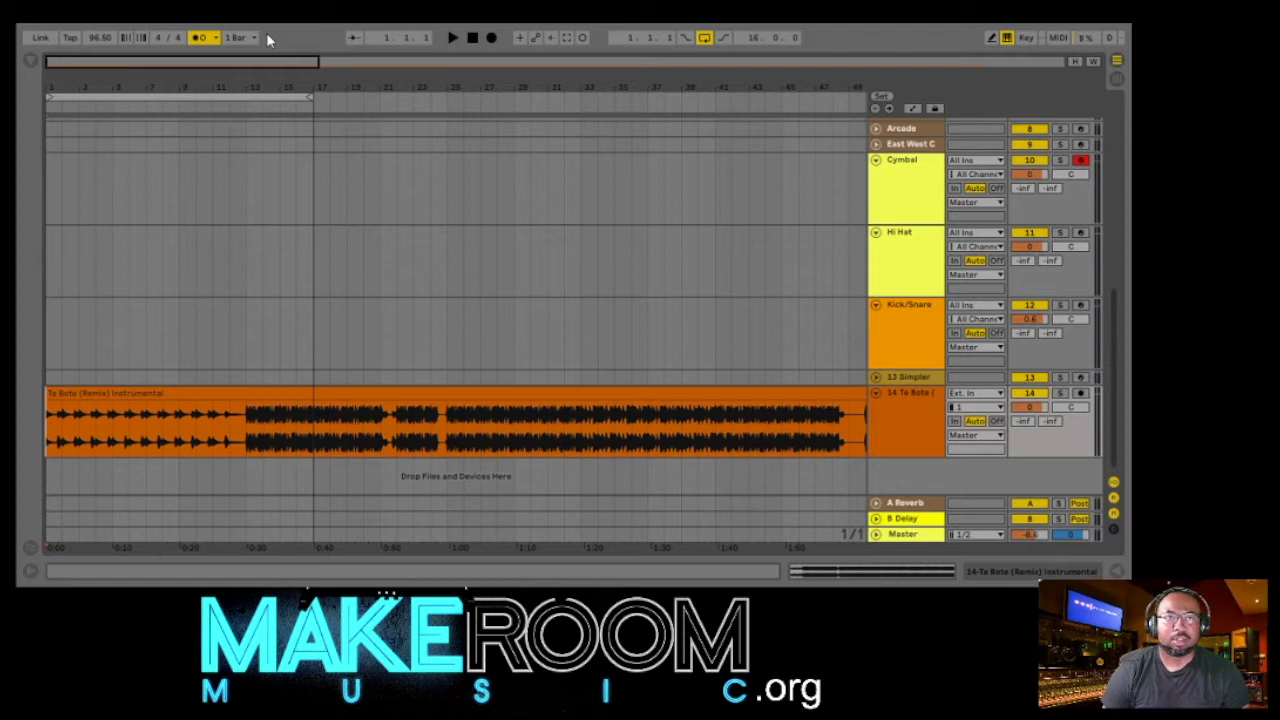
- Turn off the metronome and the arrangement loop while playing the Te Bote (Remix) instrumental from the start, and stop playback
left_click(204, 38)
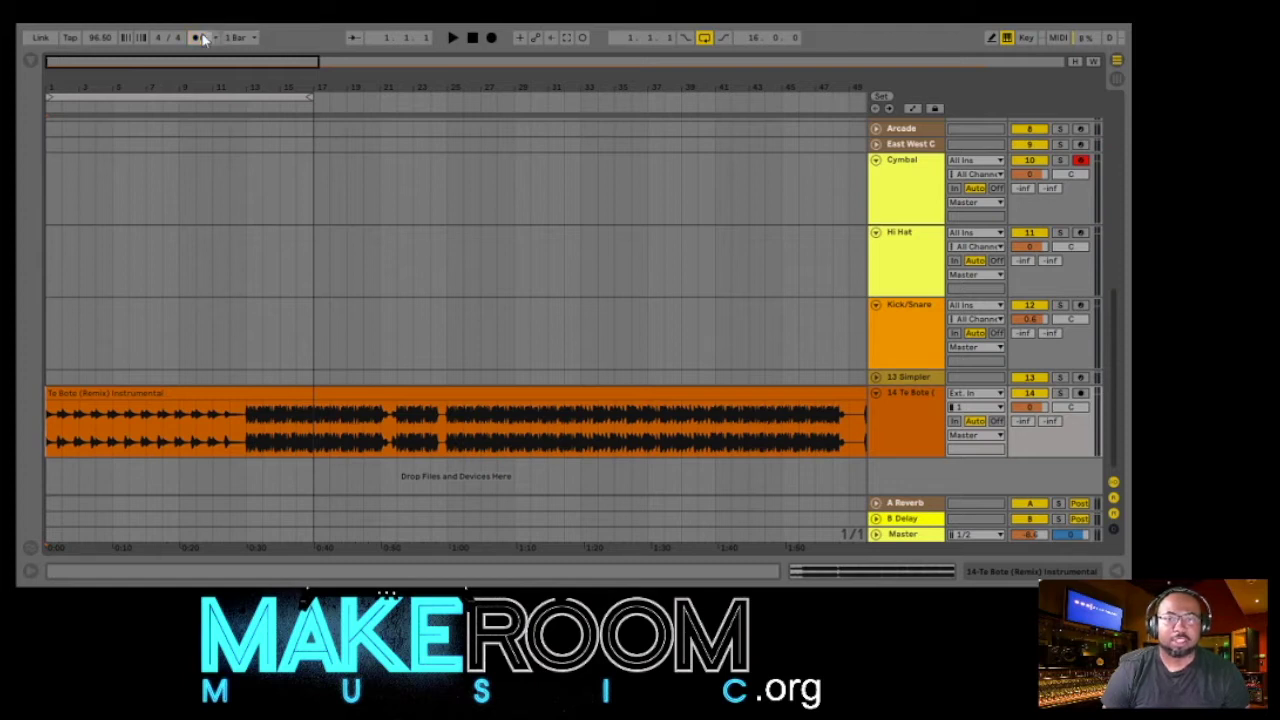
left_click(452, 38)
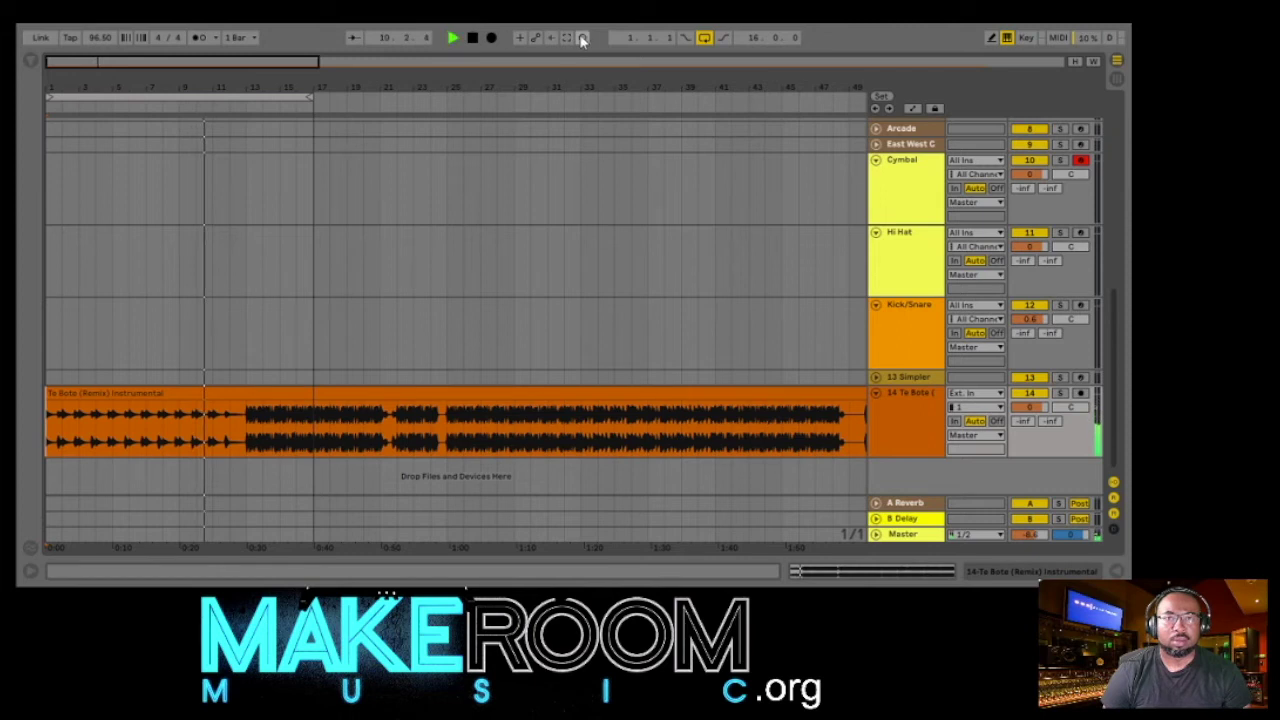
left_click(703, 38)
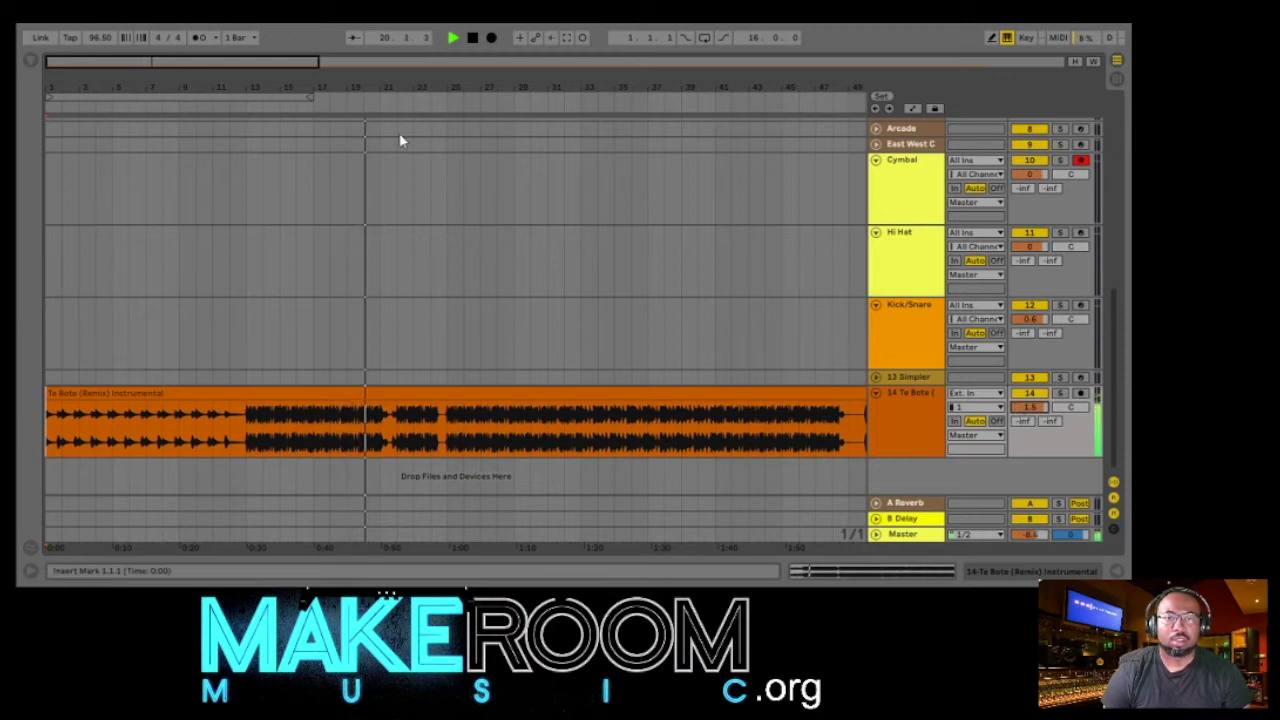
left_click(472, 38)
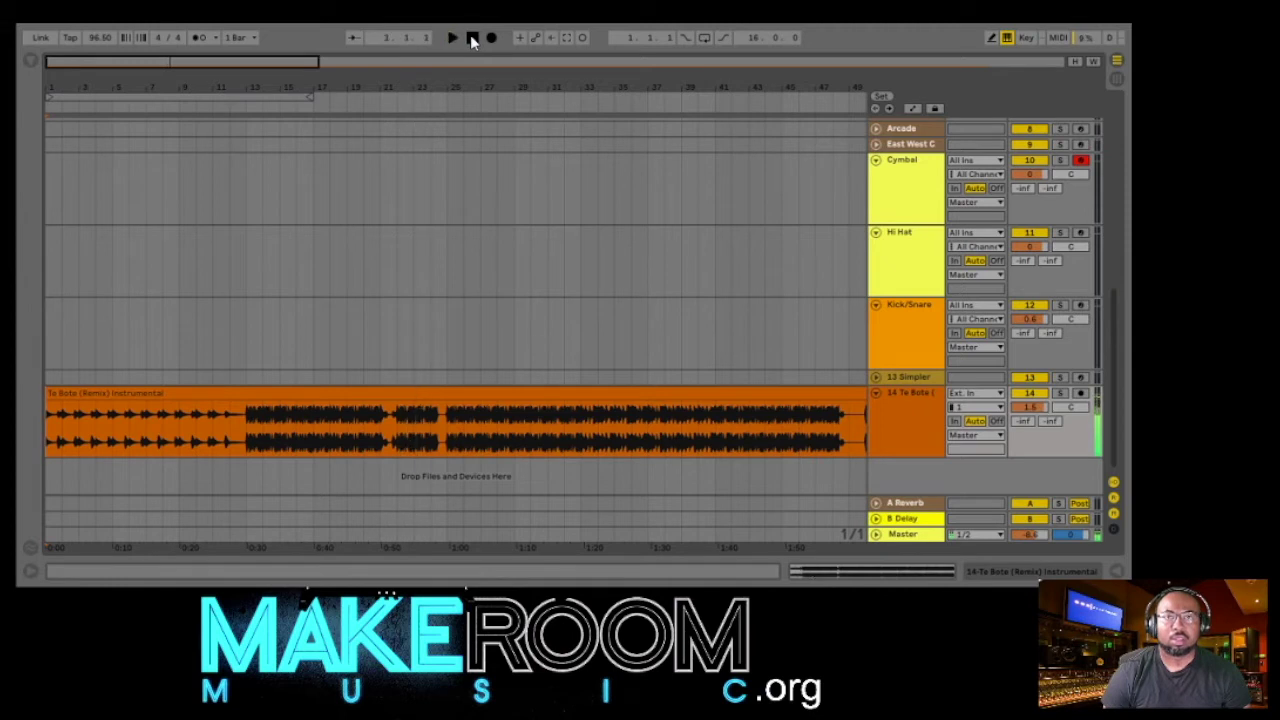
- Add a locator at bar 1 of the arrangement and name it Piano Start
left_click(51, 118)
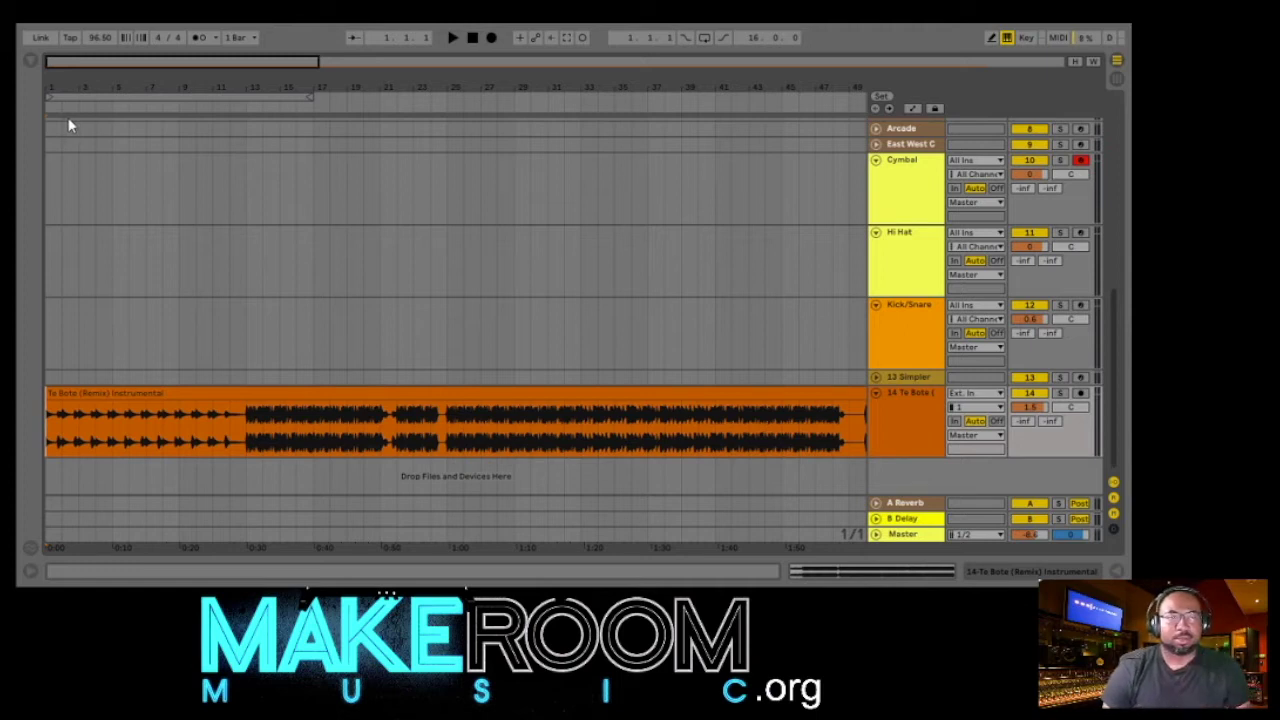
left_click(55, 134)
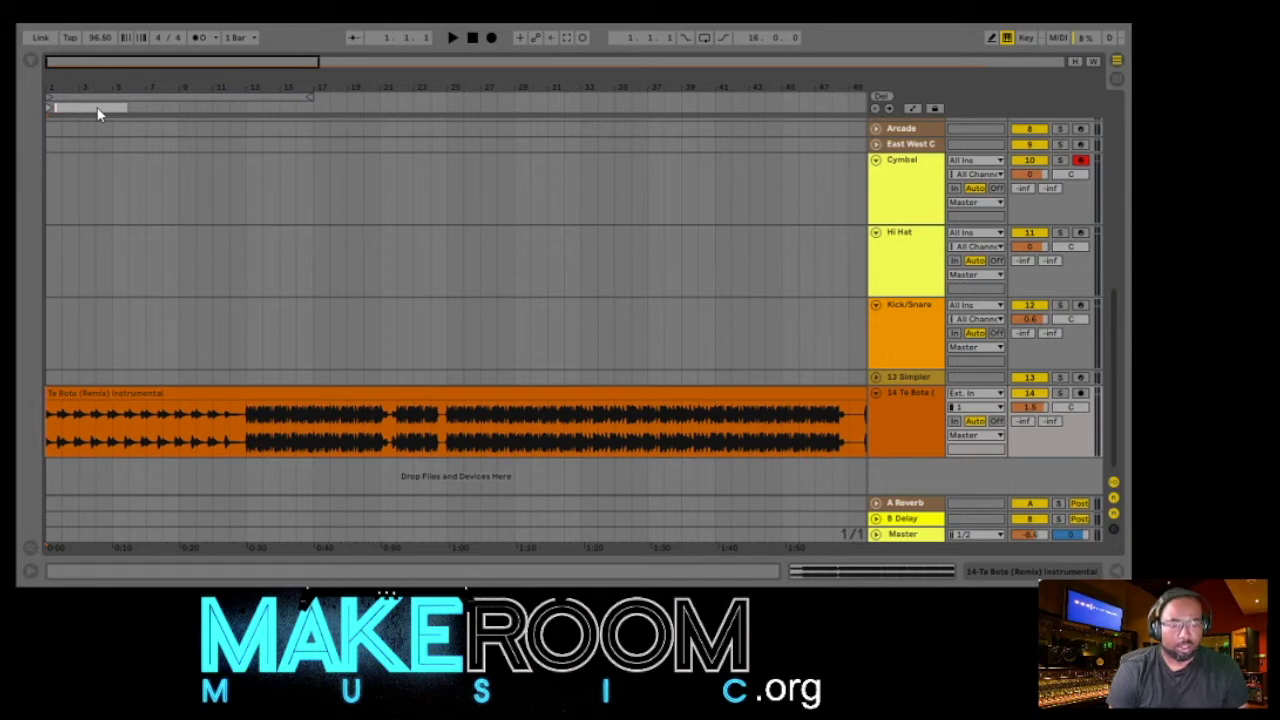
type("ano")
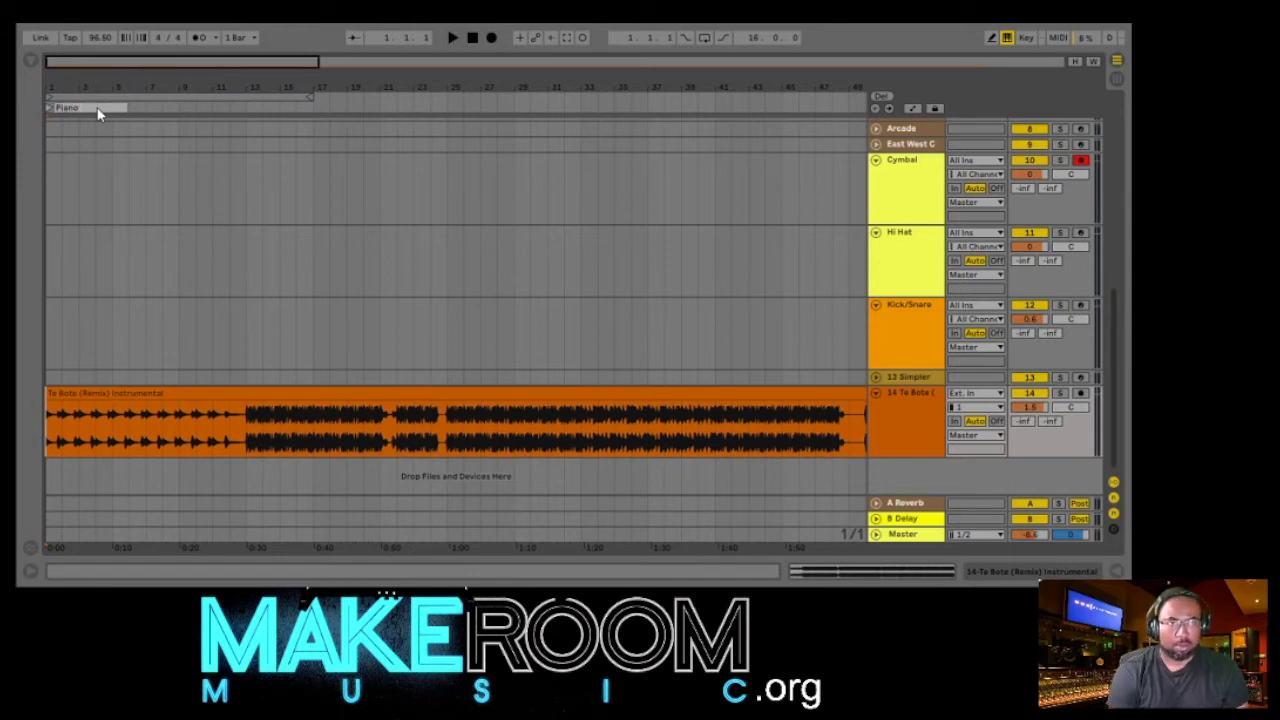
type(" Start")
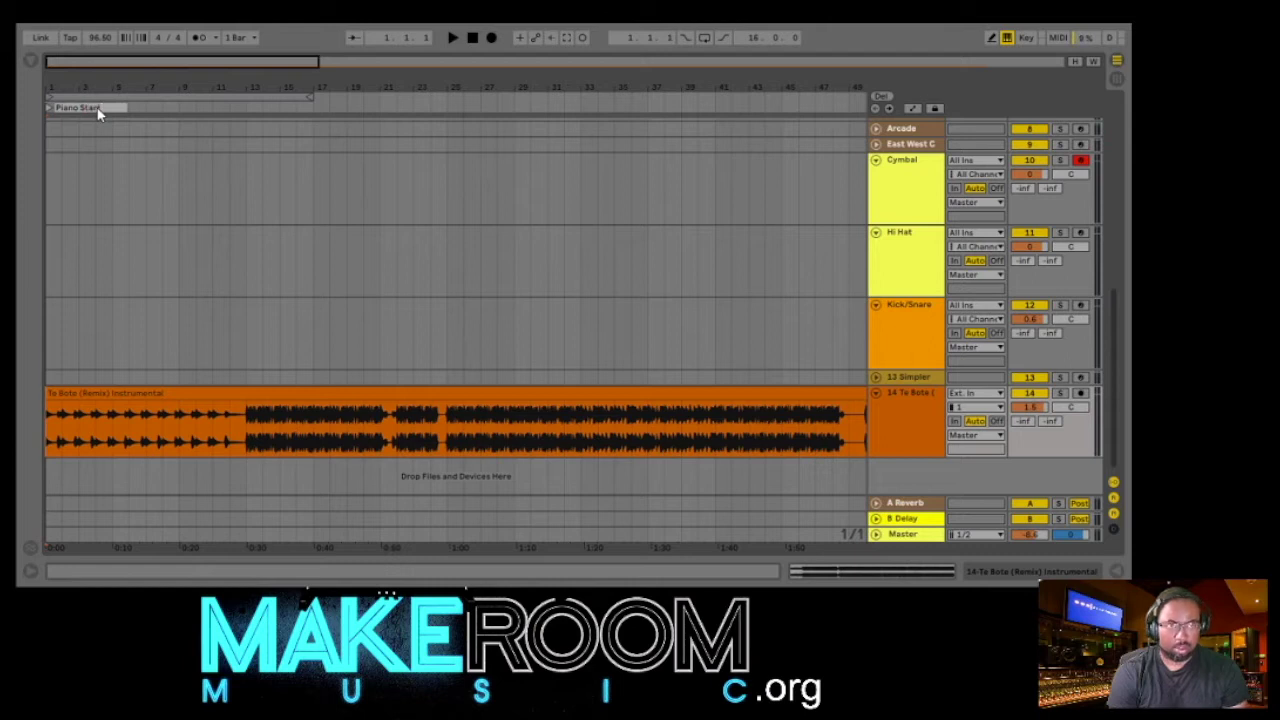
key("Return")
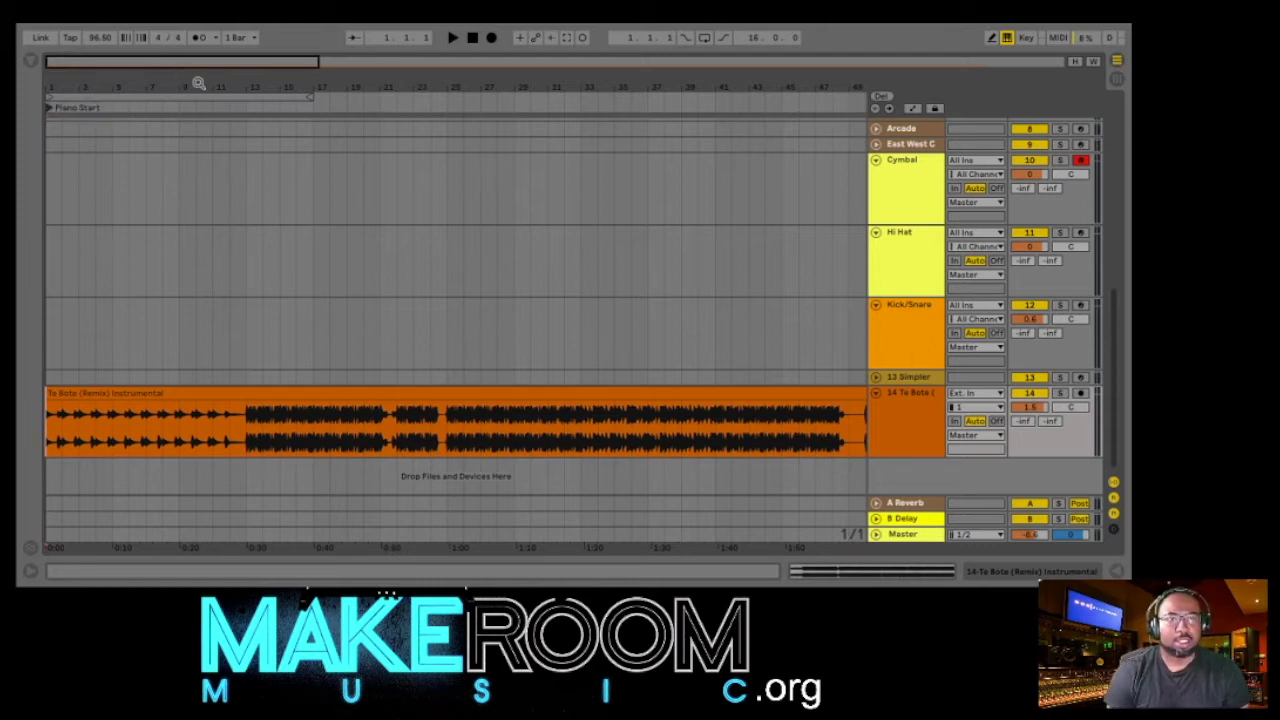
- Play the instrumental from around bar 11 up to the beat's entry, and add a locator named Special FX at bar 12
left_click_drag(199, 83, 200, 110)
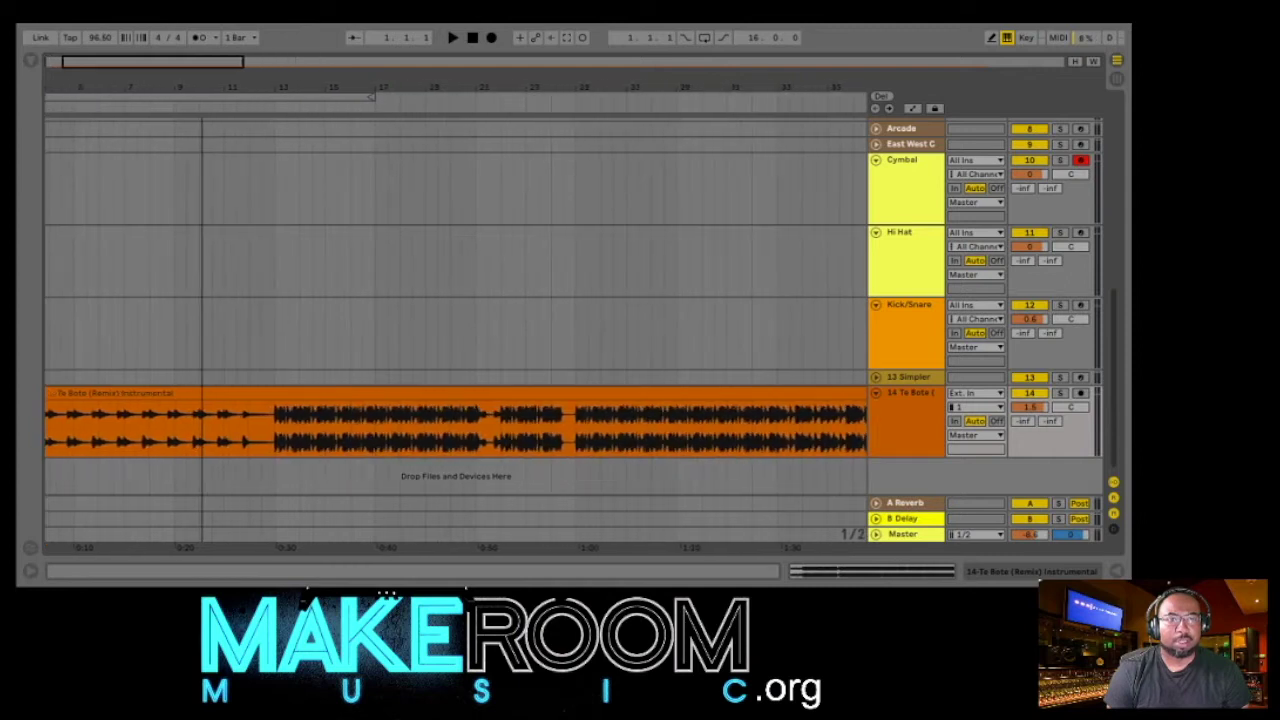
left_click(220, 107)
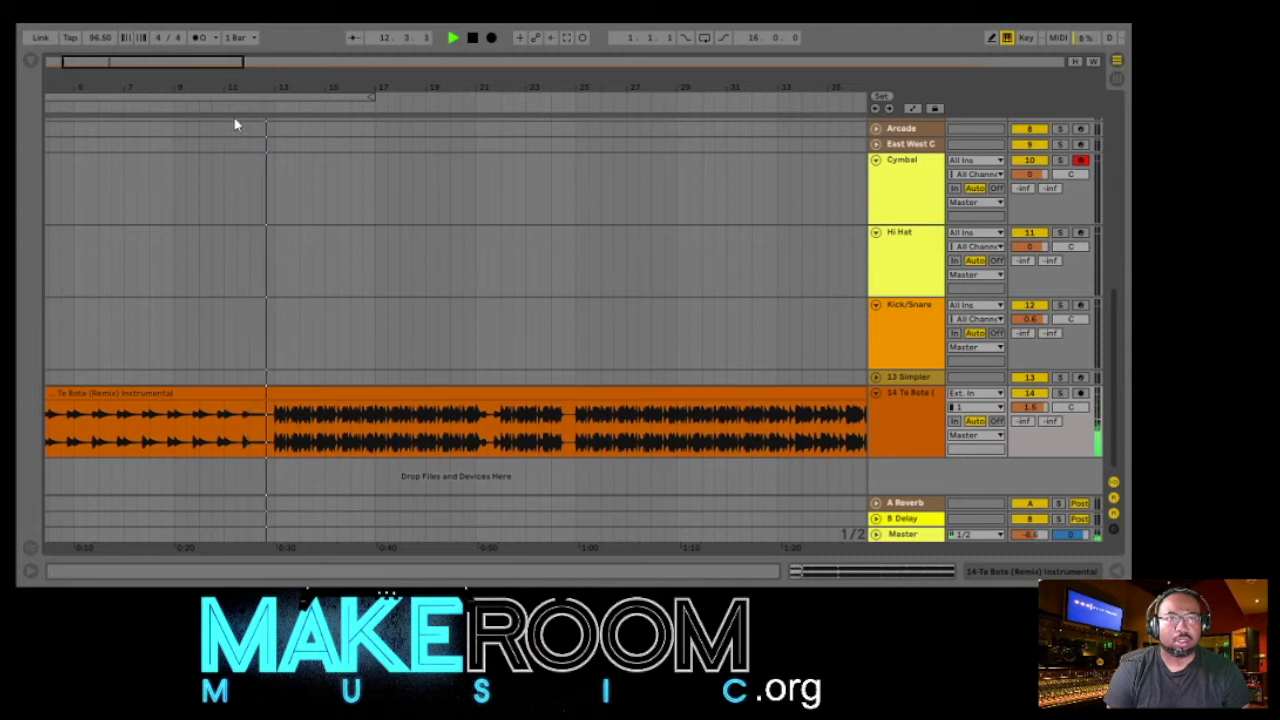
left_click(472, 37)
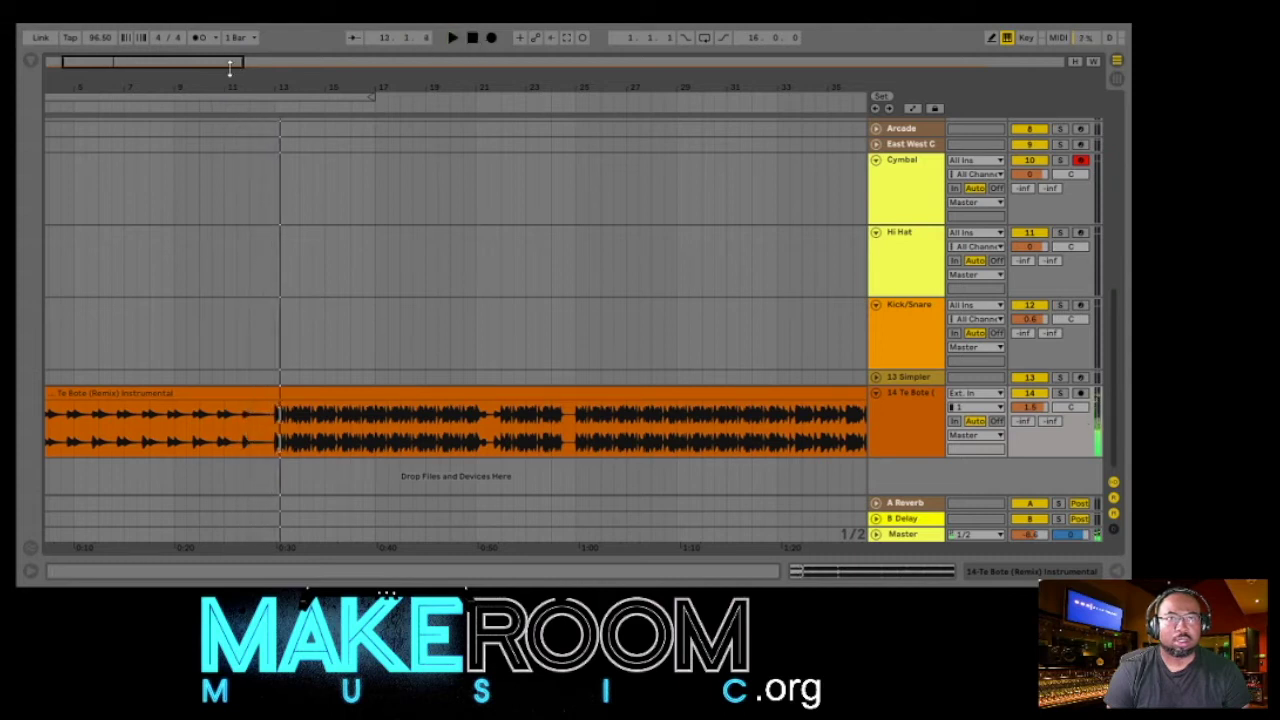
left_click_drag(223, 77, 253, 97)
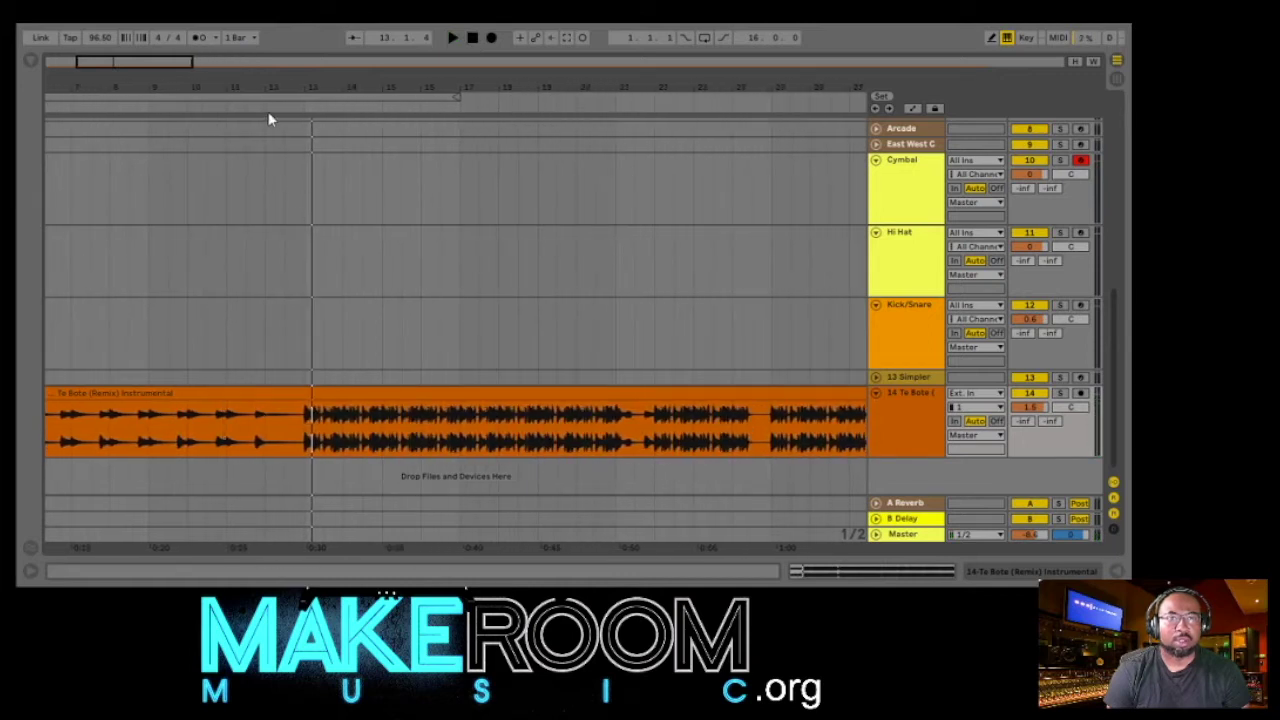
left_click(265, 110)
left_click(285, 157)
type("Sp")
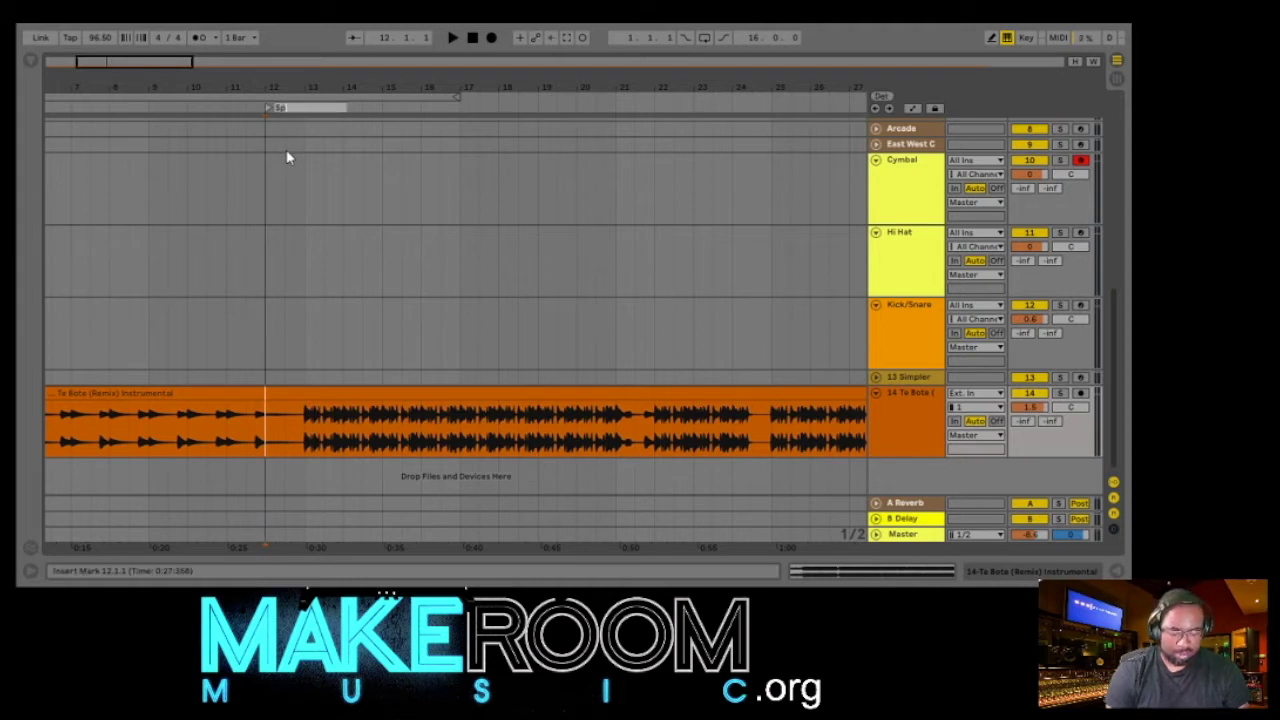
type("ecial FX")
key("Return")
- Play the transition from around bar 12 and add a locator named Beat Drop at bar 13
left_click(319, 88)
left_click_drag(319, 88, 319, 140)
left_click(239, 108)
left_click(212, 105)
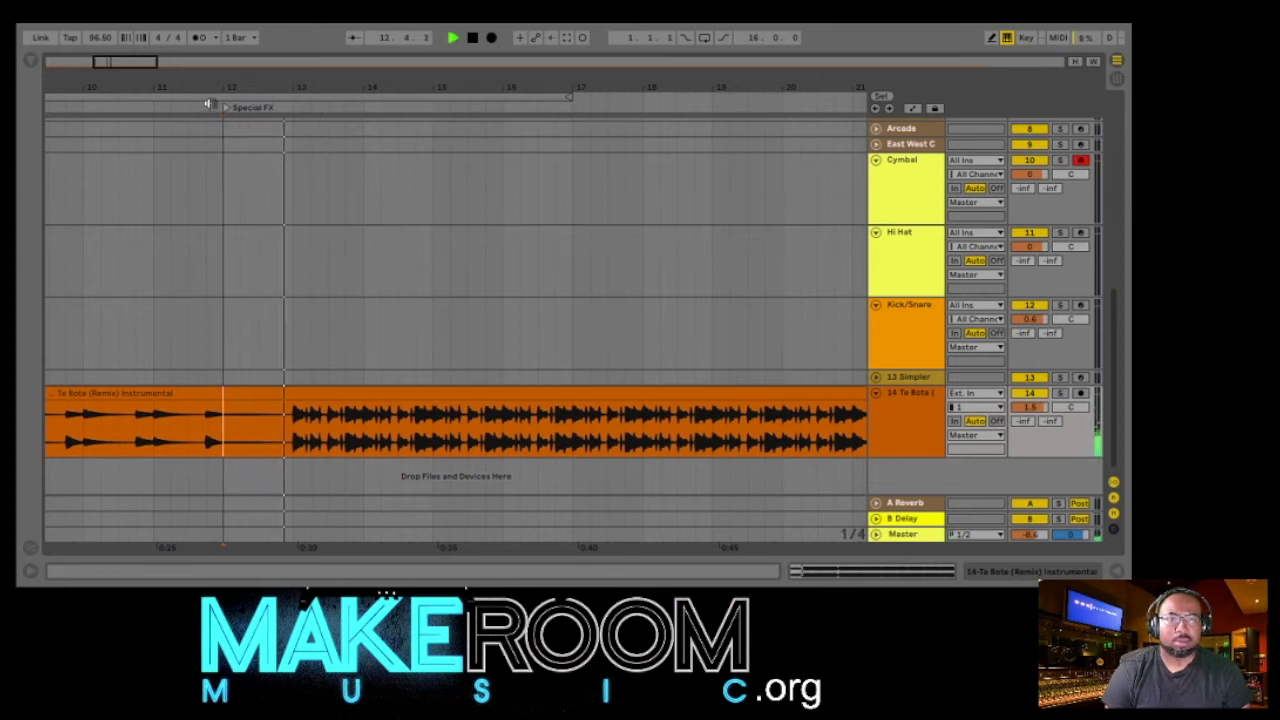
left_click(474, 39)
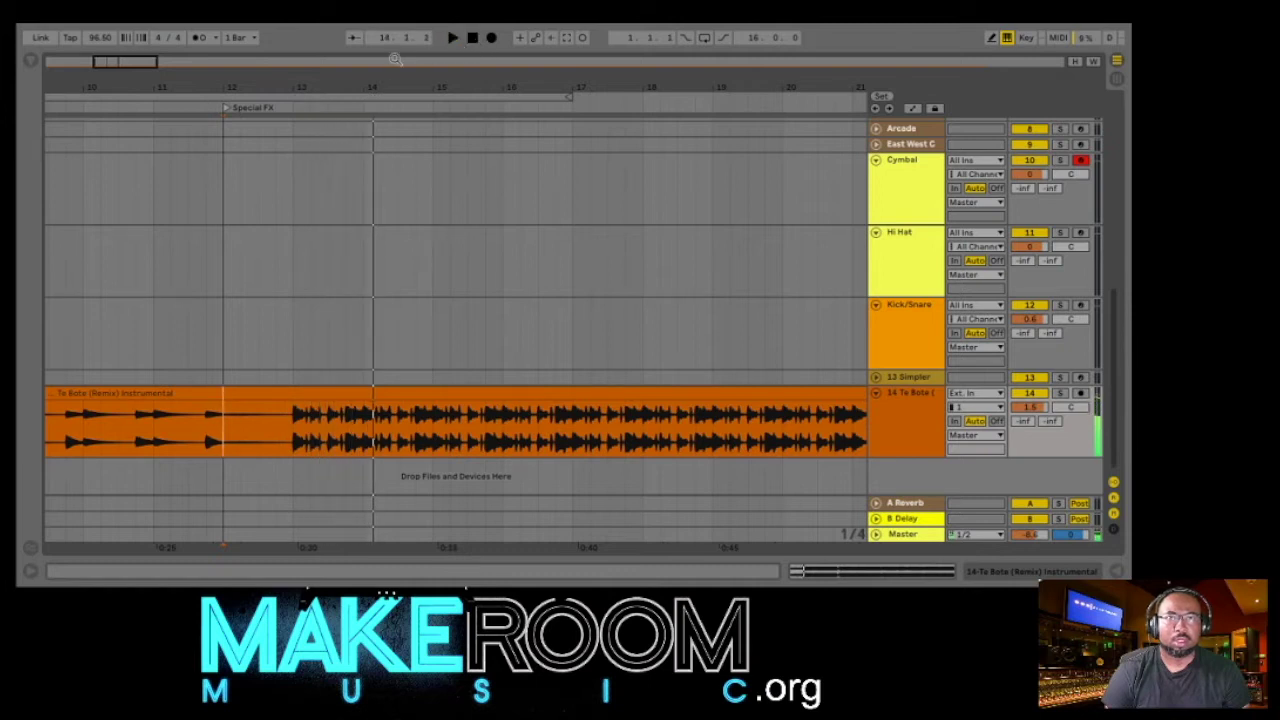
left_click(292, 107)
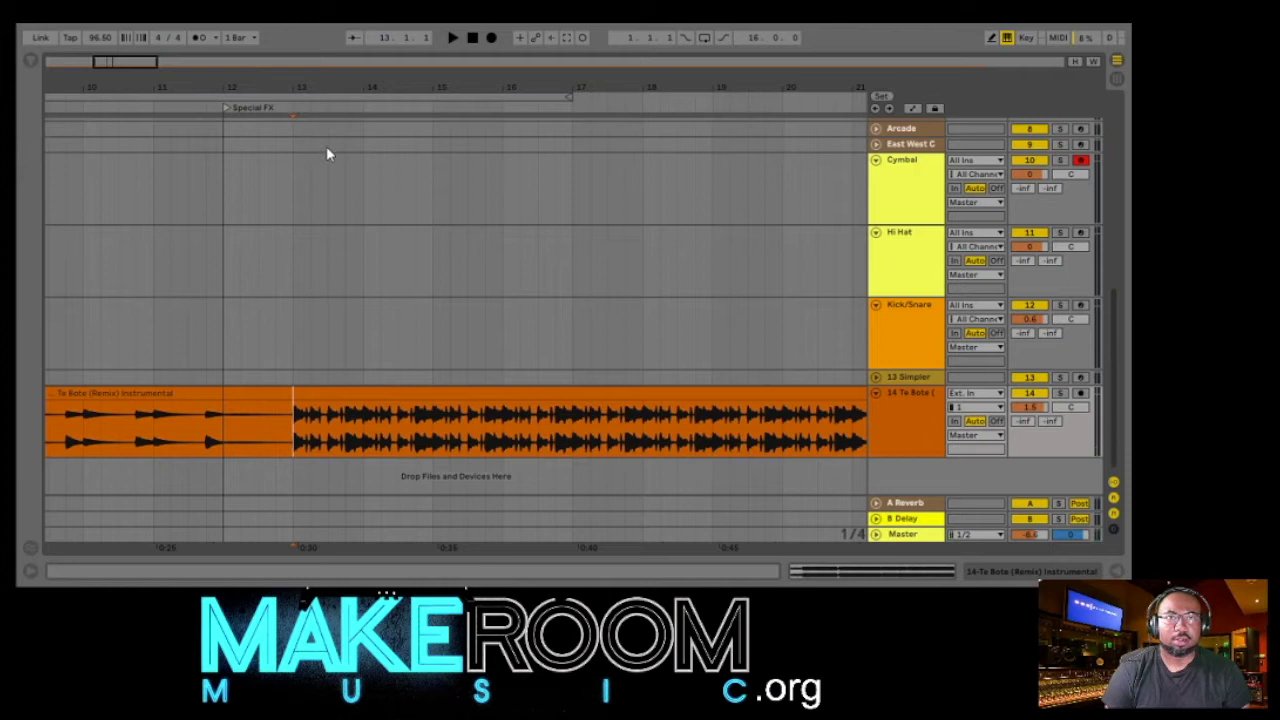
key("ctrl+r")
type("Beat Drop")
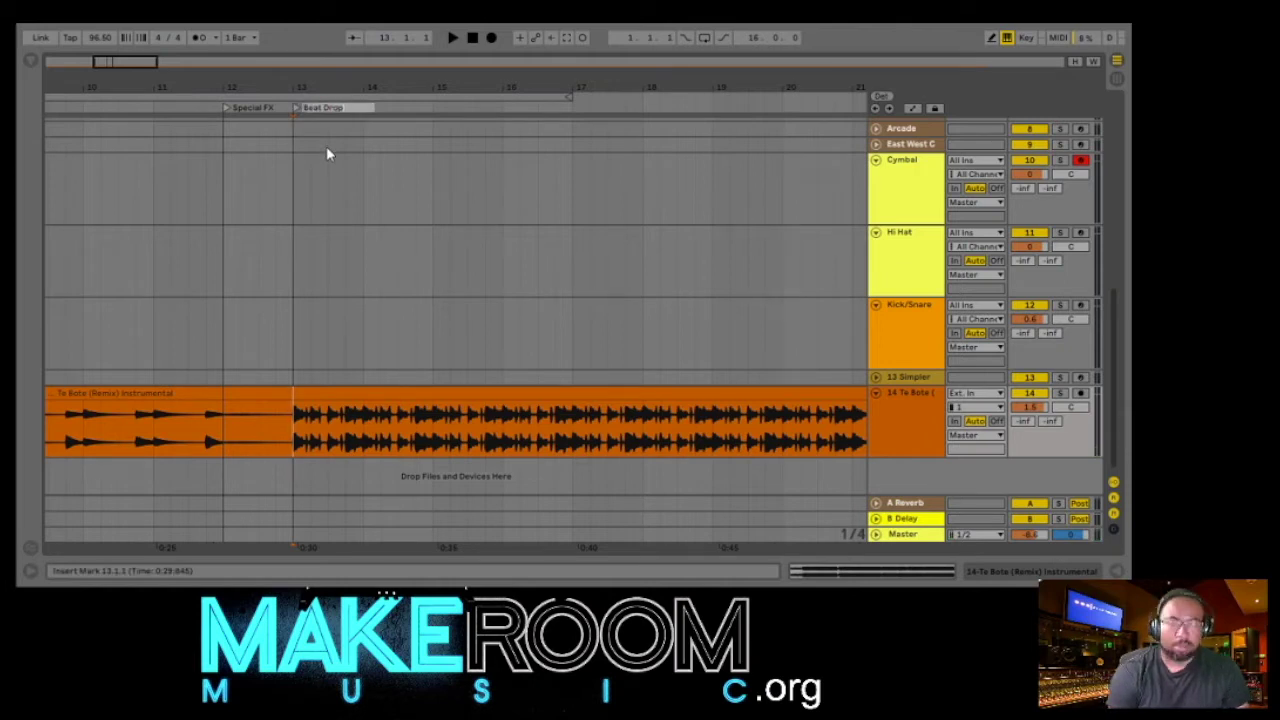
key("Return")
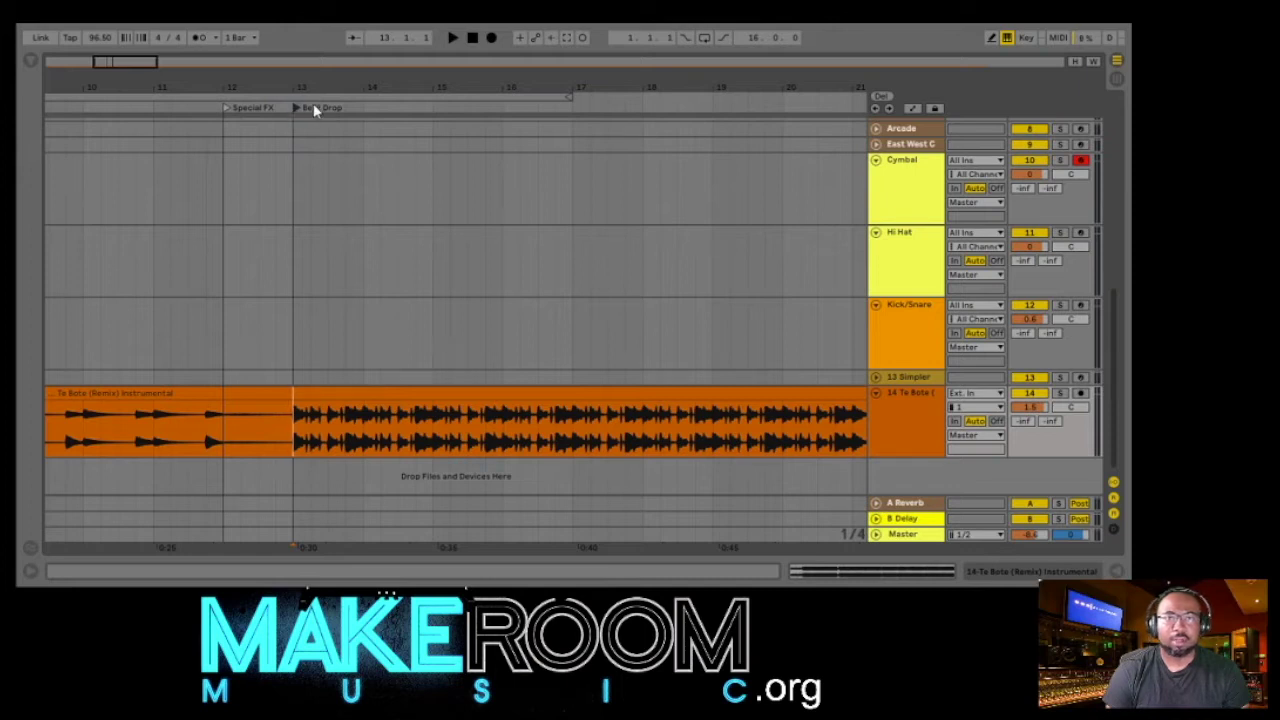
- Add an info text note to the Beat Drop locator reading "Beat drop...start snare, kick, piano"
key("ctrl+alt+l")
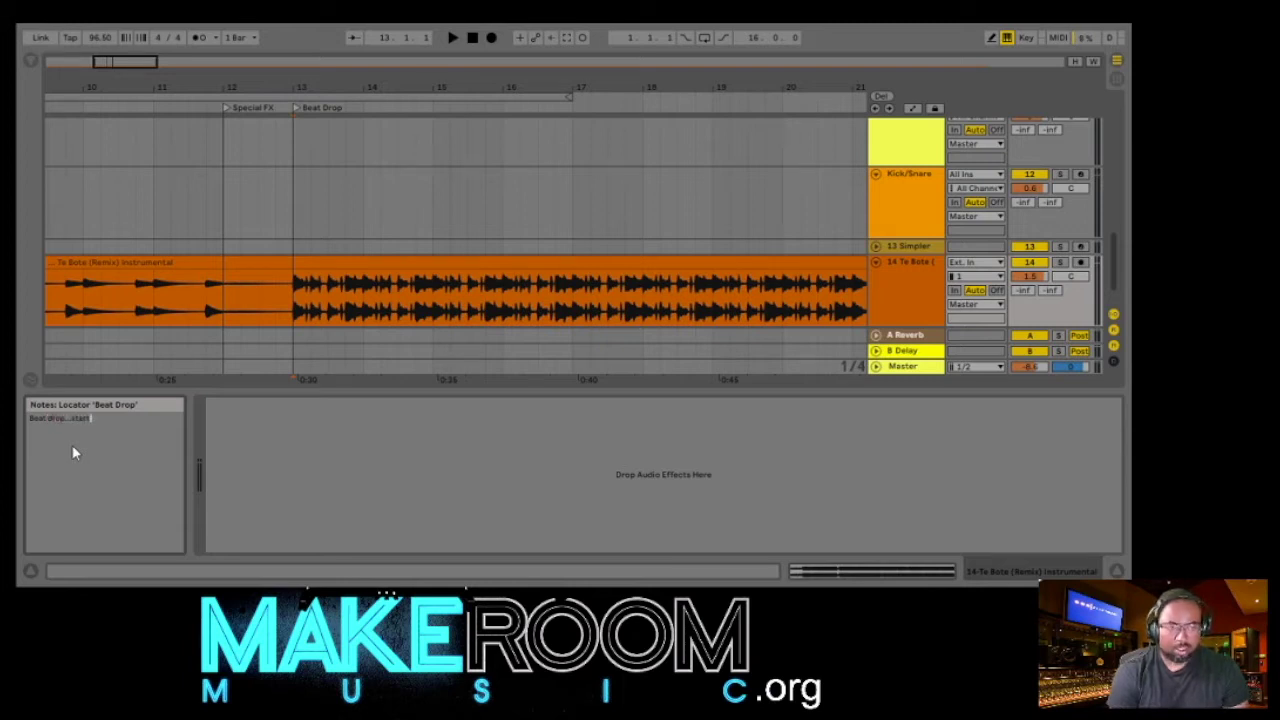
type("sn")
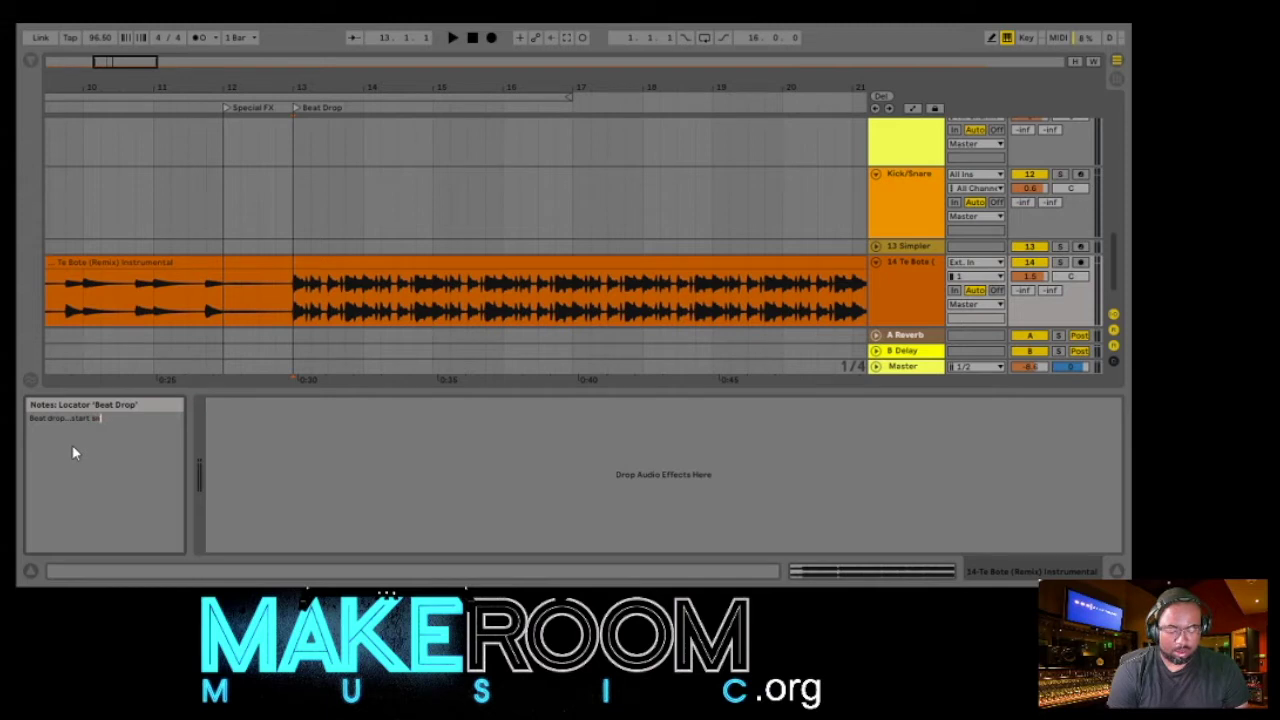
type("are. ")
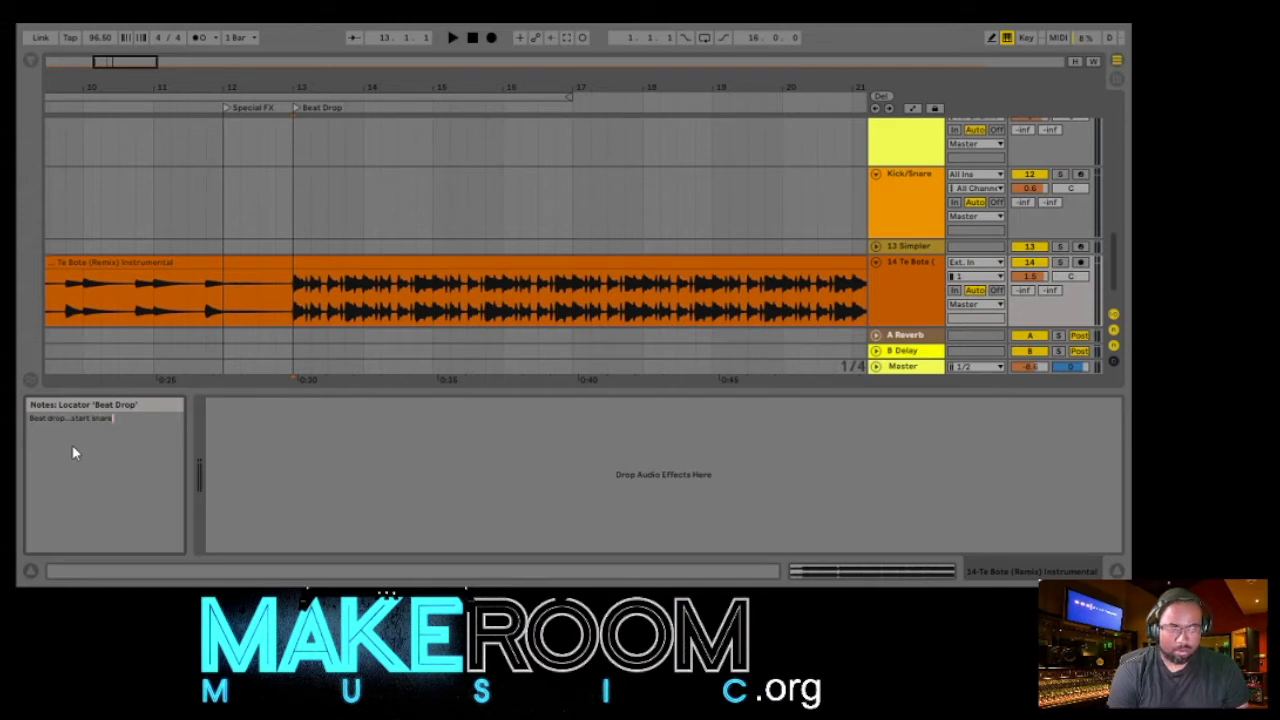
type("kick")
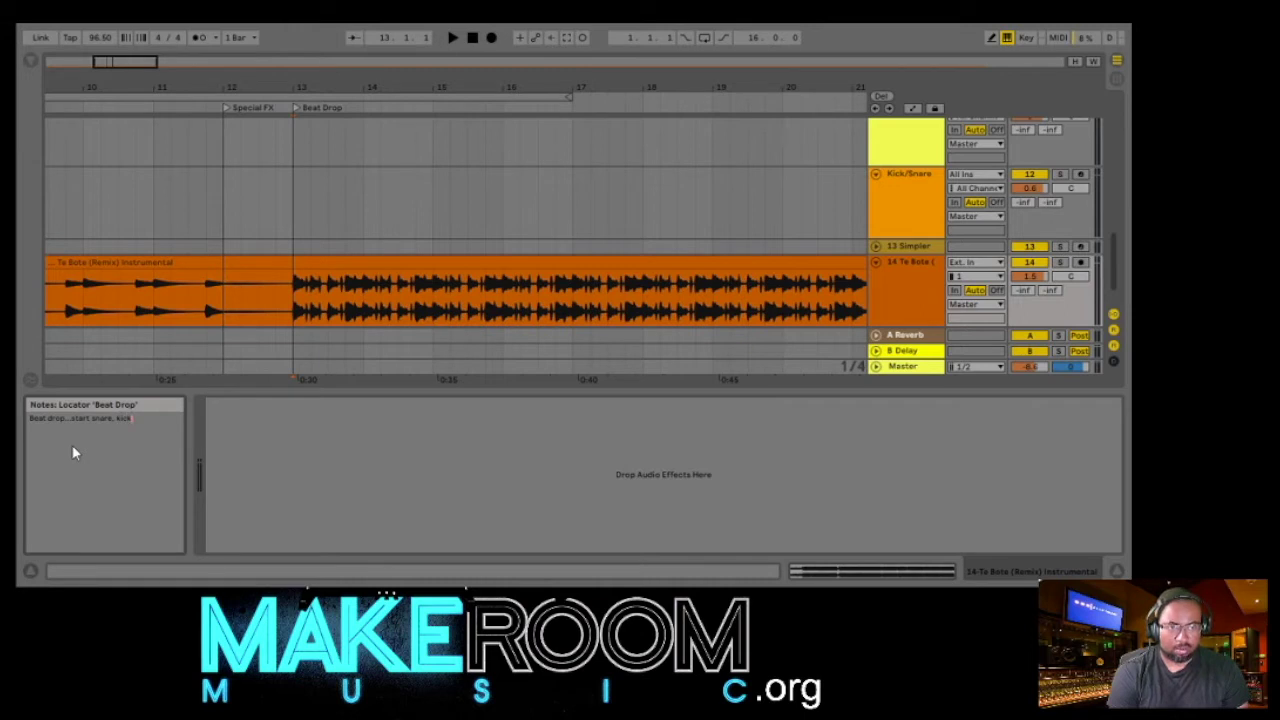
type(", piano")
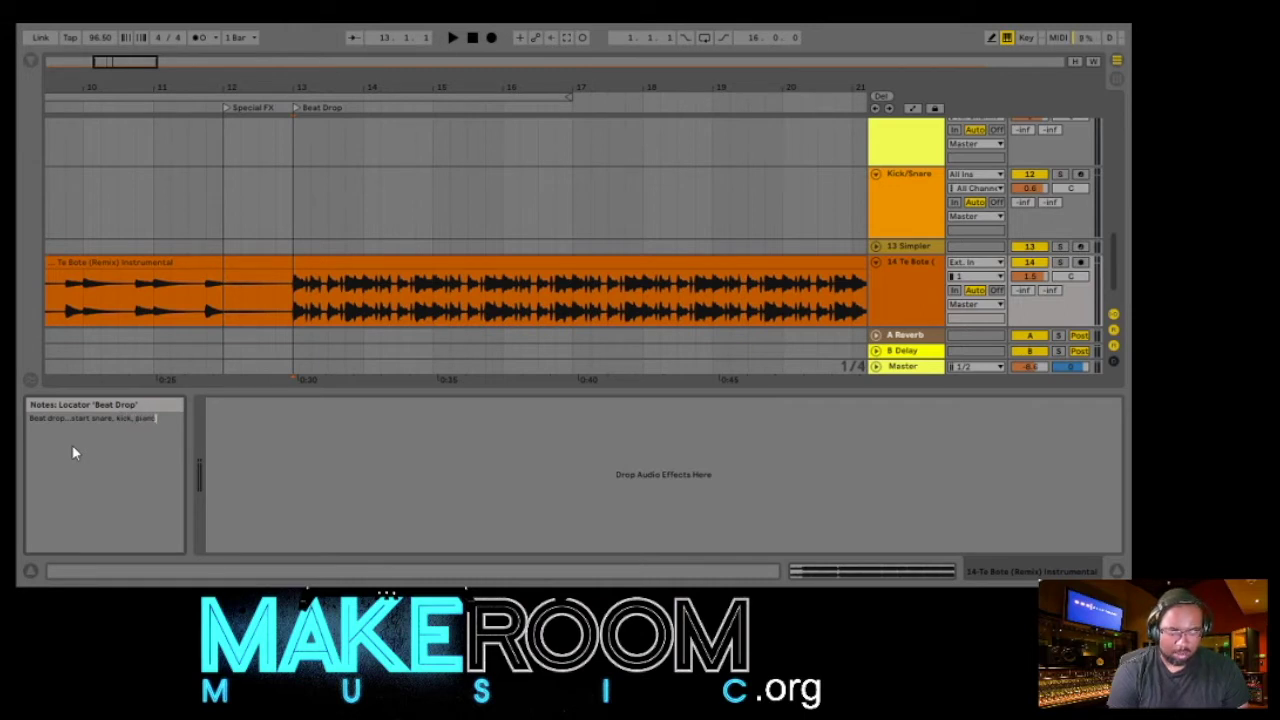
key("Return")
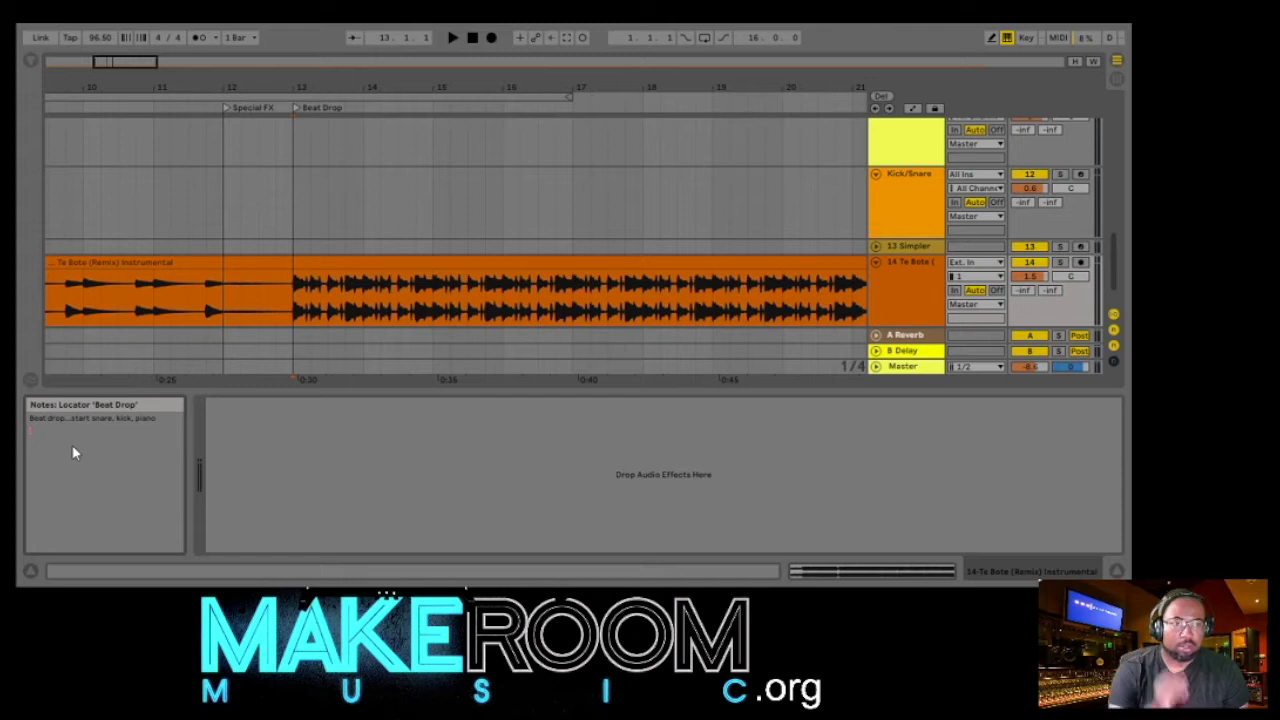
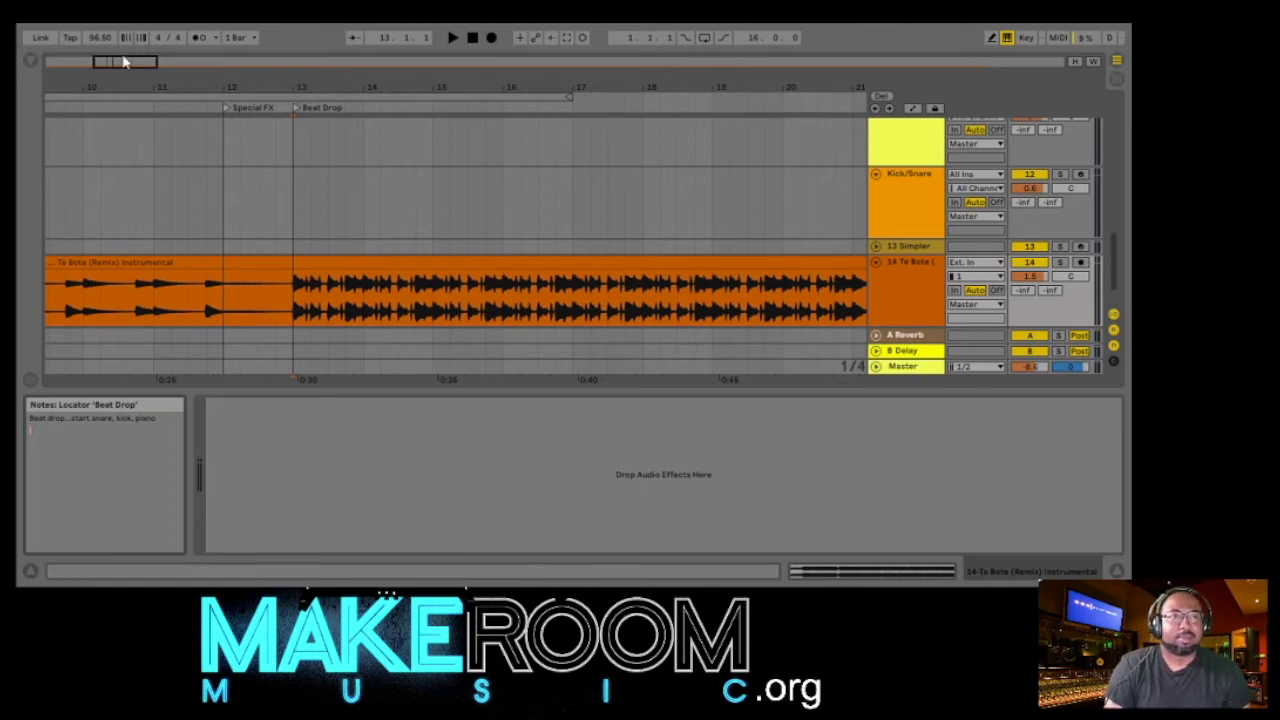
- Play the section leading into the gap at bar 21 and add a locator named Last kick/break at bar 21
left_click_drag(128, 62, 234, 83)
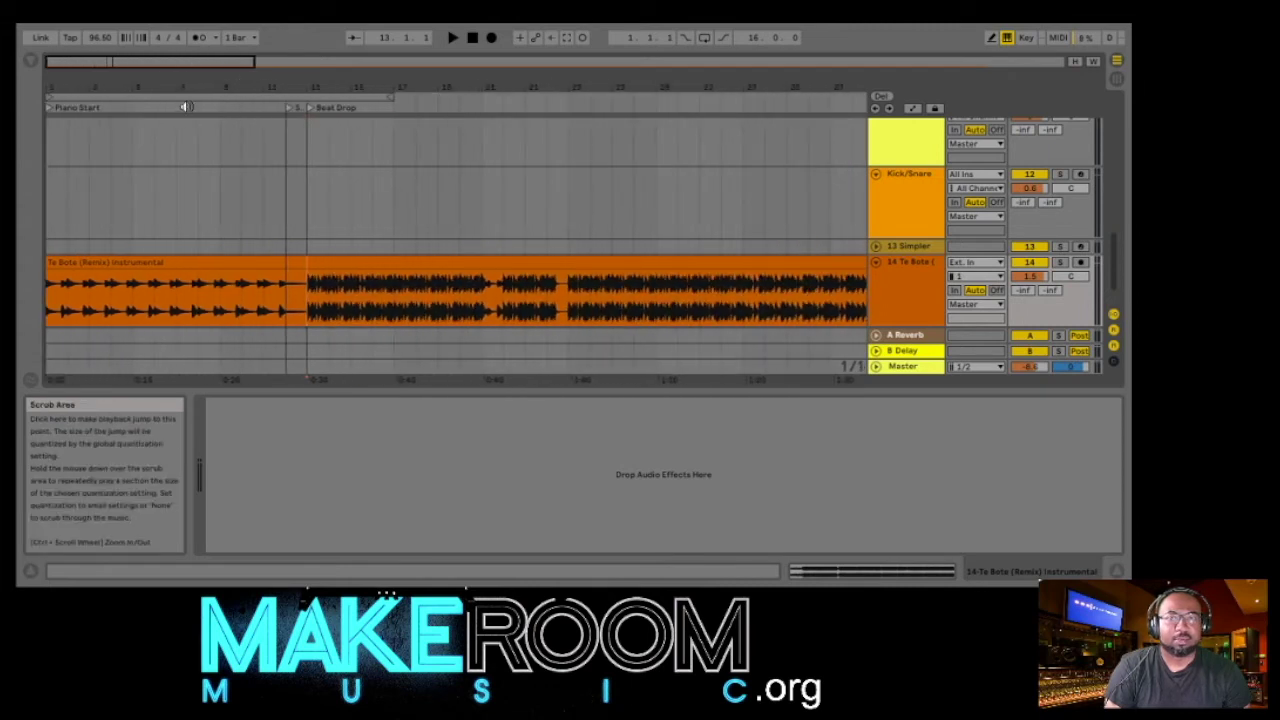
left_click(451, 106)
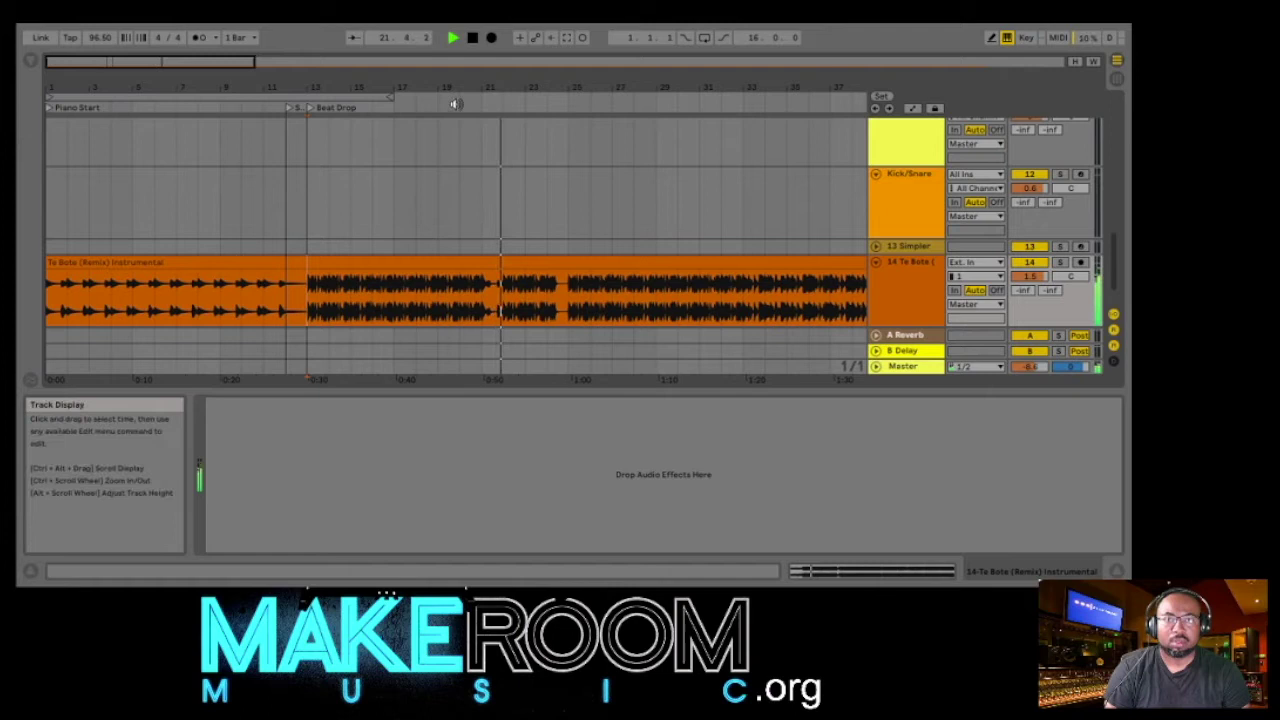
left_click(472, 39)
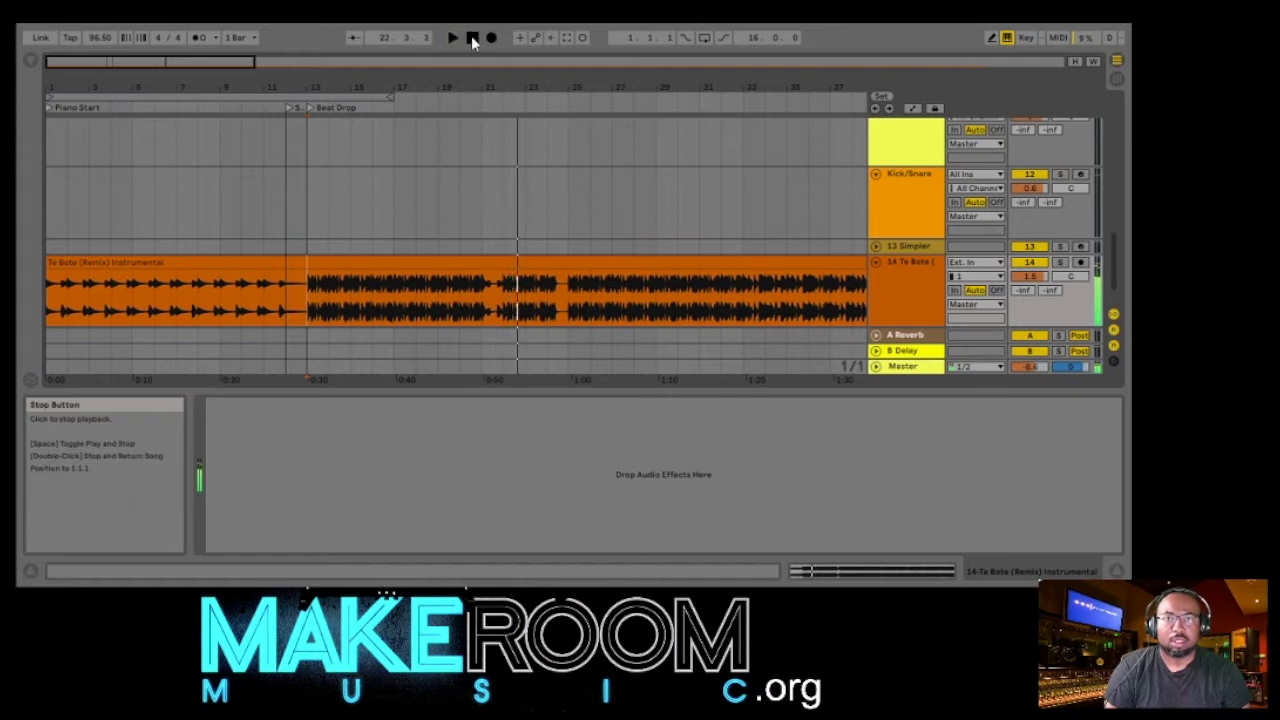
left_click_drag(484, 82, 484, 118)
left_click(456, 107)
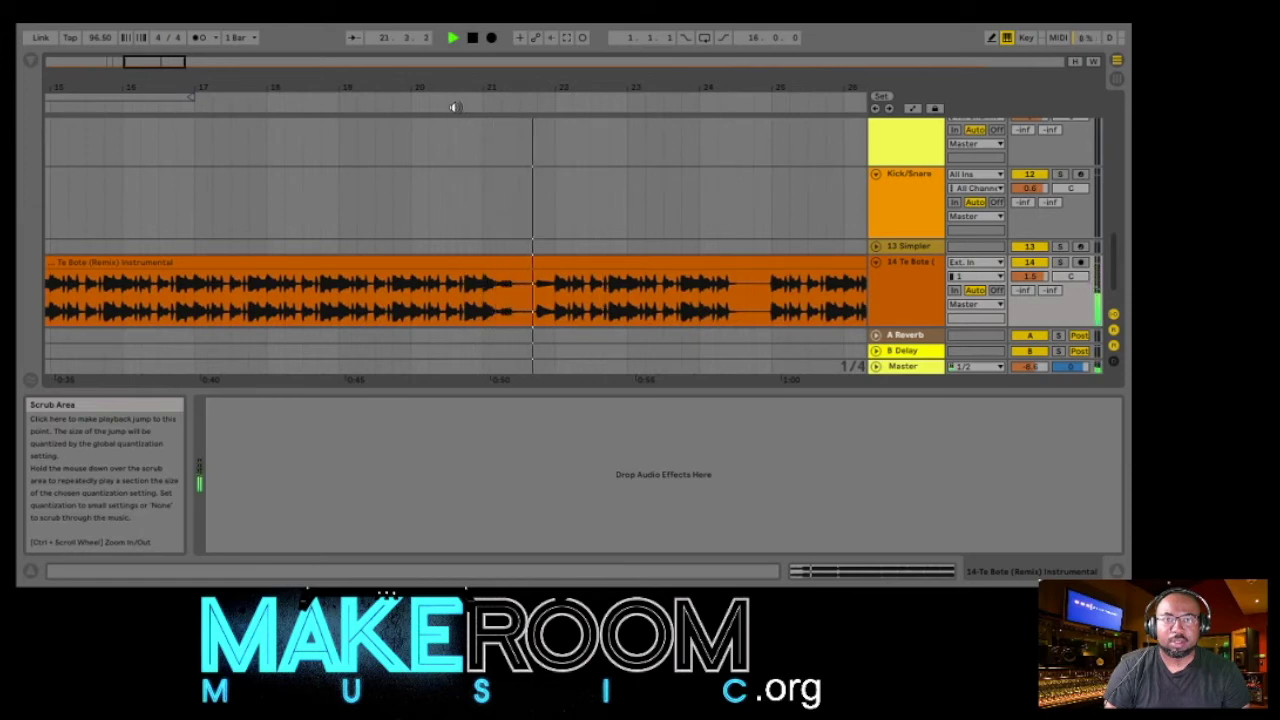
left_click(474, 37)
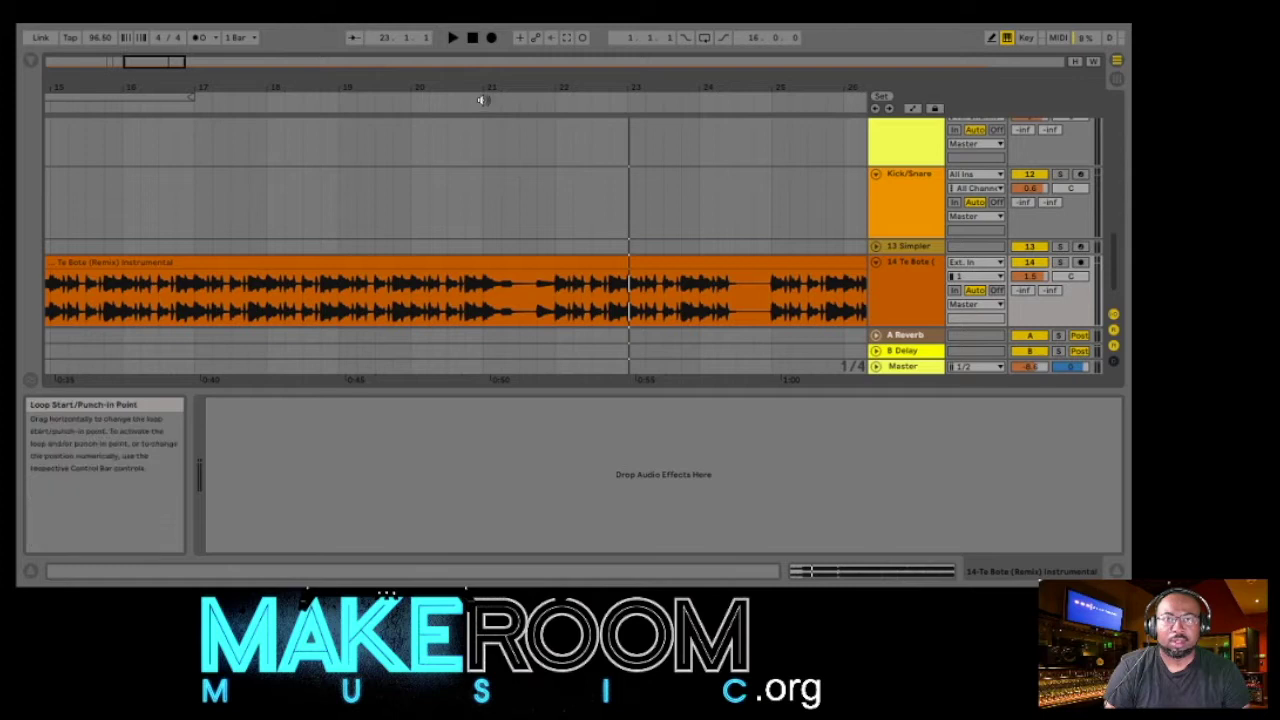
left_click(460, 101)
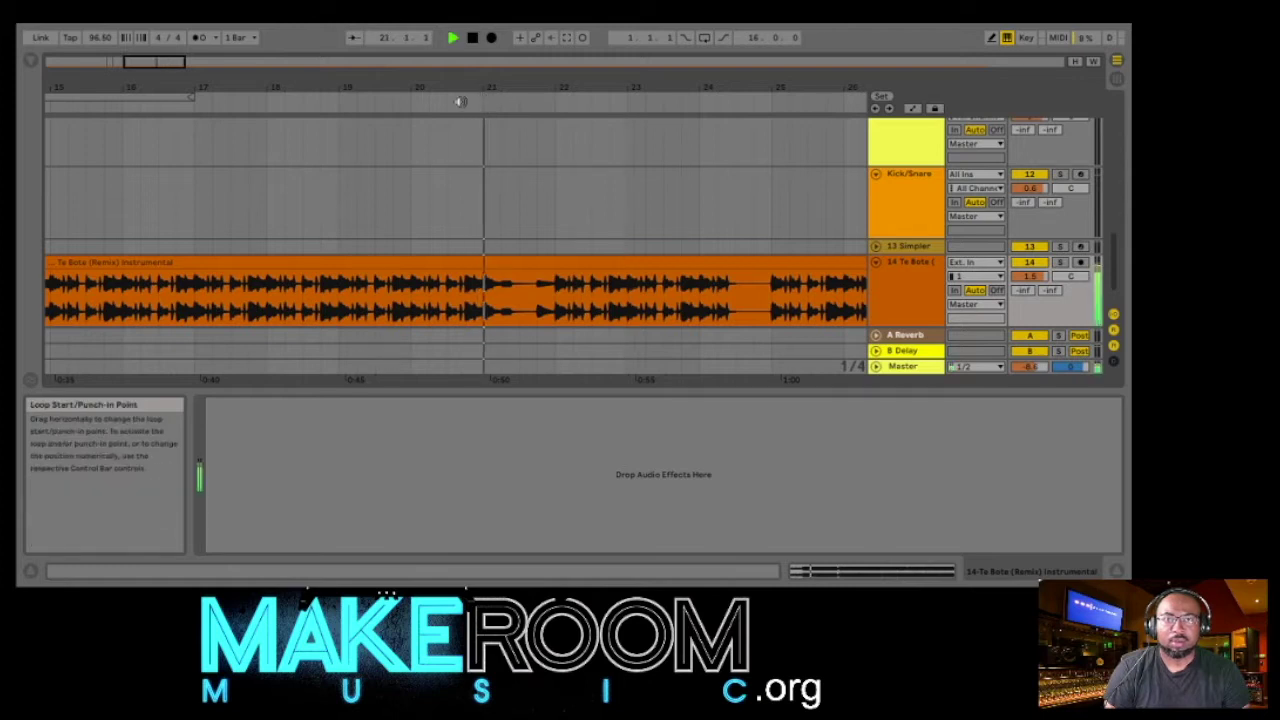
left_click(473, 37)
left_click(483, 109)
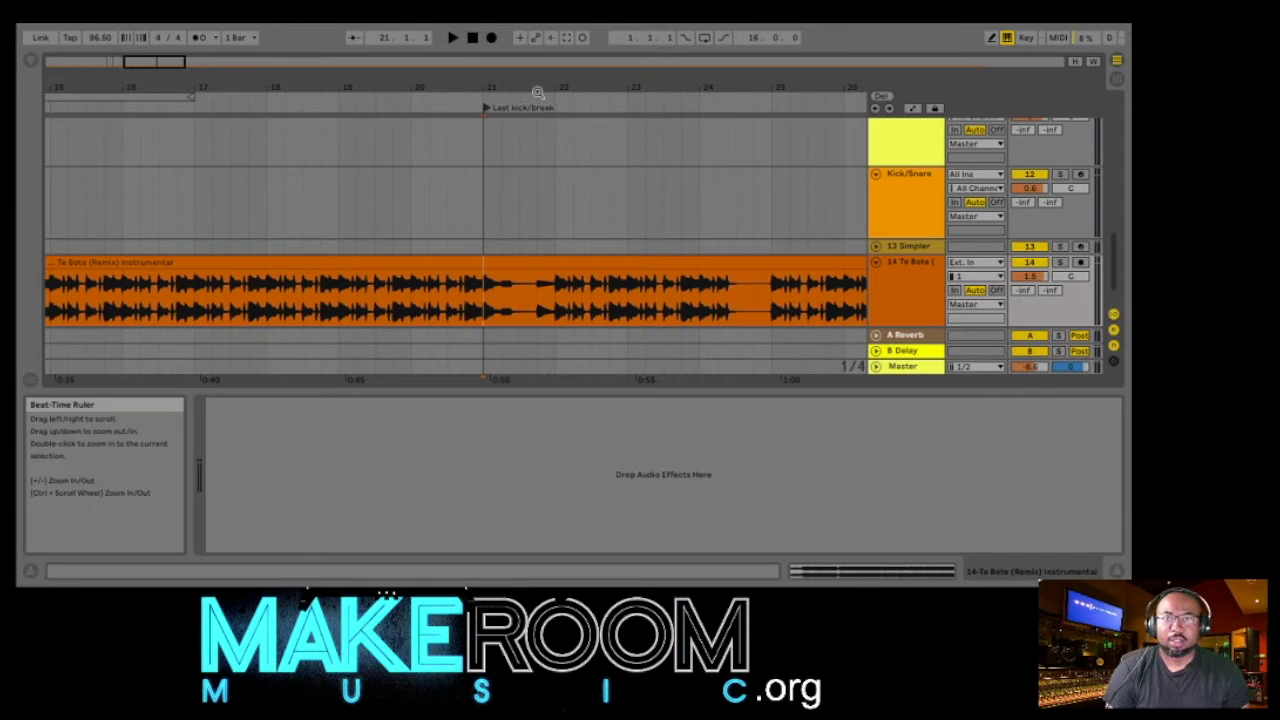
- Add a locator at bar 22, where the beat resumes after the gap, and name it "Beat start/no hi hat"
left_click_drag(535, 83, 572, 126)
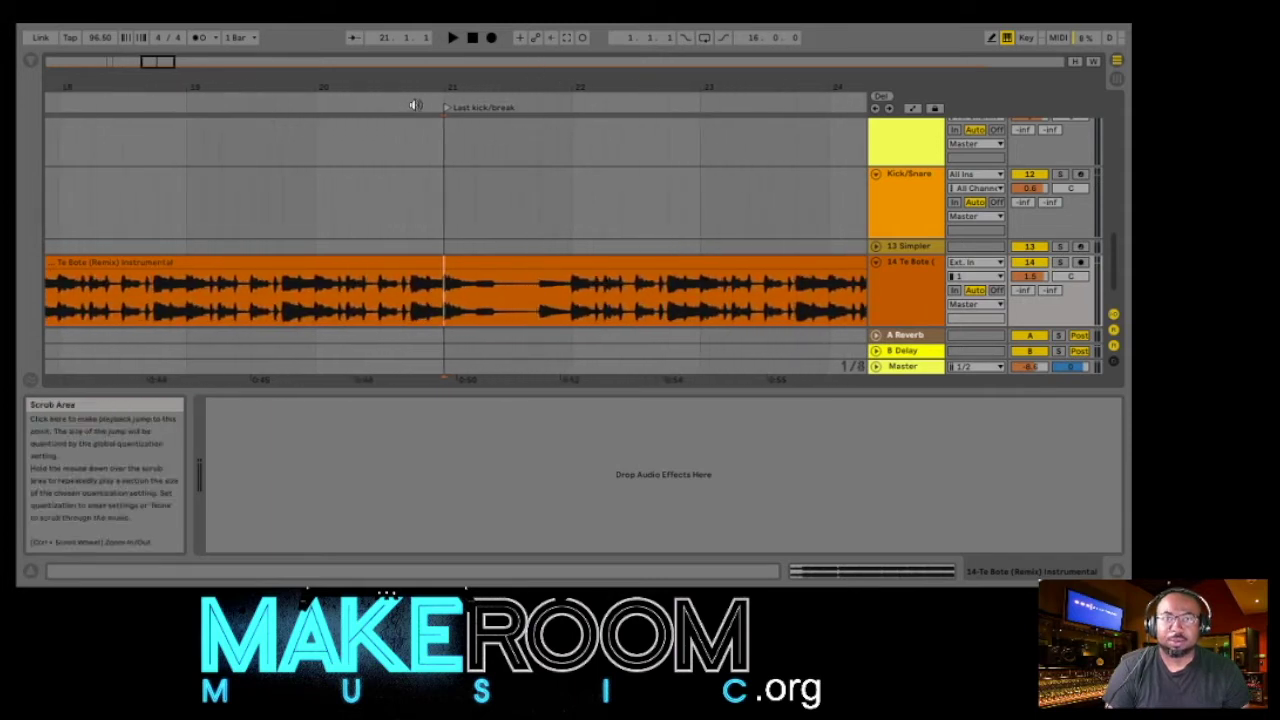
left_click(566, 107)
right_click(591, 140)
left_click(591, 152)
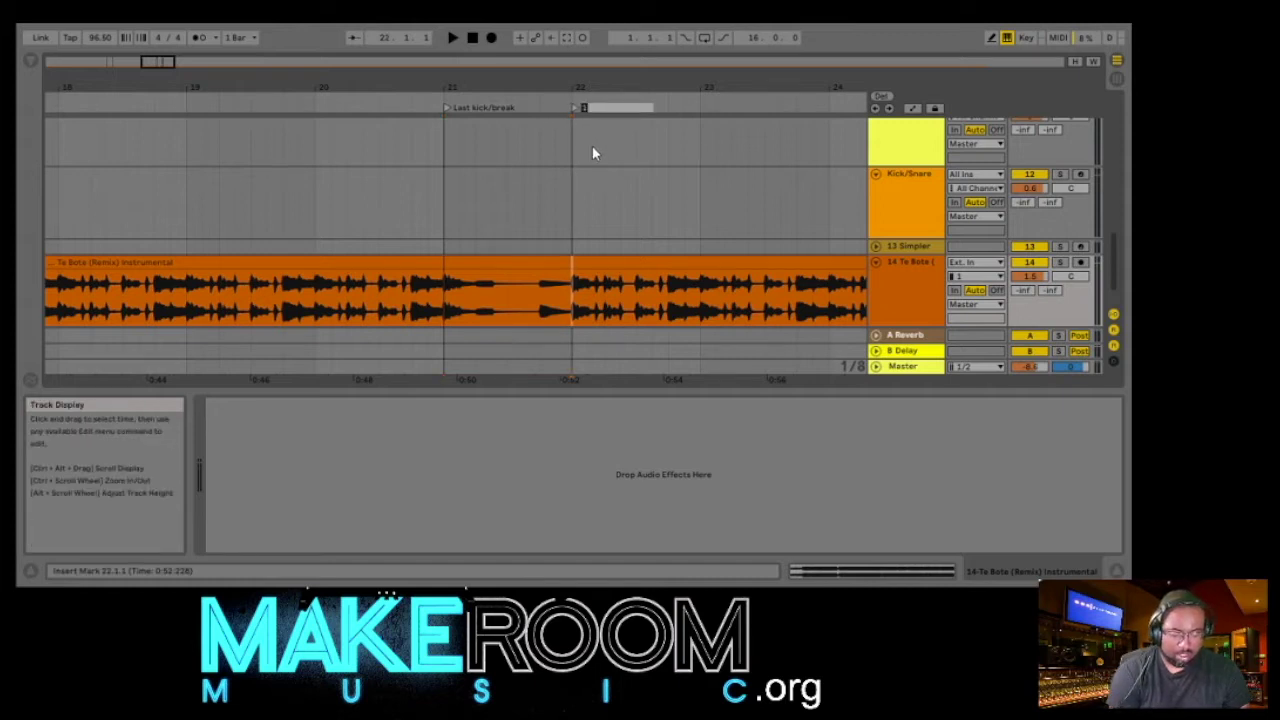
type("Beat start")
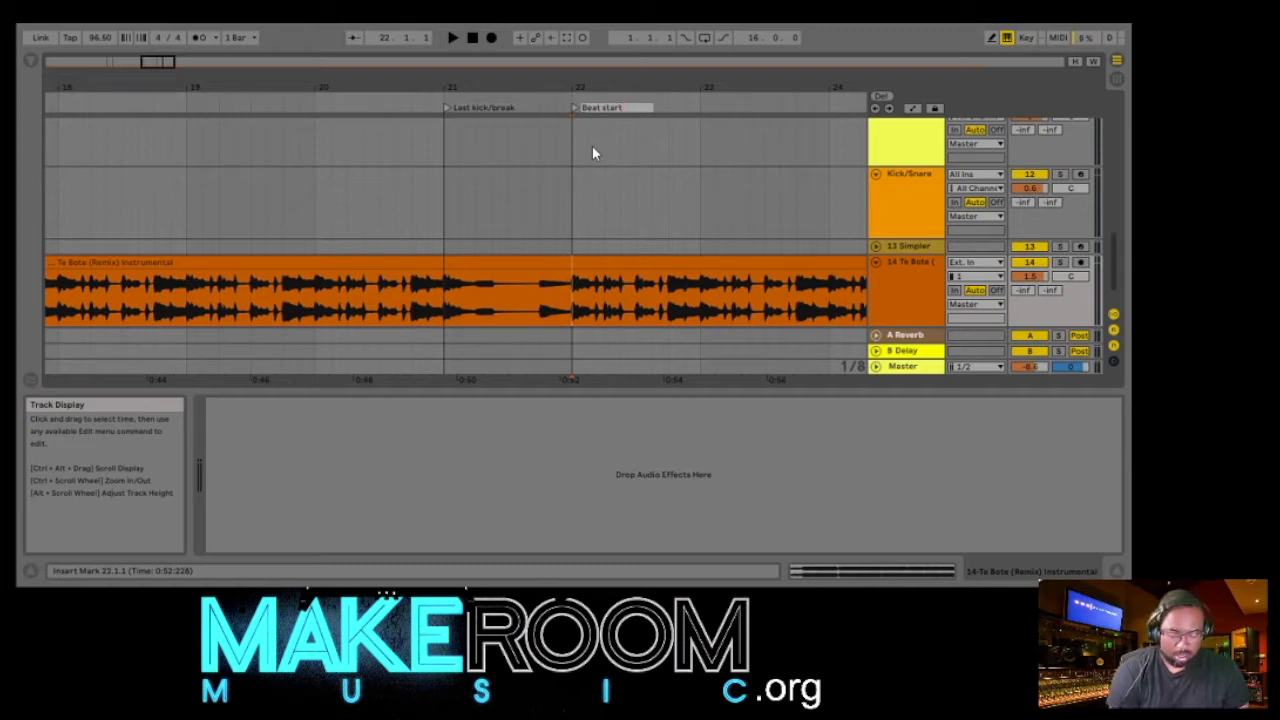
type("/no")
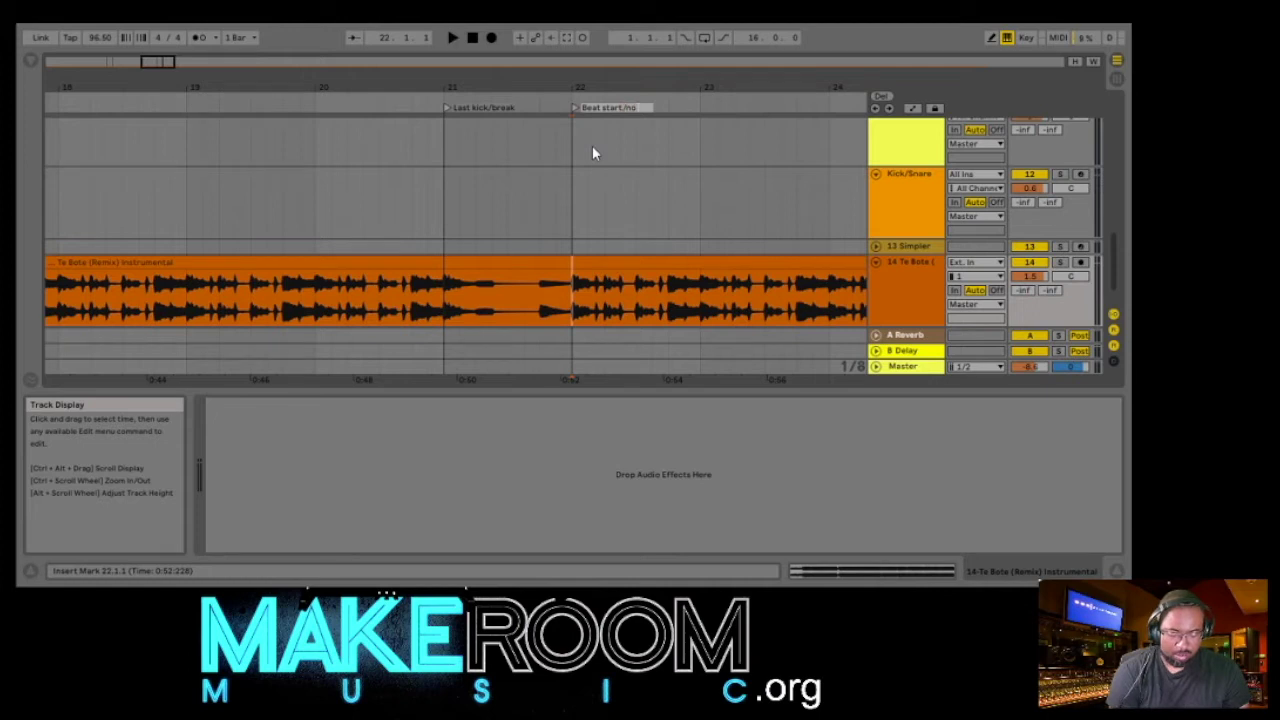
type(" hi h")
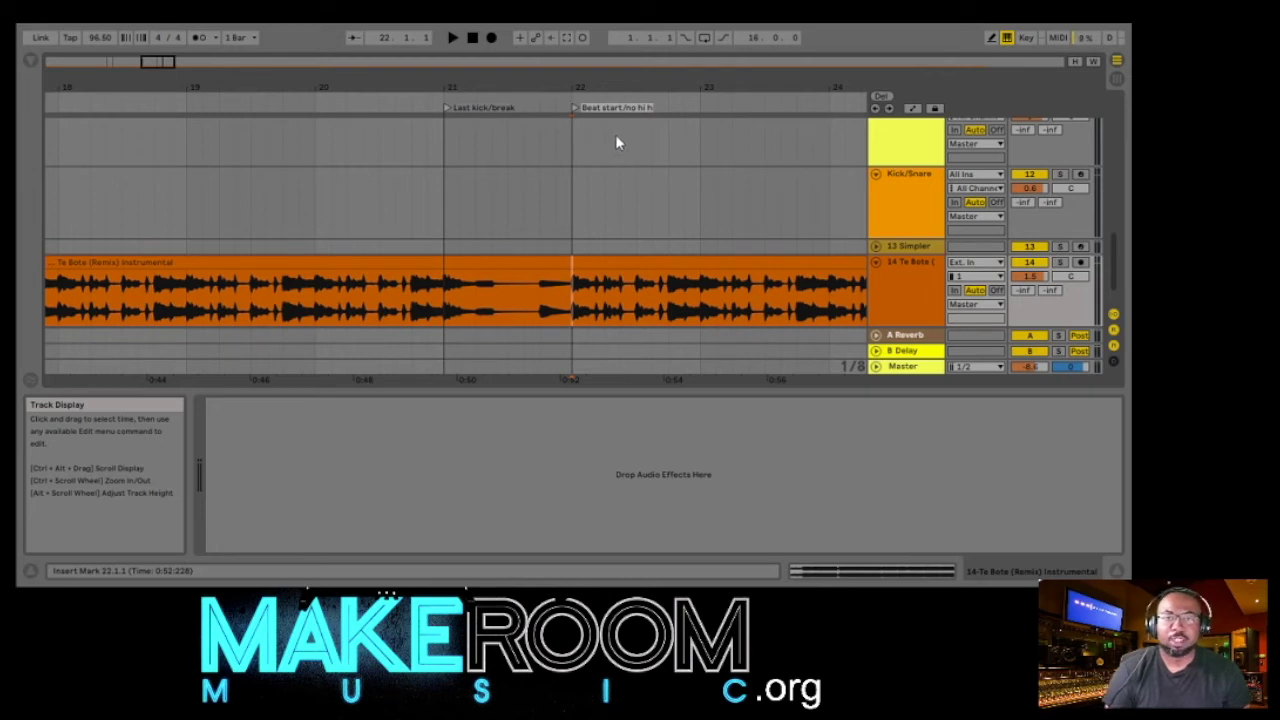
type("at")
key("Return")
- Enlarge the arrangement by hiding the detail view, and play from just before bar 21 to about bar 24 to check the break
left_click_drag(540, 389, 544, 570)
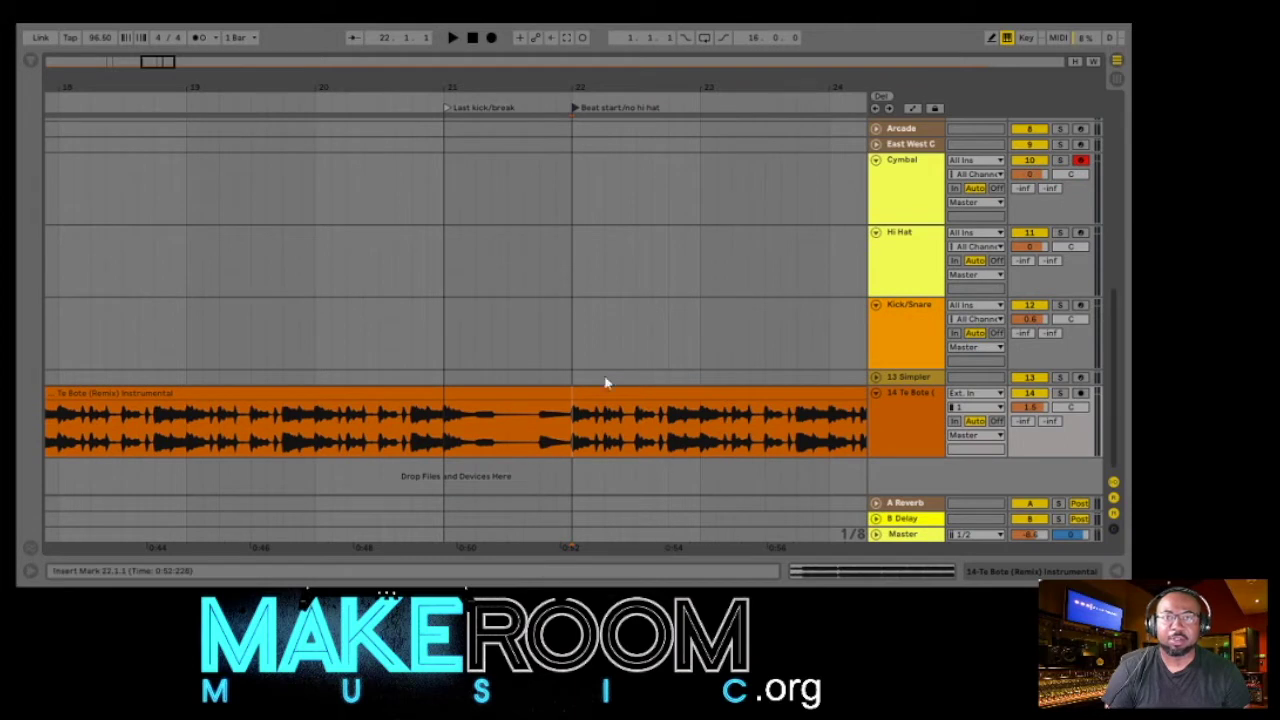
left_click(420, 103)
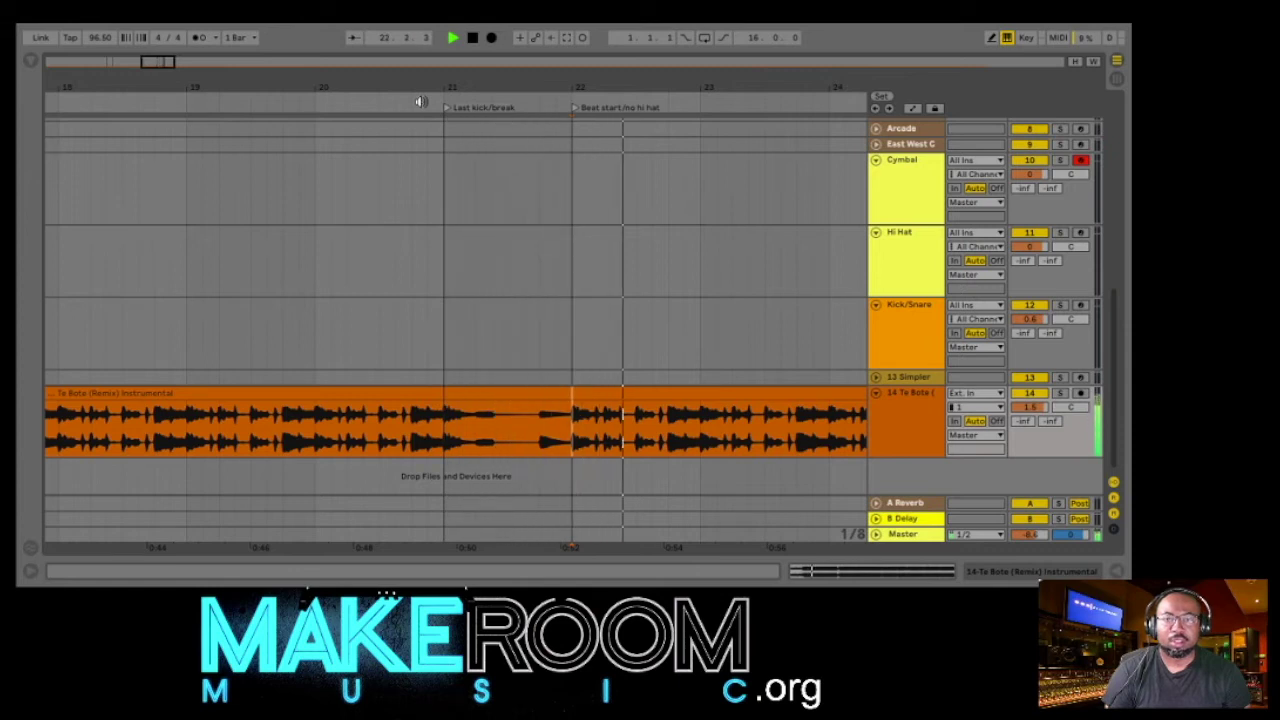
left_click(472, 40)
- Fold the unfolded Cymbal, Hi Hat, Kick/Snare, Arcade, Rev Risers, Bass and Strings tracks, leaving Piano and the reference instrumental unfolded
left_click_drag(402, 80, 200, 100)
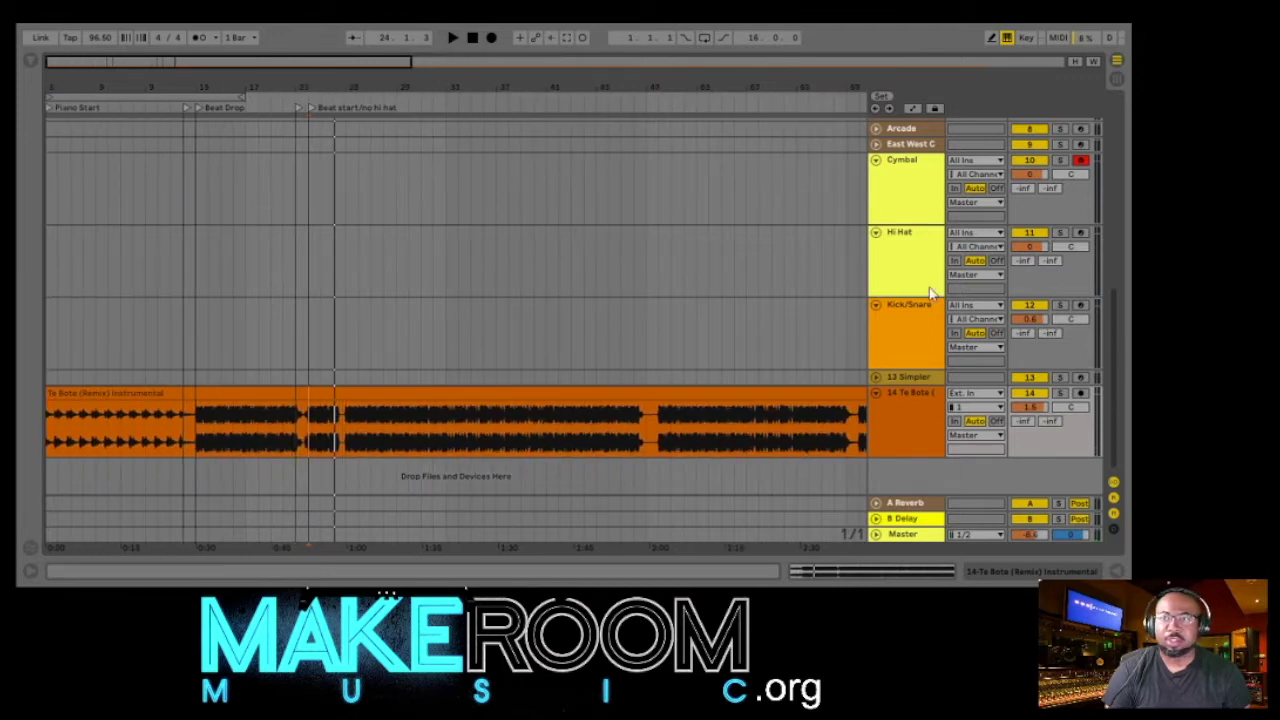
left_click(876, 160)
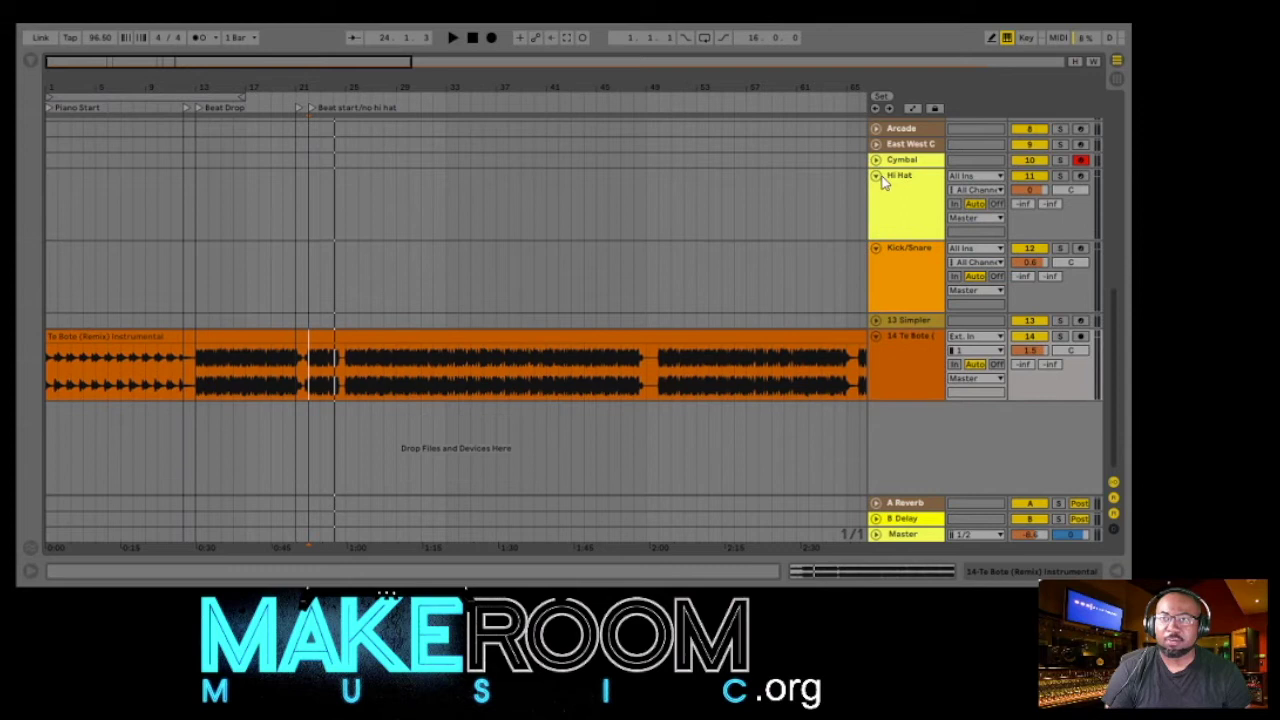
left_click(876, 178)
left_click(876, 191)
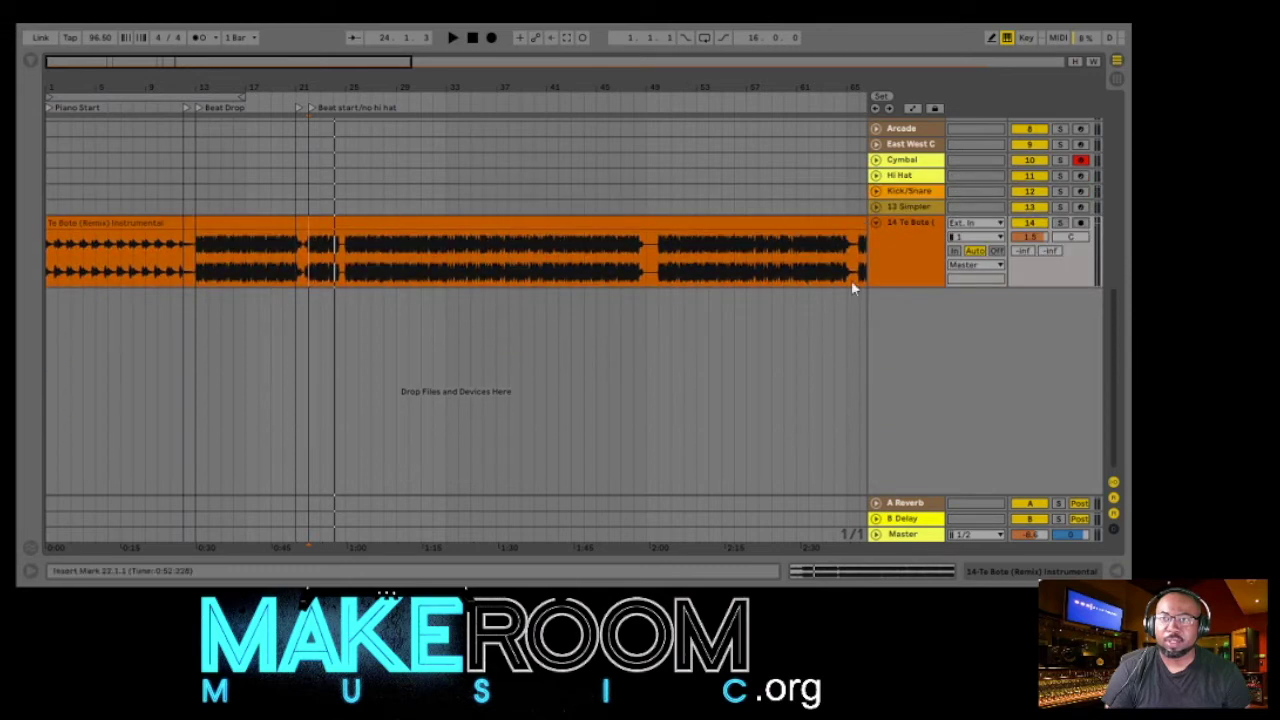
scroll(940, 268, "up", 2)
scroll(935, 255, "up", 4)
left_click(876, 253)
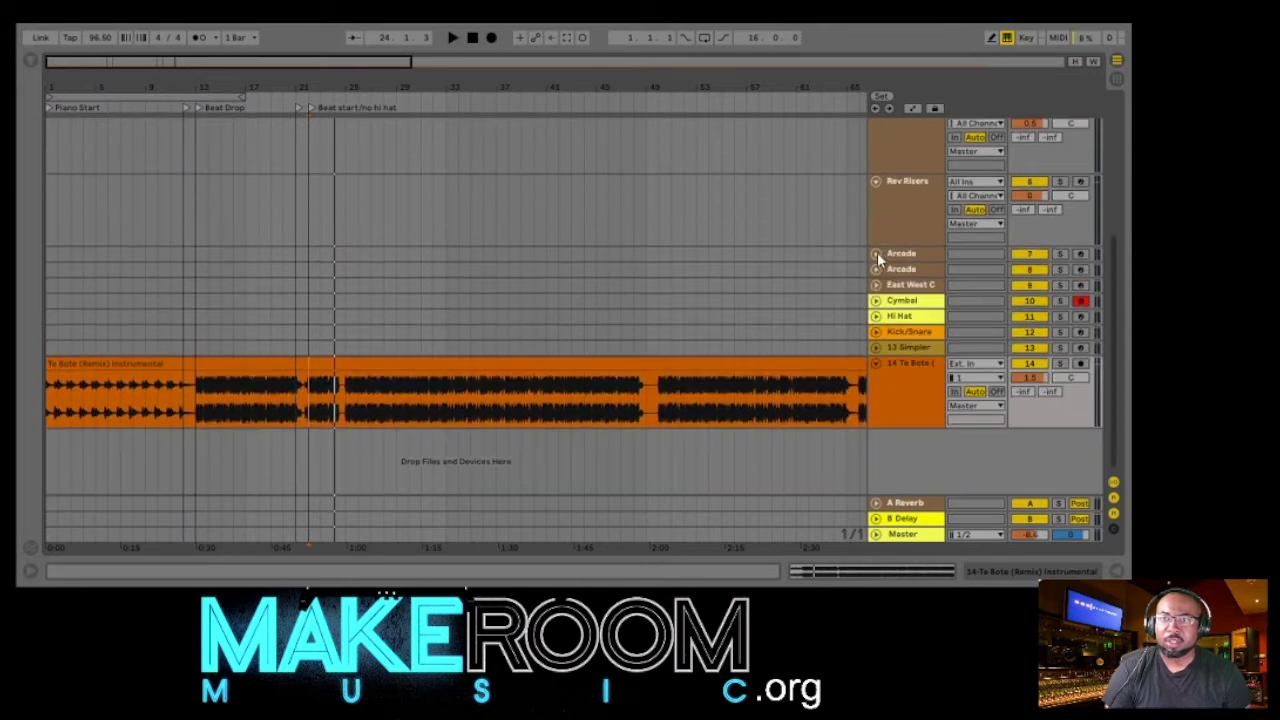
left_click(876, 181)
scroll(879, 300, "up", 4)
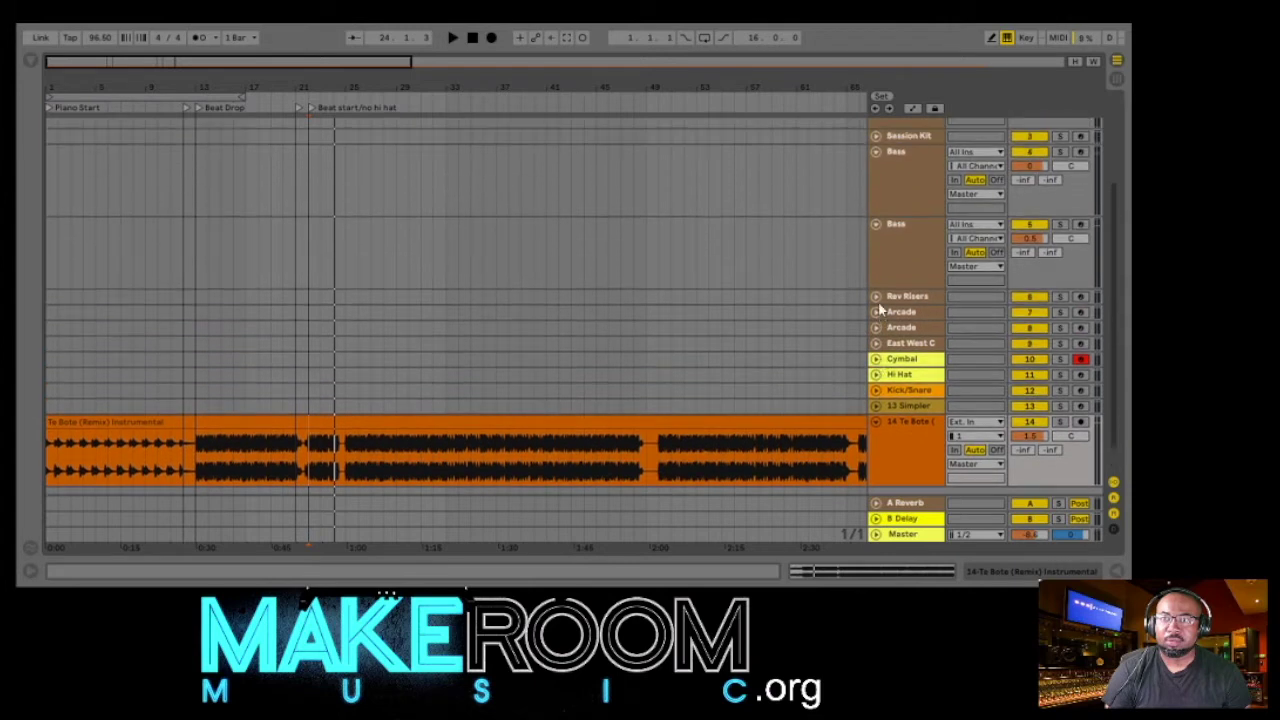
left_click(876, 224)
left_click(877, 151)
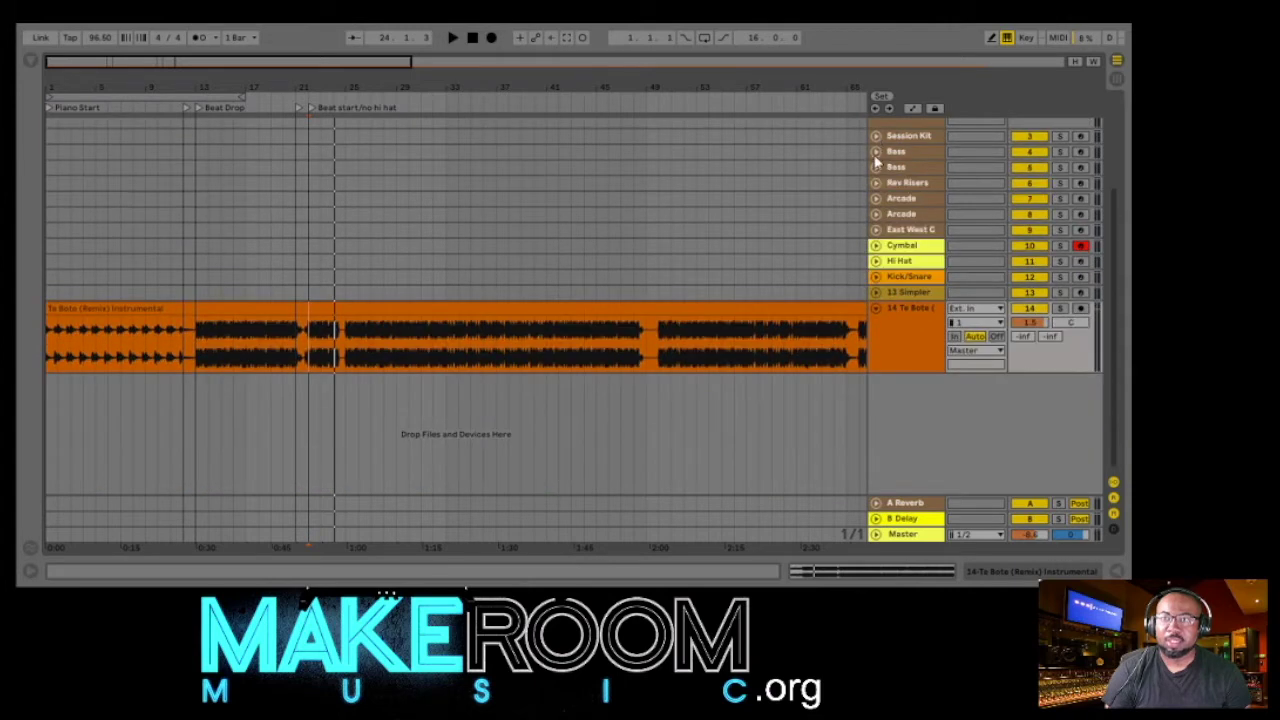
scroll(876, 158, "up", 3)
left_click(875, 163)
scroll(873, 166, "up", 1)
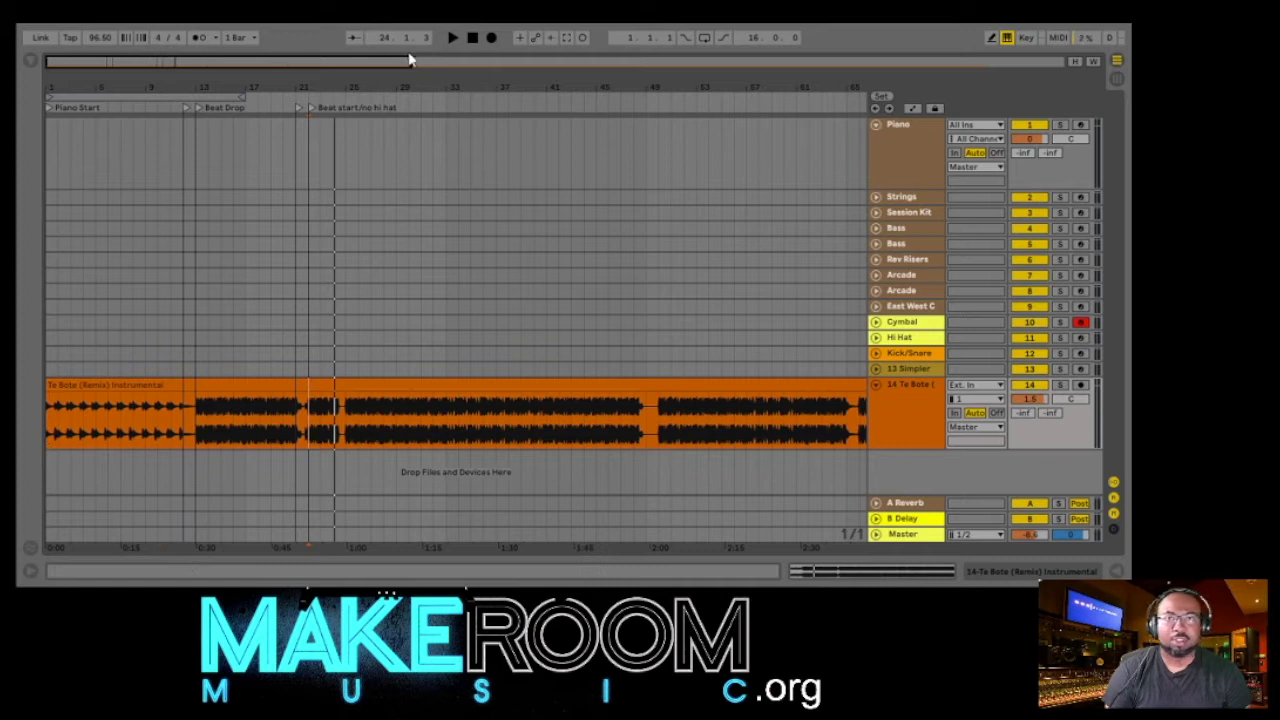
- Arm the Piano track for recording from bar 1 with the metronome on, and mute the Te Bote (Remix) reference track
left_click(471, 37)
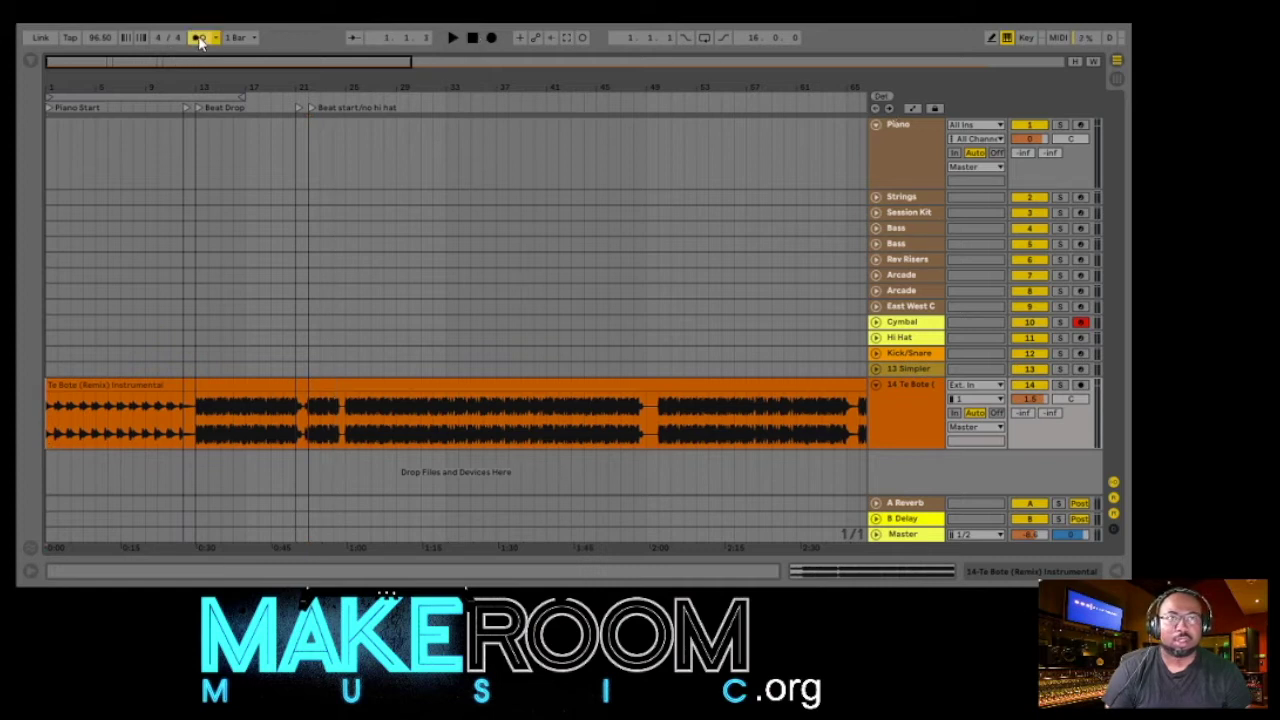
left_click(1080, 125)
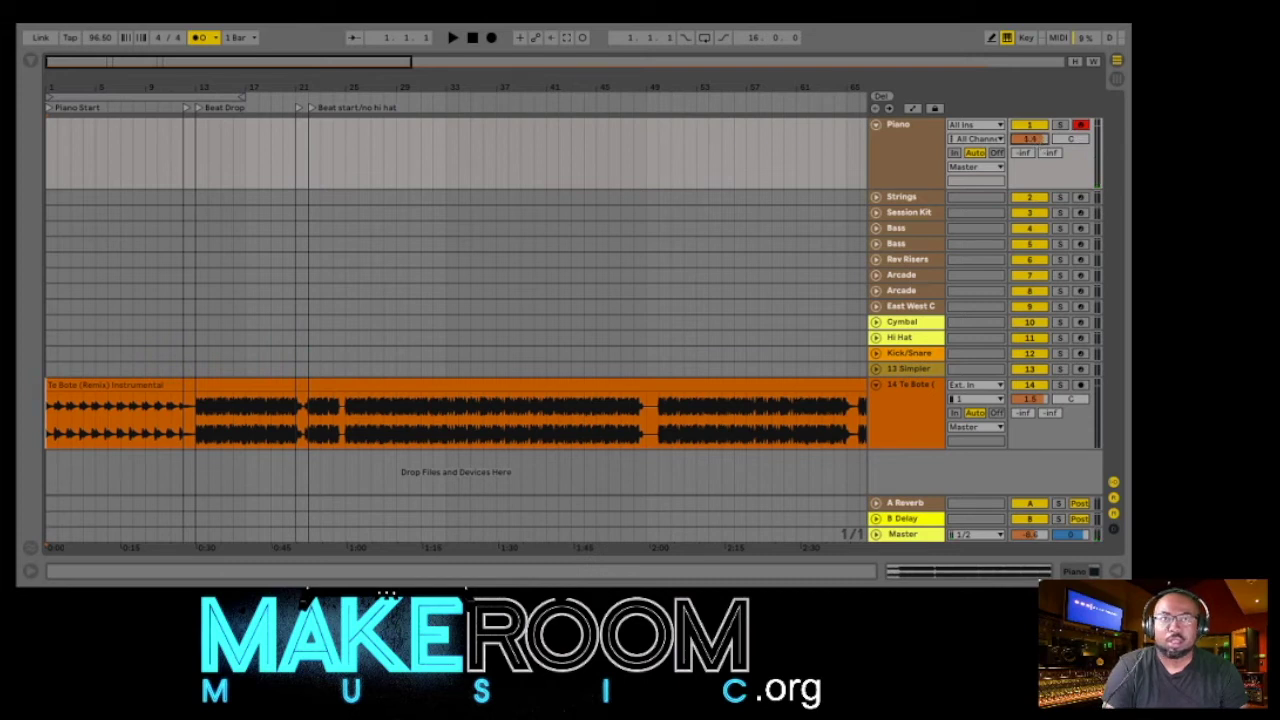
left_click(1030, 385)
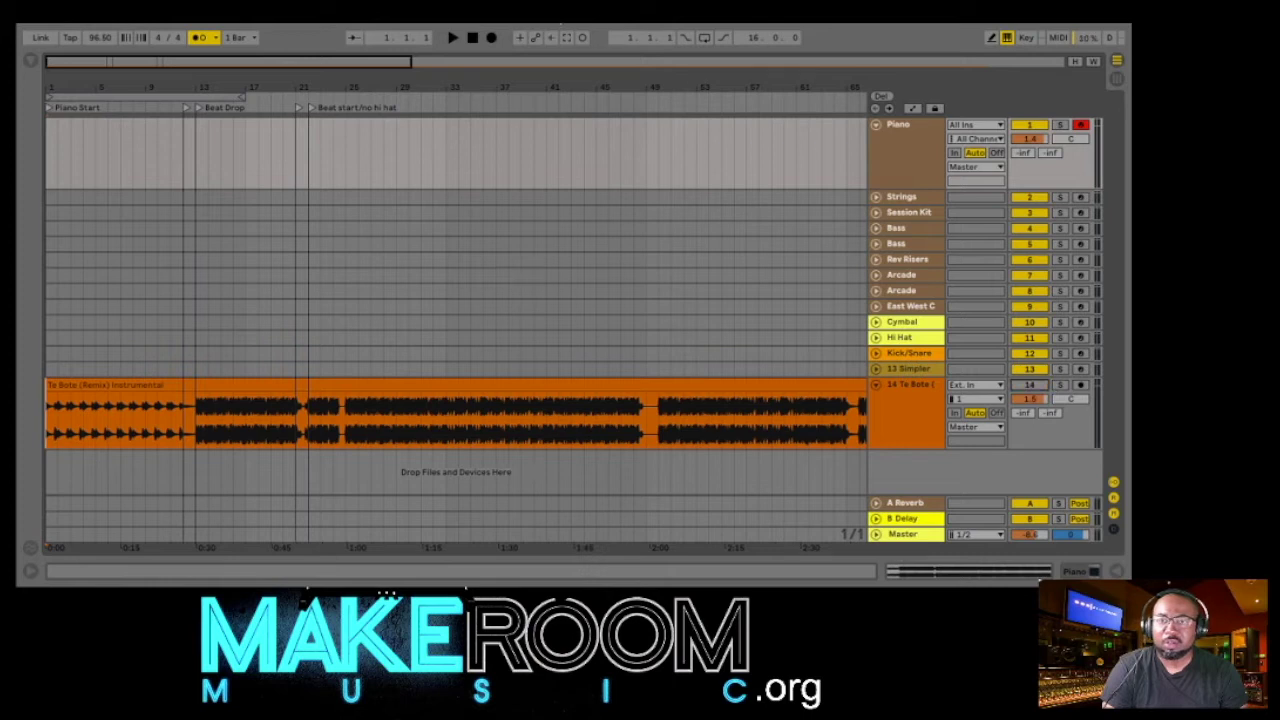
- Record a four-bar piano chord progression from bar 1 and trim the clip to end at bar 5
left_click(491, 38)
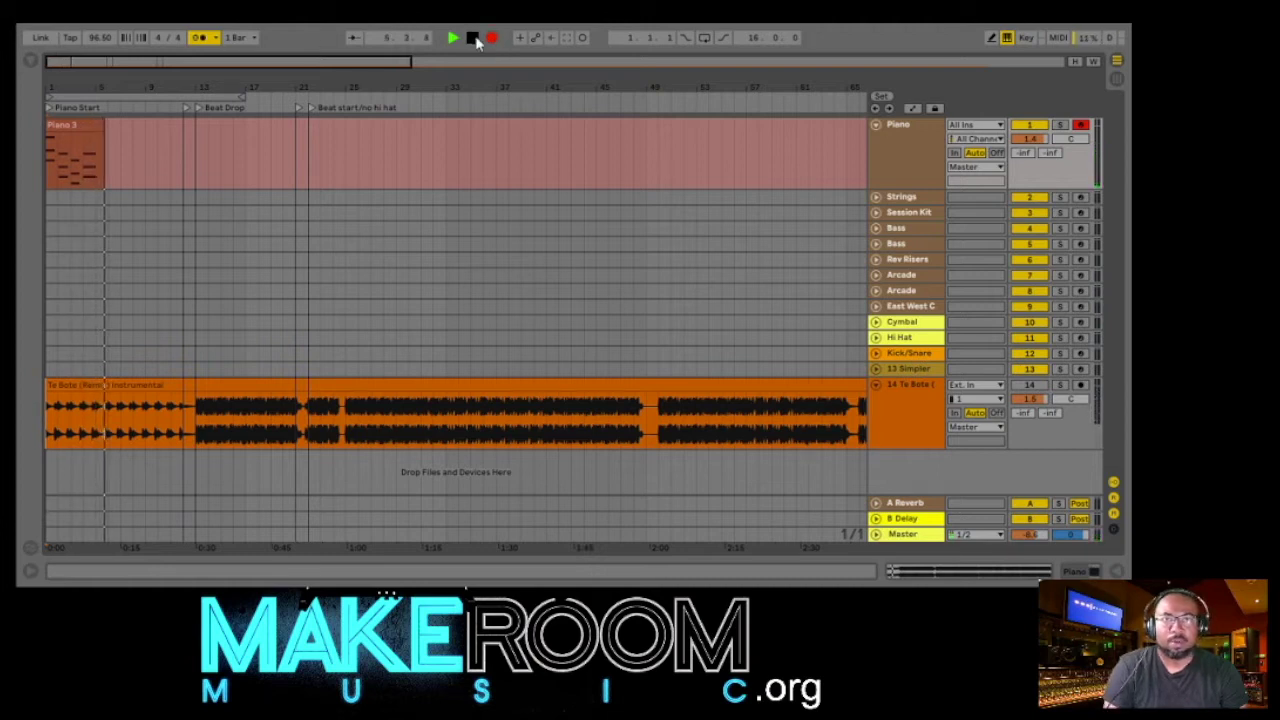
left_click(473, 38)
left_click(95, 124)
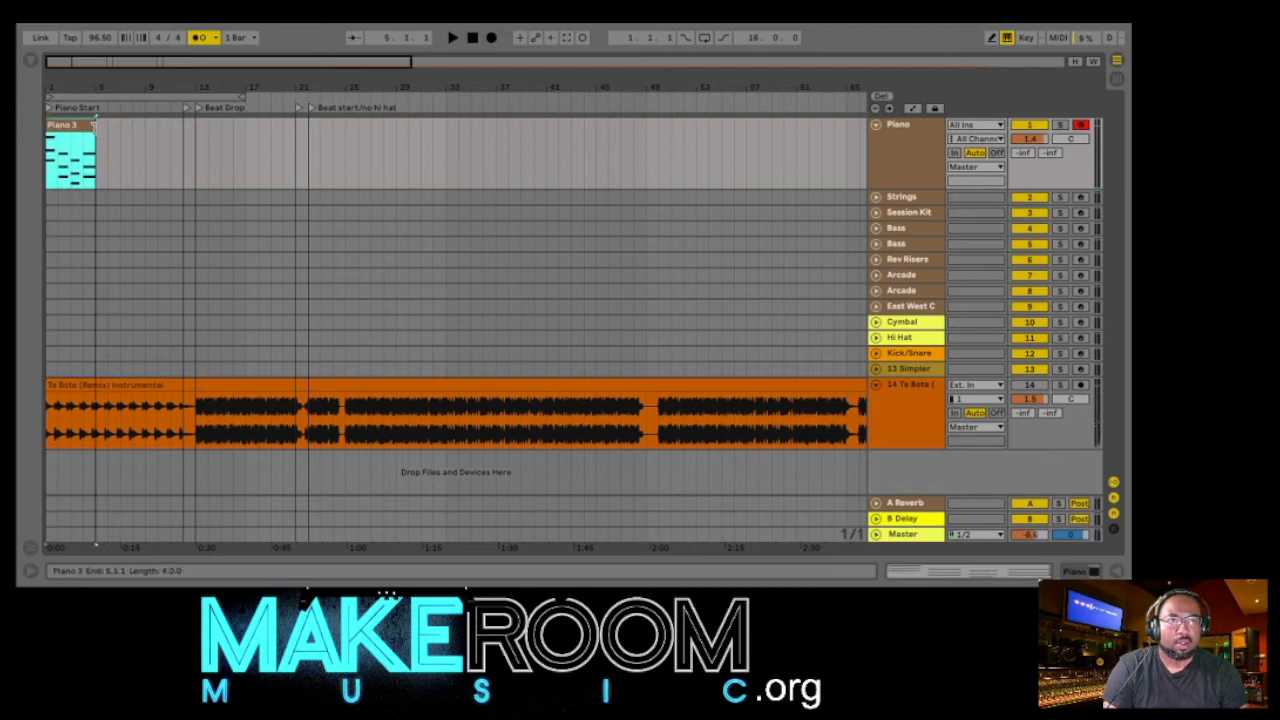
- Quantize all notes in the recorded piano clip and play it back to check the timing
double_click(76, 125)
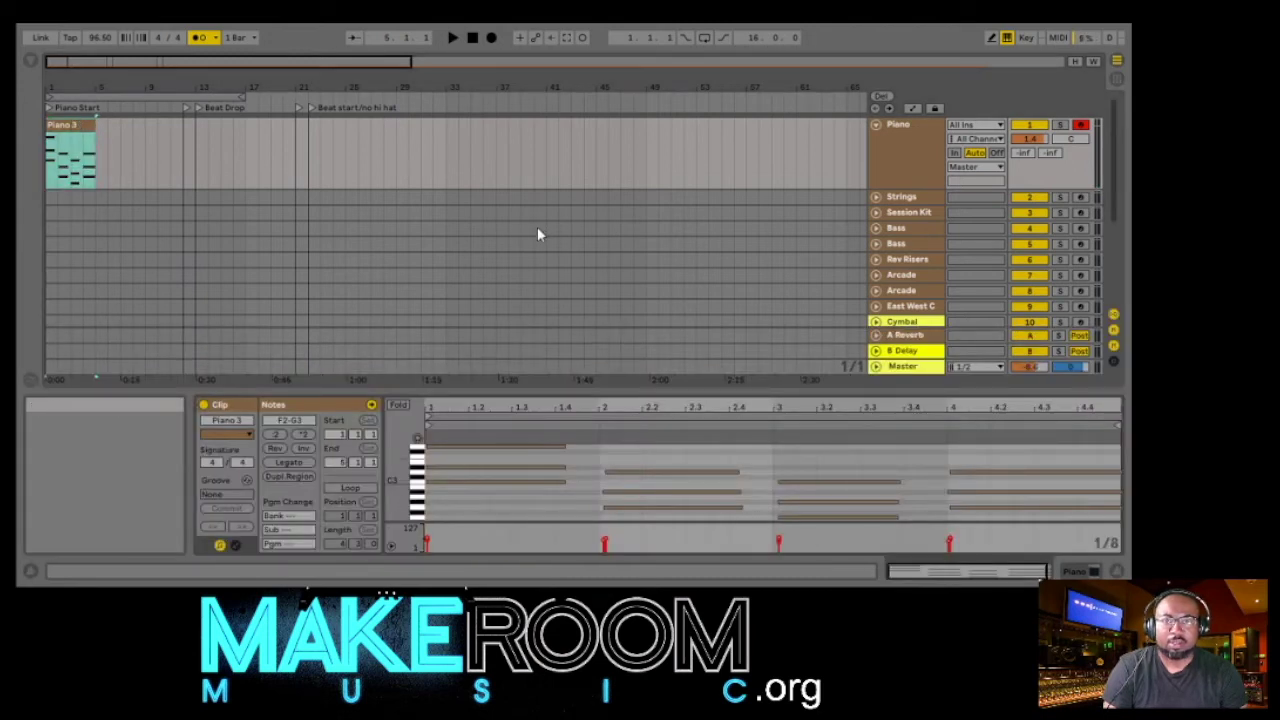
key("ctrl+a")
left_click(452, 37)
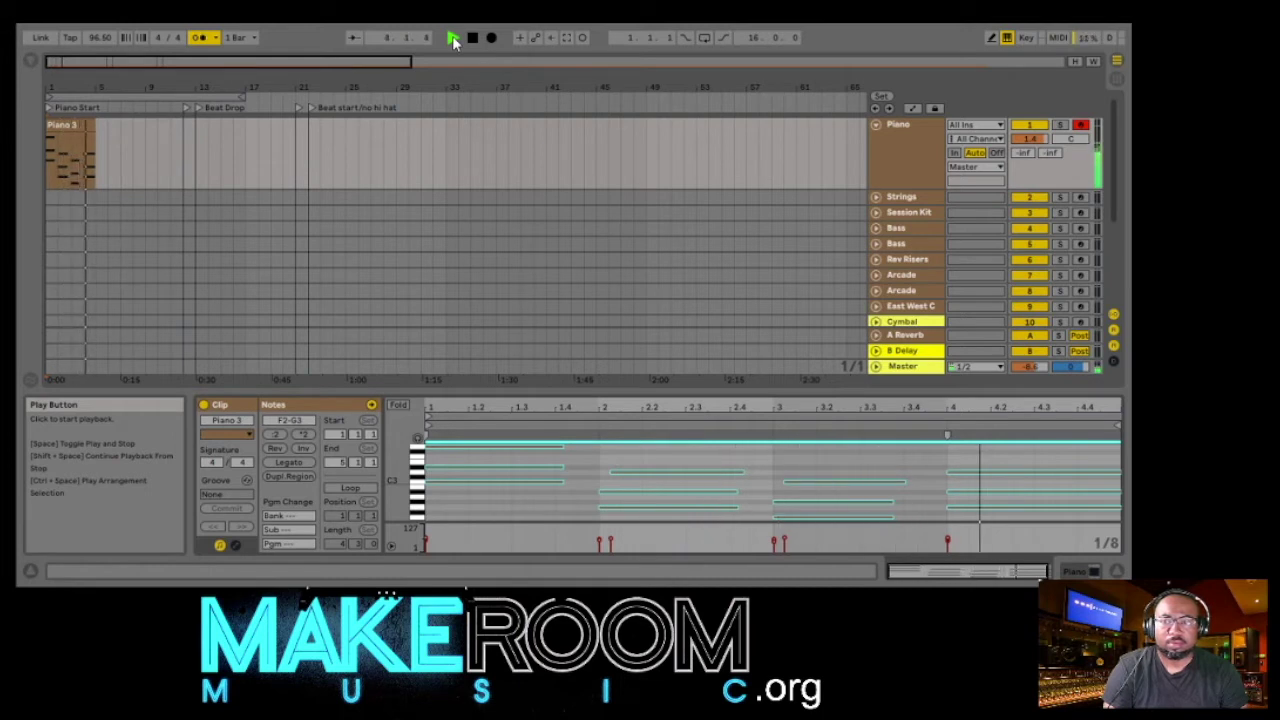
left_click(471, 40)
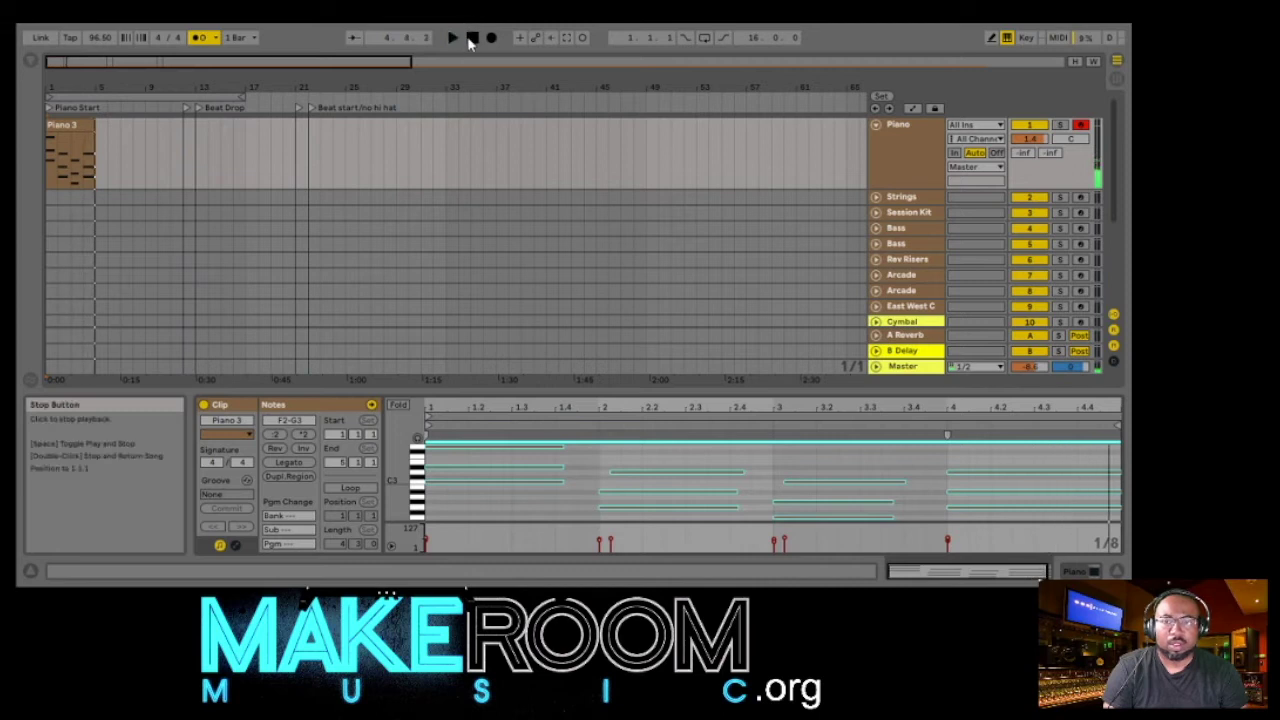
- Extend the late top notes of the second and third chords back to the starts of bars 2 and 3, and audition the clip
left_click(512, 505)
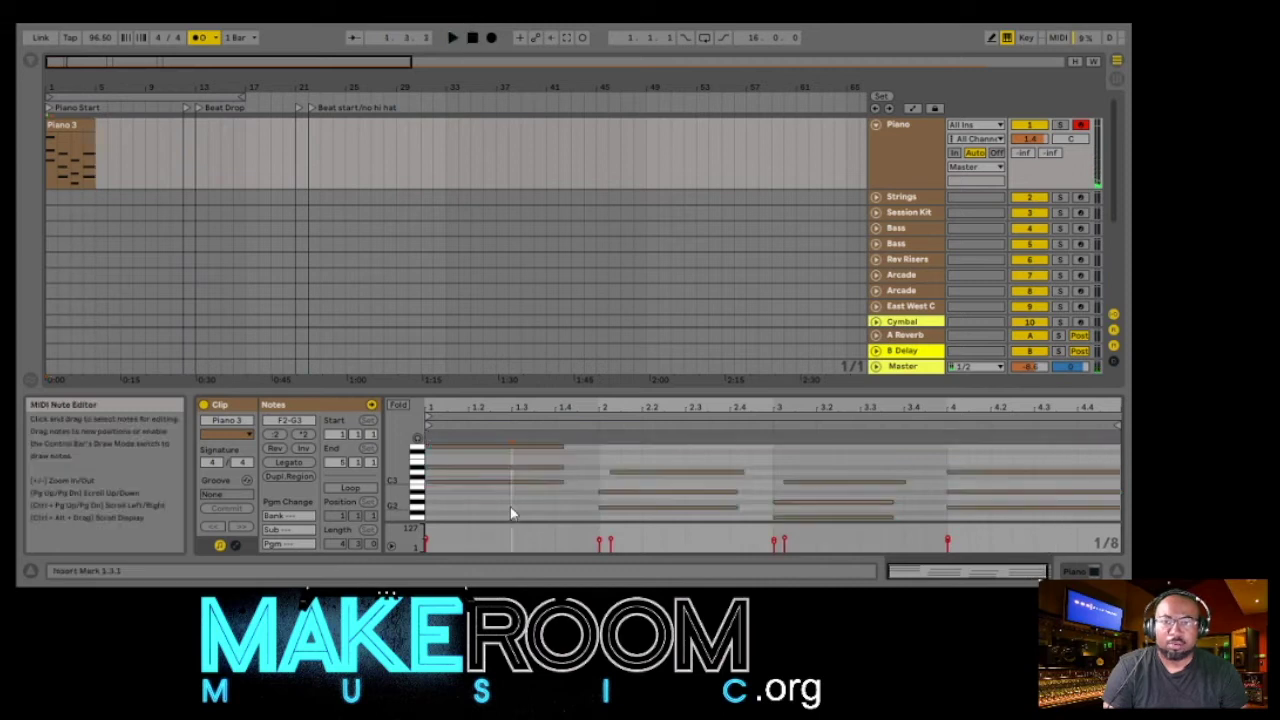
left_click(610, 471)
left_click_drag(605, 473, 601, 472)
left_click(600, 471)
left_click(786, 482)
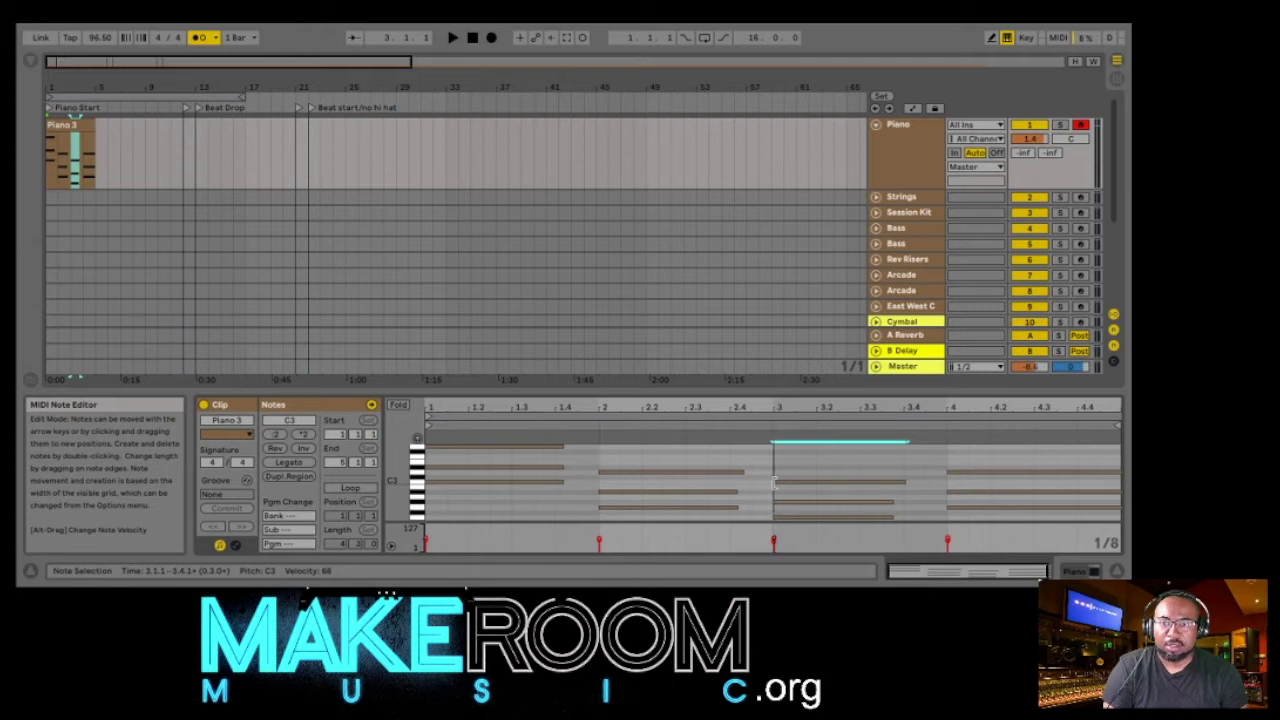
left_click(775, 483, "shift")
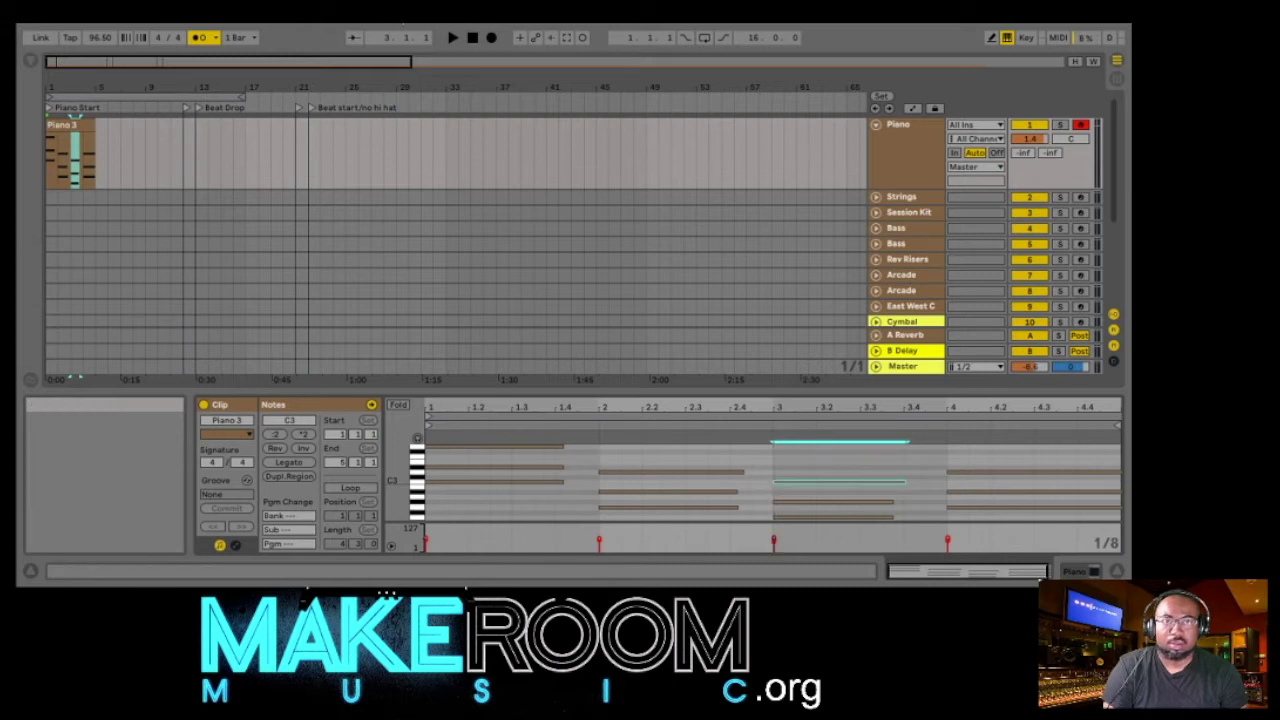
left_click(453, 38)
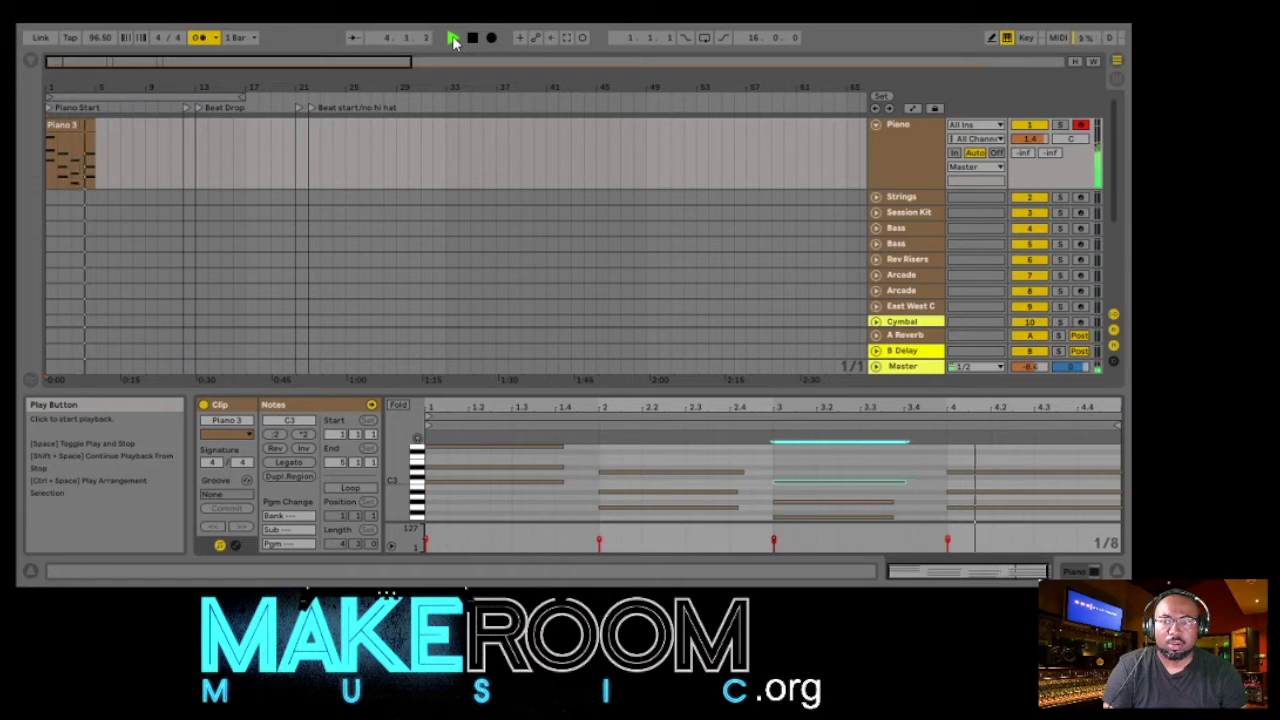
left_click(473, 38)
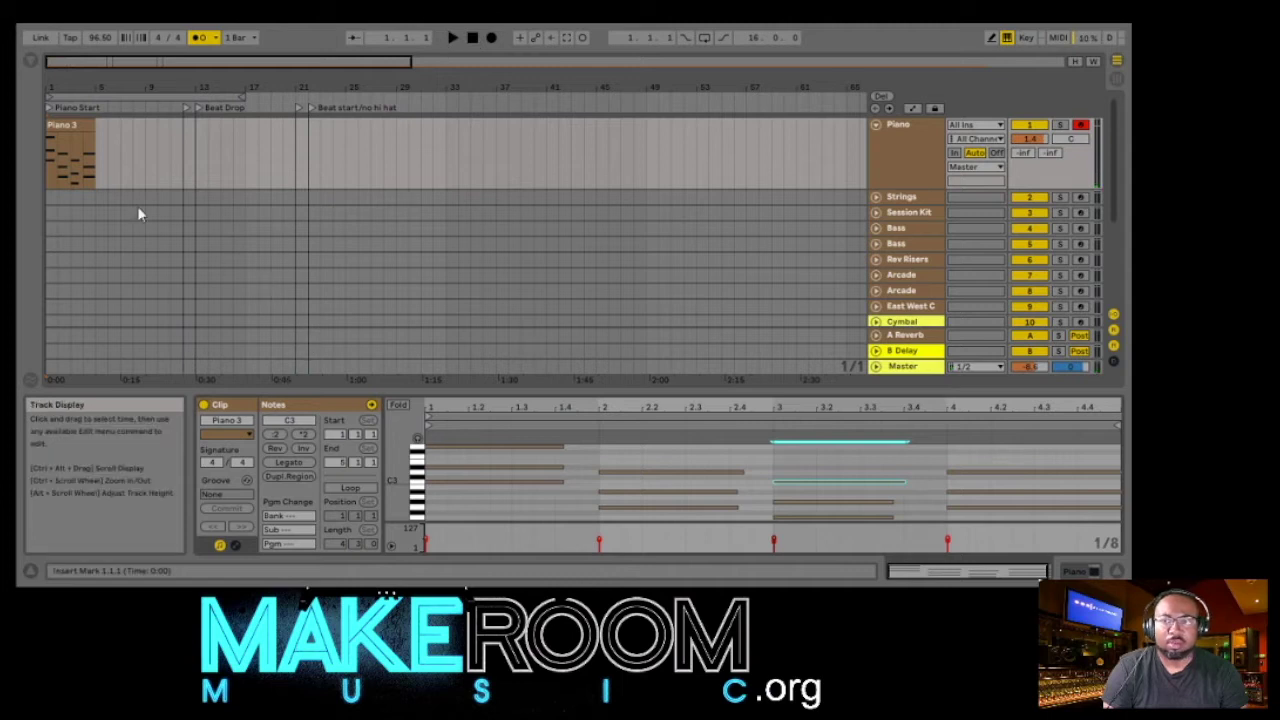
- Duplicate the four-bar piano clip twice and trim the last copy to end at the Special FX locator at bar 12
left_click(61, 126)
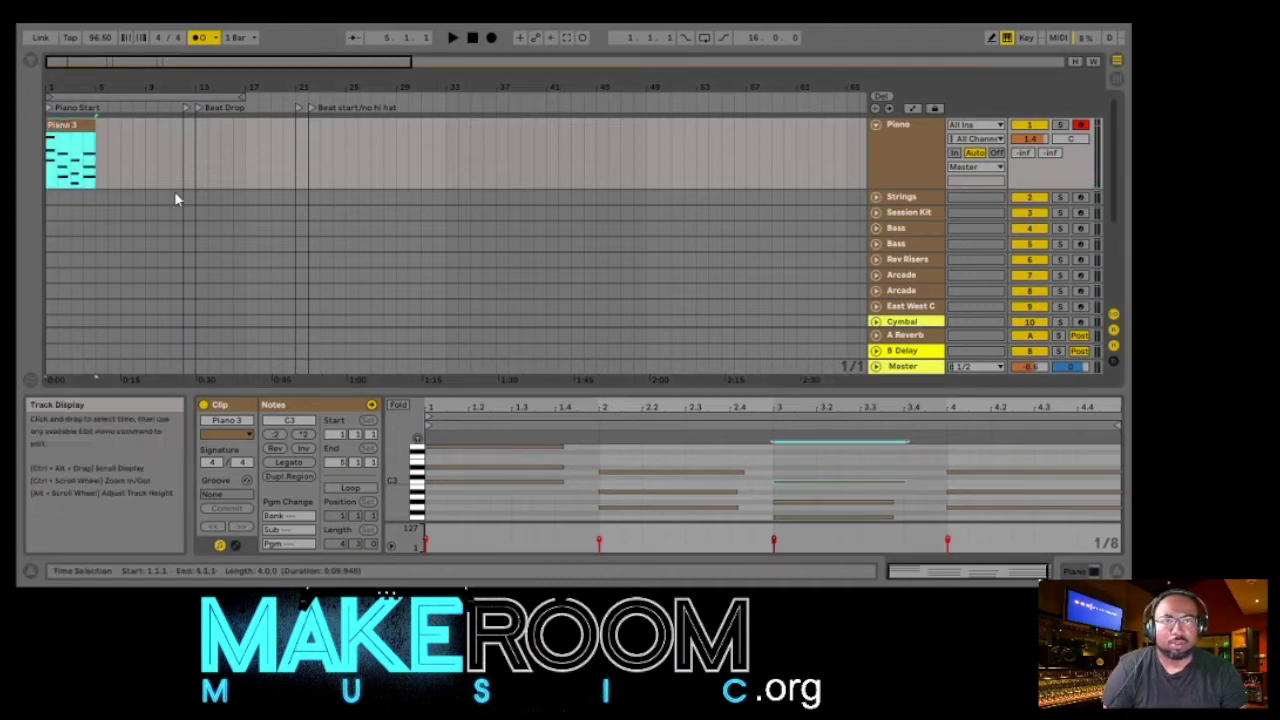
mouse_move(198, 64)
left_mouse_down()
mouse_move(198, 110)
mouse_move(190, 85)
mouse_move(208, 50)
mouse_move(208, 64)
left_mouse_up()
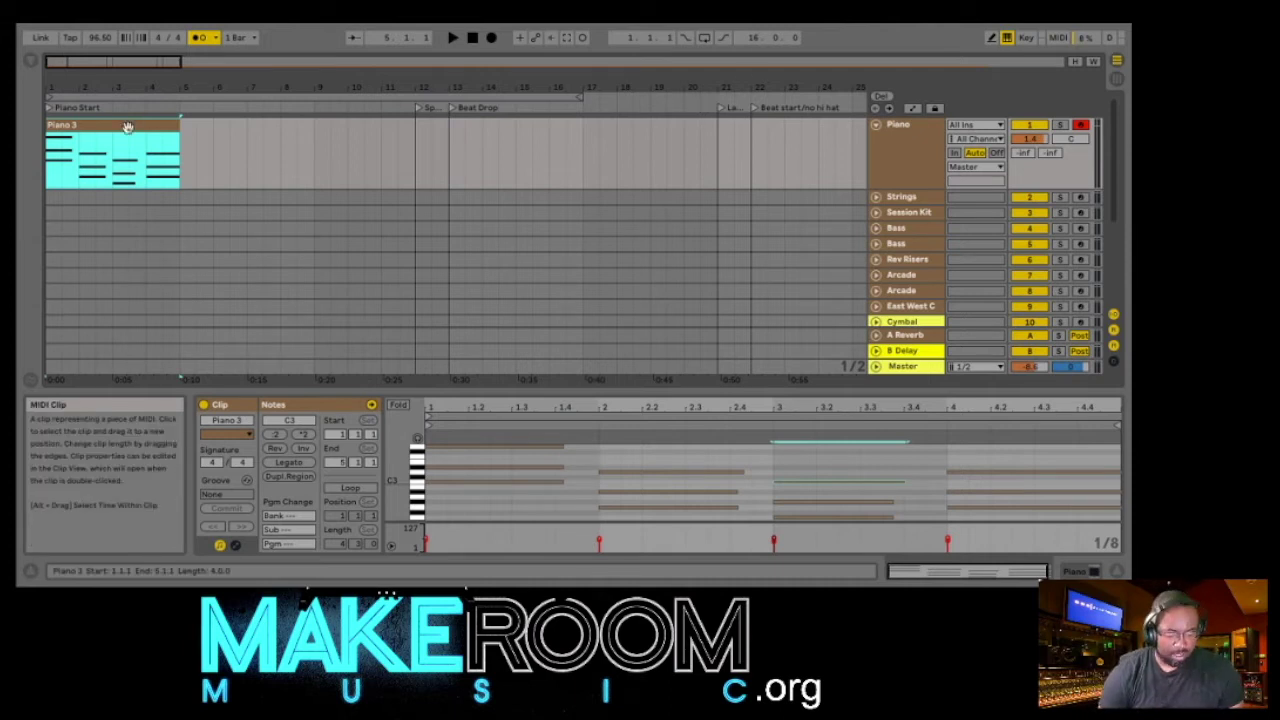
key("ctrl+d")
key("ctrl+d")
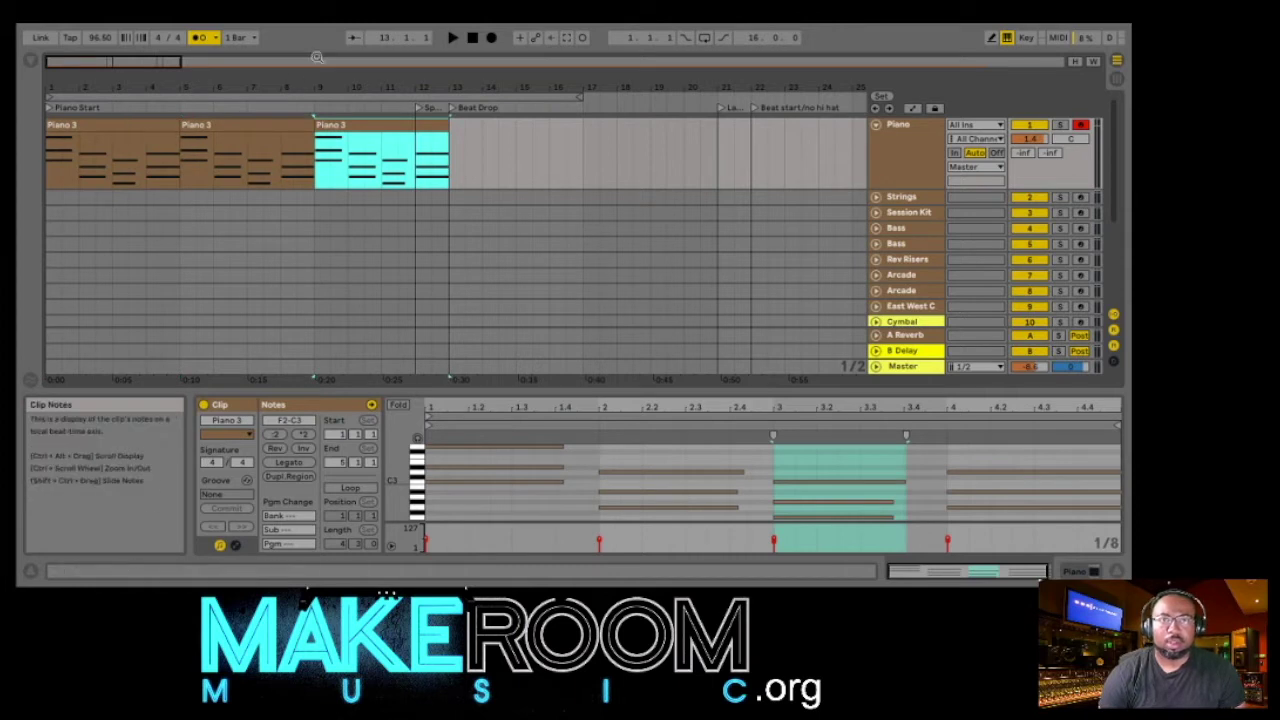
double_click(448, 85)
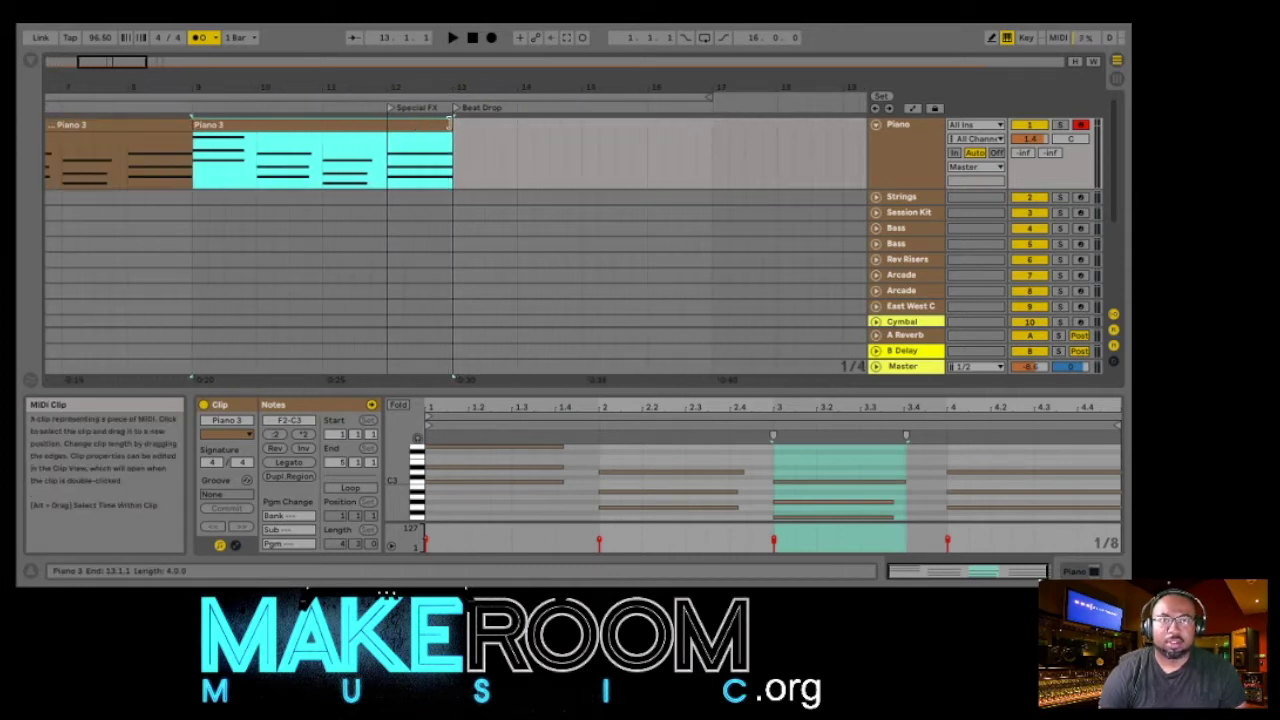
left_click_drag(449, 121, 387, 125)
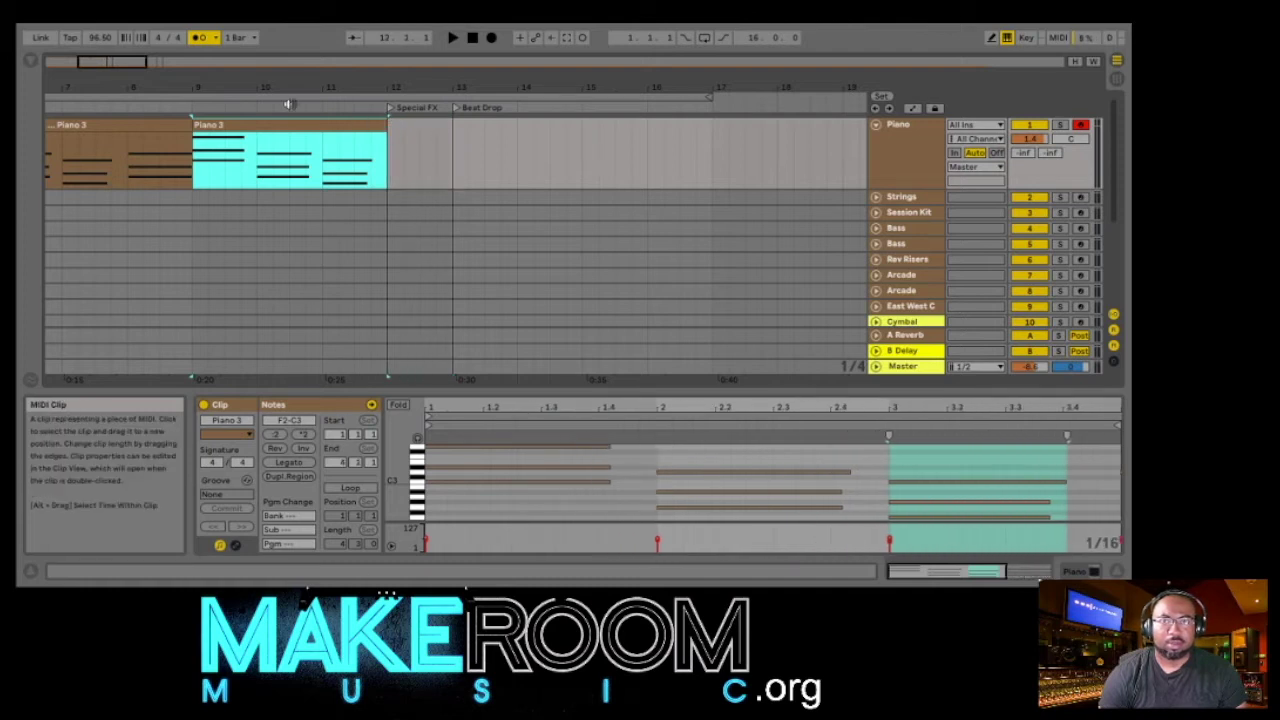
- Copy the three piano clips spanning bars 1 to 12 and paste them at the Beat Drop locator at bar 13
left_click_drag(296, 84, 296, 60)
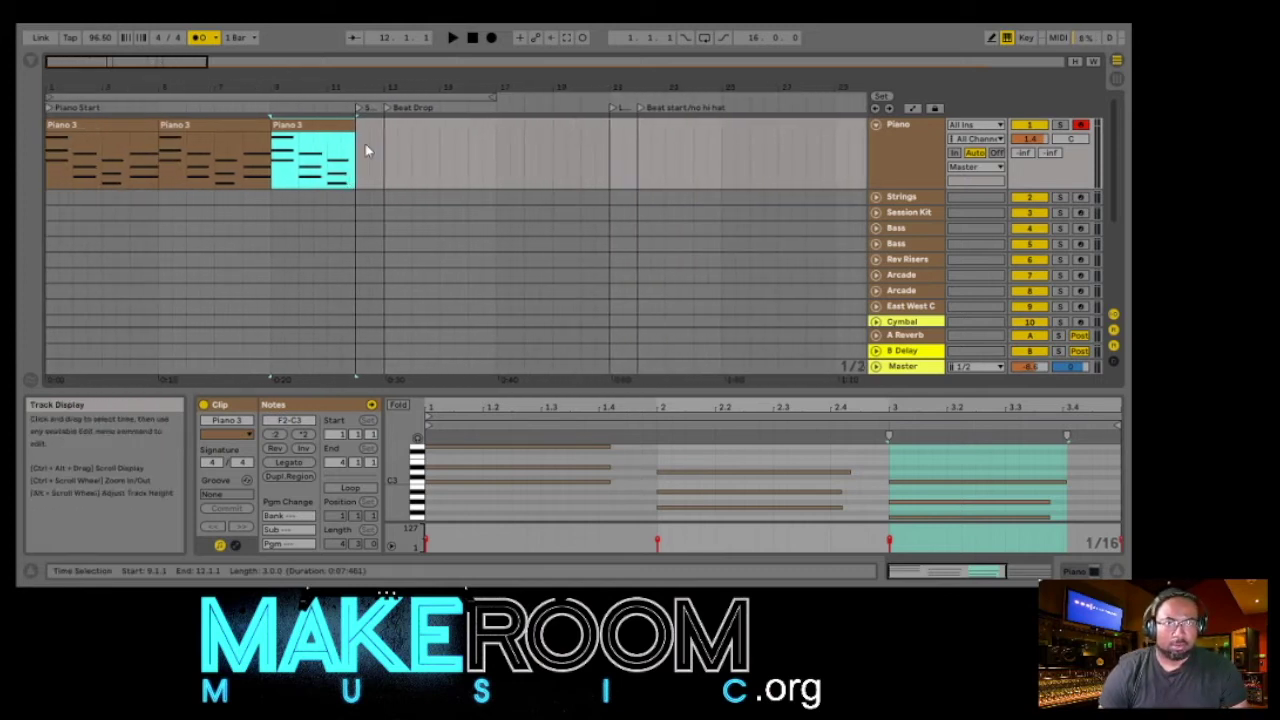
left_click(355, 166)
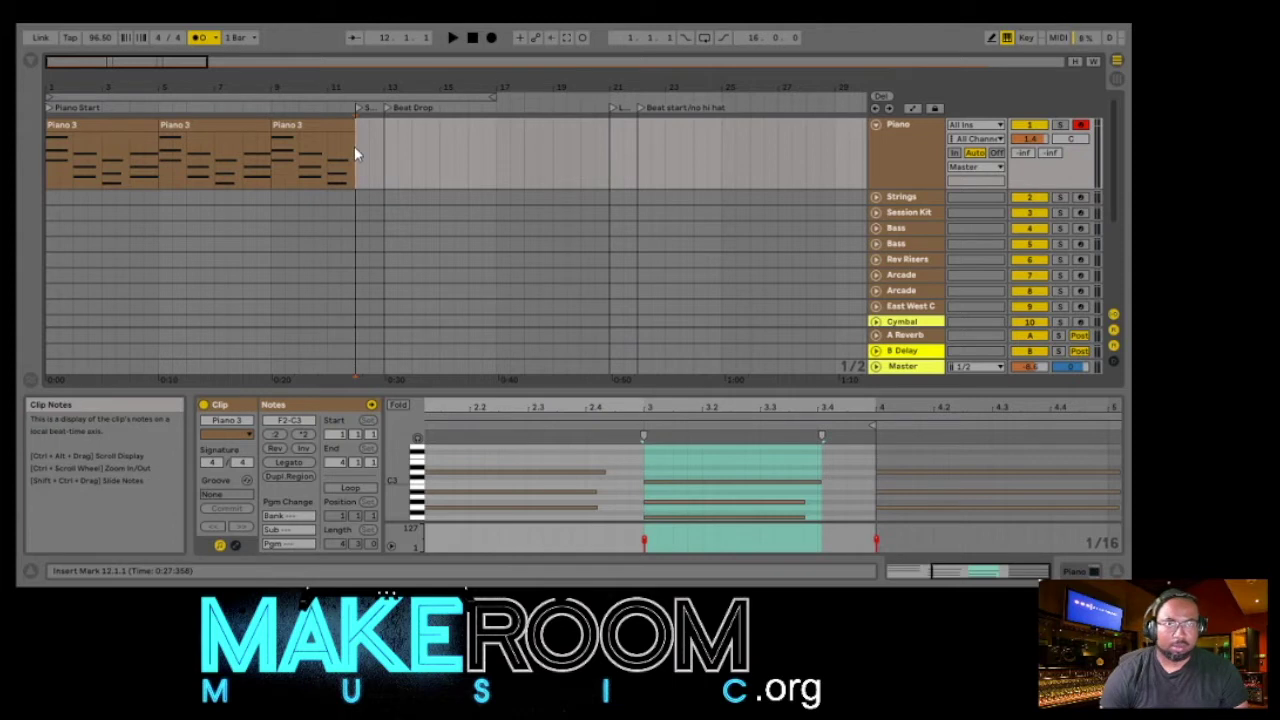
left_click_drag(354, 146, 50, 158)
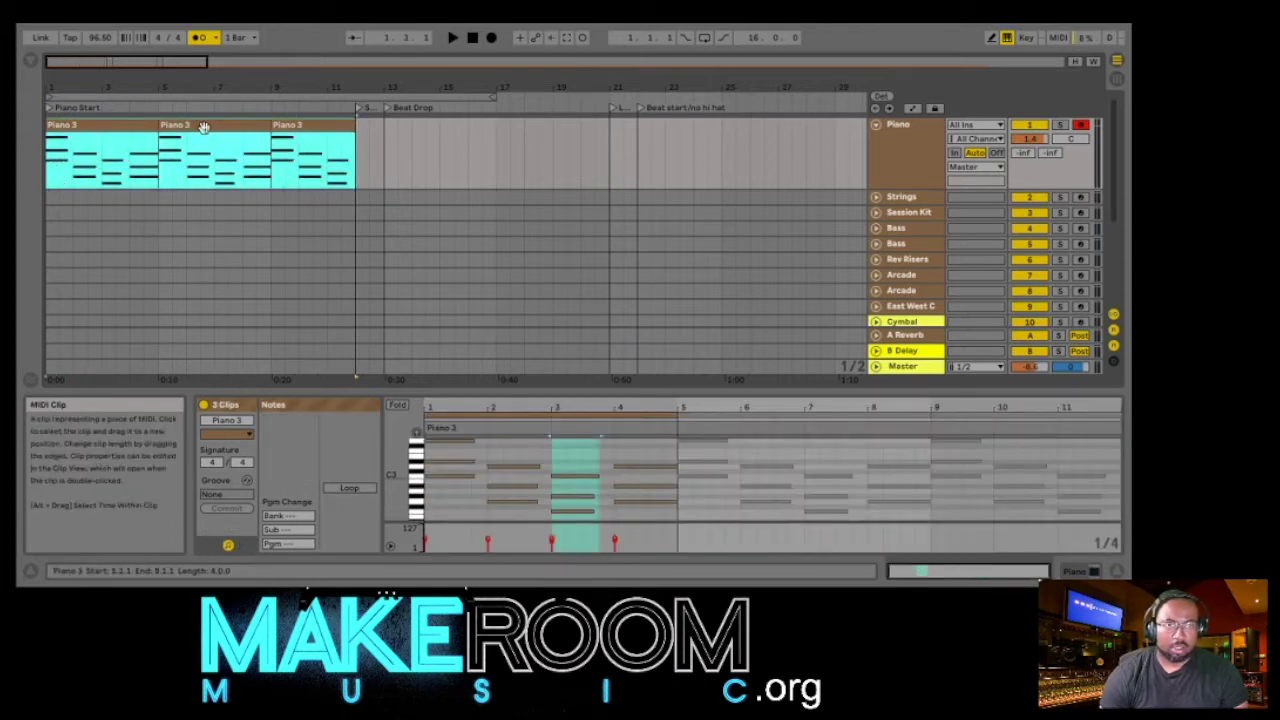
left_click(383, 164)
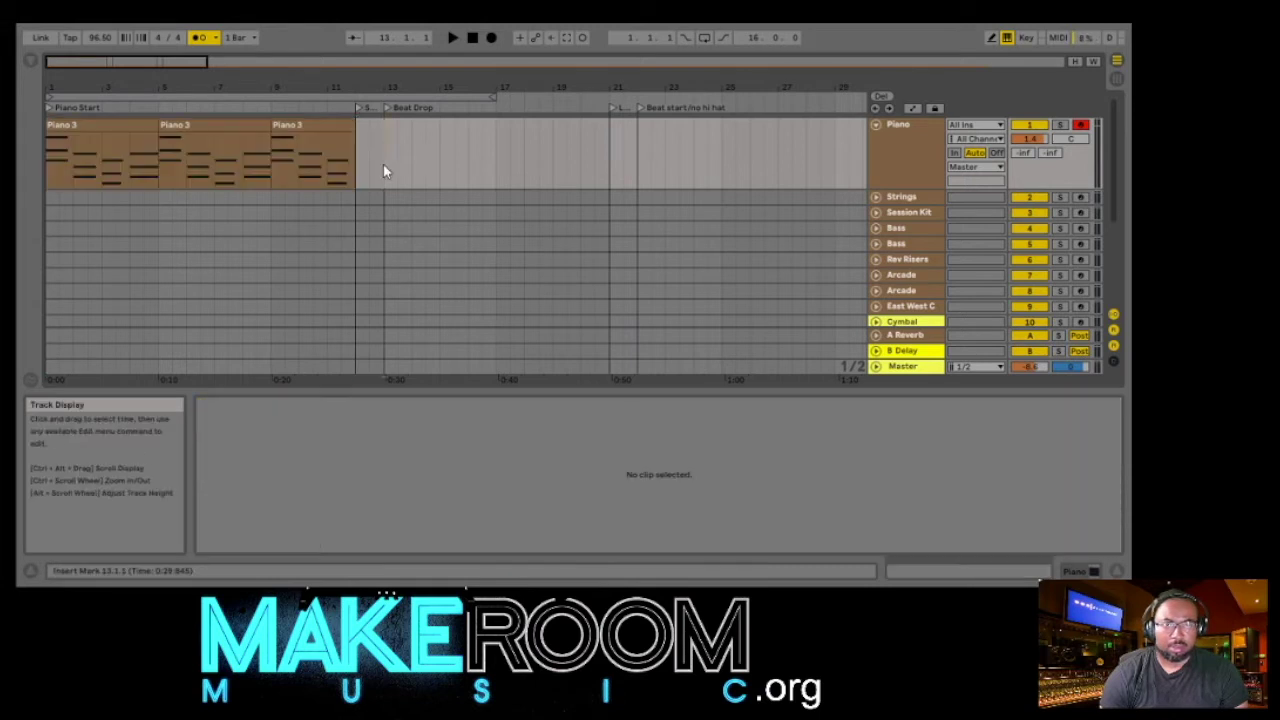
key("ctrl+v")
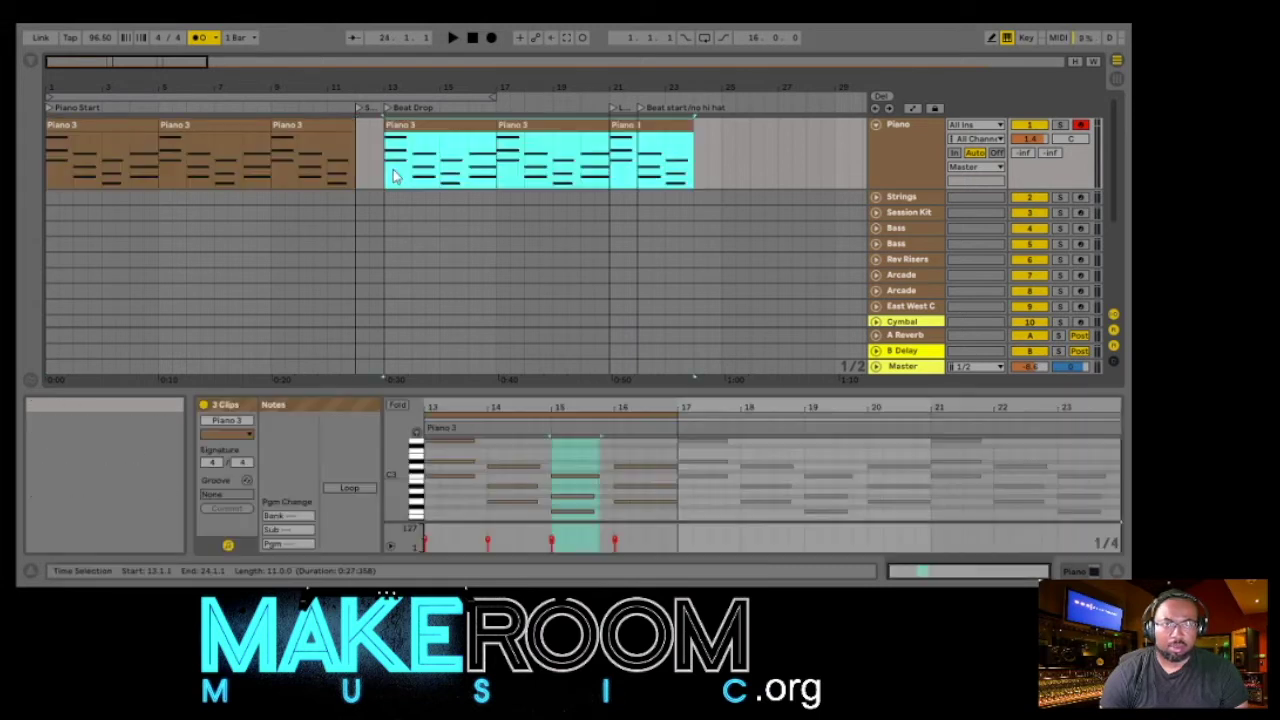
- Compare the pasted piano clips with the section locators and the Te Bote reference waveform from bar 12 to bar 24
left_click(656, 128)
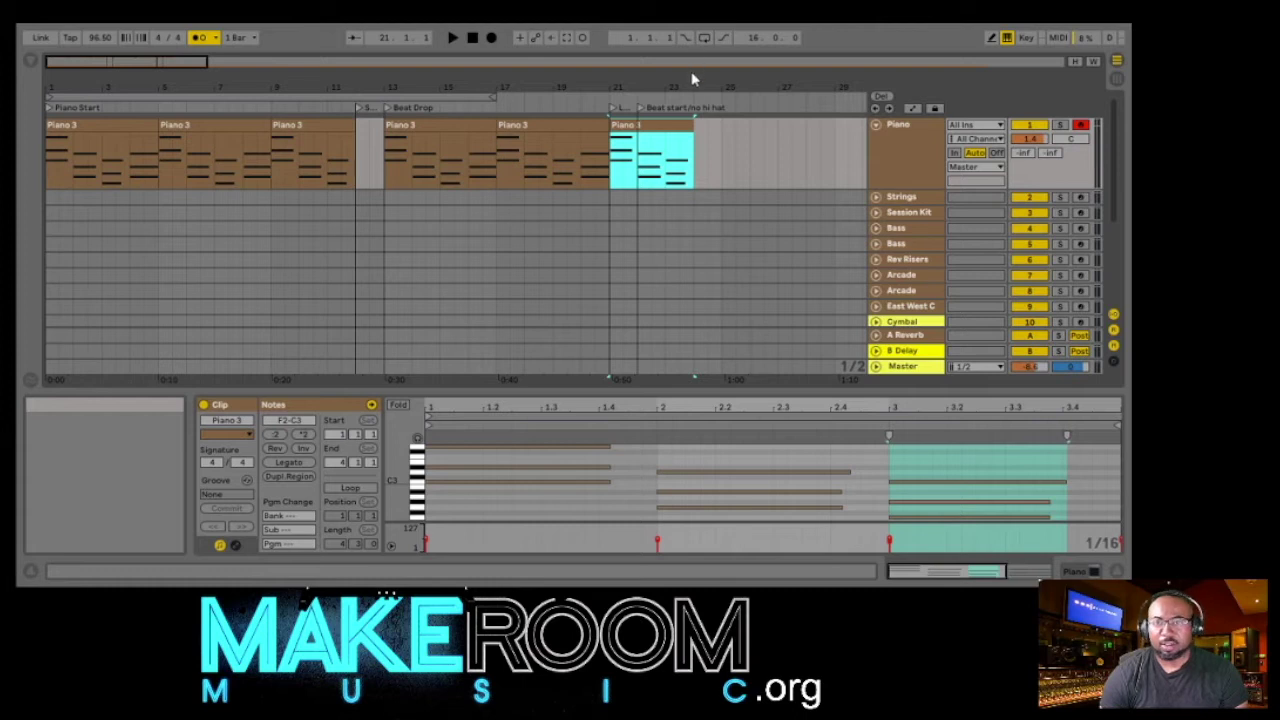
left_click_drag(641, 86, 636, 104)
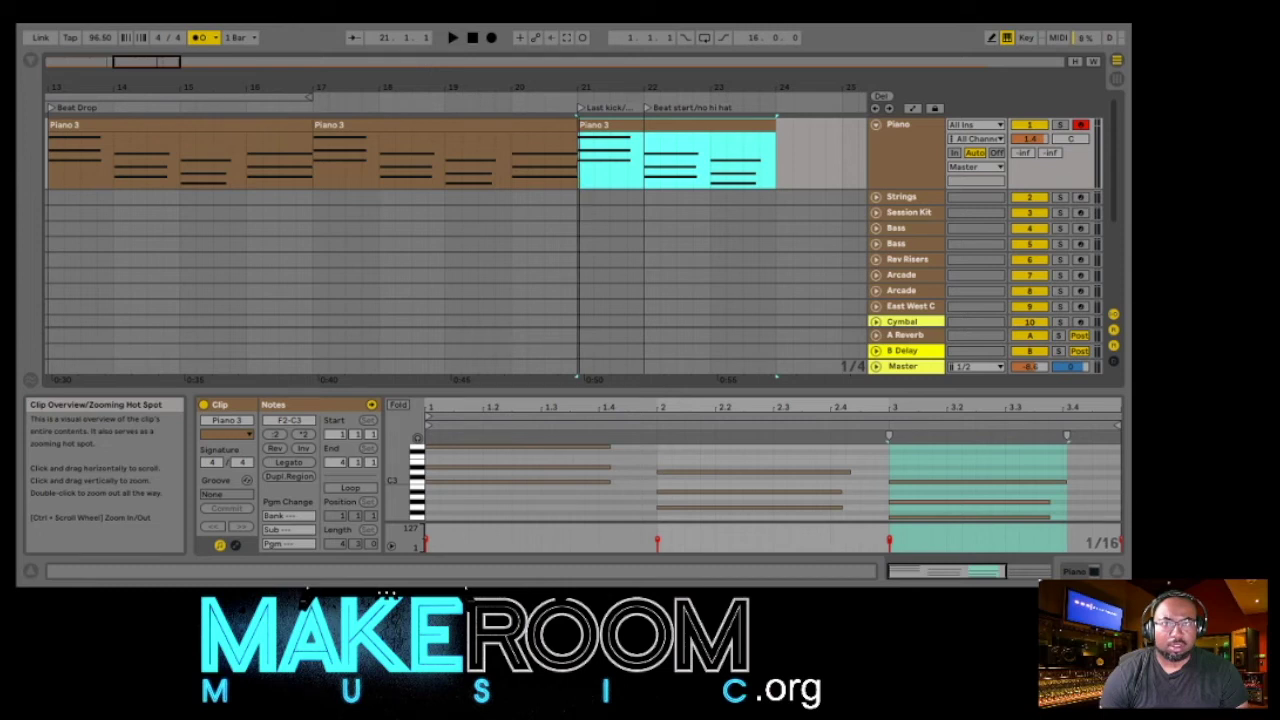
left_click_drag(137, 61, 104, 58)
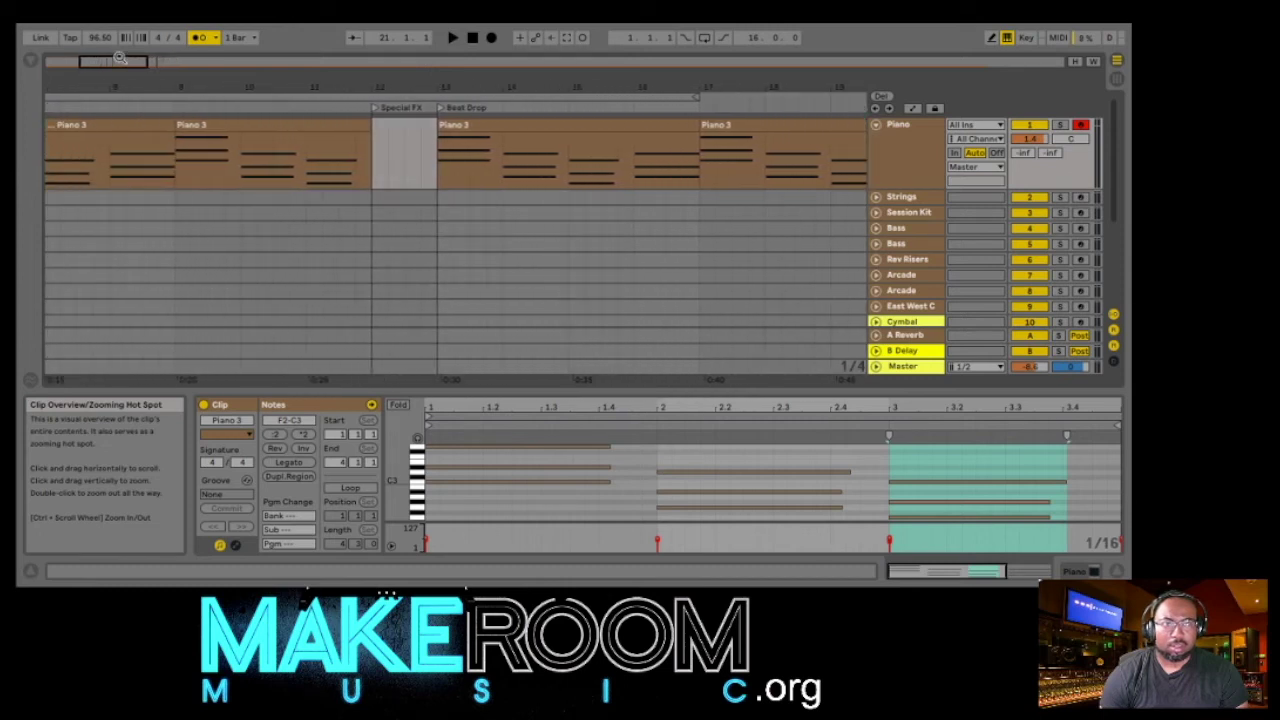
left_click_drag(366, 92, 366, 92)
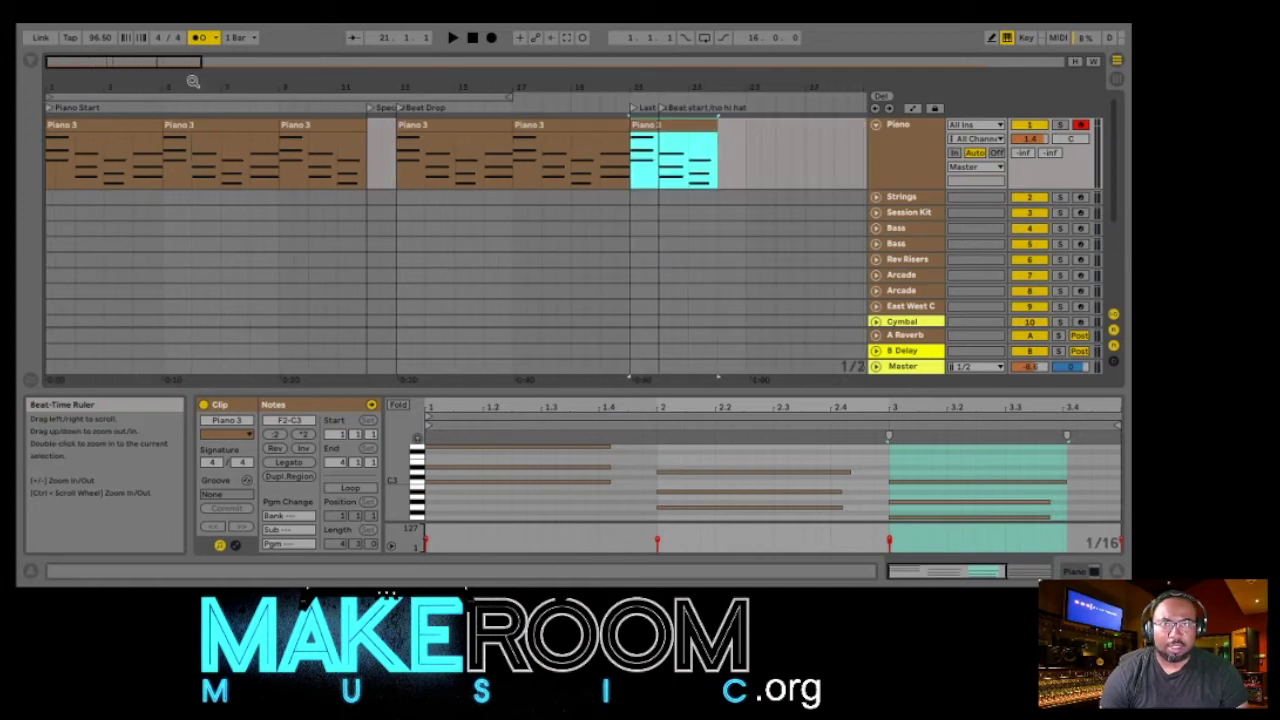
scroll(306, 258, "down", 1)
scroll(306, 260, "up", 1)
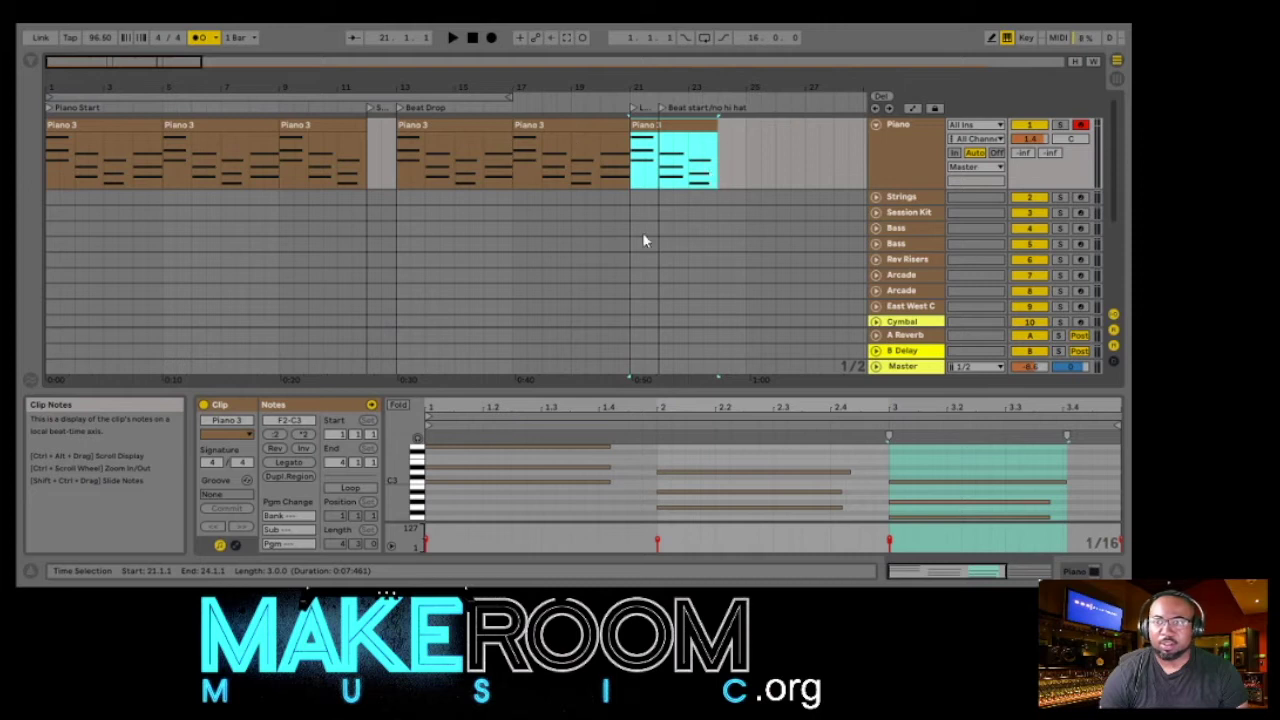
scroll(310, 365, "down", 5)
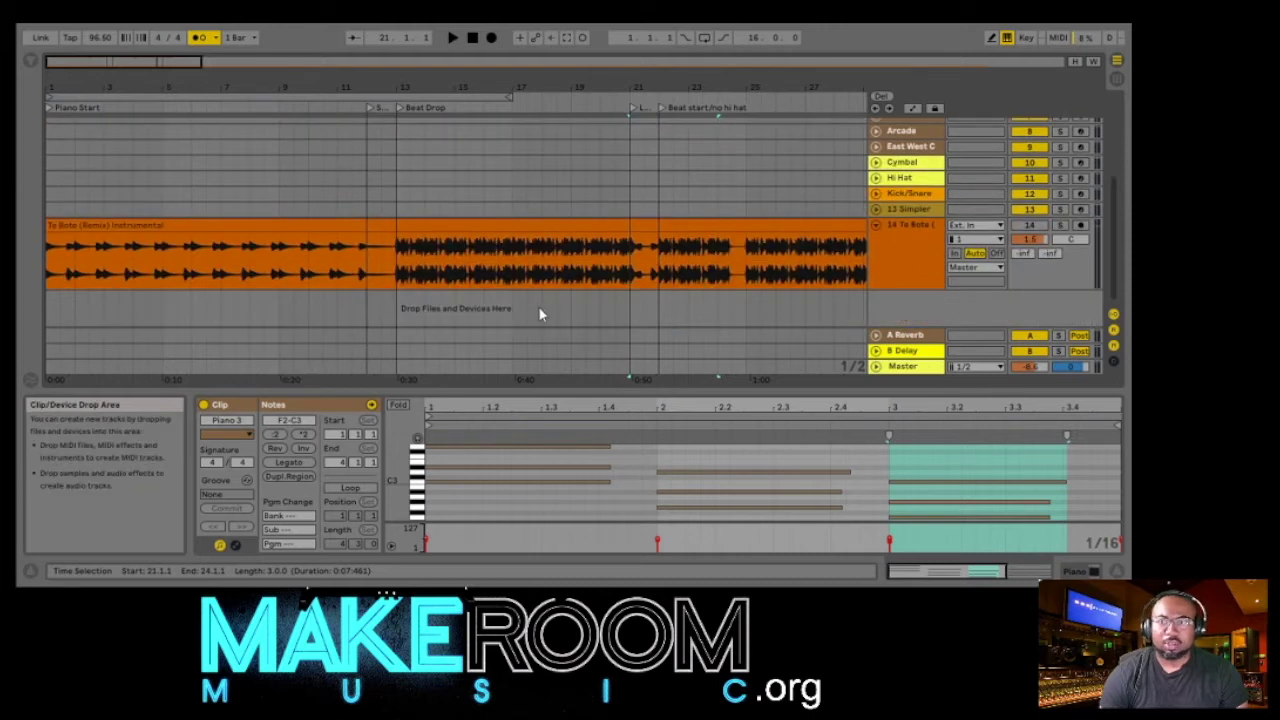
scroll(542, 314, "up", 5)
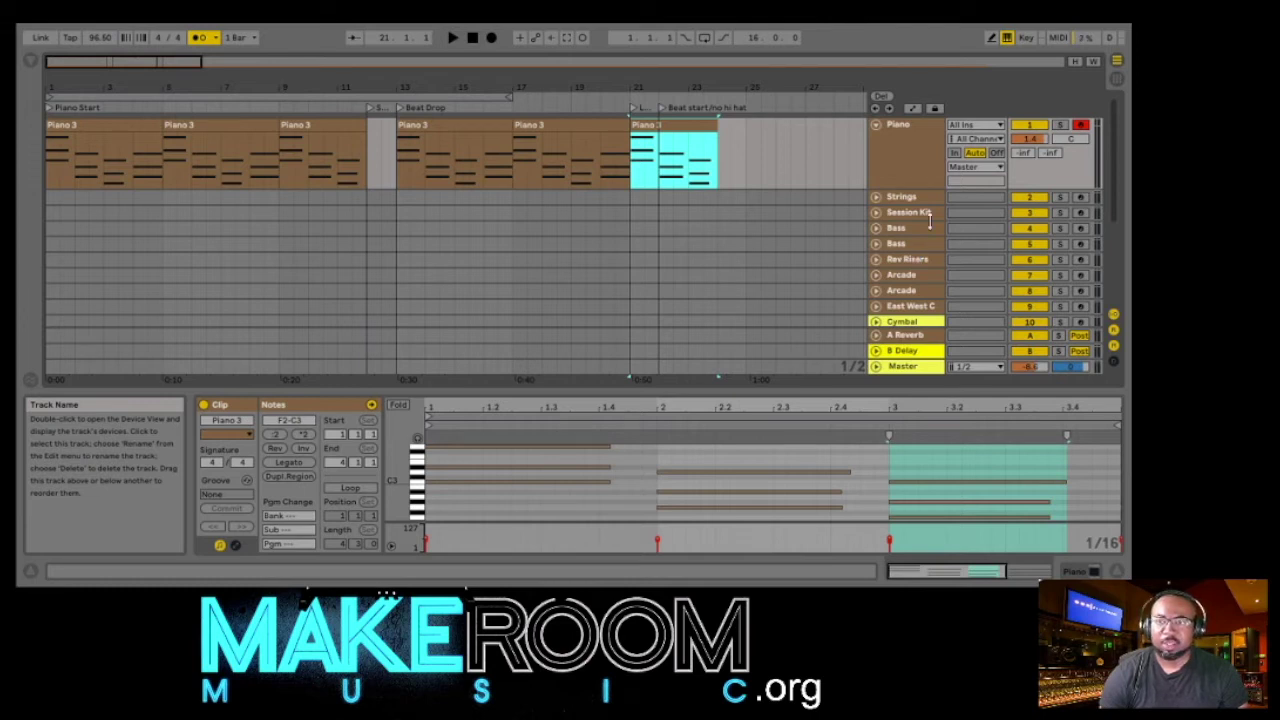
- Arm the Bass track (track 4), open its instrument, and record a sustained C2 hit at the Special FX locator, starting from bar 9
left_click(876, 228)
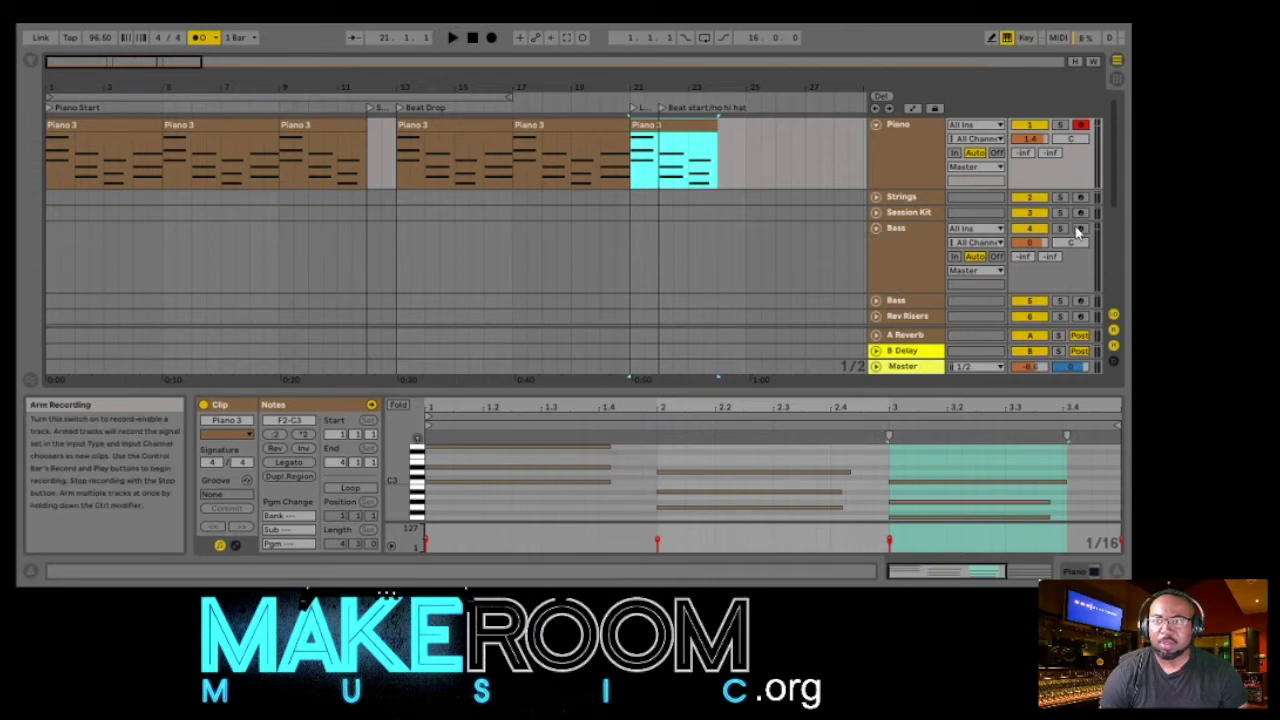
left_click(1079, 229)
double_click(895, 264)
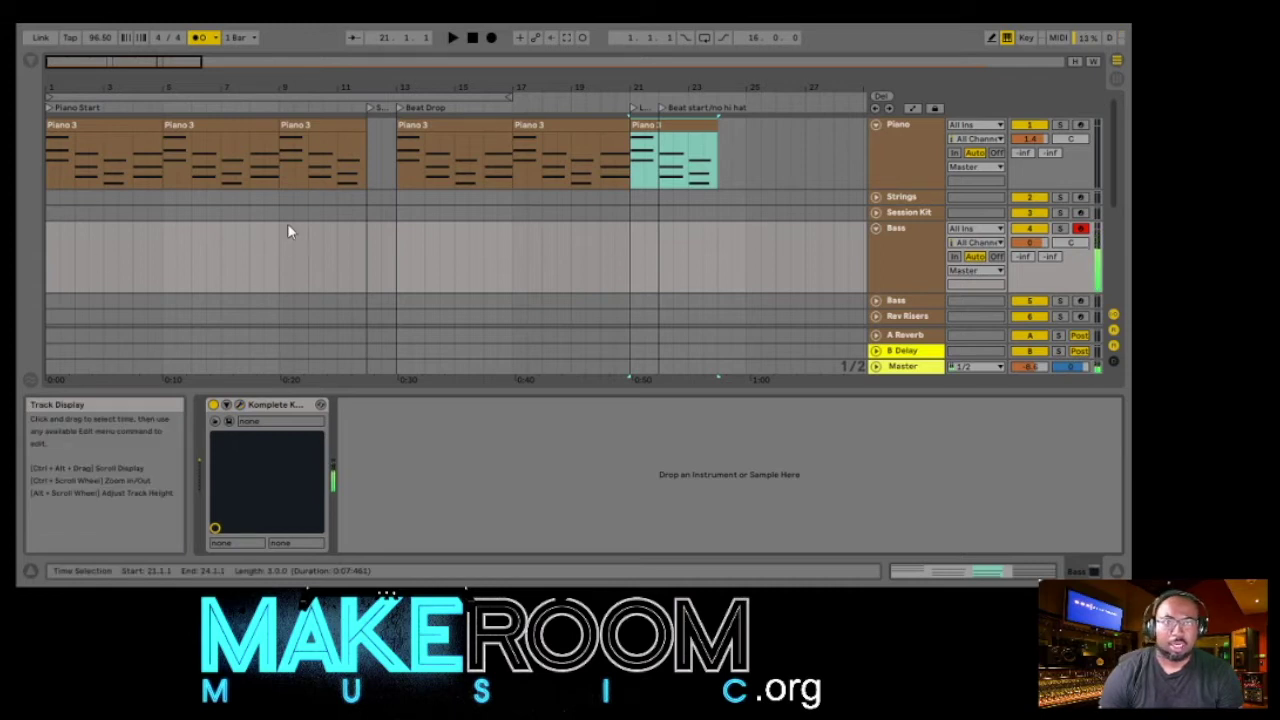
left_click(268, 104)
left_click(491, 38)
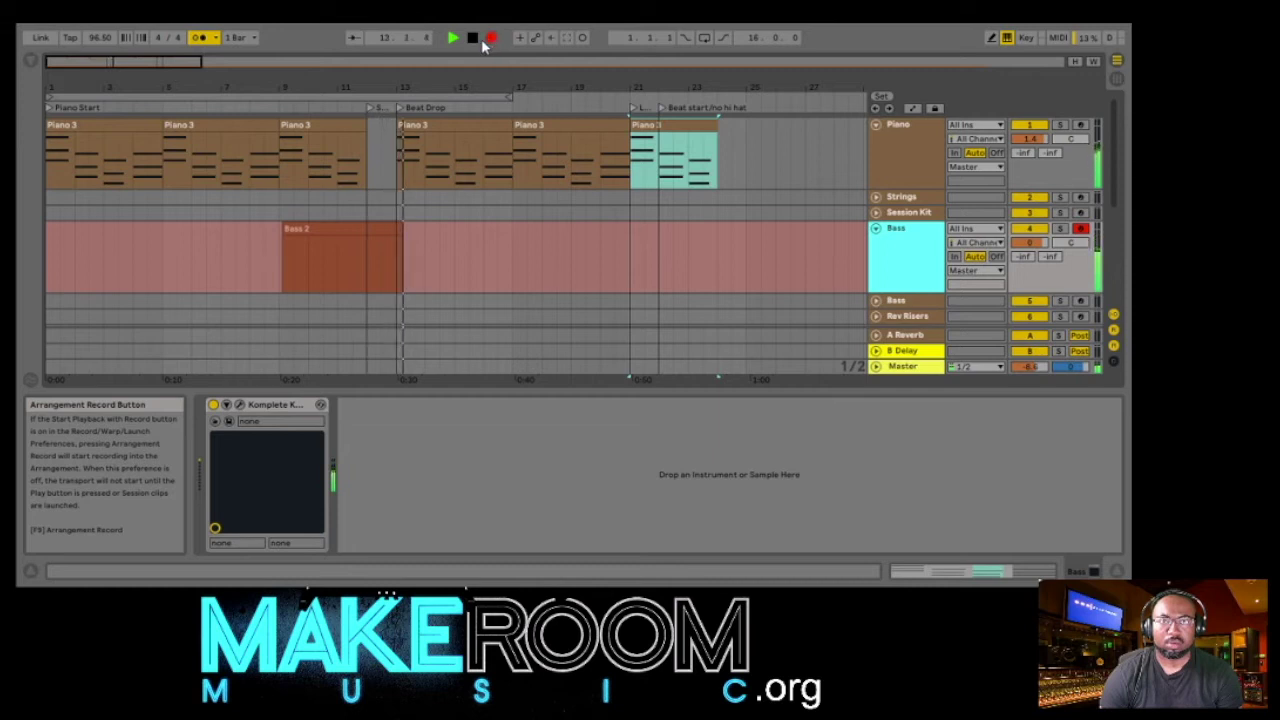
left_click(475, 40)
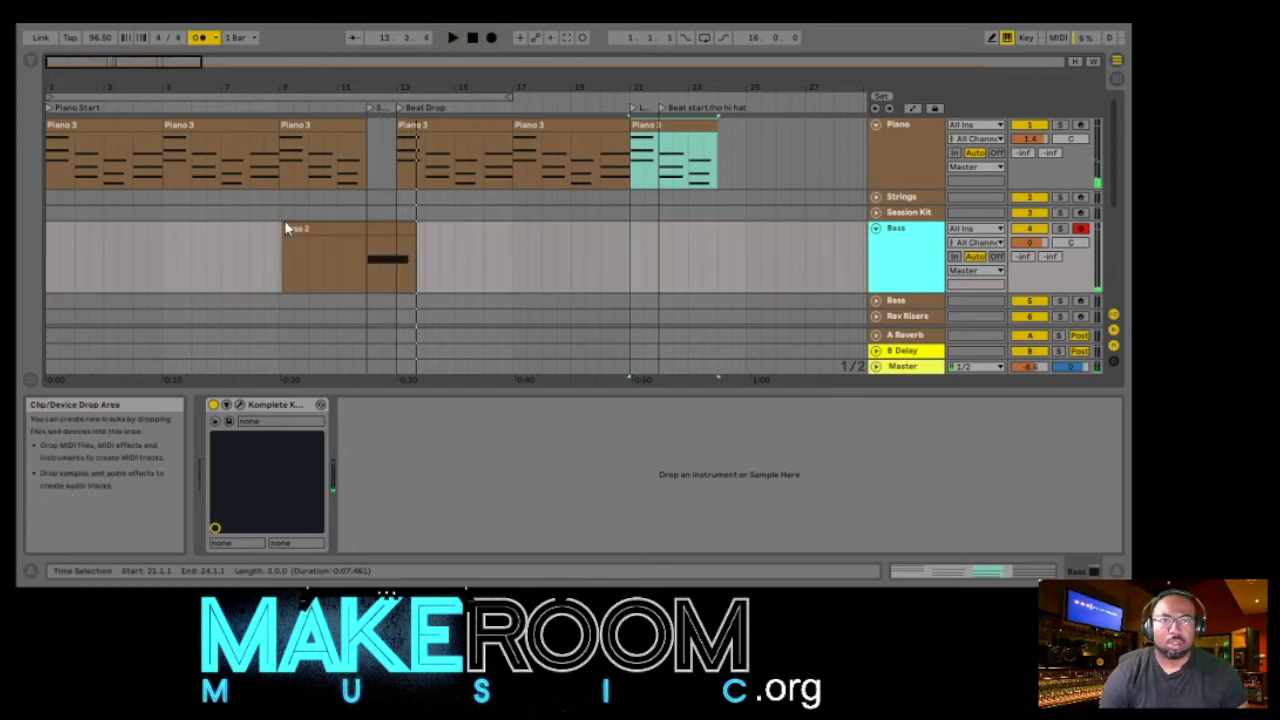
- Quantize the recorded C2 bass note to bar 12 and resize its clip to run from bar 9 to 13.3.1
double_click(369, 228)
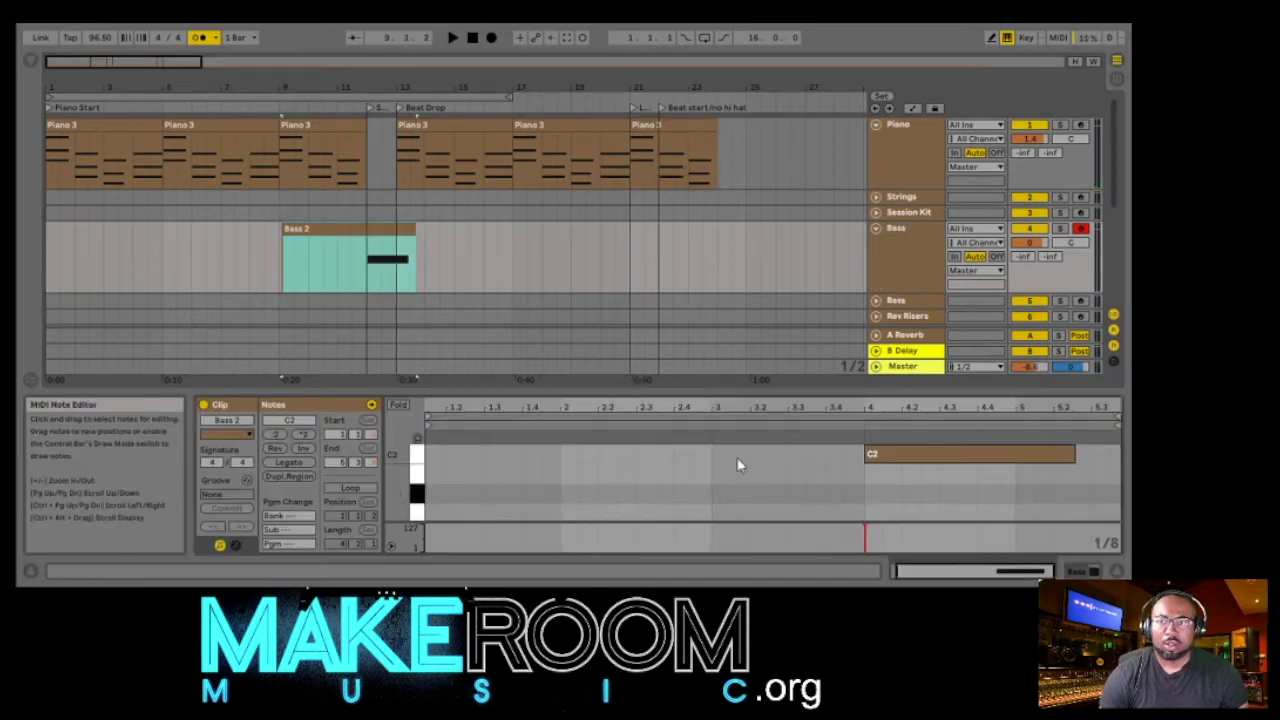
key("ctrl+a")
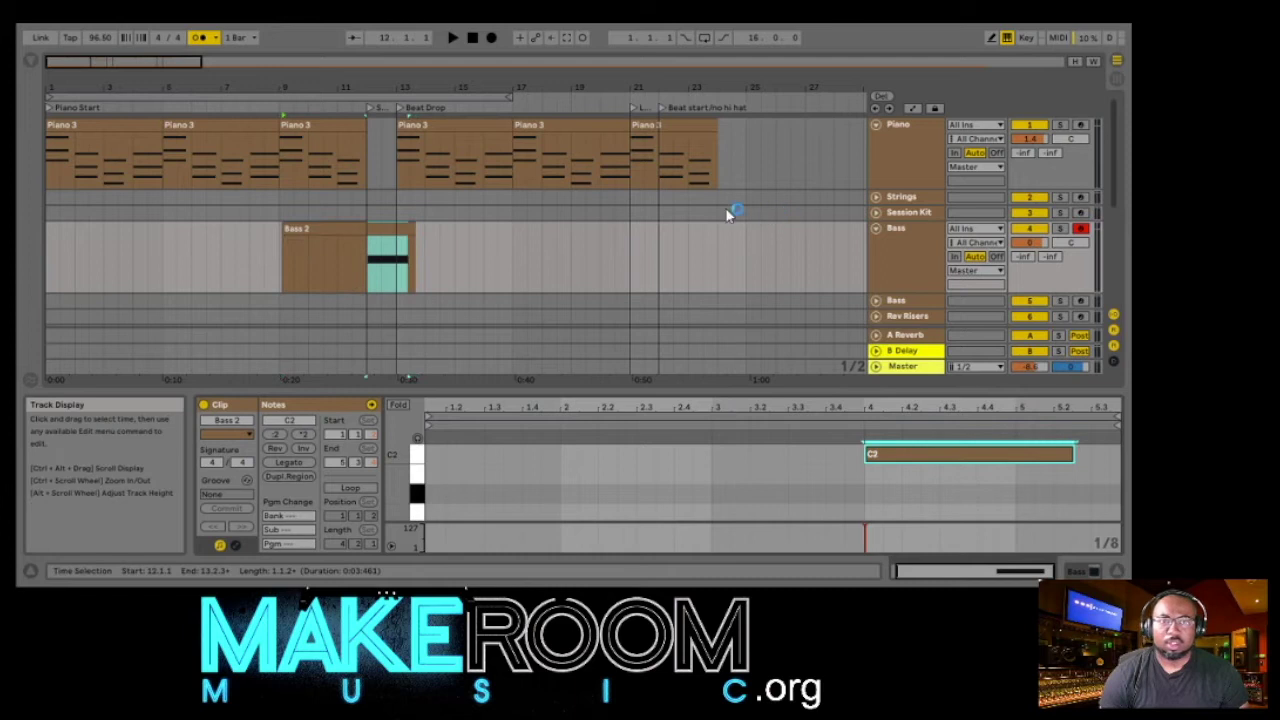
left_click(284, 229)
left_click_drag(283, 229, 279, 229)
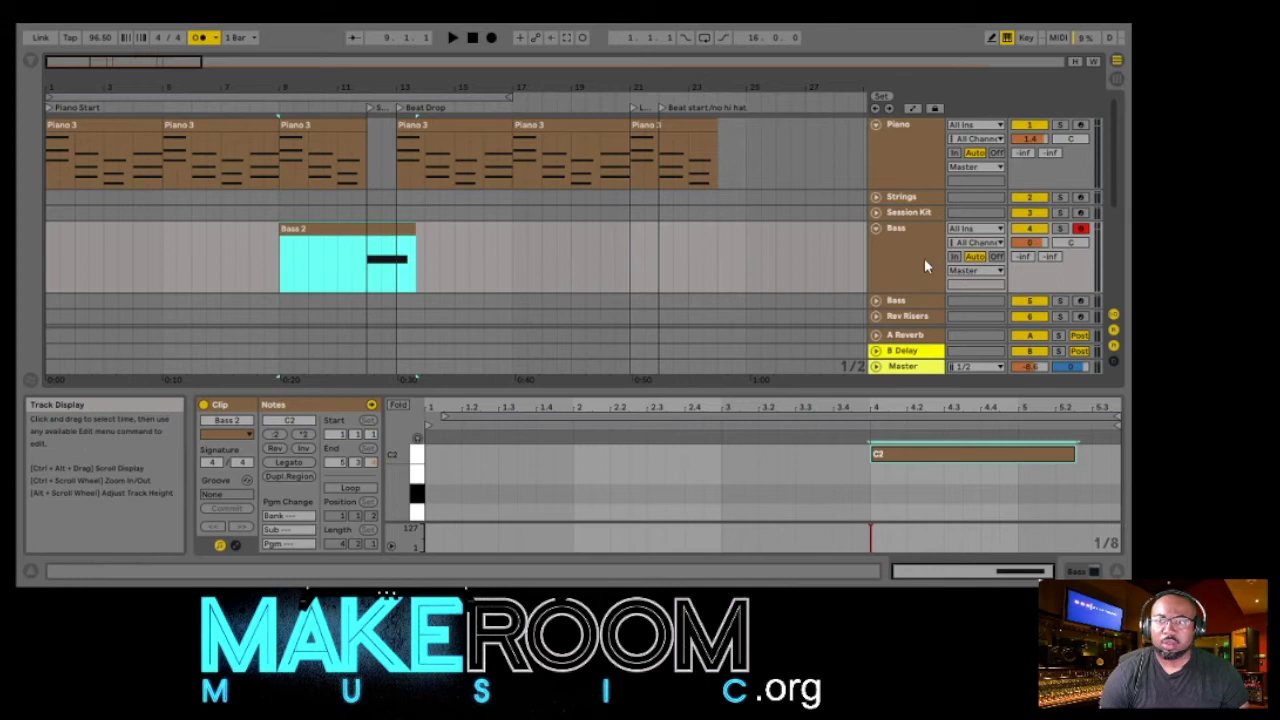
scroll(924, 262, "down", 5)
scroll(923, 263, "up", 2)
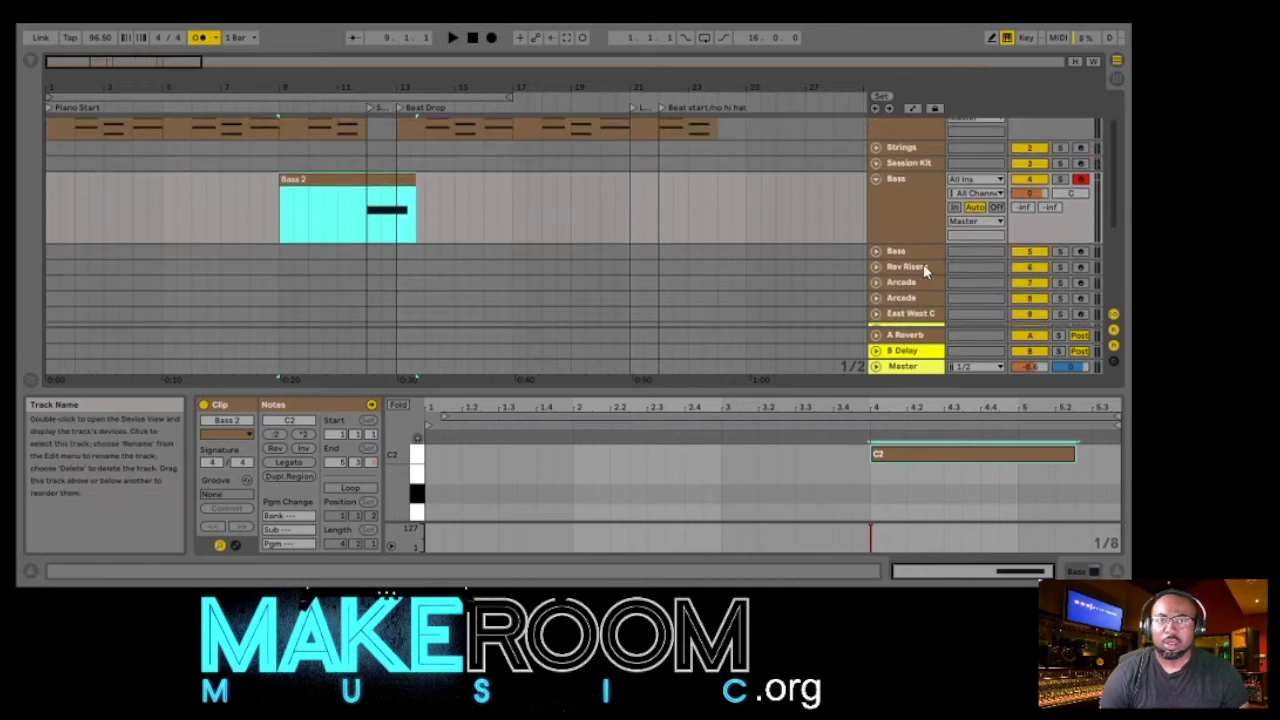
scroll(406, 205, "up", 3)
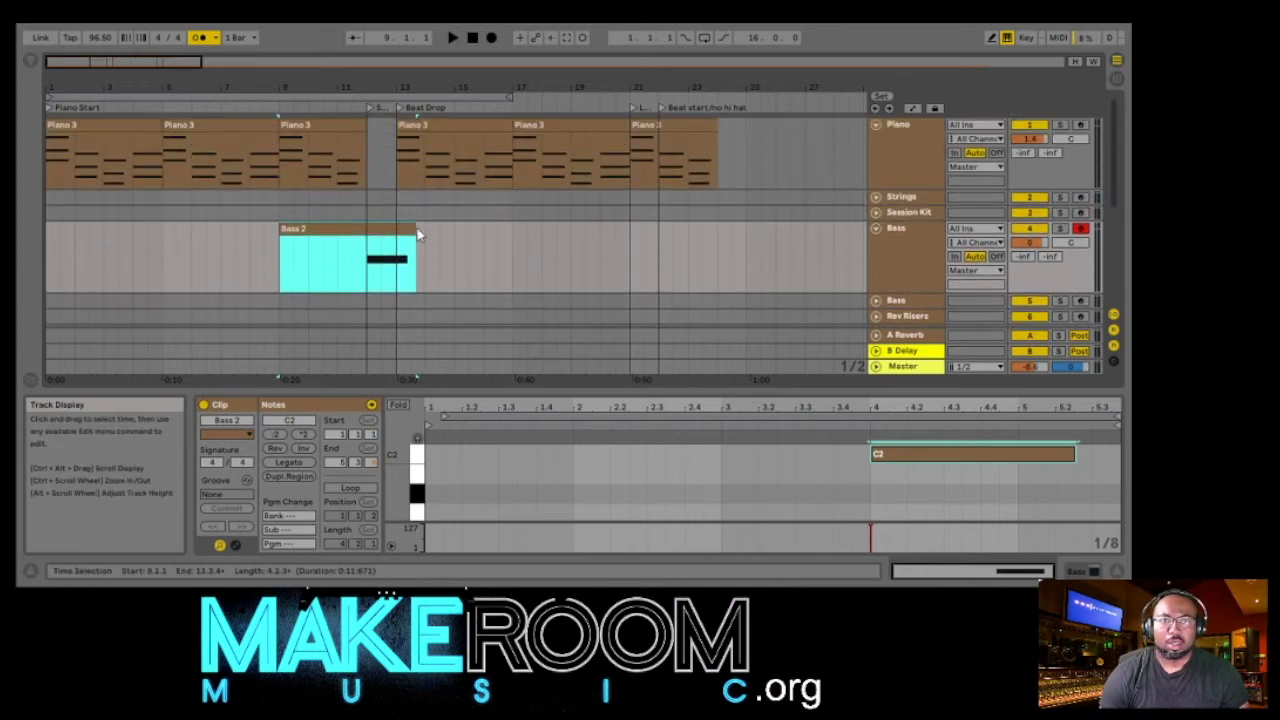
left_click_drag(417, 228, 411, 229)
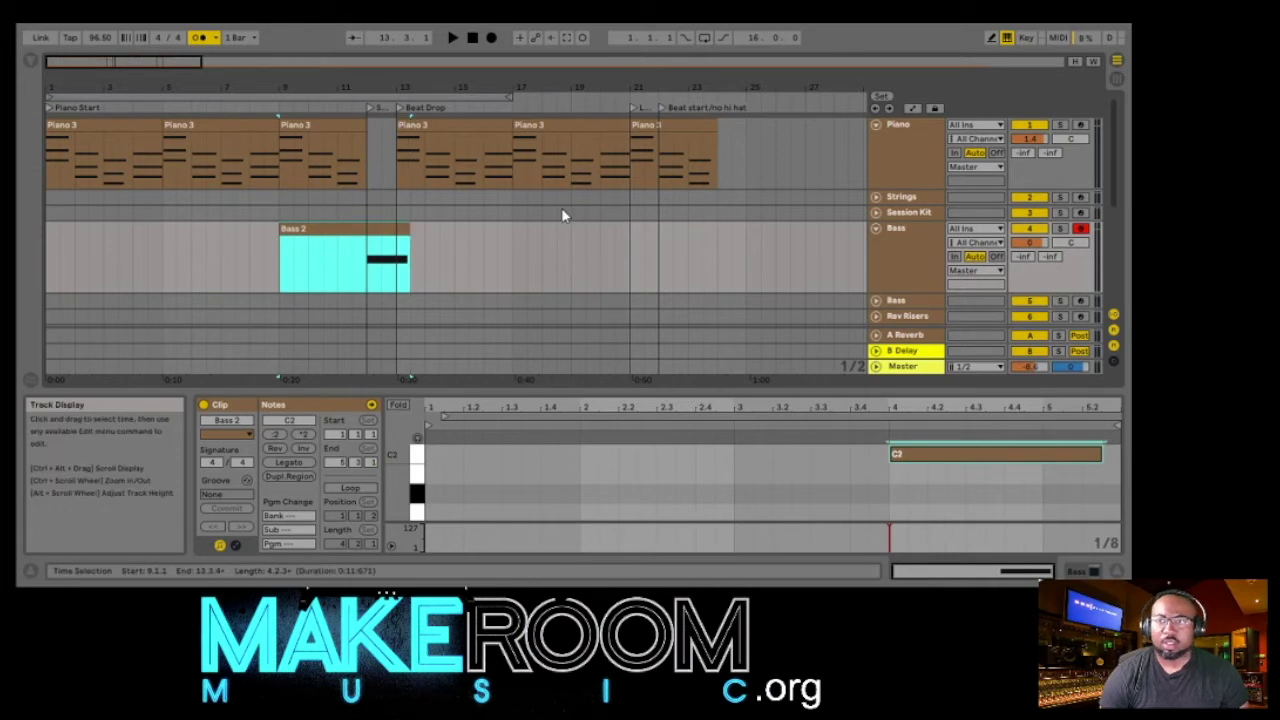
- Unfold the Rev Risers track, open its Komplete Kontrol instrument, and arm the track for recording
scroll(571, 228, "down", 2)
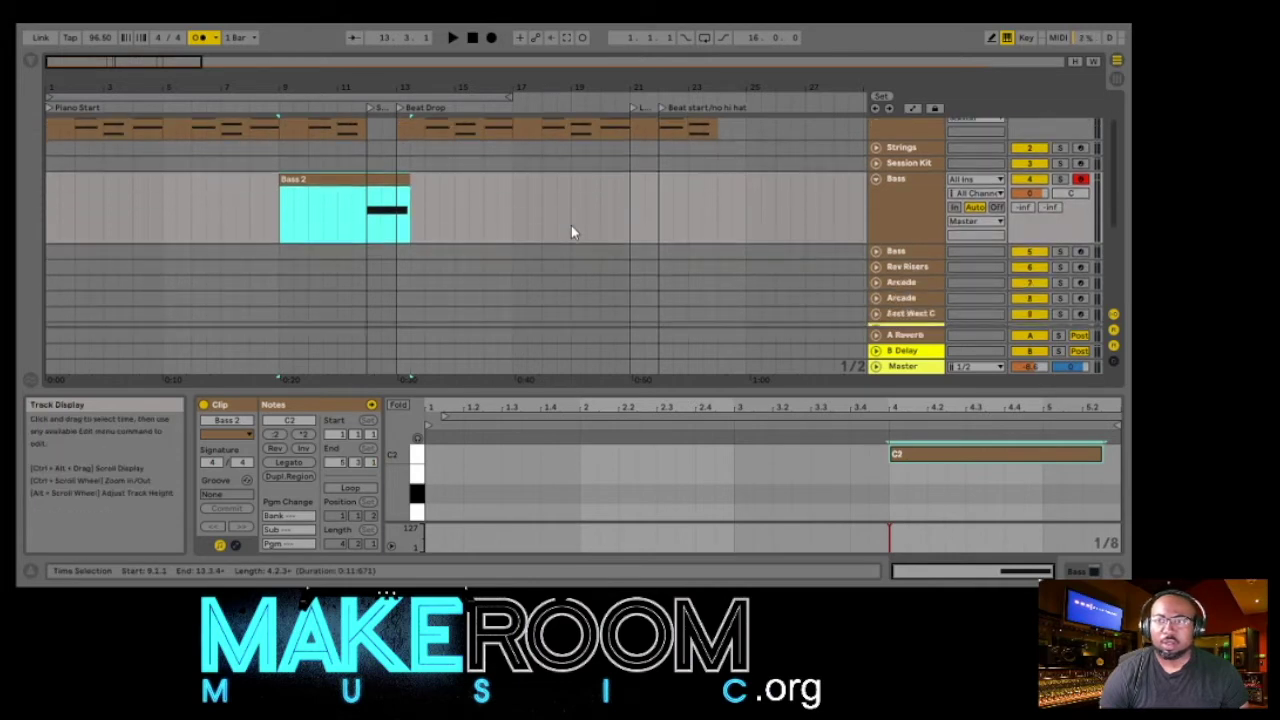
scroll(571, 225, "down", 1)
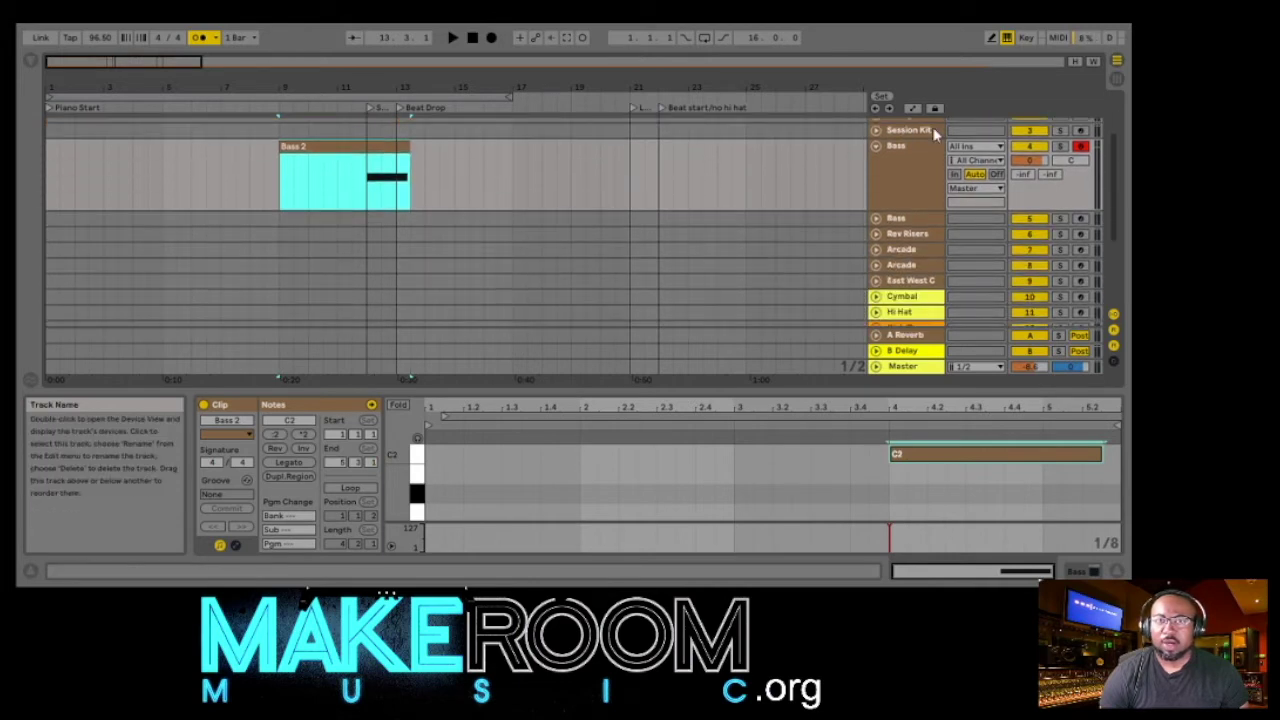
scroll(880, 186, "up", 2)
scroll(881, 188, "down", 2)
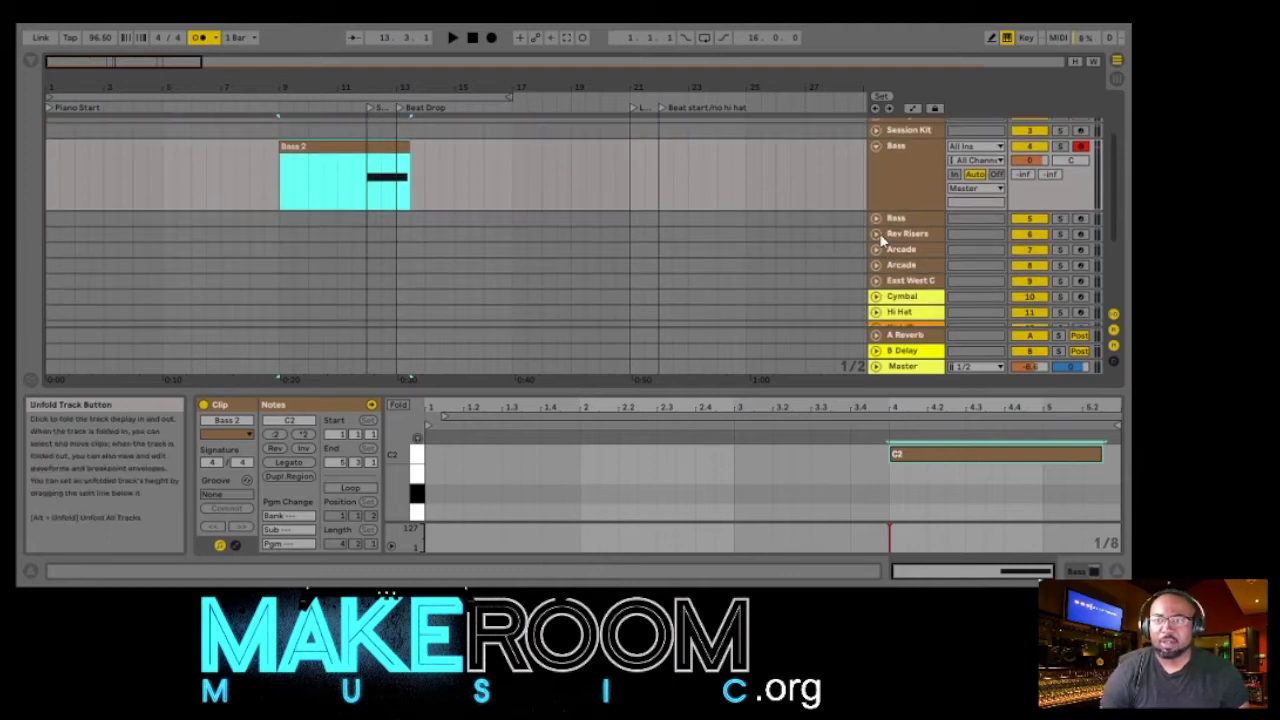
left_click(876, 234)
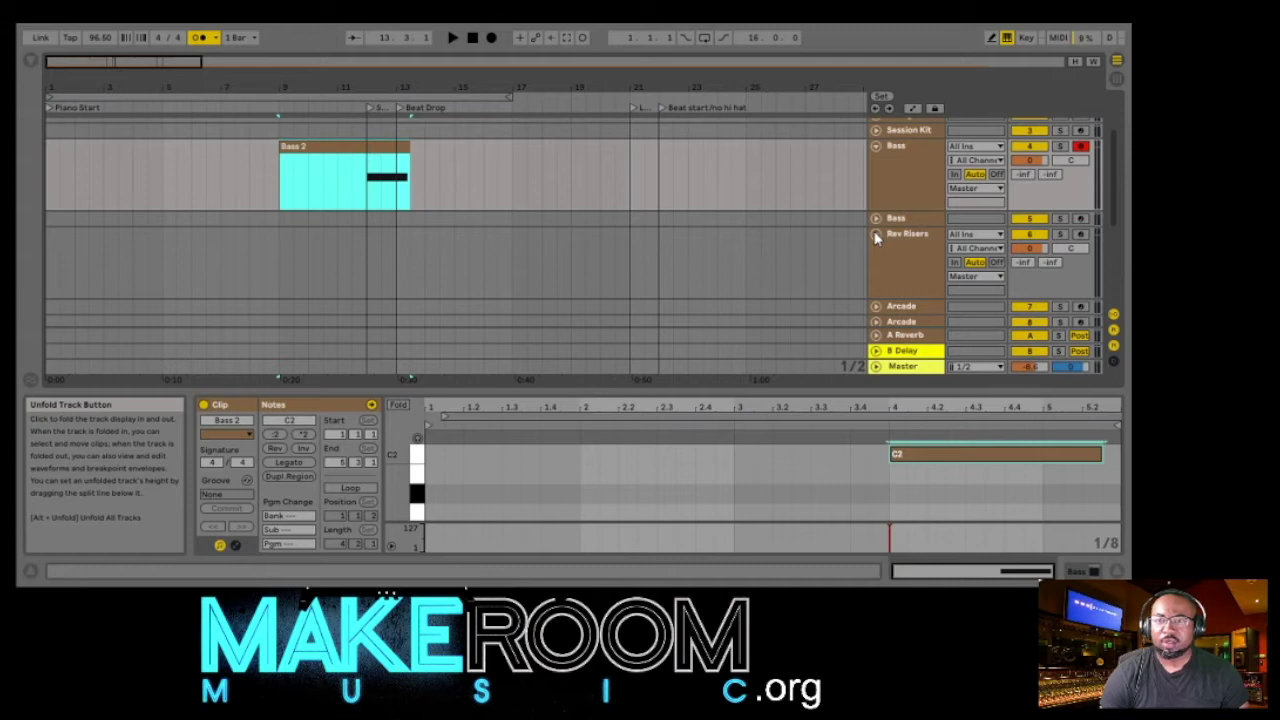
left_click(889, 262)
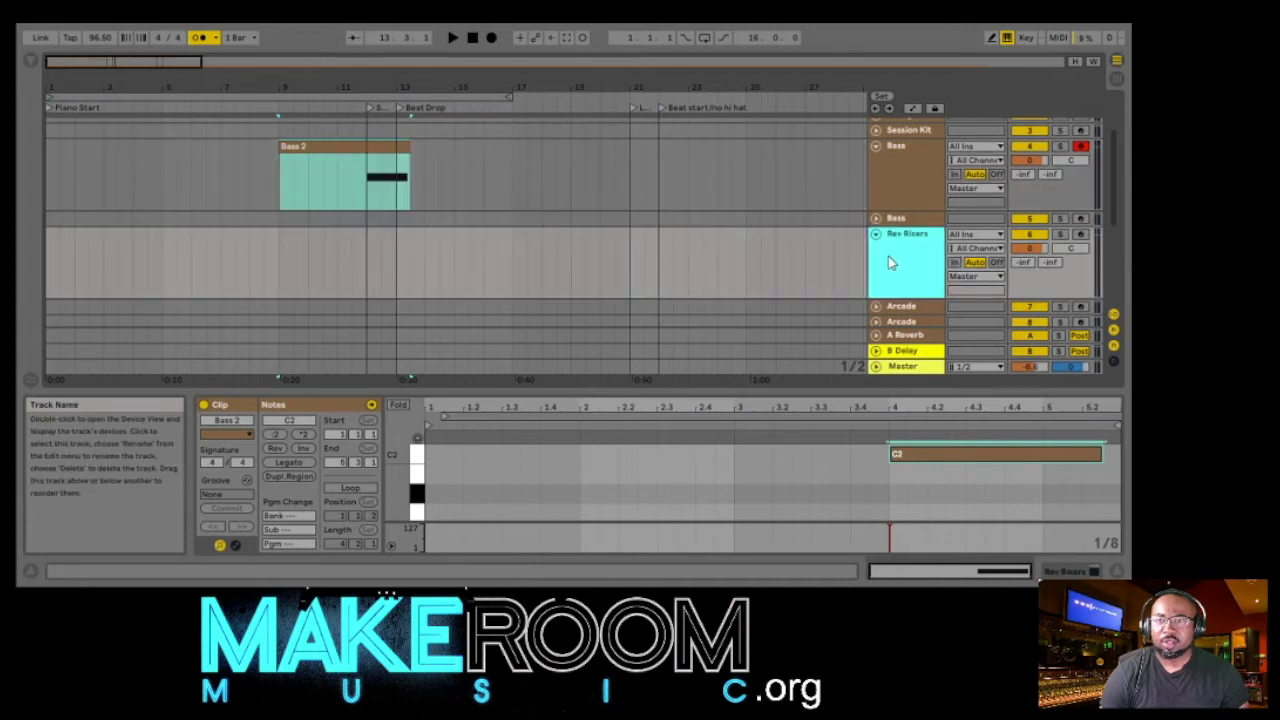
double_click(888, 257)
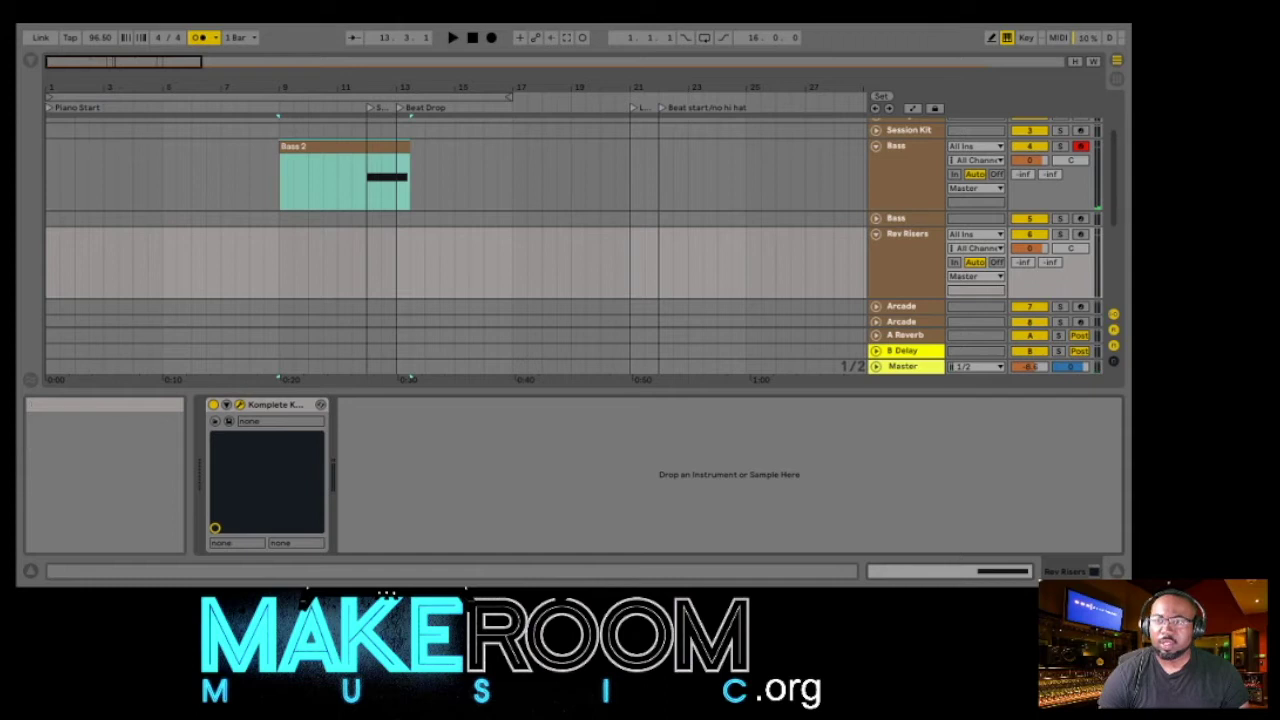
left_click(1081, 236)
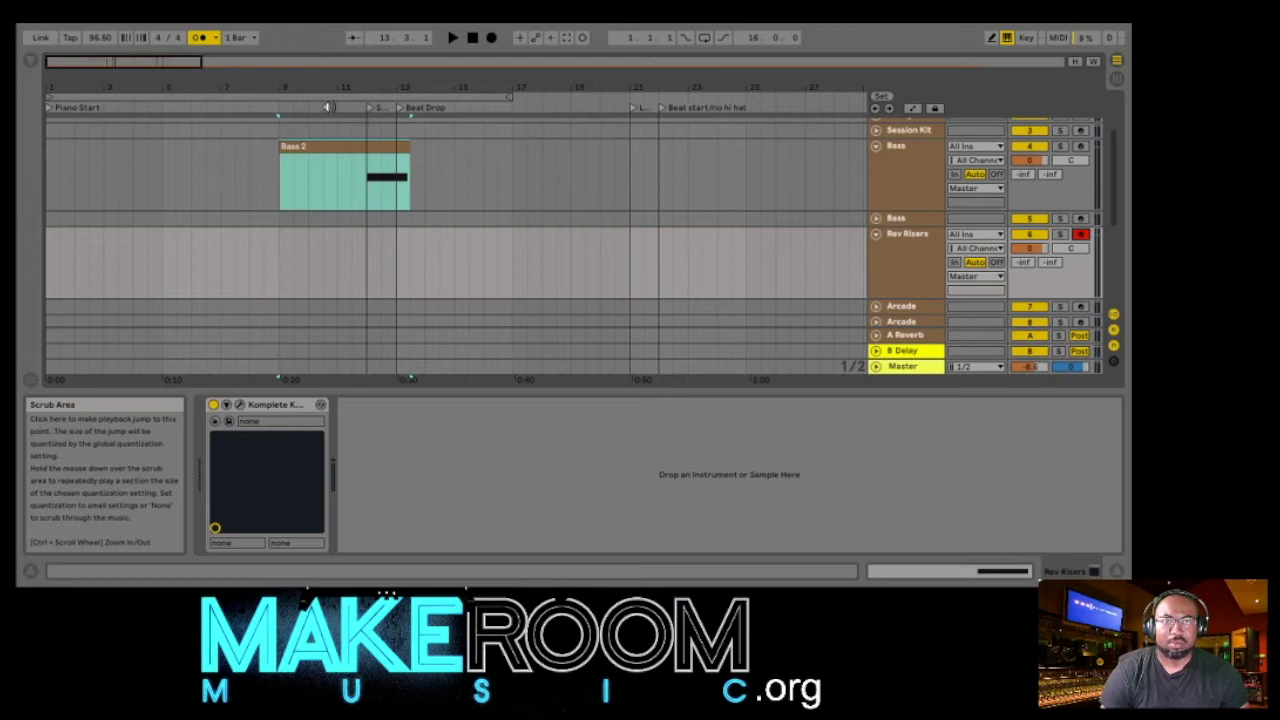
- Audition the passage into the Special FX locator, and record a sustained F4 riser there on the Rev Risers track from just before bar 9
left_click(329, 107)
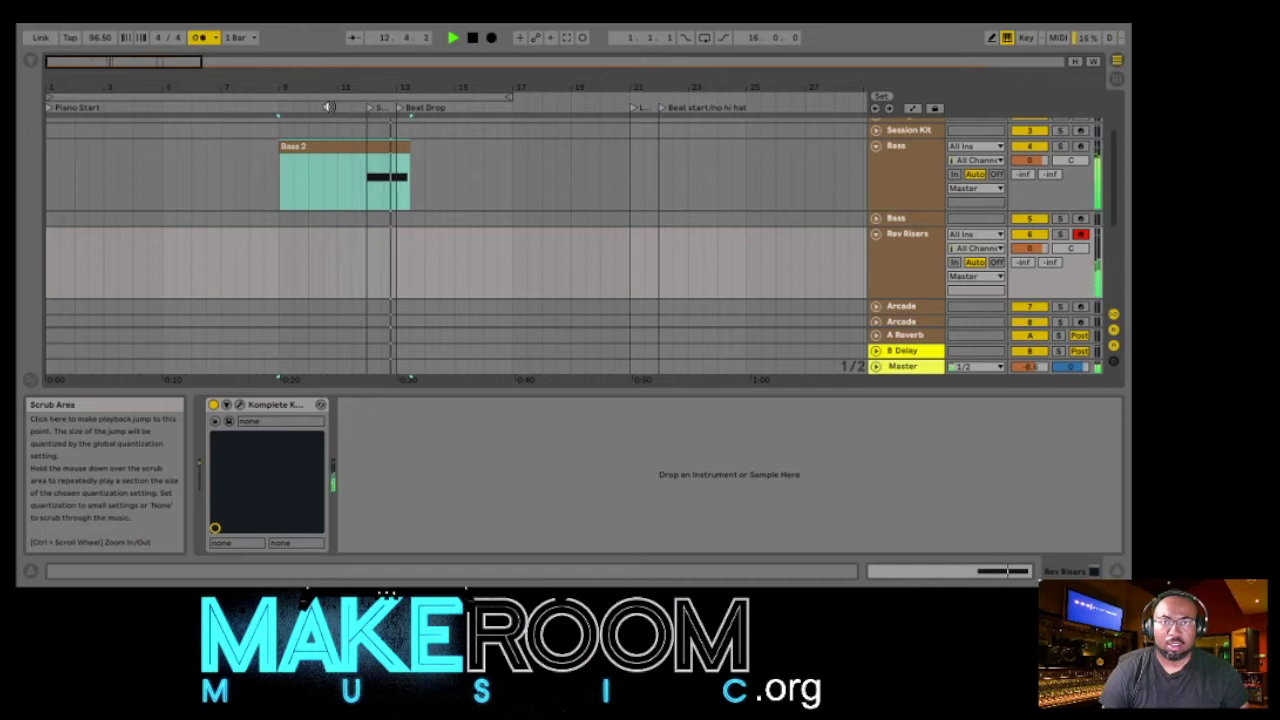
left_click(469, 38)
left_click(452, 38)
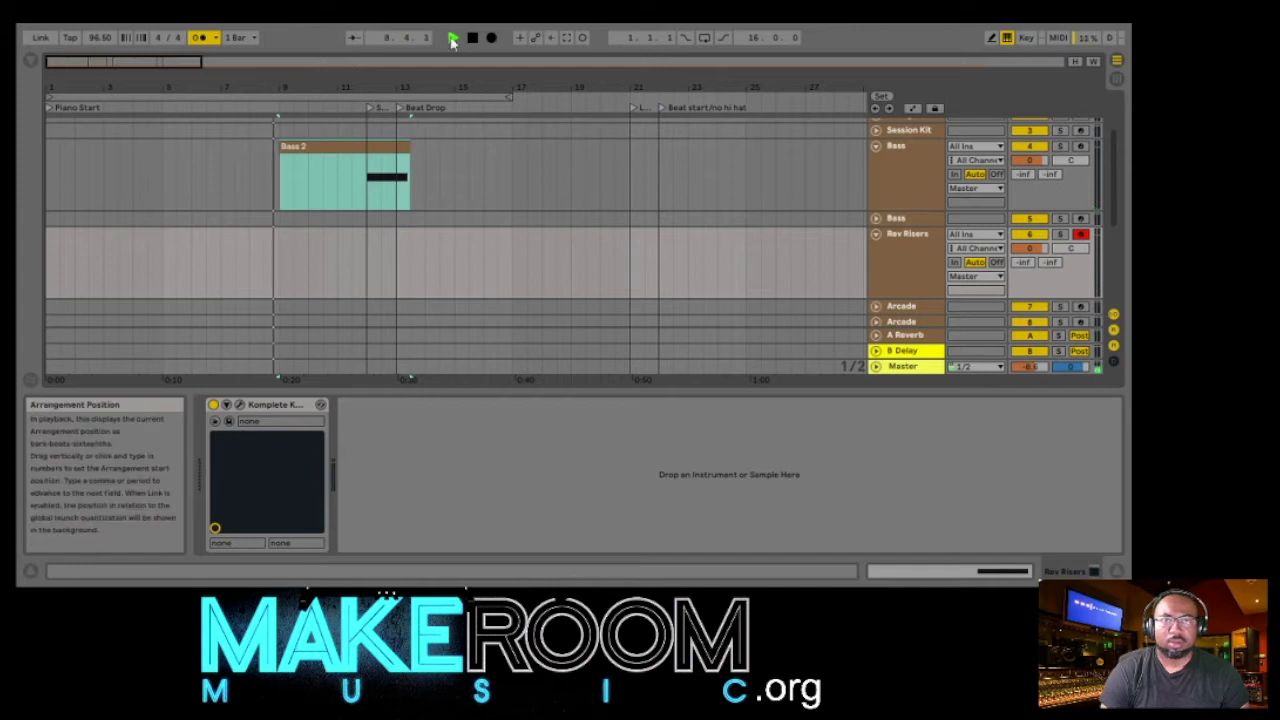
left_click(492, 38)
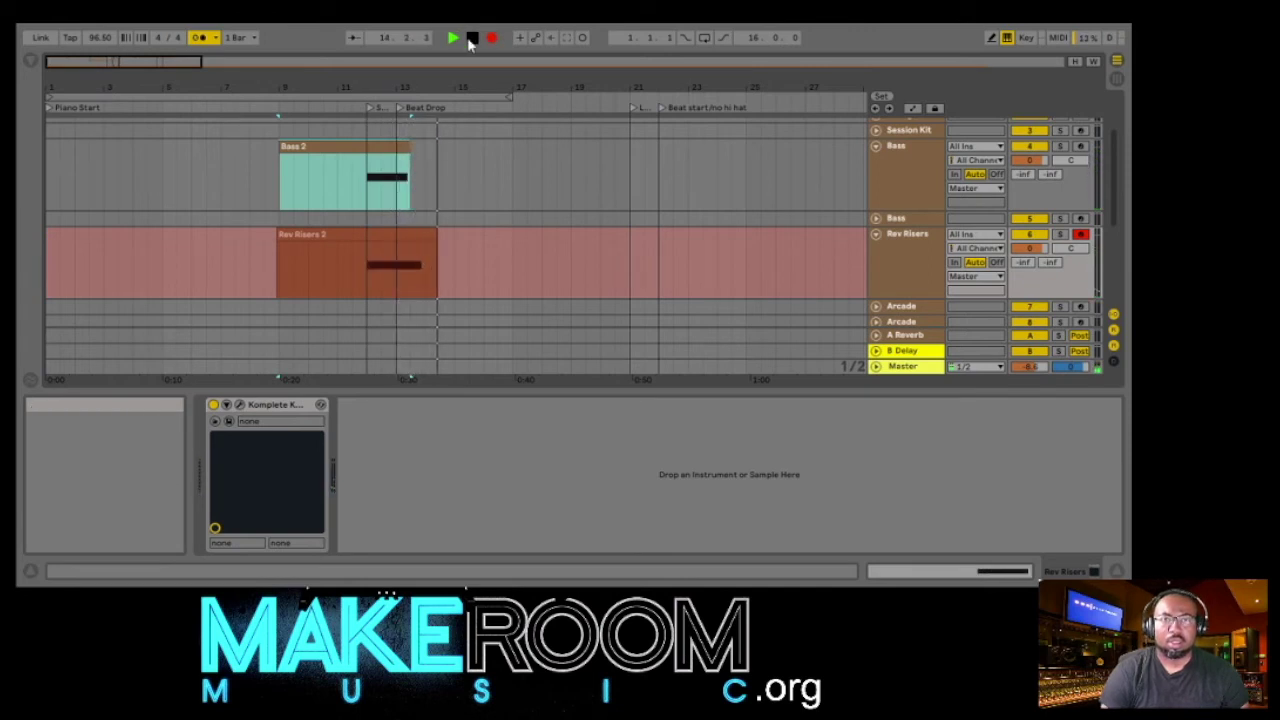
left_click(471, 38)
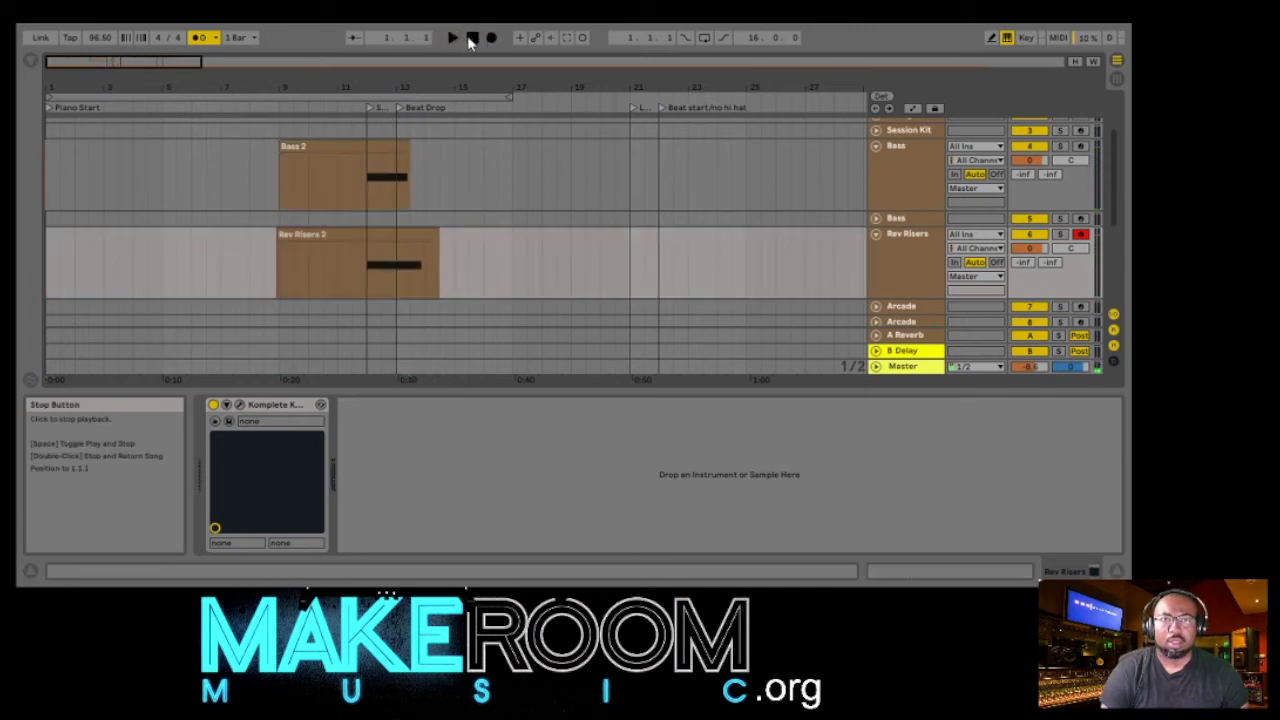
- Trim the Rev Risers clip's start to bar 9 and quantize its recorded F4 note to bar 12
left_click(282, 236)
double_click(296, 240)
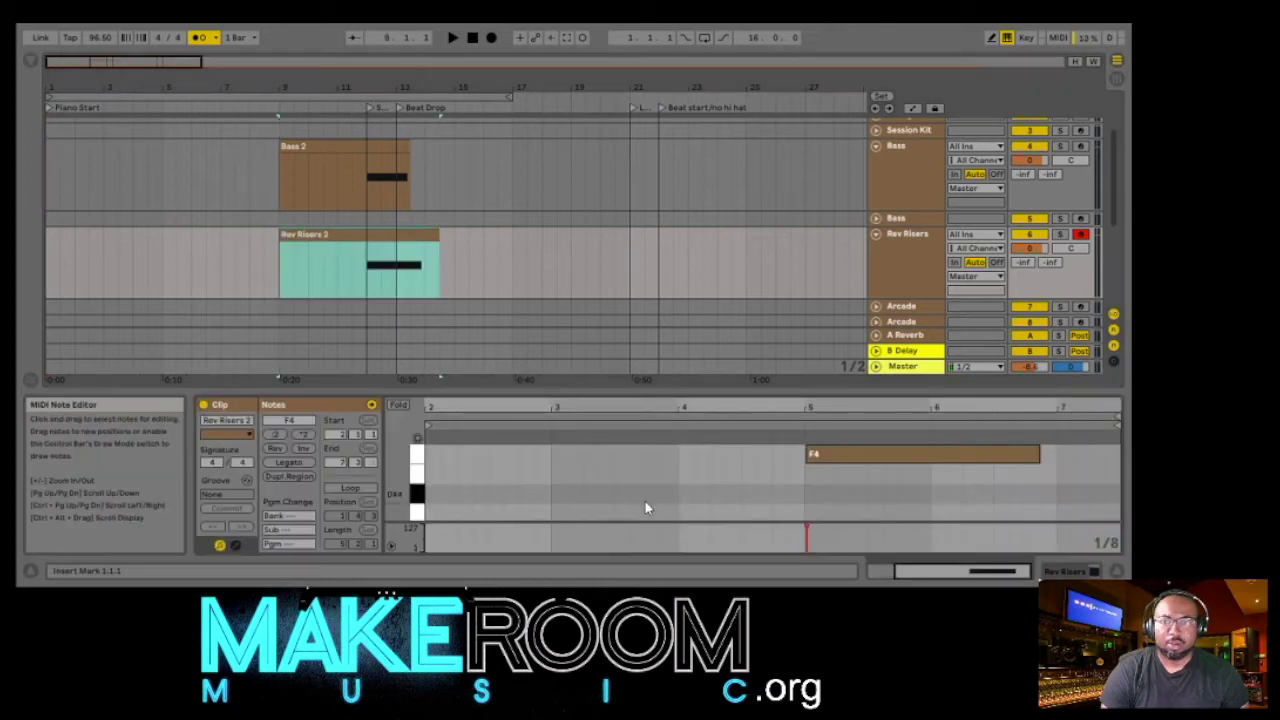
key("ctrl+a")
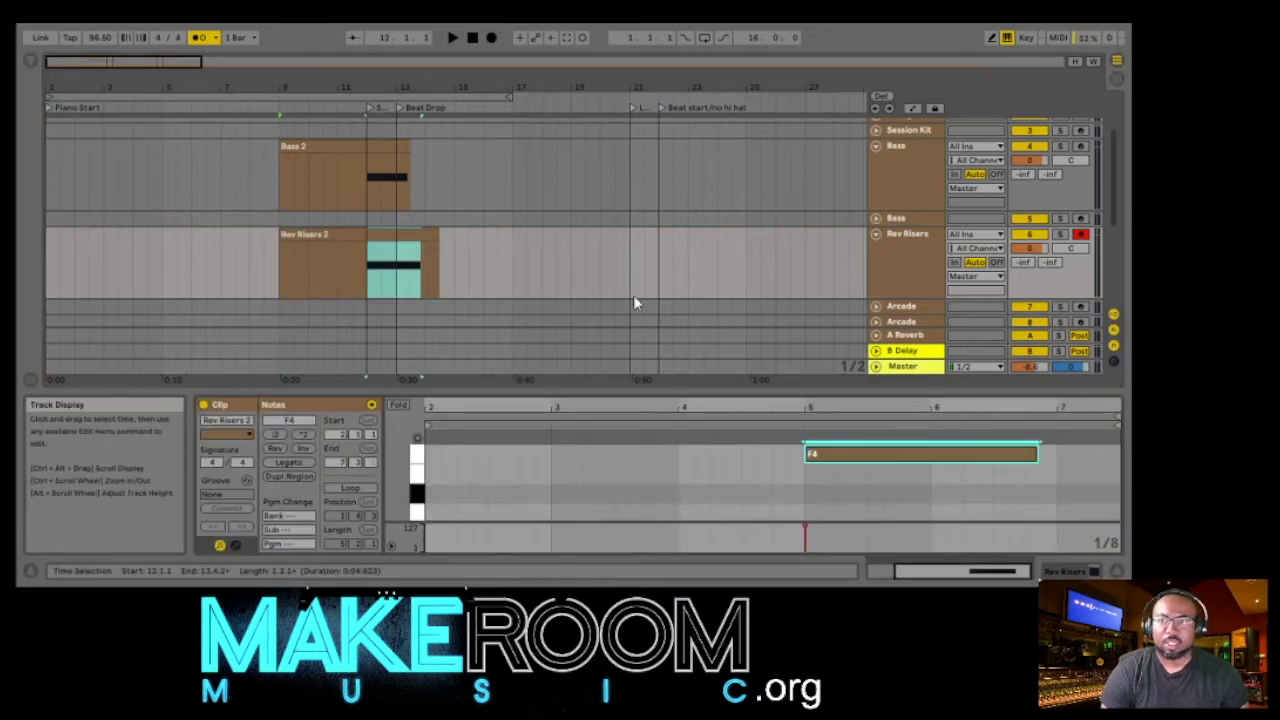
- Optimize the arrangement height to compact the tracks, and open the Kick/Snare track's empty Drum Rack
left_click(1074, 62)
left_click(1074, 62)
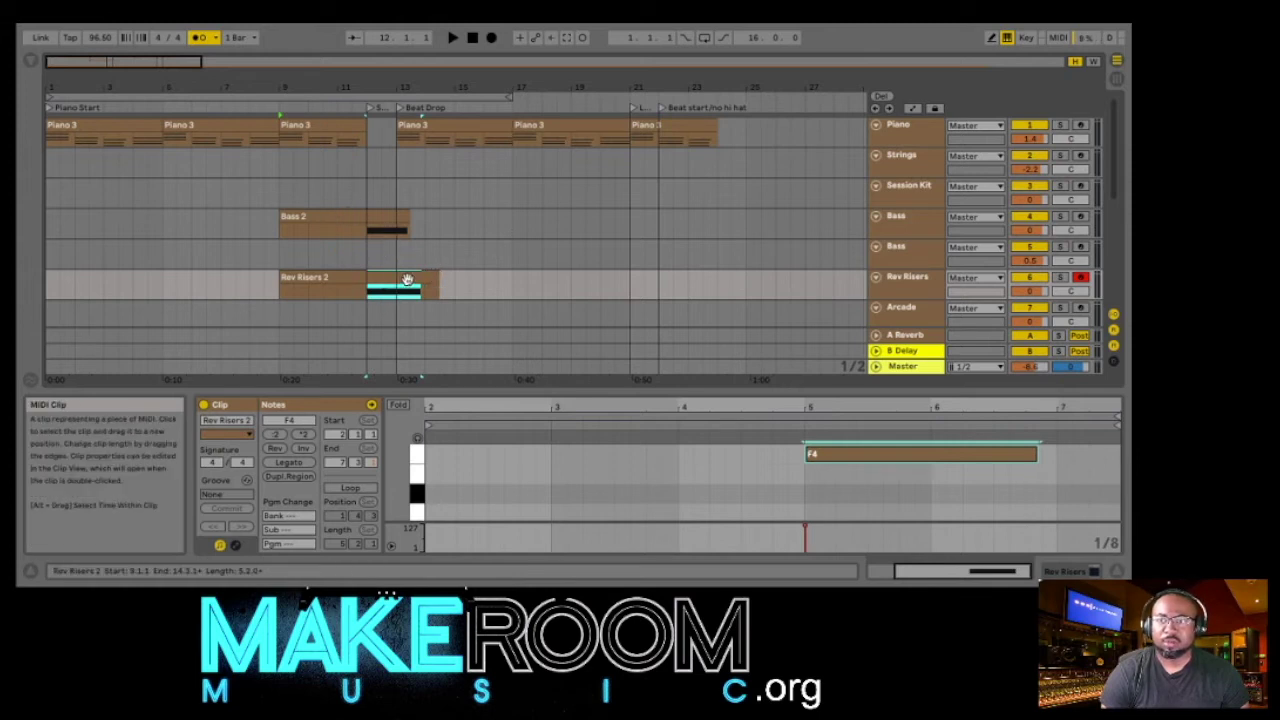
scroll(485, 286, "down", 2)
scroll(485, 286, "down", 2)
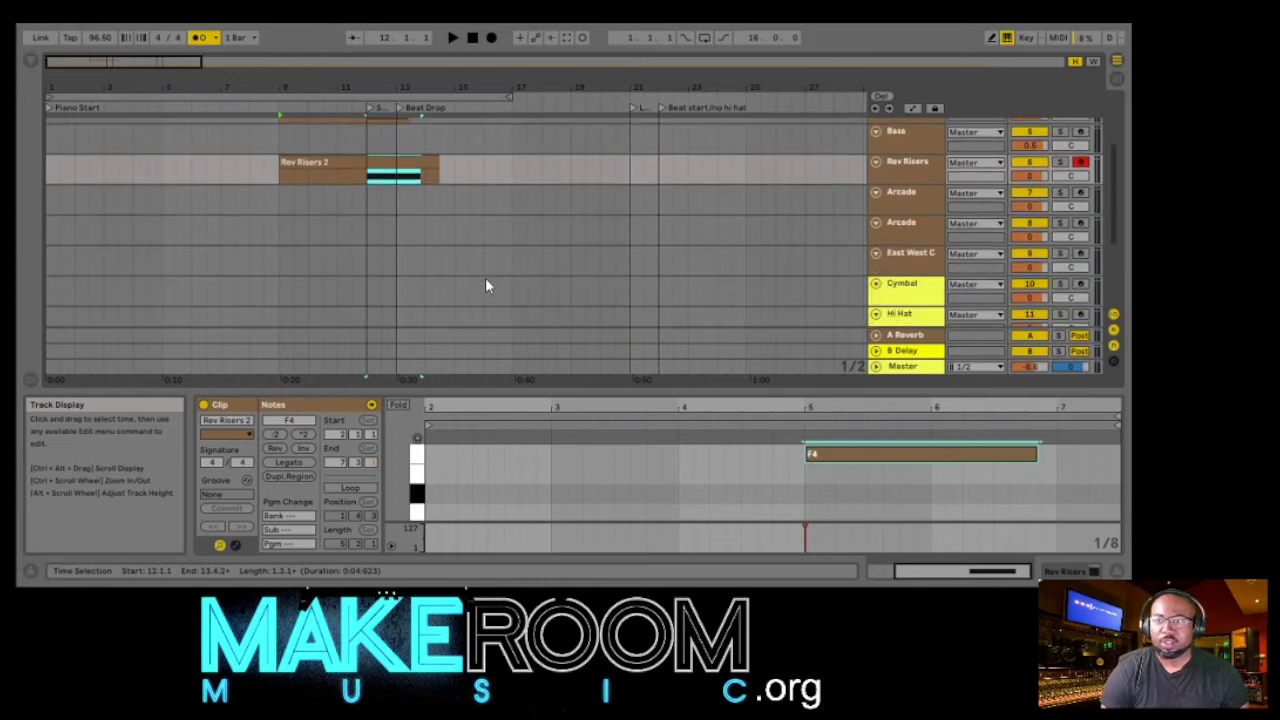
scroll(485, 286, "down", 3)
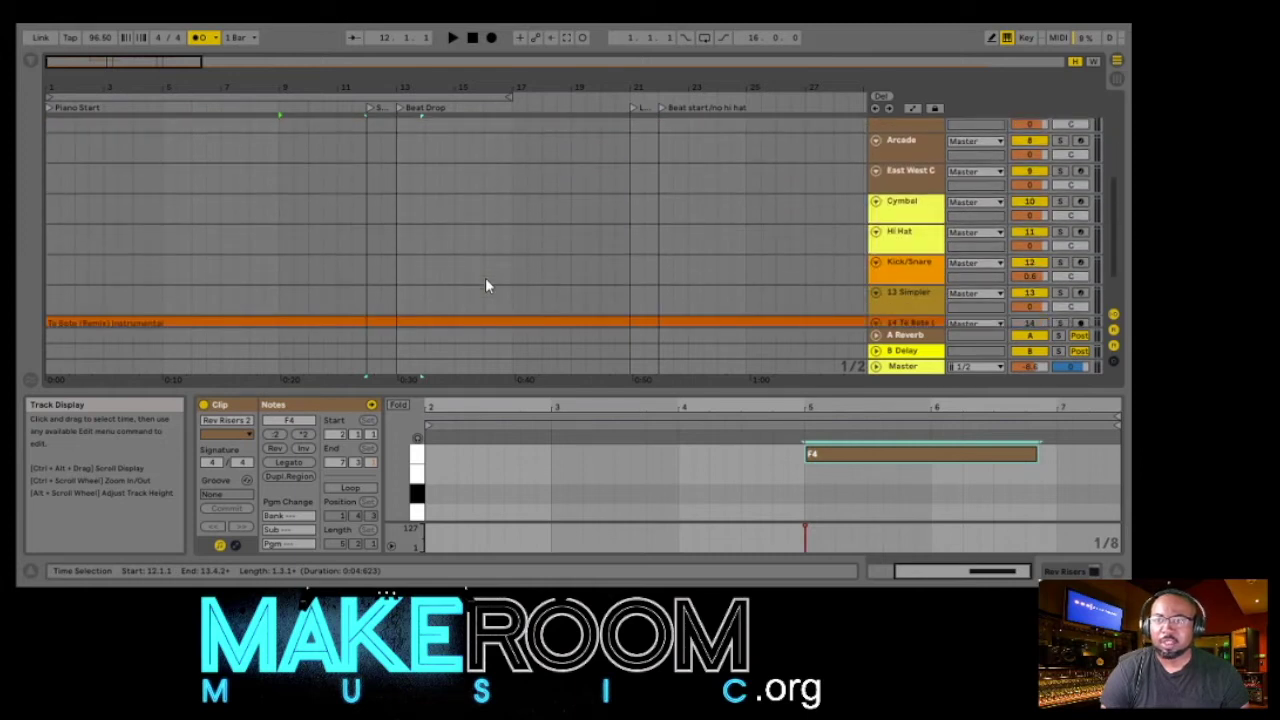
scroll(485, 277, "up", 3)
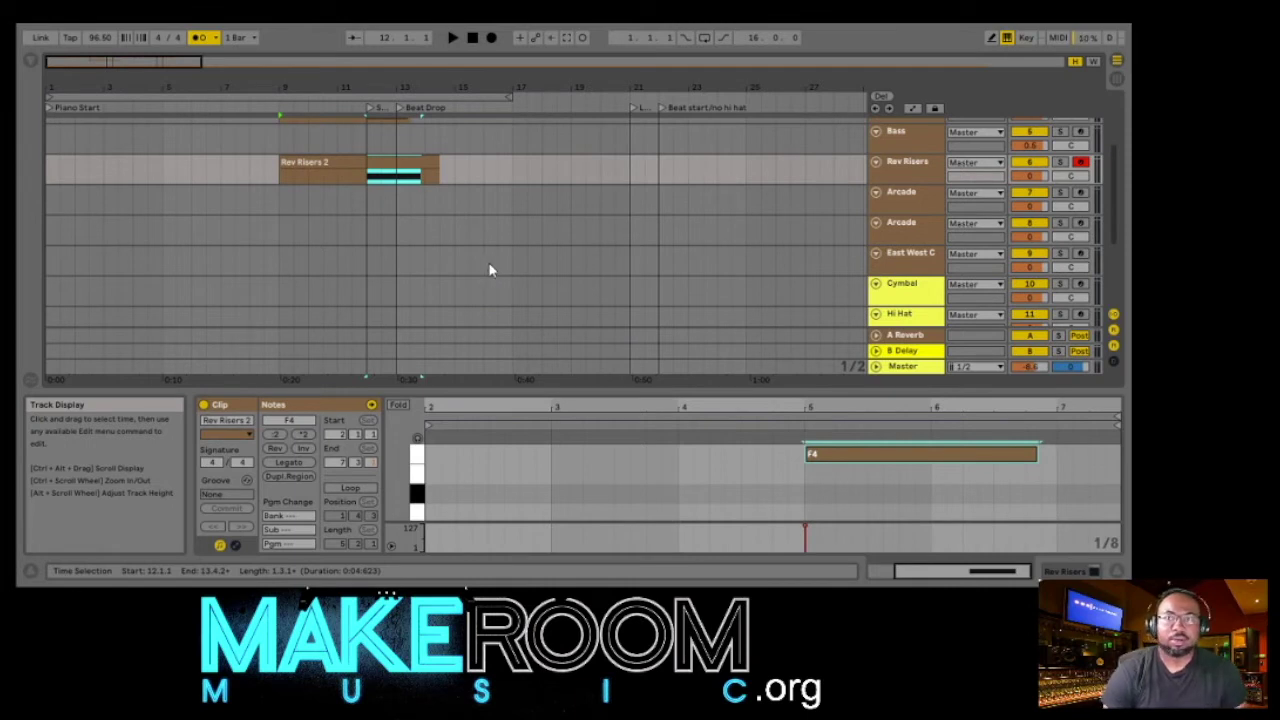
scroll(866, 265, "down", 2)
scroll(866, 262, "down", 2)
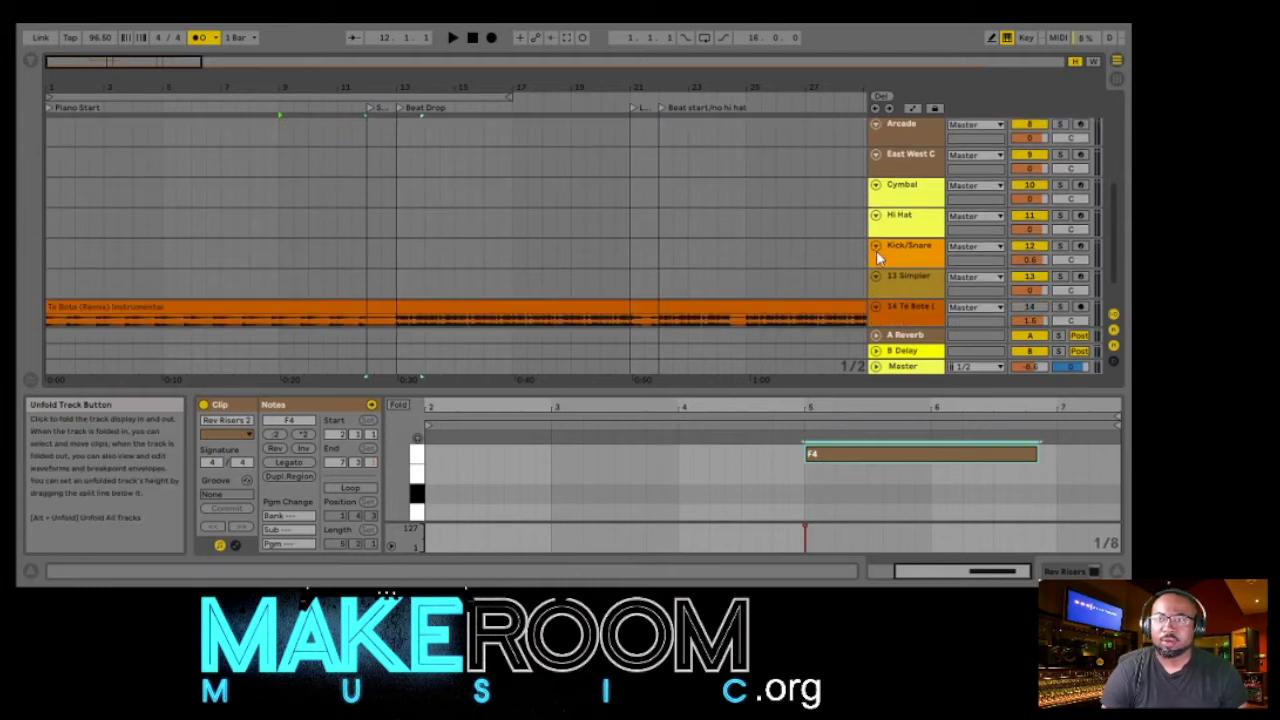
left_click(884, 261)
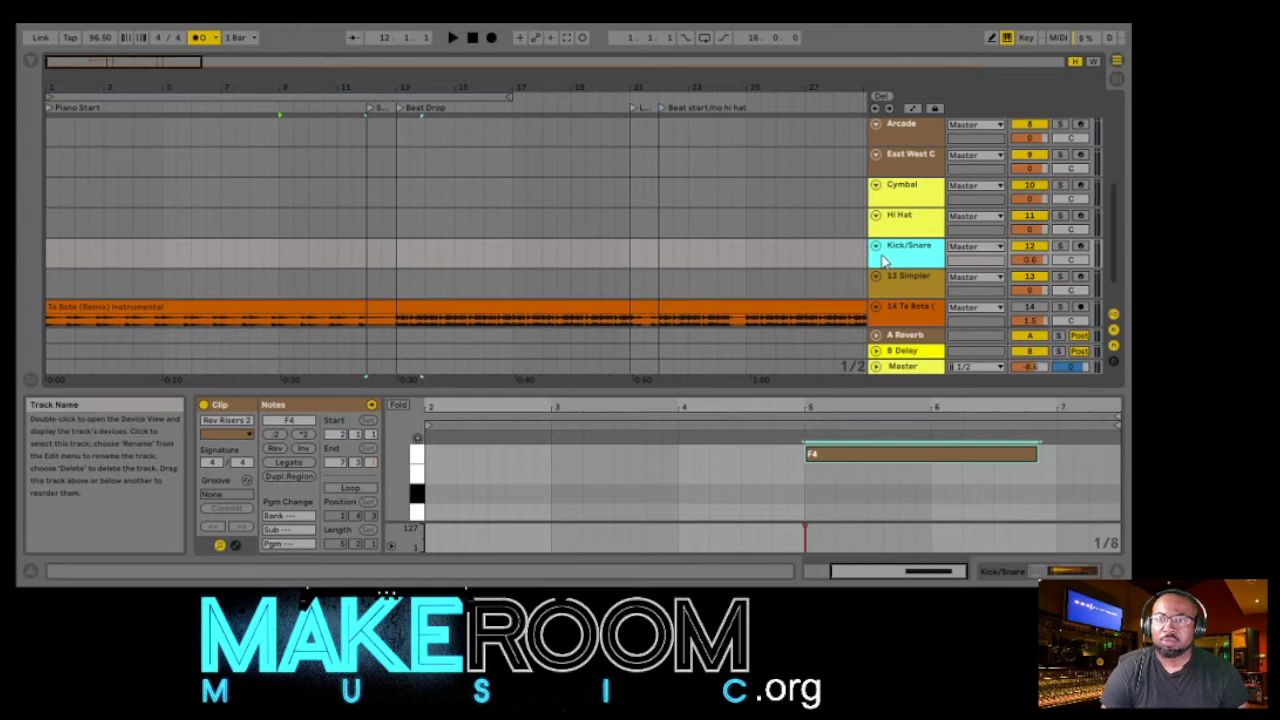
left_click(33, 61)
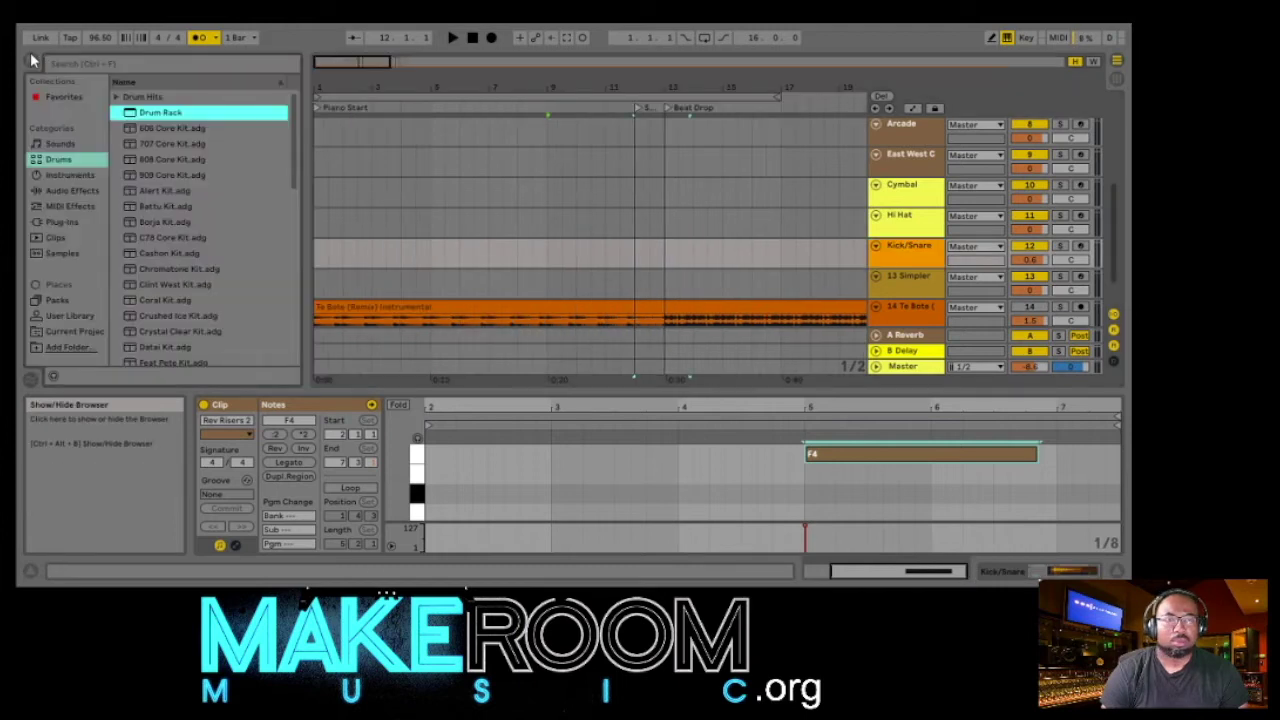
double_click(924, 252)
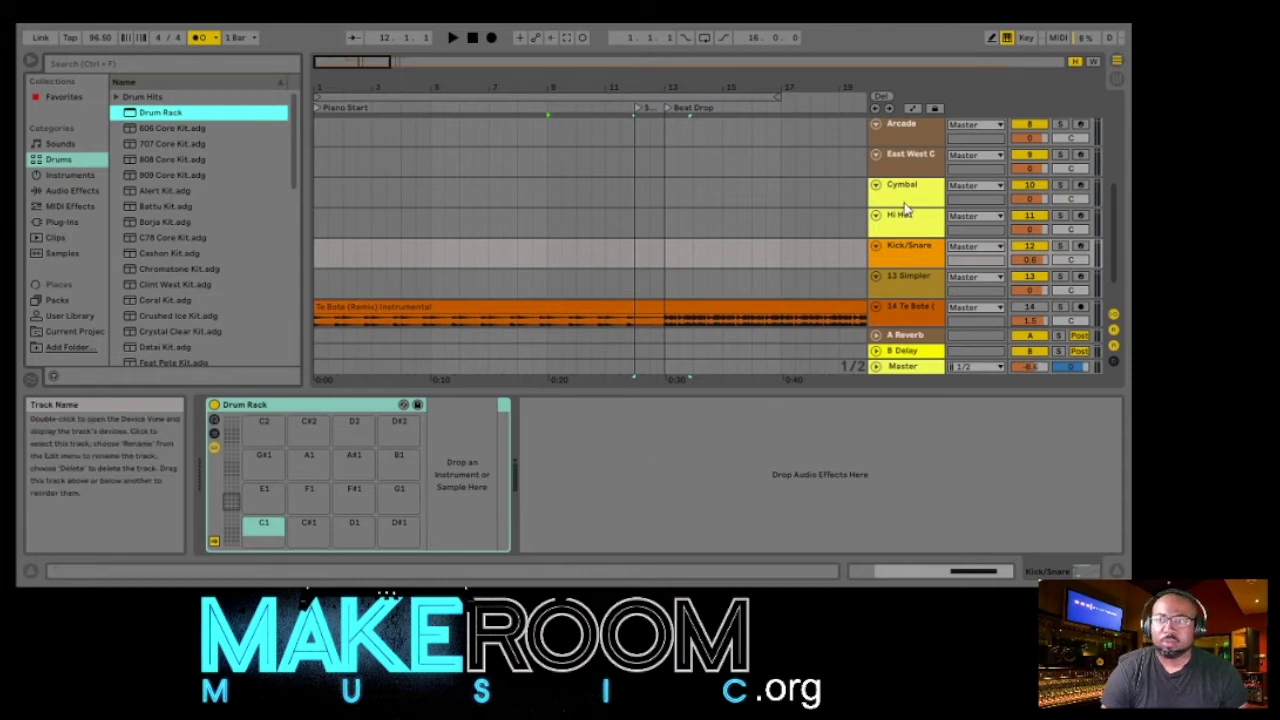
scroll(735, 215, "up", 3)
left_click(33, 63)
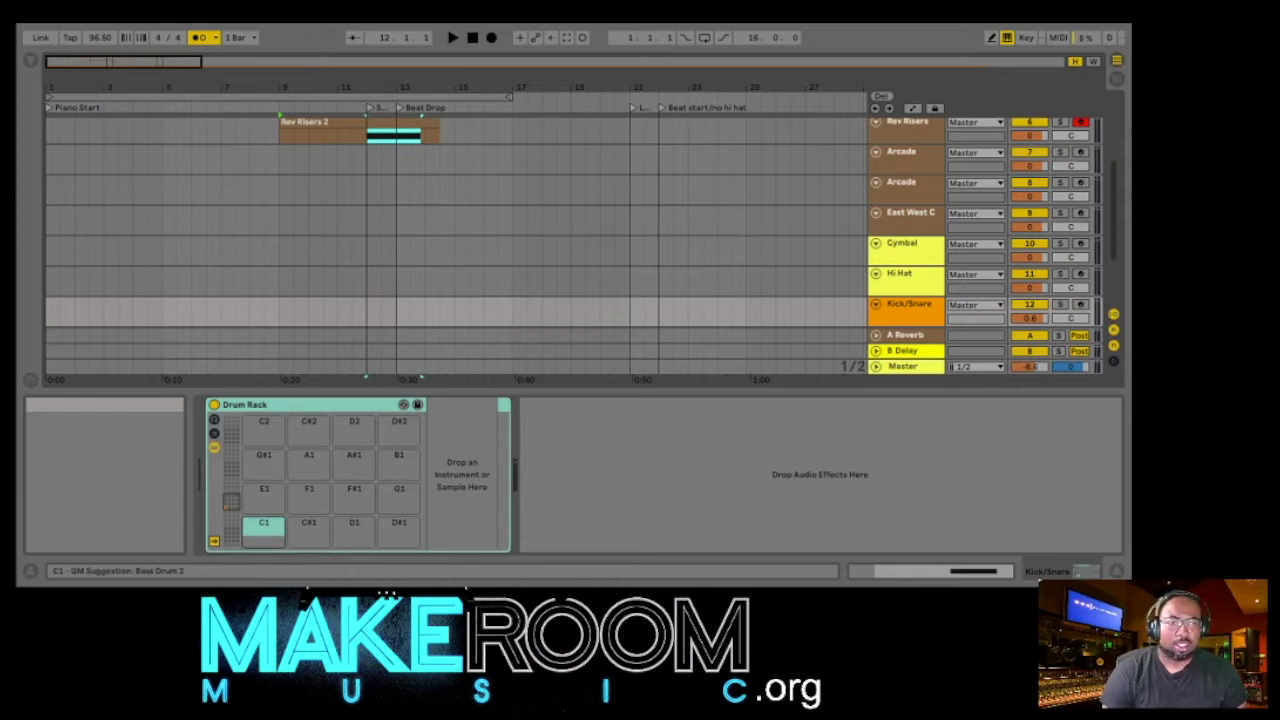
- Load KRS_kick_dancehall_punch_01 onto the Drum Rack's C1 pad and KRS_snare_dancehall_hollow onto its C#1 pad
left_click_drag(263, 527, 263, 527)
left_click(261, 542)
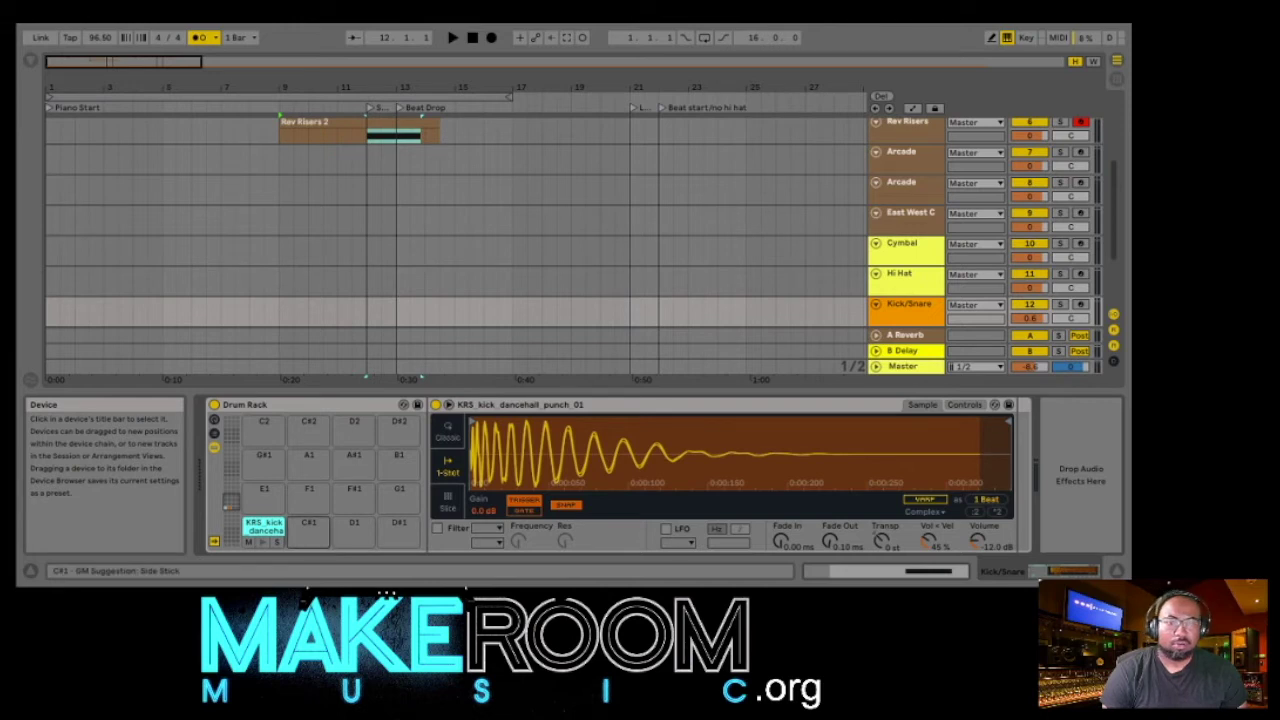
left_click_drag(309, 530, 309, 532)
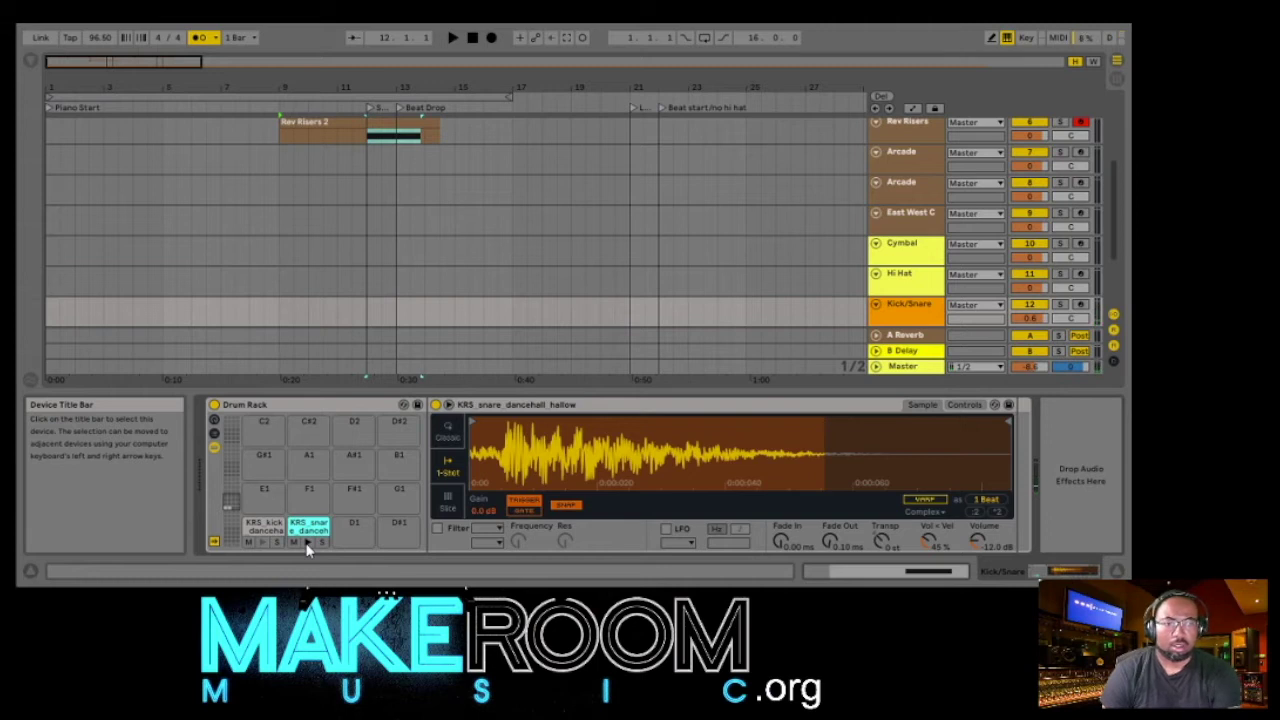
- Arm the Kick/Snare track and record a kick and snare pattern from the Beat Drop at bar 13 to bar 17
left_click(1080, 306)
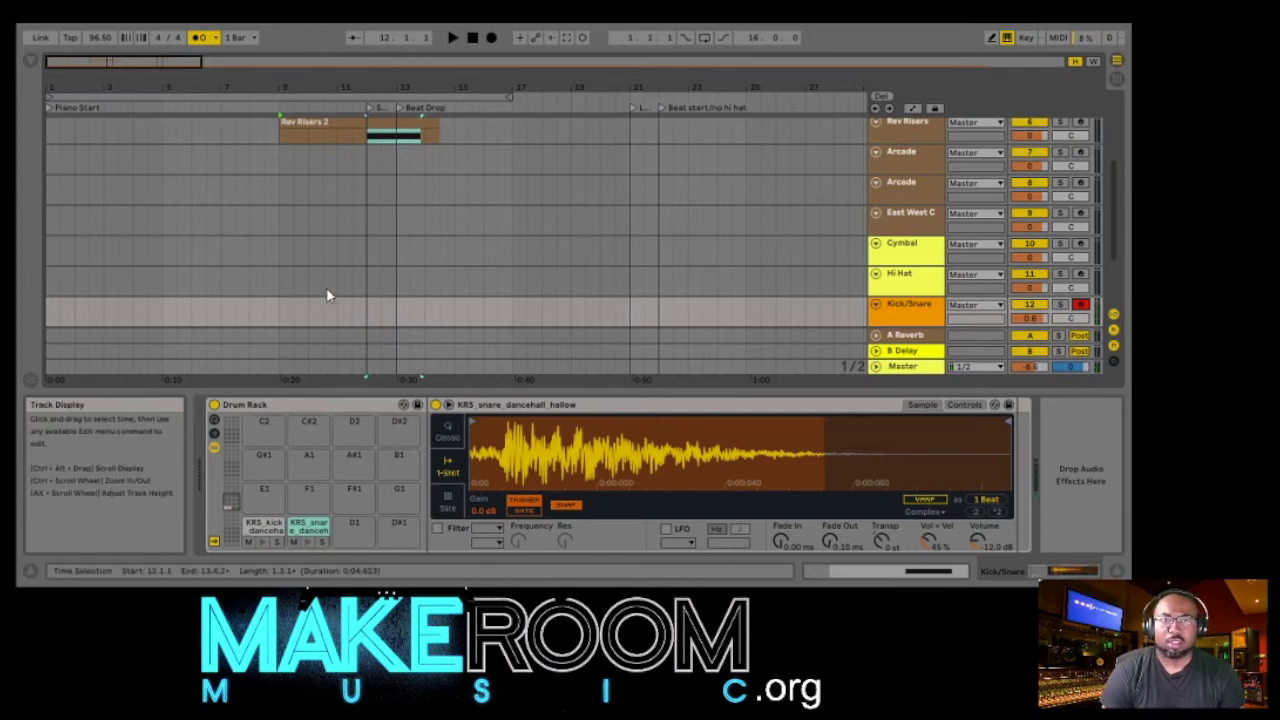
left_click(236, 105)
left_click(491, 40)
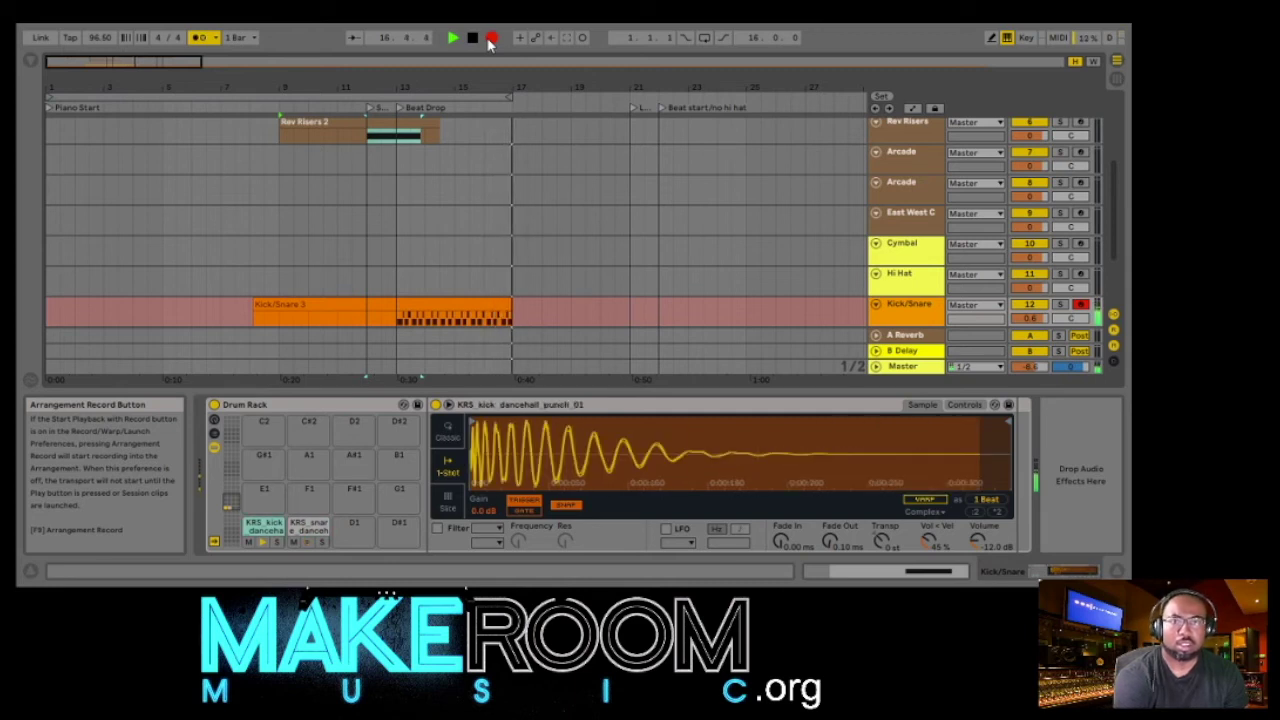
left_click(473, 38)
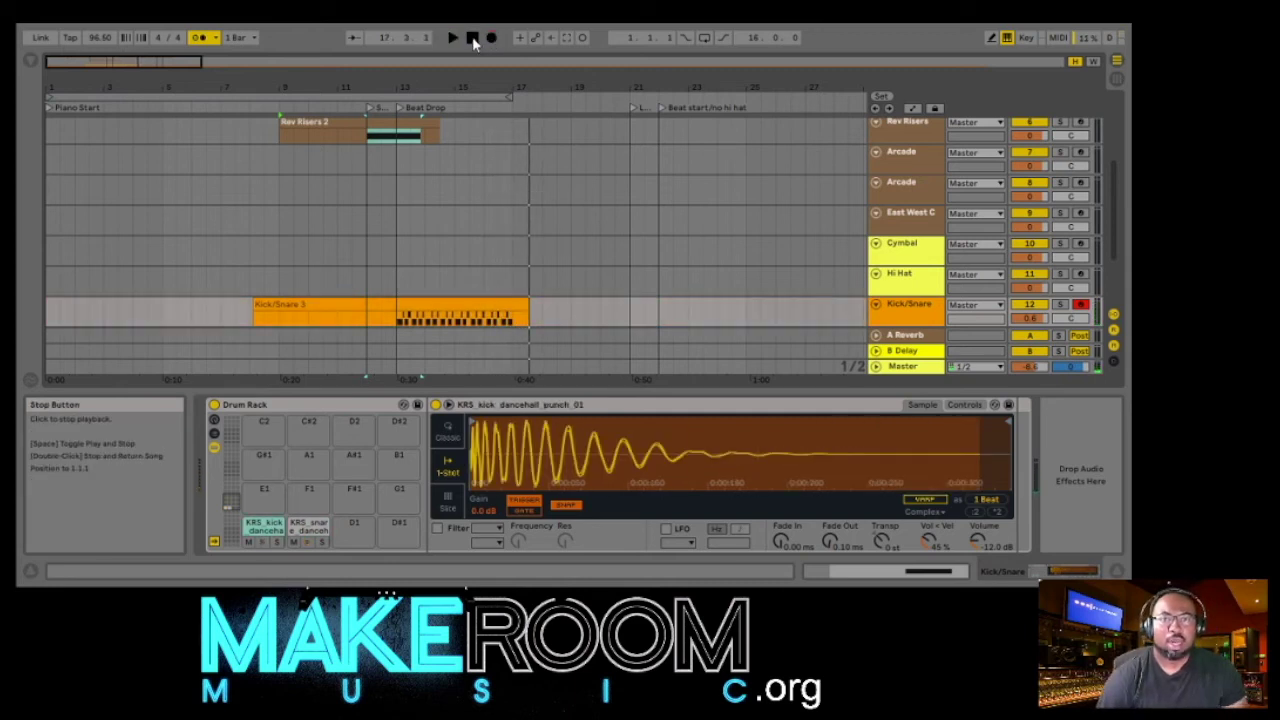
- Open the recorded Kick/Snare clip's notes and trim its start to the Beat Drop at bar 13
left_click(258, 304)
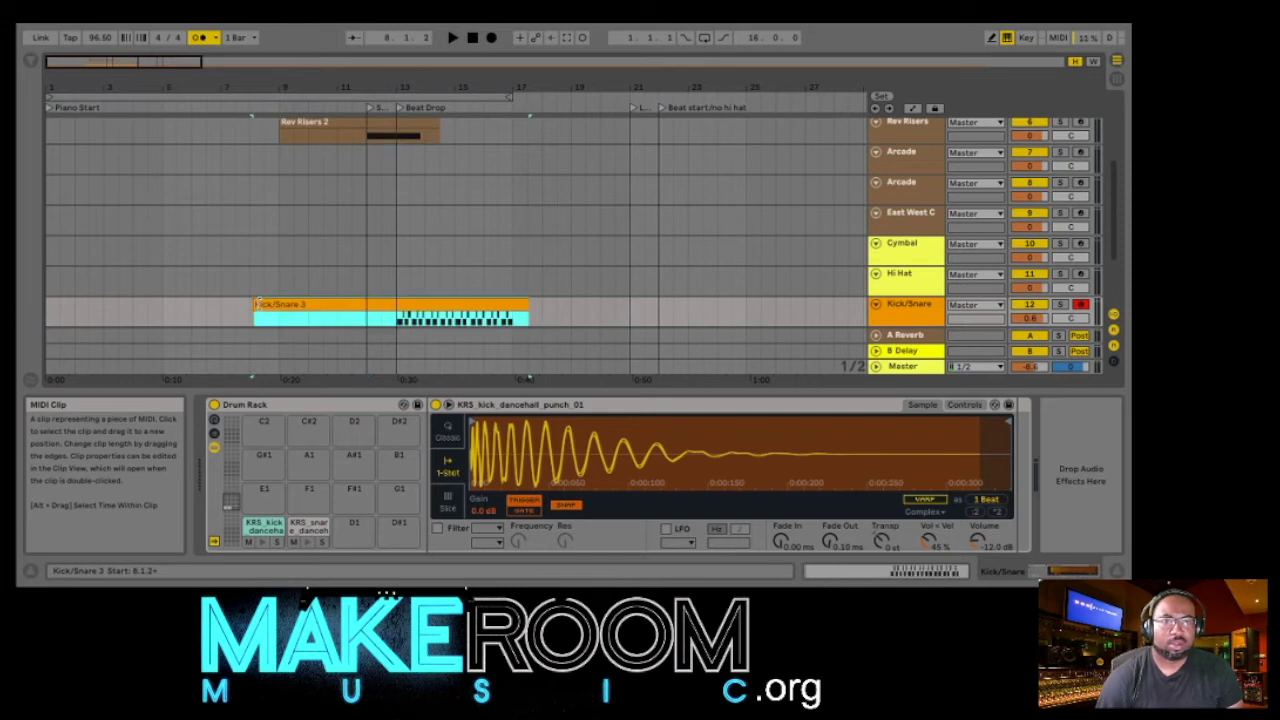
left_click_drag(257, 302, 251, 303)
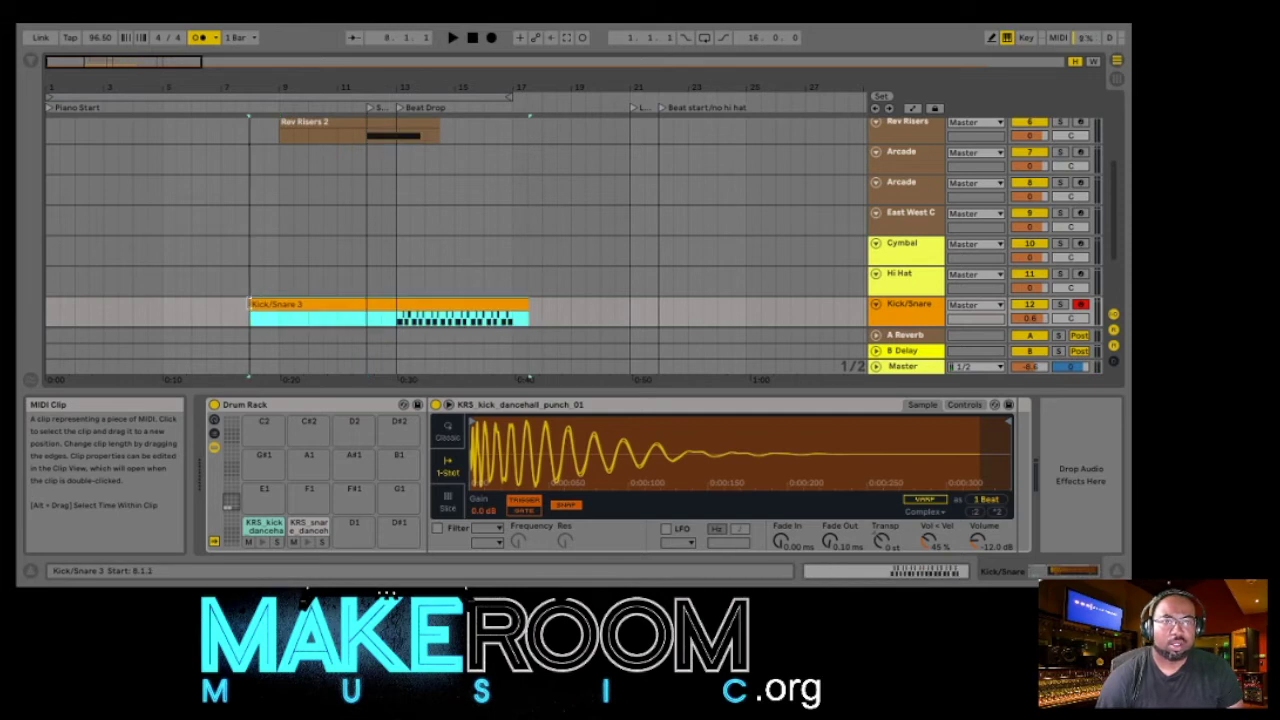
double_click(459, 303)
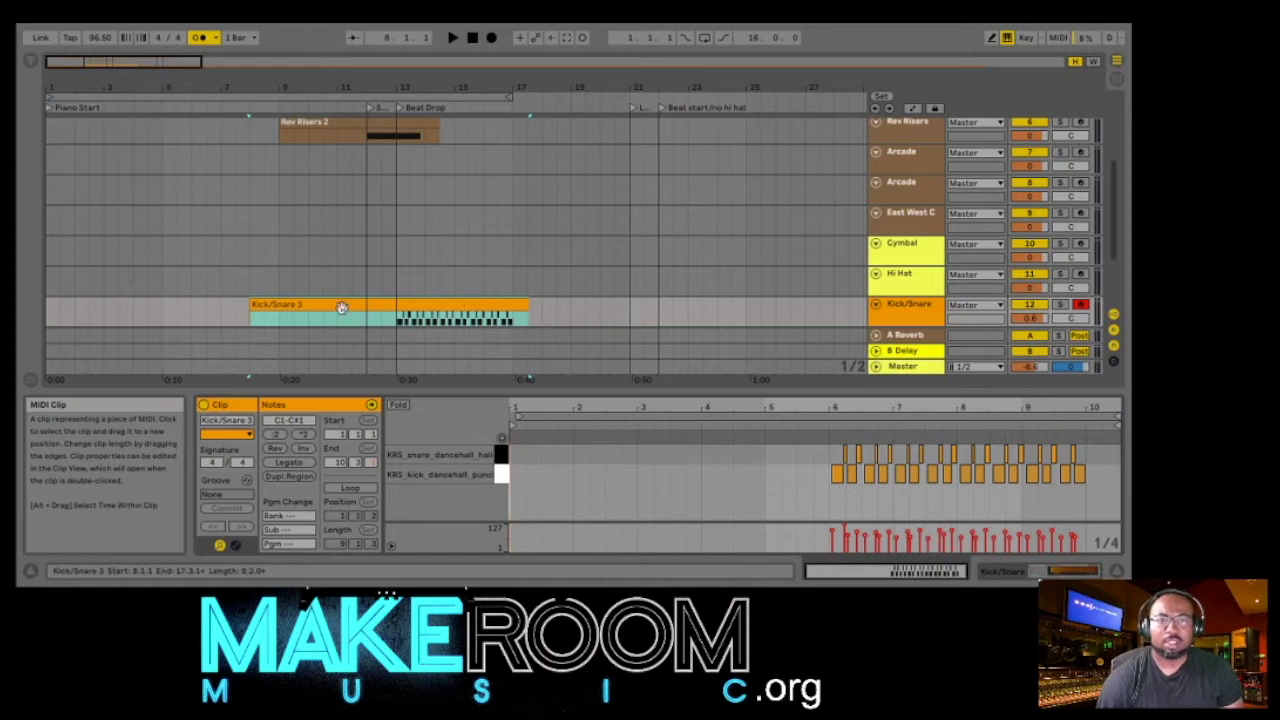
left_click_drag(252, 308, 395, 331)
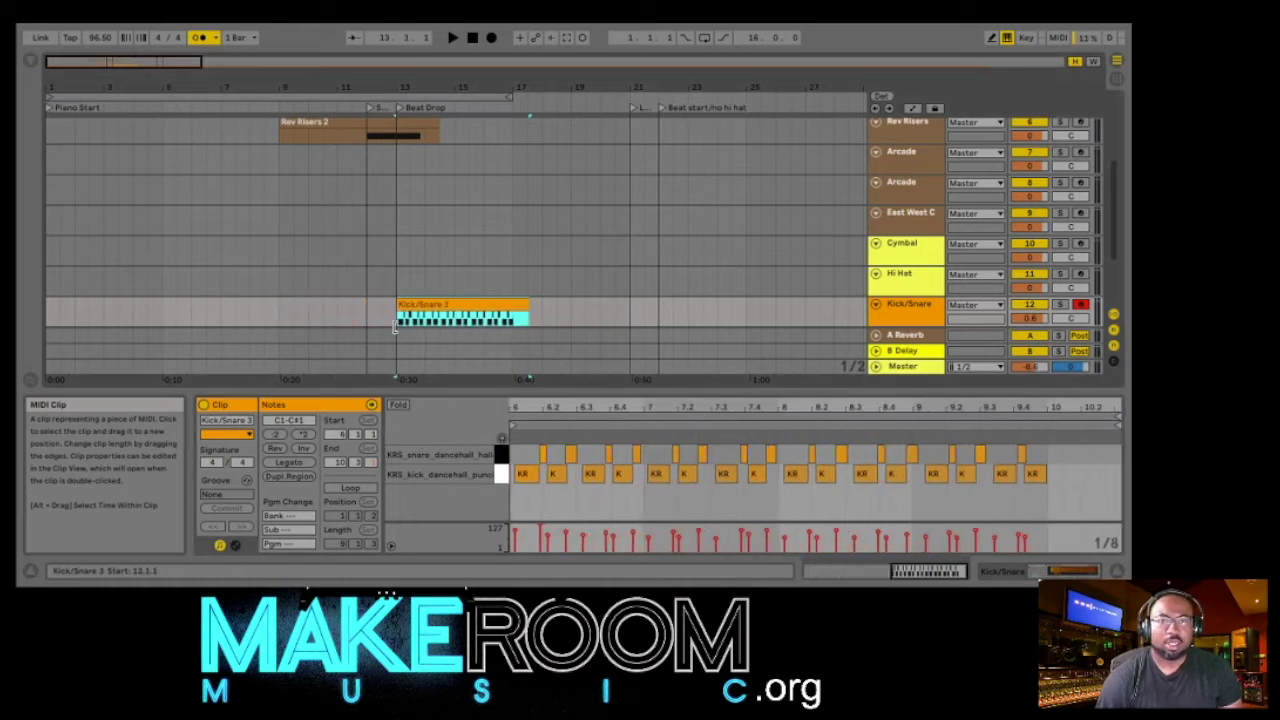
left_click(393, 325)
left_click(430, 303)
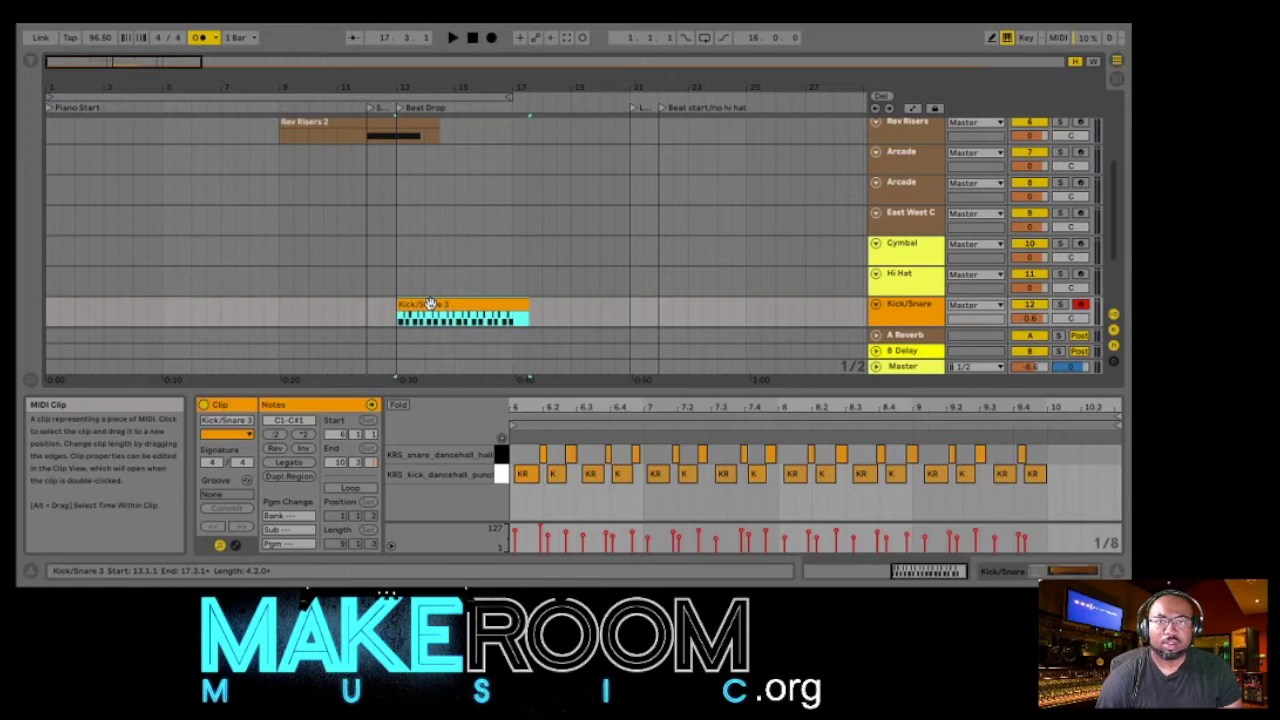
- Select all the recorded drum notes and shift them earlier so the first kick falls on 13.1.1
left_click(624, 510)
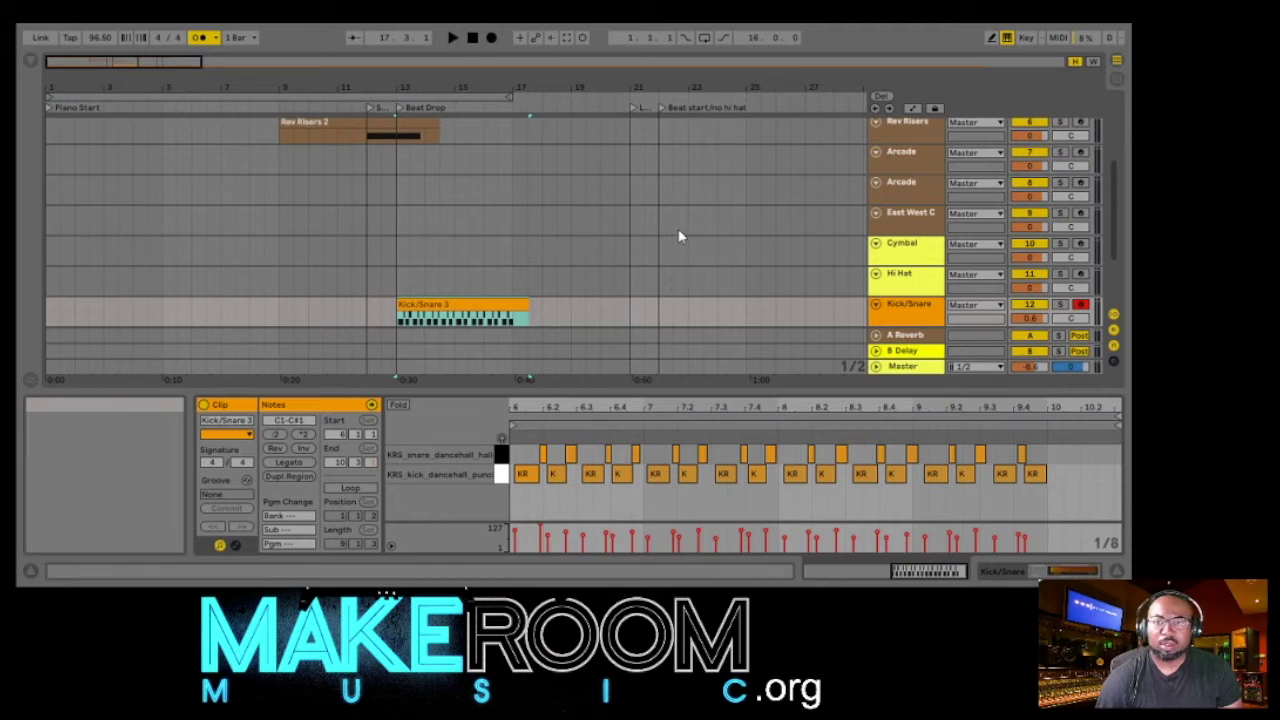
key("ctrl+a")
left_click(525, 476)
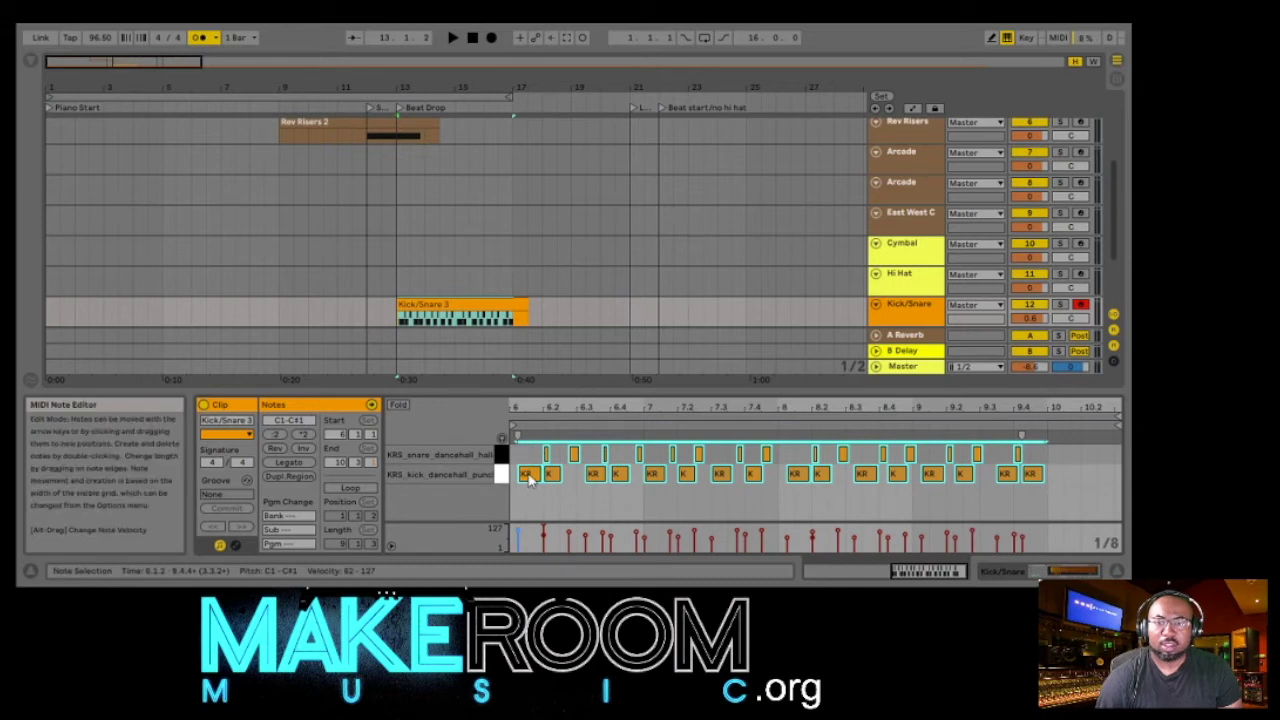
left_click_drag(530, 480, 520, 478)
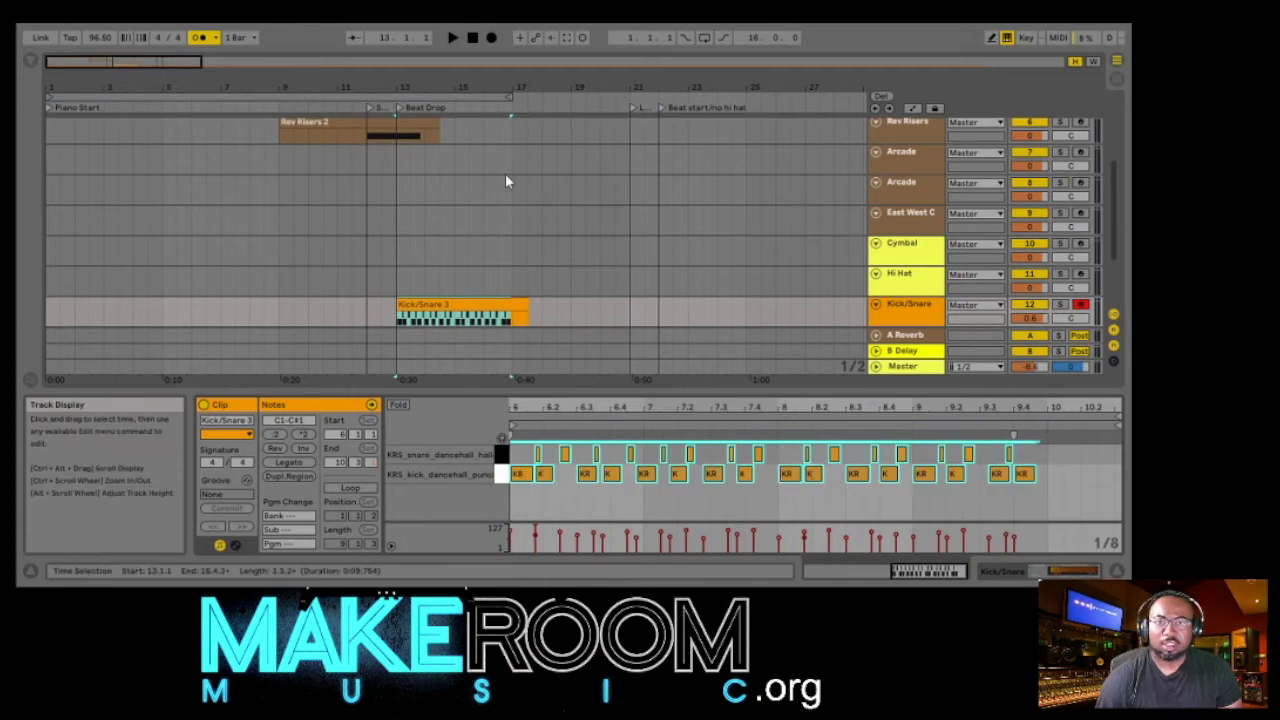
- Trim the Kick/Snare clip's end to bar 17 and audition the drum pattern
left_click_drag(527, 302, 512, 303)
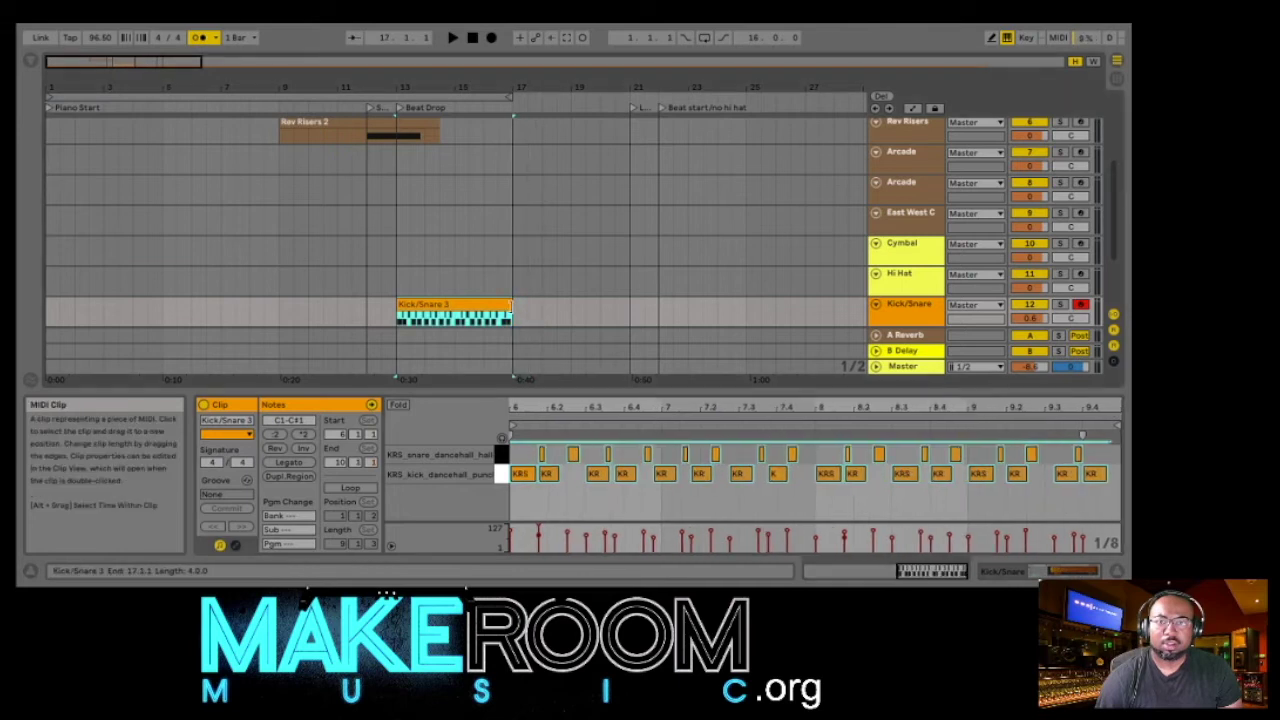
left_click(357, 105)
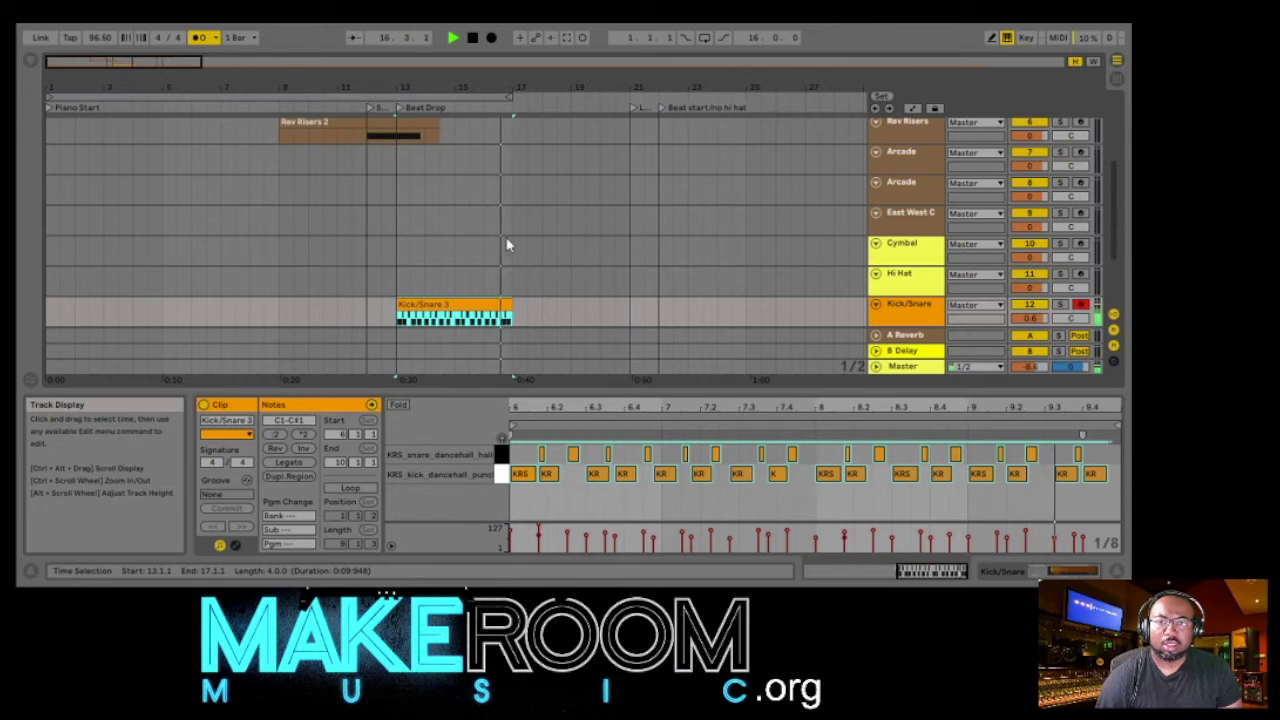
left_click(472, 40)
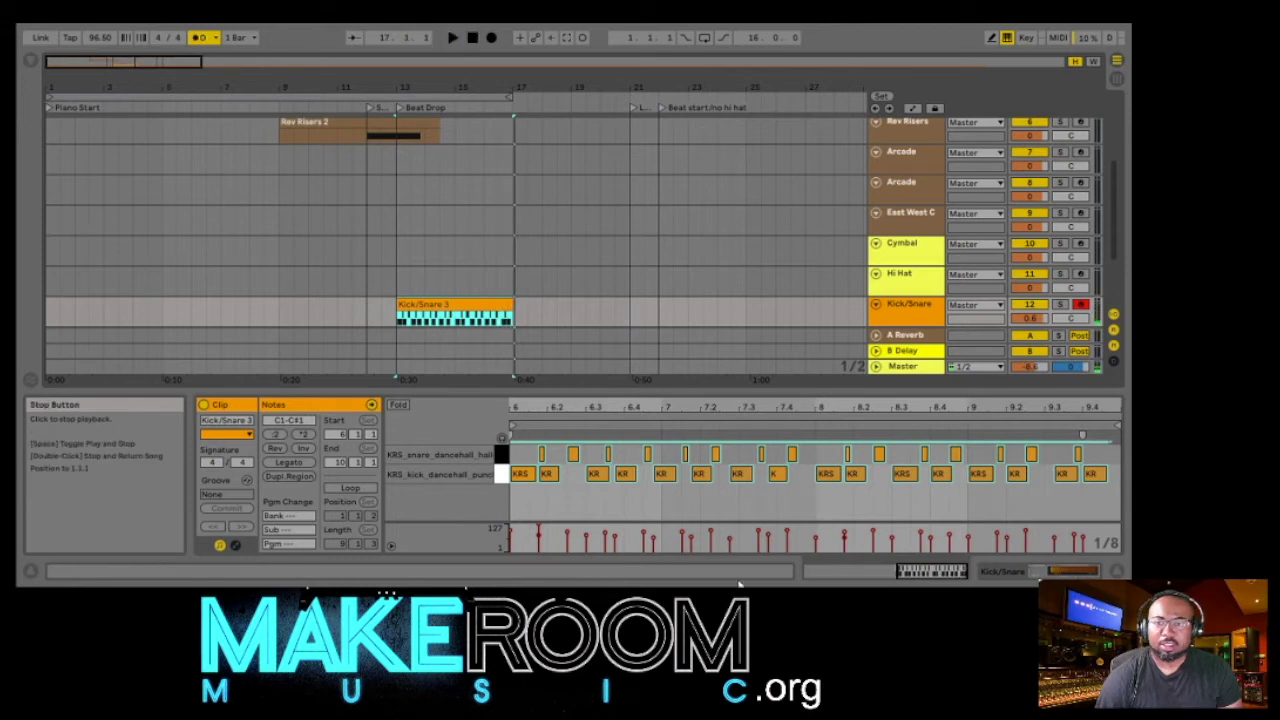
- Delete all the kick and snare notes from the Kick/Snare clip
left_click(700, 498)
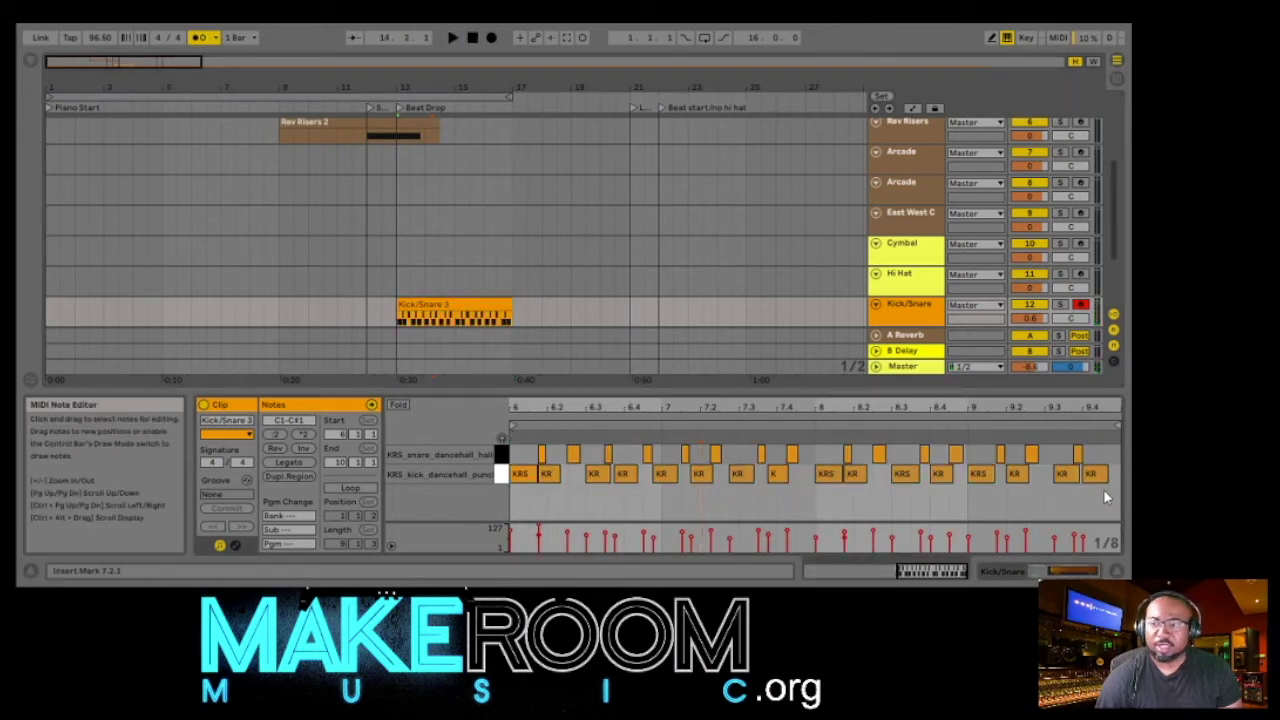
left_click_drag(1104, 492, 535, 462)
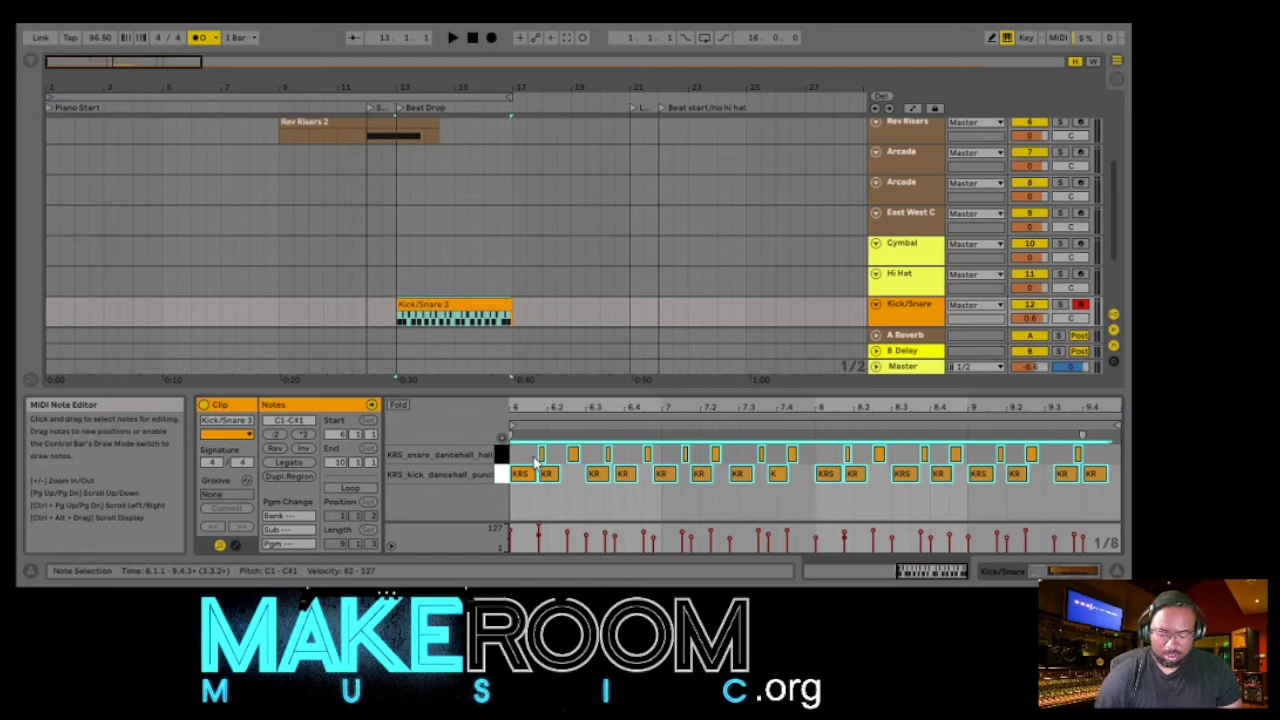
key("Delete")
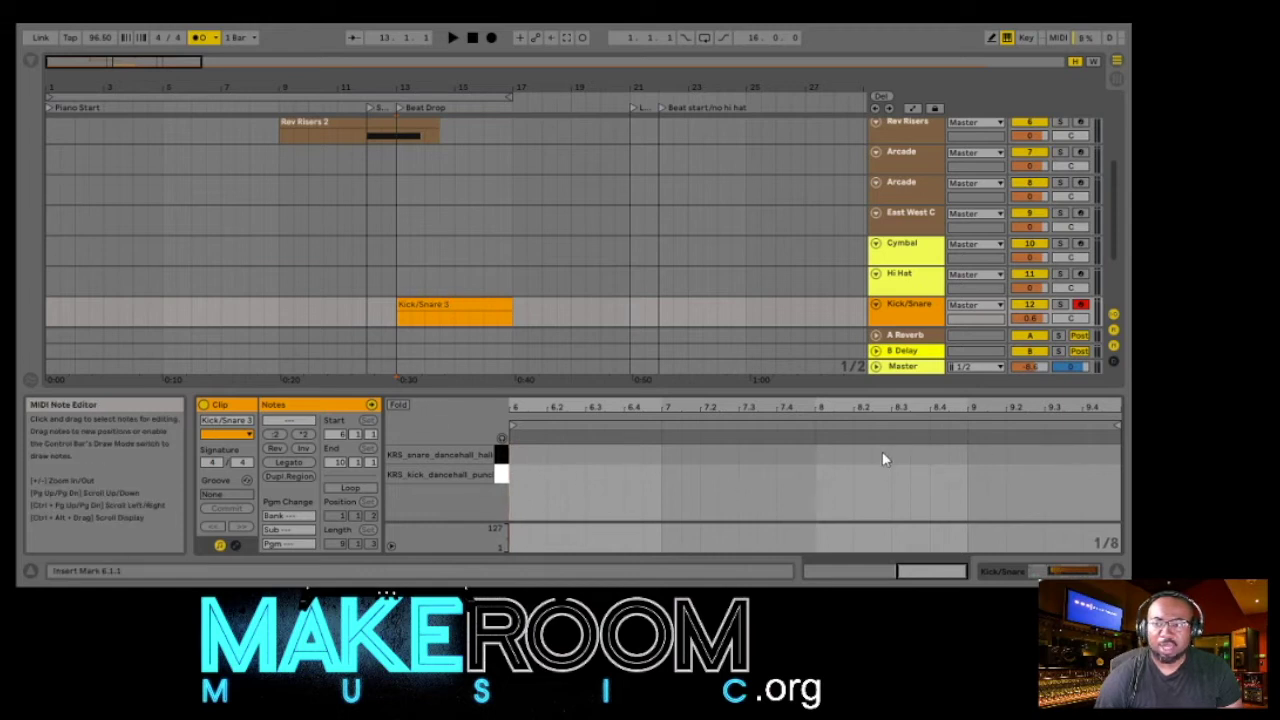
- Place an eighth-note kick on the first beat of clip bars 6, 7, 8 and 9, and audition the passage
double_click(520, 476)
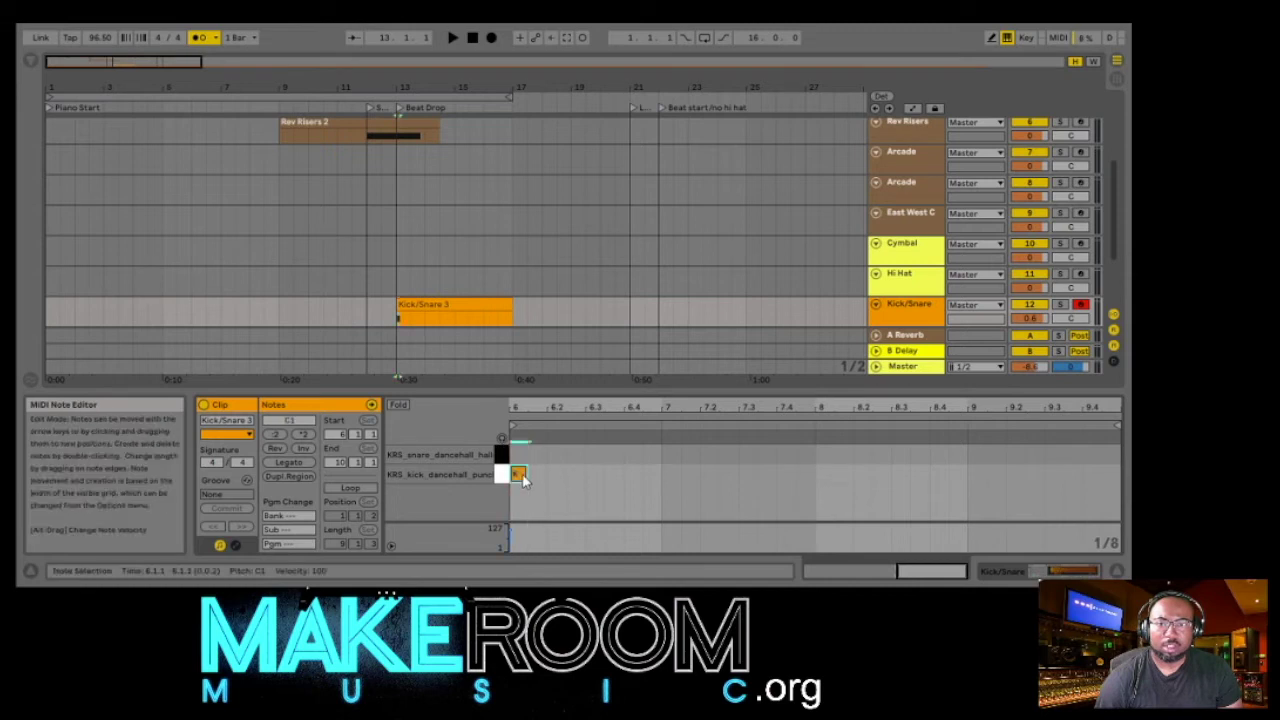
double_click(672, 473)
double_click(824, 473)
double_click(975, 475)
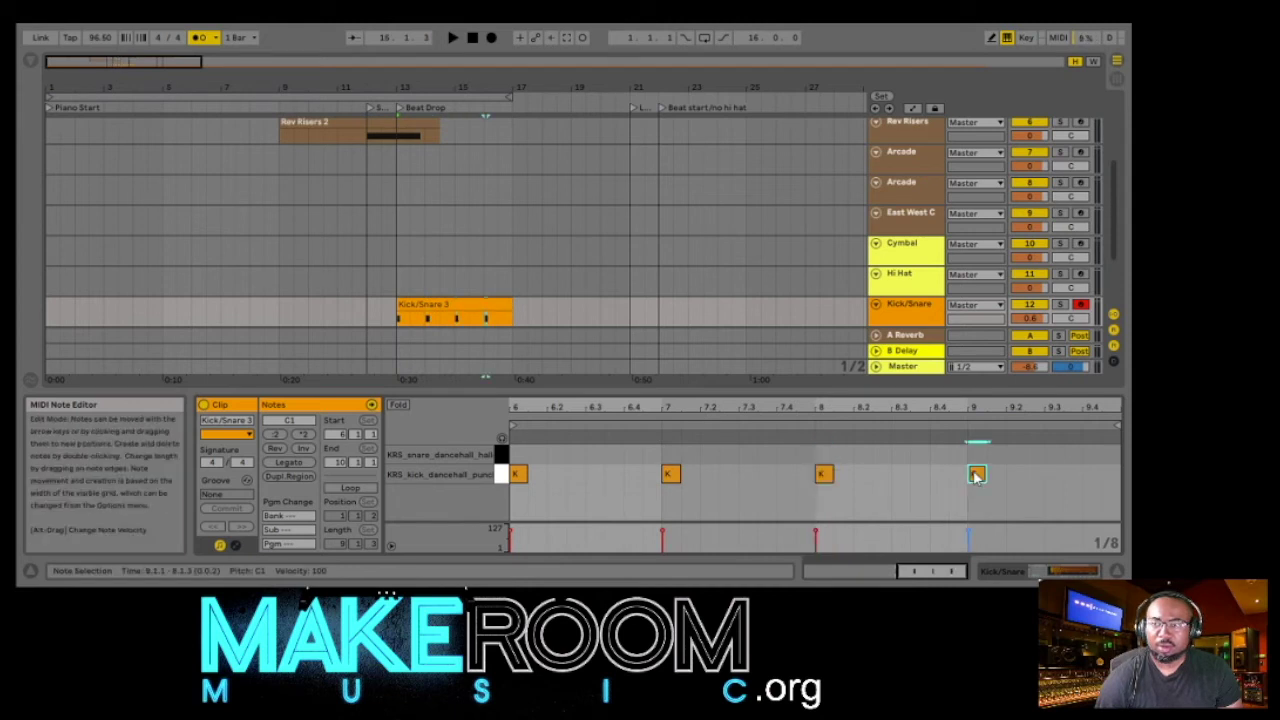
left_click(342, 107)
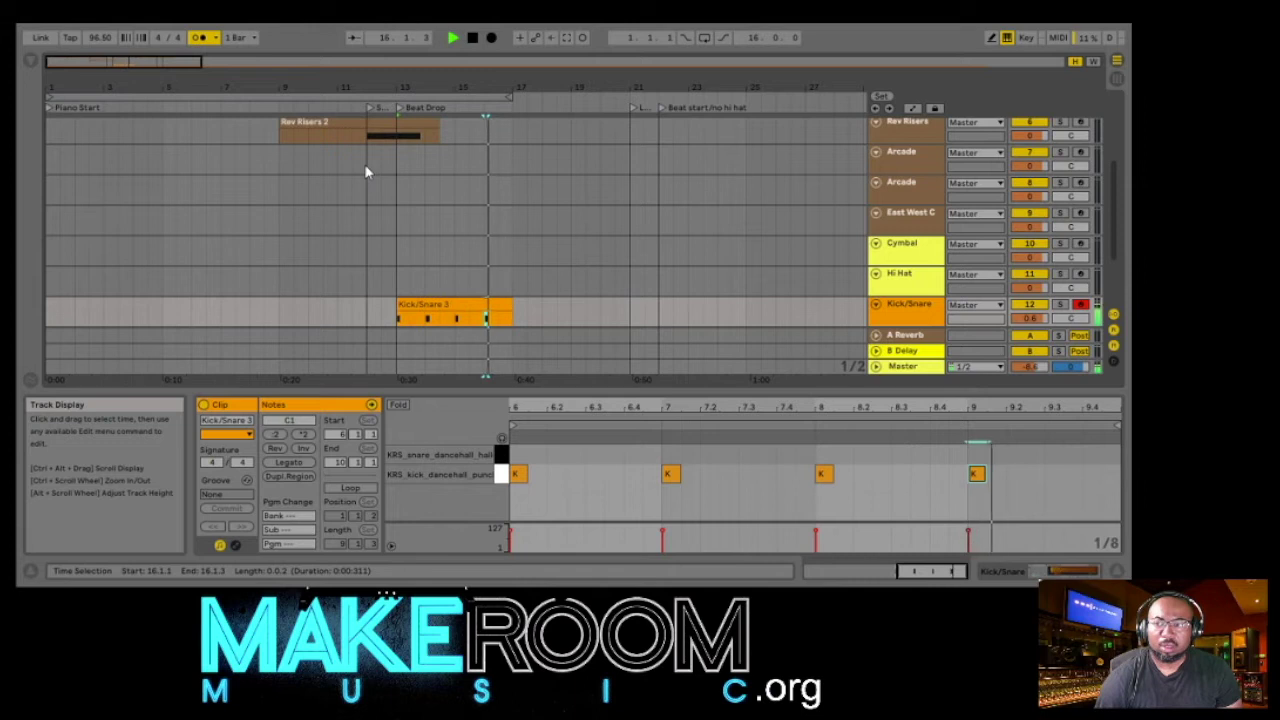
key("space")
- Add eighth-note kicks at 6.2.3, 7.2, 8.2, 9.2 and 9.3.3 in the Kick/Snare clip, and audition the pattern from just before the Beat Drop
double_click(575, 473)
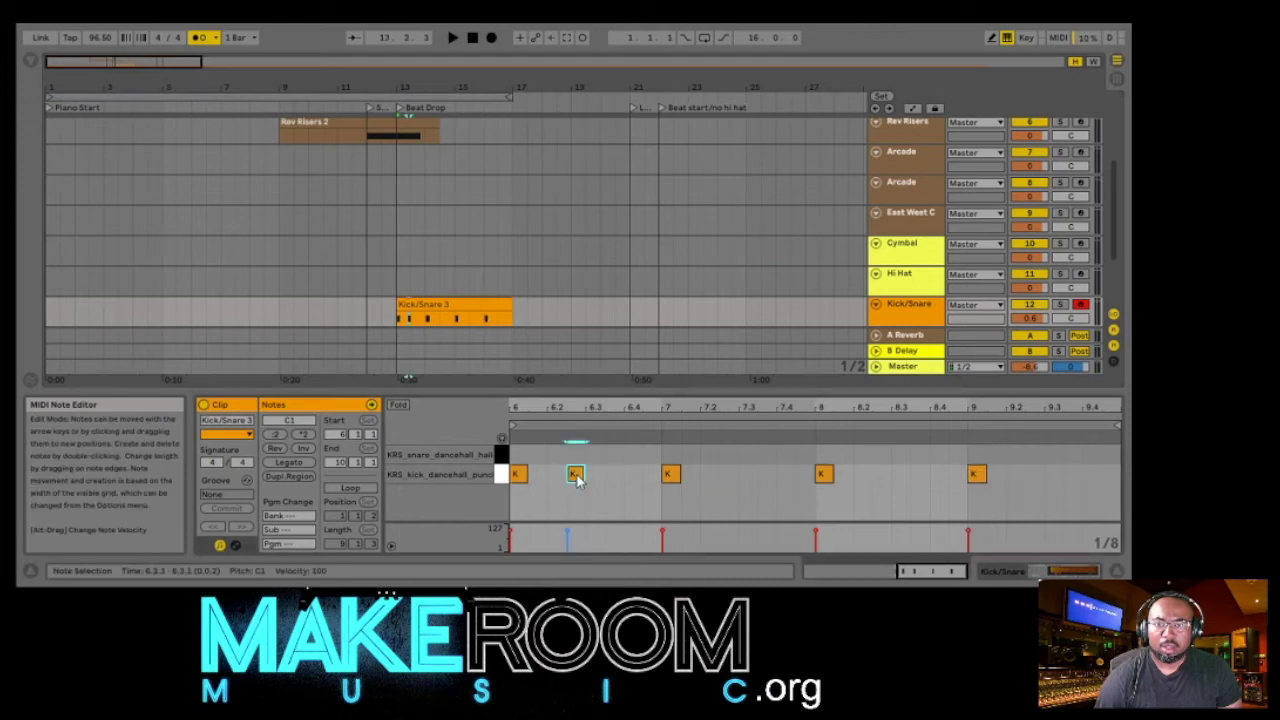
double_click(711, 474)
double_click(860, 474)
left_click(976, 476)
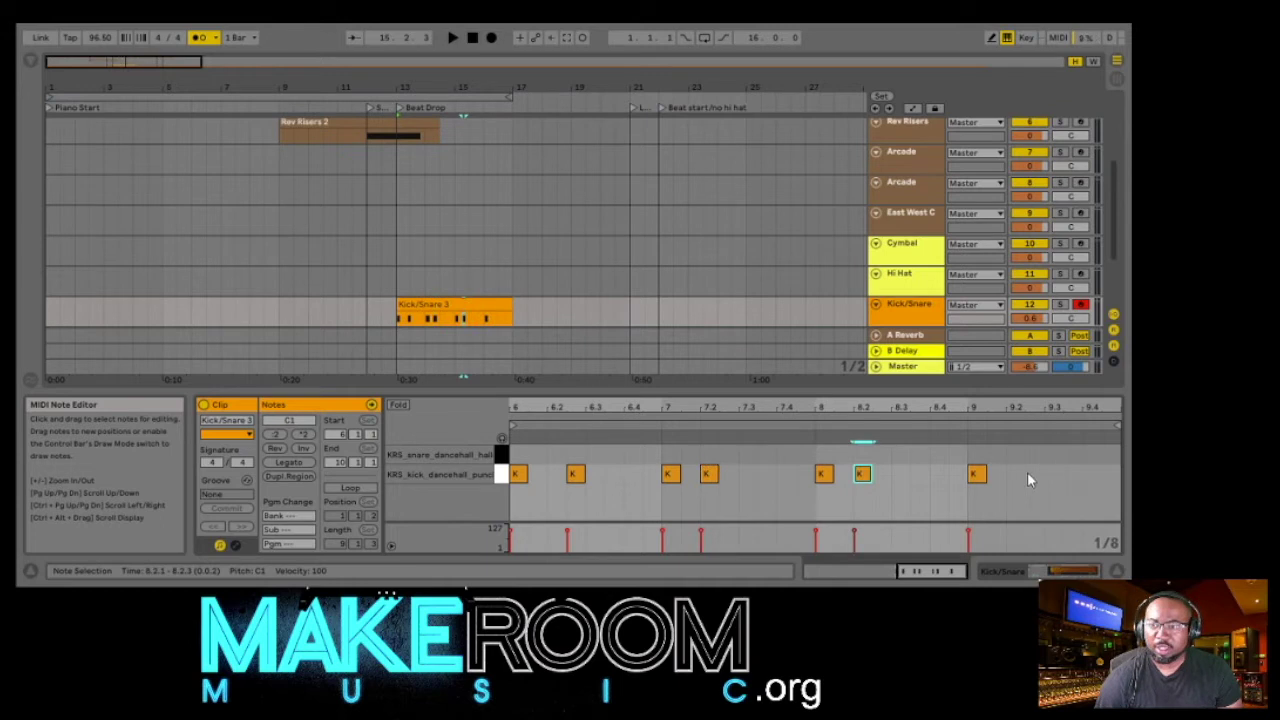
double_click(1014, 474)
double_click(1072, 474)
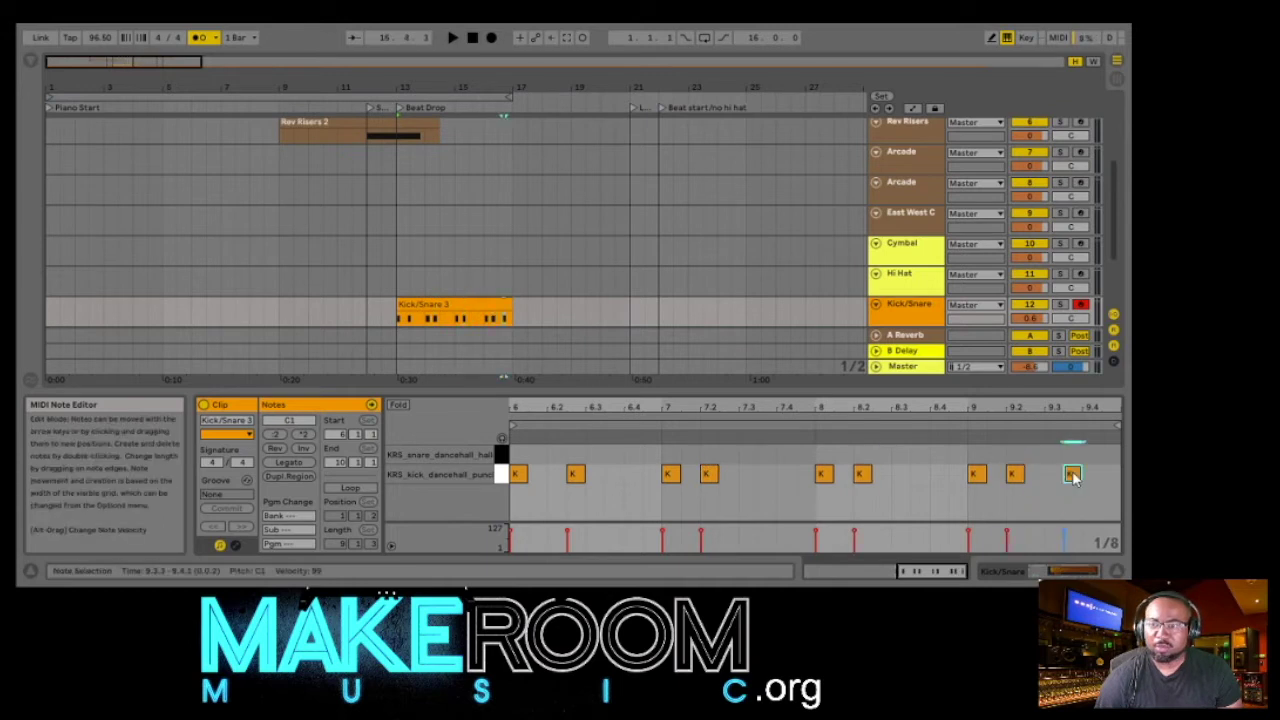
left_click(577, 476)
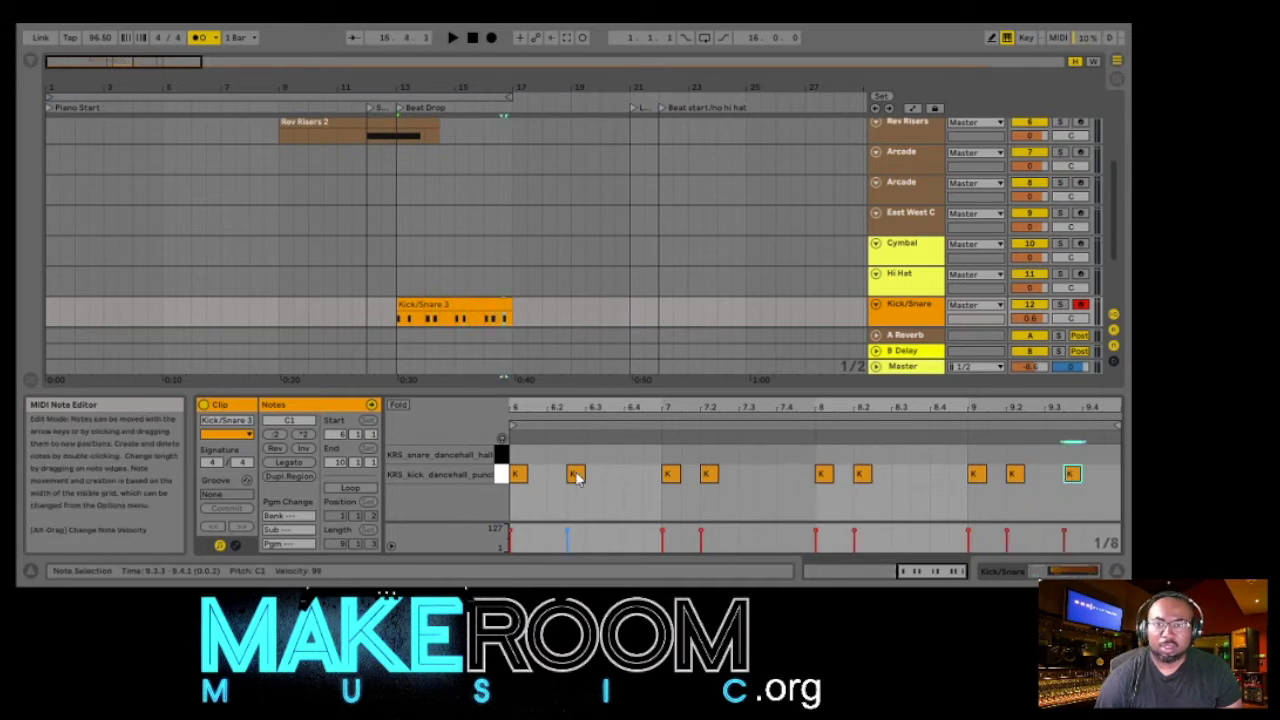
double_click(384, 107)
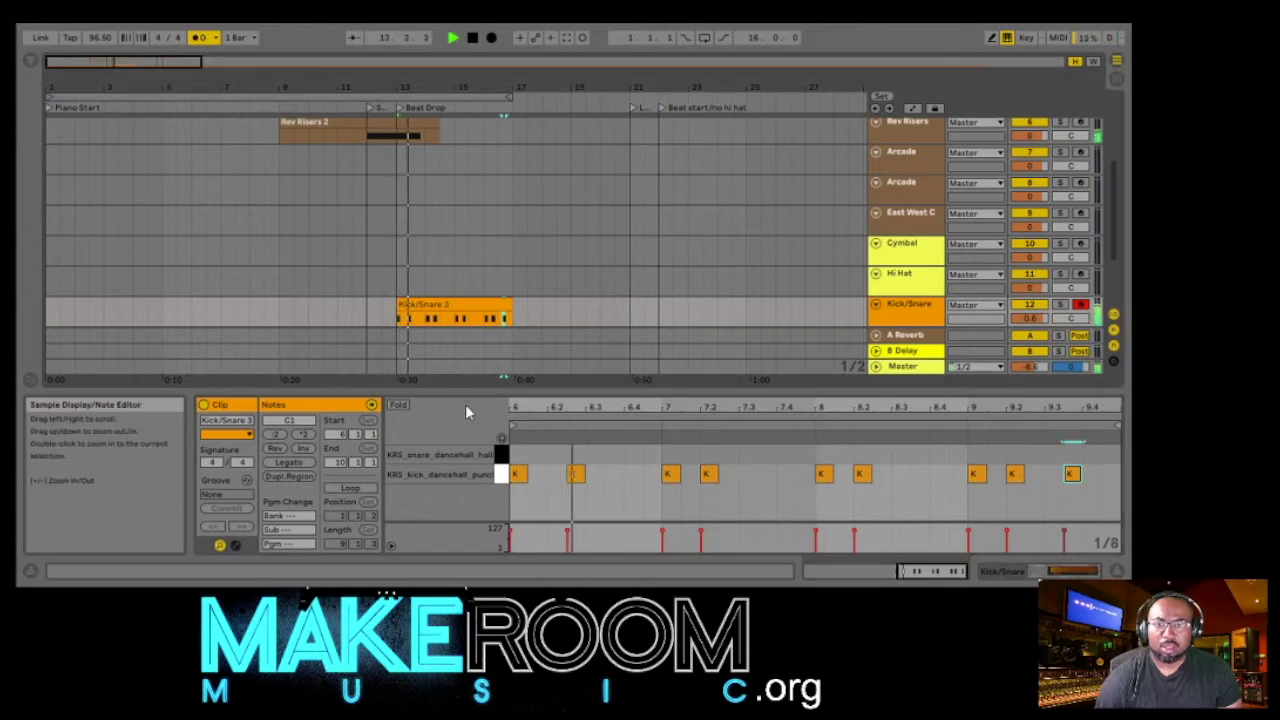
- Move the 6.2.3 kick to 6.2 and fill the remaining beats so a kick falls on every beat of clip bars 6 to 9
left_click(577, 476)
left_click_drag(577, 480, 560, 480)
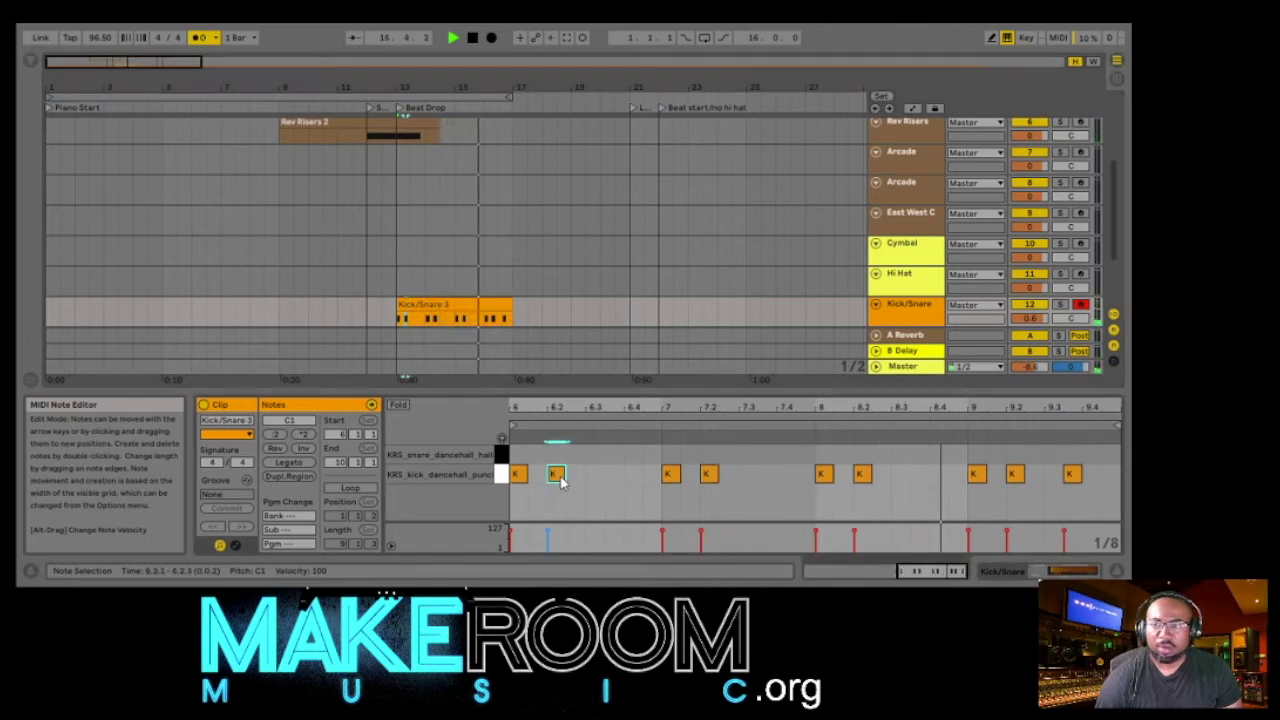
double_click(594, 474)
double_click(634, 474)
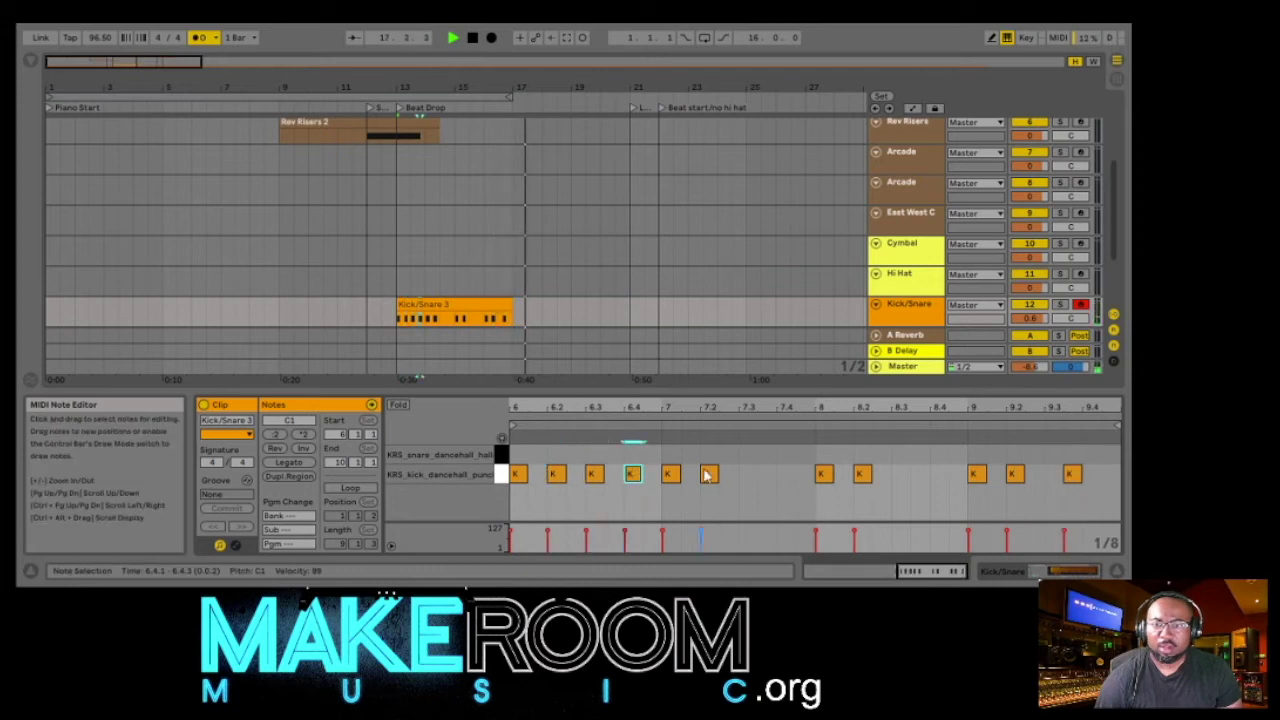
double_click(747, 474)
double_click(786, 474)
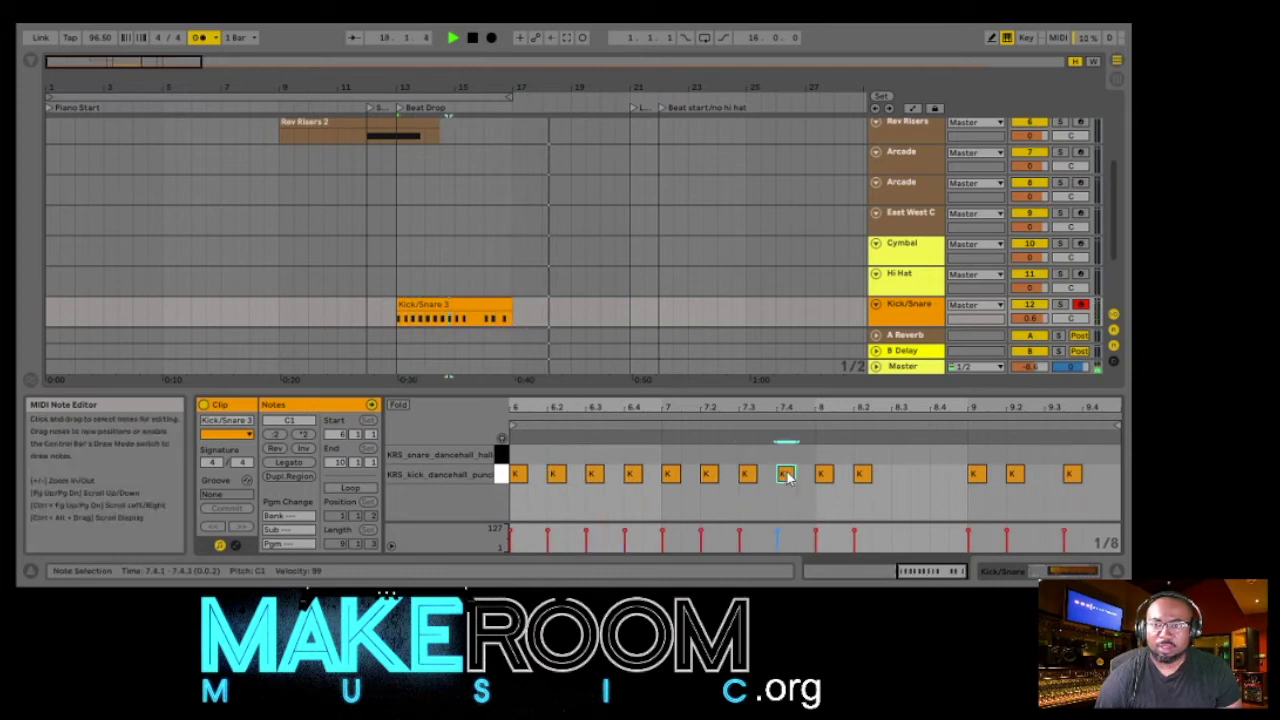
double_click(899, 474)
double_click(938, 474)
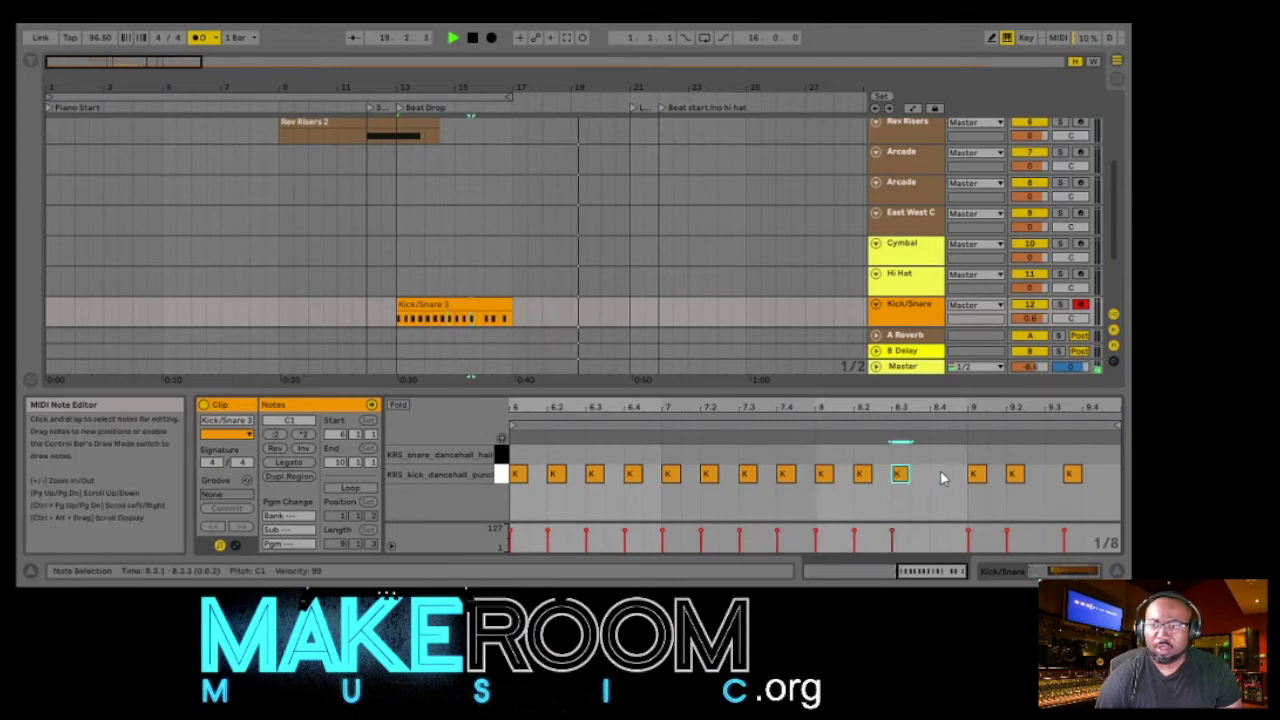
double_click(1052, 474)
double_click(1090, 474)
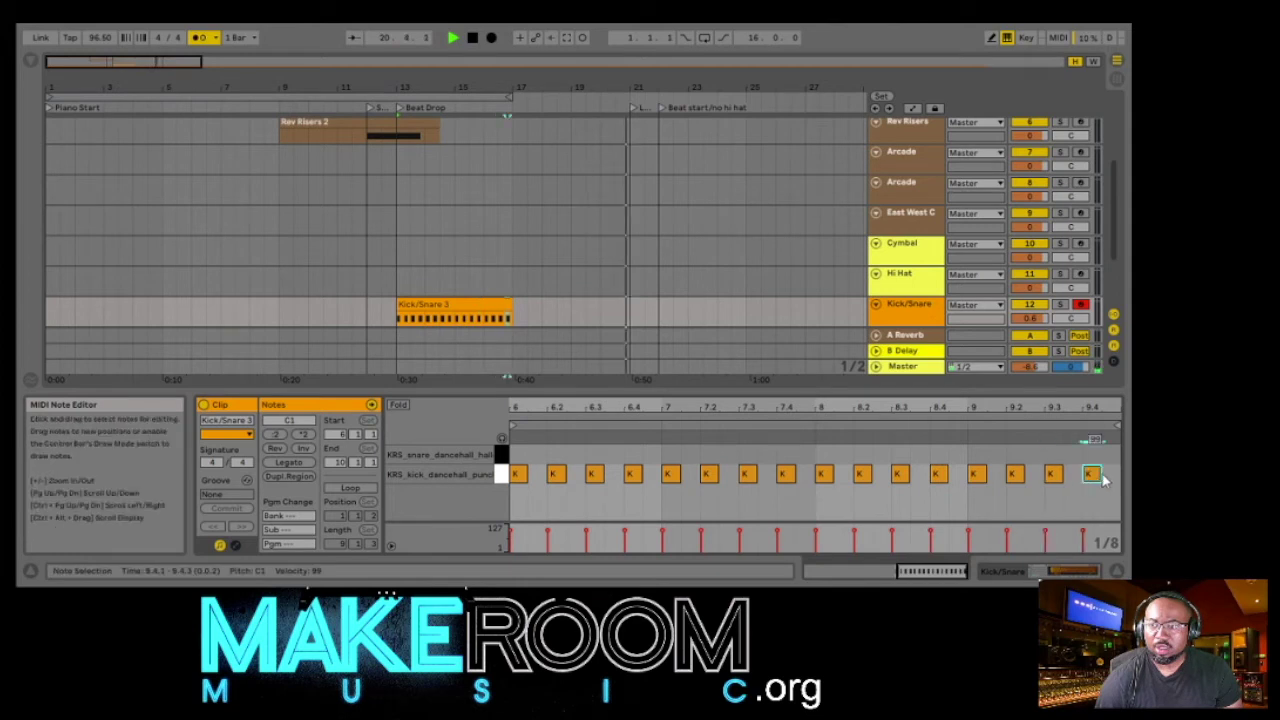
- Audition the four-on-the-floor kick pattern from before the Beat Drop, and return the song position to the start
left_click(471, 38)
key("space")
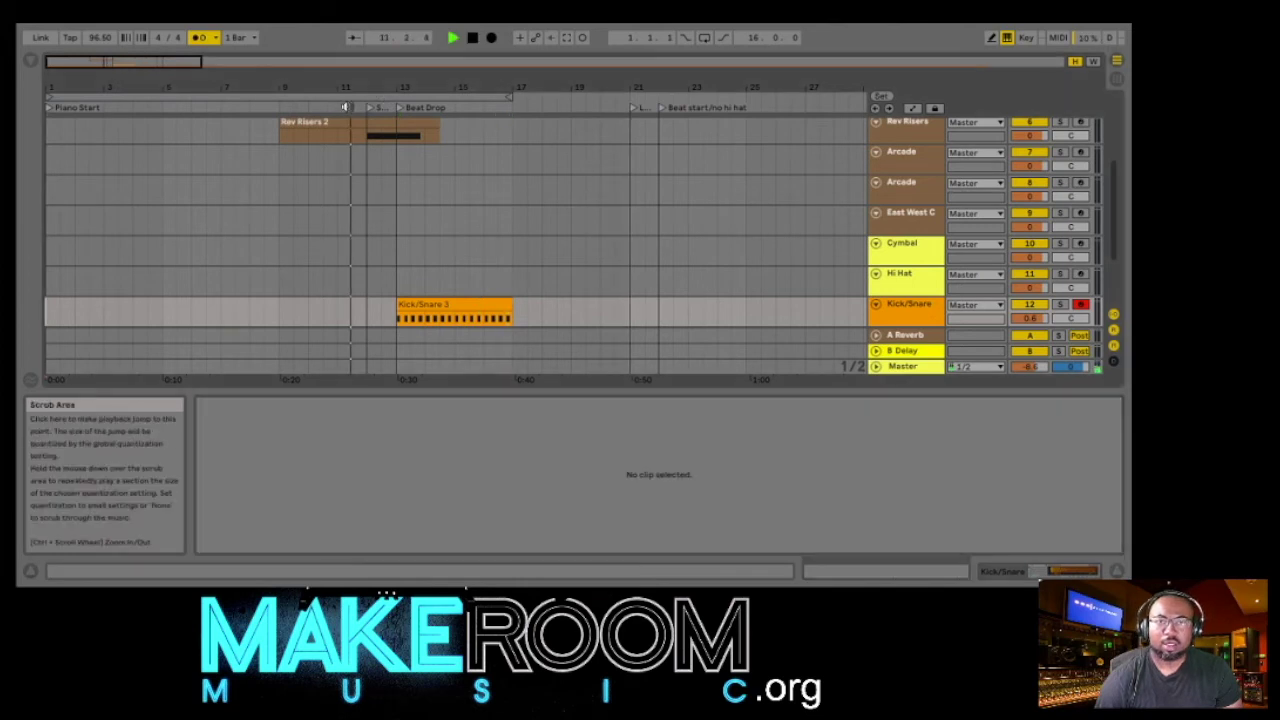
left_click(469, 303)
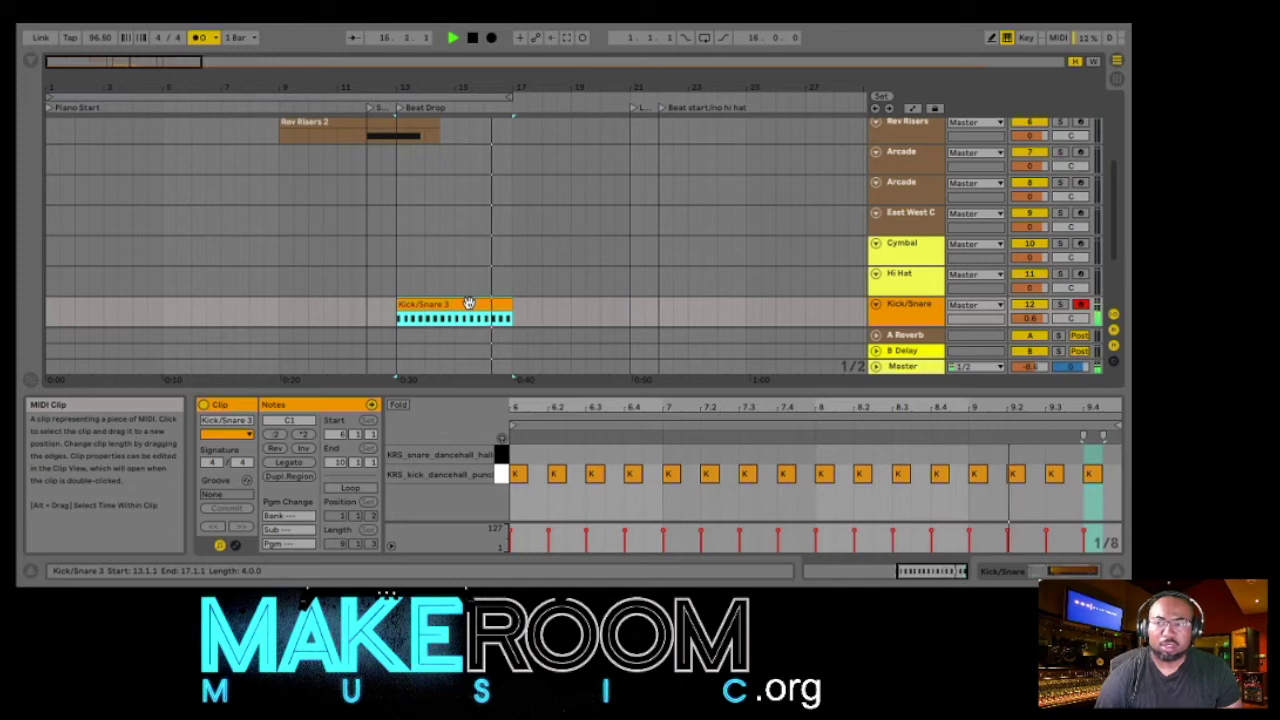
double_click(472, 37)
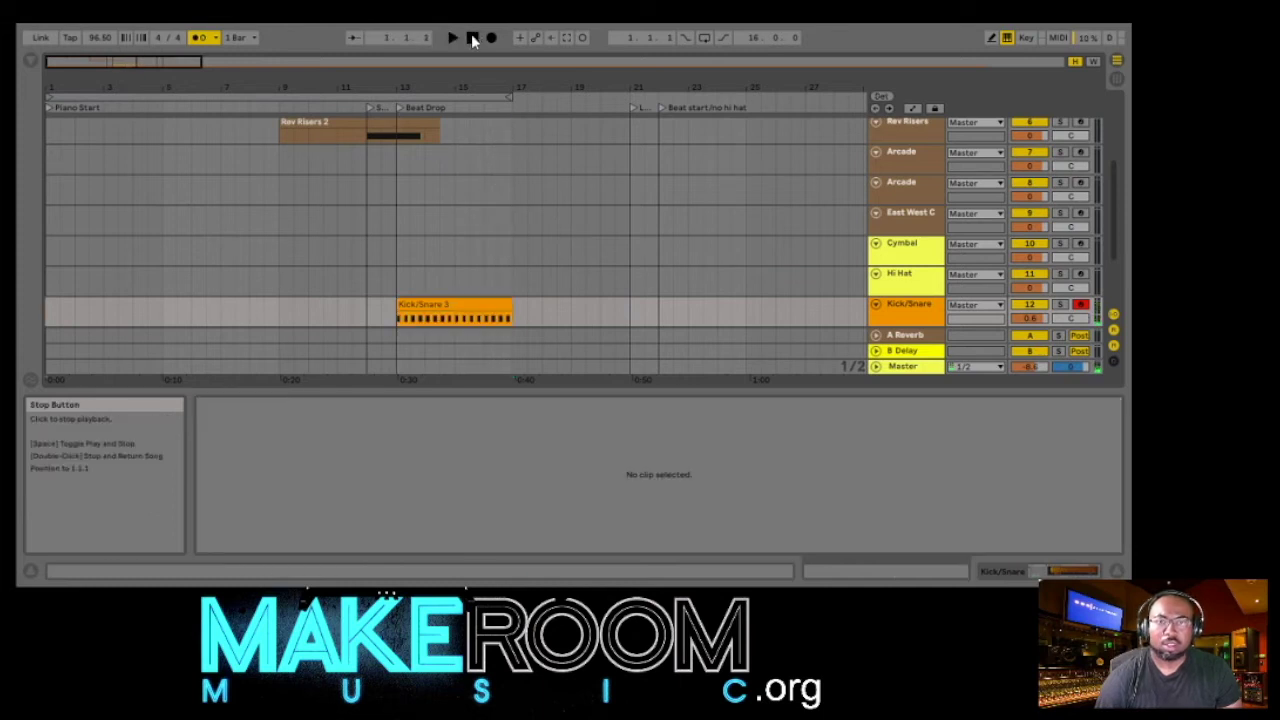
- Try placing dancehall snare notes above the kicks in clip bar 6, starting at 6.2.3, and audition the clip
left_click(468, 309)
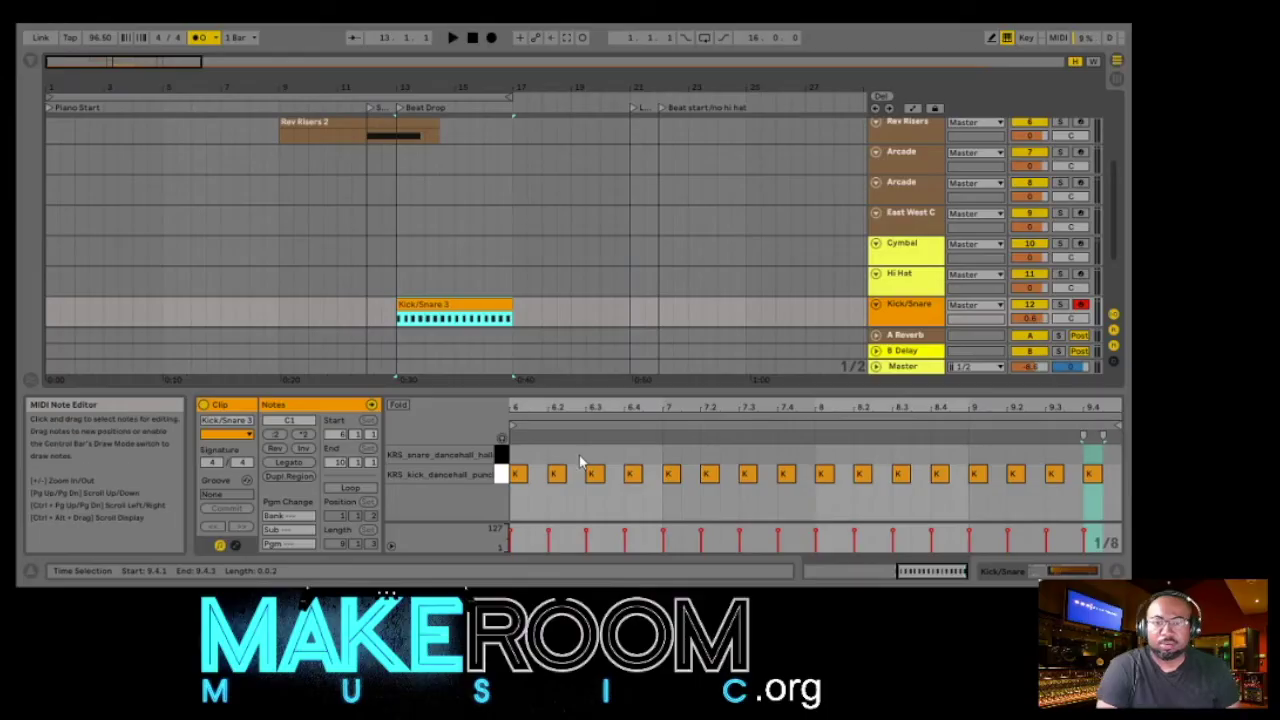
key("space")
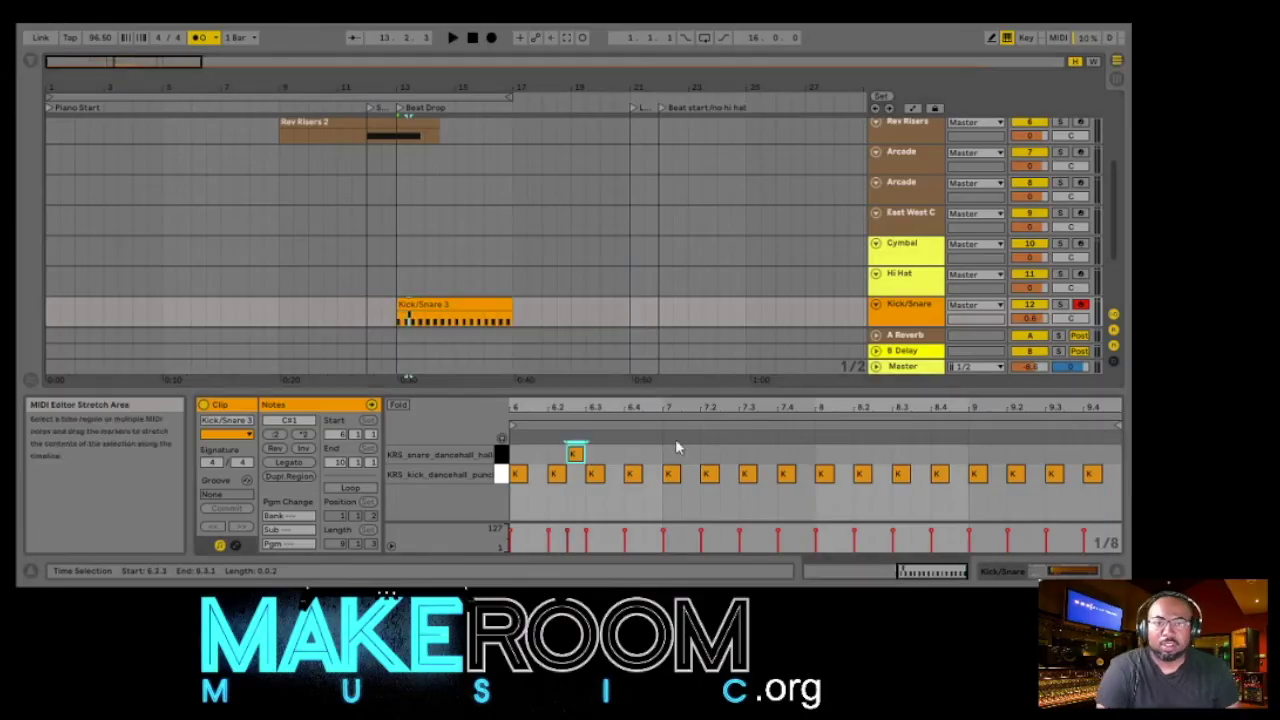
double_click(613, 455)
double_click(556, 455)
double_click(556, 455)
left_click_drag(613, 455, 537, 455)
left_click(390, 103)
left_click(472, 37)
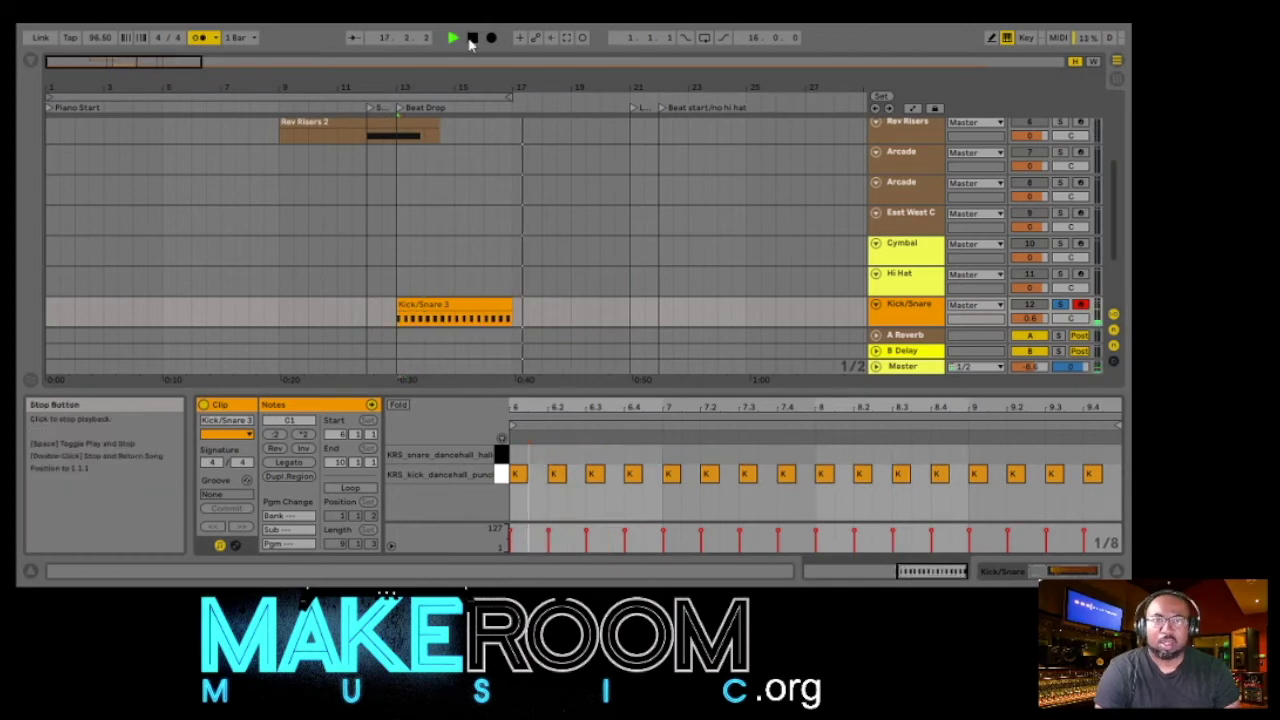
- Place dancehall snares at 1.1.4, 1.2.3, 1.3.4 and 1.4.3 in the first bar of the Kick/Snare clip
scroll(540, 480, "up", 5)
key("space")
double_click(595, 455)
double_click(700, 455)
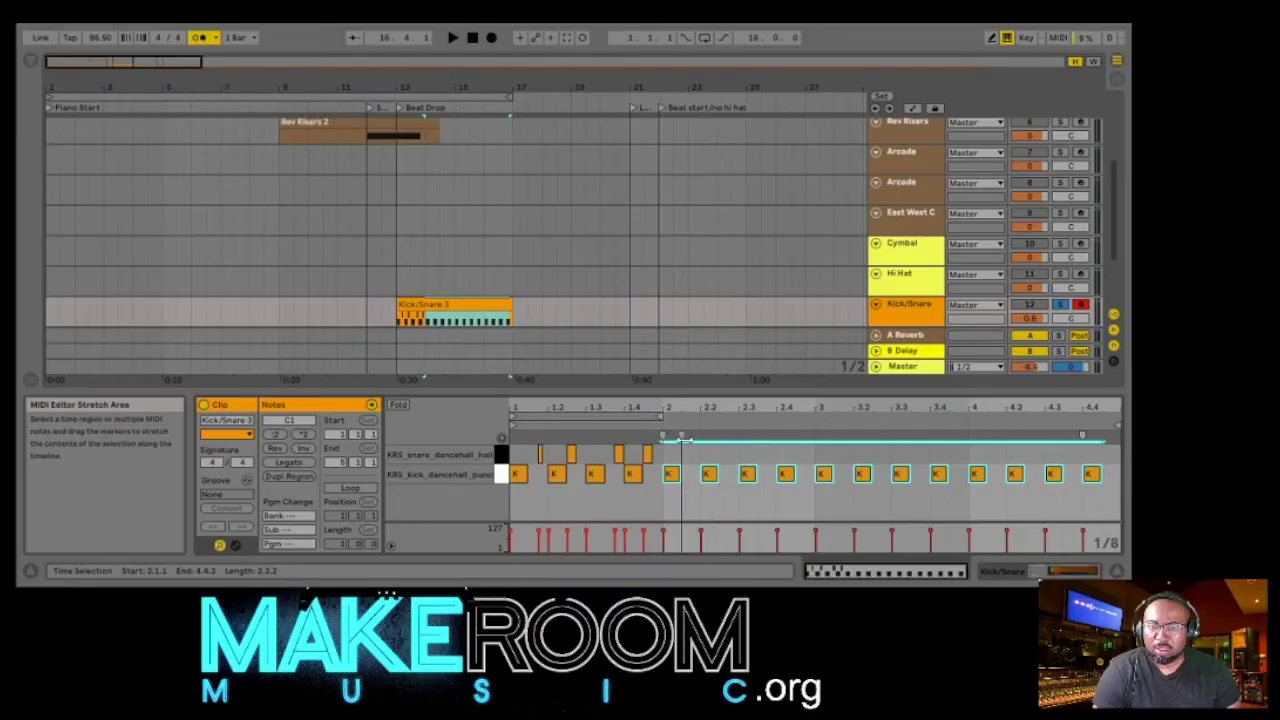
- Shorten the Kick/Snare clip to one bar ending at 2.1.1, and audition it from before the Beat Drop
left_click(732, 246)
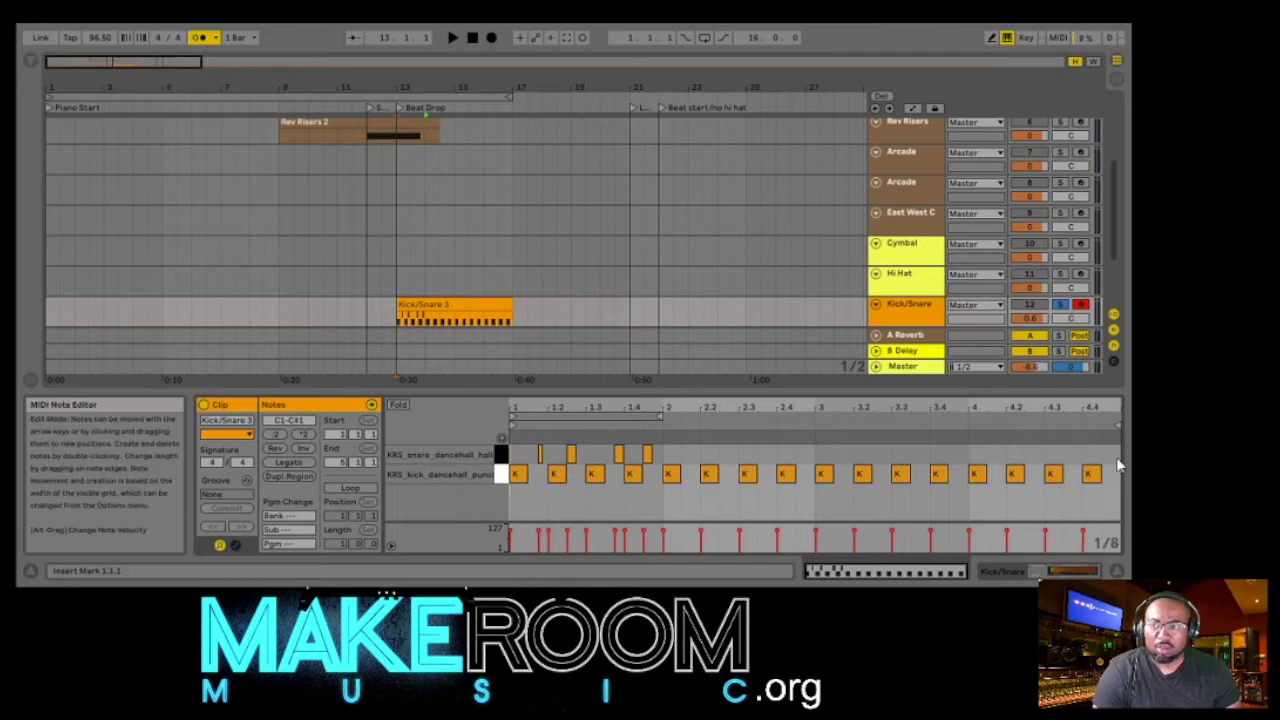
left_click_drag(1115, 425, 666, 440)
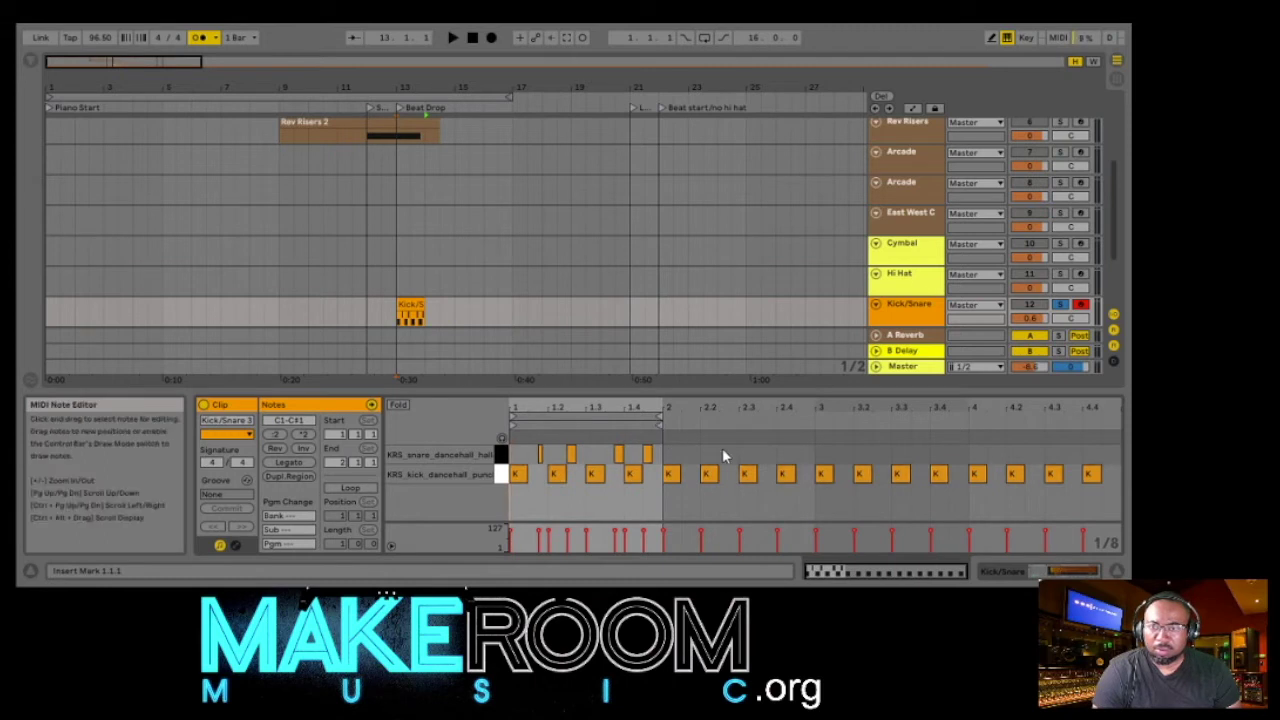
key("z")
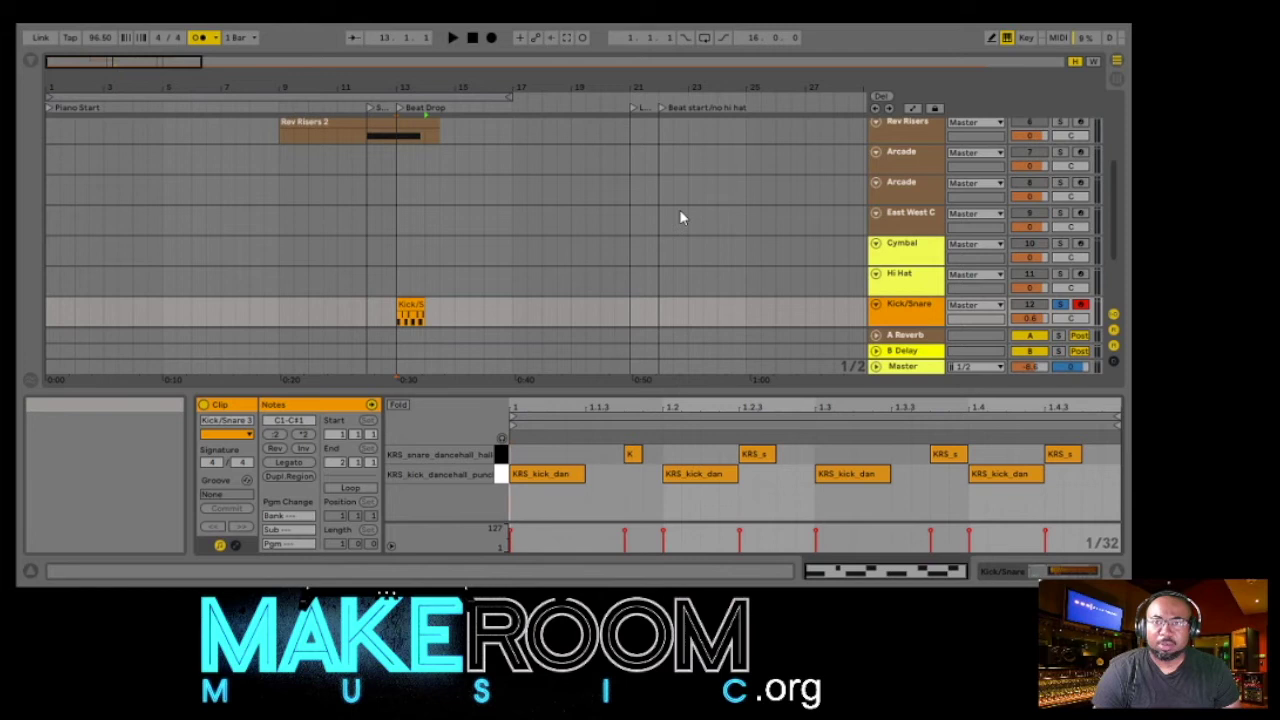
left_click(606, 495)
left_click(352, 107)
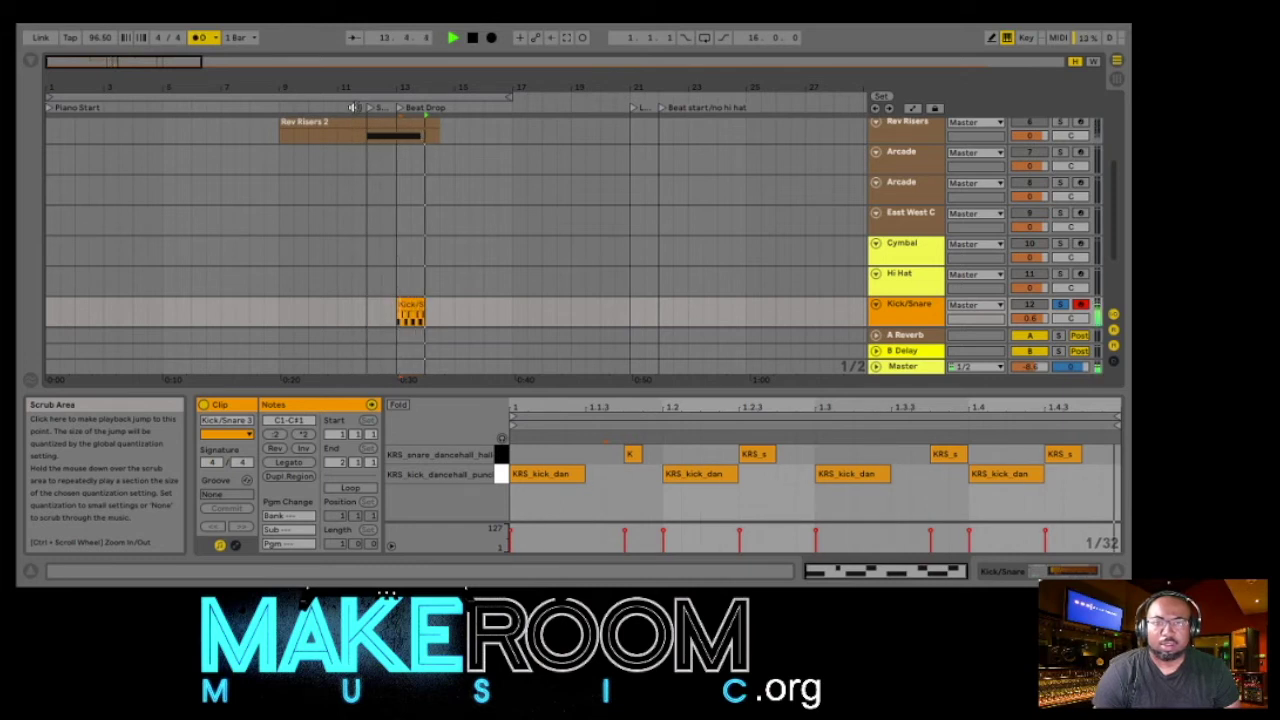
- Duplicate the one-bar Kick/Snare clip twice so the pattern covers bars 13 to 15, undoing any stray paste
mouse_move(337, 77)
left_mouse_down()
mouse_move(337, 115)
mouse_move(341, 70)
left_mouse_up()
left_click(402, 301)
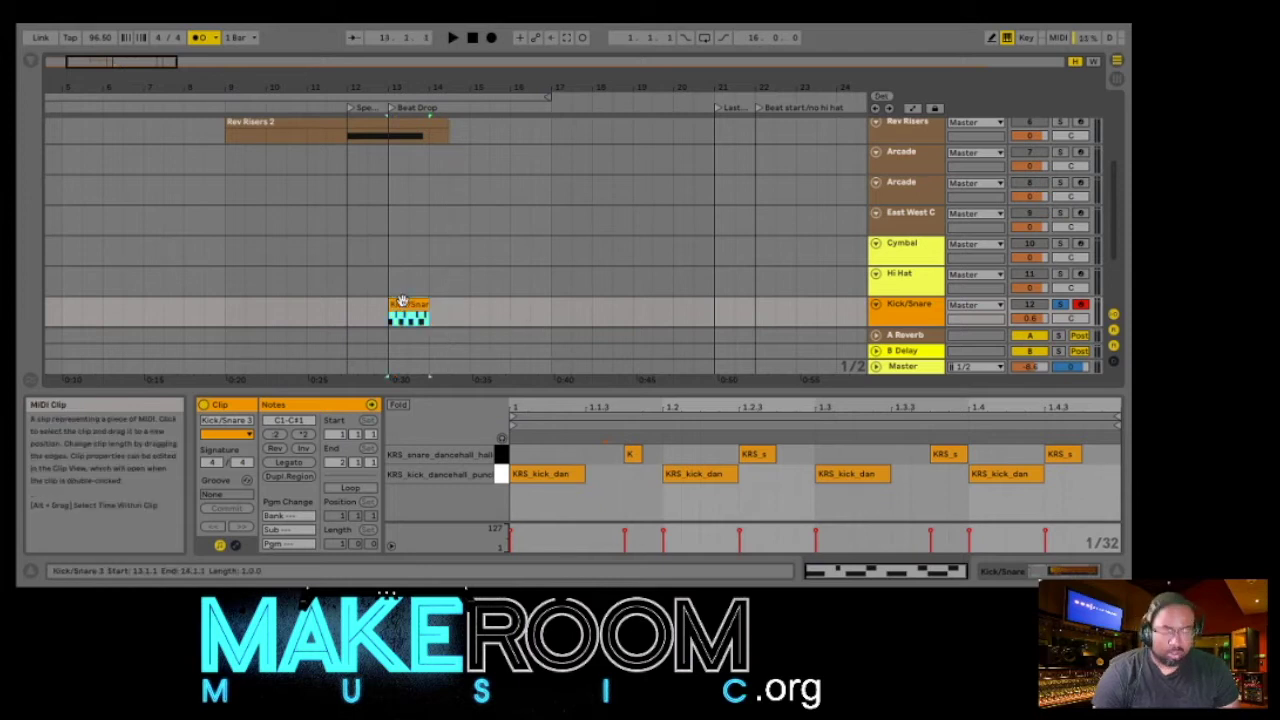
key("ctrl+d")
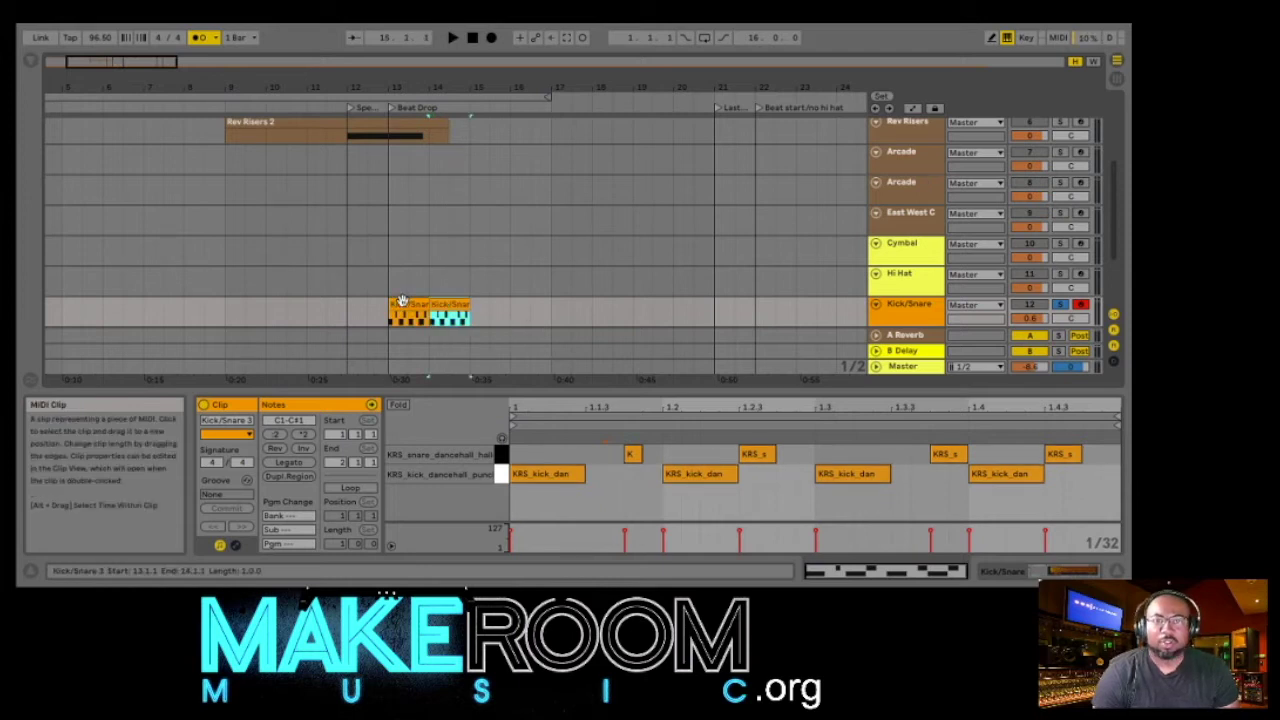
key("ctrl+d")
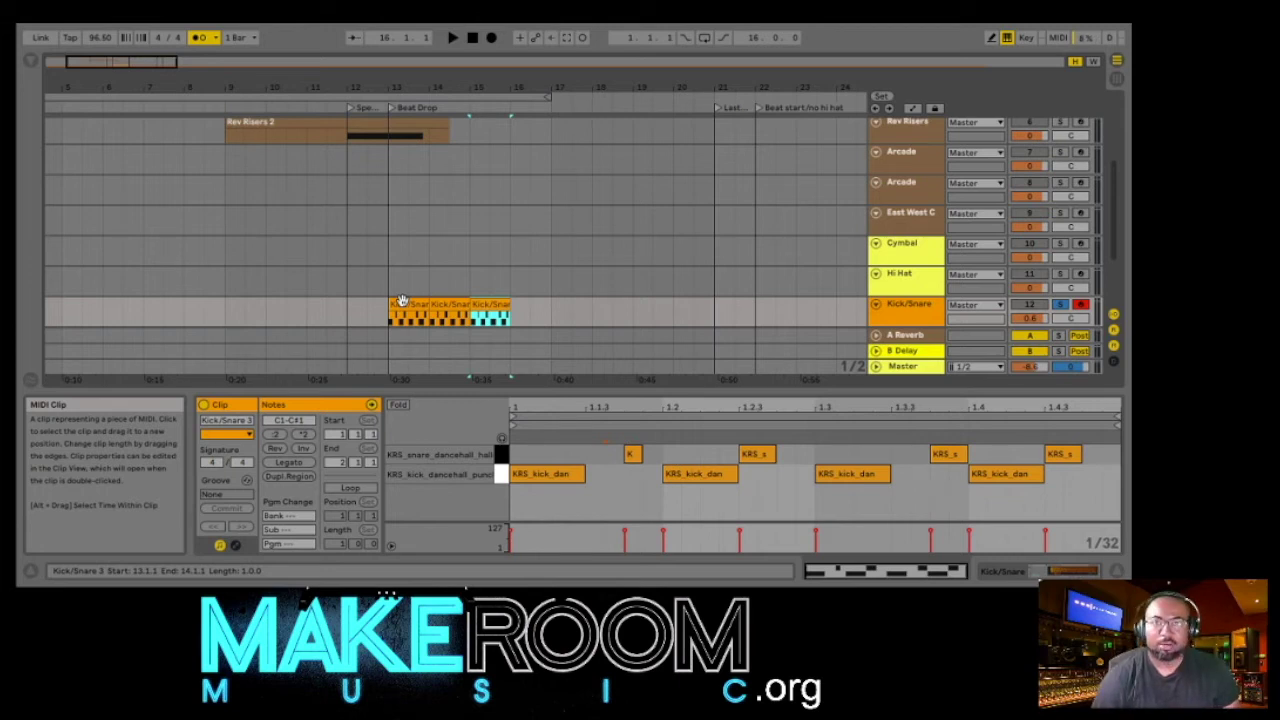
key("ctrl+v")
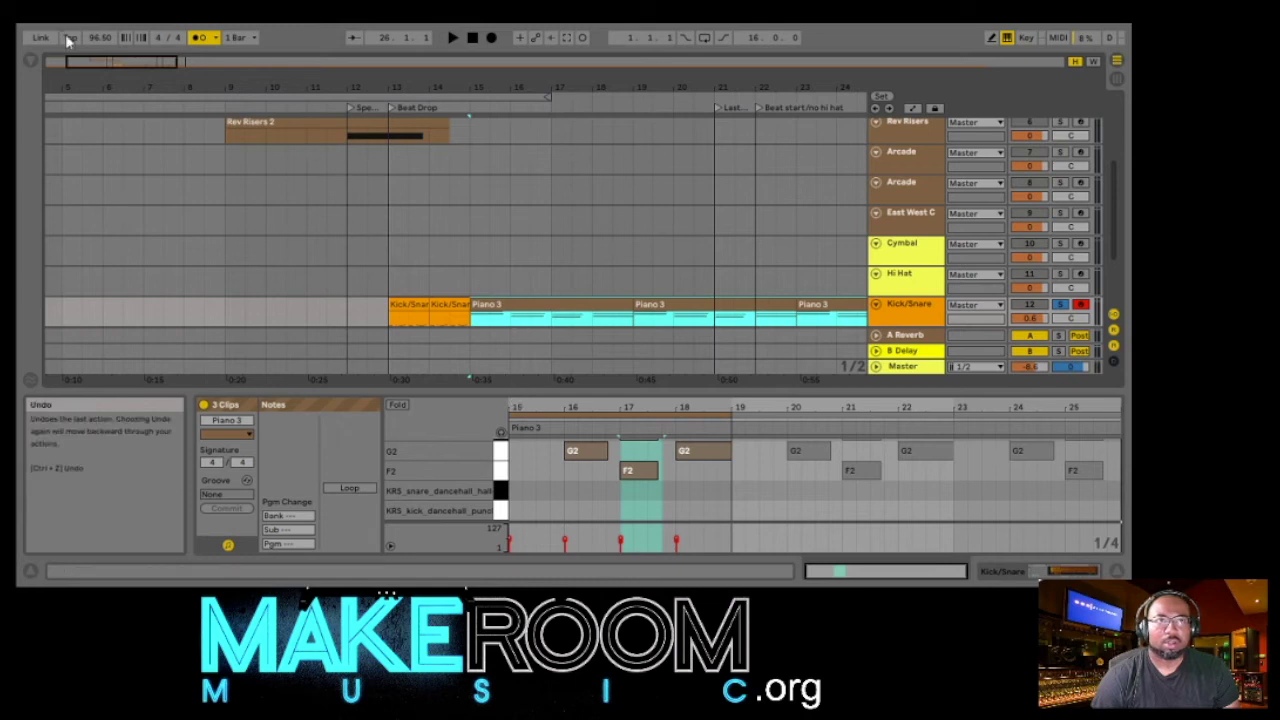
key("ctrl+z")
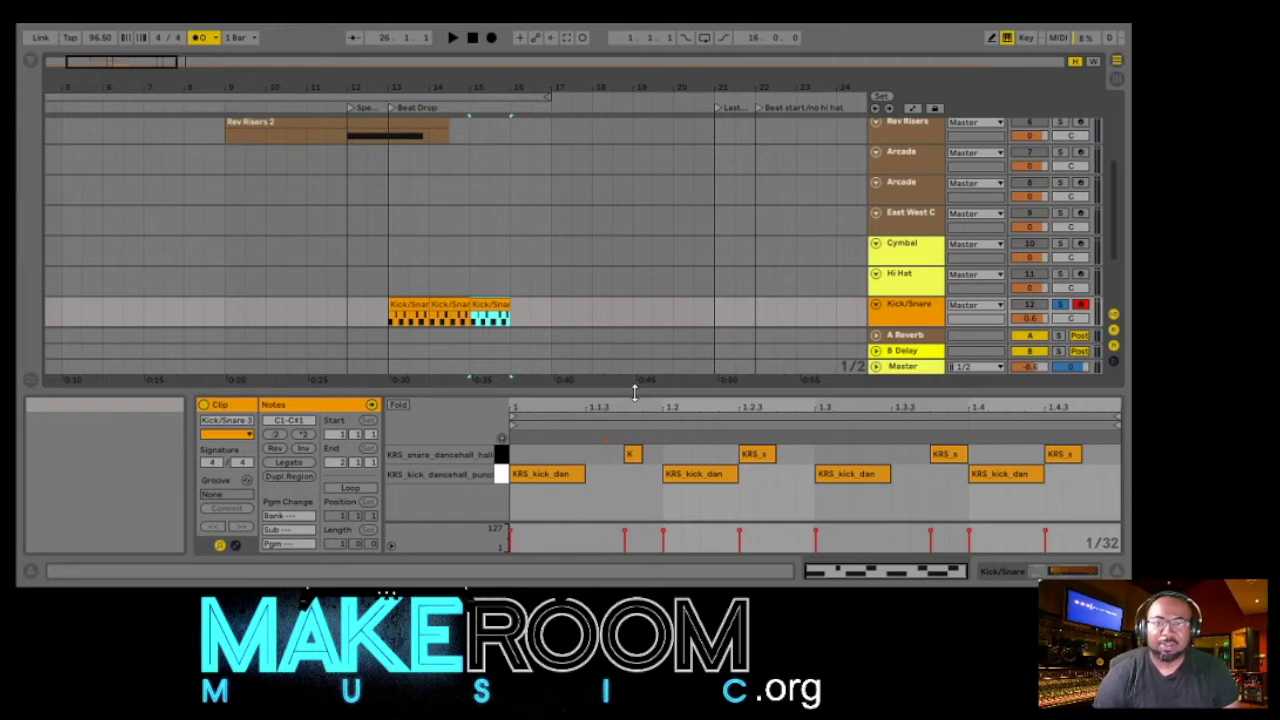
- Unsolo the Kick/Snare track and collapse the clip detail view to show the lower arrangement tracks
left_click_drag(634, 392, 637, 497)
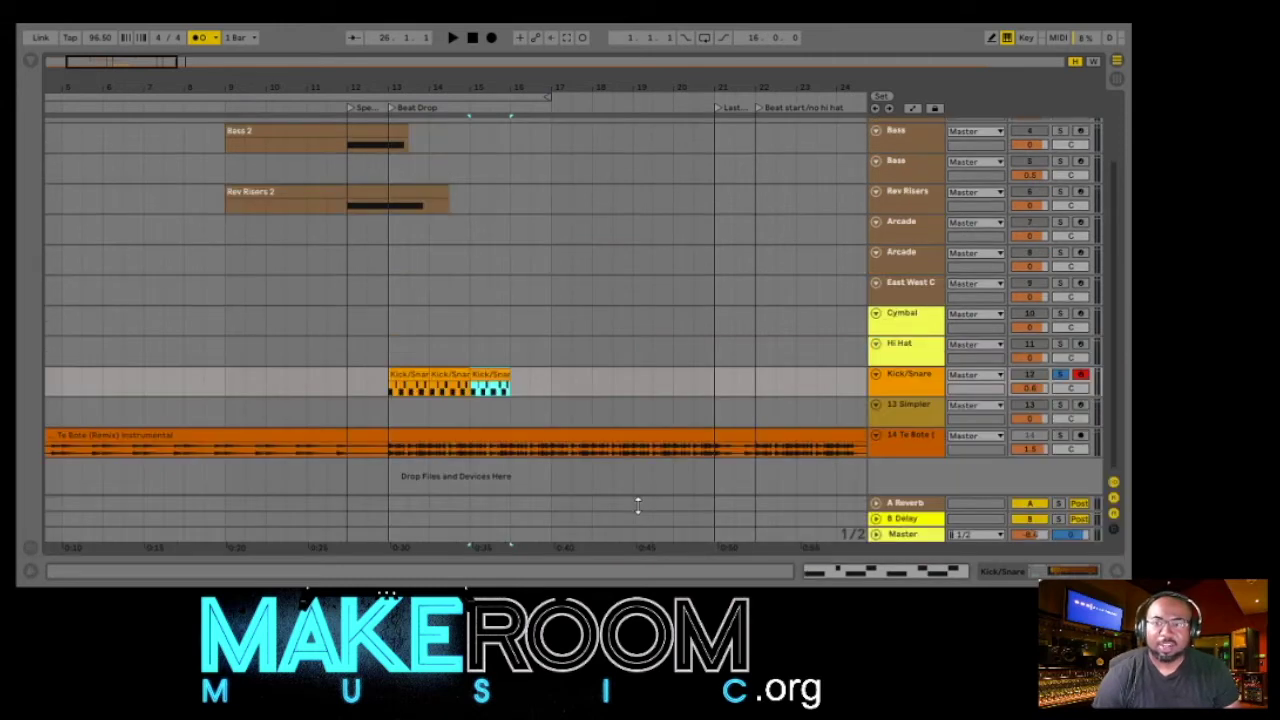
left_click(646, 462)
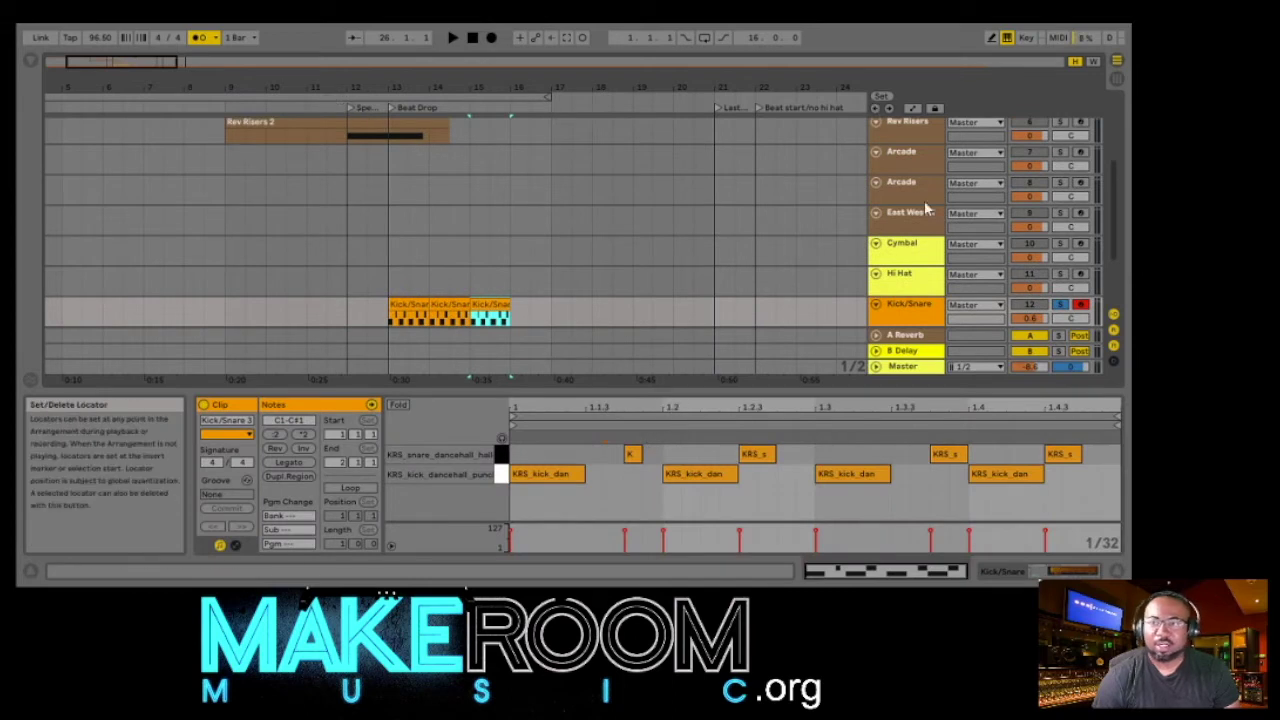
left_click(1058, 306)
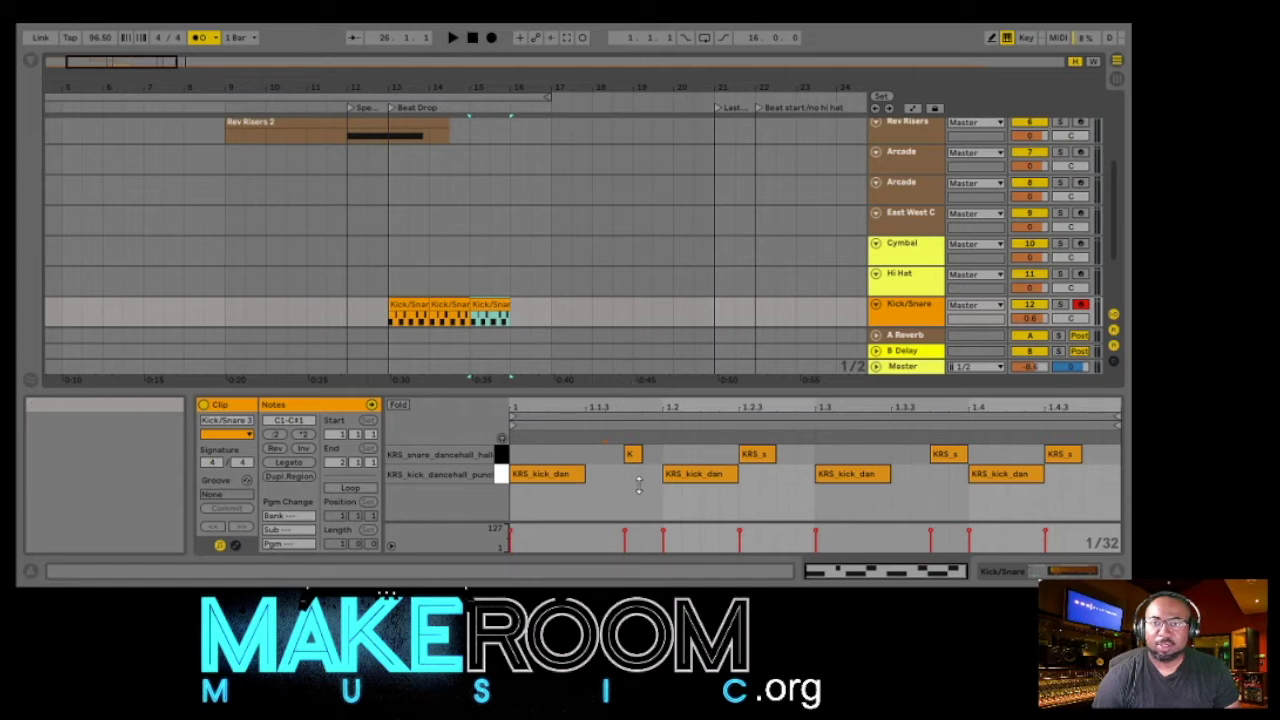
left_click_drag(638, 483, 640, 505)
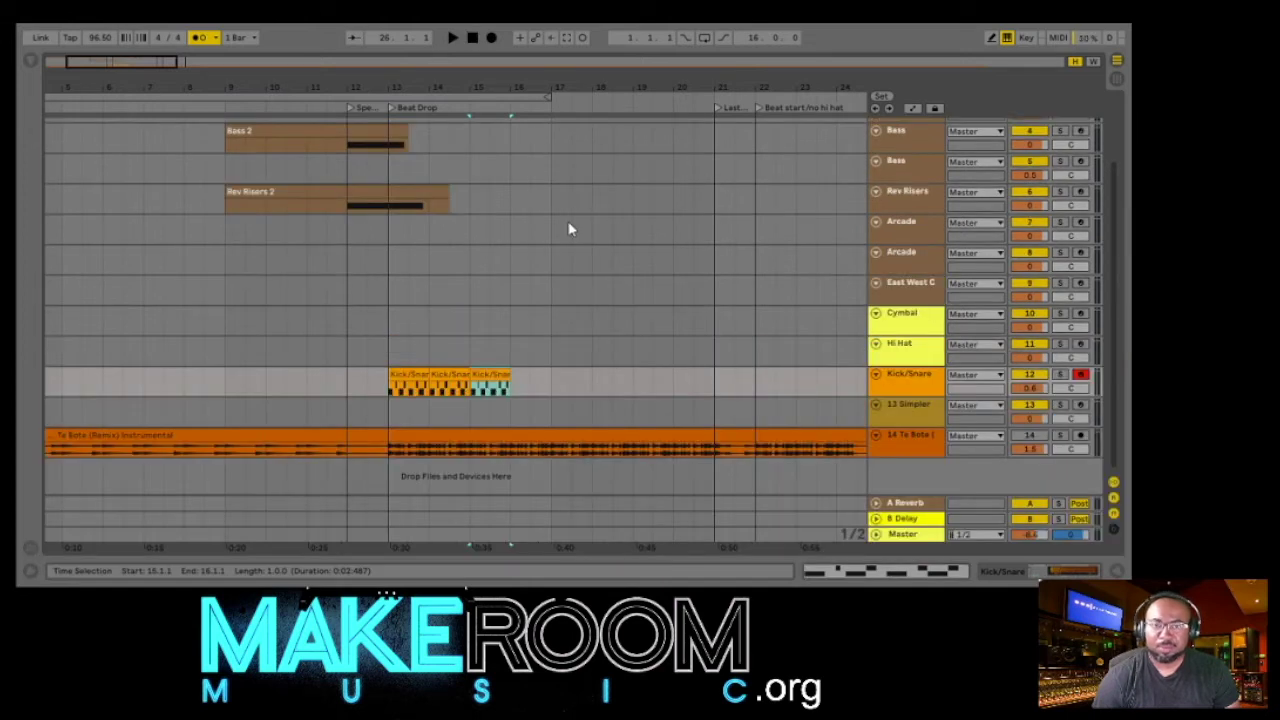
- Arm the Hi Hat track, check its 808 Core Kit, and set the track's insert point at 13.1.1
left_click(924, 360)
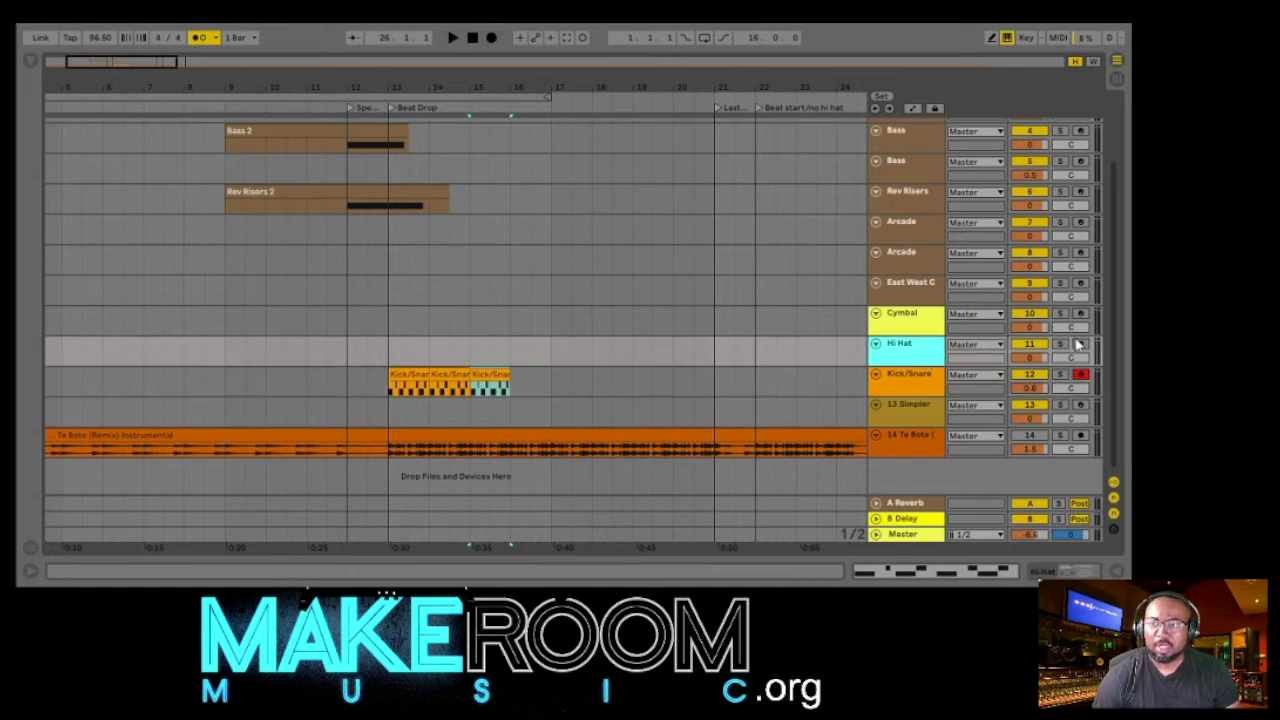
left_click(1080, 344)
double_click(917, 347)
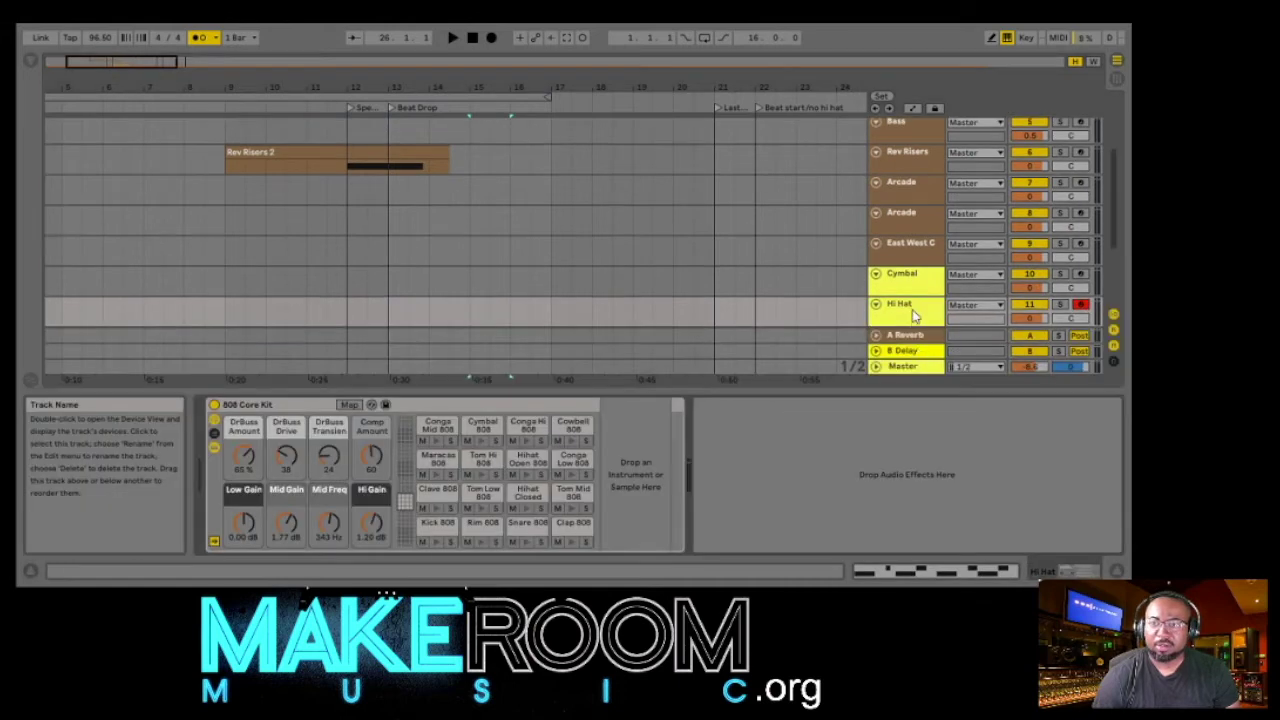
left_click(912, 314)
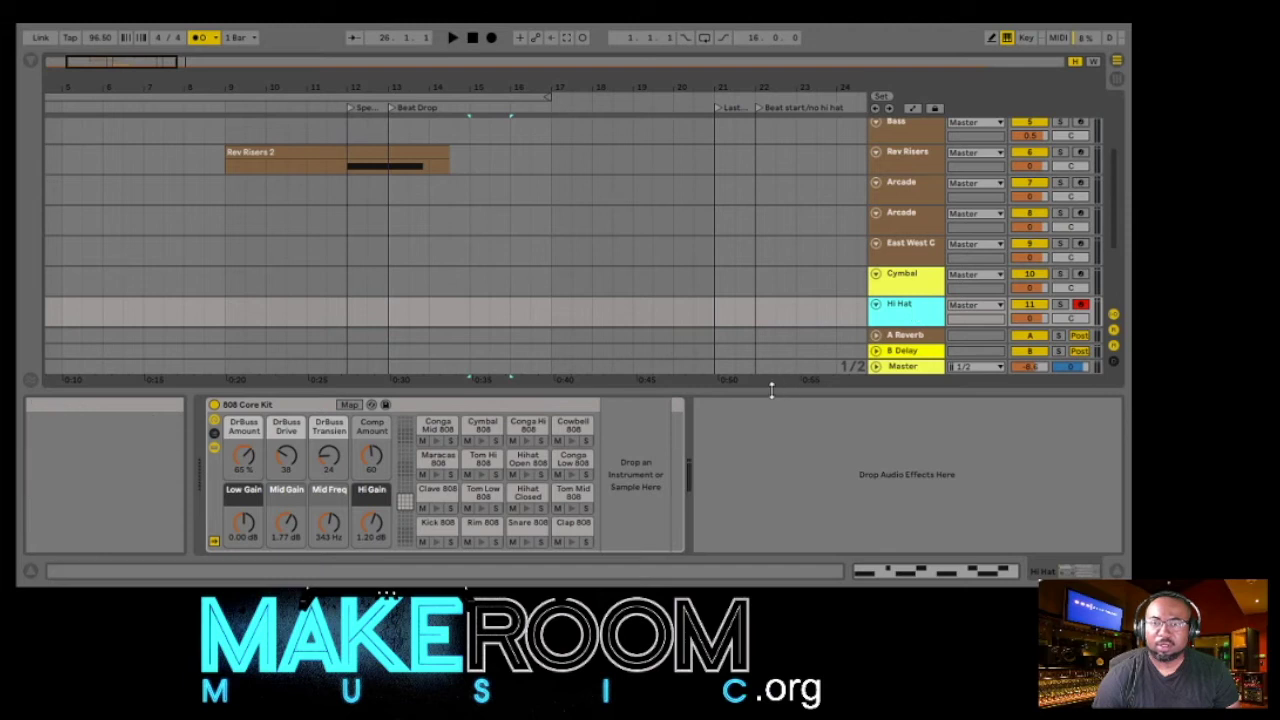
left_click_drag(766, 391, 754, 514)
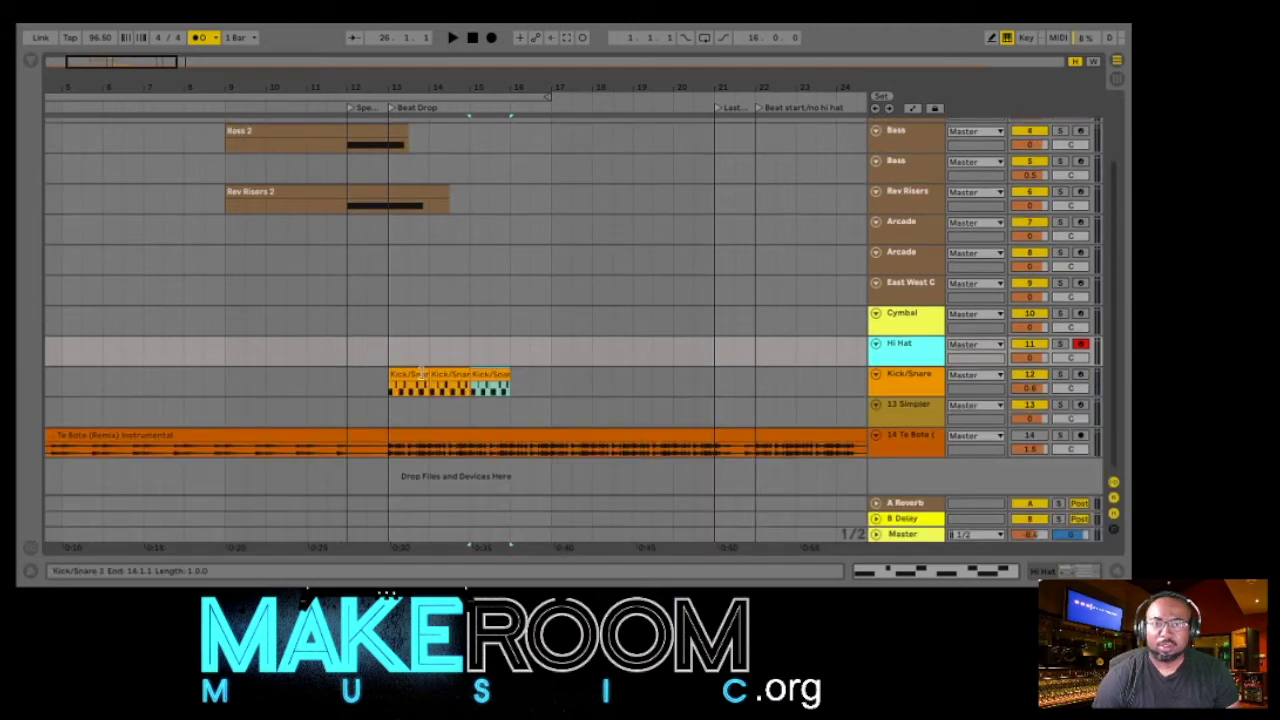
left_click_drag(388, 360, 425, 365)
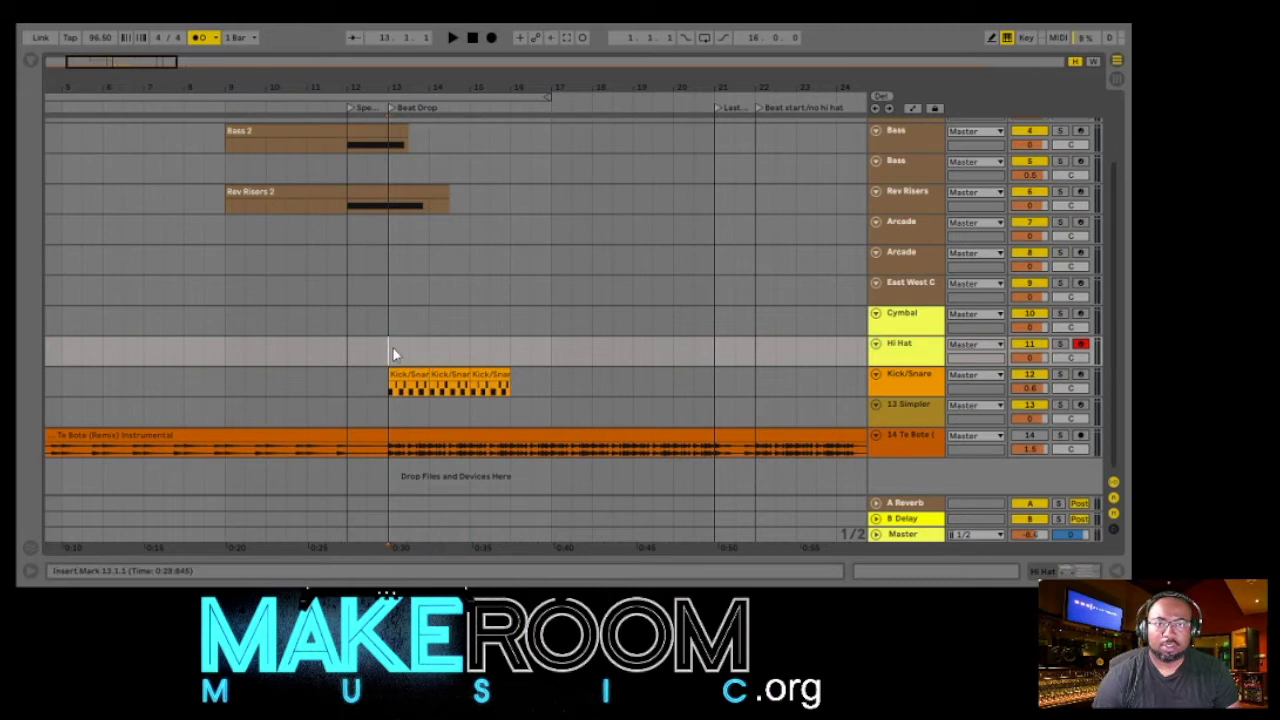
- Insert a MIDI clip at bar 13 on the Hi Hat track and extend it to one bar
key("ctrl+shift+m")
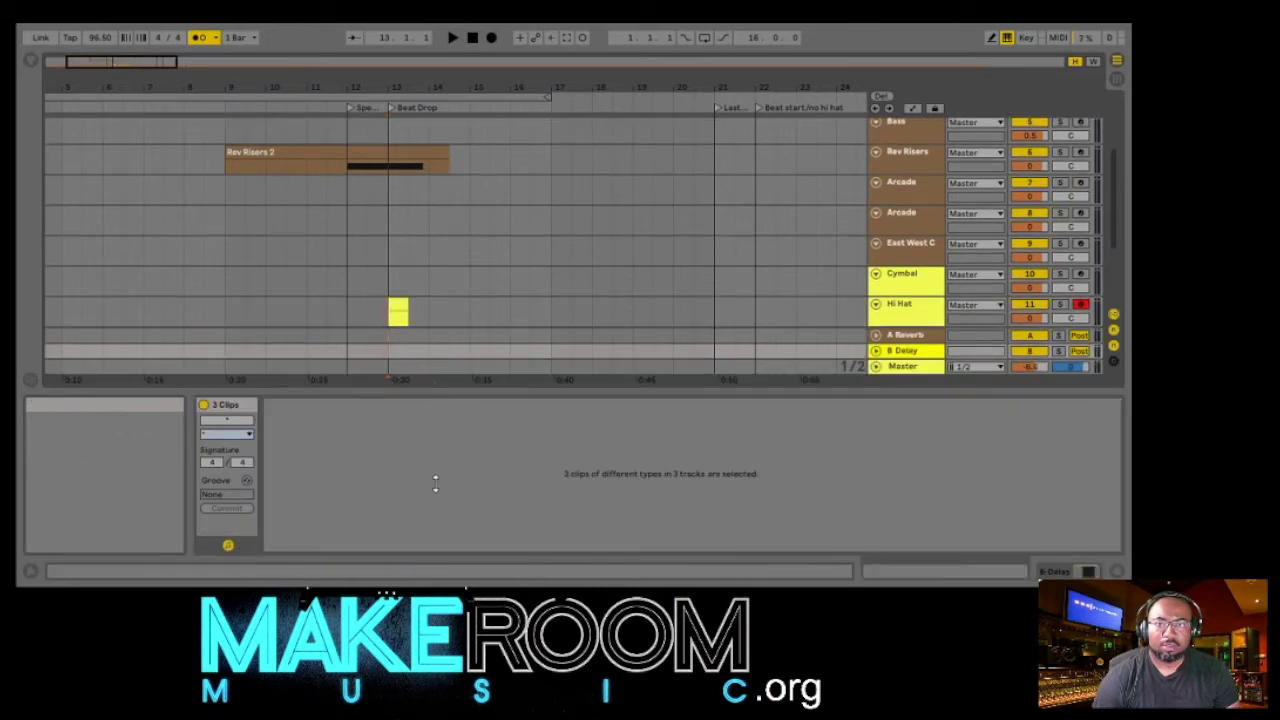
left_click_drag(435, 484, 434, 514)
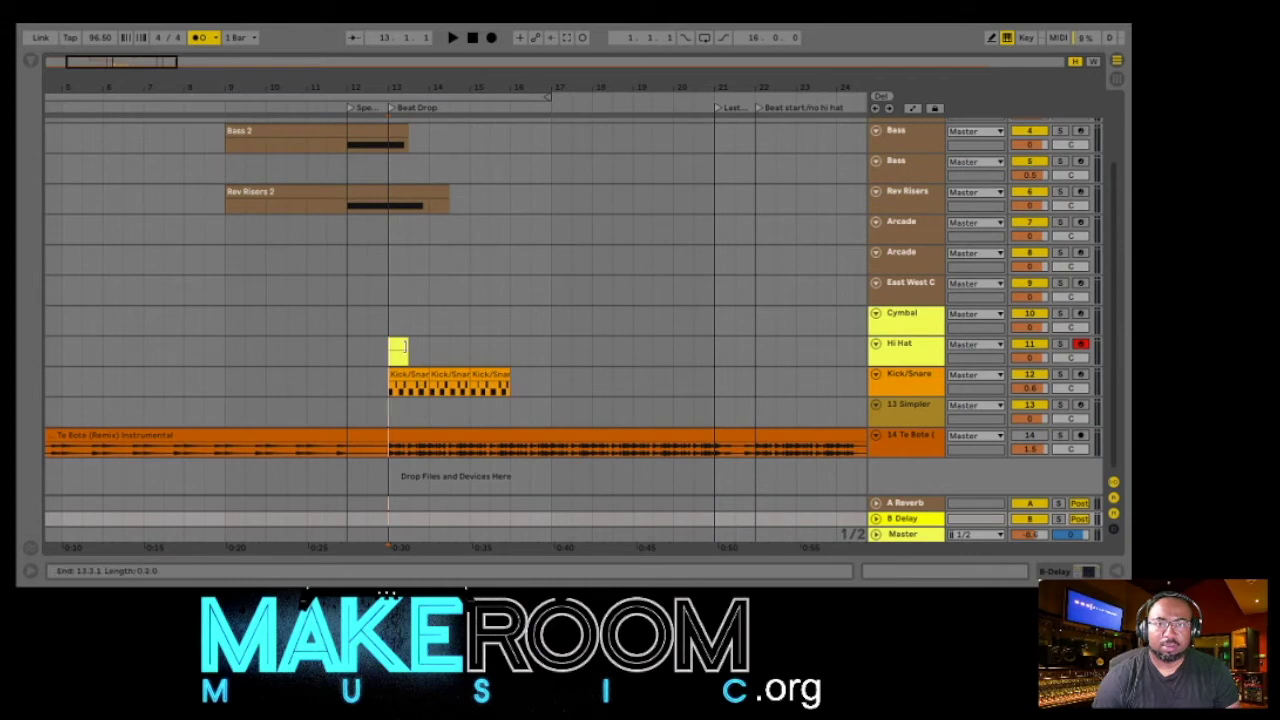
left_click_drag(409, 352, 429, 350)
- Open the new Hi Hat clip in an enlarged note editor with the Hihat Closed 808 row in view
double_click(409, 345)
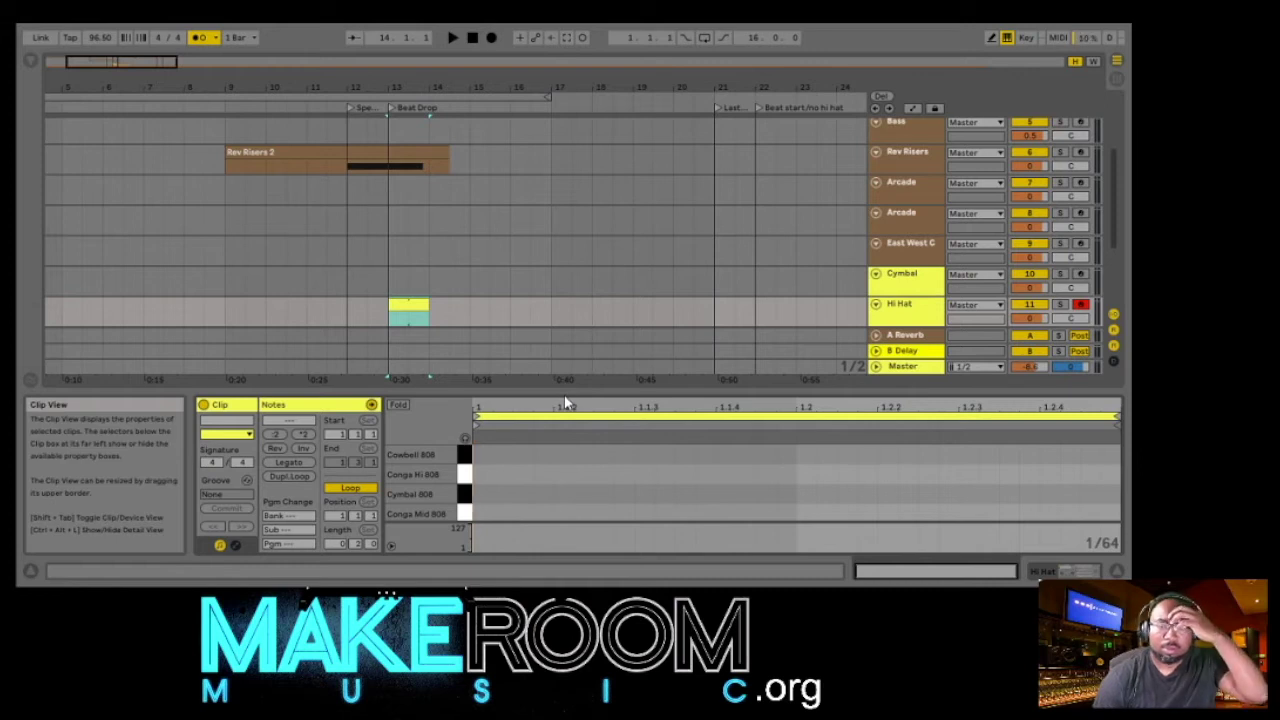
left_click_drag(600, 392, 613, 315)
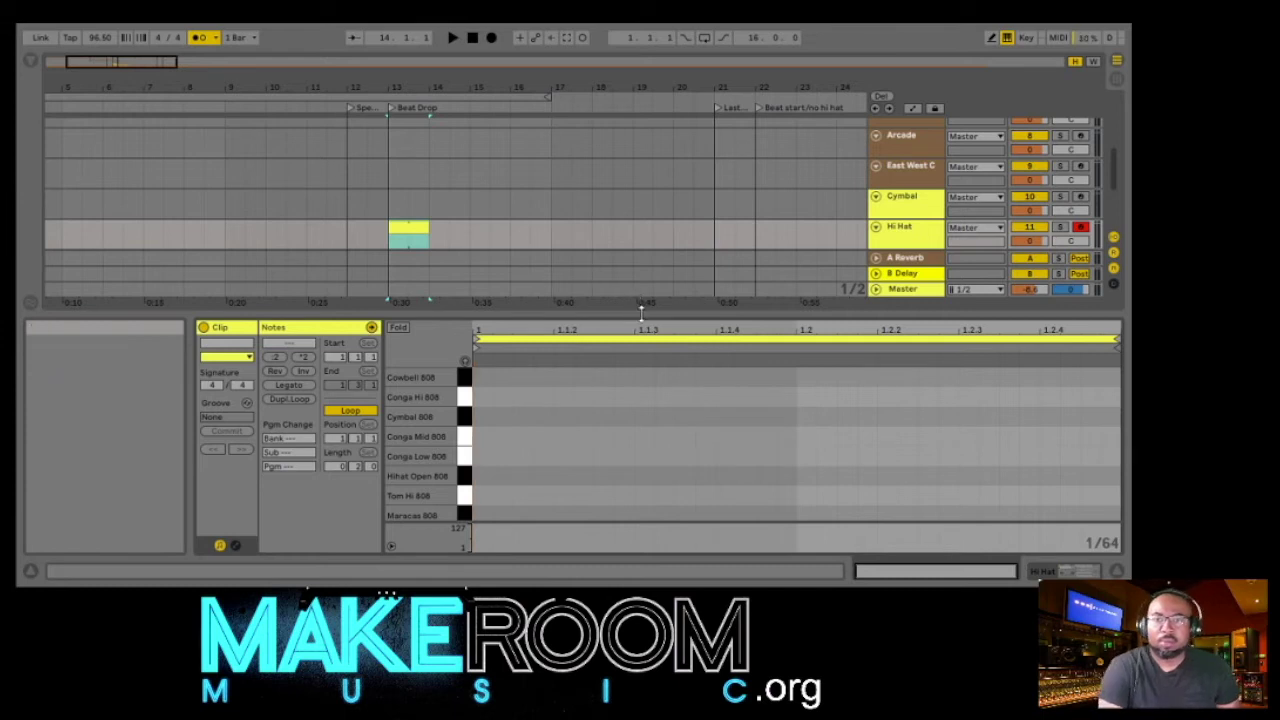
left_click_drag(641, 312, 646, 277)
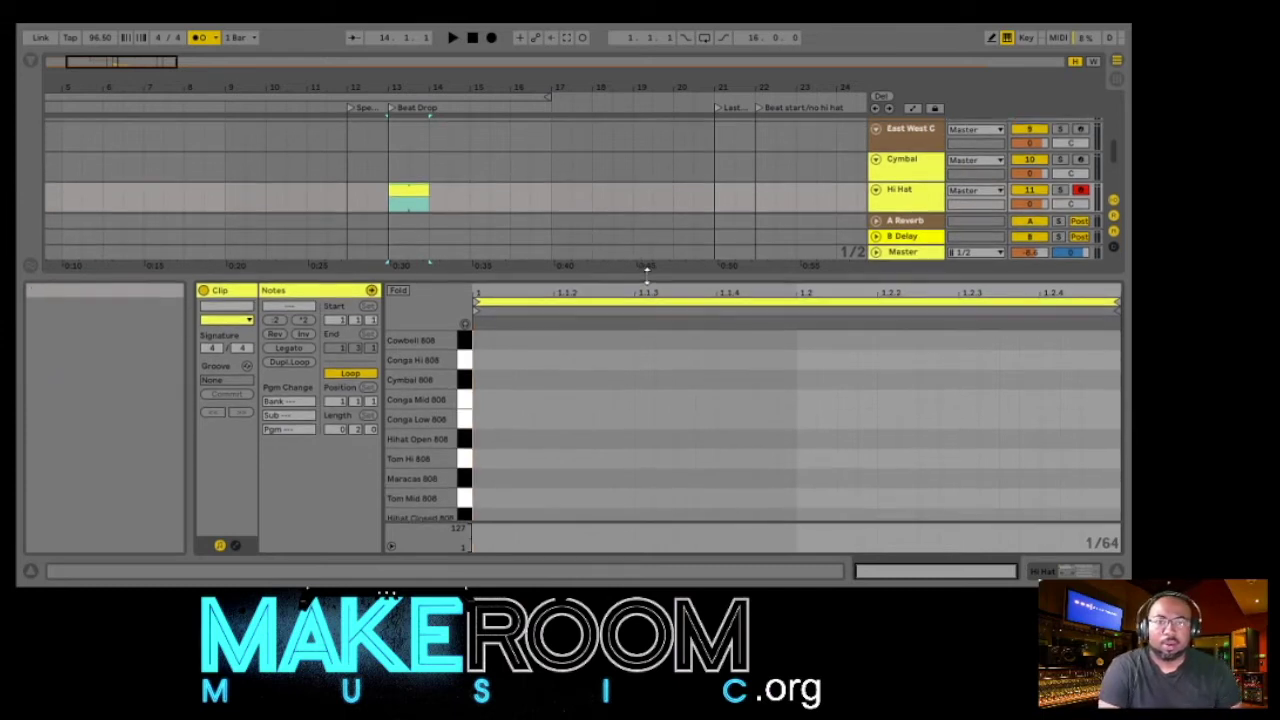
scroll(418, 360, "down", 3)
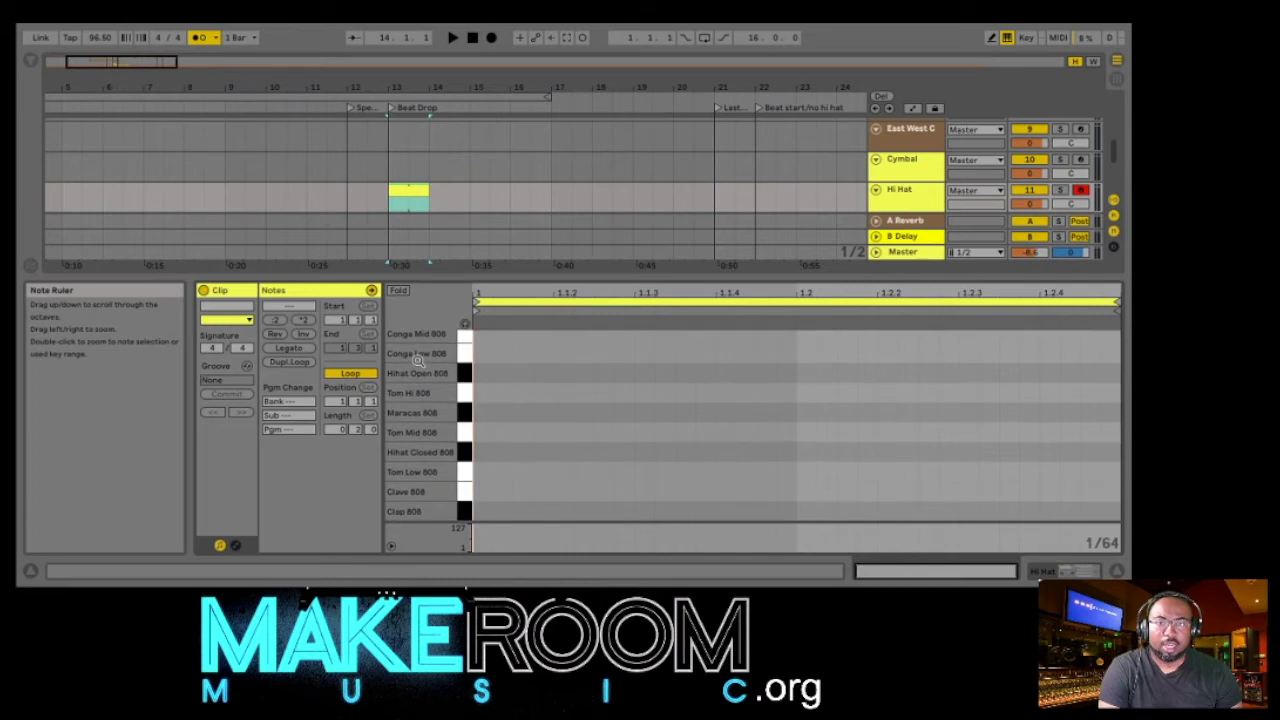
scroll(418, 405, "down", 3)
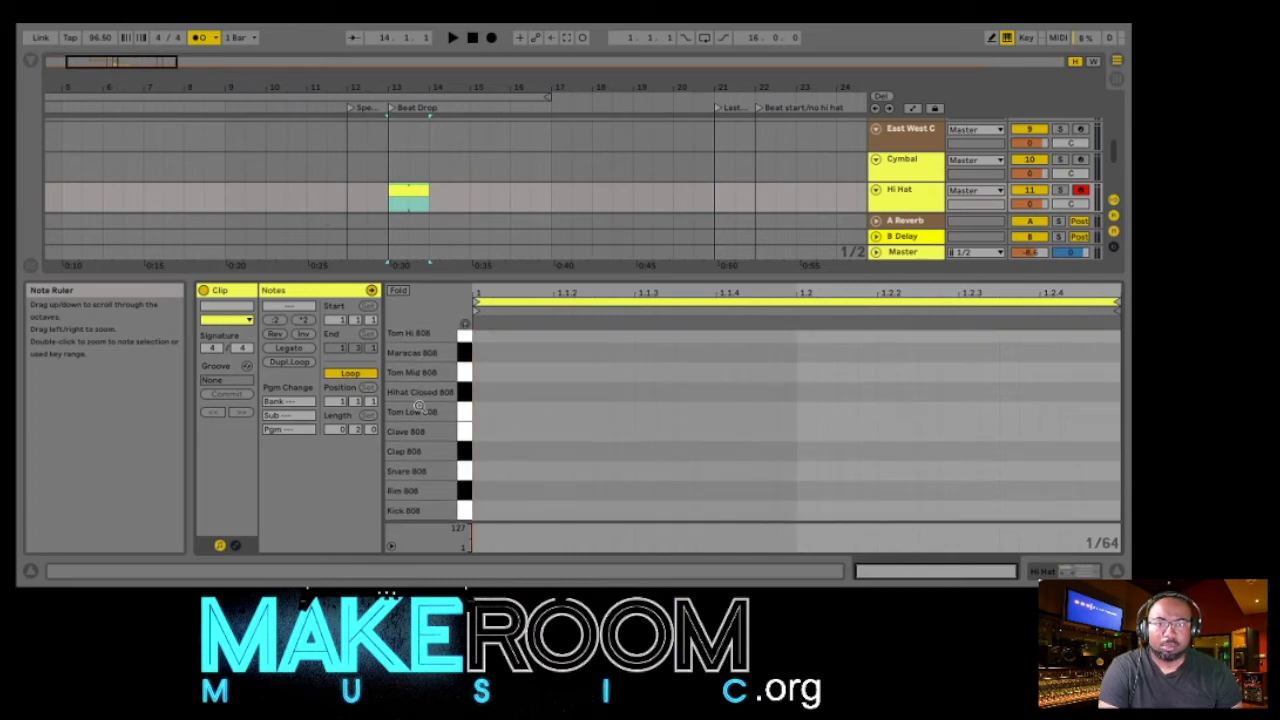
scroll(426, 452, "up", 3)
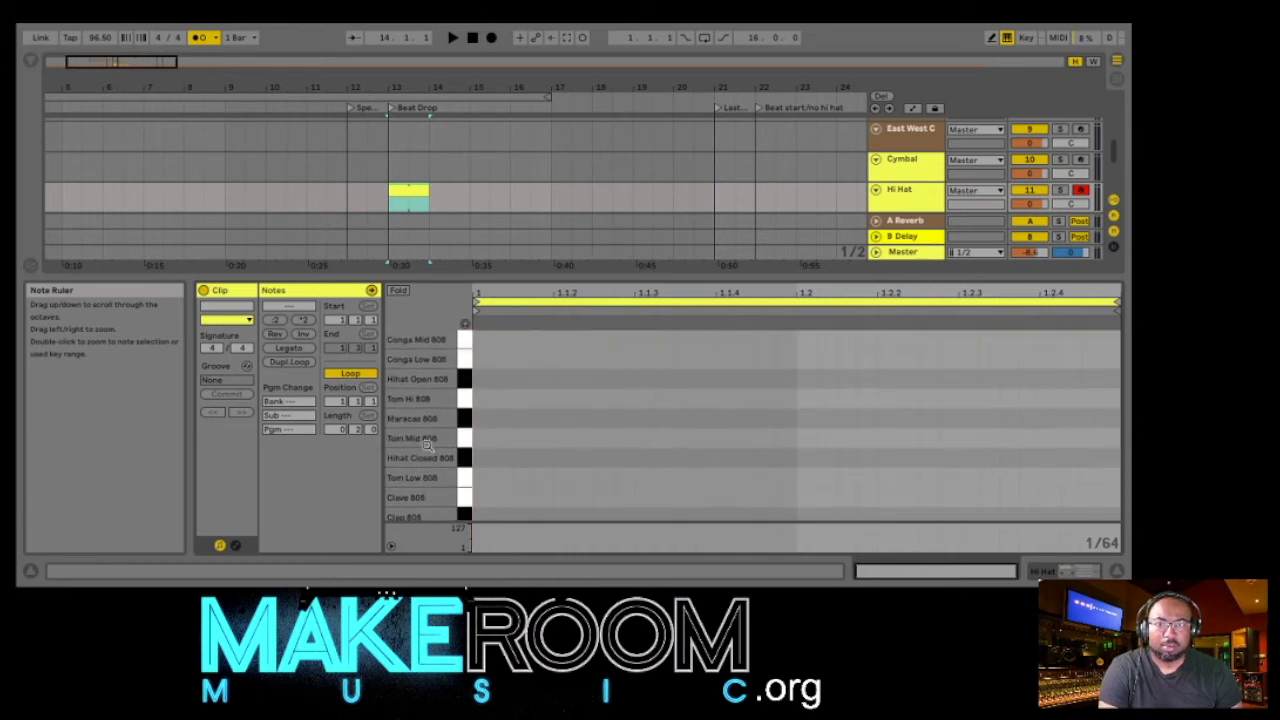
- Enter eight Hihat Closed 808 notes at 1/32 spacing across the first beat, starting at 1.1.1
left_click(484, 458)
double_click(520, 458)
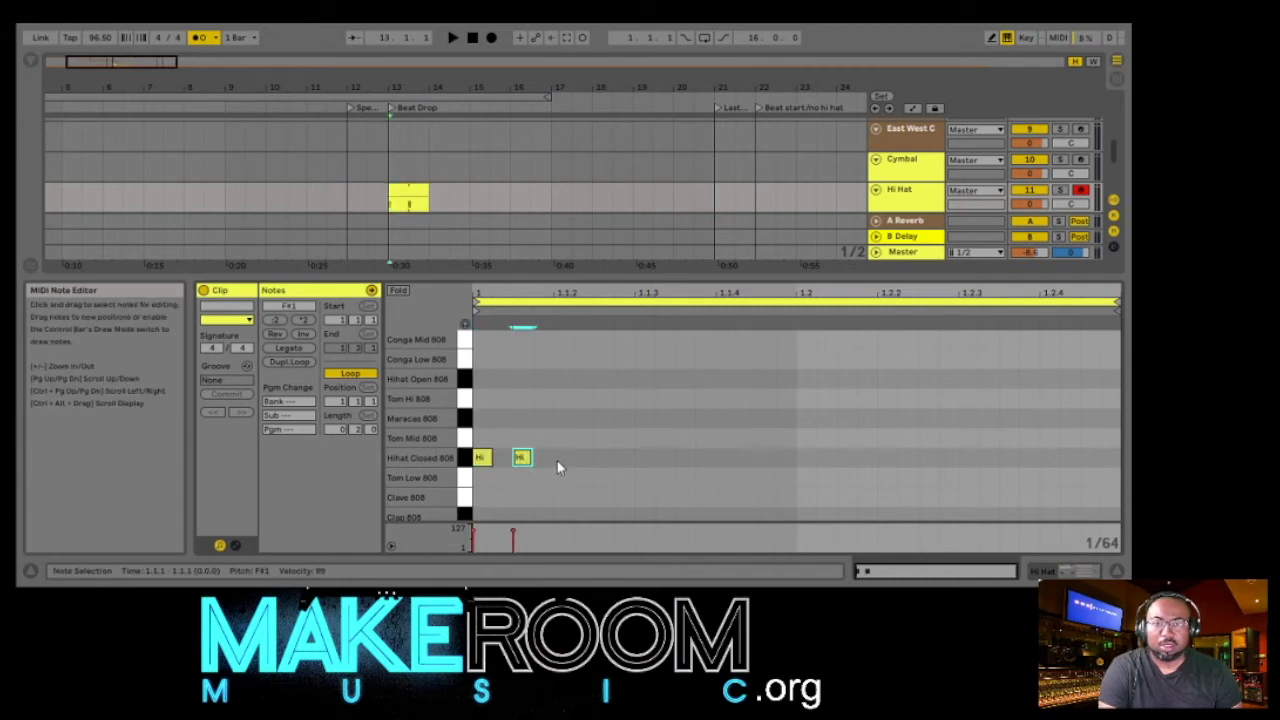
double_click(564, 458)
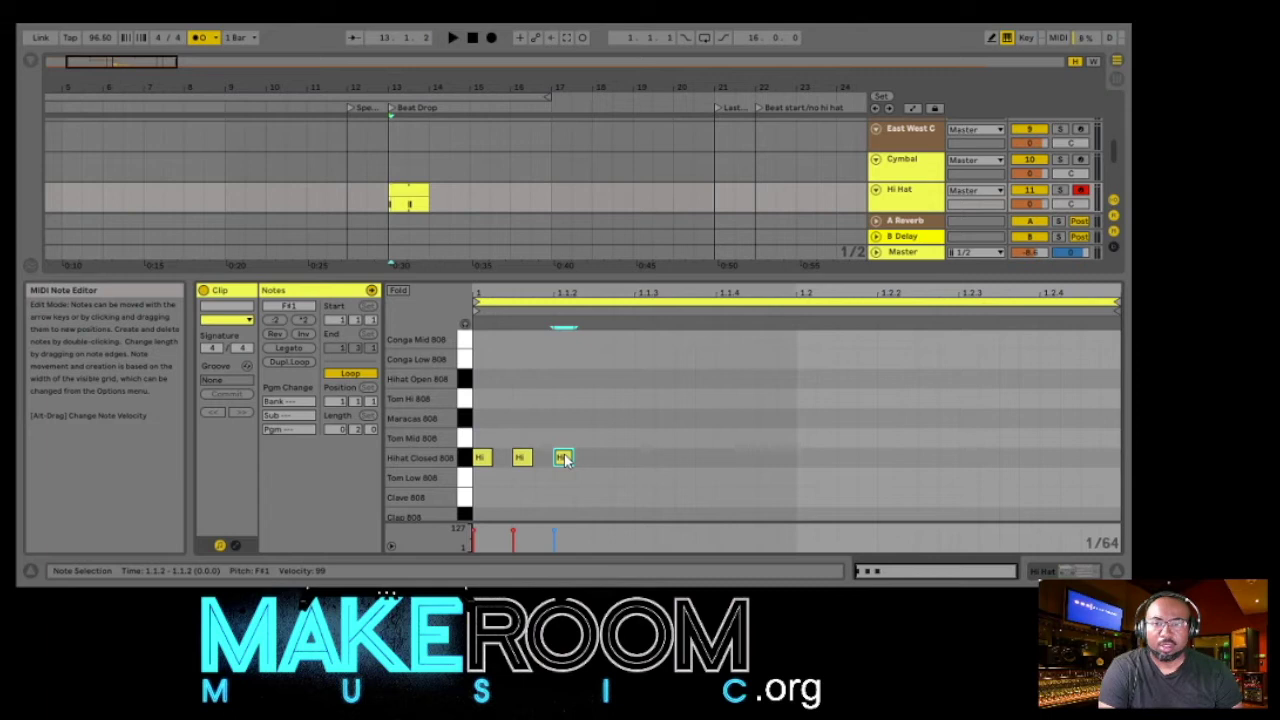
left_click(602, 459)
double_click(602, 458)
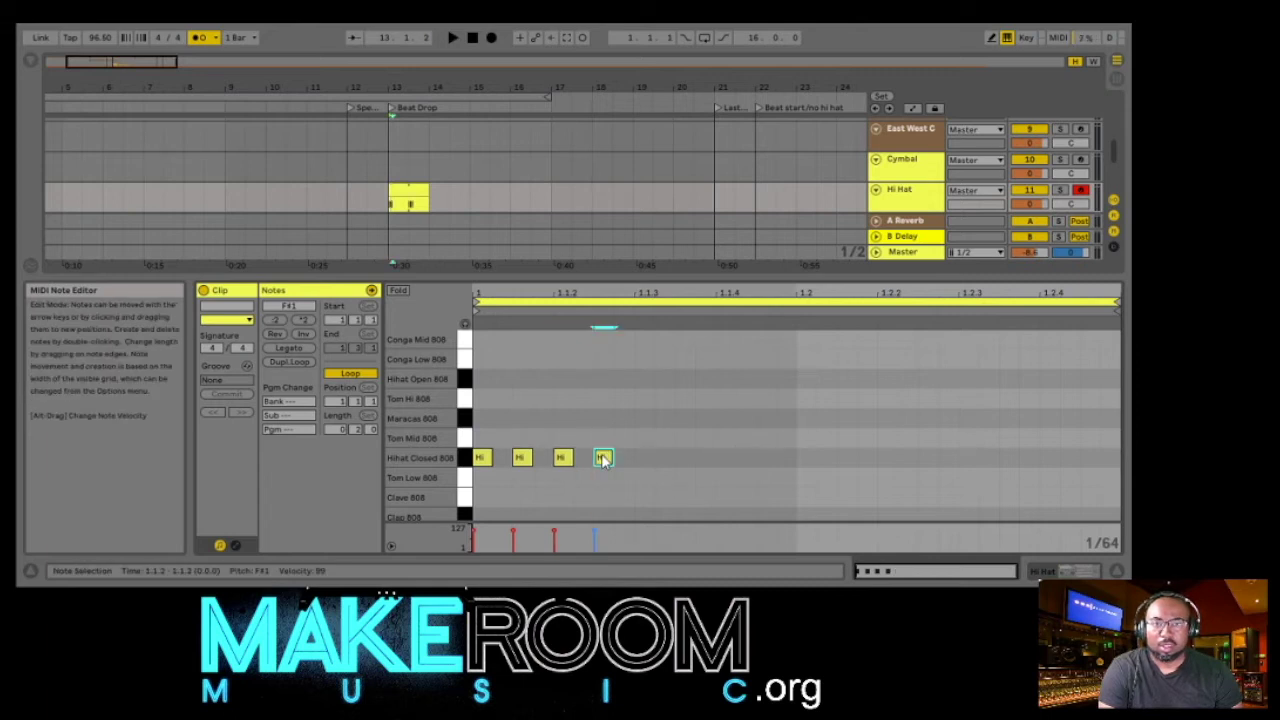
double_click(651, 460)
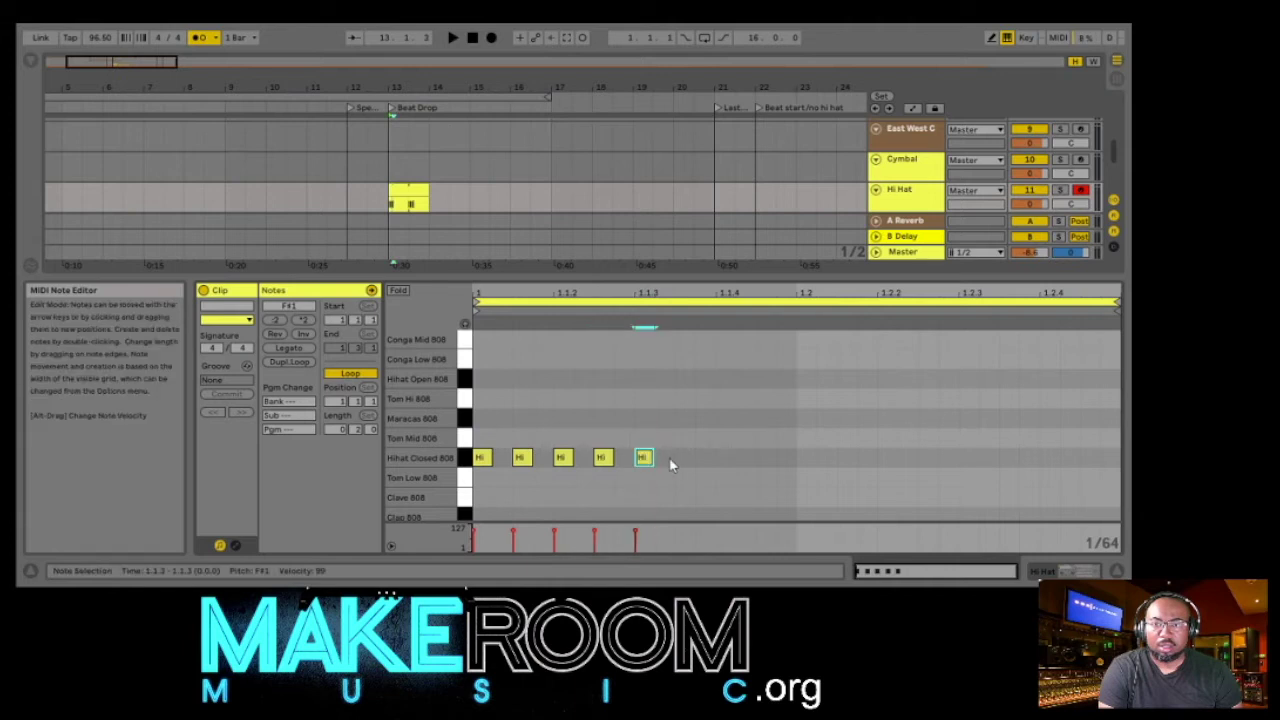
double_click(683, 458)
left_click(722, 457)
double_click(722, 457)
left_click(767, 460)
double_click(766, 458)
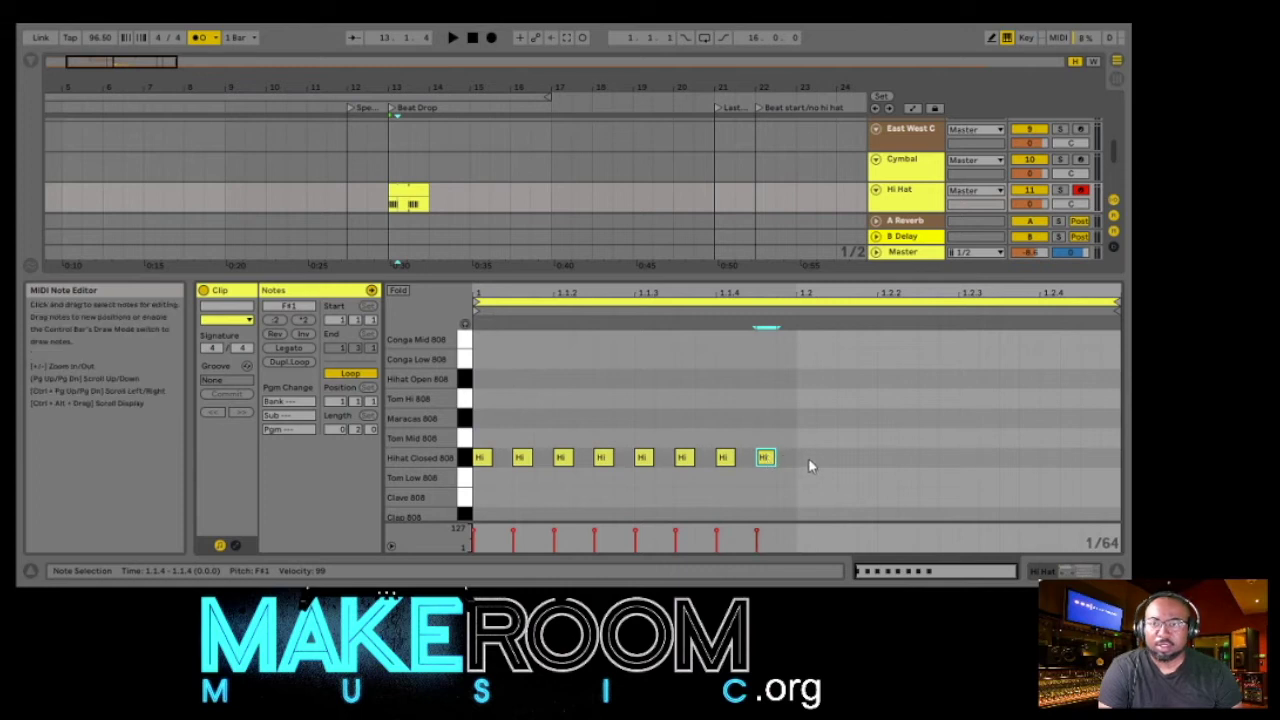
- Add five unevenly spaced Hihat Closed 808 notes across the second beat and audition the pattern from before the Beat Drop
double_click(845, 457)
left_click(897, 457)
double_click(895, 457)
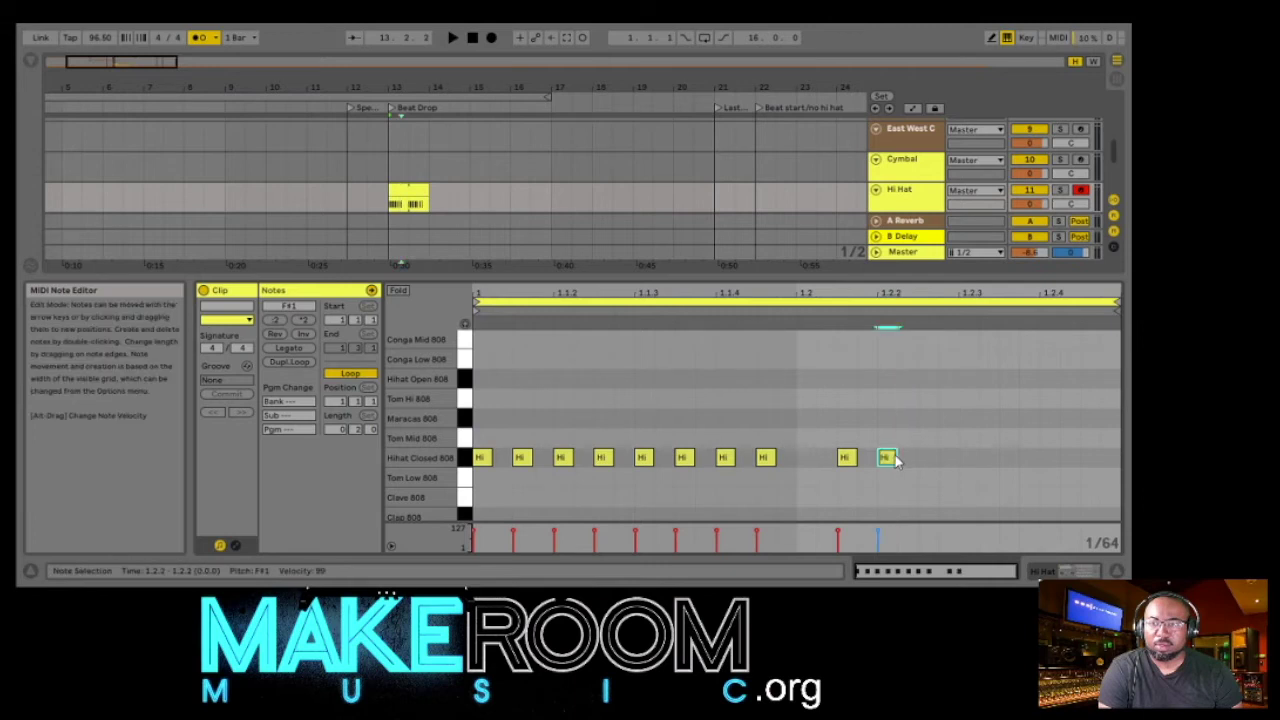
double_click(947, 458)
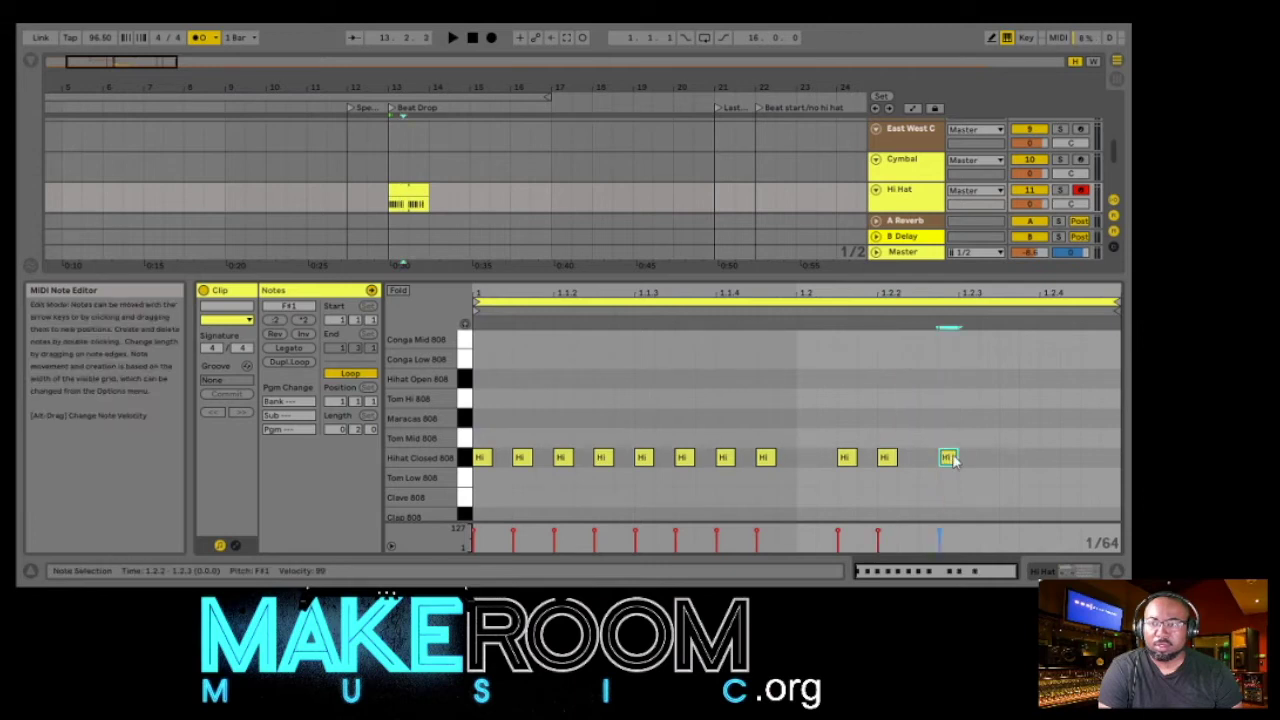
double_click(1004, 457)
double_click(1066, 457)
left_click(330, 107)
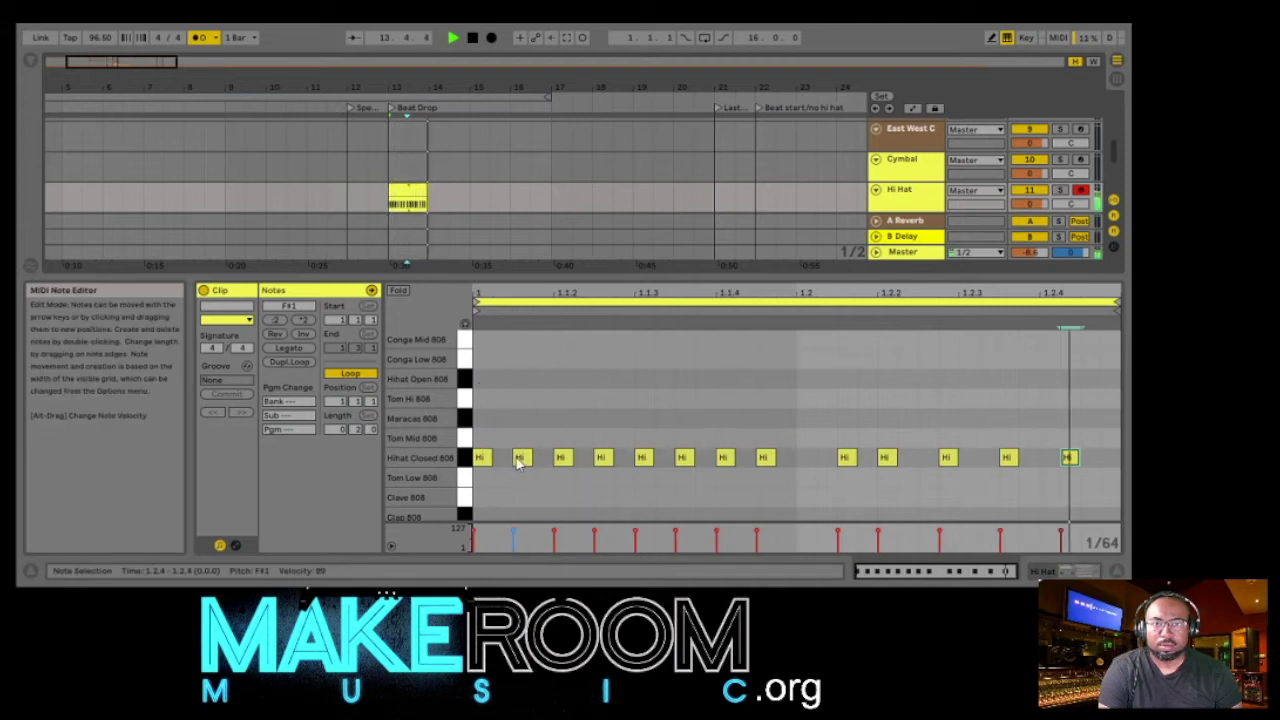
left_click(475, 37)
- Thin the closed hi-hats by deleting the second, fourth and sixth first-beat notes and two second-beat notes, and audition the pattern
left_click(521, 457)
double_click(521, 457)
double_click(603, 457)
double_click(686, 457)
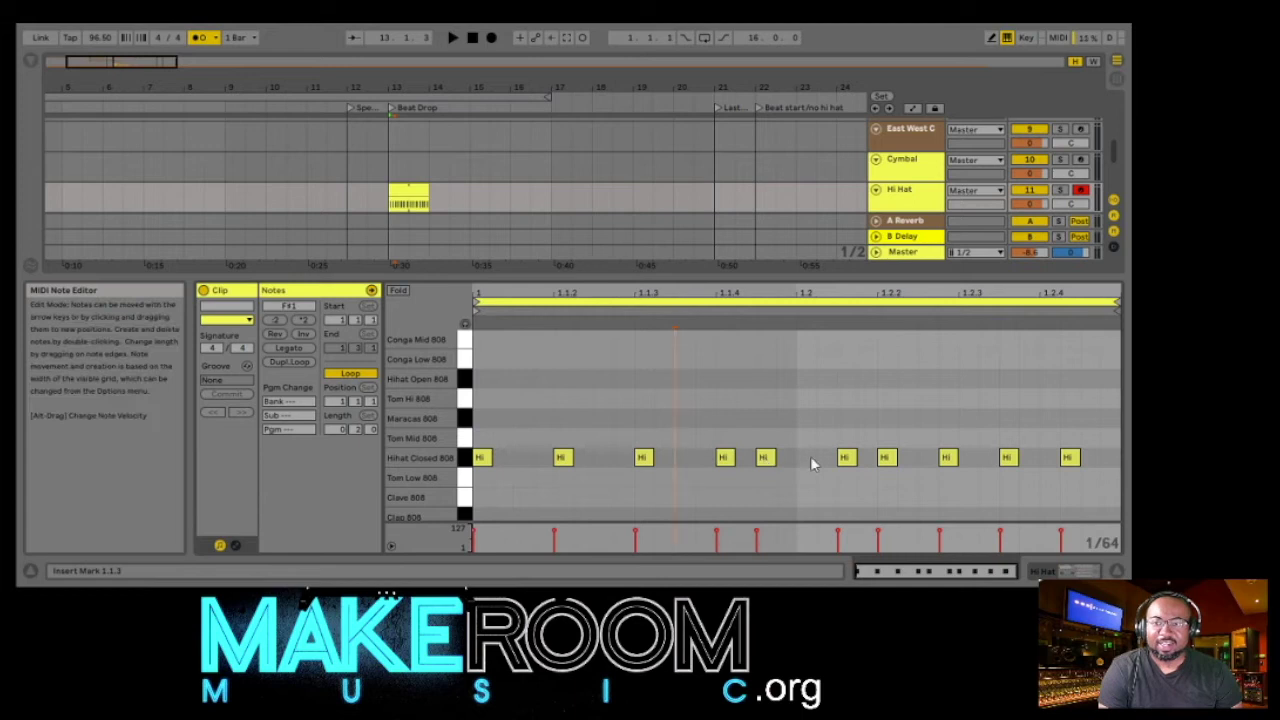
double_click(886, 457)
double_click(1008, 457)
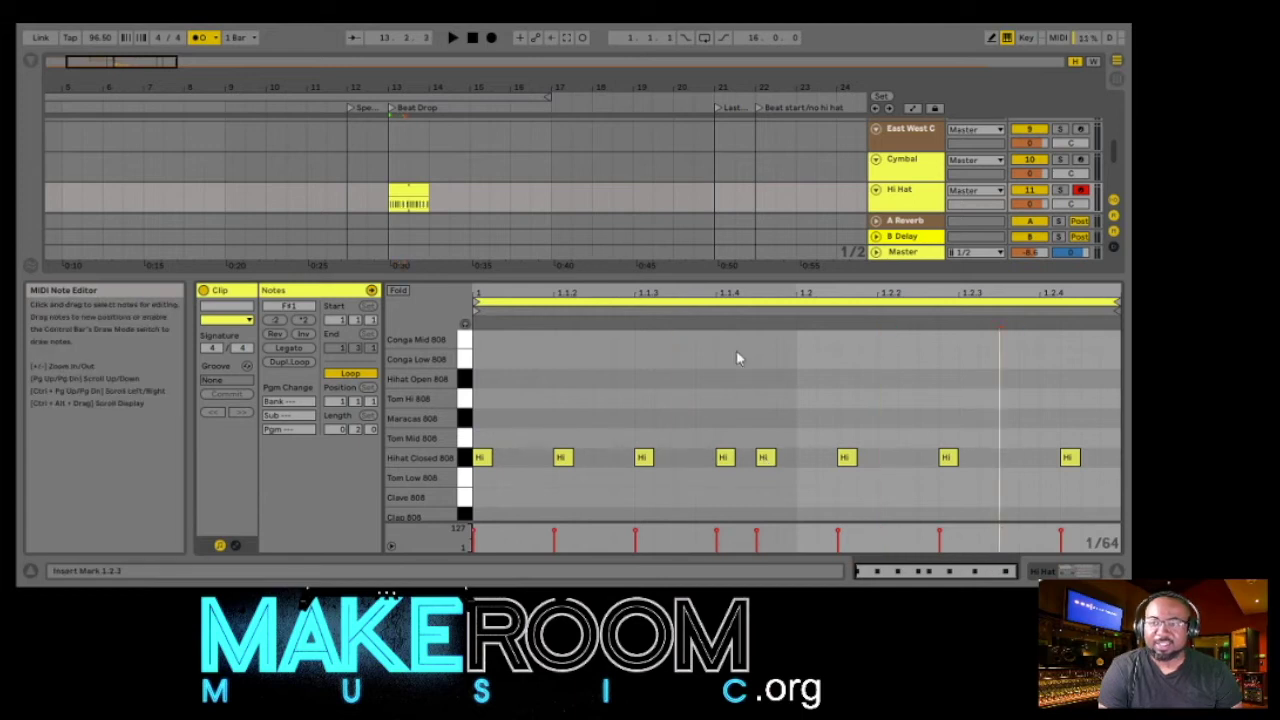
double_click(378, 104)
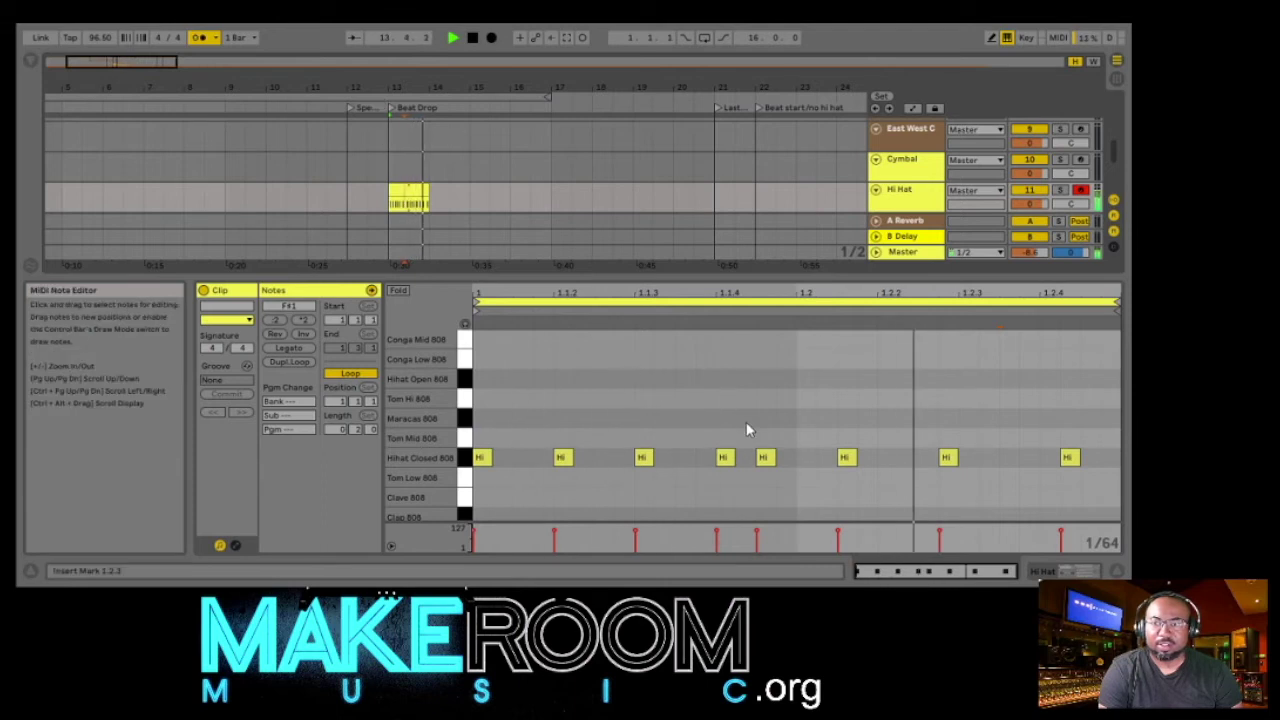
- Delete all remaining closed hi-hat notes except those at 1.1.1 and 1.1.3, replaying from before the Beat Drop in between
double_click(765, 459)
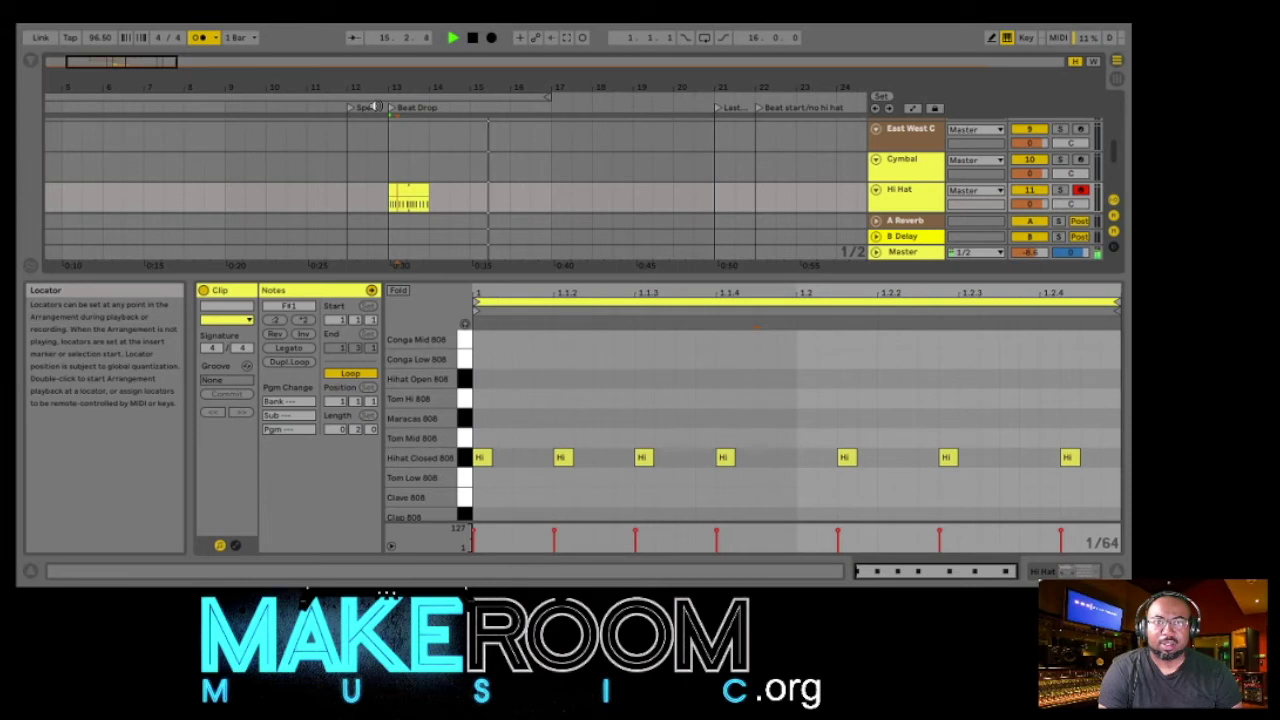
left_click(372, 107)
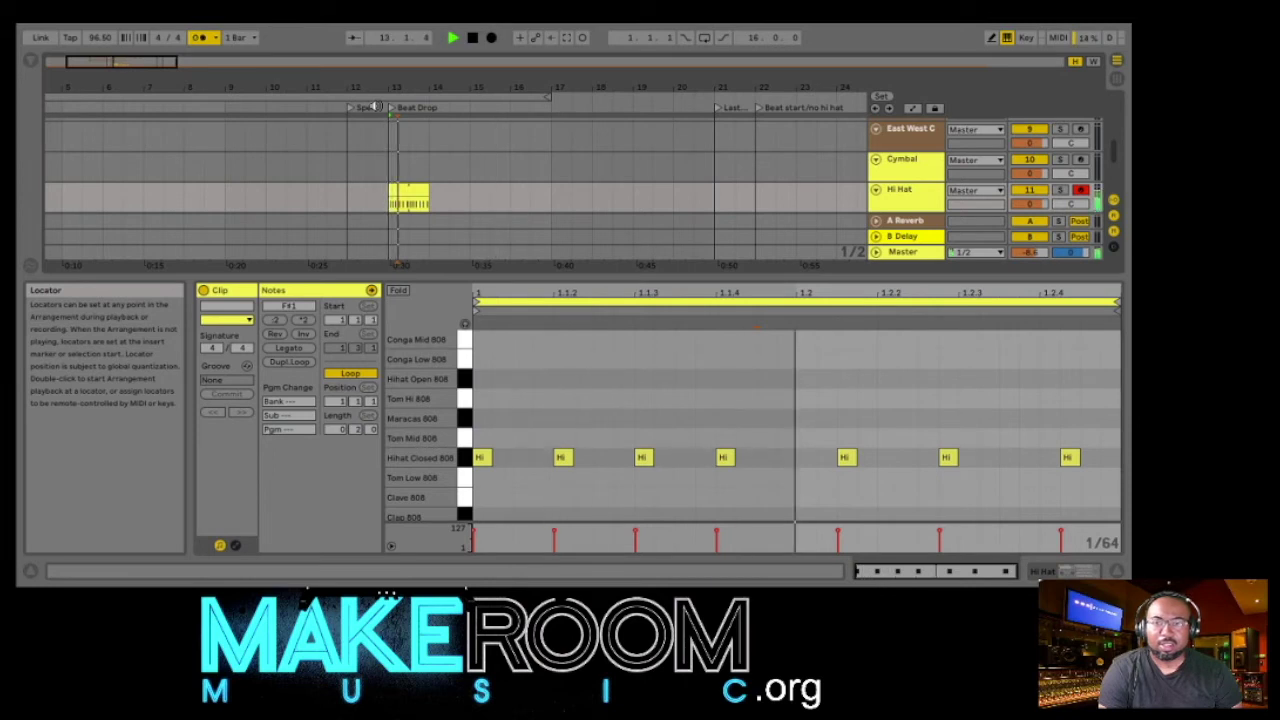
double_click(947, 457)
double_click(1068, 457)
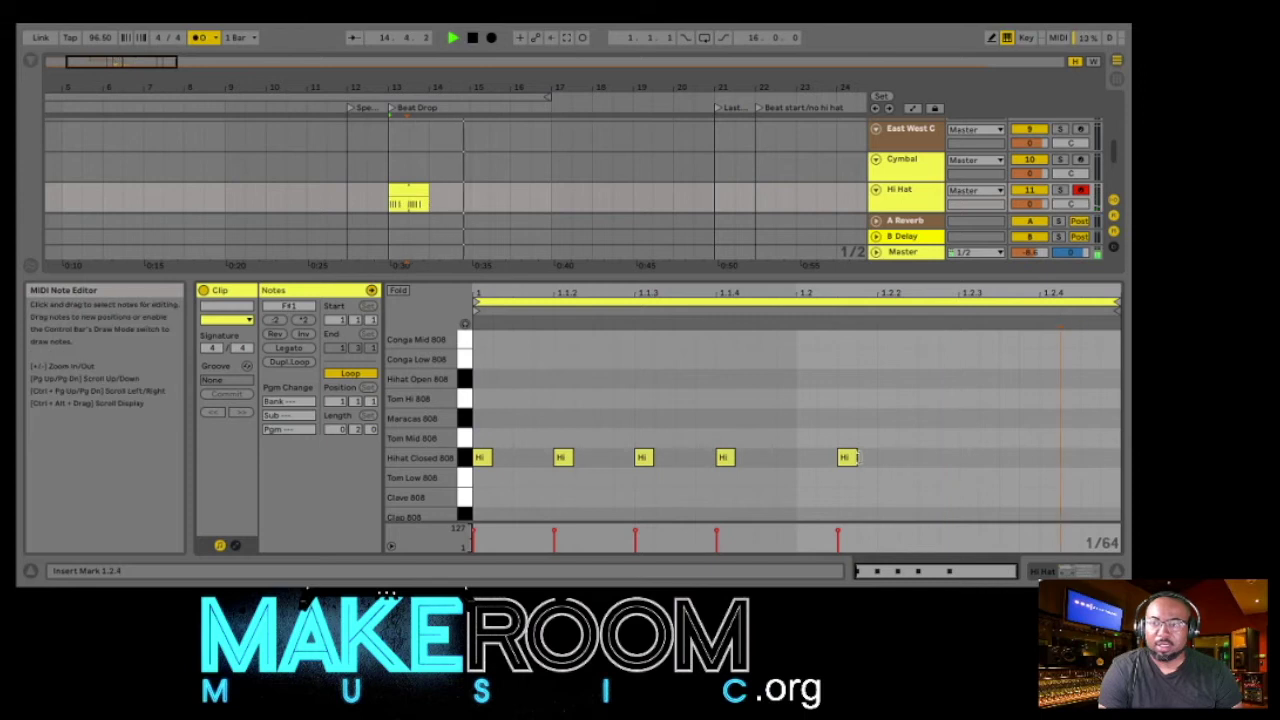
double_click(847, 457)
double_click(560, 457)
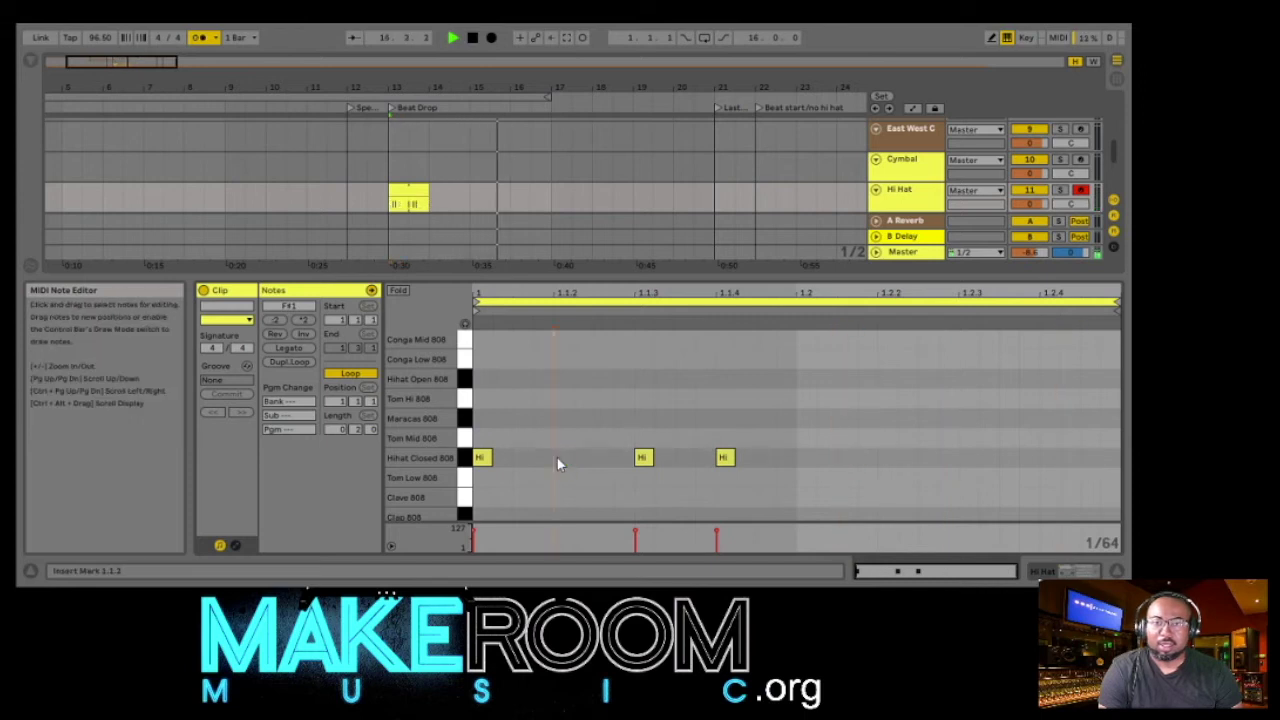
double_click(726, 459)
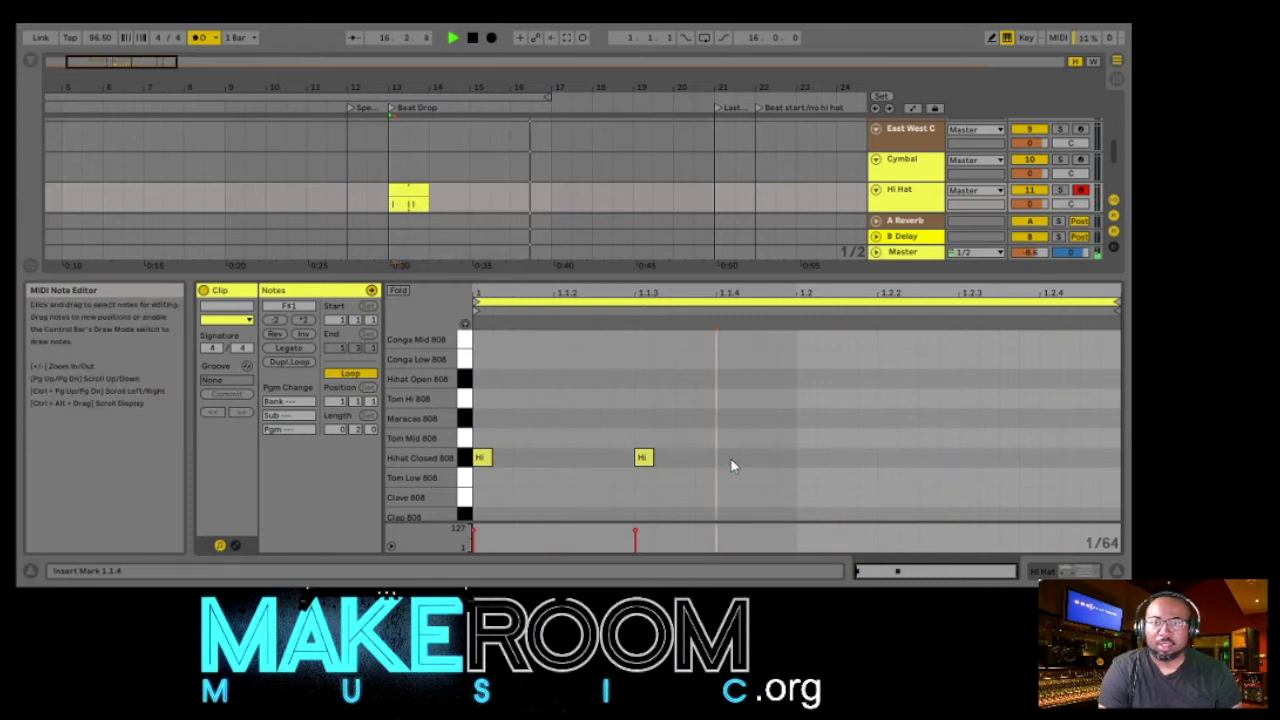
- Add Hihat Closed 808 notes at 1.2.1 and 1.2.3 and audition the pattern from before the Beat Drop
double_click(805, 458)
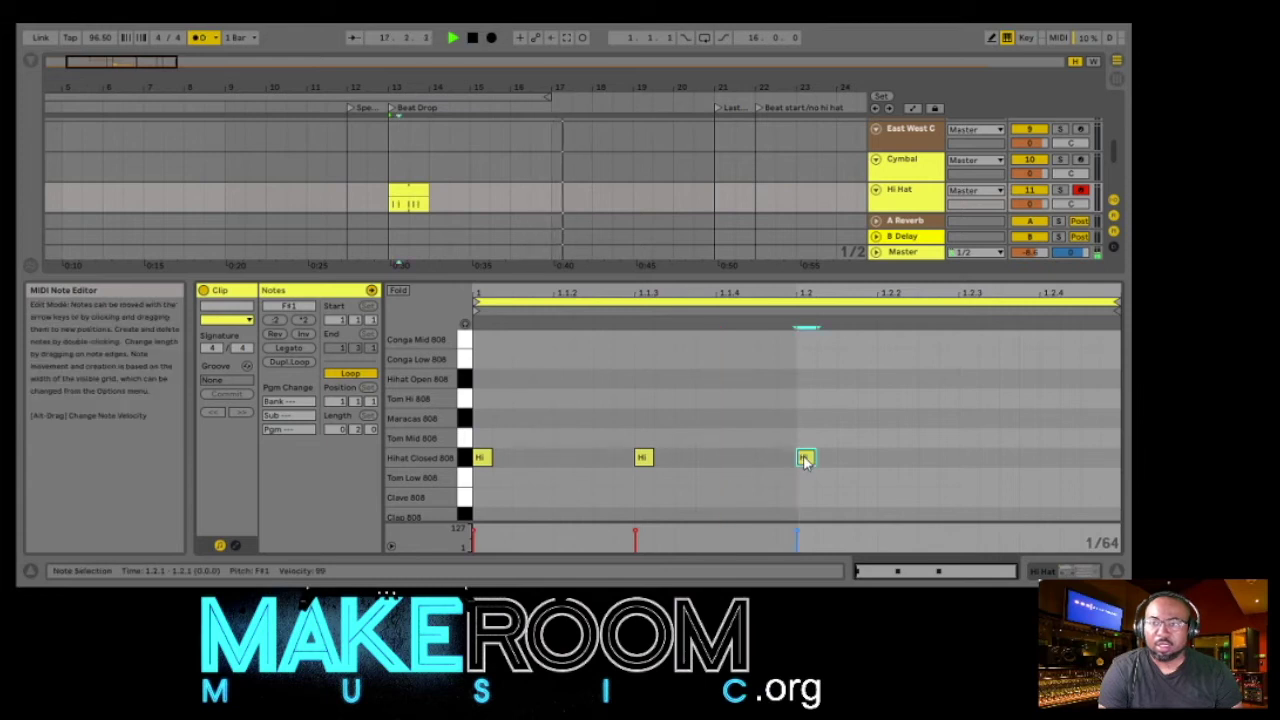
double_click(966, 457)
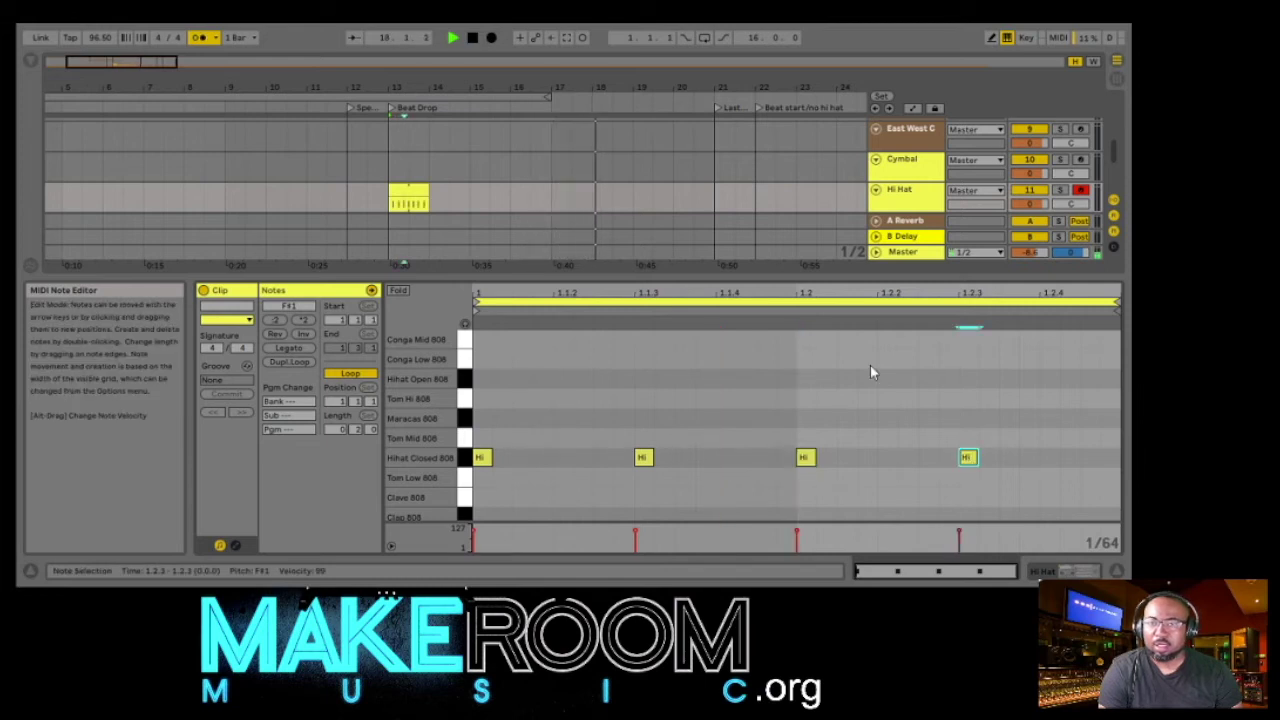
left_click(332, 107)
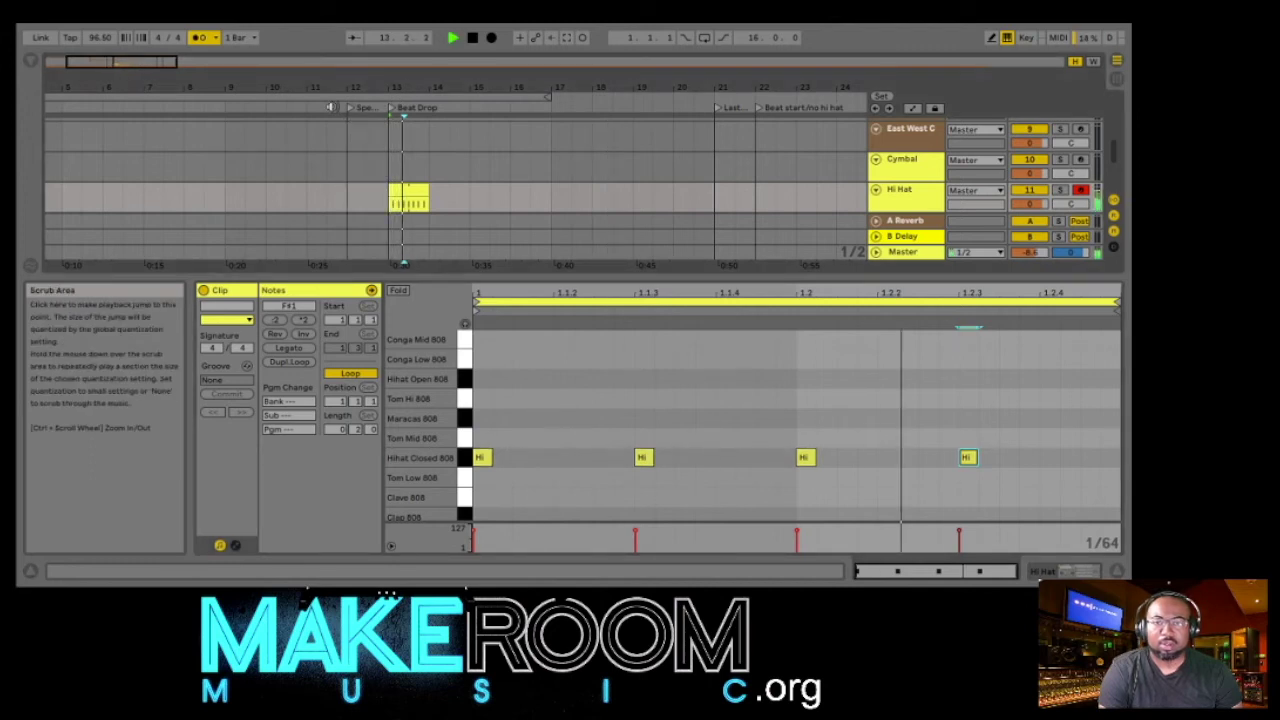
left_click(471, 38)
- Delete the closed hi-hat note at 1.1.3 and audition the clip again from before the Beat Drop
left_click(404, 190)
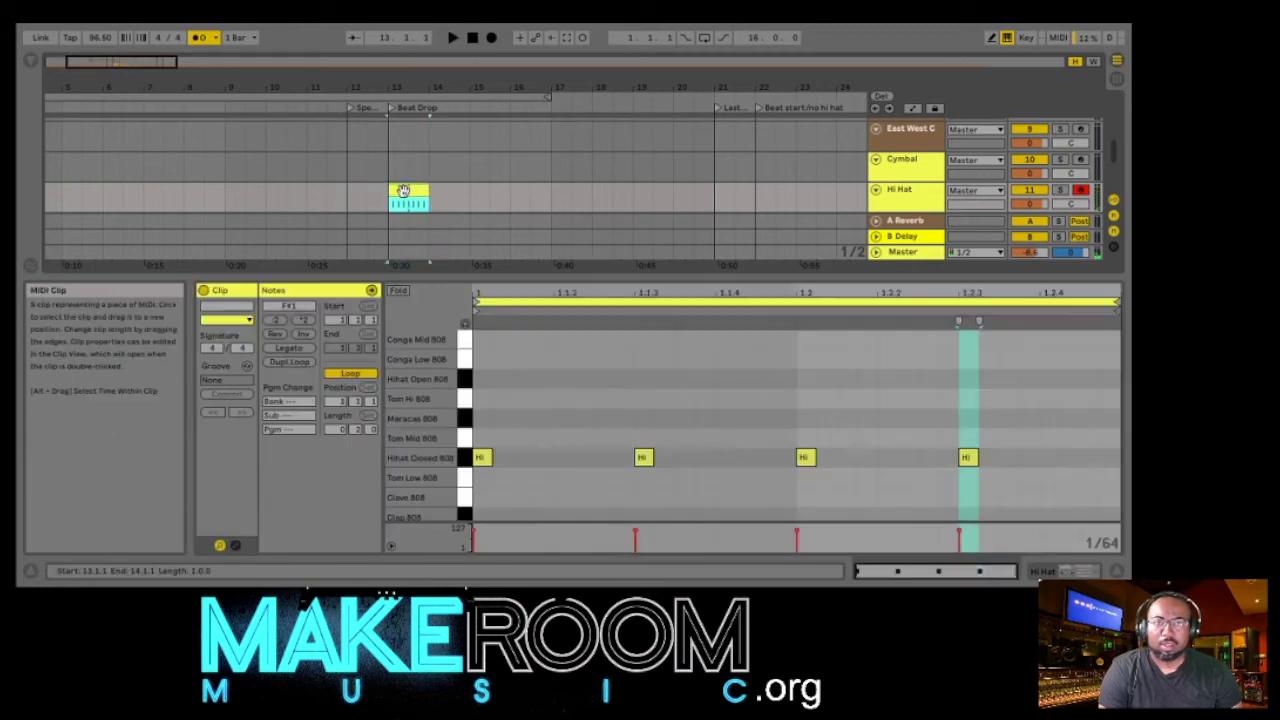
left_click(643, 457)
key("Delete")
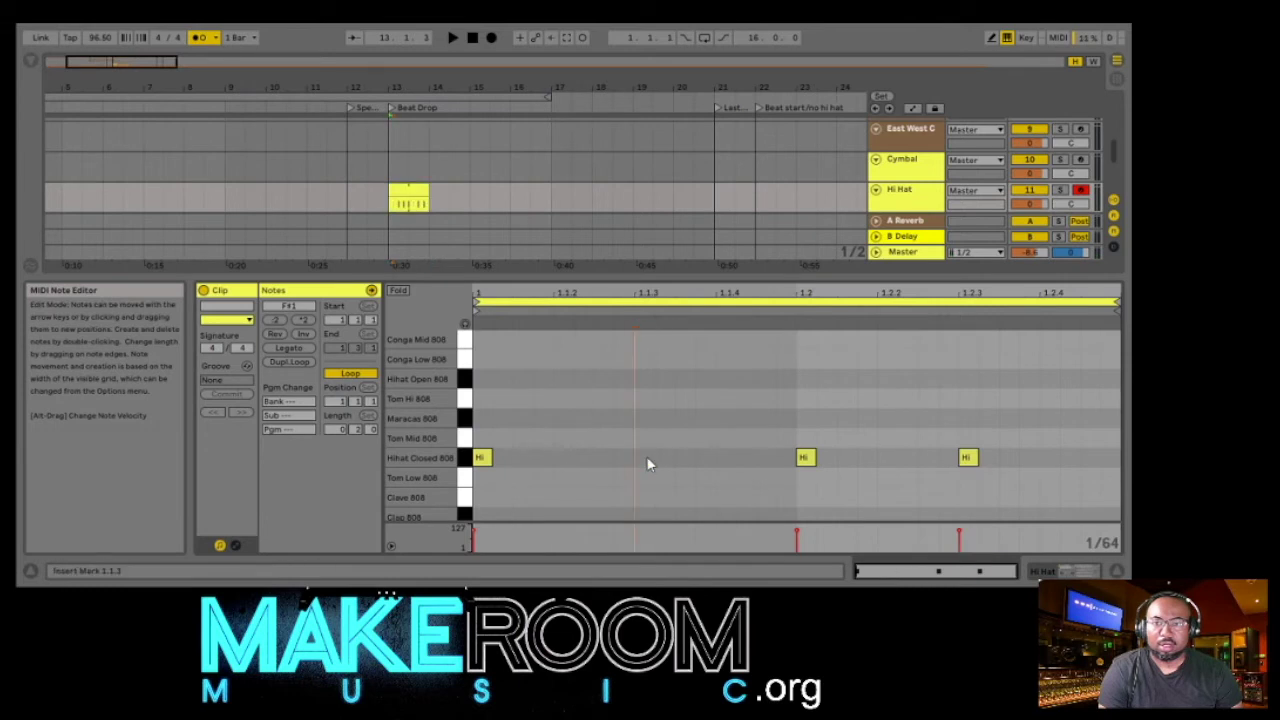
left_click(337, 107)
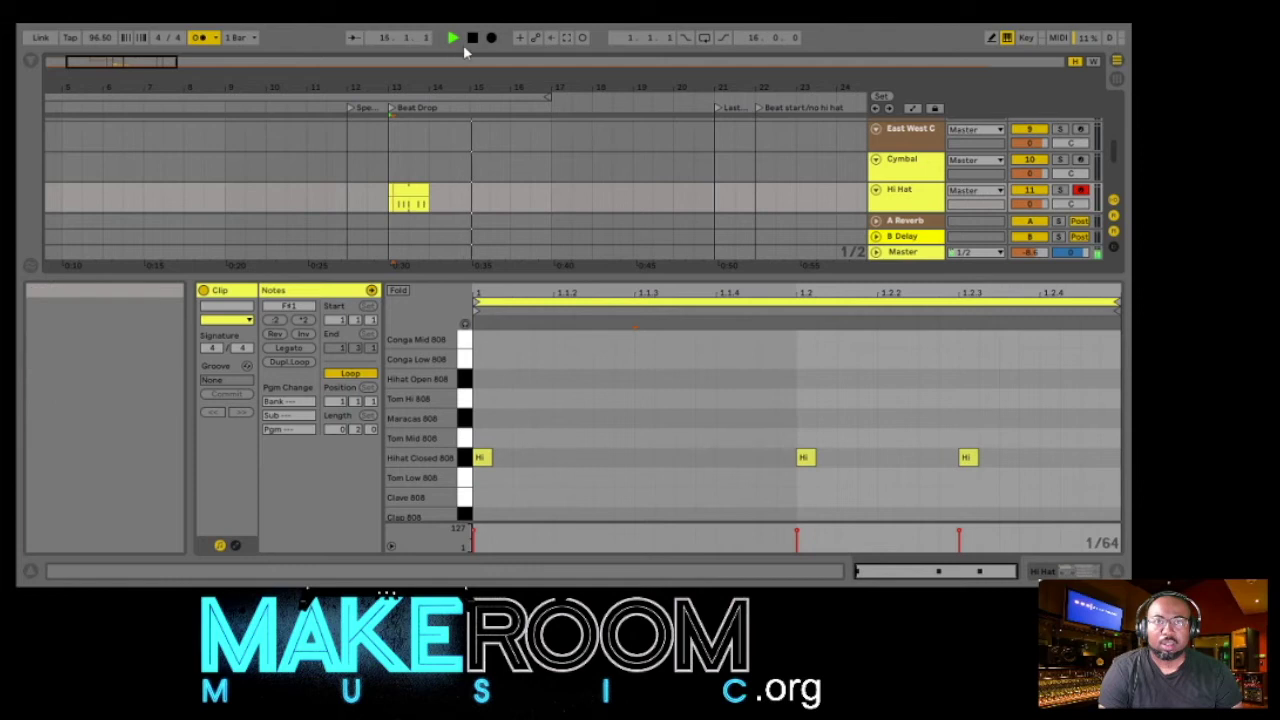
left_click(327, 112)
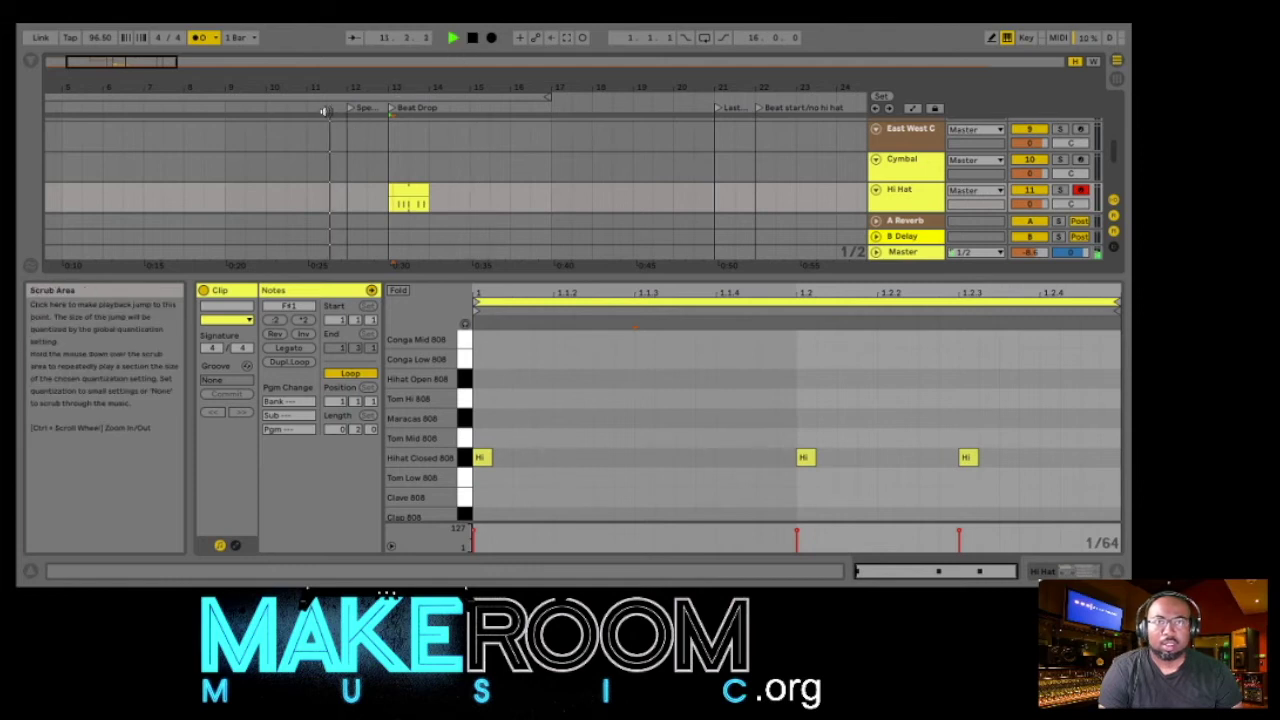
- Add a closed hi-hat note 1/32 after 1.2.4, removing the trial note placed just before it, and audition the pattern
double_click(1068, 457)
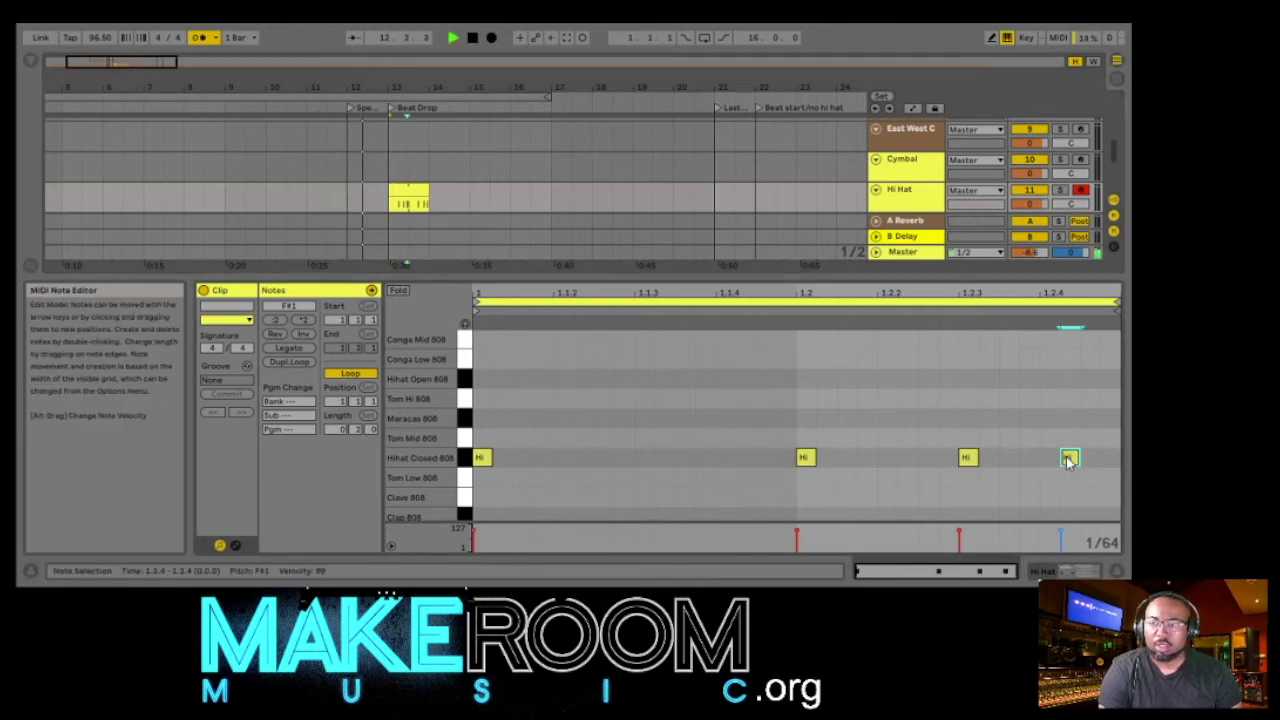
double_click(1090, 457)
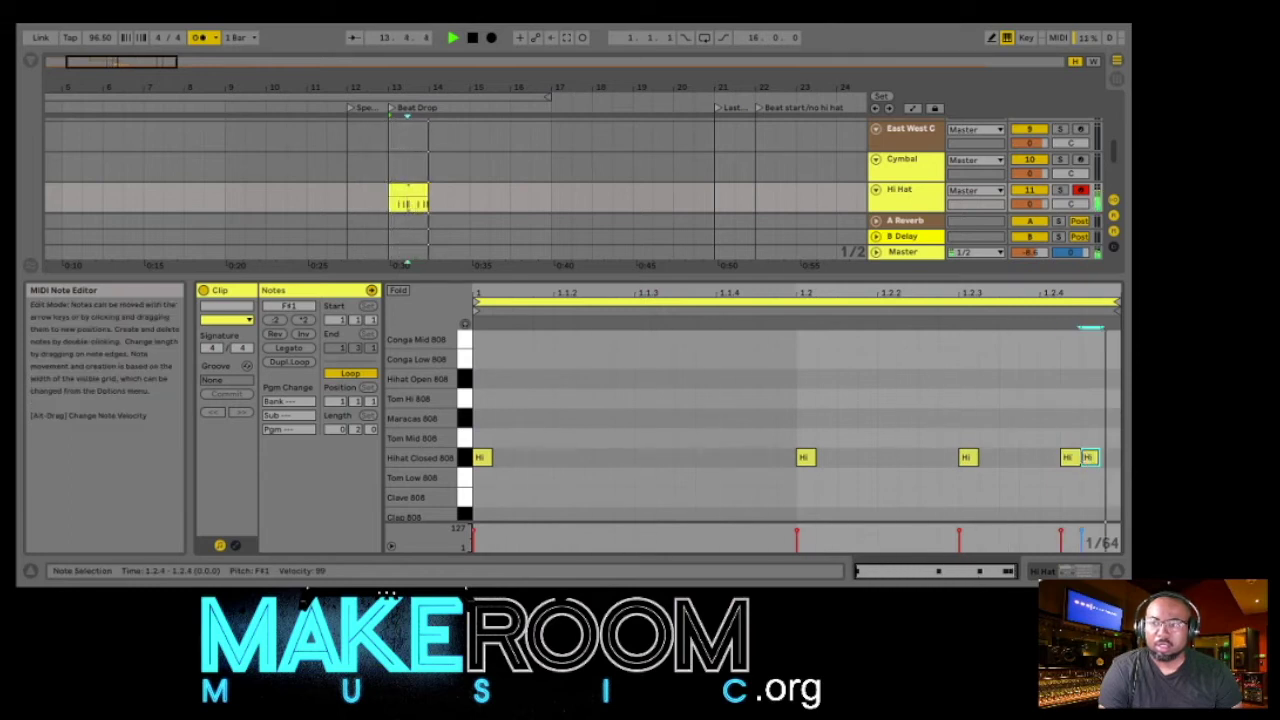
left_click(1068, 457)
key("Delete")
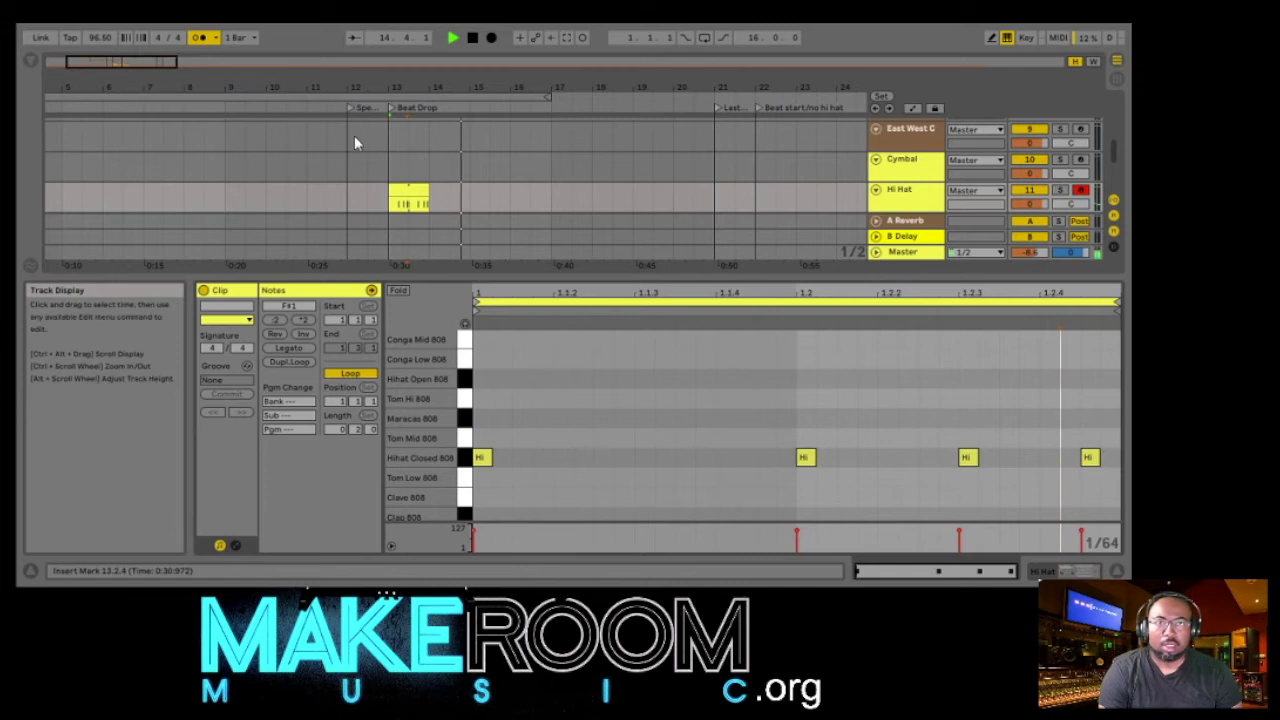
left_click(339, 103)
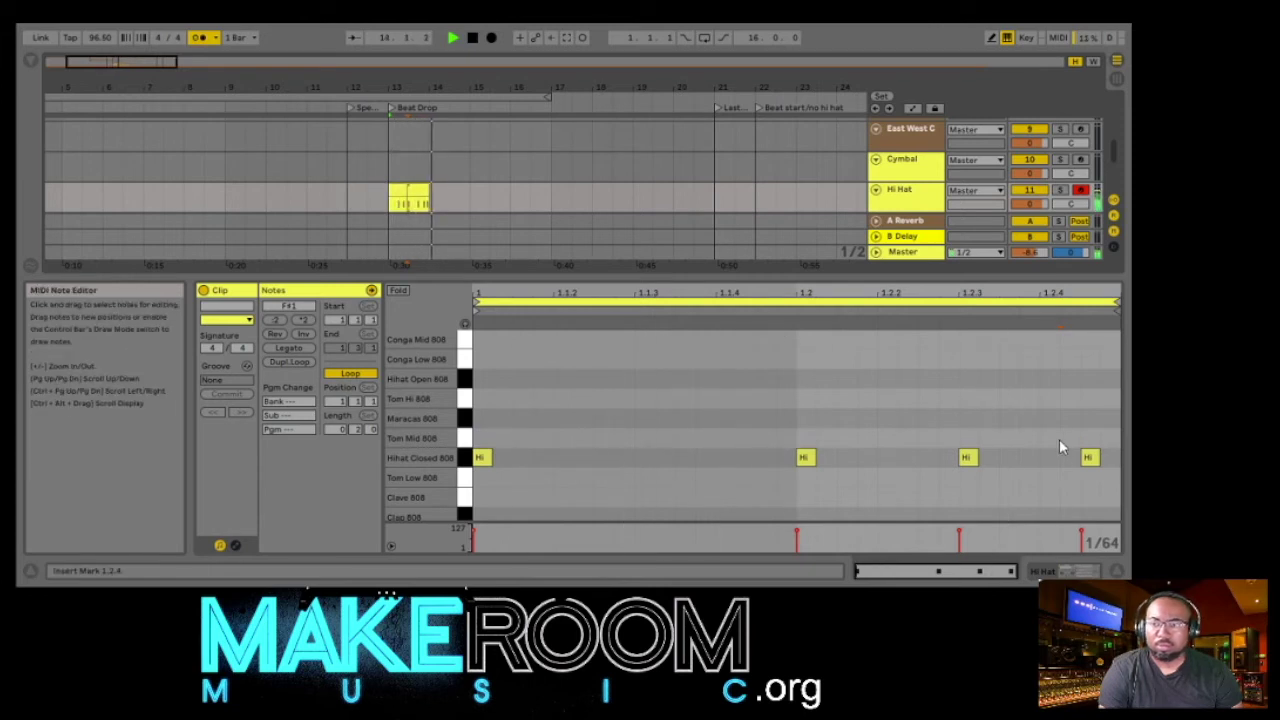
- Delete the closed hi-hat note just after 1.2.4 and audition the clip from before the Beat Drop
double_click(1089, 459)
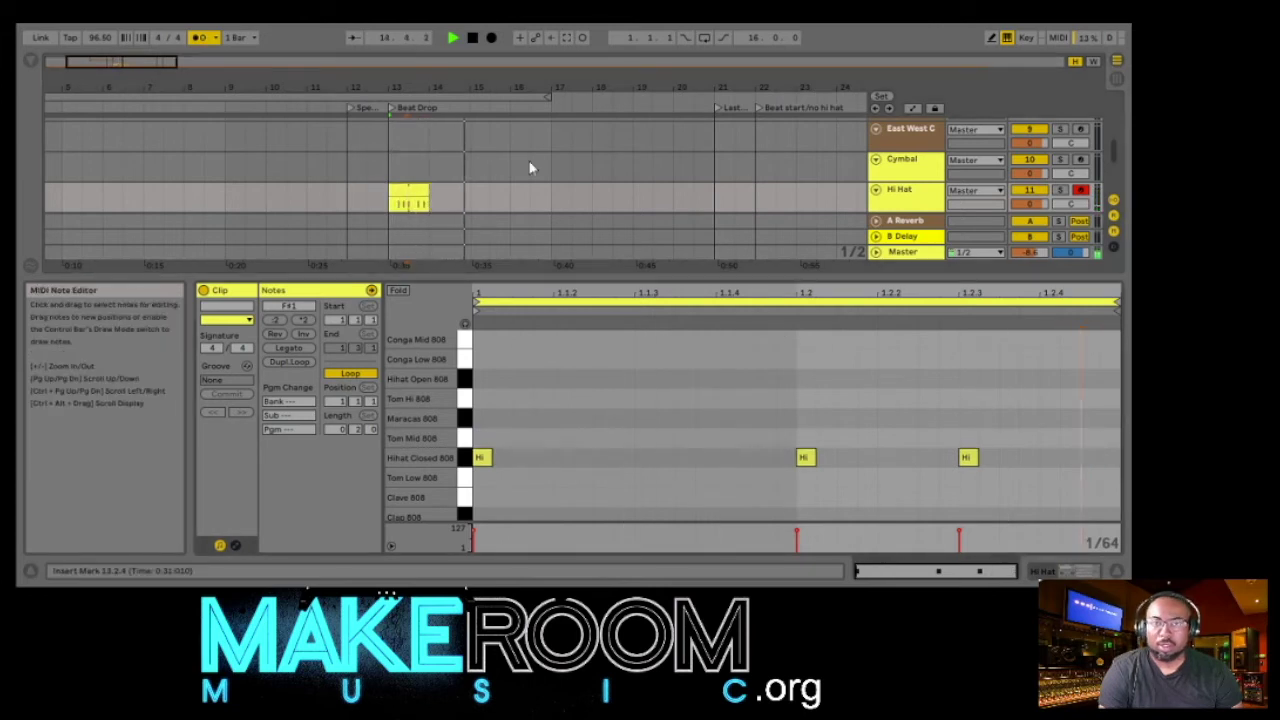
left_click(472, 37)
left_click(332, 107)
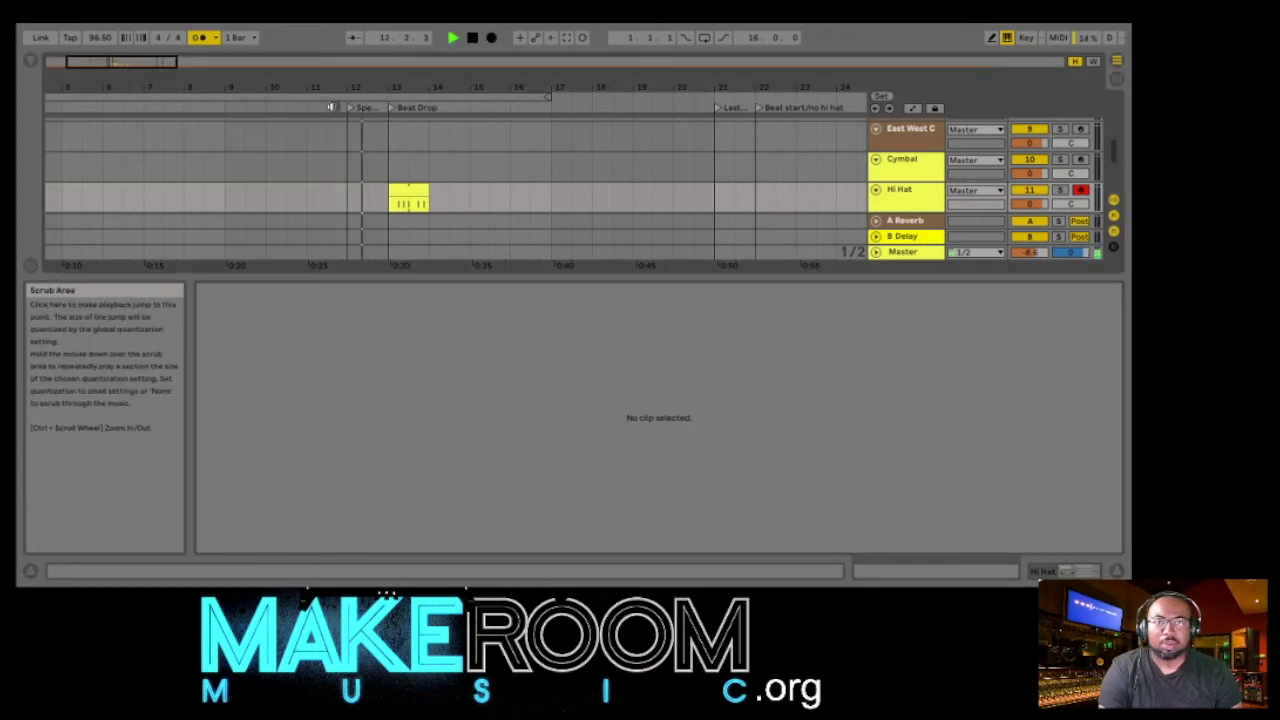
left_click(398, 190)
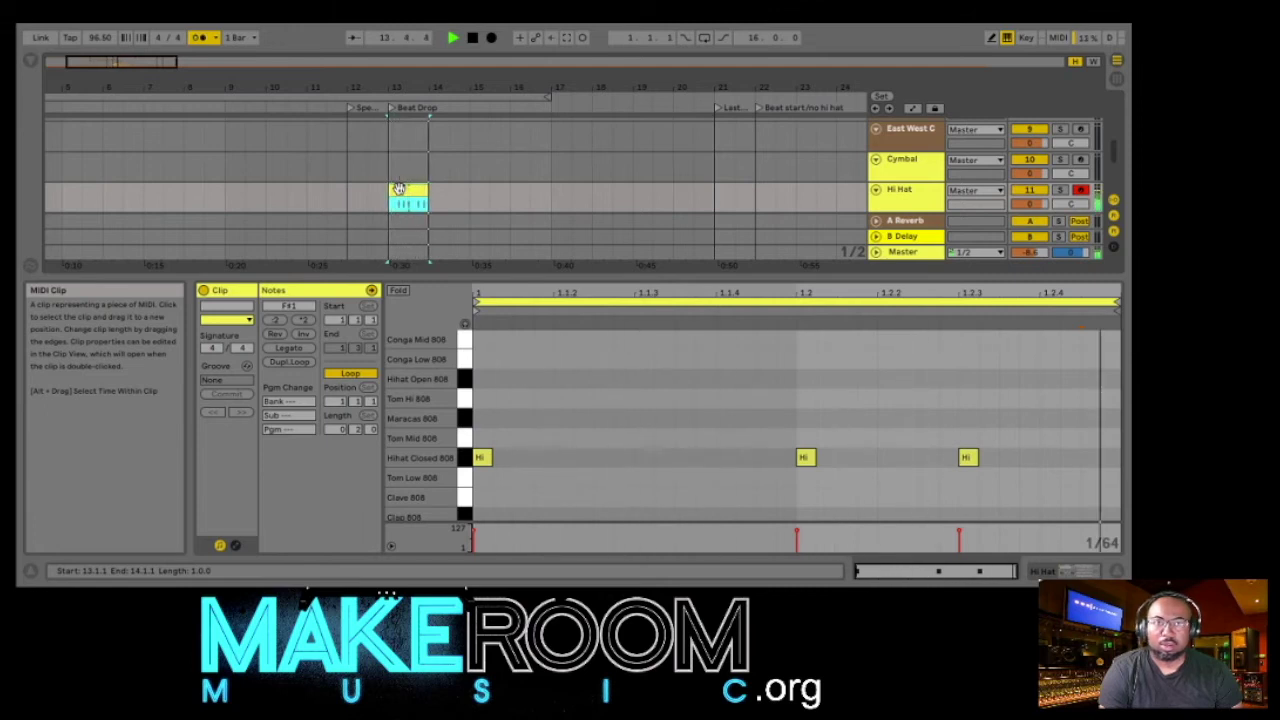
left_click(472, 37)
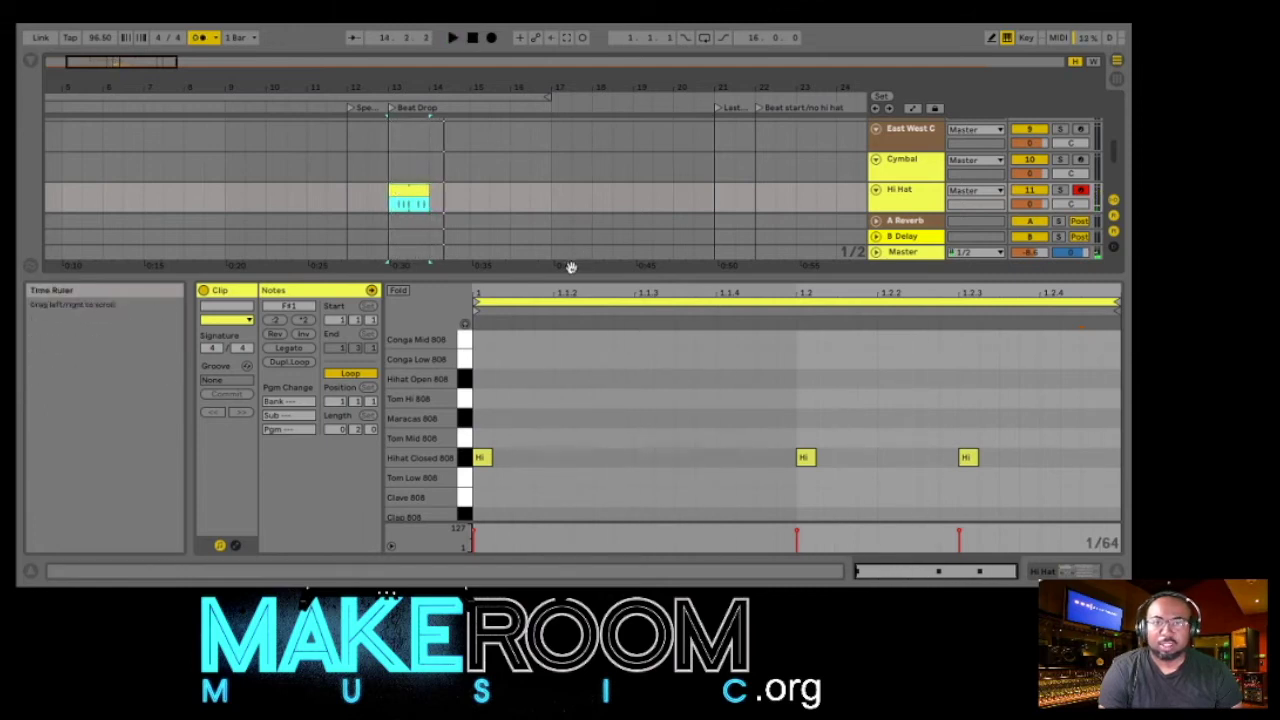
- Duplicate the one-bar Hi Hat clip at the Beat Drop twice so the pattern runs from 13.1.1 to 16.1.1
left_click_drag(563, 274, 627, 527)
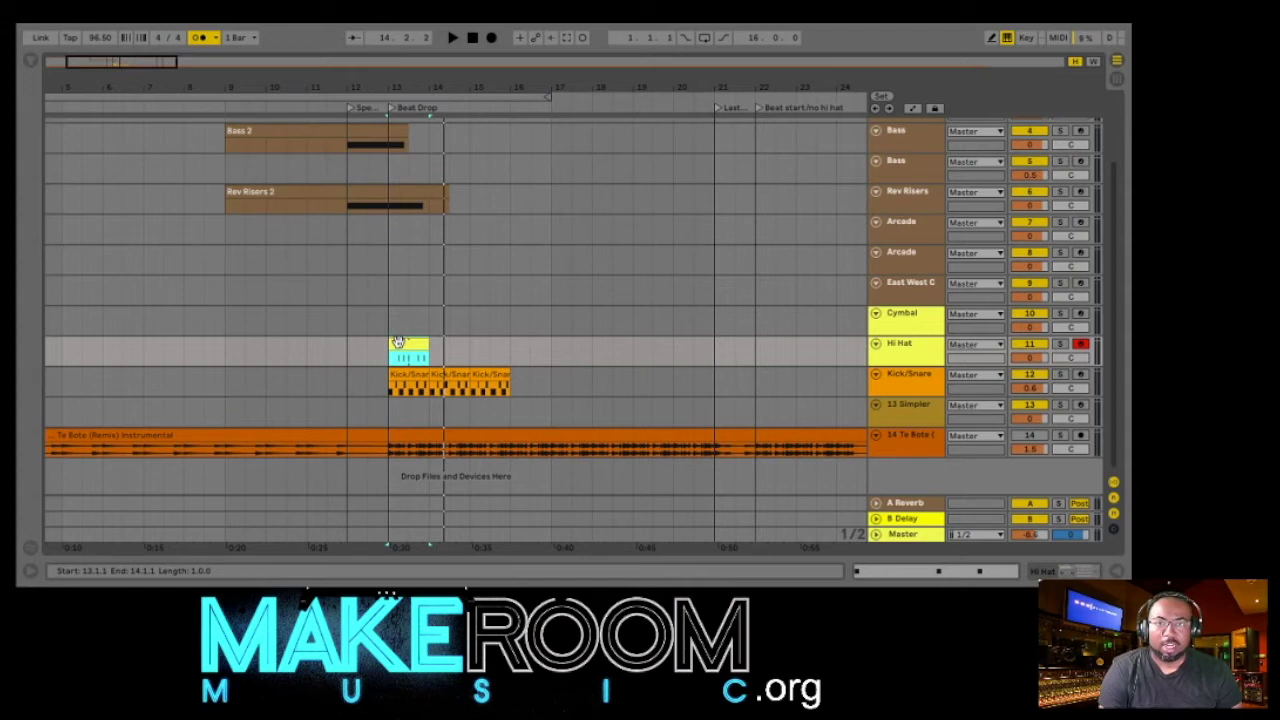
key("ctrl+d")
key("ctrl+d")
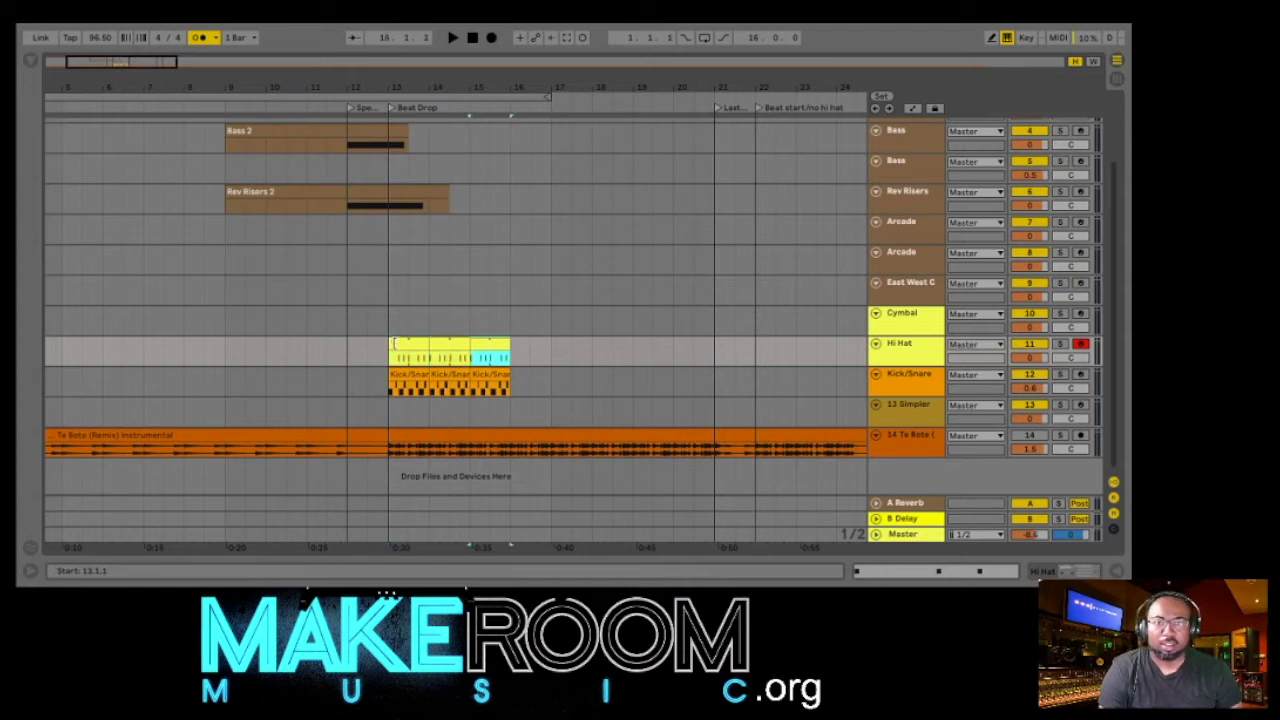
- Duplicate the Hi Hat and Kick/Snare section from 13.1.1 to 16.1.1 twice, extending both patterns to 22.1.1
left_click(390, 357)
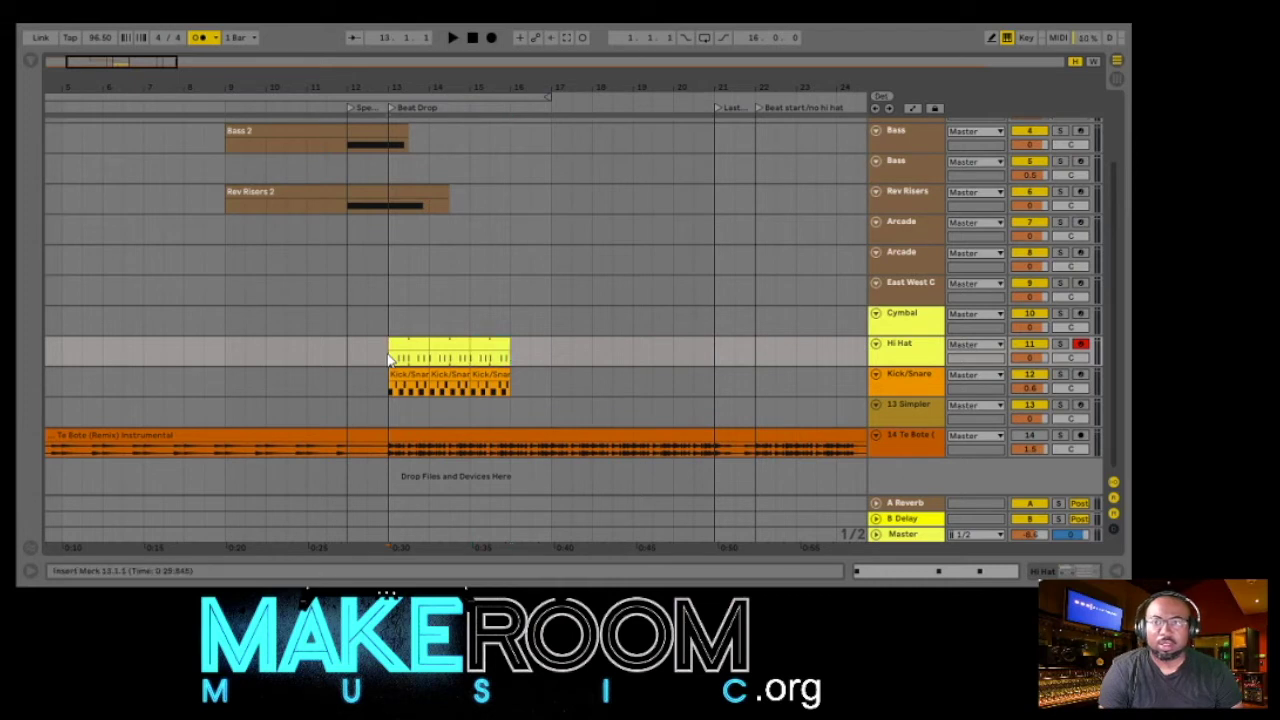
left_click_drag(392, 388, 509, 396)
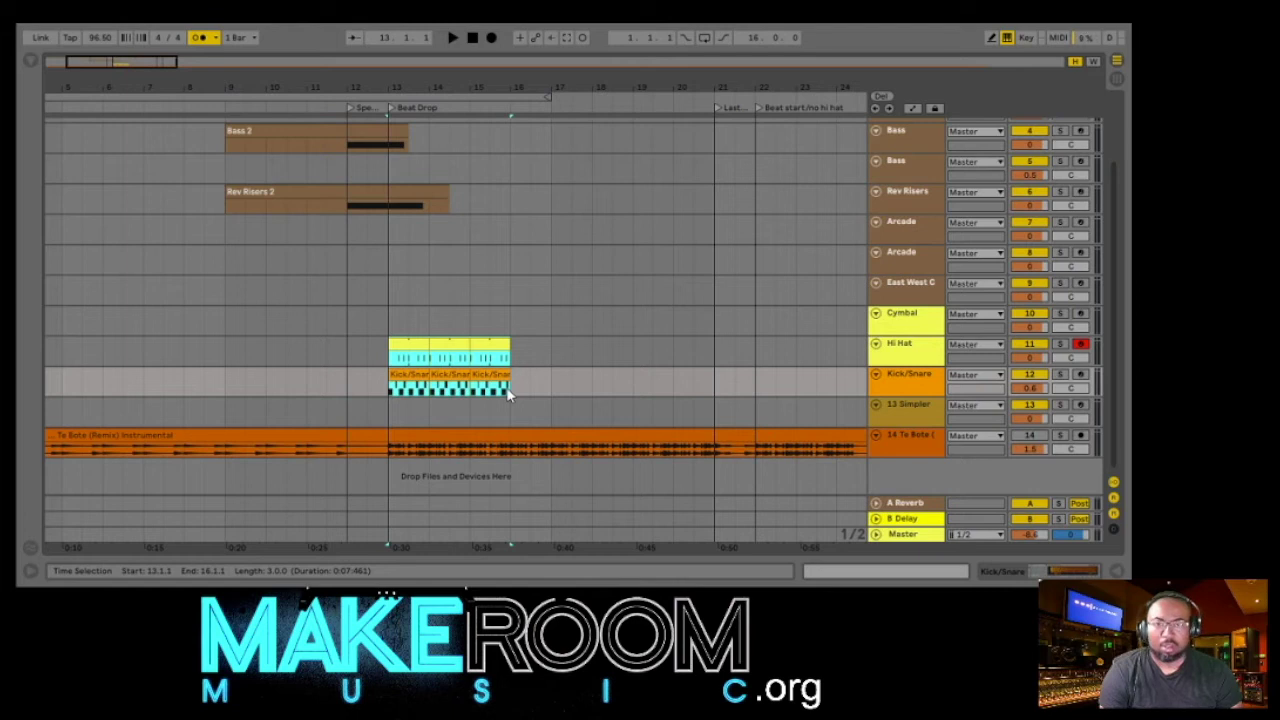
key("ctrl+d")
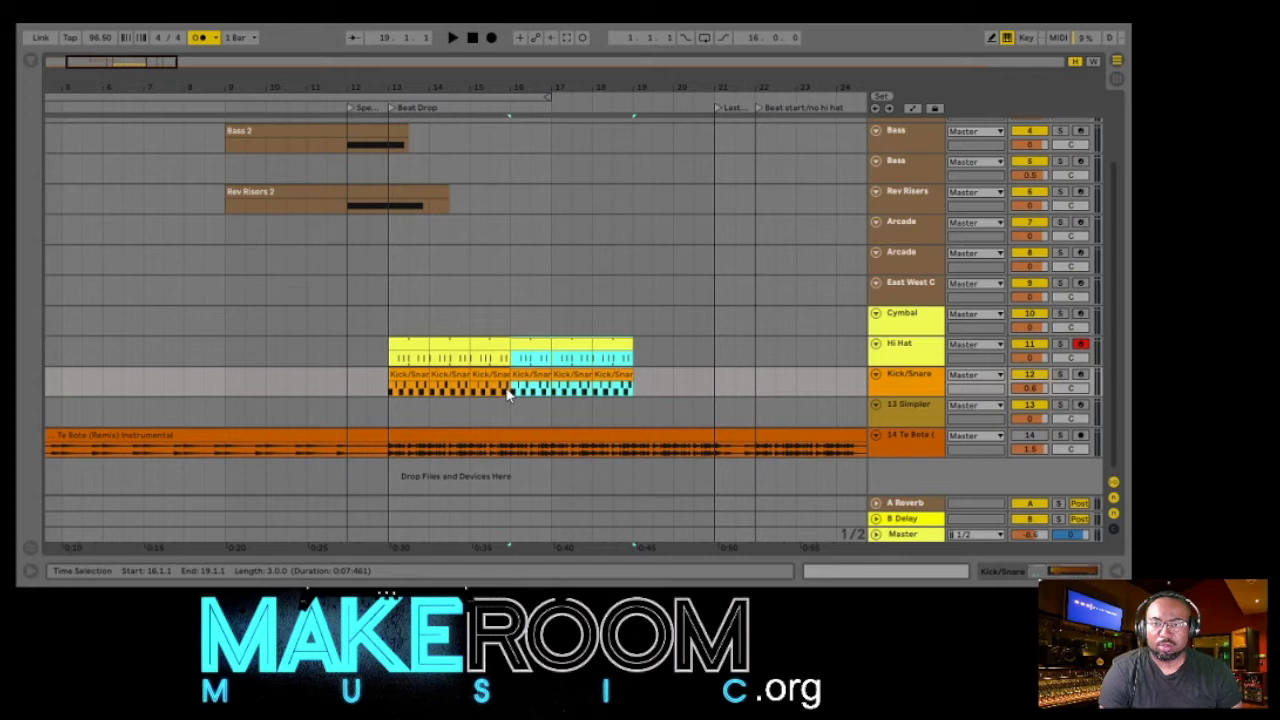
key("ctrl+d")
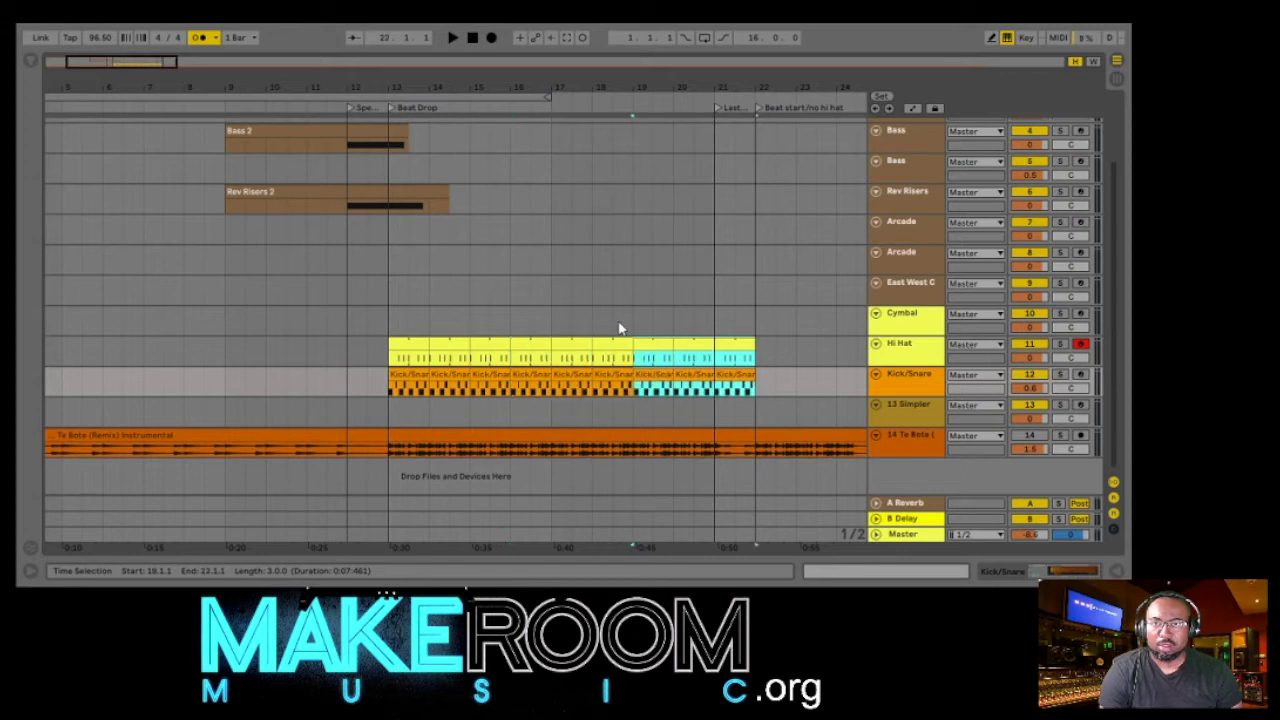
- Delete the last one-bar Hi Hat clip, between 21.1.1 and 22.1.1
left_click(742, 343)
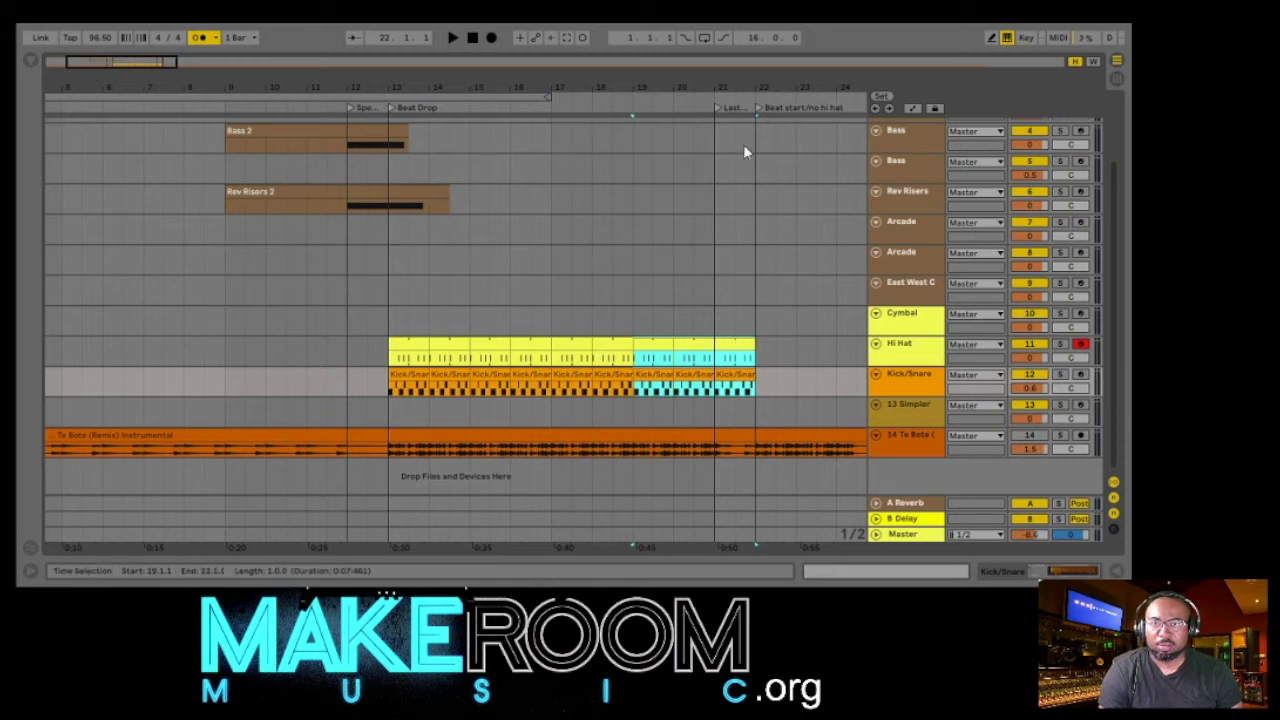
left_click_drag(747, 95, 750, 140)
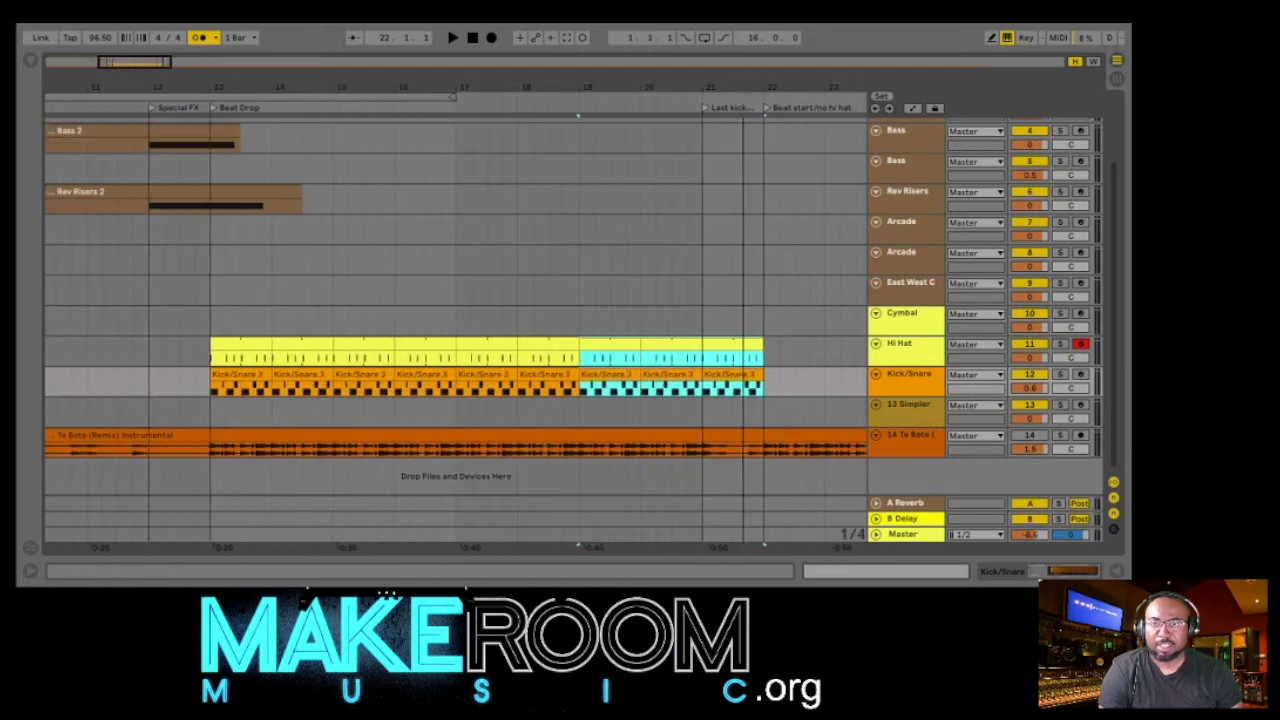
left_click(748, 359)
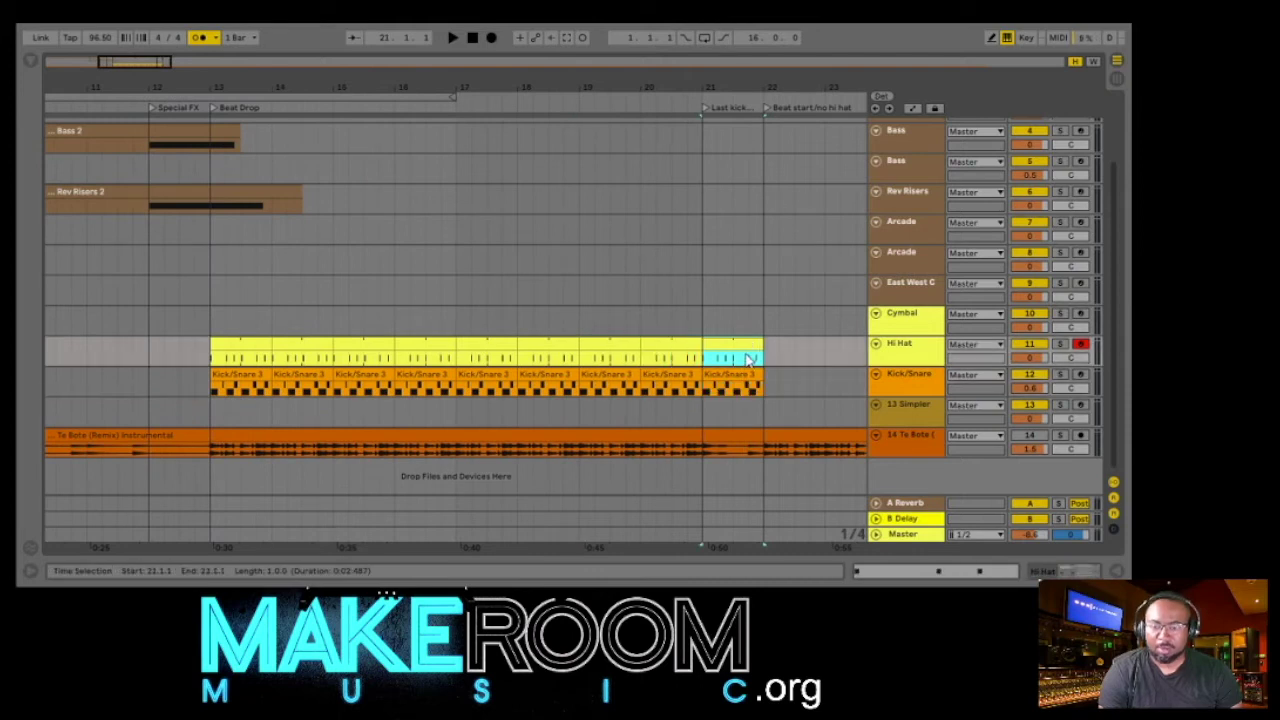
key("Delete")
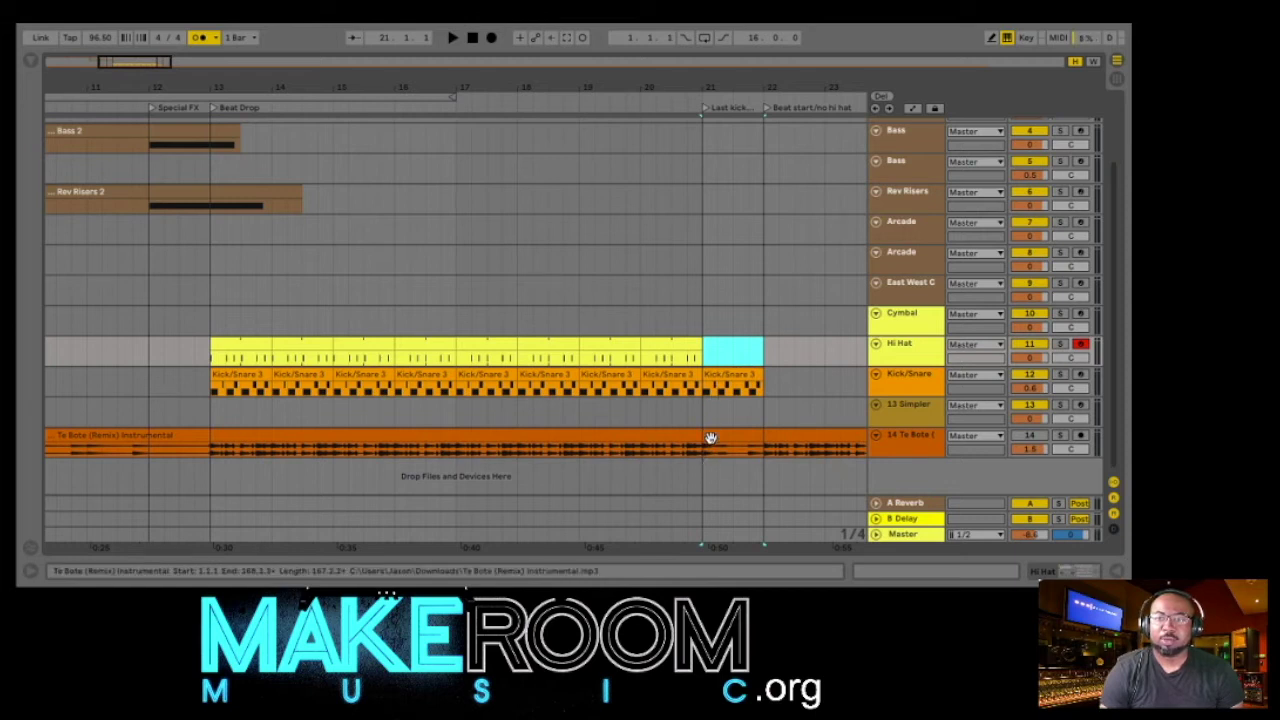
- Delete every note except the first kick from the Kick/Snare clip in bar 21
double_click(722, 377)
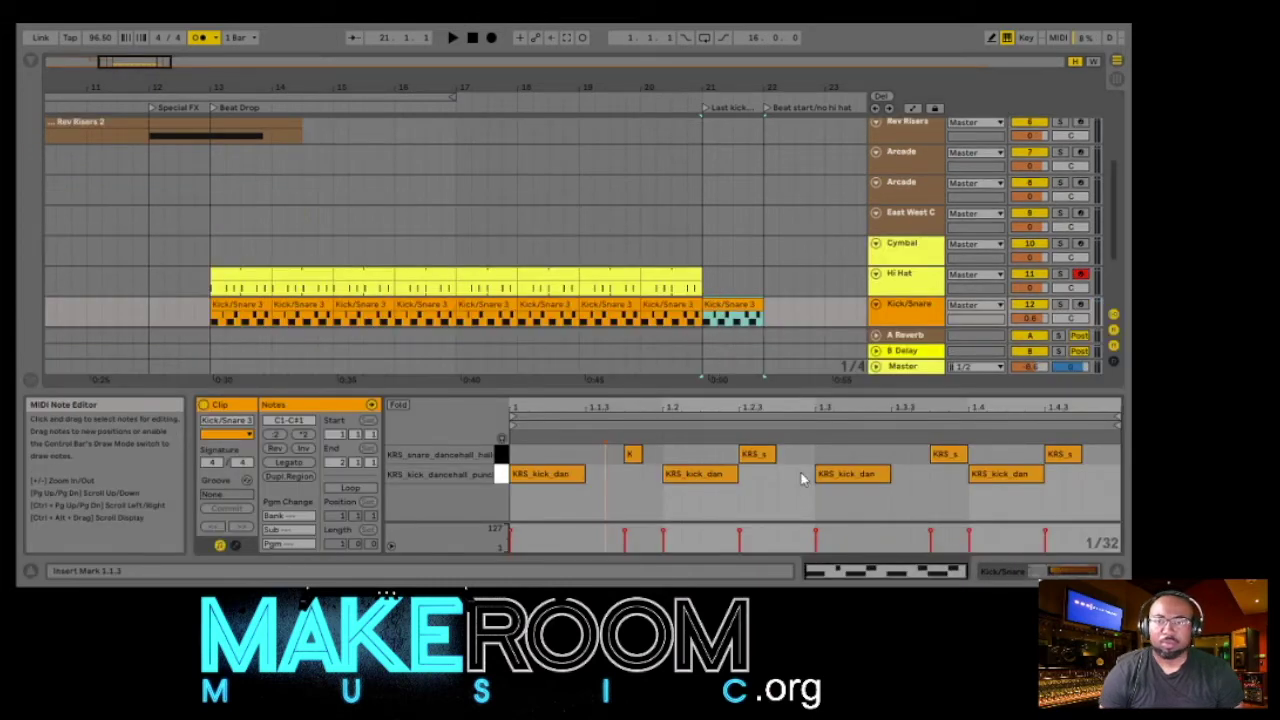
left_click_drag(619, 481, 1065, 455)
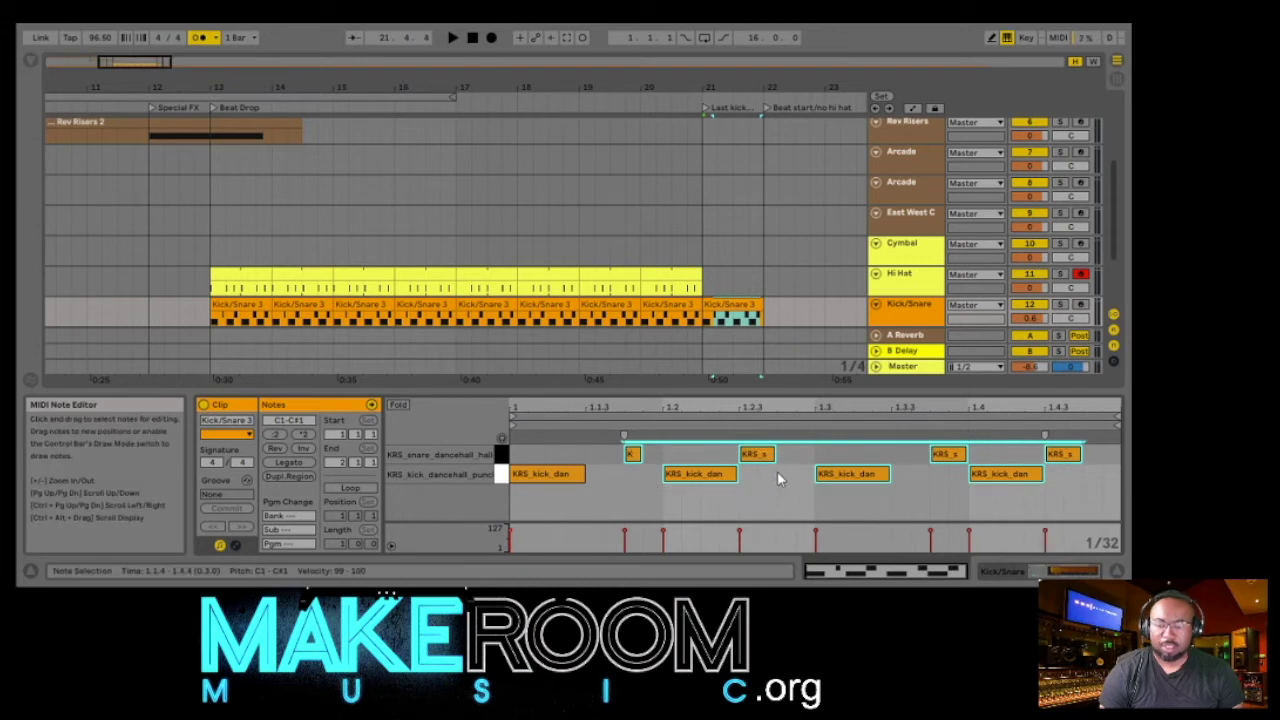
key("Delete")
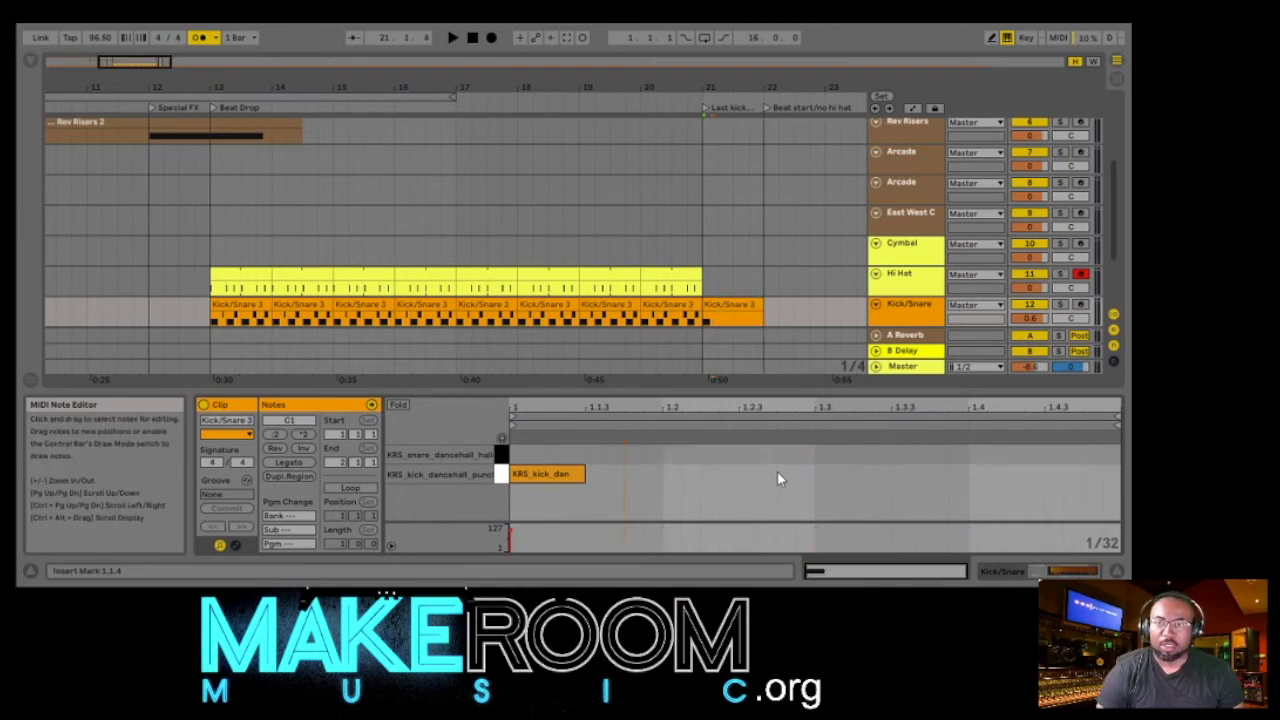
key("ctrl+alt+l")
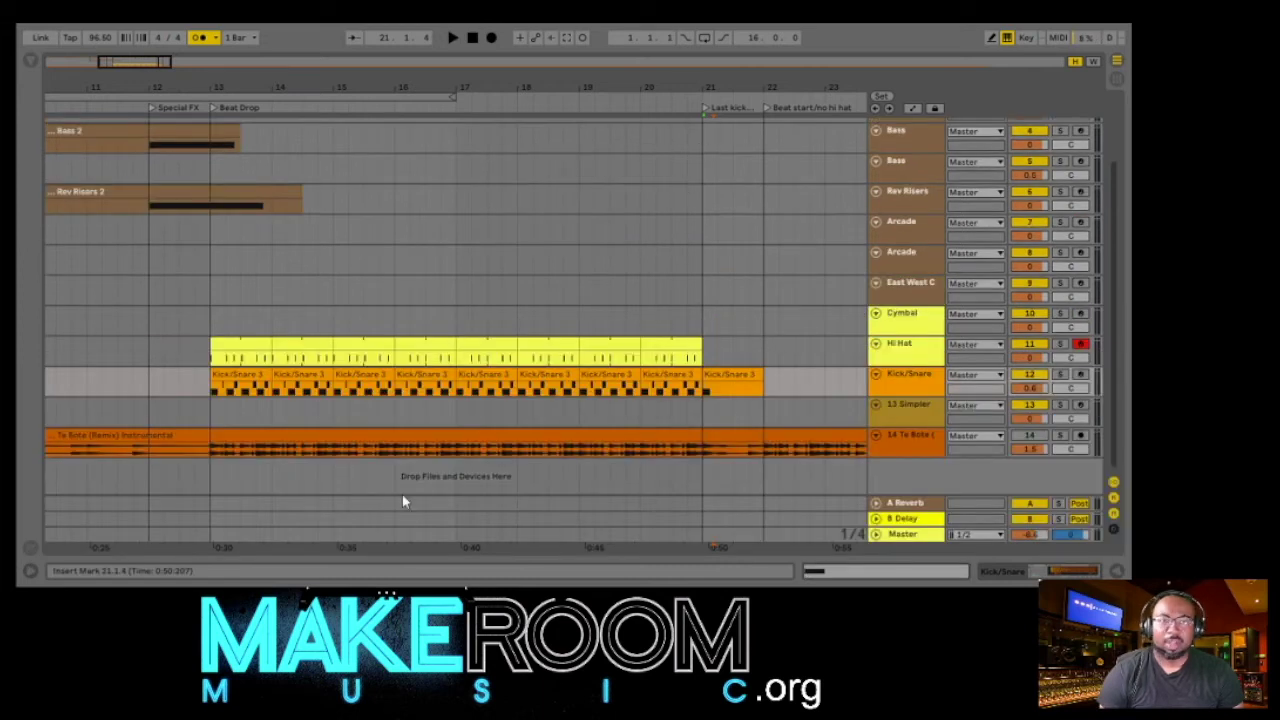
- Arm the Cymbal track, record cymbal hits at bars 13 and 17, and trim the recorded clip to end at 21.1.1
scroll(325, 345, "up", 3)
scroll(325, 345, "down", 3)
scroll(325, 345, "up", 3)
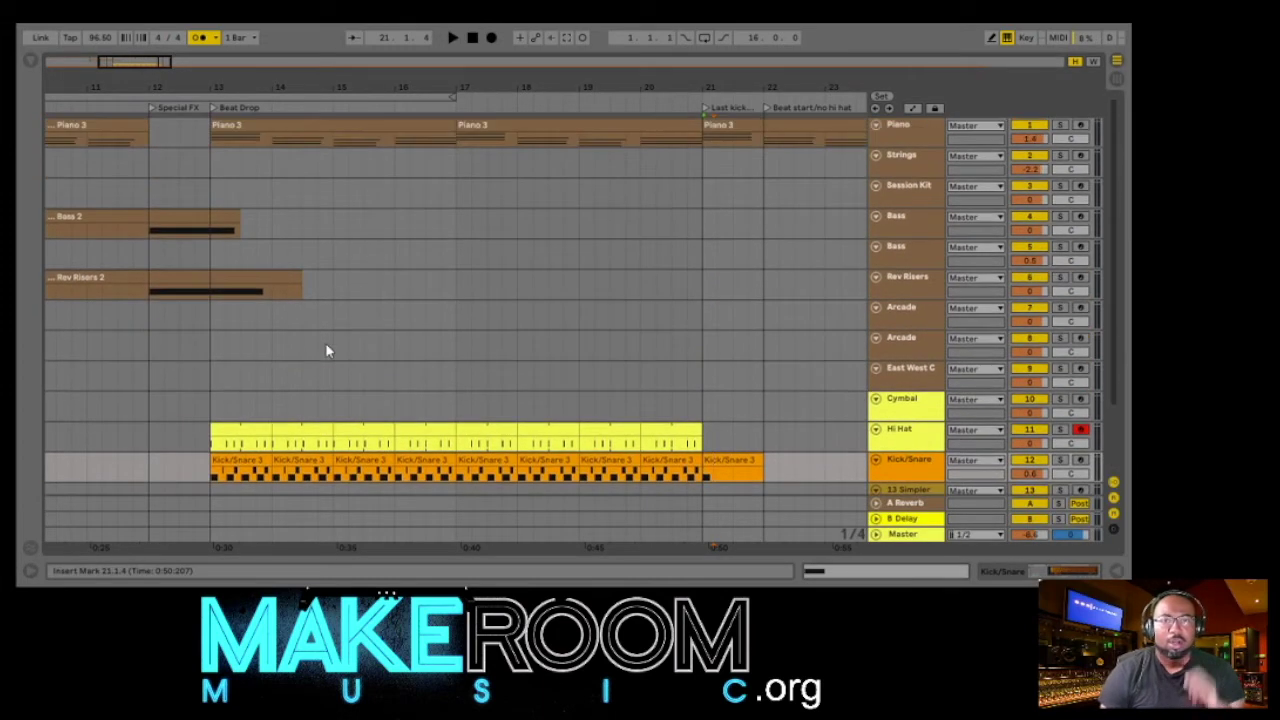
scroll(325, 350, "down", 3)
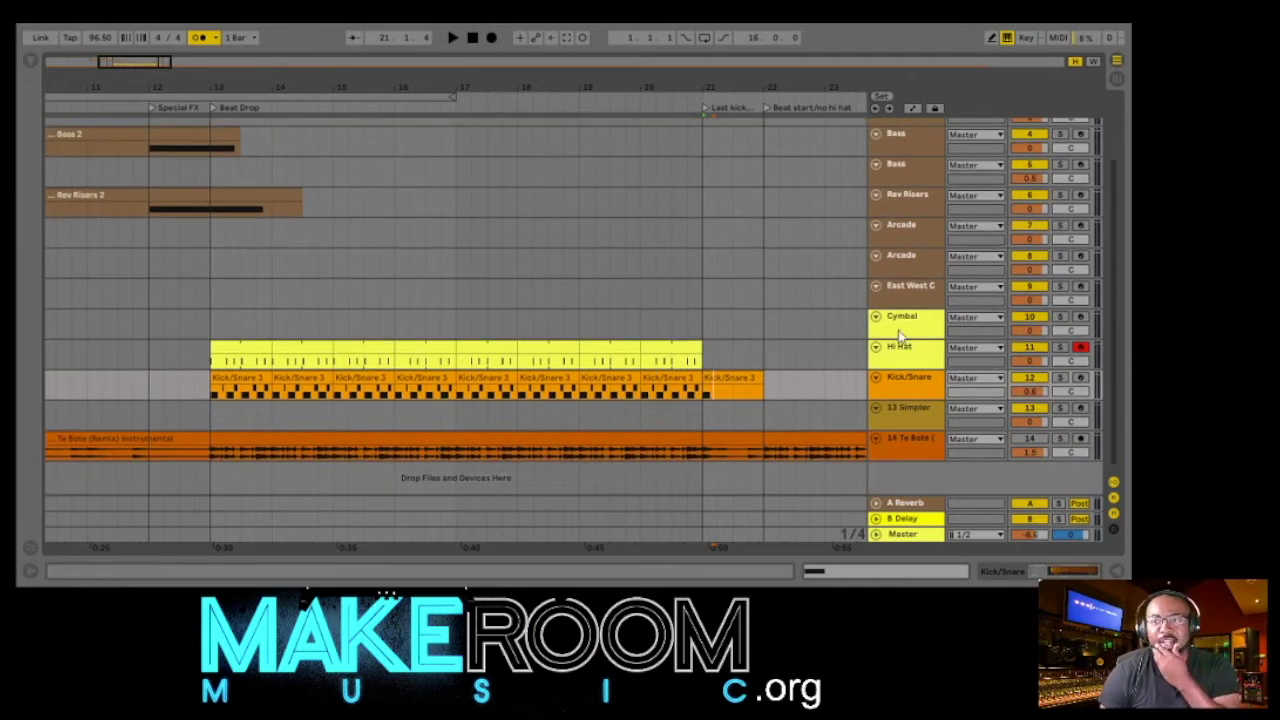
left_click(1081, 317)
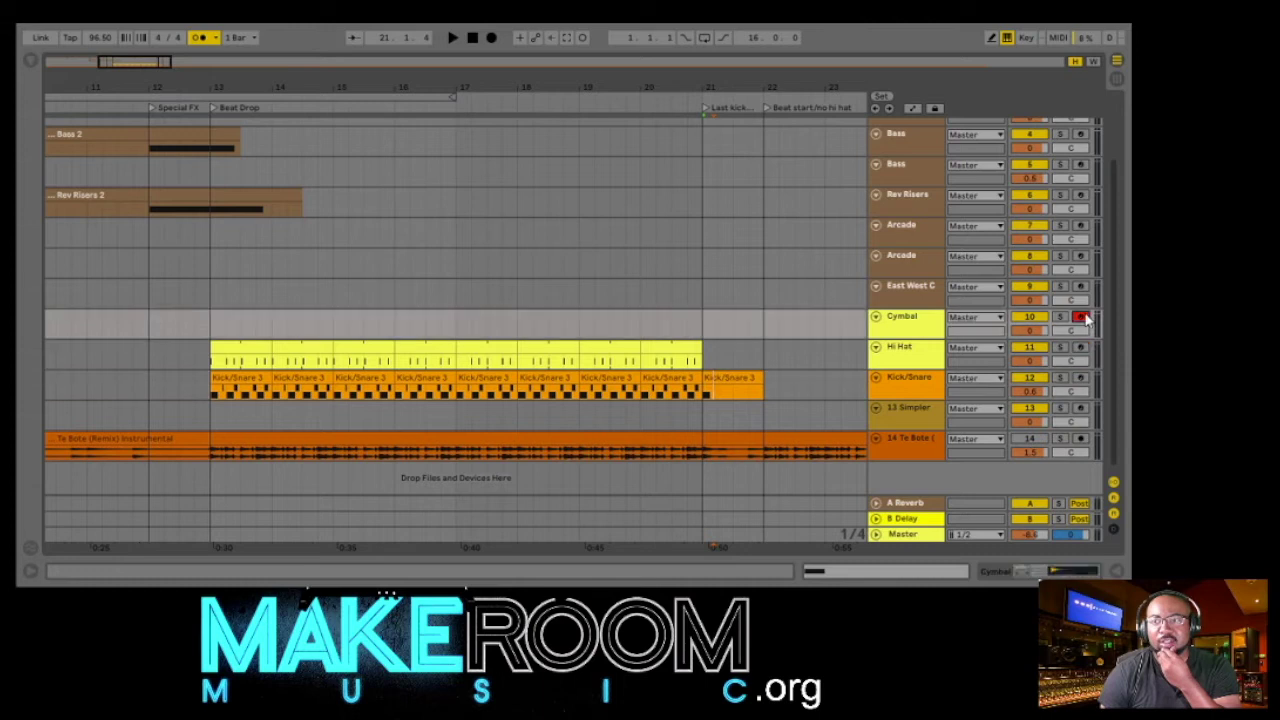
left_click(903, 328)
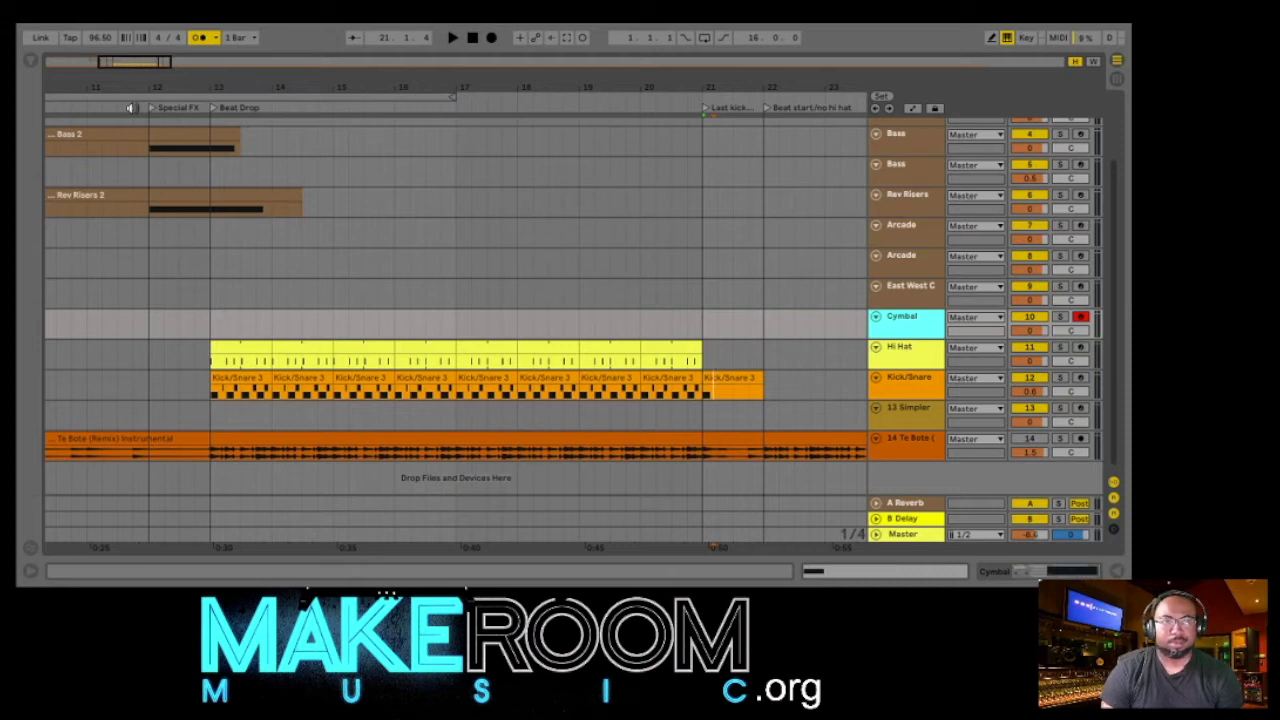
left_click(131, 107)
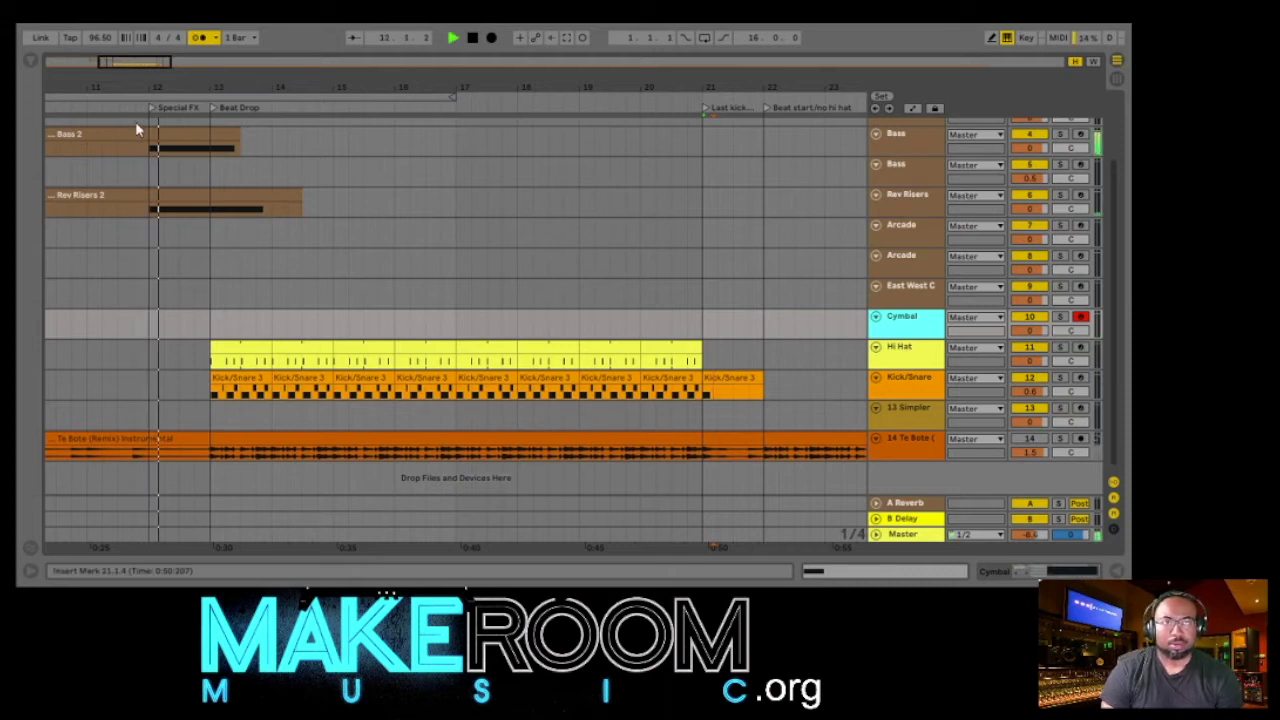
left_click(491, 37)
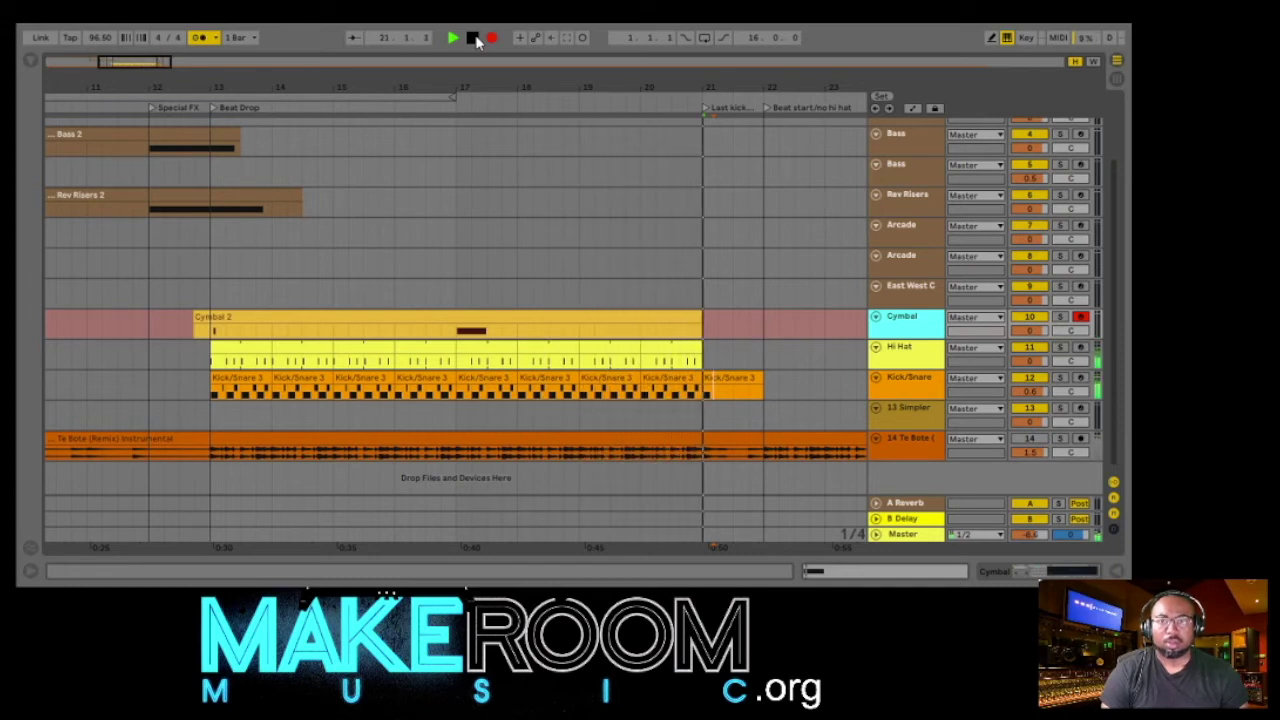
left_click(473, 37)
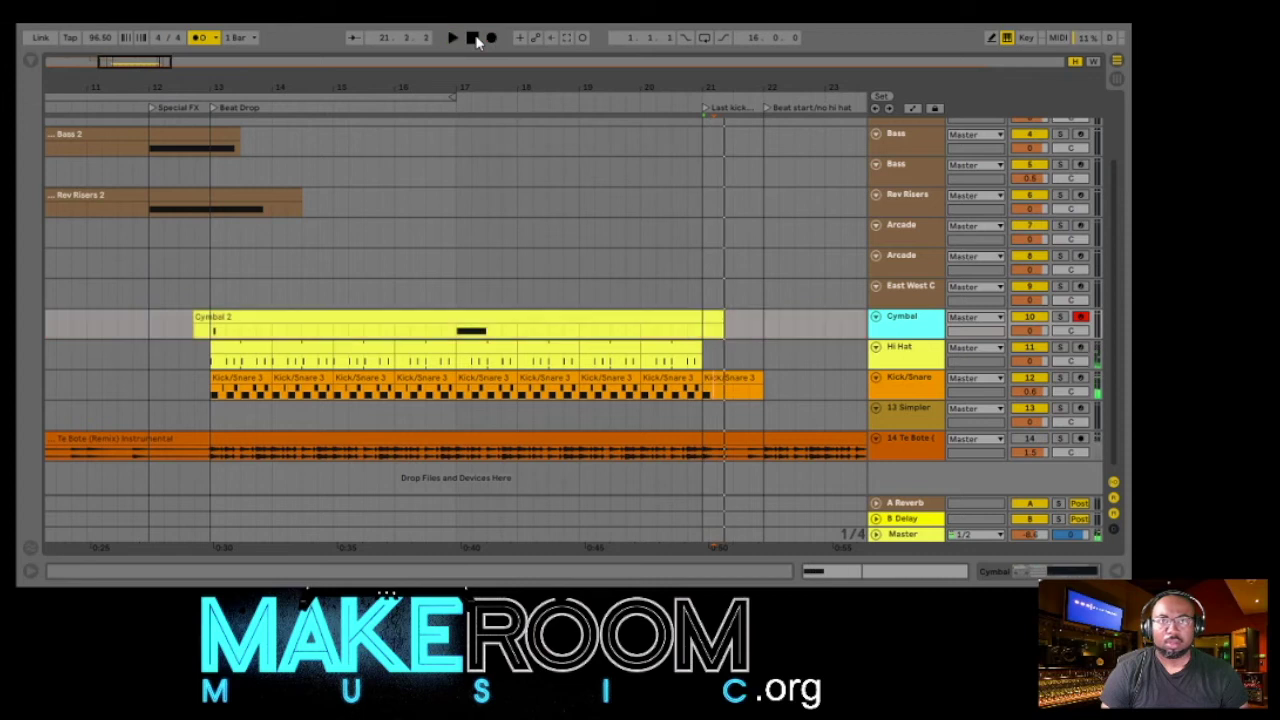
left_click(713, 320)
left_click_drag(714, 318, 702, 320)
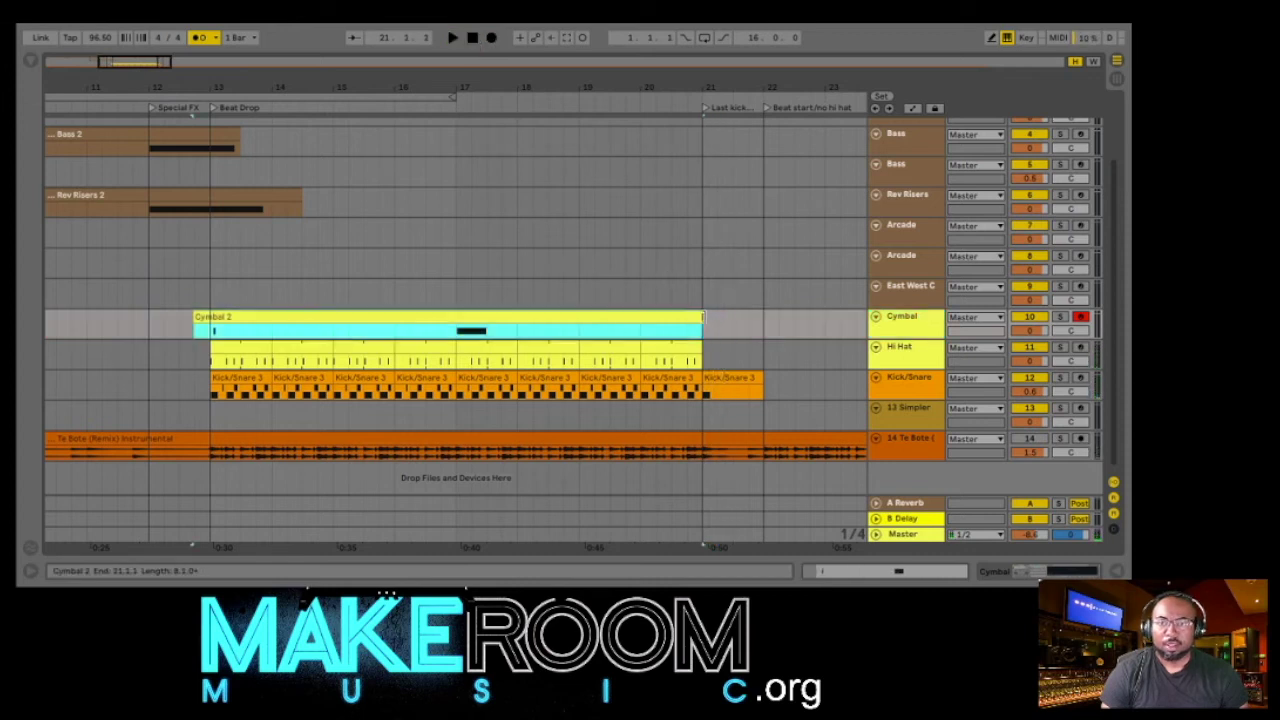
- Replace the short cymbal note at the Beat Drop with a copy of the longer cymbal note from bar 17
double_click(585, 325)
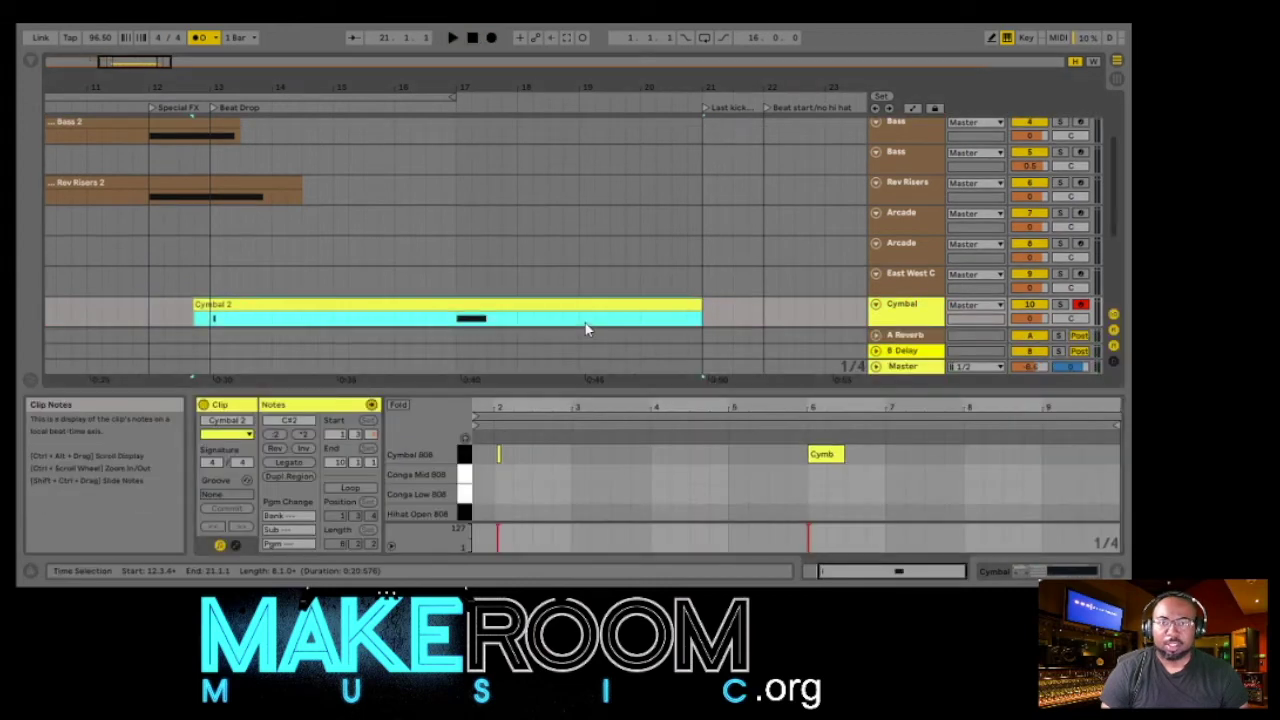
left_click(498, 453)
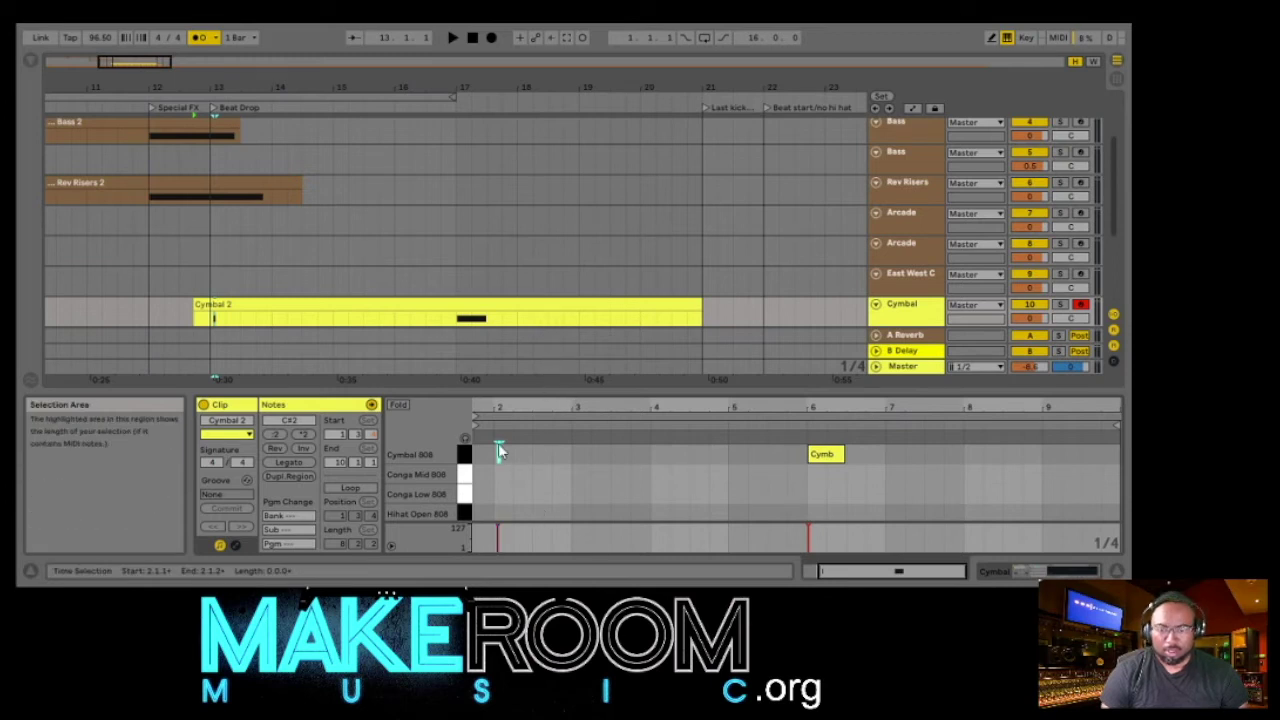
key("Delete")
left_click(822, 455)
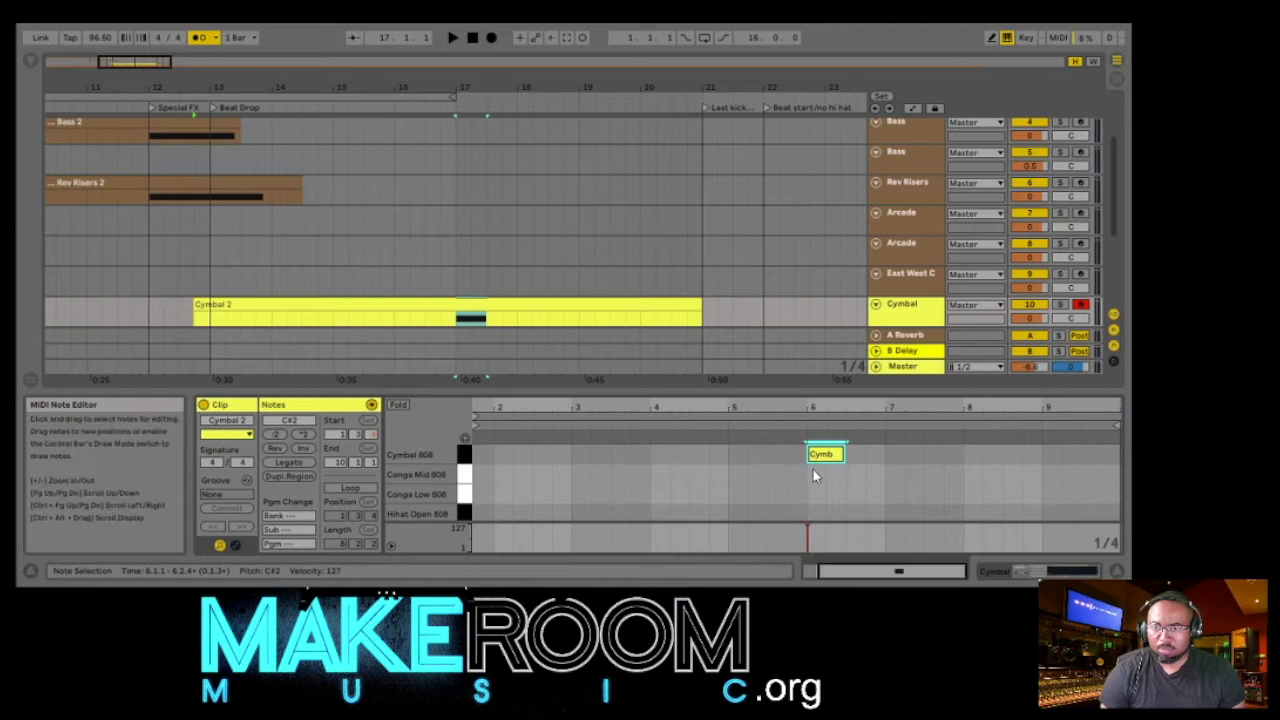
key("ctrl+d")
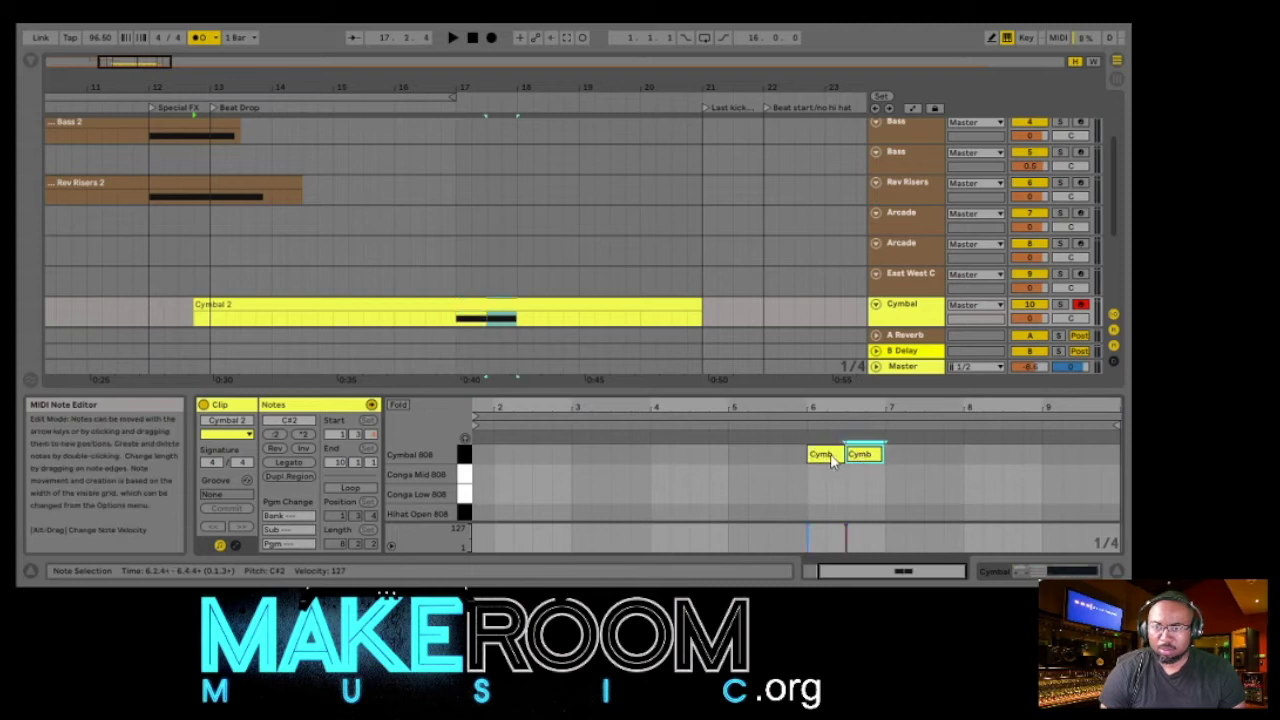
left_click_drag(865, 464, 517, 457)
- Audition the cymbal part from before the Beat Drop through the second hit at bar 17
left_click(139, 92)
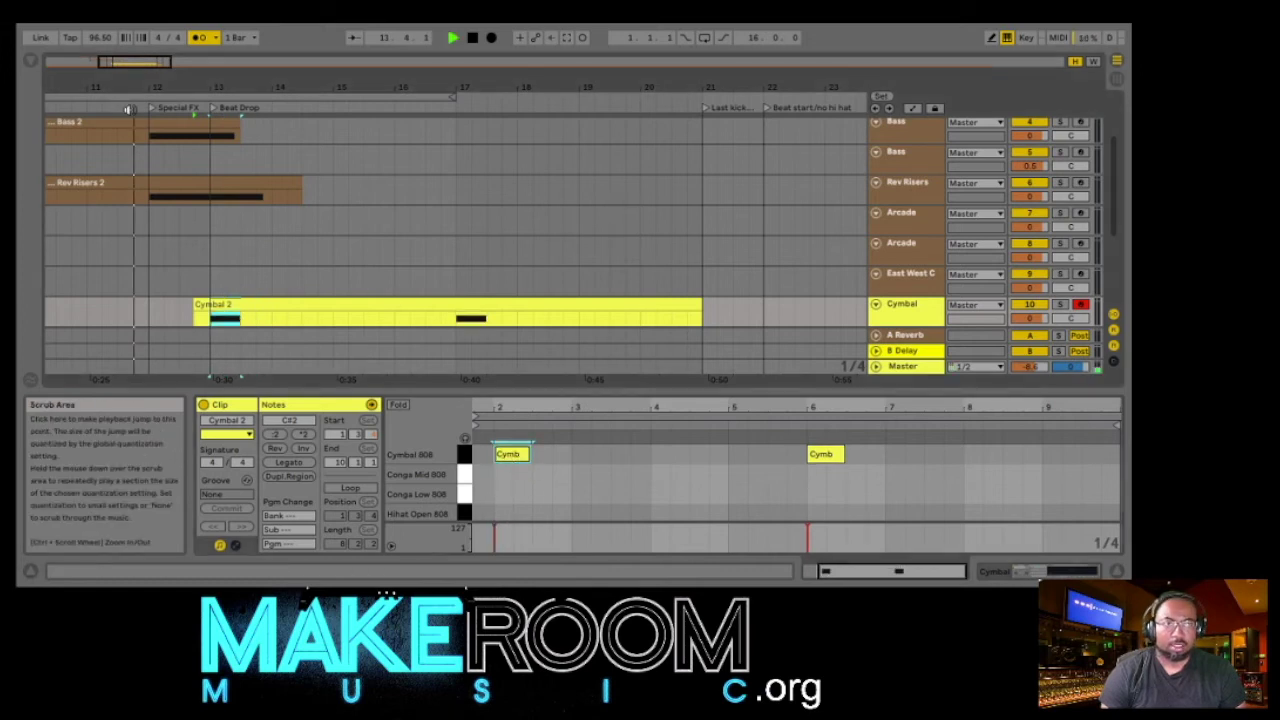
left_click(199, 38)
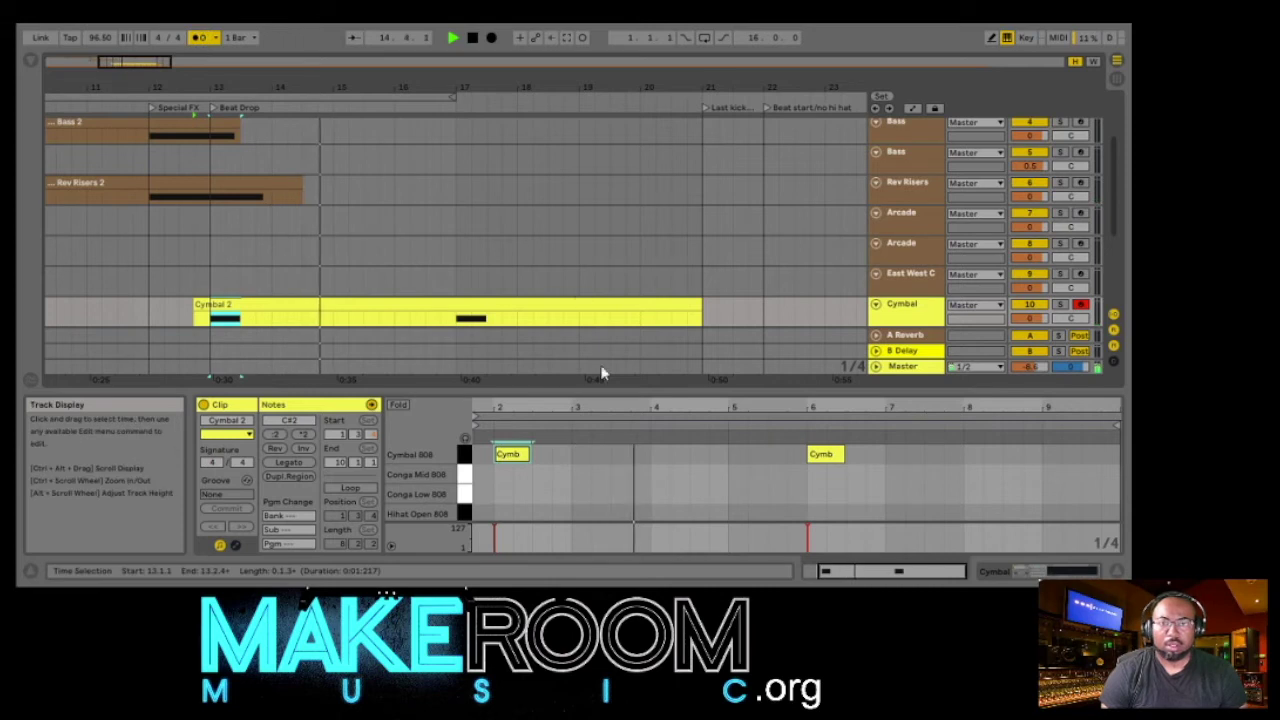
left_click(475, 39)
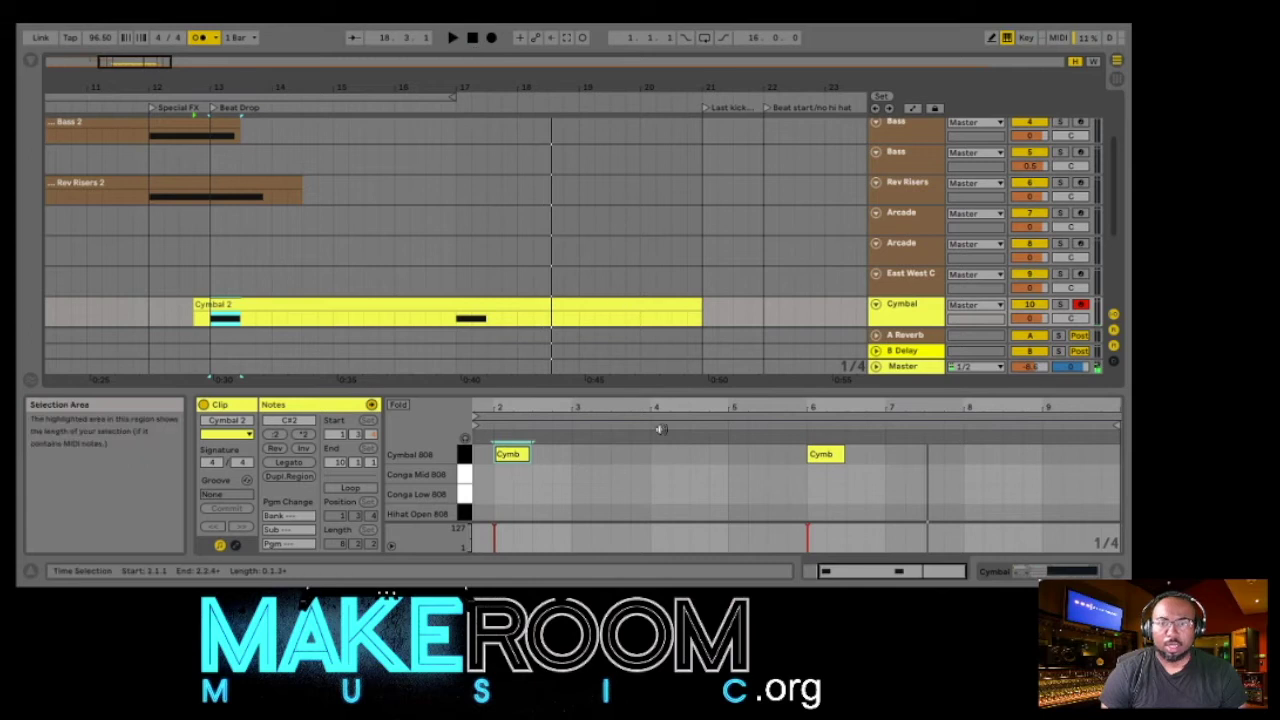
key("ctrl+alt+l")
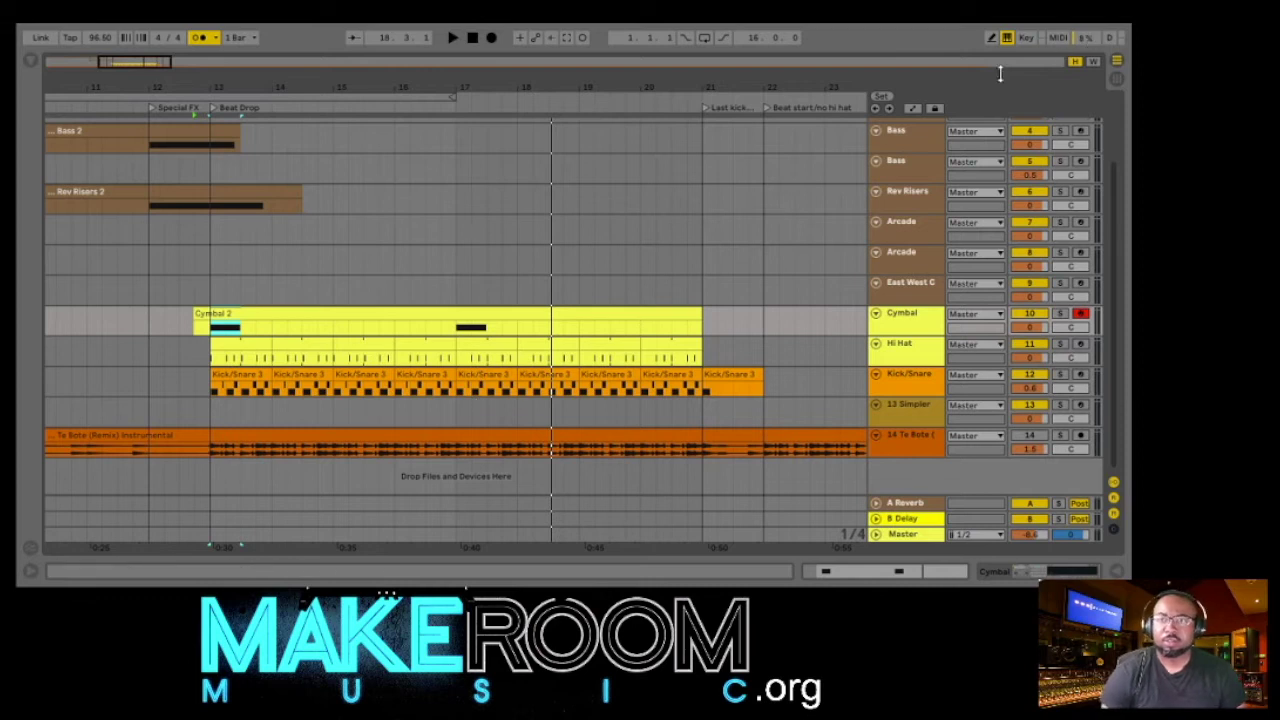
- Arm the second Bass track (track 5) for recording and show its Komplete Kontrol device
scroll(490, 253, "up", 3)
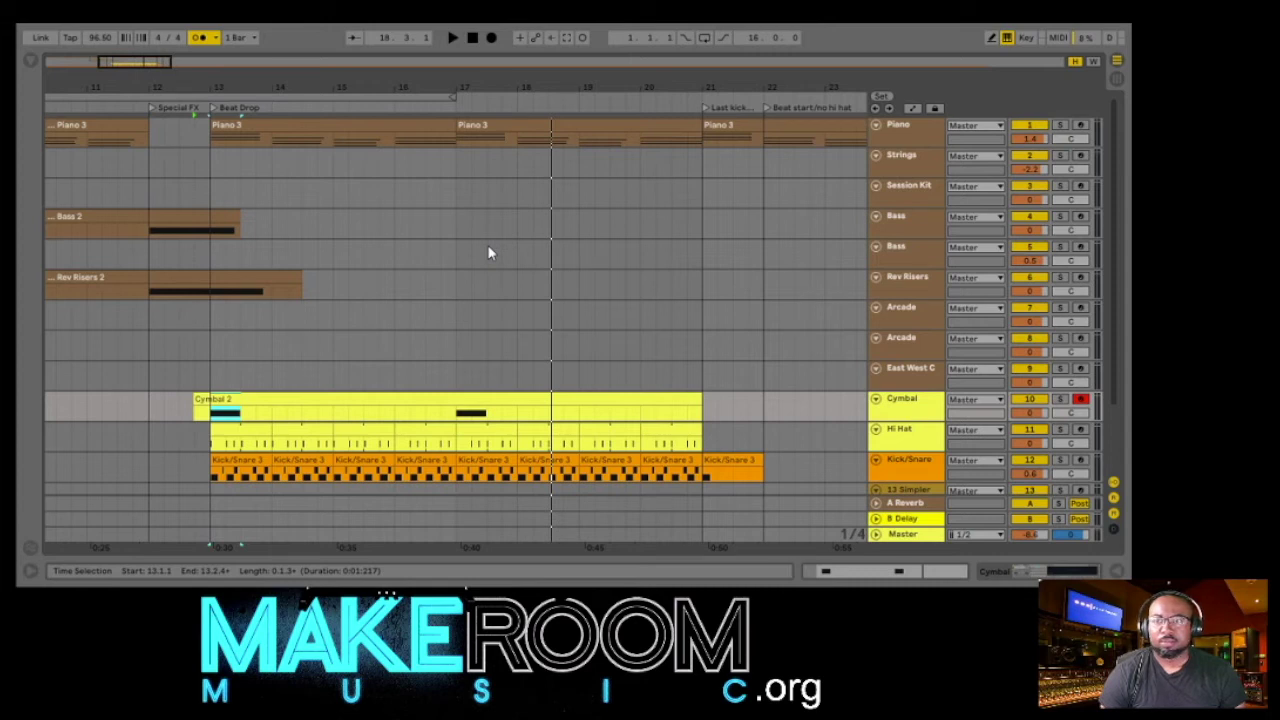
scroll(487, 253, "down", 3)
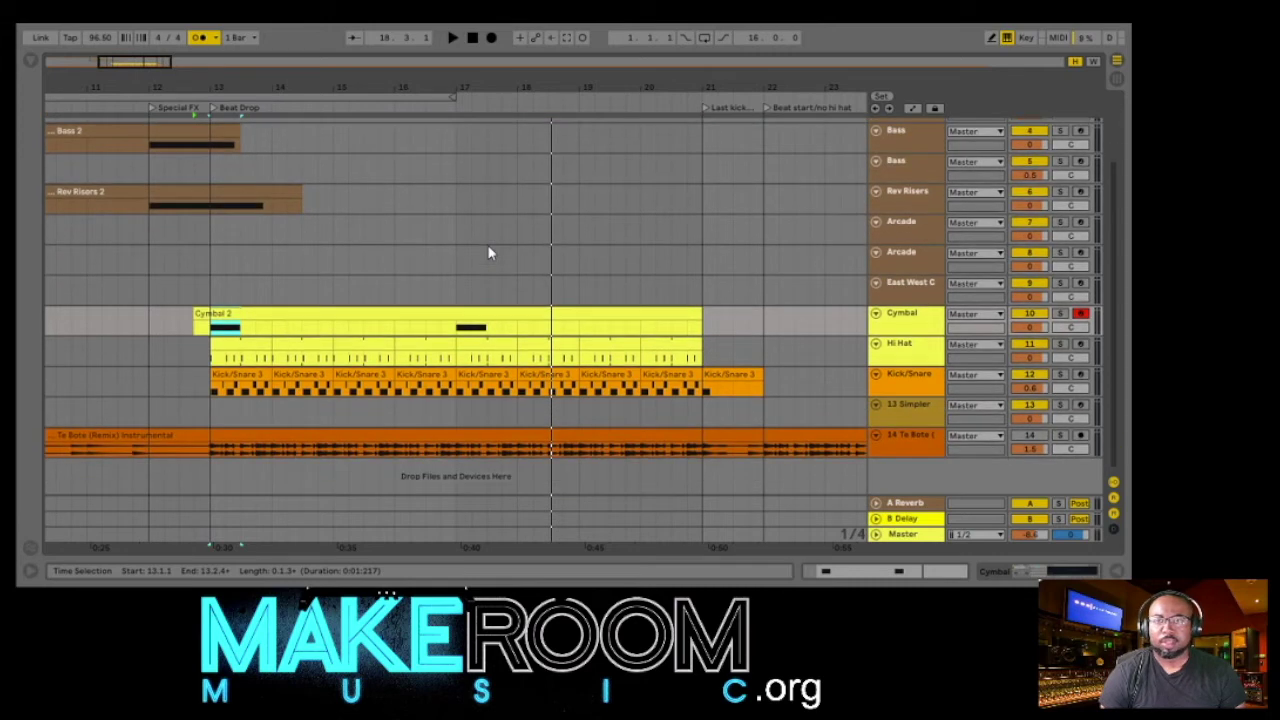
scroll(488, 253, "up", 3)
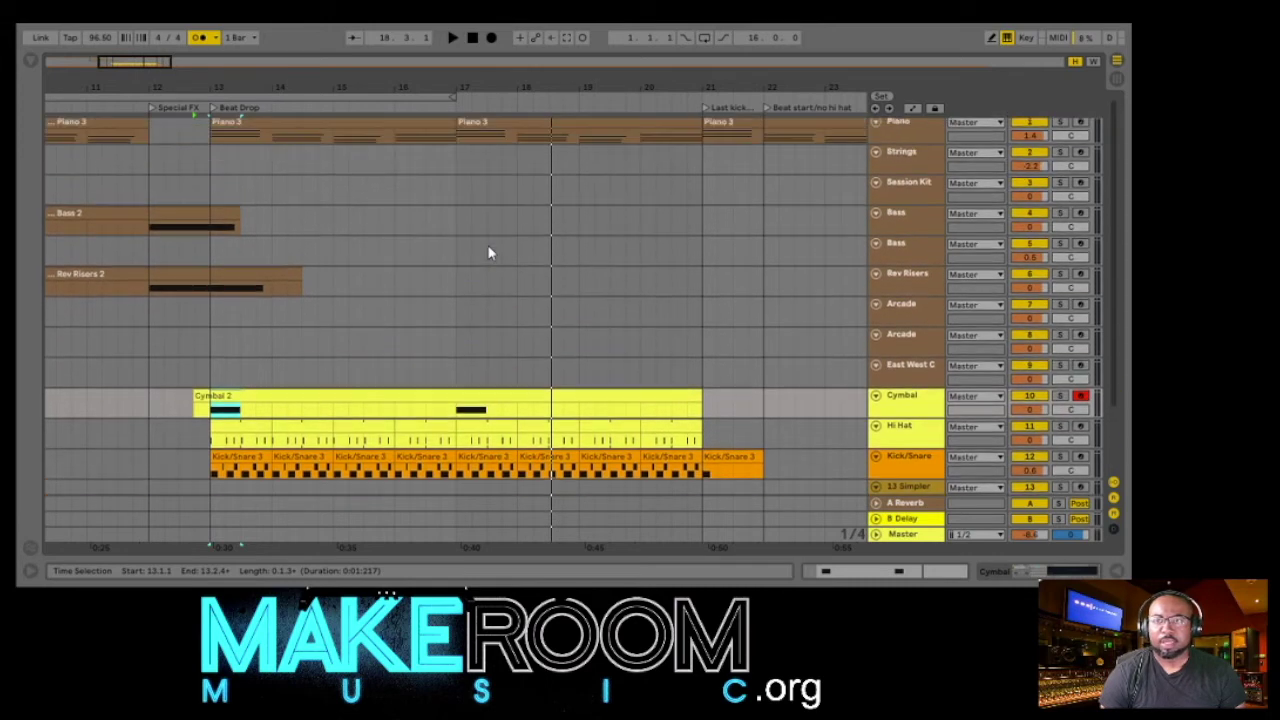
left_click(900, 245)
left_click(1086, 245)
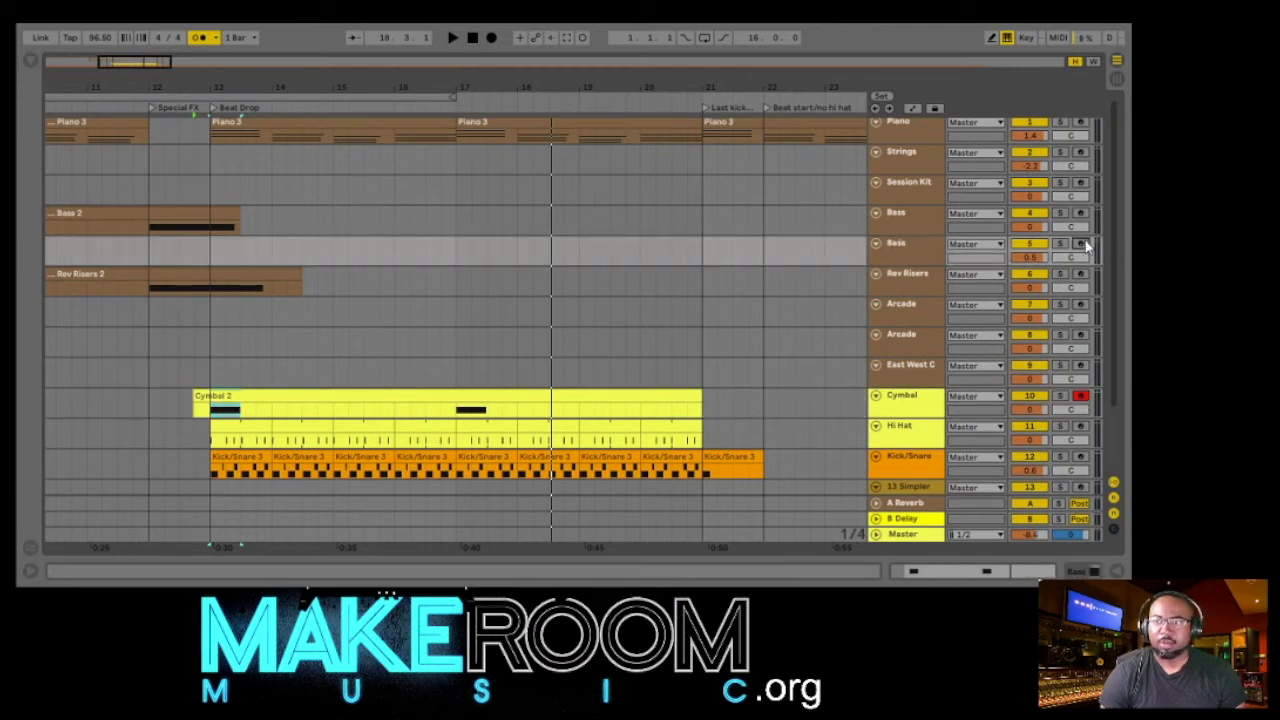
double_click(910, 245)
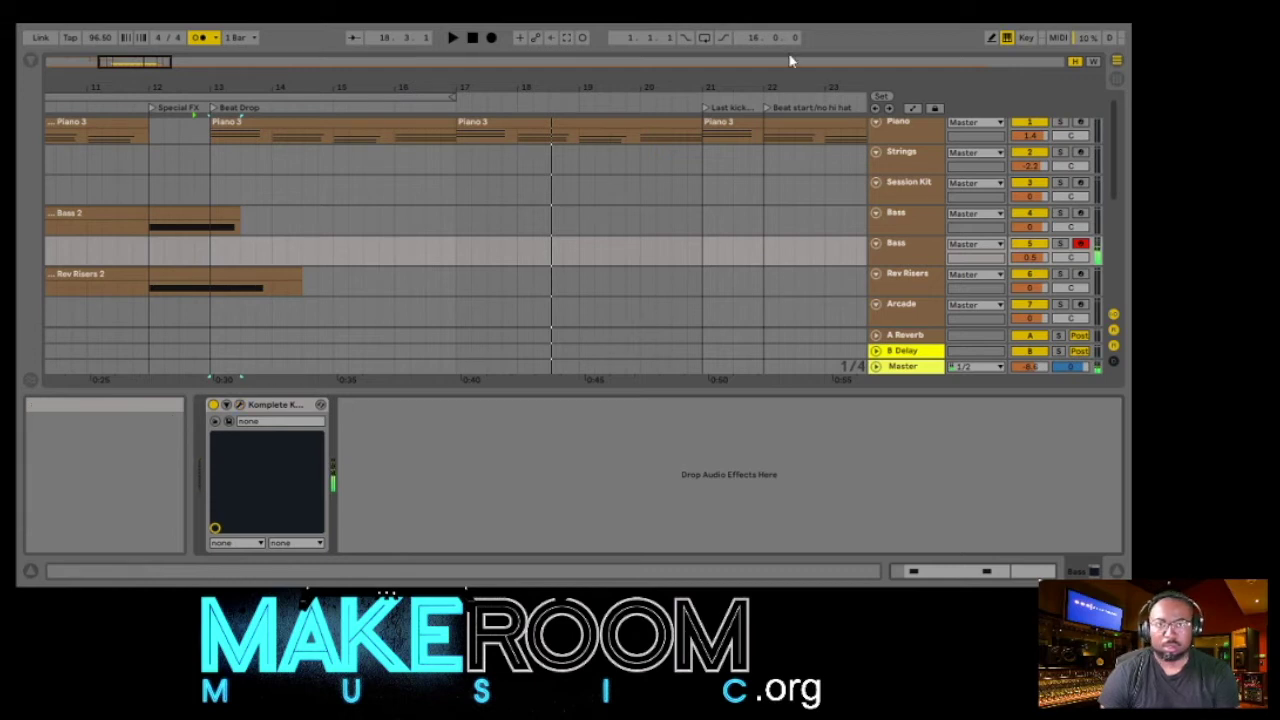
- Listen to the Te Bote reference track in solo around the Beat Drop, unsolo it and play through the arrangement
left_click_drag(534, 394, 527, 490)
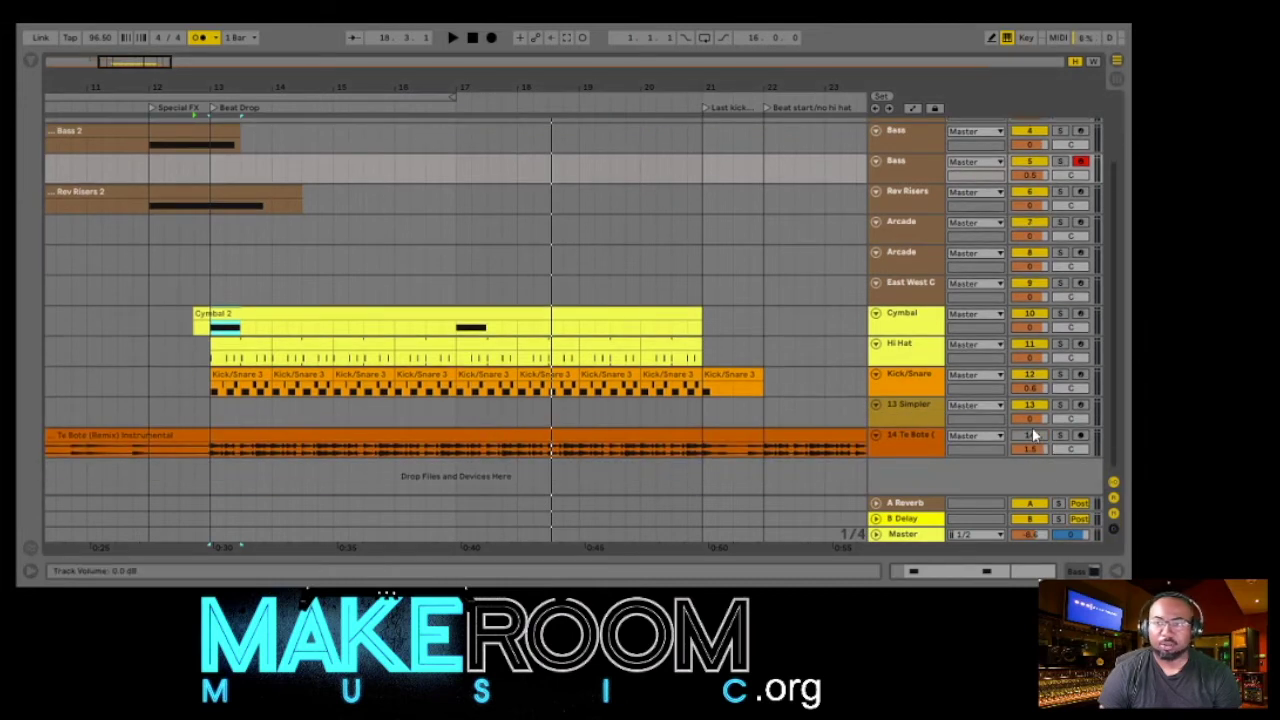
left_click(1061, 438)
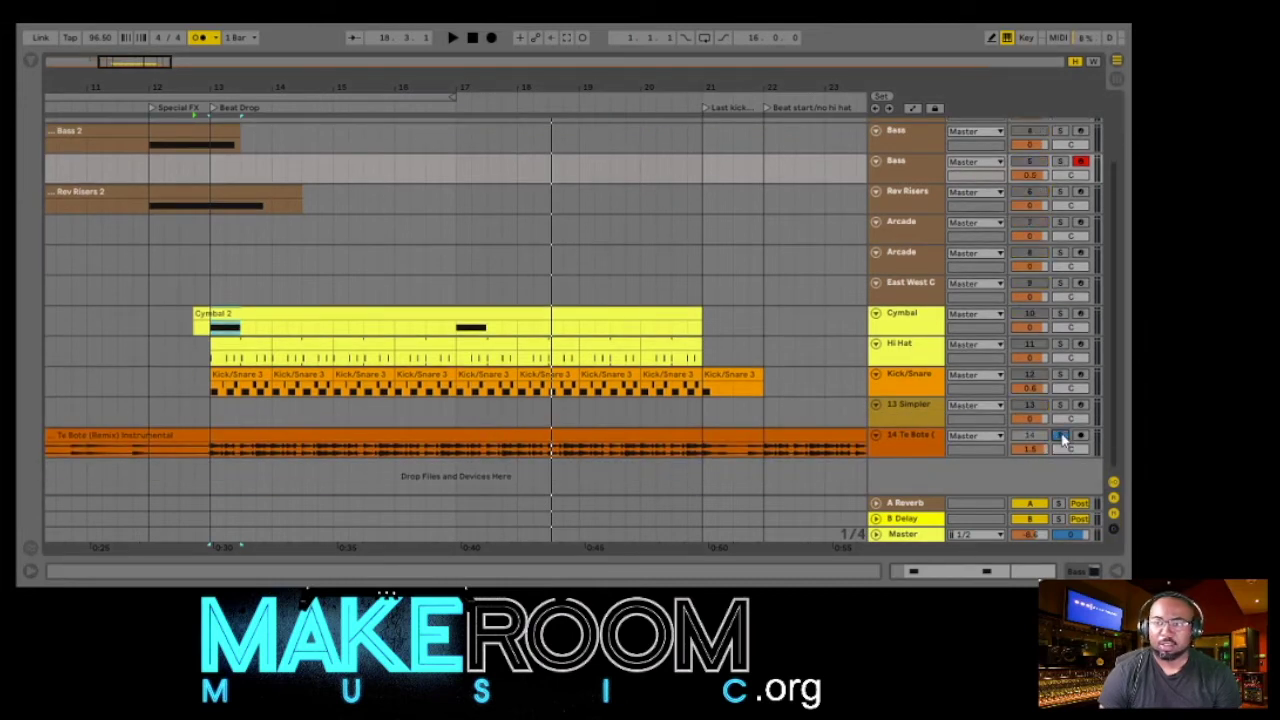
left_click(1061, 438)
left_click(1061, 438)
left_click(203, 104)
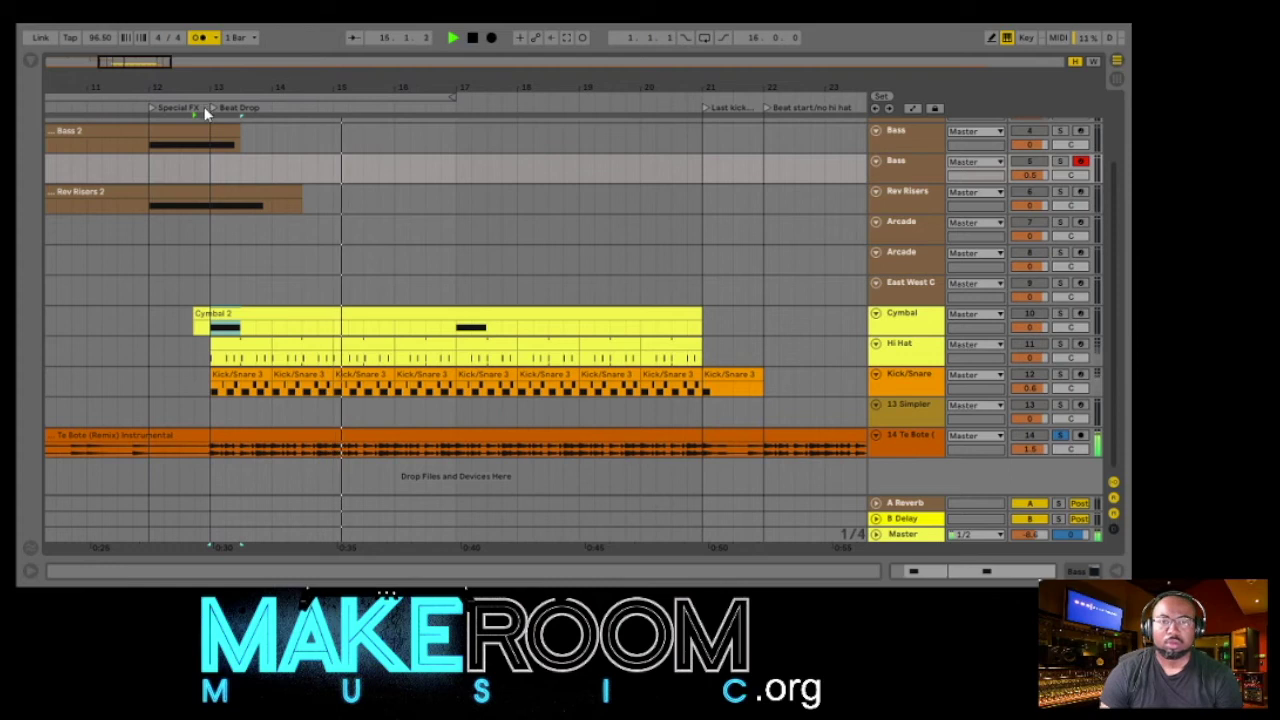
left_click(472, 38)
left_click(1064, 438)
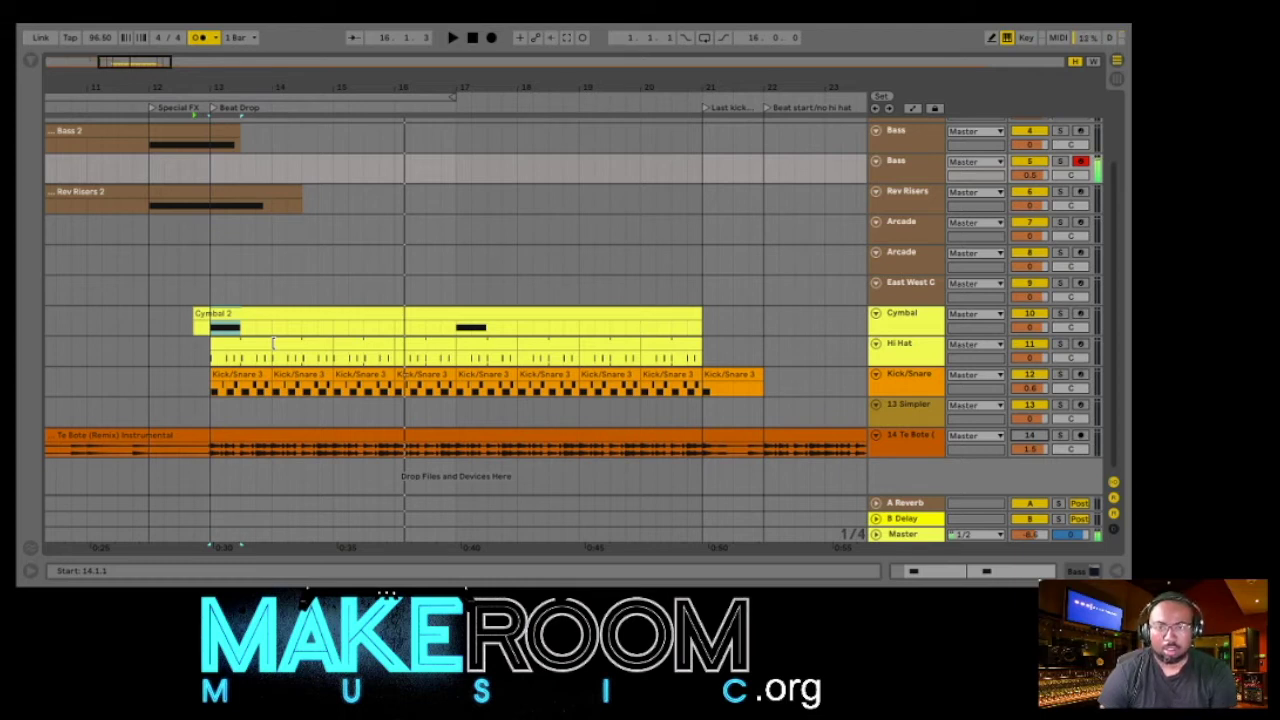
left_click(133, 104)
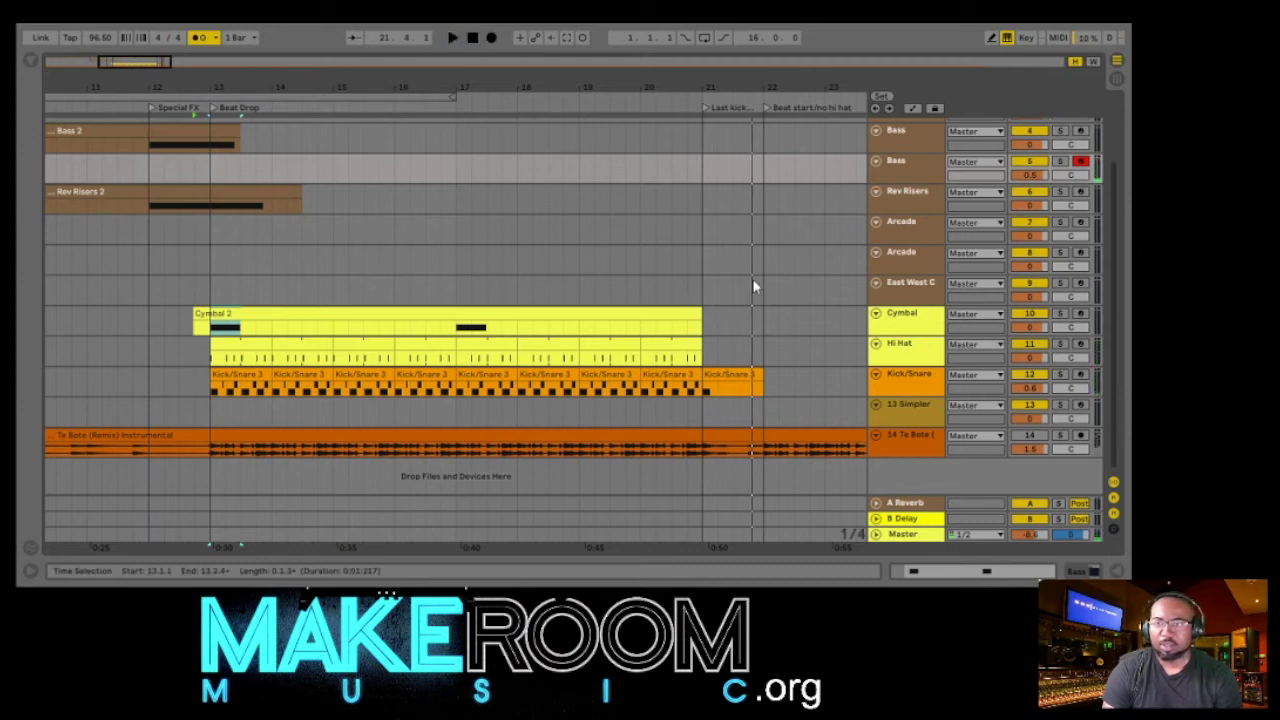
left_click(99, 107)
left_click(491, 37)
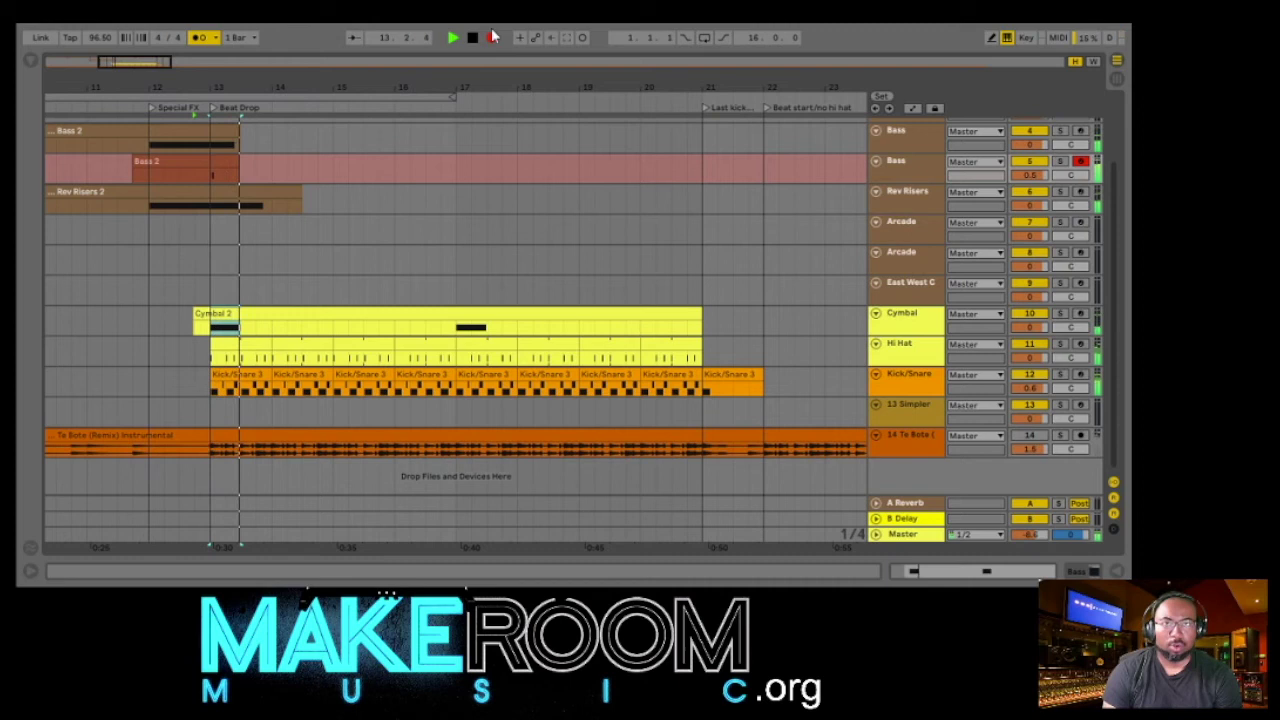
key("space")
left_click(188, 166)
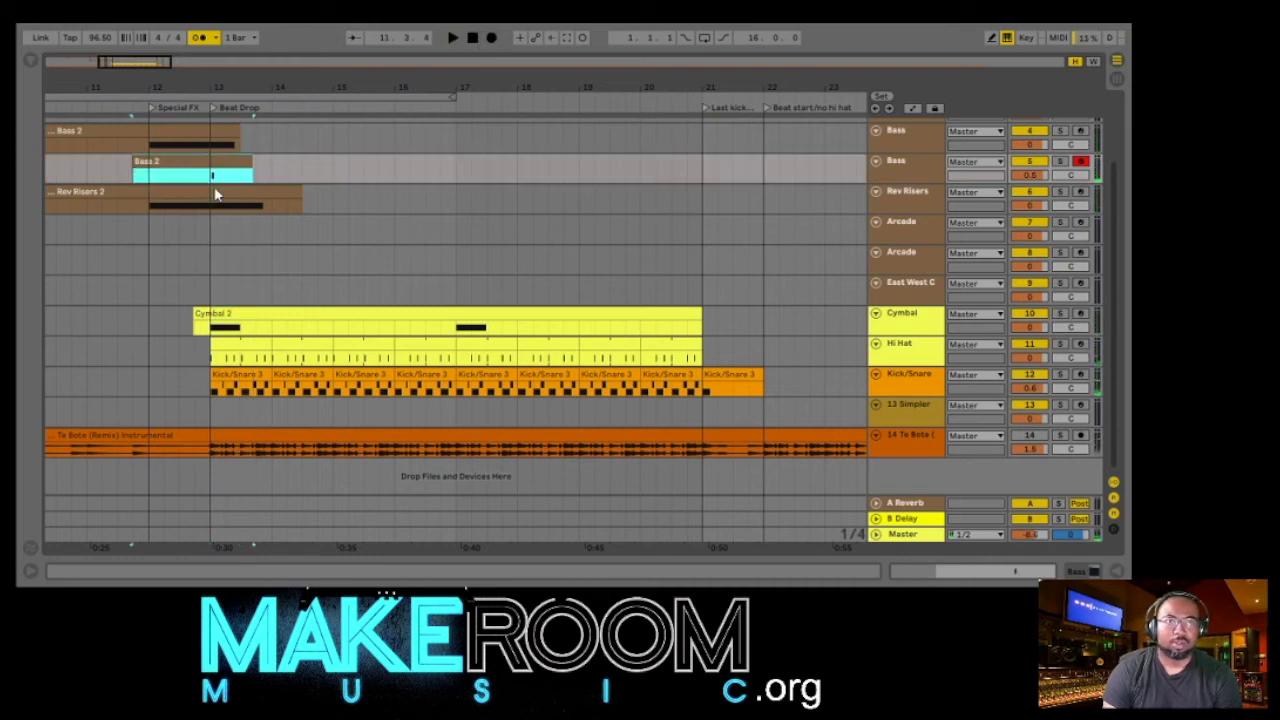
key("Delete")
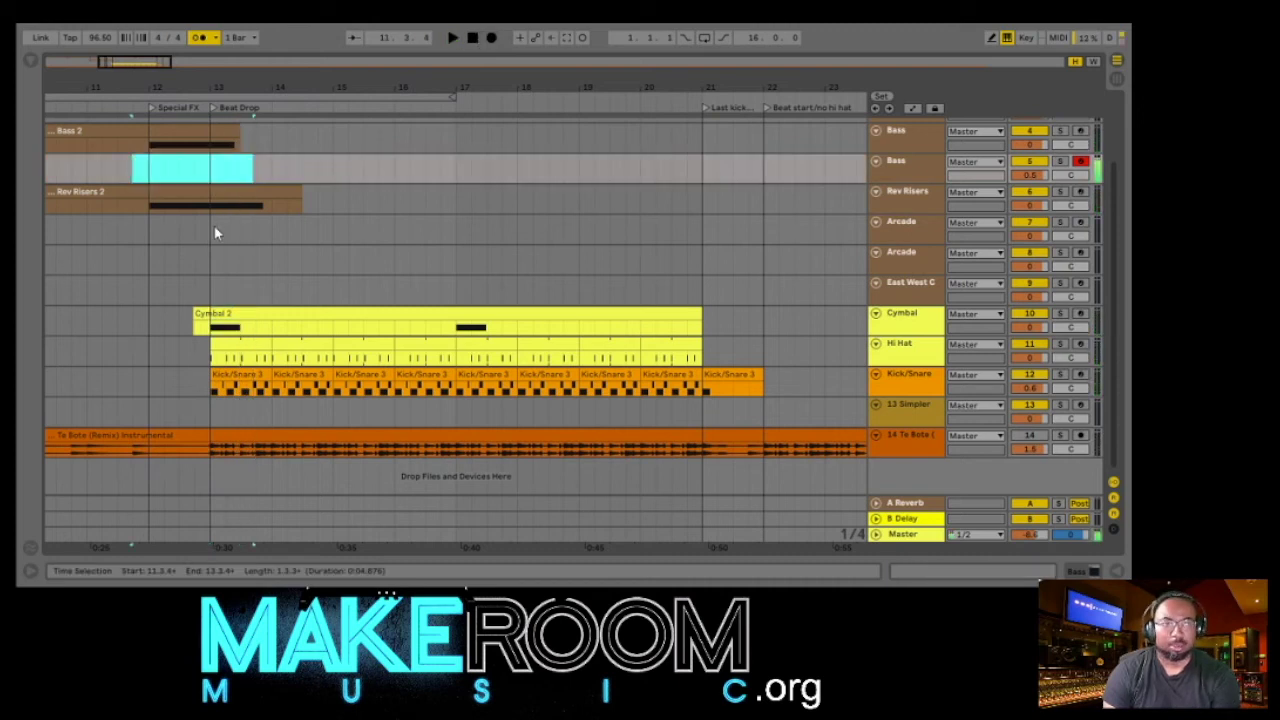
left_click(491, 38)
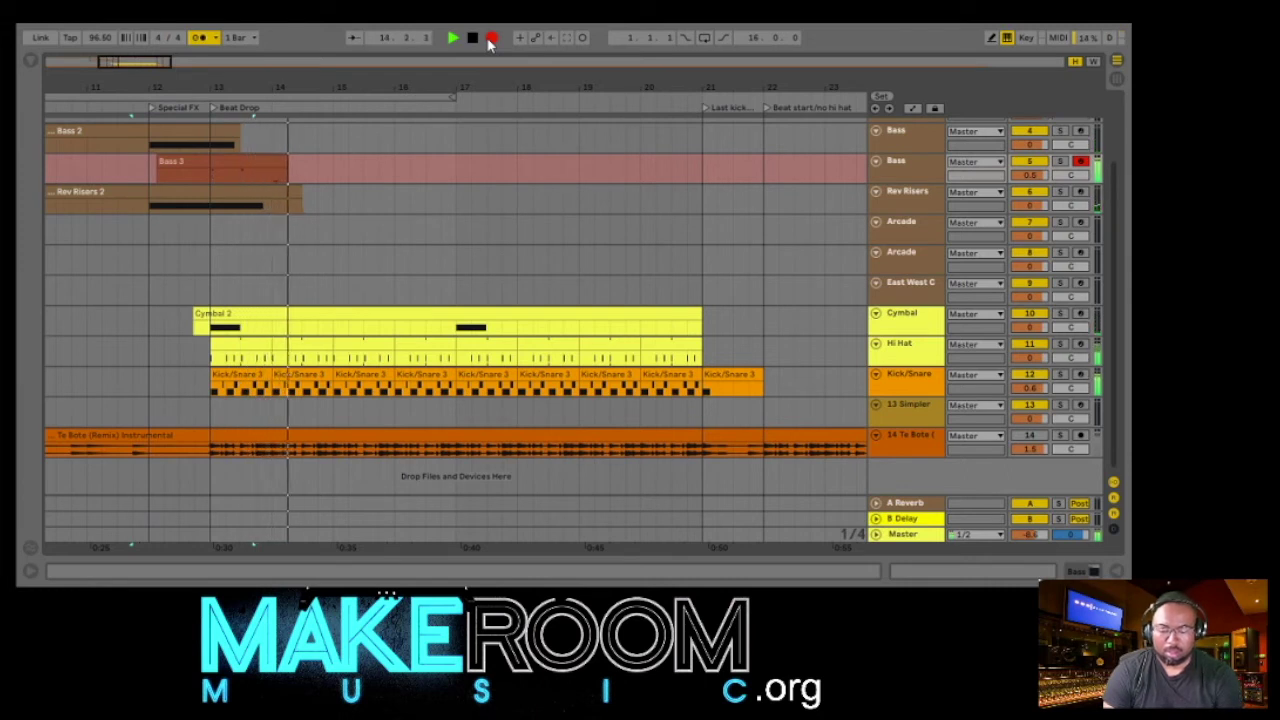
left_click(473, 38)
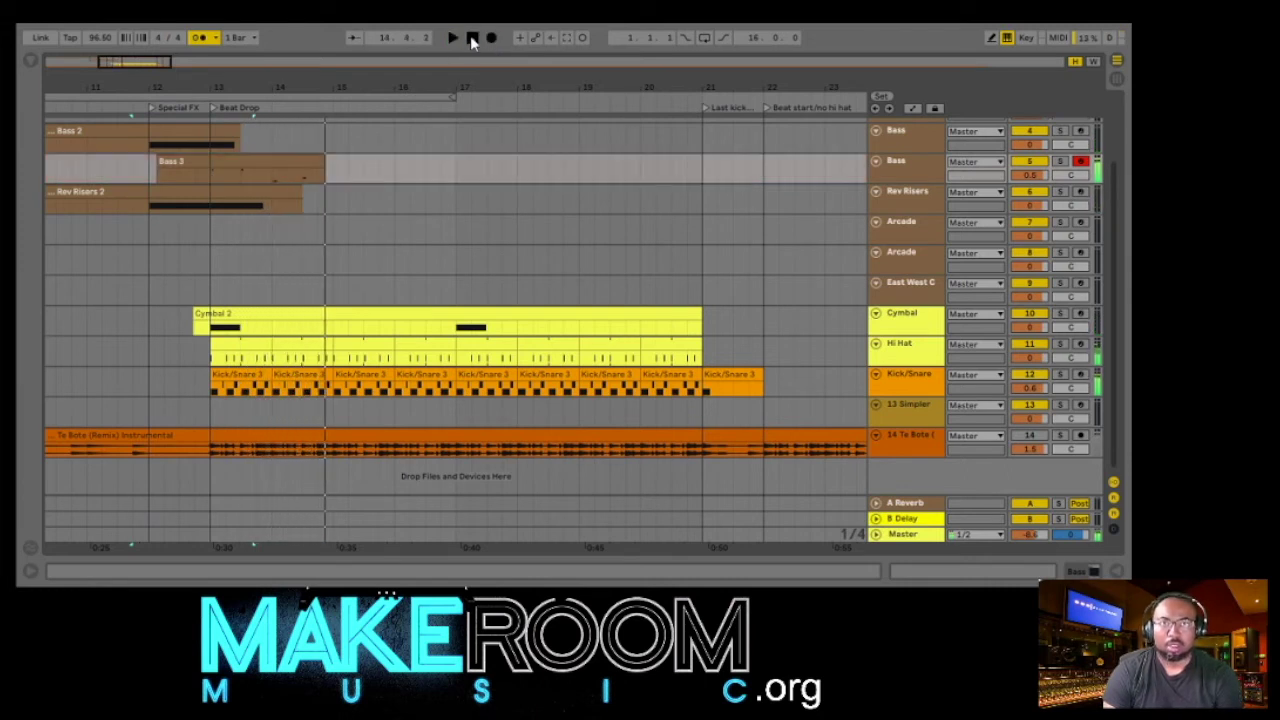
left_click(291, 158)
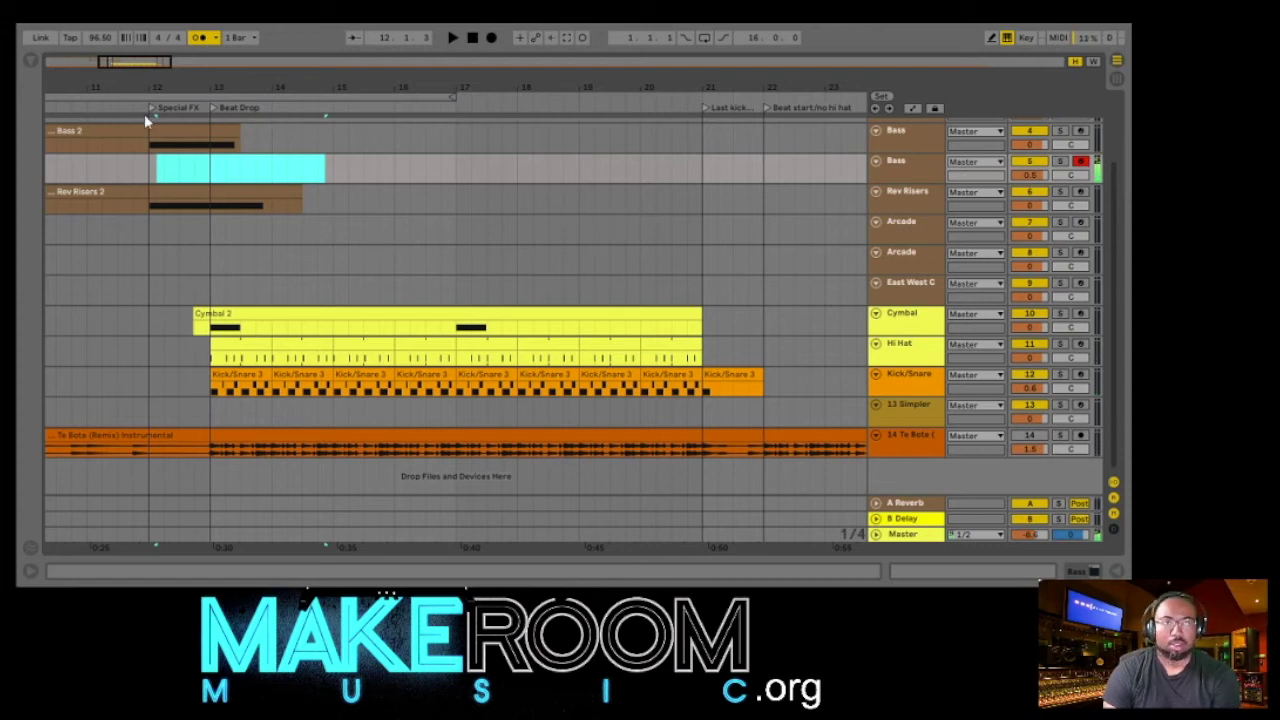
- Record a bass line on the armed Bass track 5 through bar 21 and trim the clip's start to 12.1.1
left_click(491, 38)
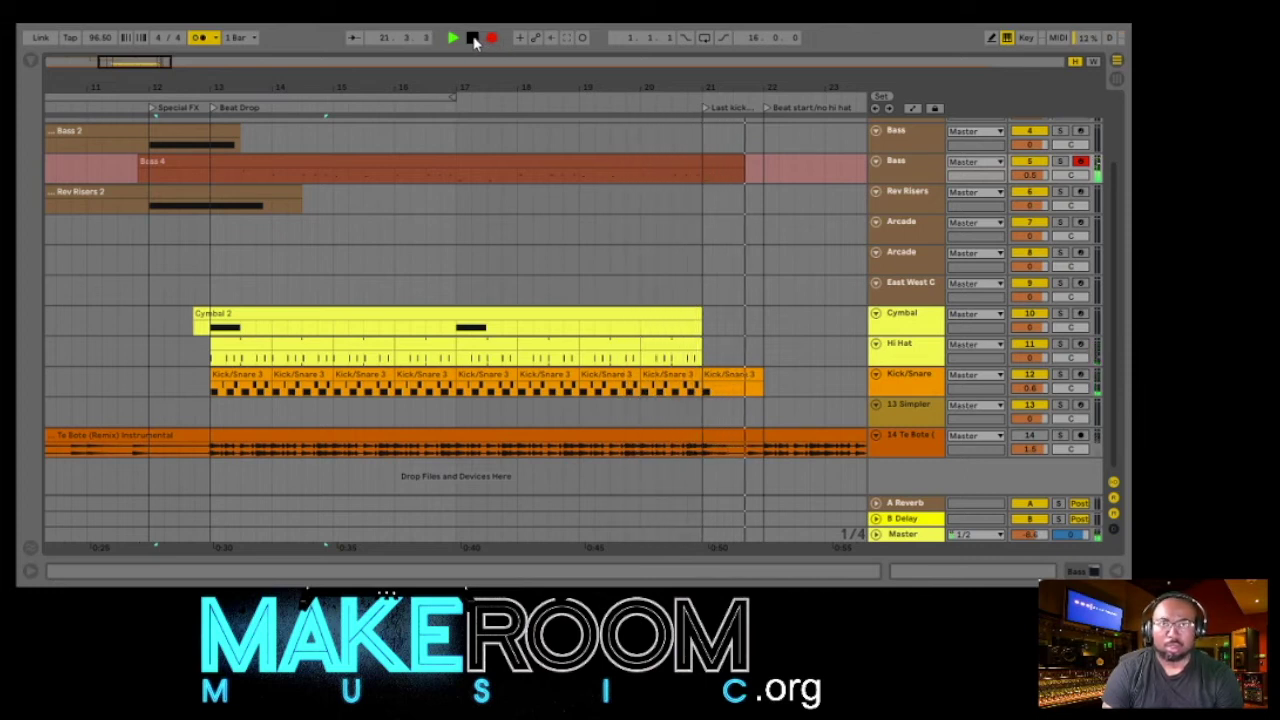
left_click(473, 38)
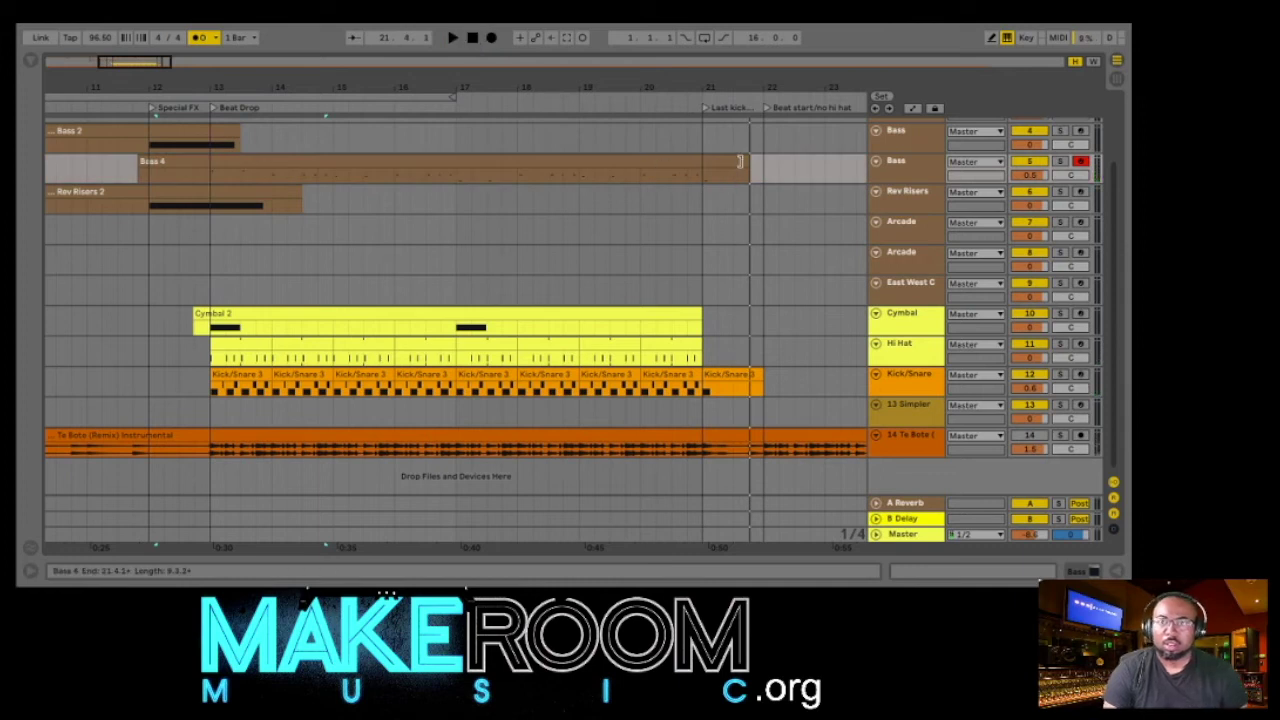
left_click_drag(140, 160, 148, 161)
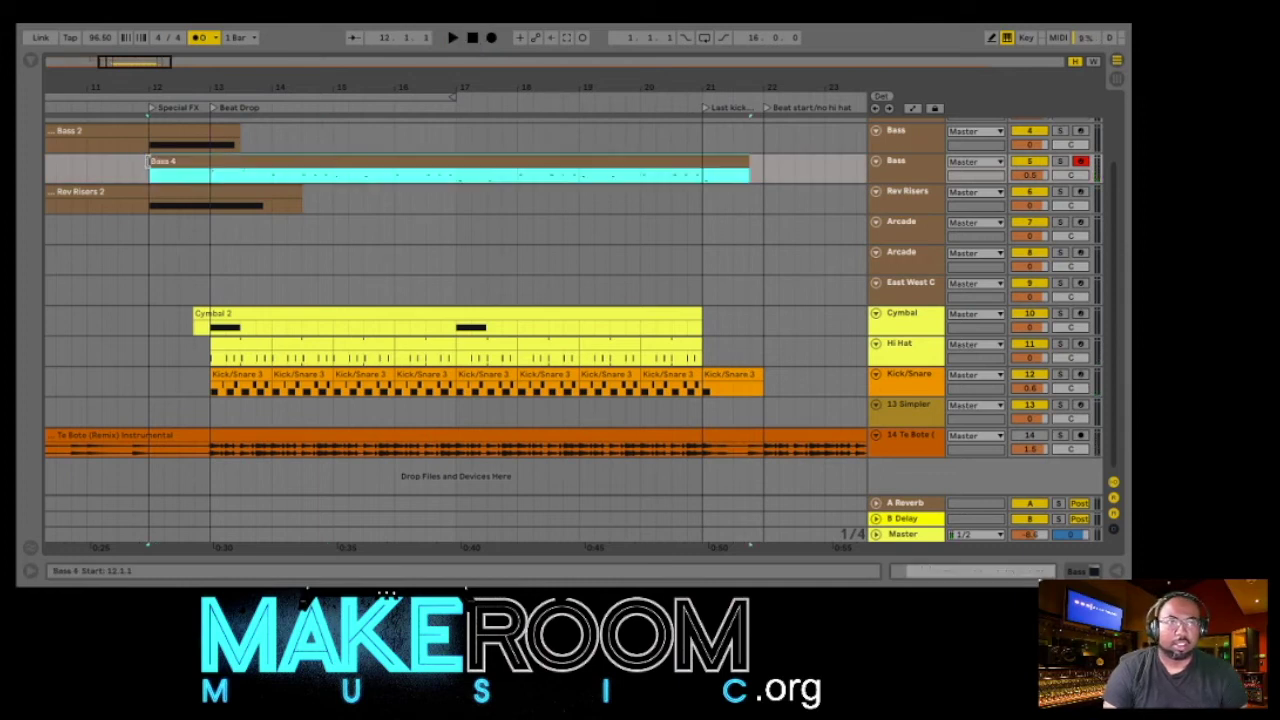
- Quantize all notes in the newly recorded Bass 4 clip and play back the bass line
double_click(261, 166)
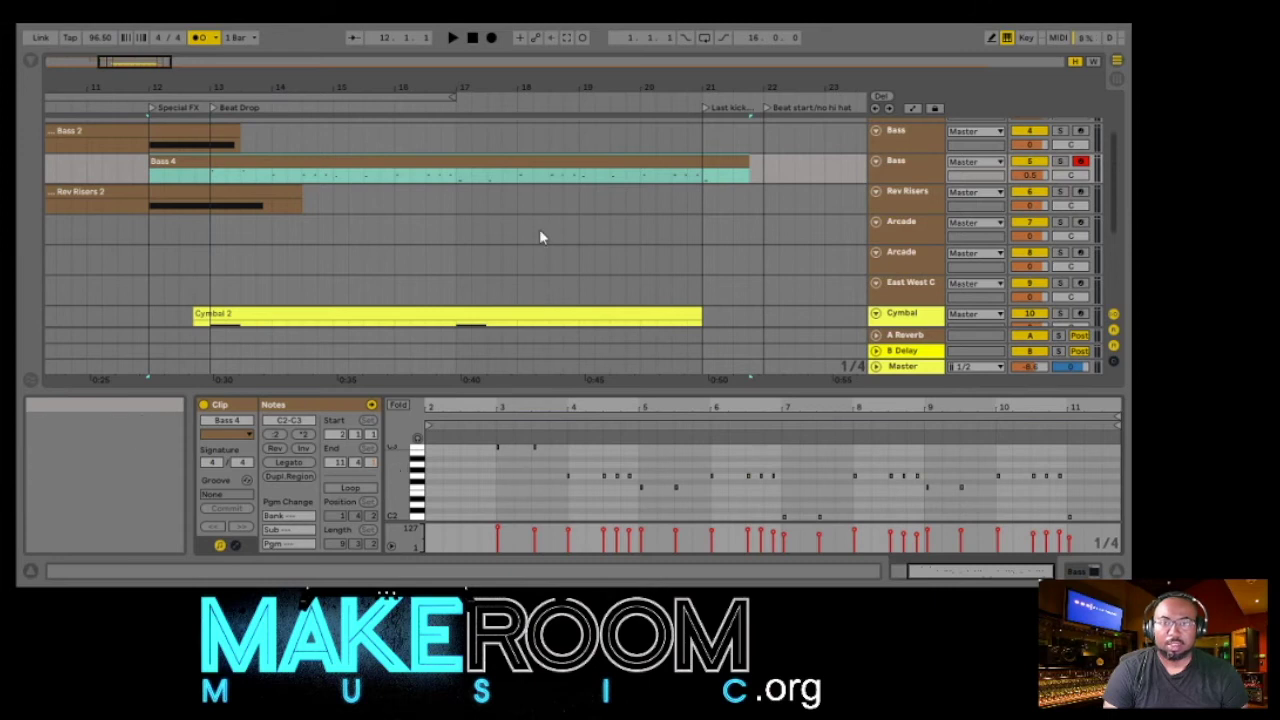
key("ctrl+a")
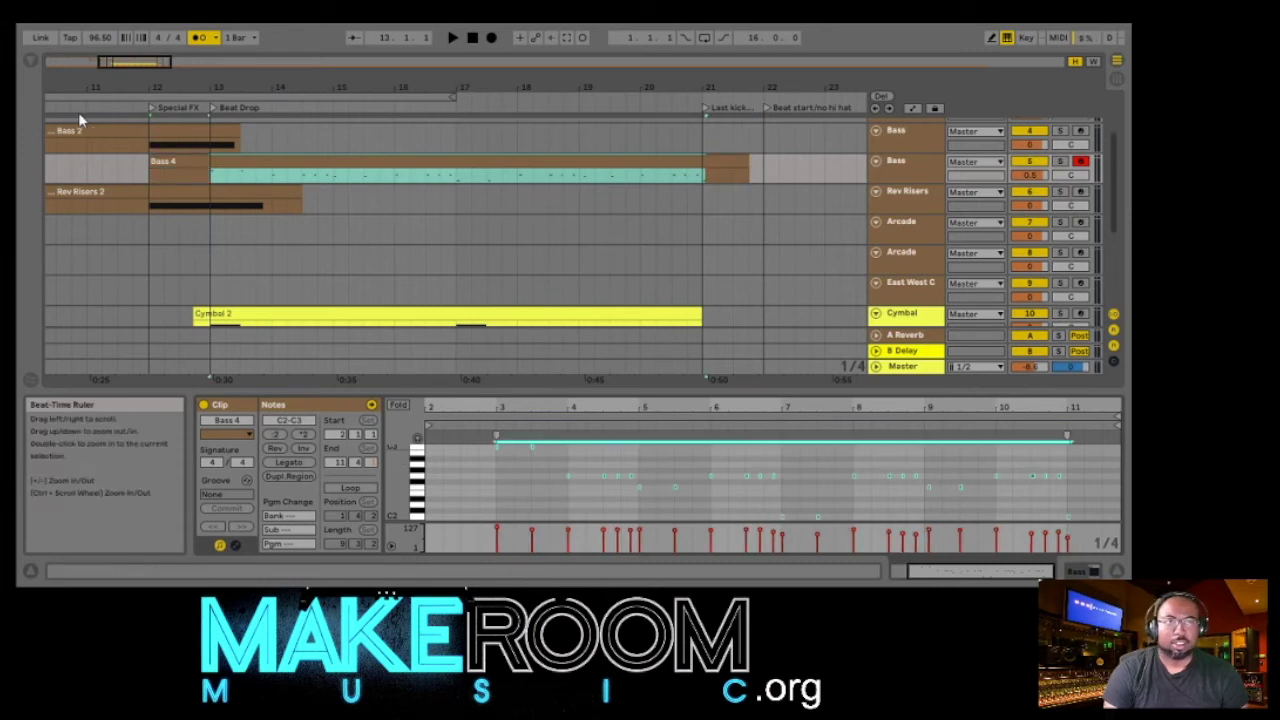
left_click(138, 107)
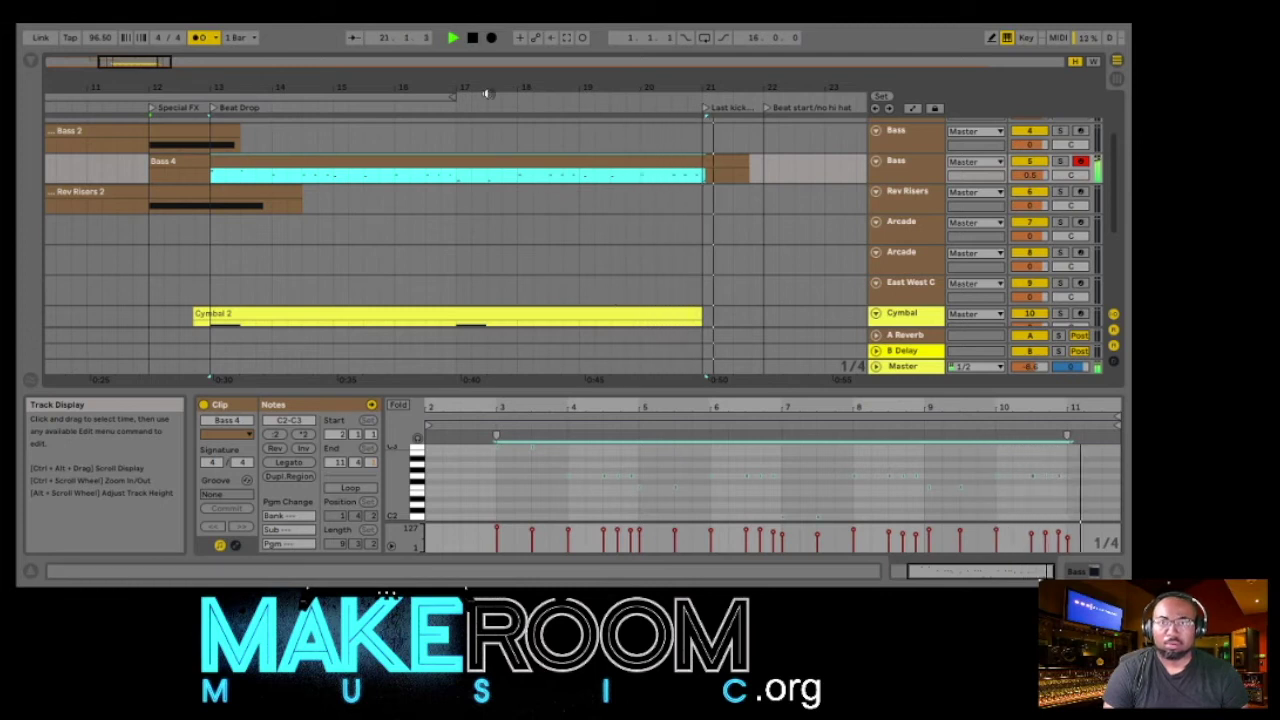
left_click(424, 104)
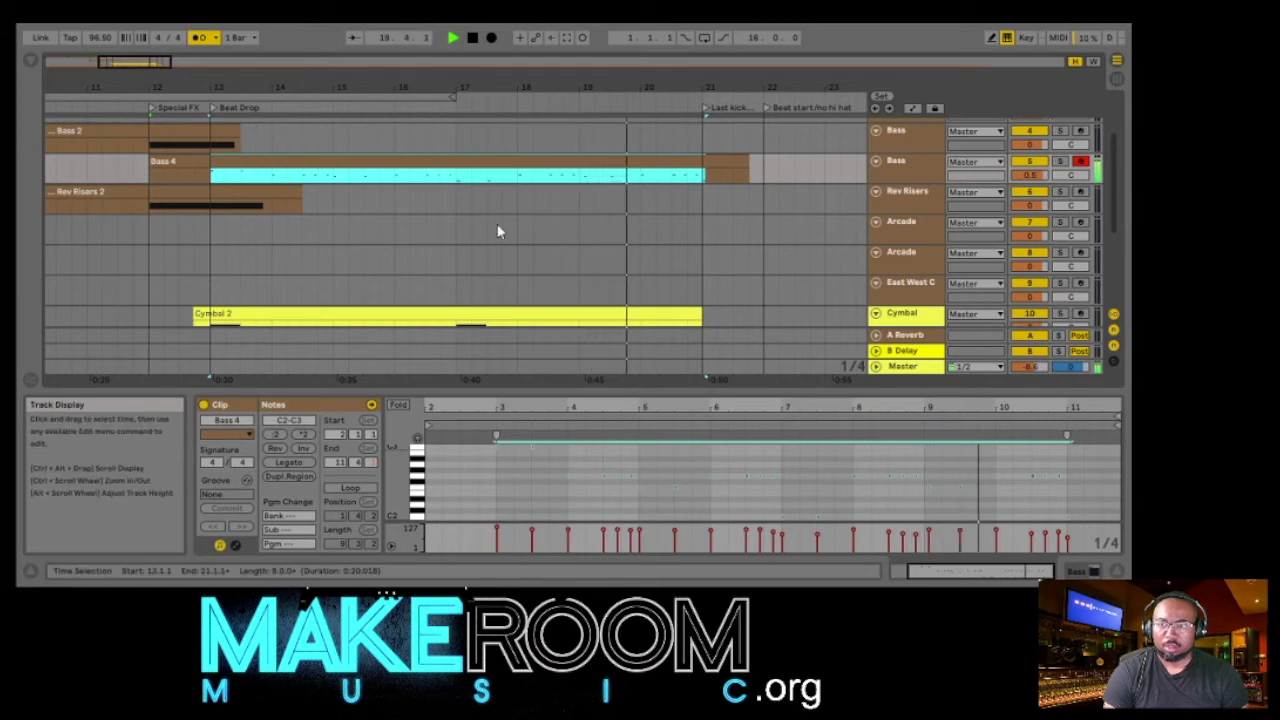
left_click(473, 38)
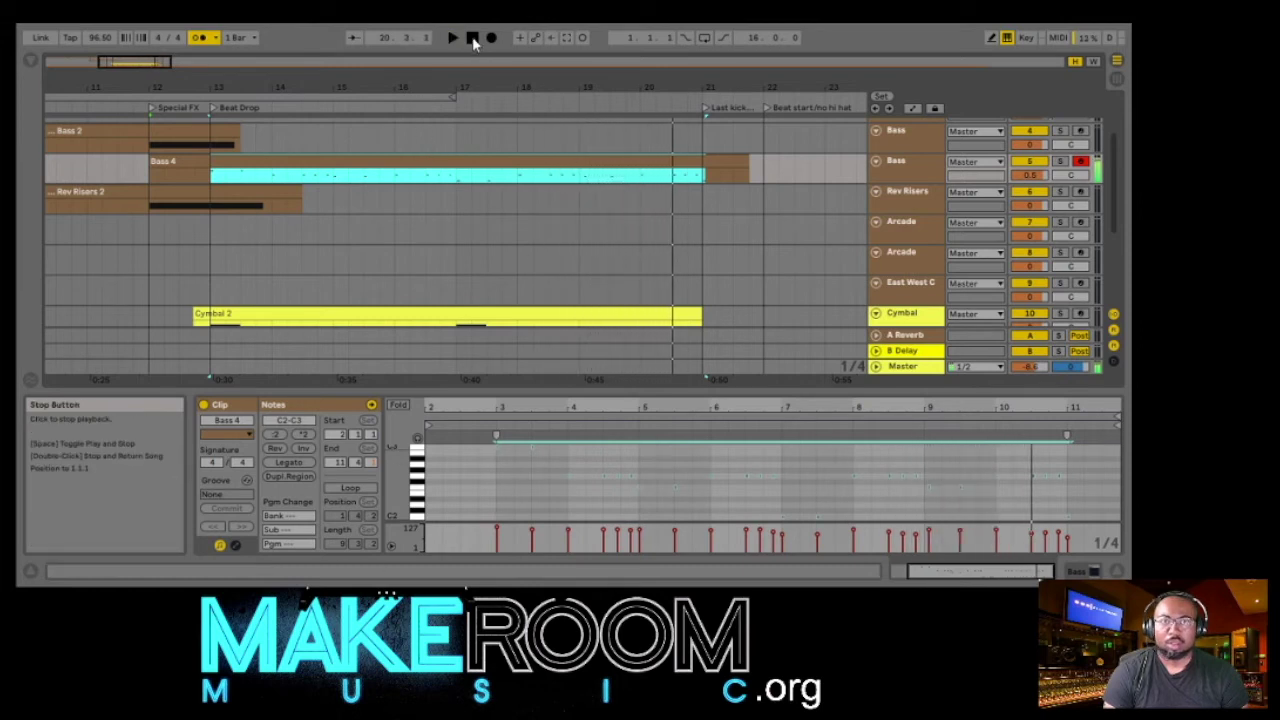
- Increase the height of Bass track 5 and select the F2 note just after bar 9 in the Bass 4 clip
left_click(876, 160)
left_click(876, 160)
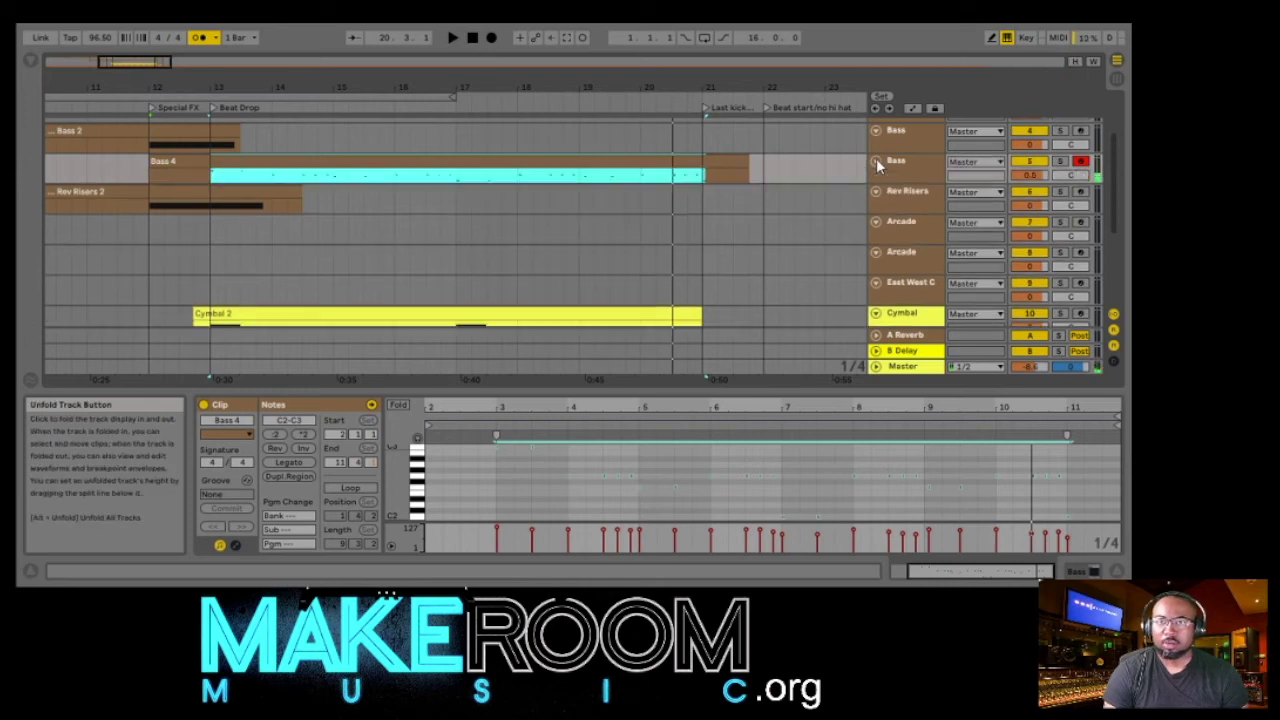
left_click_drag(890, 185, 882, 218)
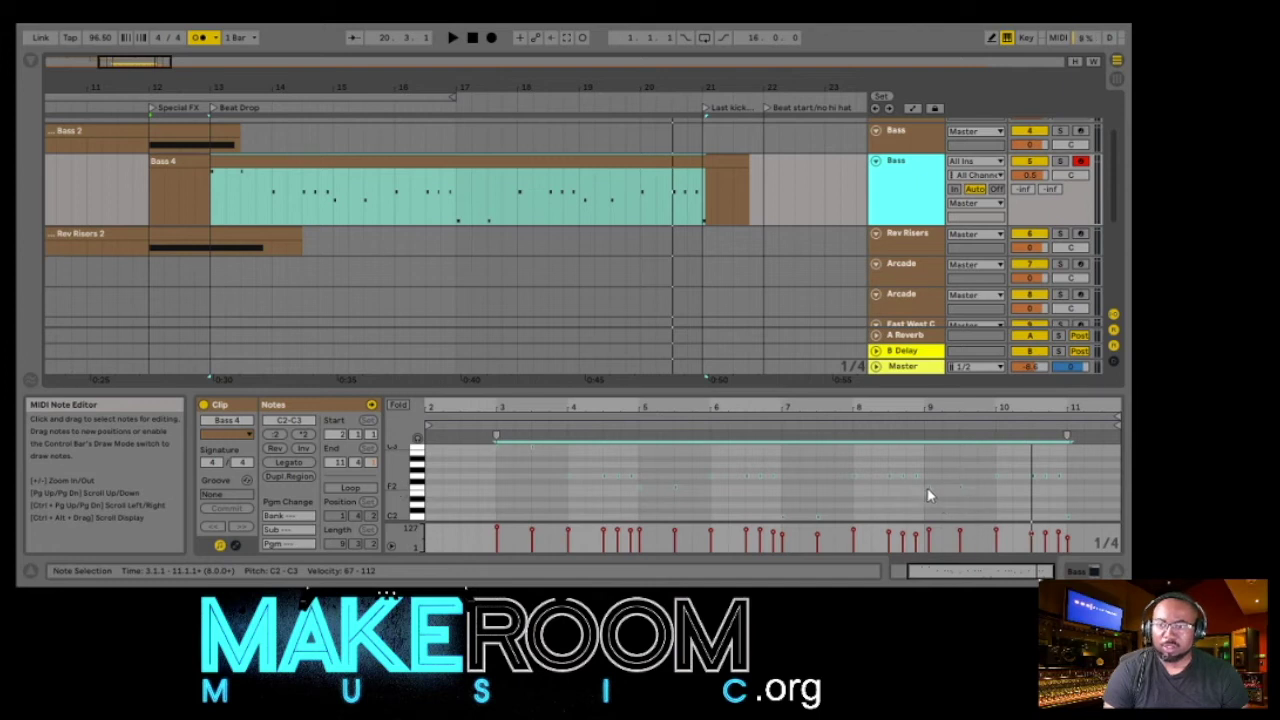
left_click_drag(943, 407, 943, 458)
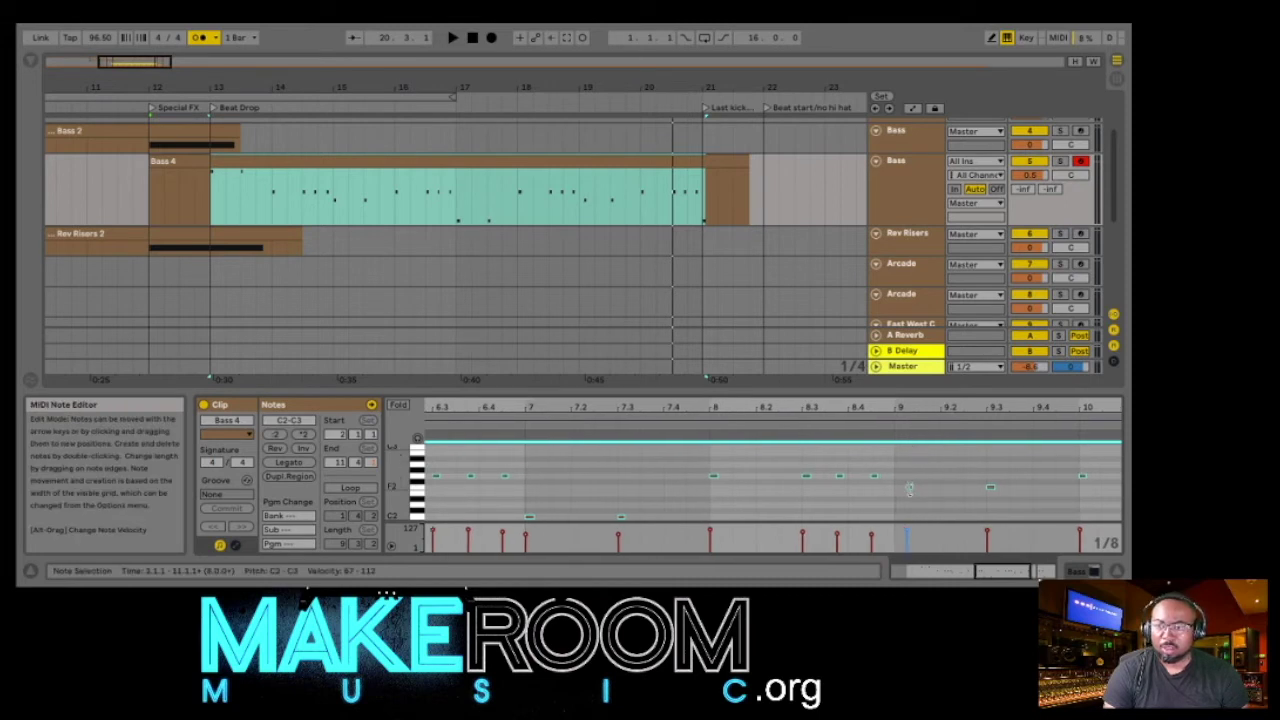
left_click(868, 498)
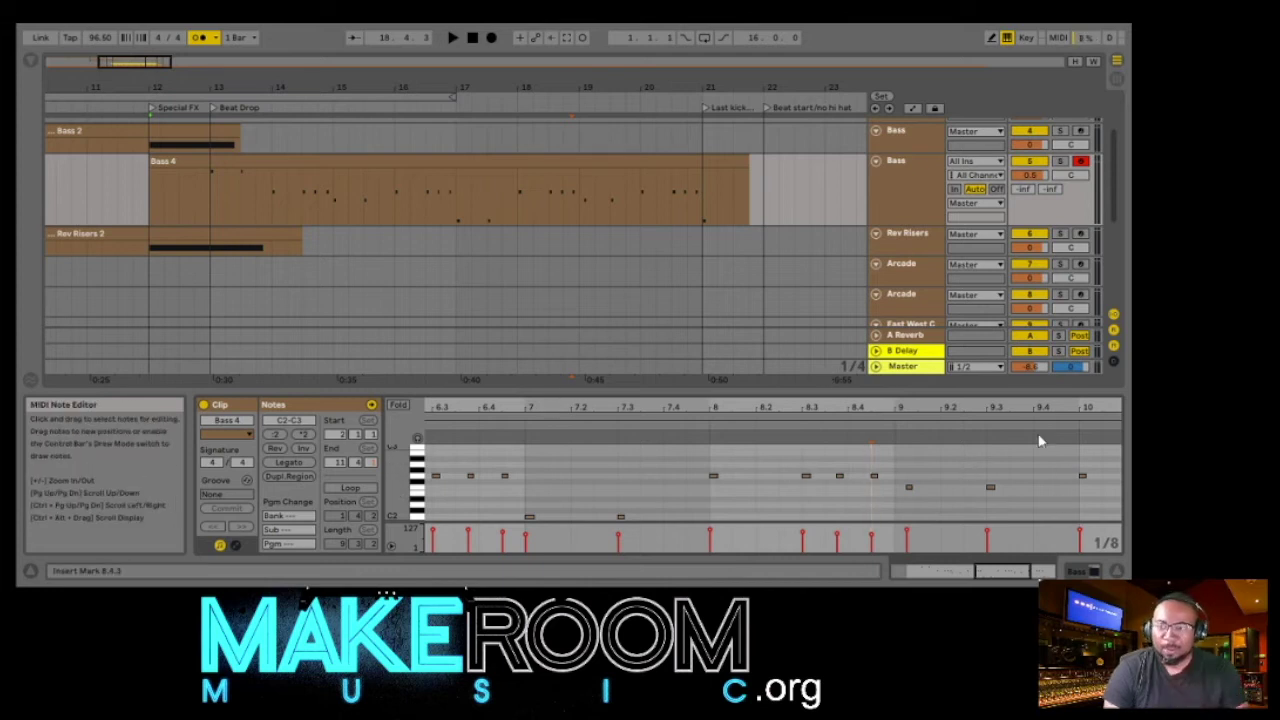
left_click(909, 489)
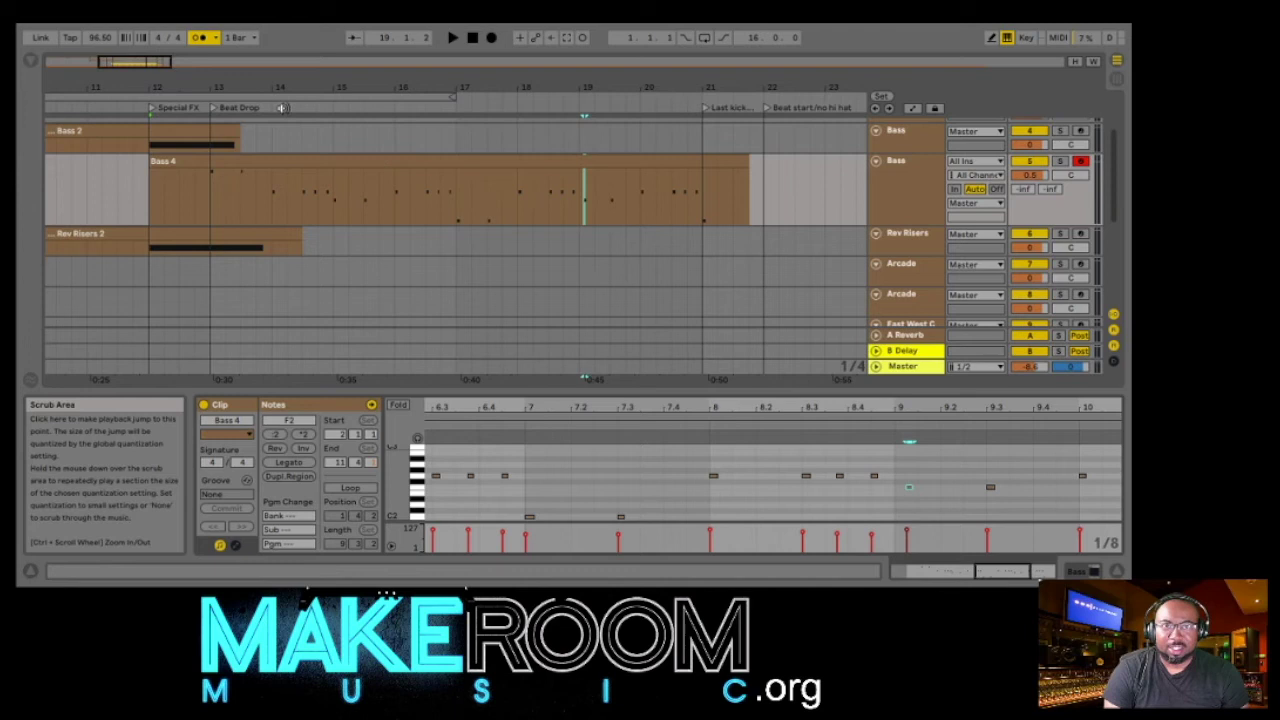
- Shift the late F2 note back to the start of bar 9 and check the bass line's timing by playback
left_click(115, 105)
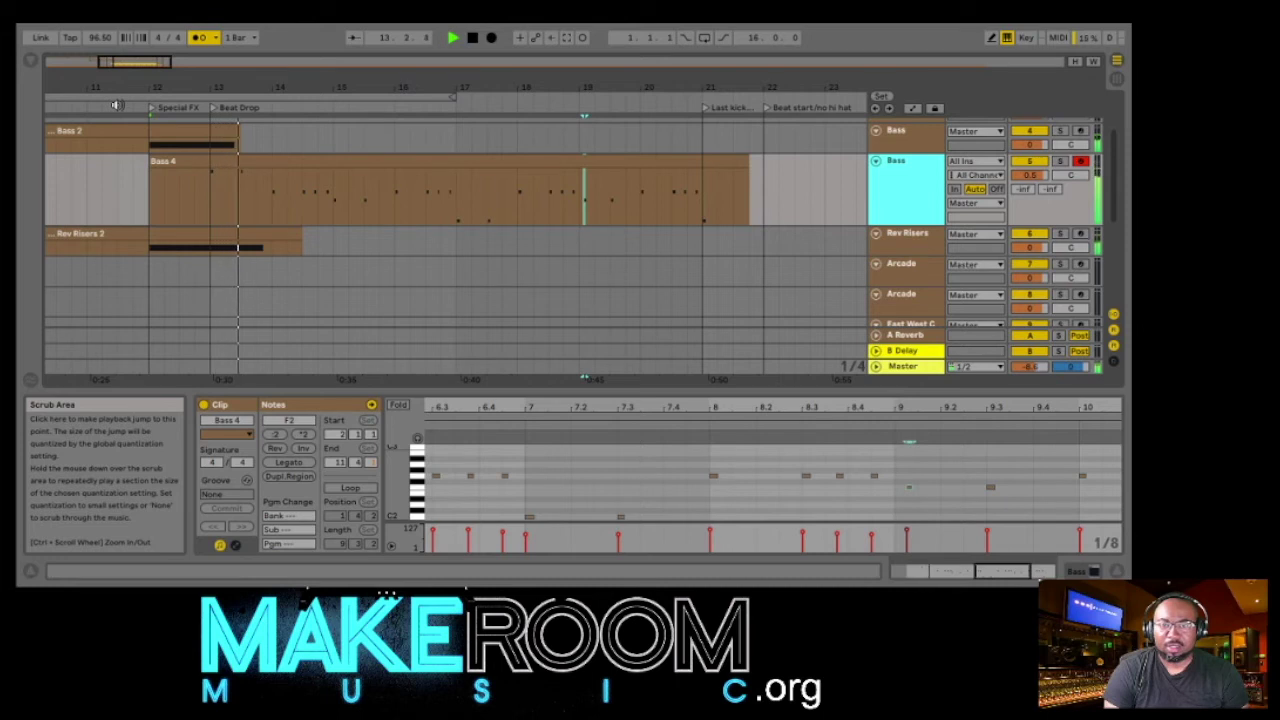
left_click(910, 490)
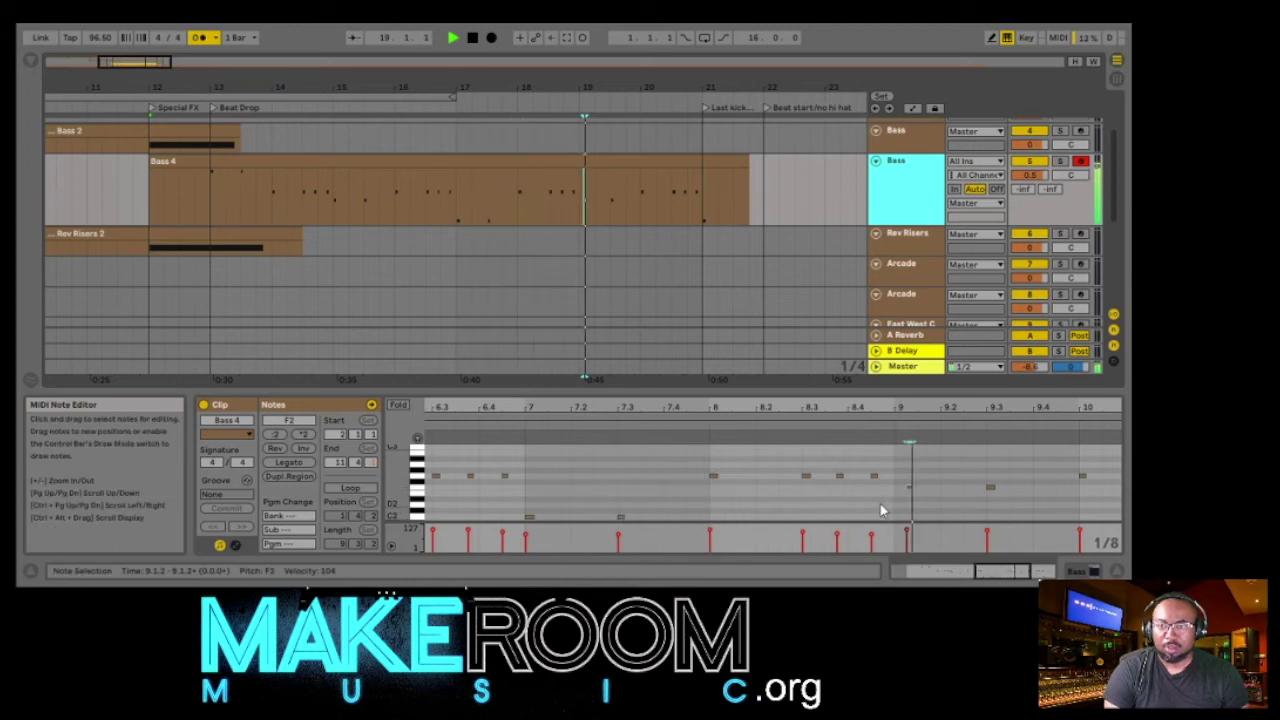
left_click(472, 37)
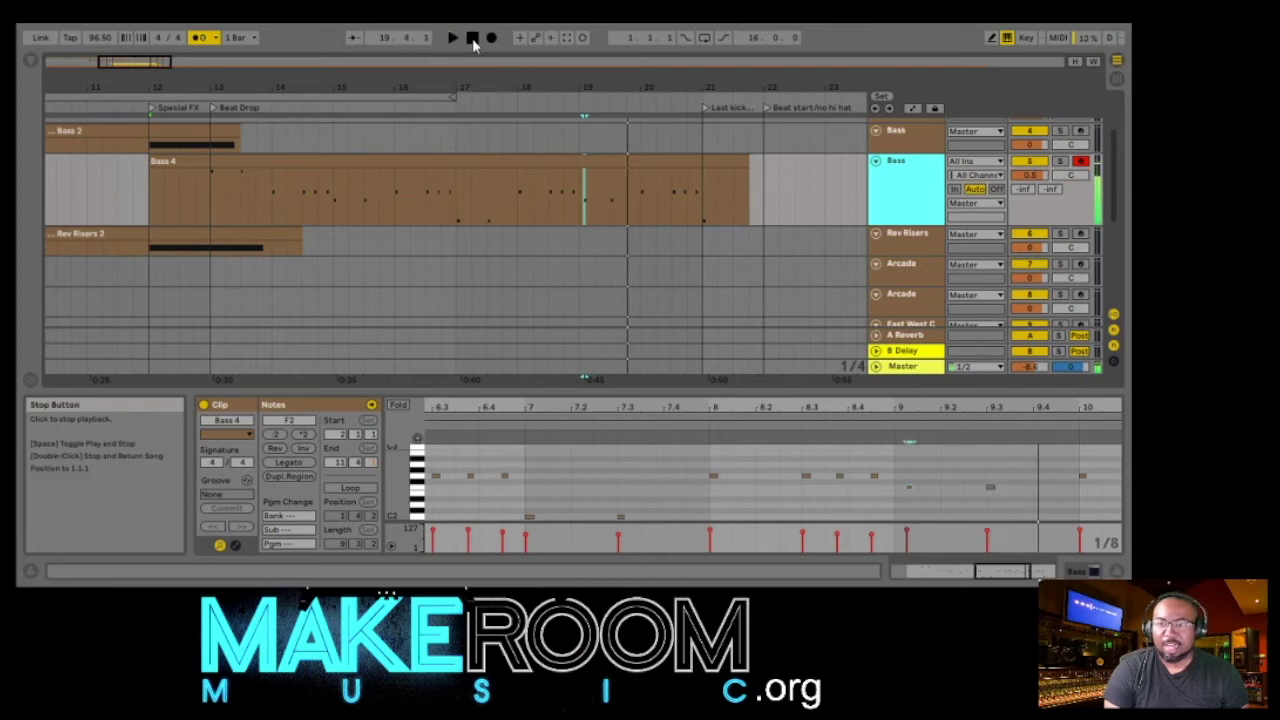
left_click(909, 487)
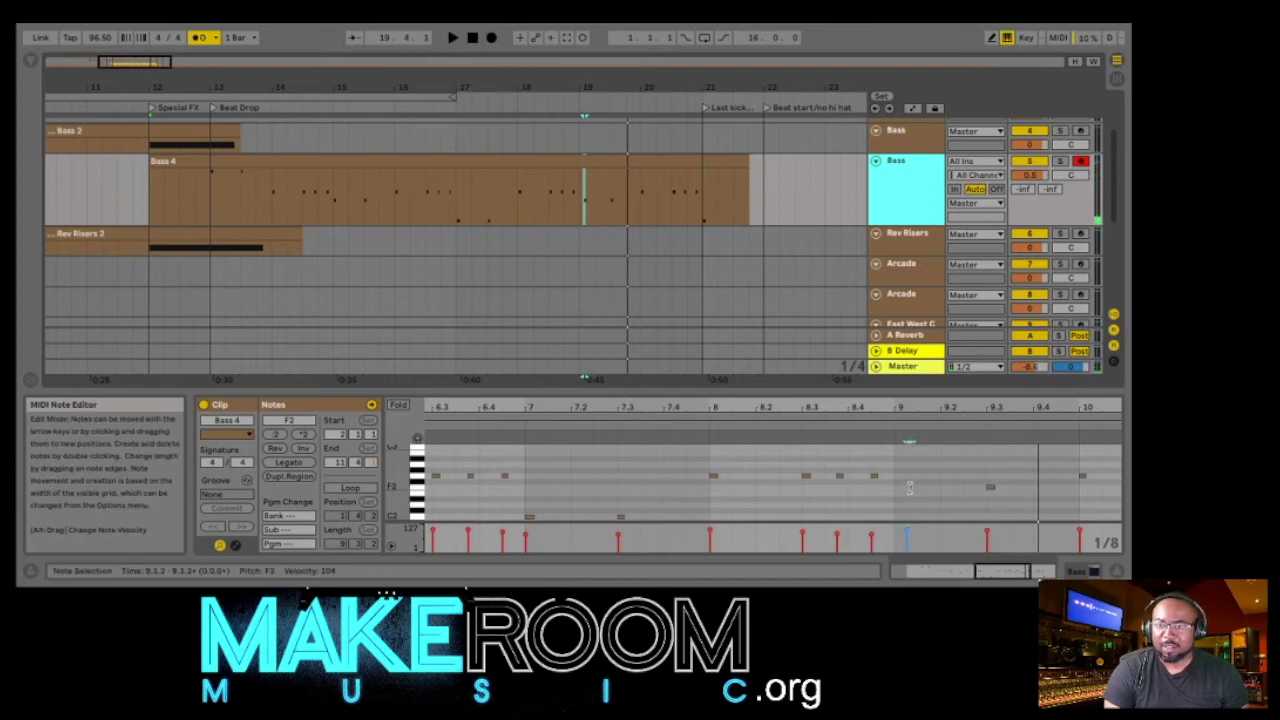
left_click(909, 487)
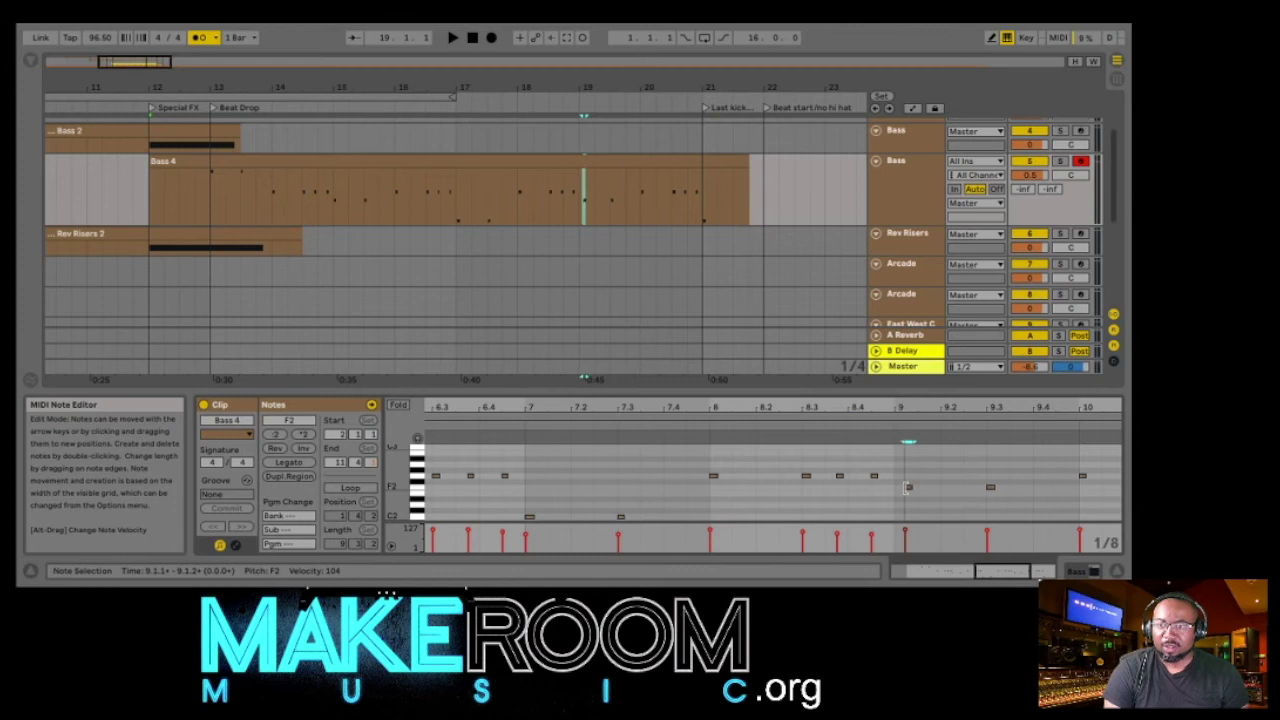
left_click(908, 489)
left_click_drag(909, 493, 903, 500)
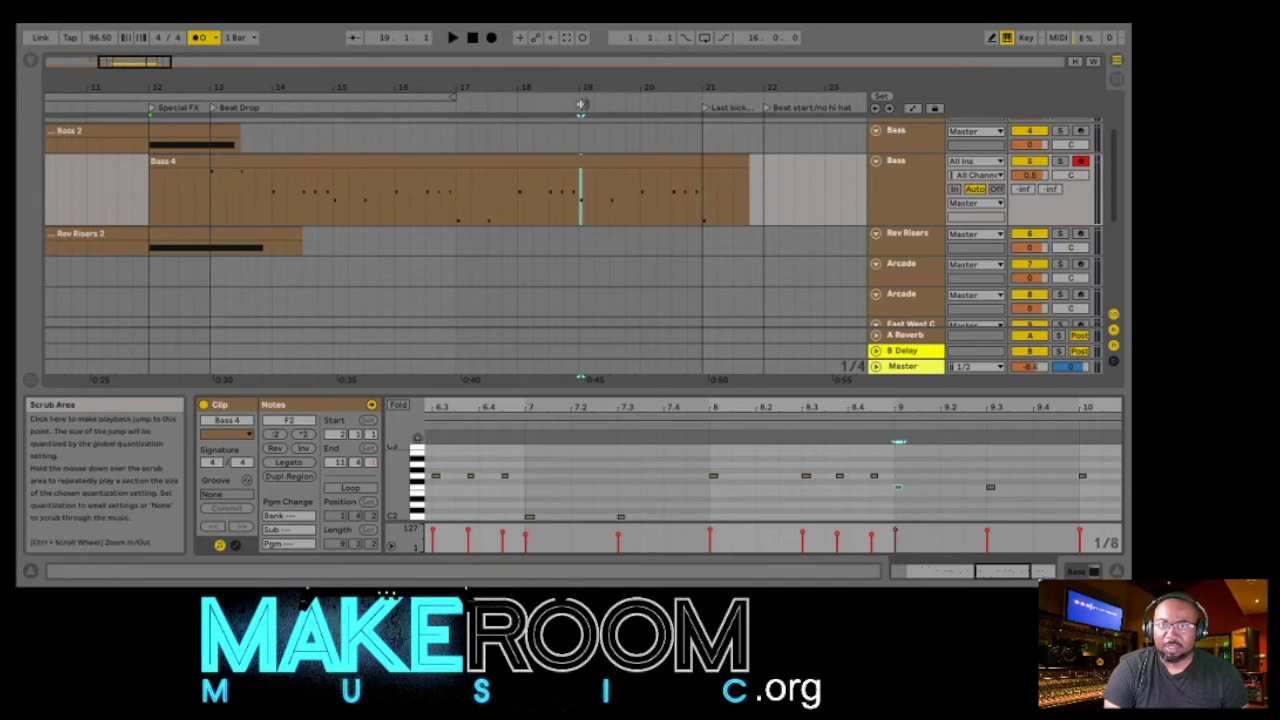
left_click(119, 106)
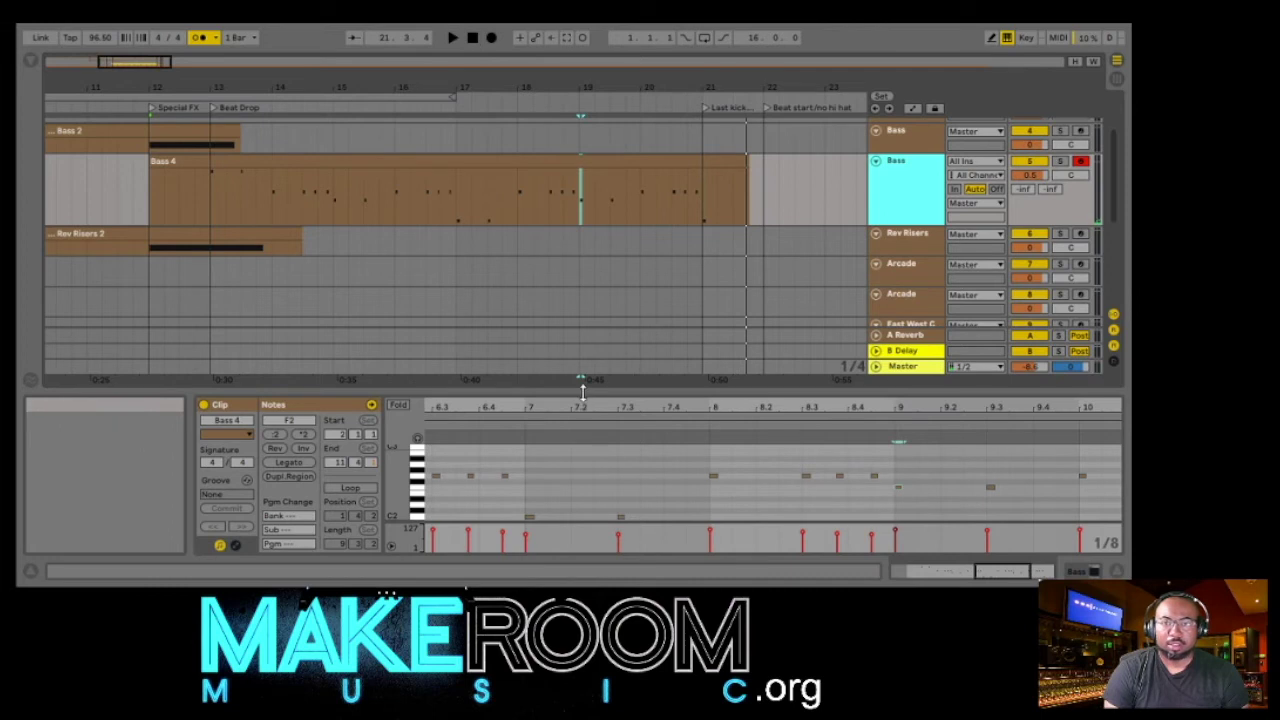
- Split the Cymbal 2 clip at bar 17 and paste a copy of its second part at bar 21
left_click_drag(587, 436, 586, 520)
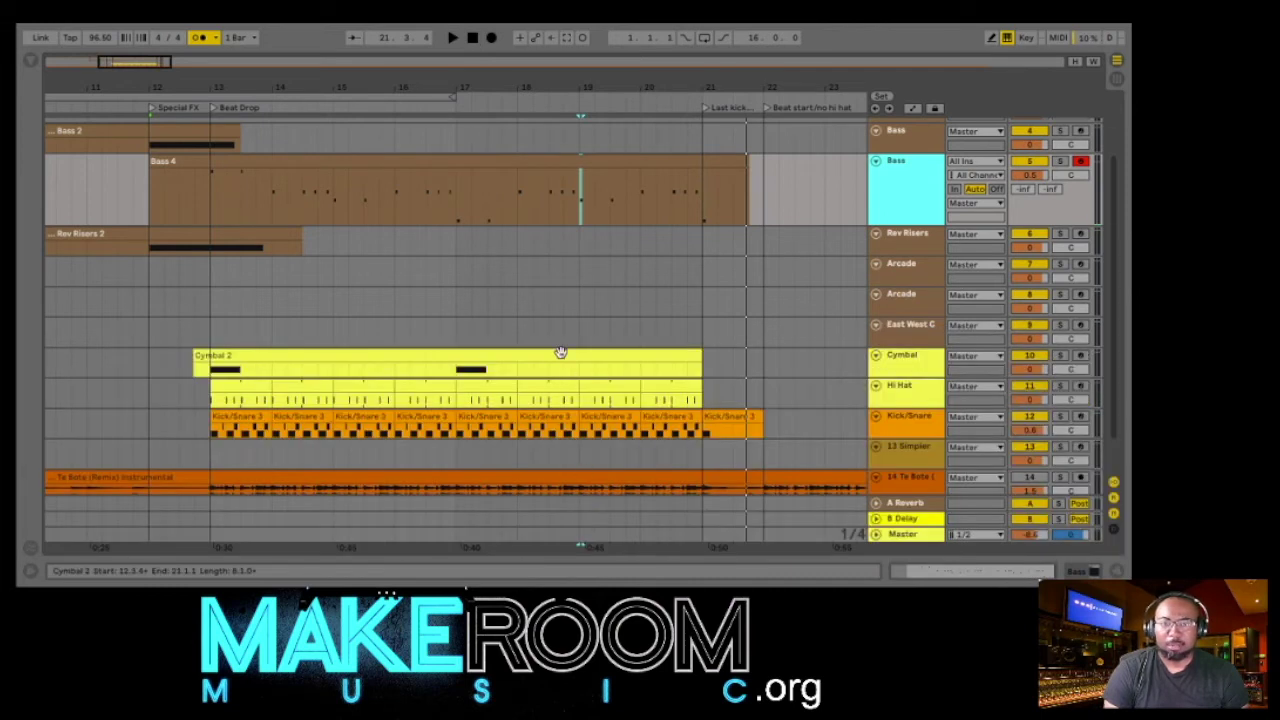
scroll(558, 350, "down", 2)
left_click(560, 358)
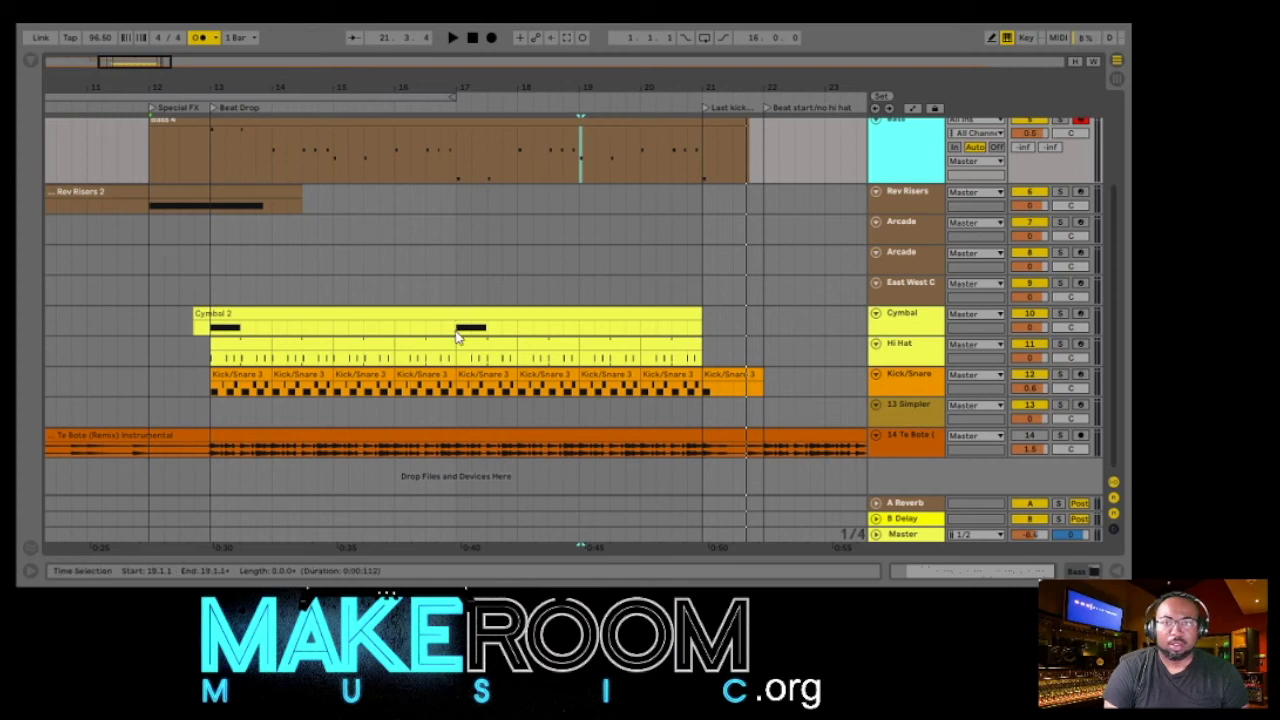
left_click(456, 336)
key("ctrl+e")
left_click(524, 315)
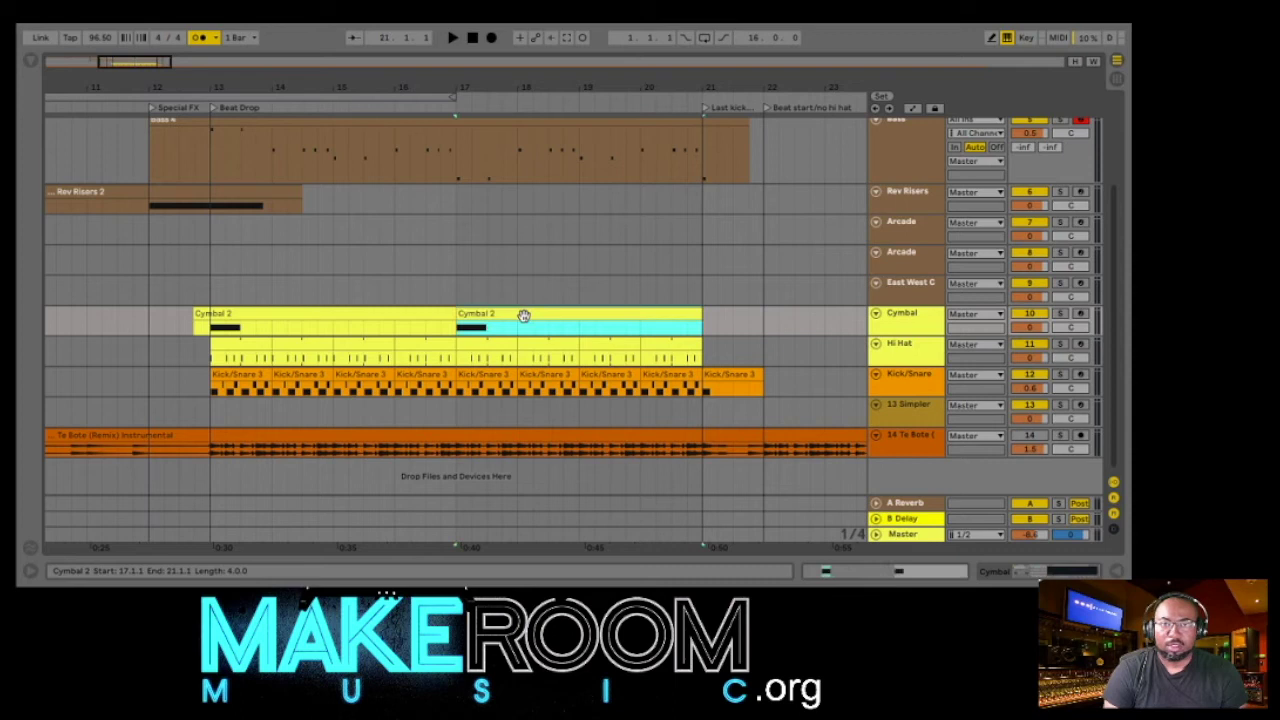
left_click(706, 343)
key("ctrl+v")
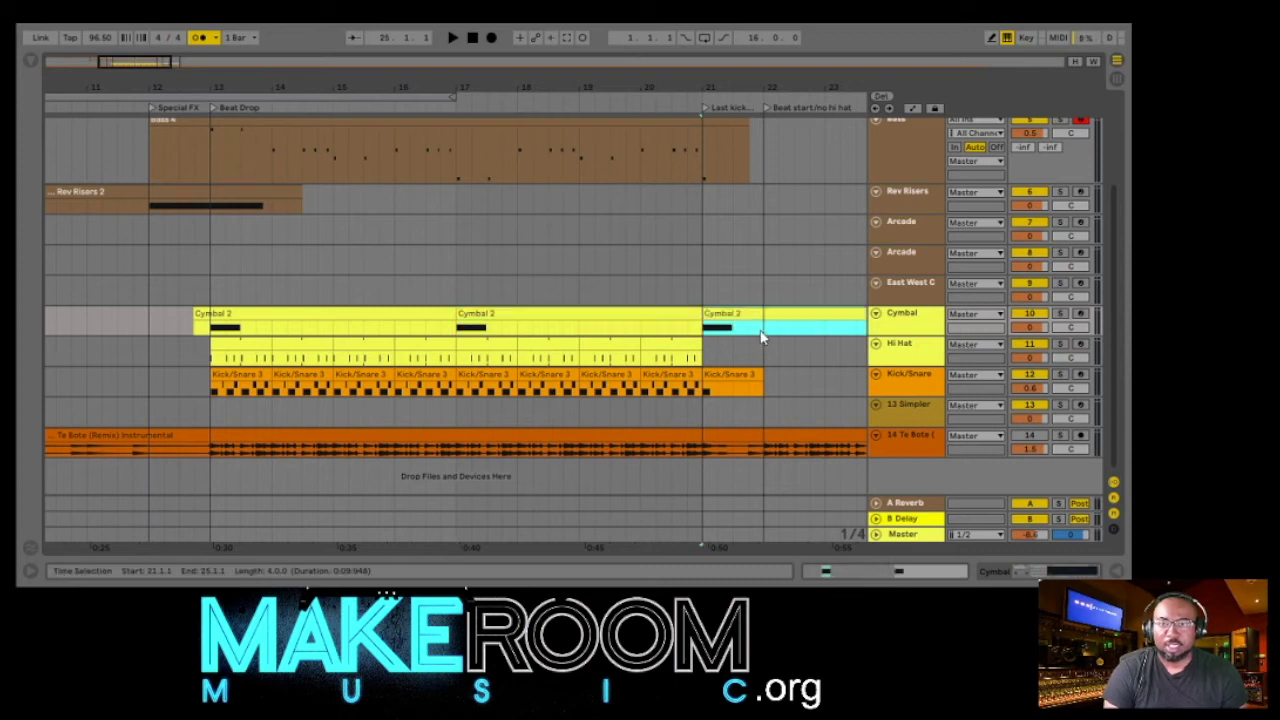
- Copy the Kick/Snare clip at bar 13 to bar 22 and duplicate it twice to fill up to bar 25
left_click_drag(528, 79, 528, 62)
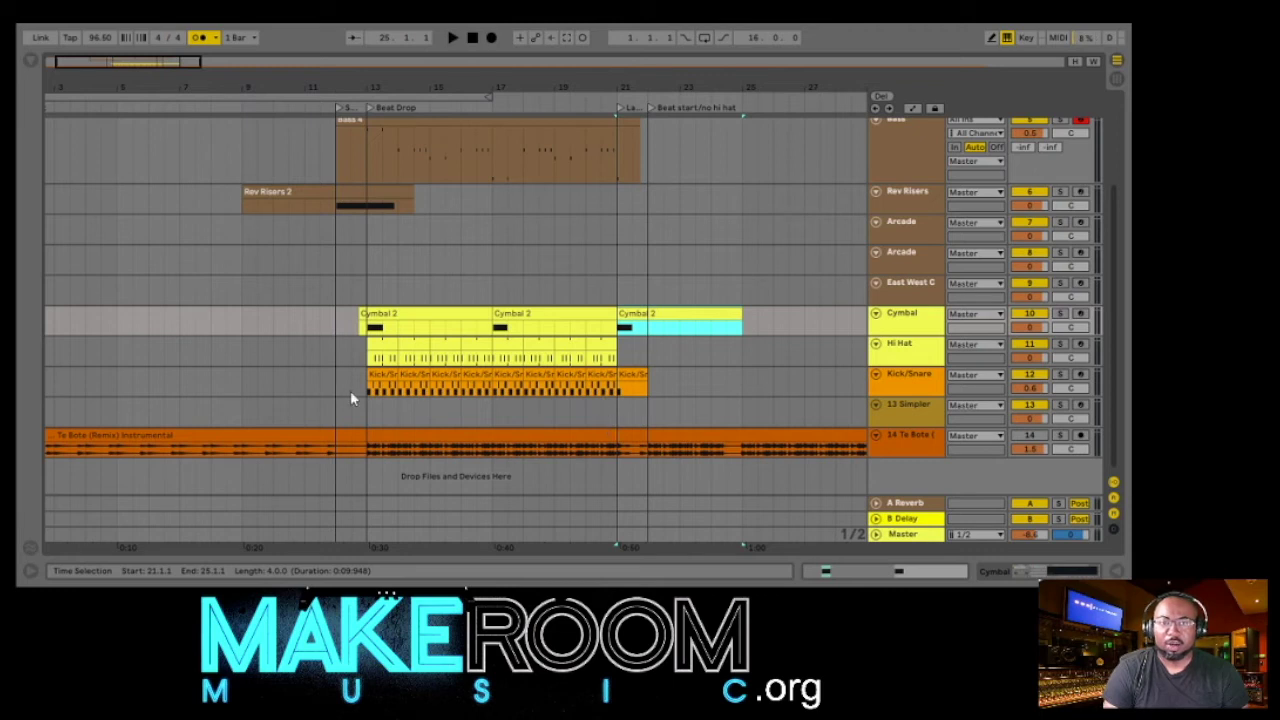
left_click(379, 376)
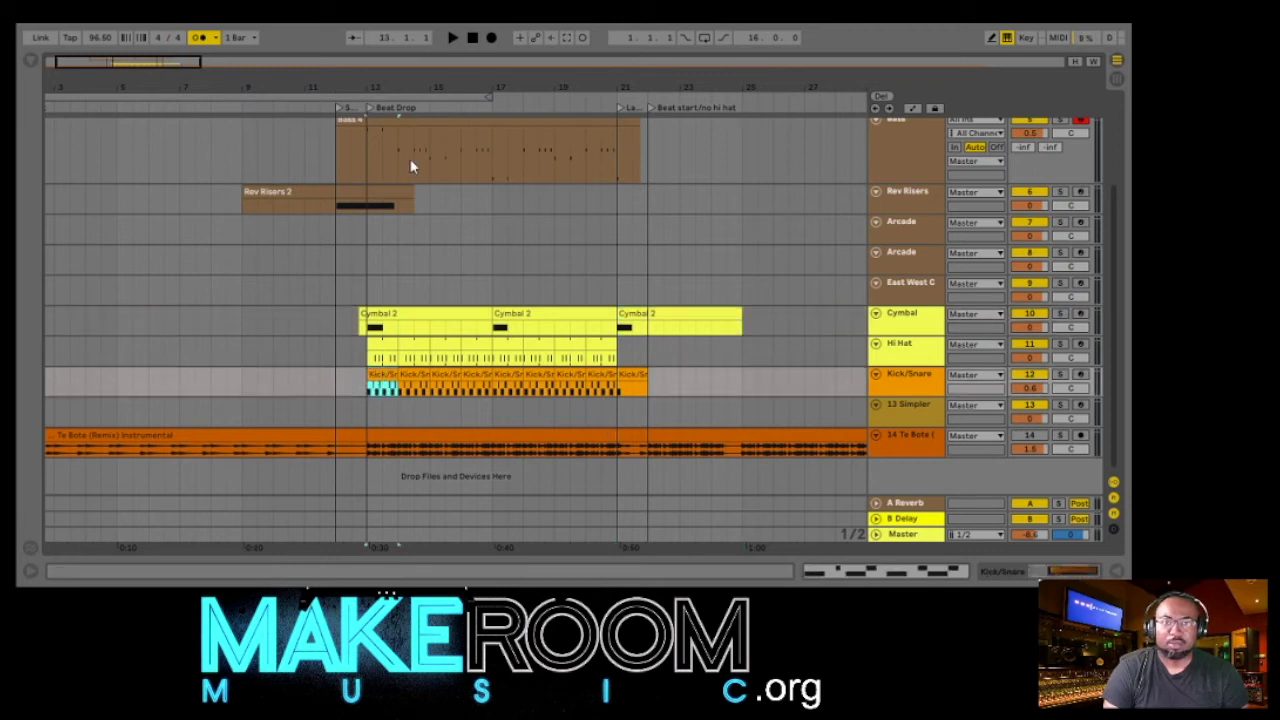
left_click(647, 388)
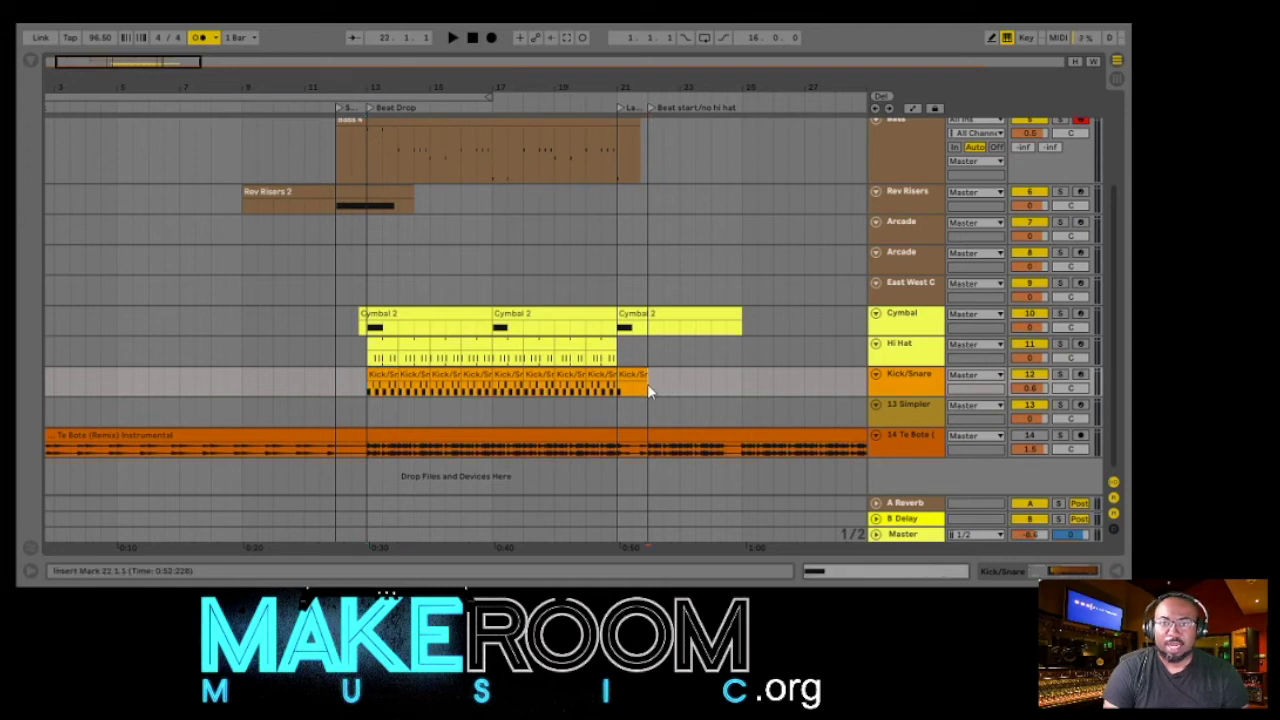
key("ctrl+v")
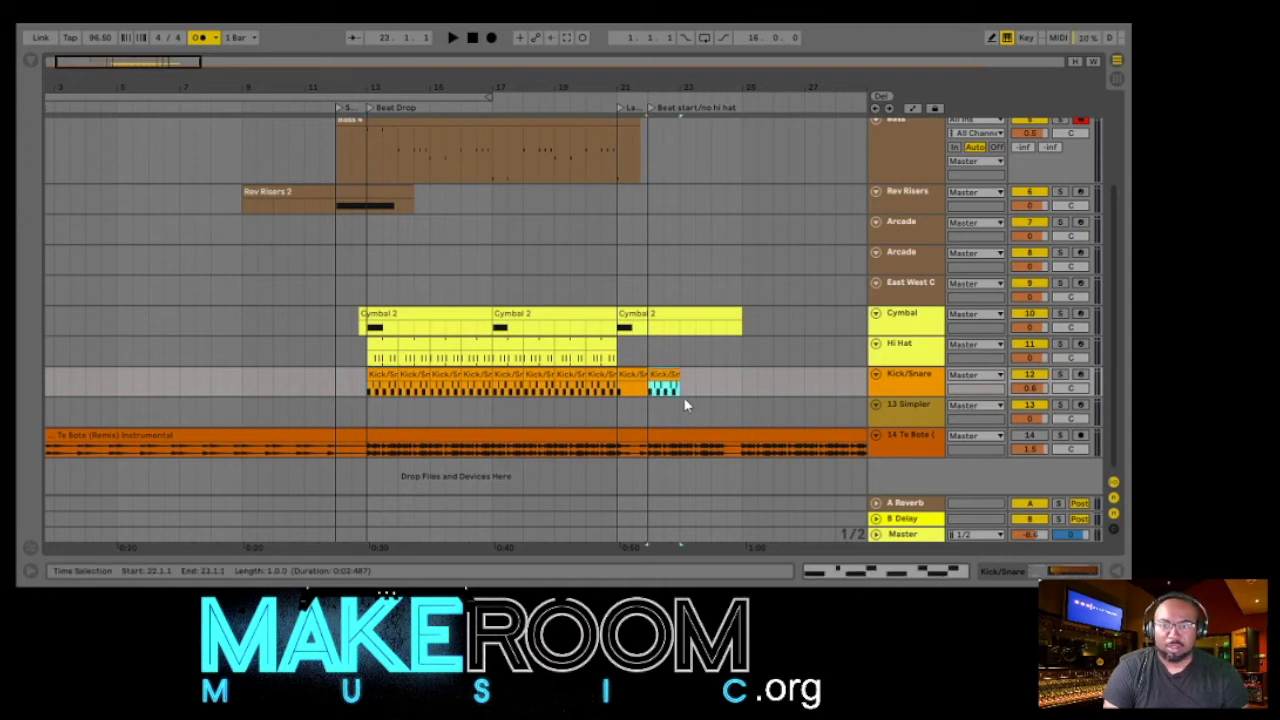
key("ctrl+d")
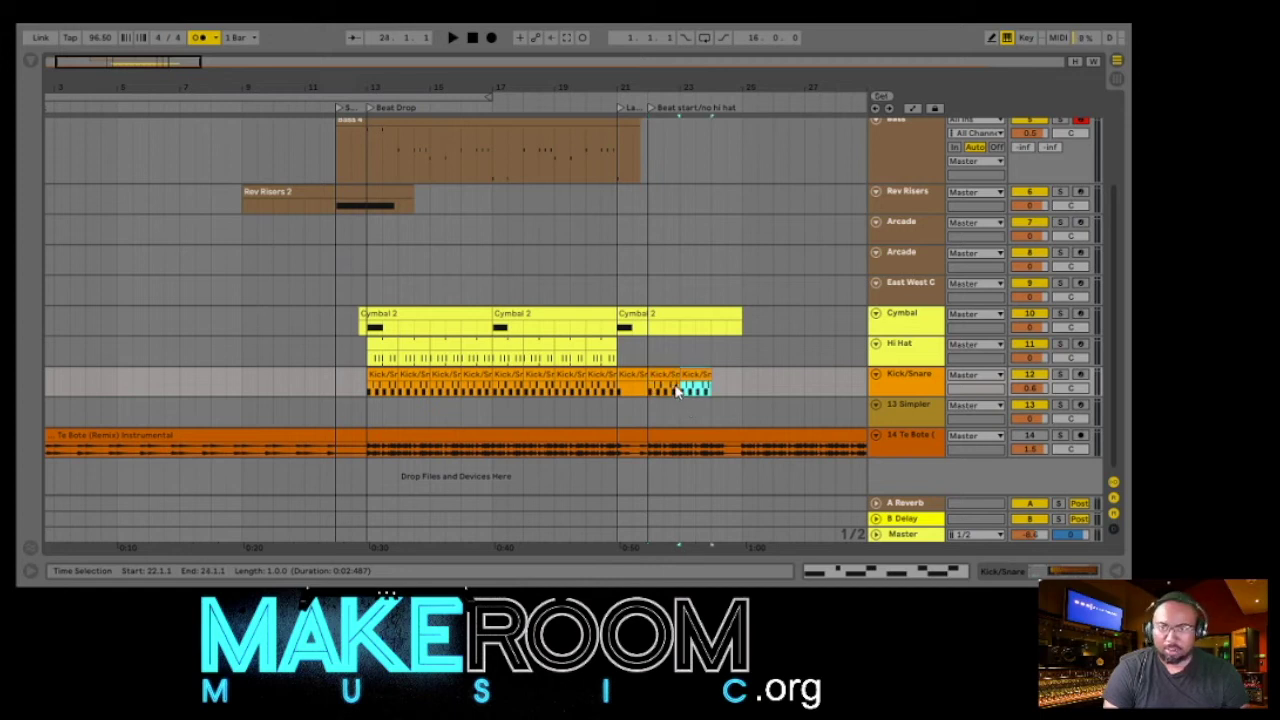
key("ctrl+d")
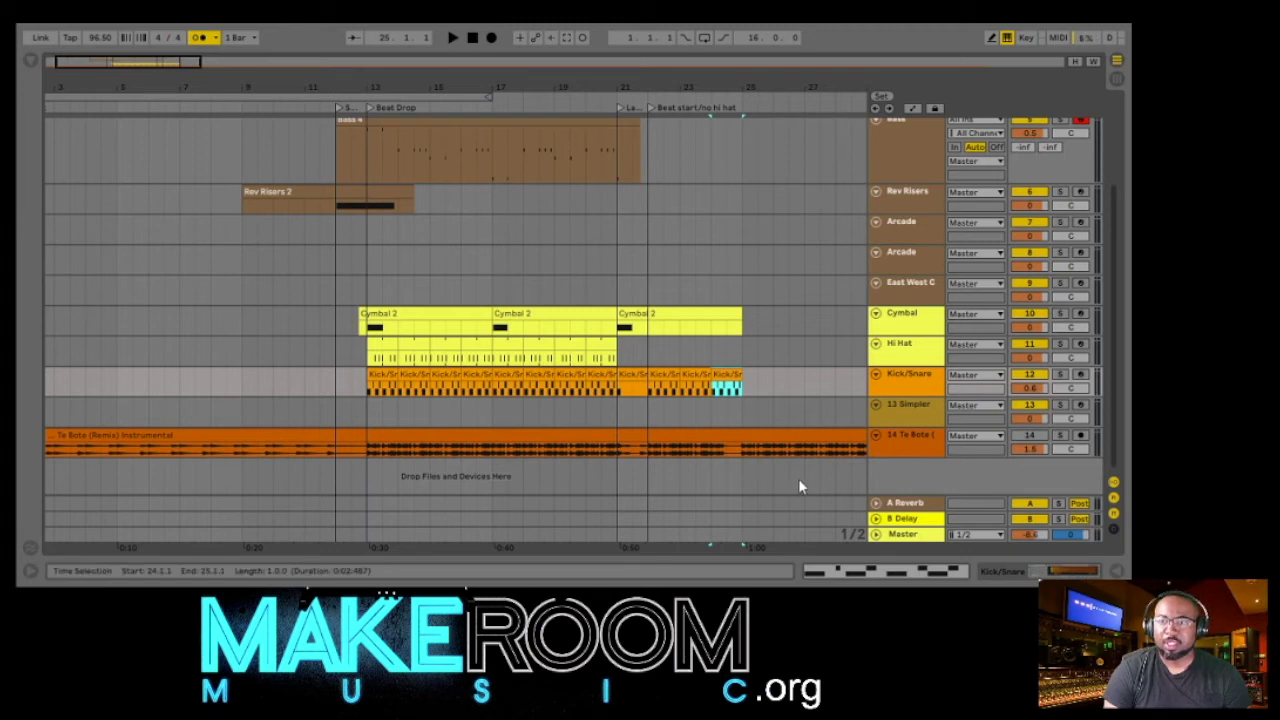
- Load the LSTRP2_Vocal_Hey sample into the empty Simpler on track 13 and set it to 1-Shot playback
double_click(890, 406)
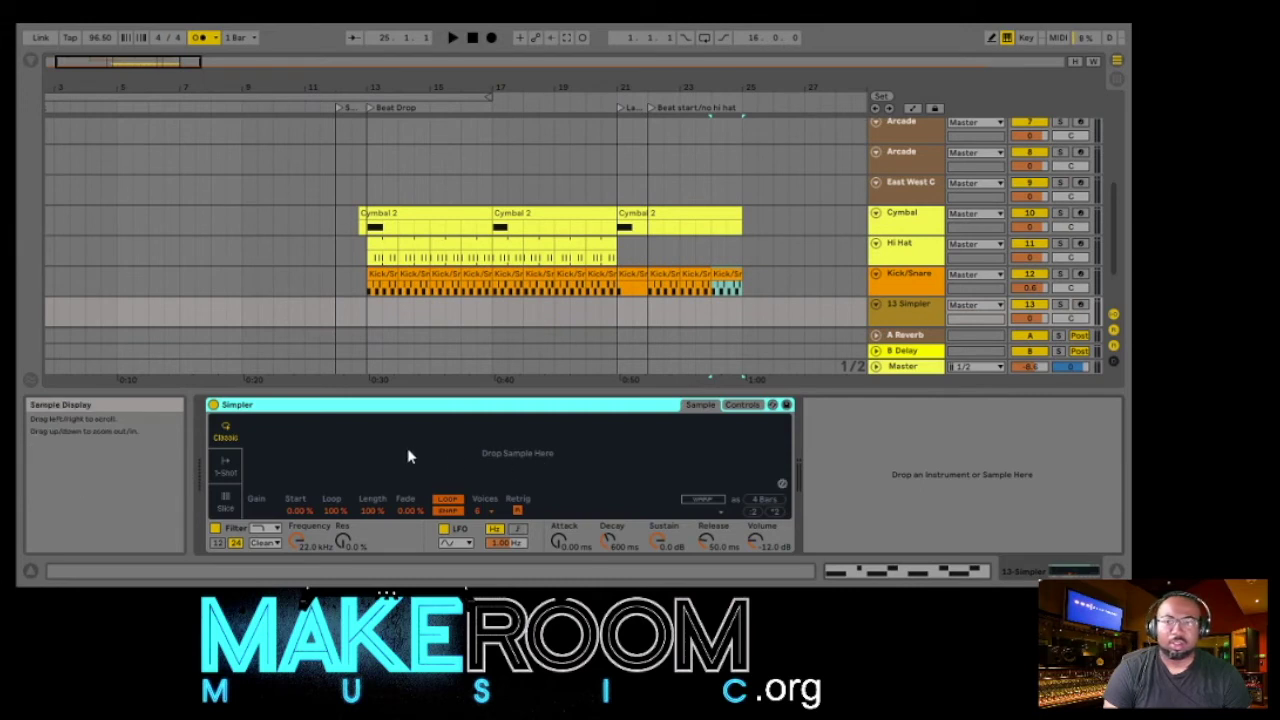
left_click(230, 462)
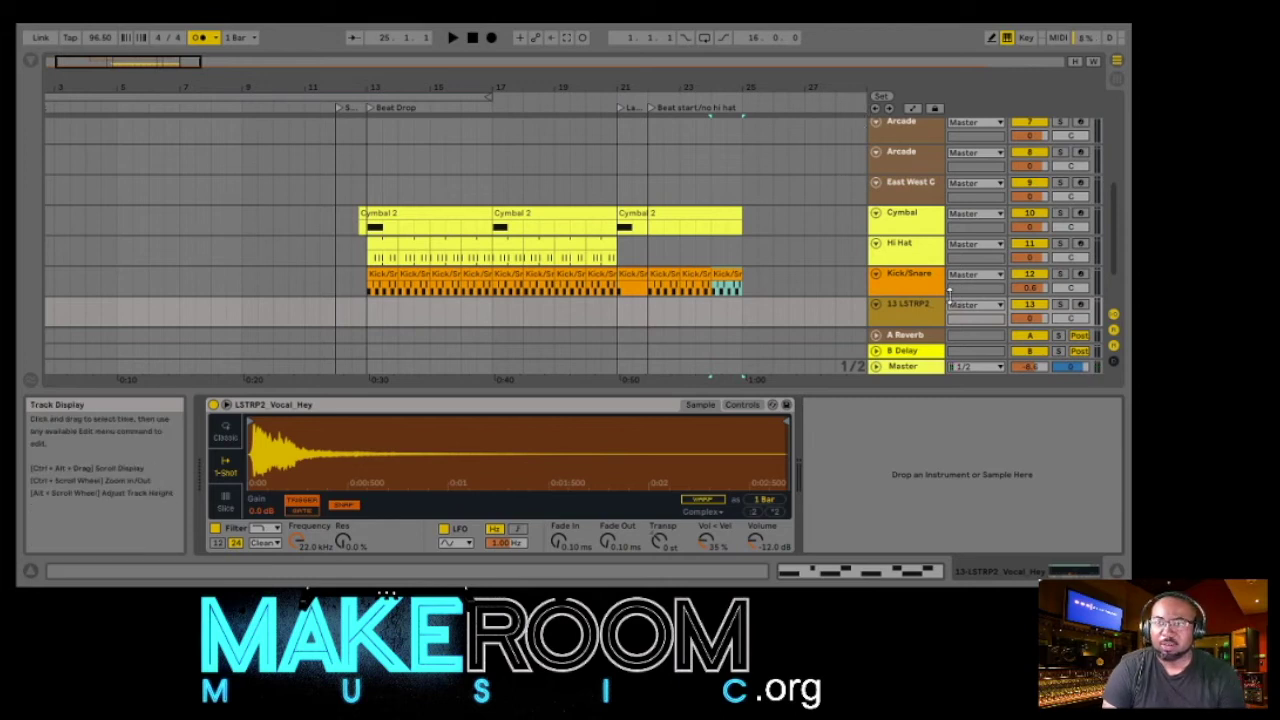
left_click_drag(950, 300, 937, 311)
- Arm track 13, record four Vocal Hey hits between bars 13 and 21, and quantize all the recorded notes
left_click(1080, 240)
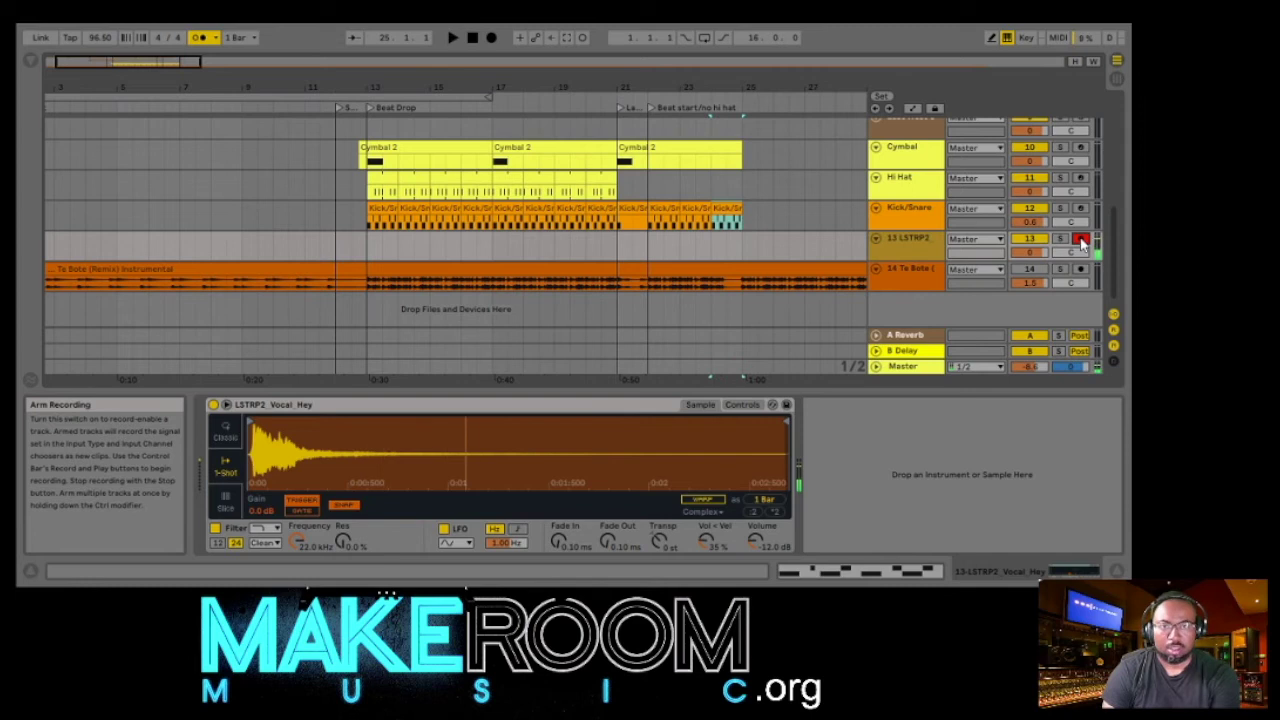
left_click(627, 195)
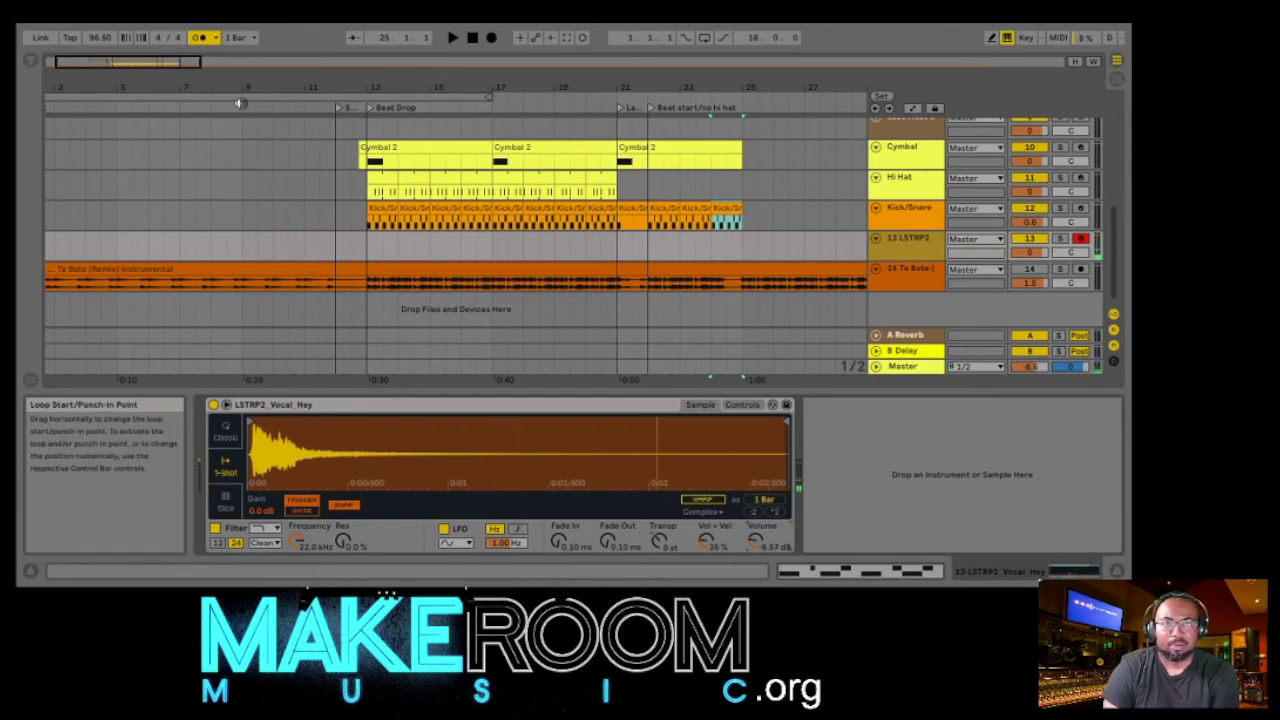
key("space")
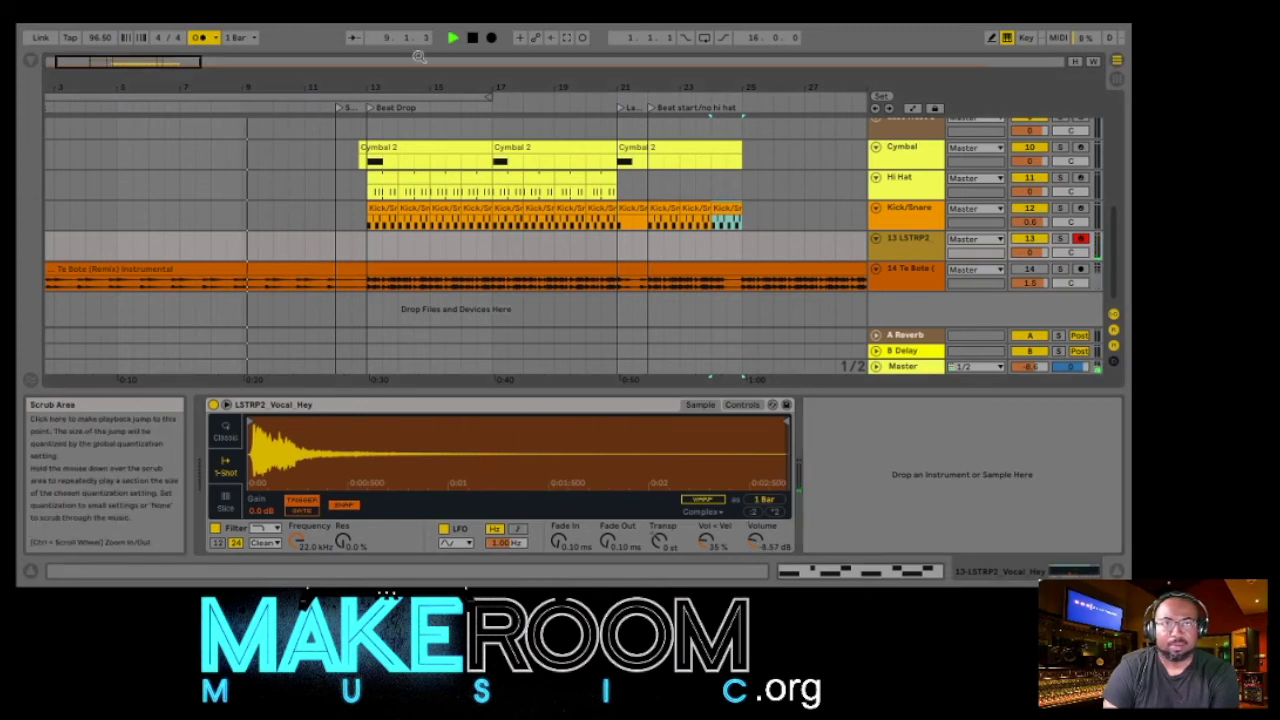
left_click(492, 38)
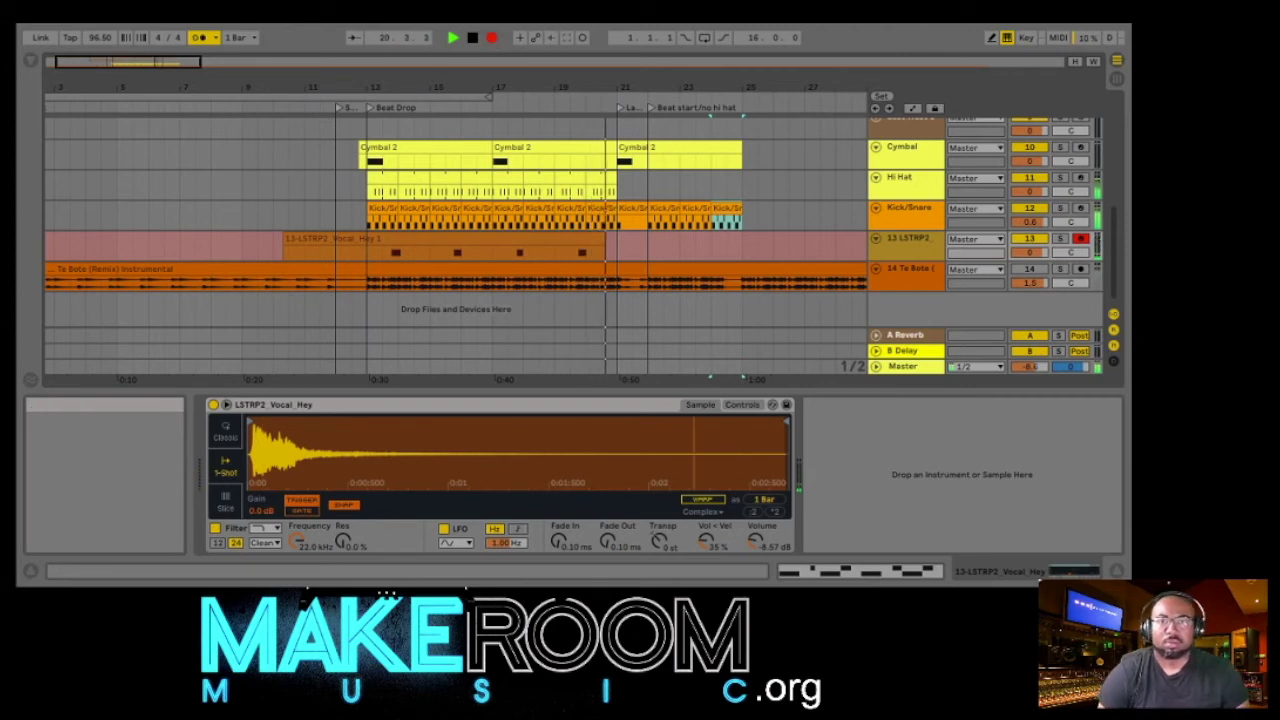
left_click(472, 37)
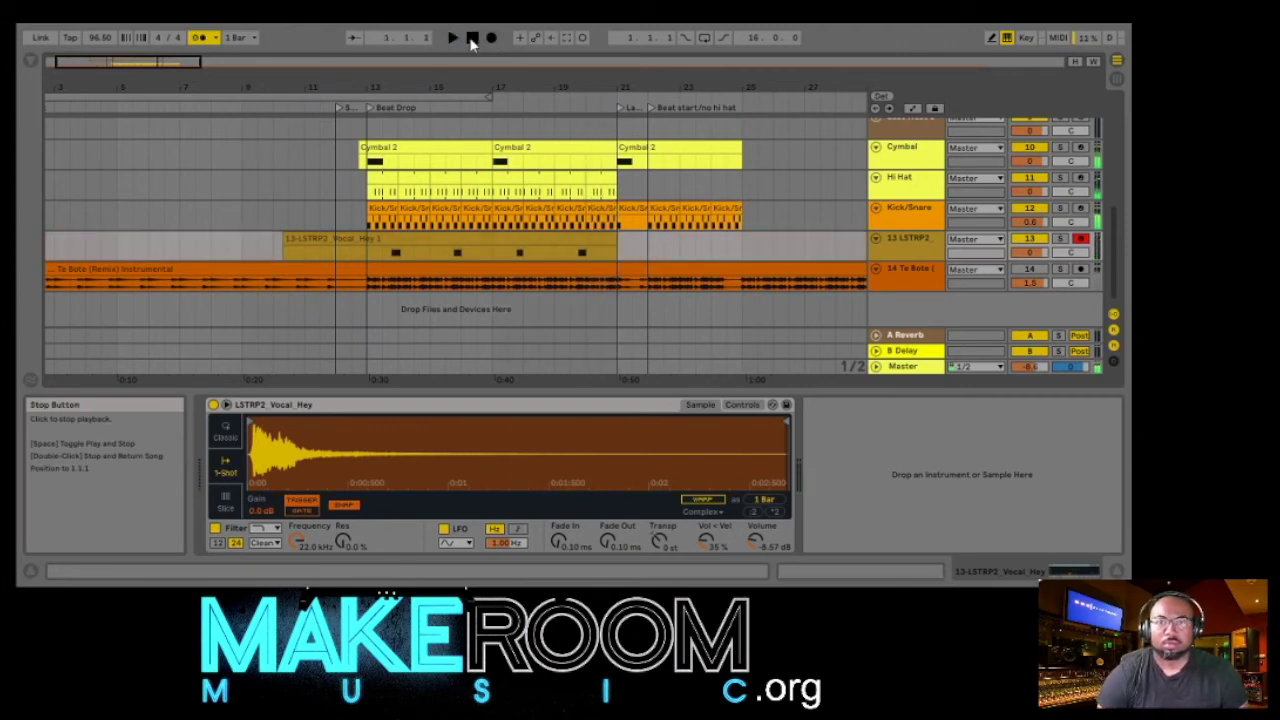
double_click(606, 246)
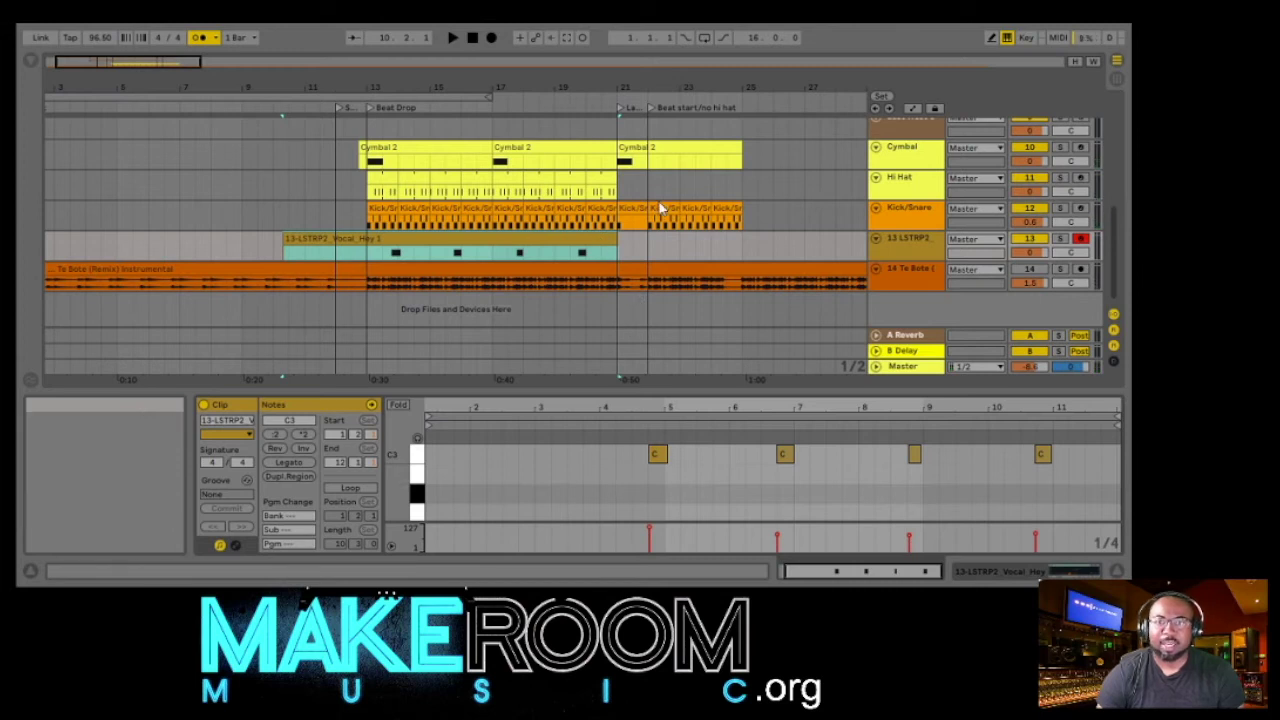
key("ctrl+a")
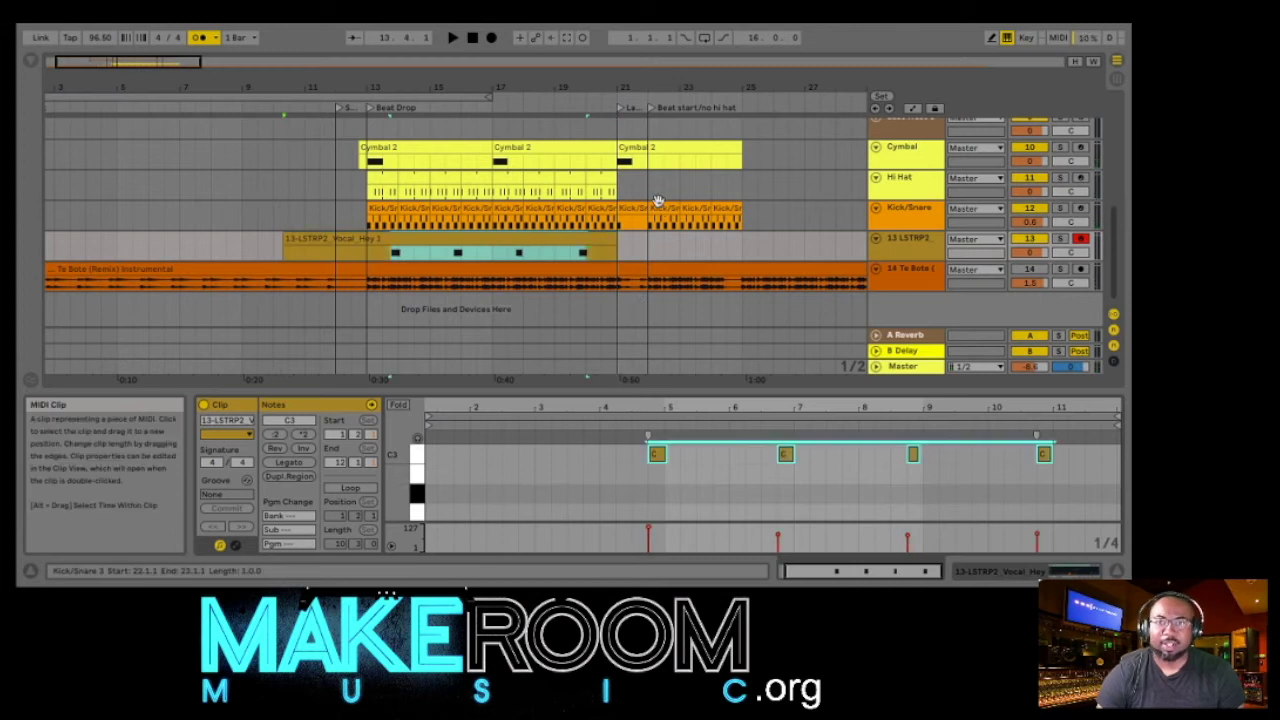
- Insert a Strings MIDI track below the Vocal Hey track and load the Simpler instrument onto it
left_click(895, 251)
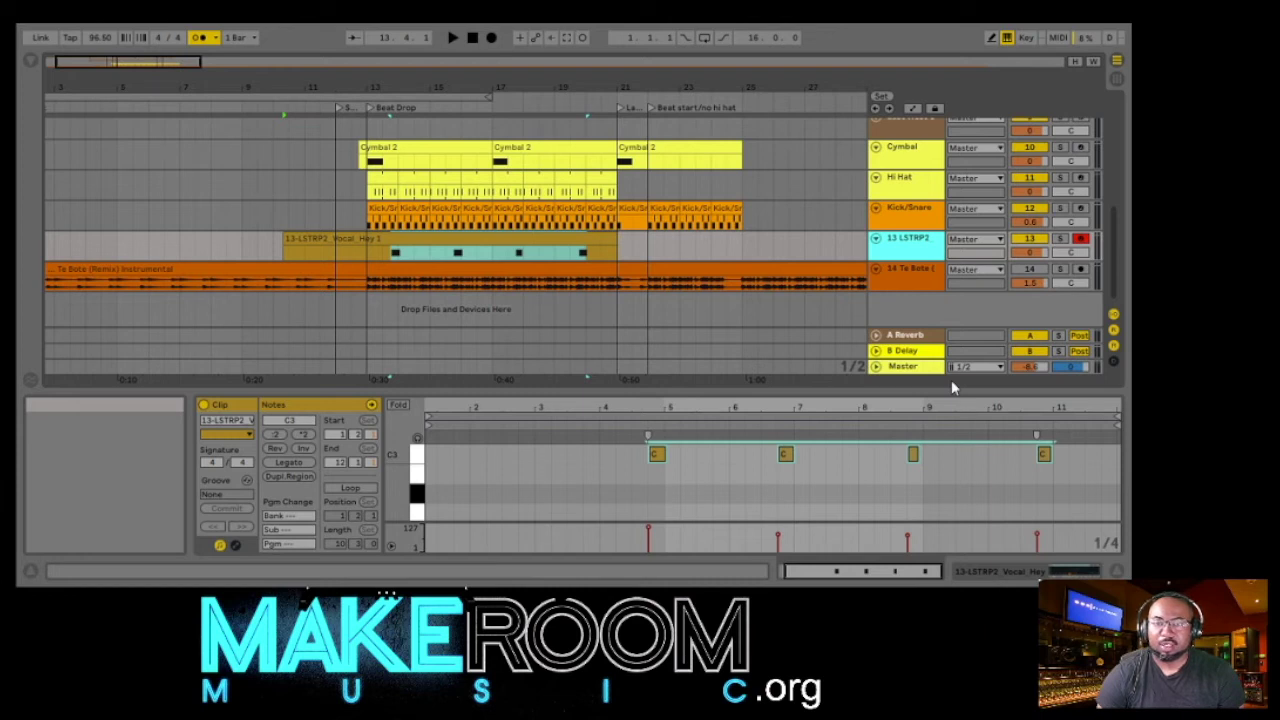
key("ctrl+z")
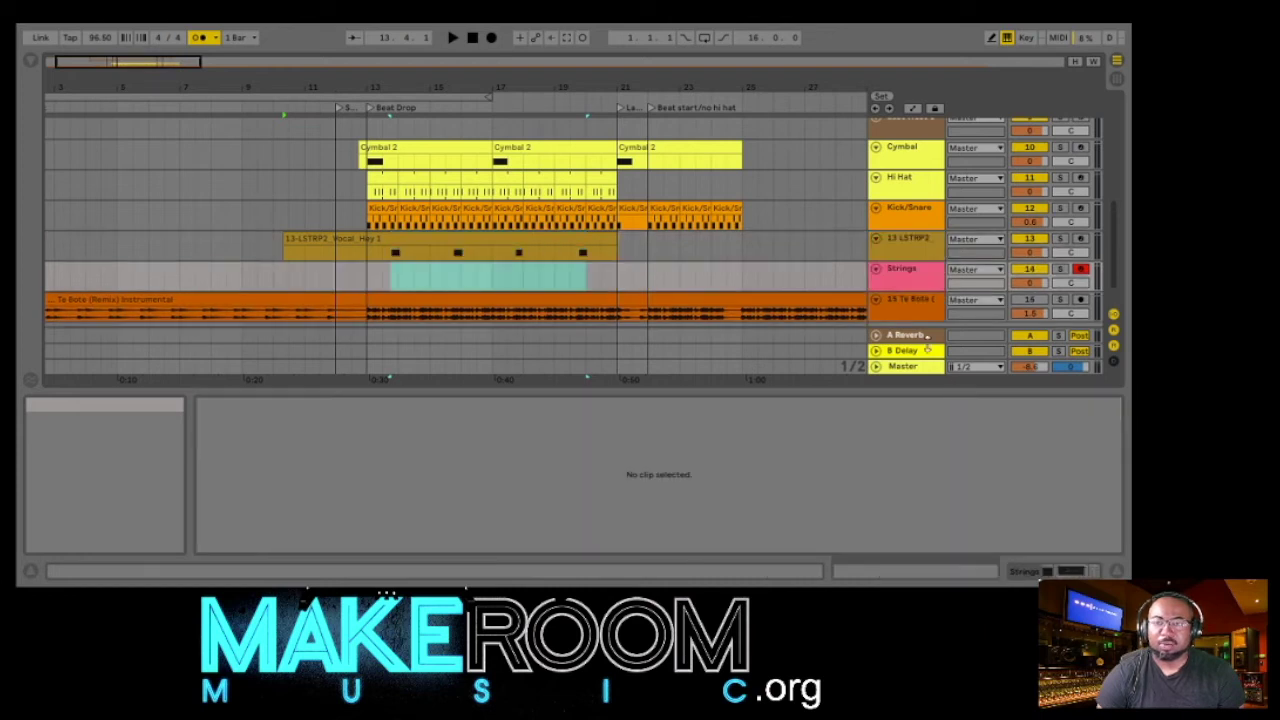
left_click(30, 61)
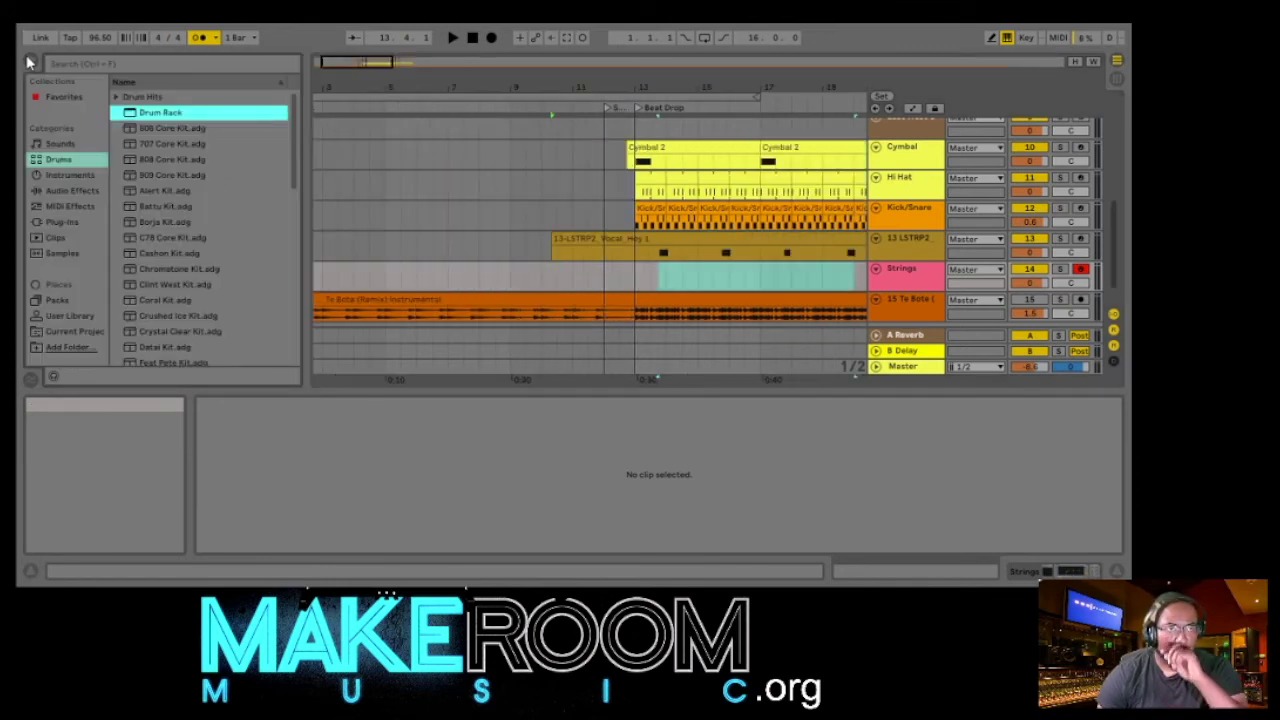
left_click(59, 221)
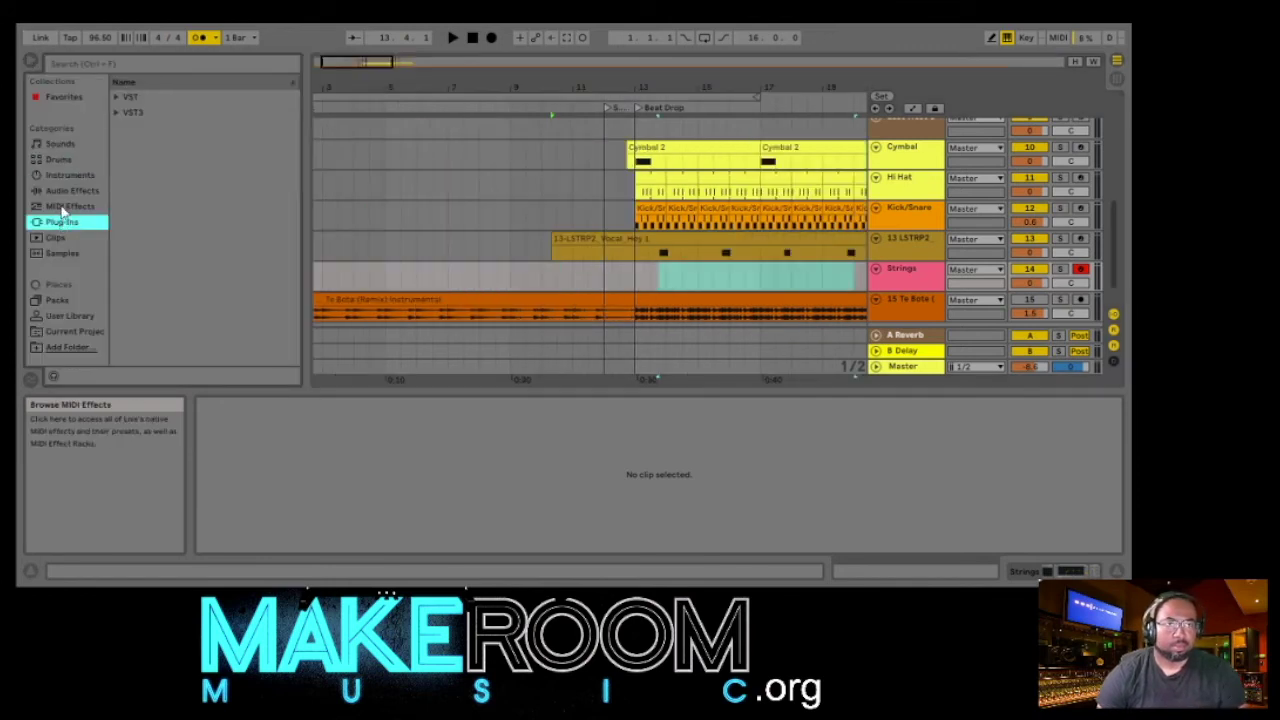
left_click(62, 206)
left_click(68, 175)
left_click(145, 160)
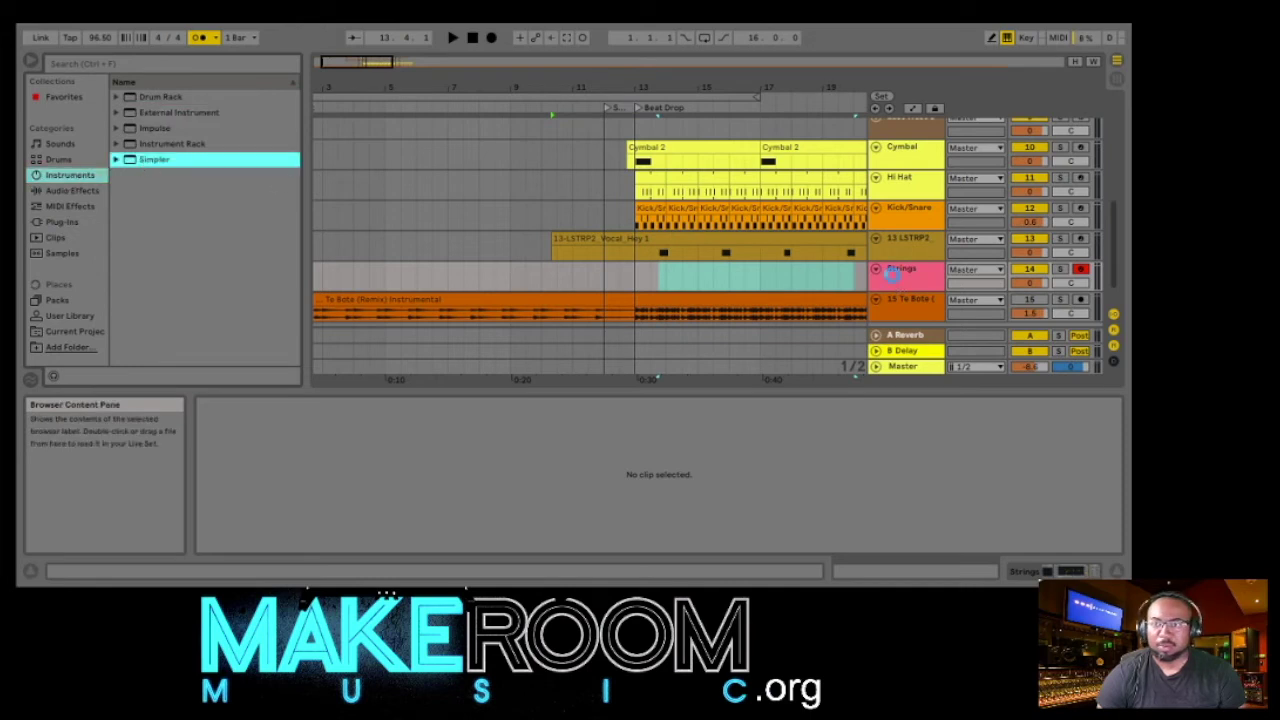
left_click(892, 274)
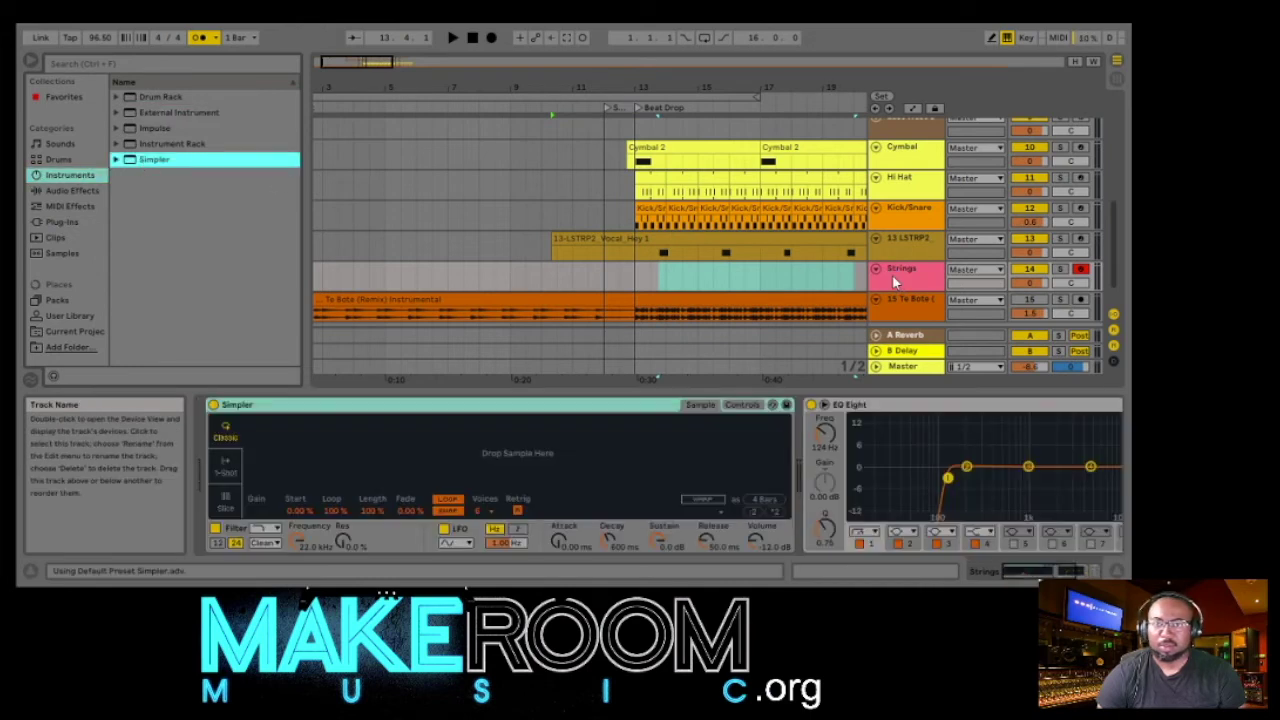
- Remove EQ Eight from the Strings track and load FL_PVM_Kit02_98_Vocal_Loop_Female_Lead_Wet_03_F#min into Simpler in 1-Shot mode
left_click(879, 410)
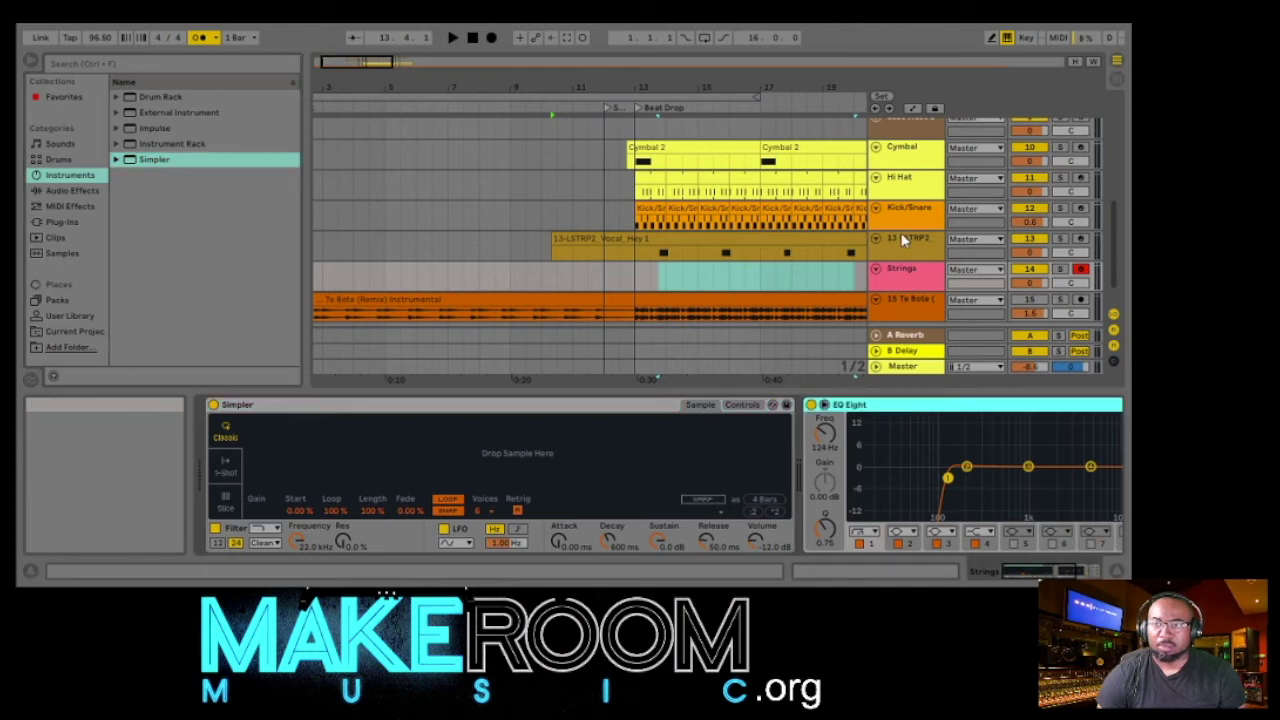
left_click(903, 274)
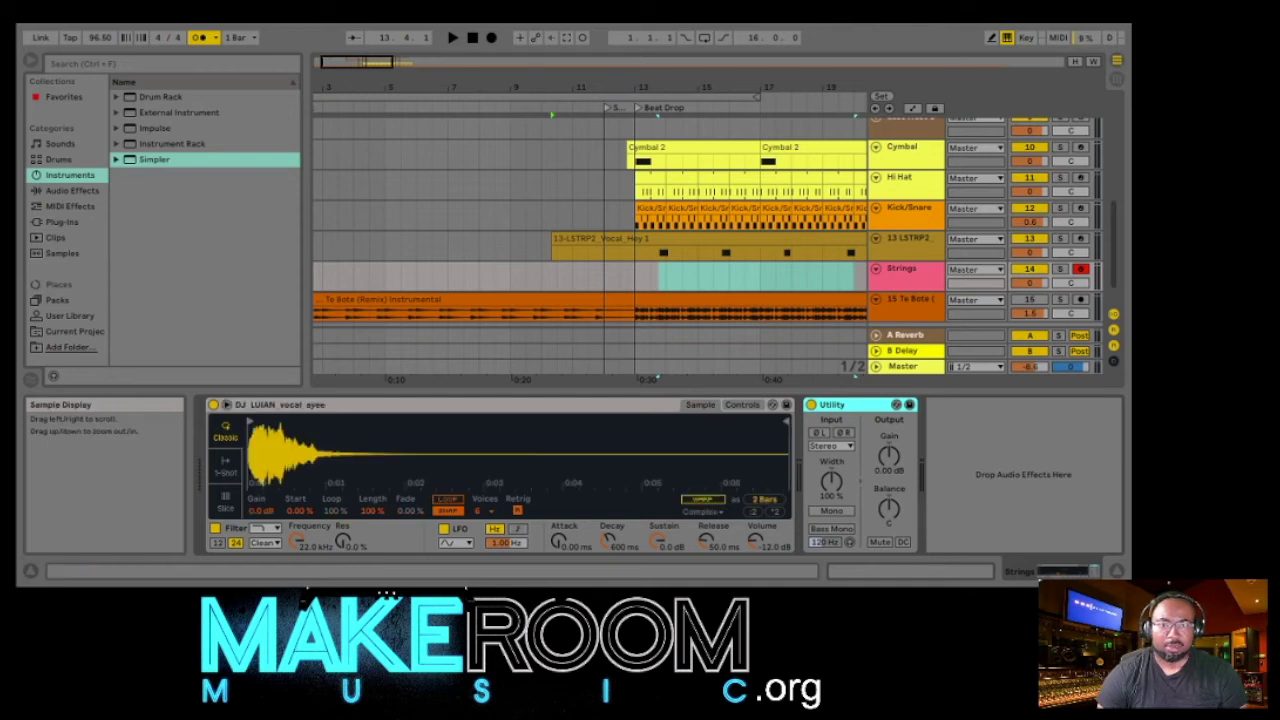
left_click(227, 466)
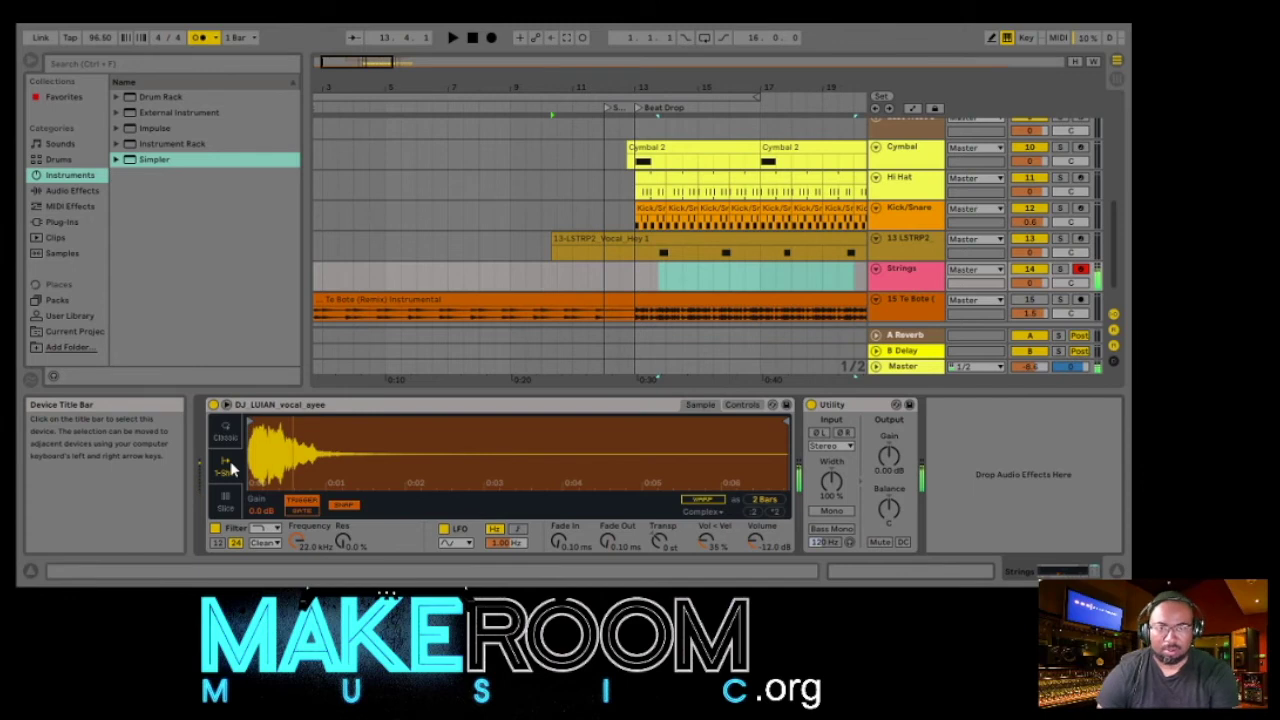
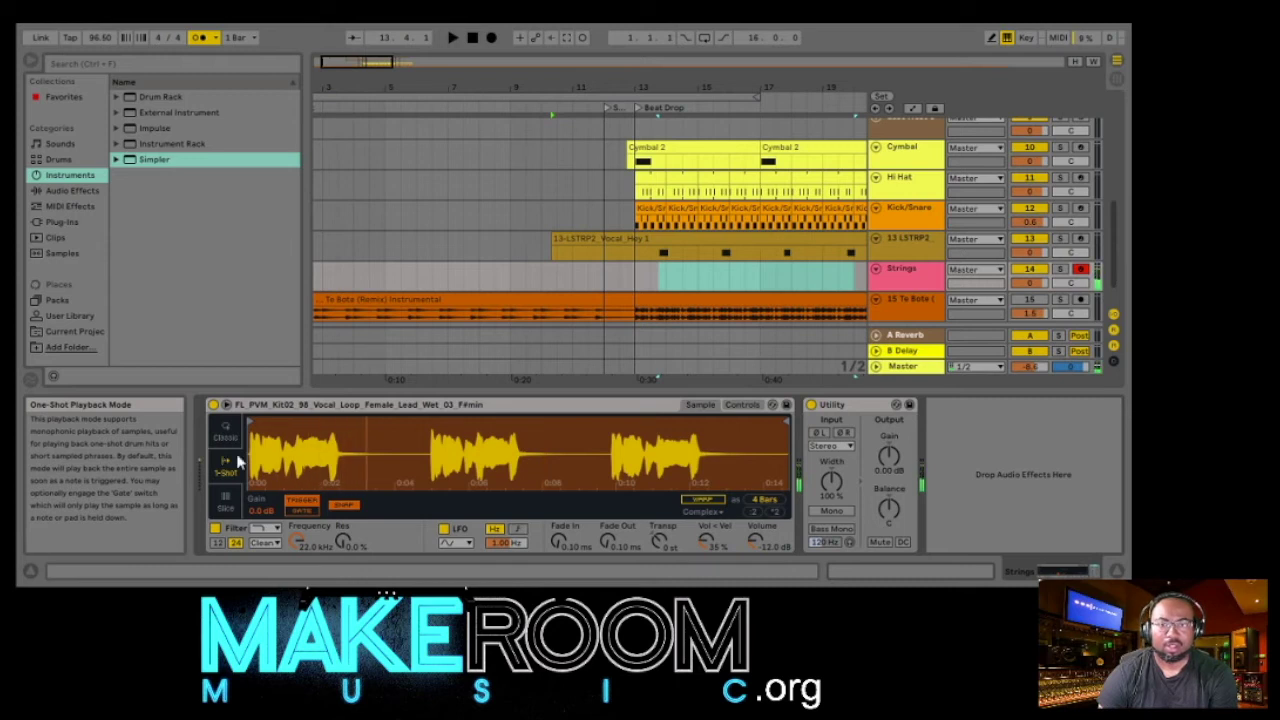
left_click(473, 37)
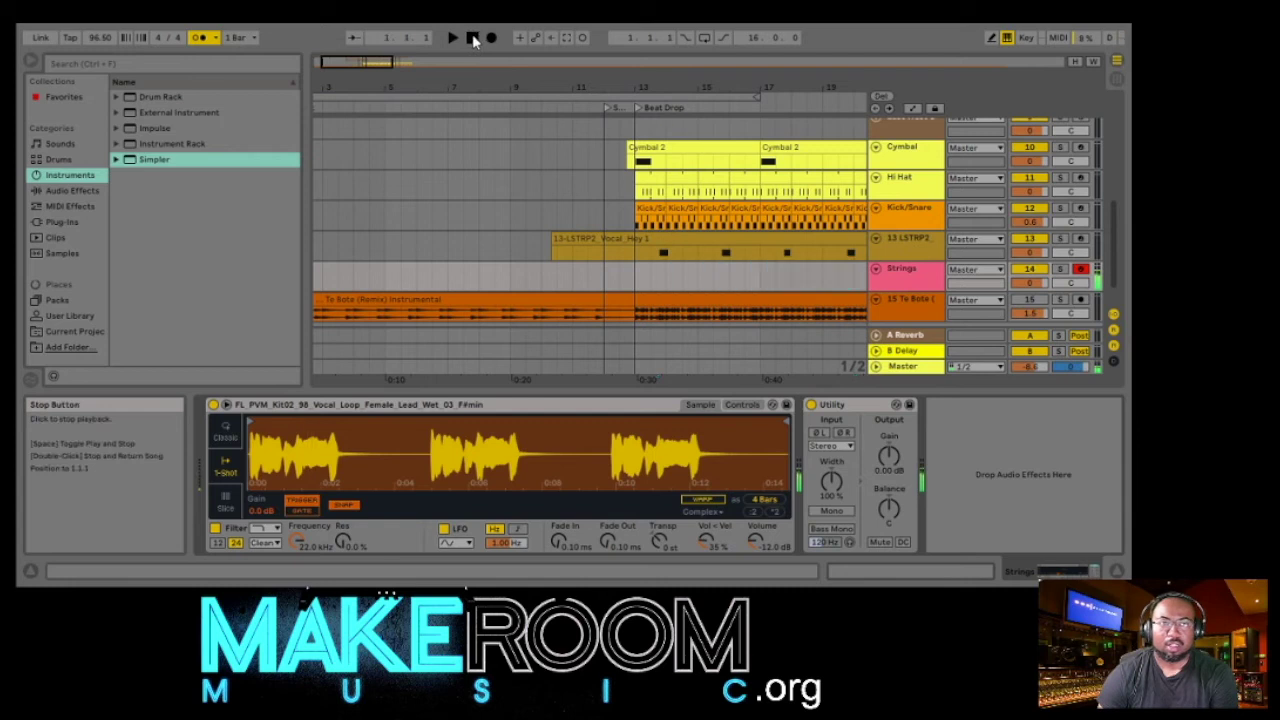
- Add a Reverb effect after Utility on the Strings track and lengthen its decay time
left_click(70, 190)
scroll(152, 262, "down", 1)
left_click_drag(152, 305, 975, 453)
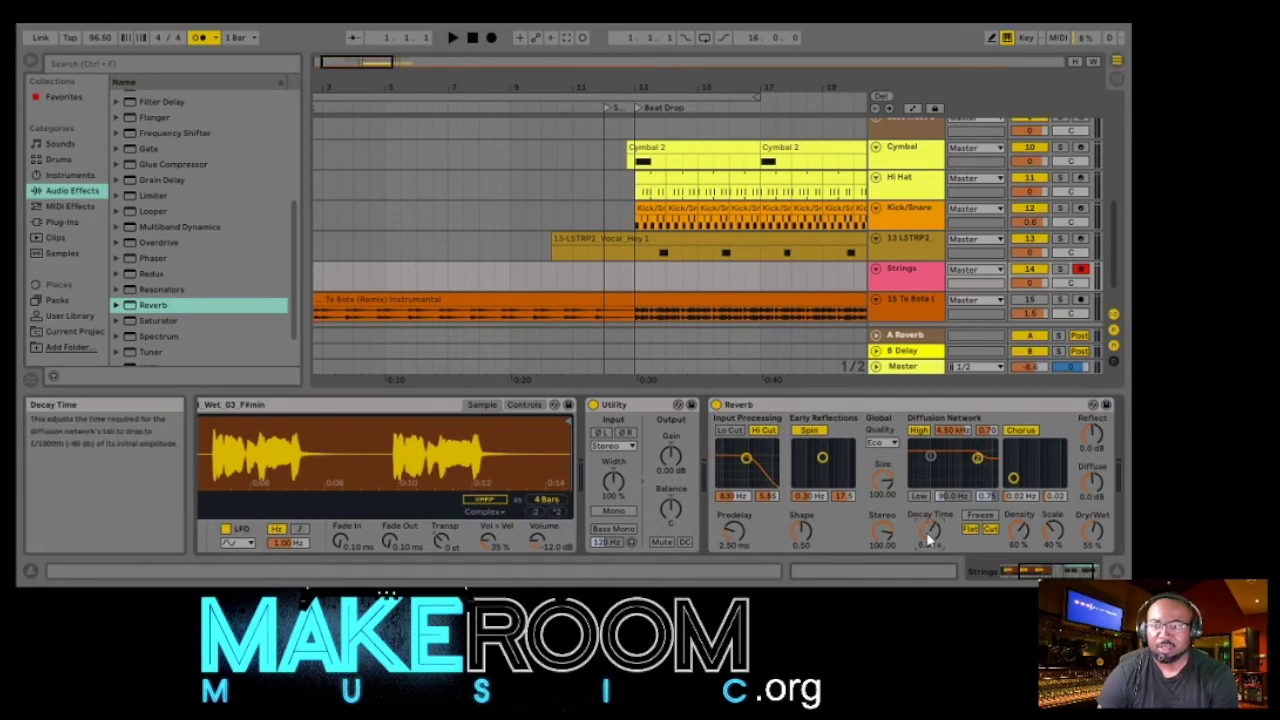
left_click_drag(926, 531, 925, 529)
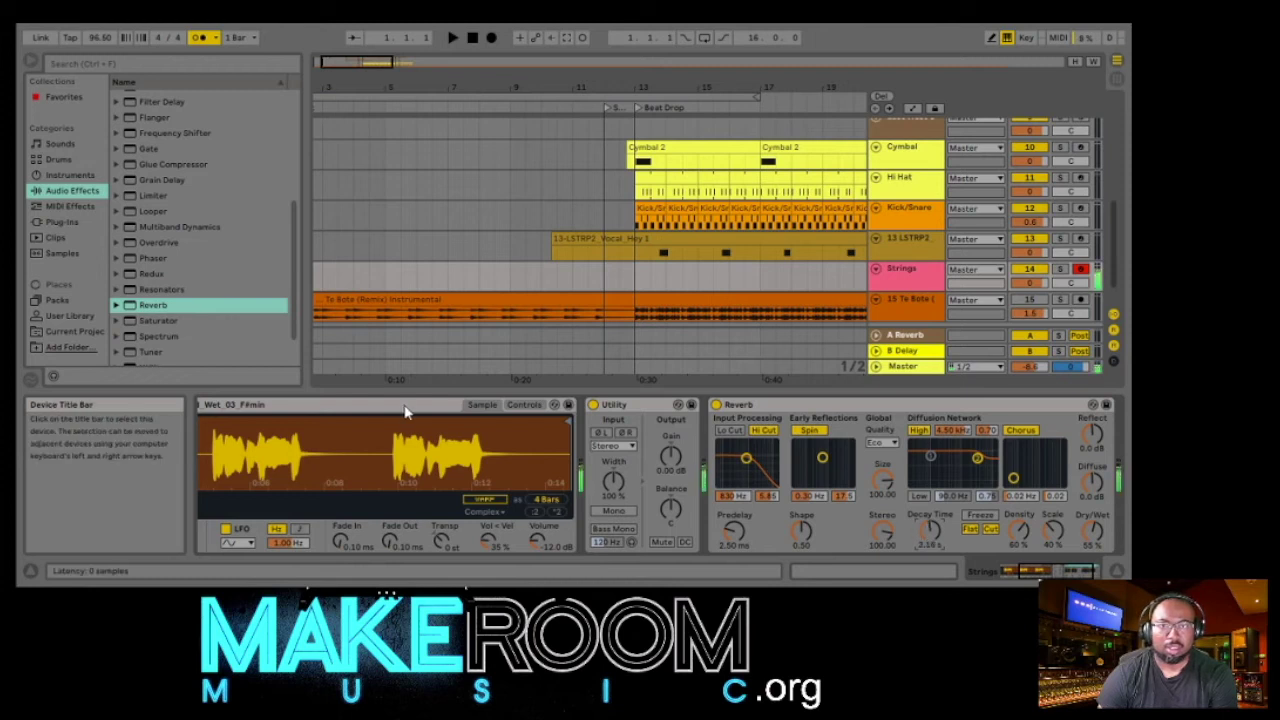
- Trim the end of the female vocal sample to just after its first phrase and audition it against the arrangement
left_click(567, 421)
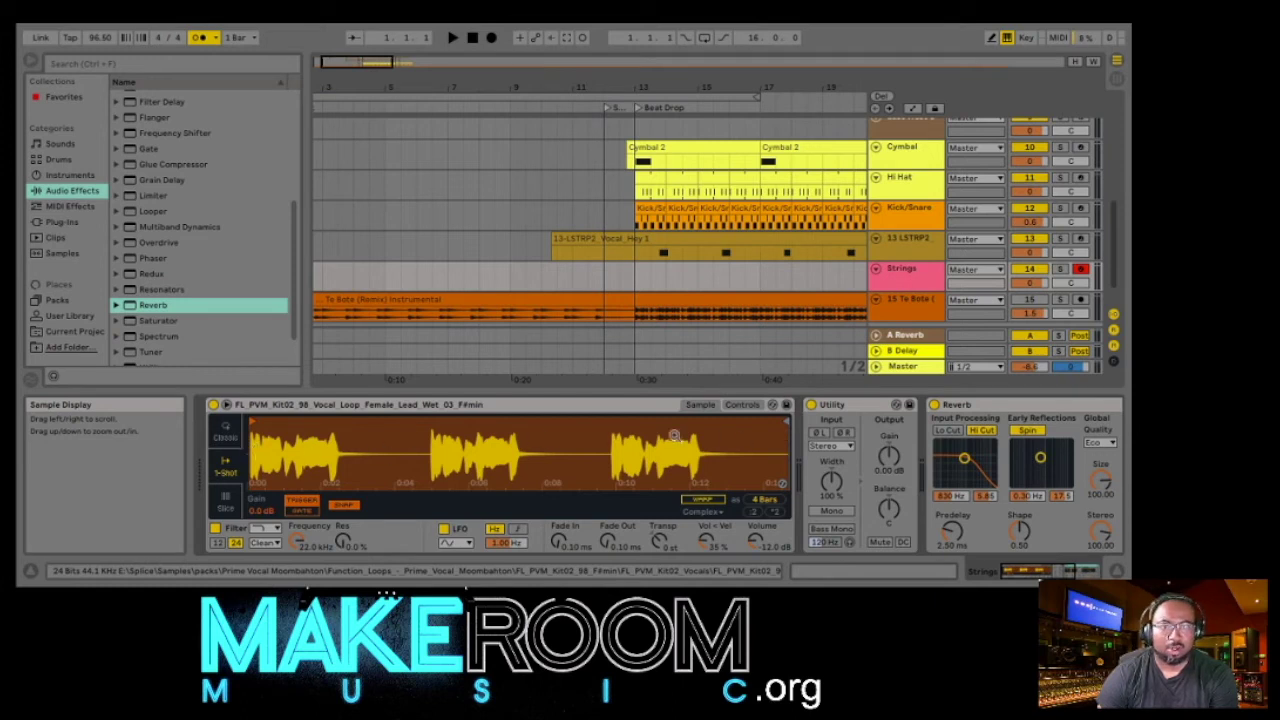
mouse_move(788, 423)
left_mouse_down()
mouse_move(336, 442)
mouse_move(364, 445)
left_mouse_up()
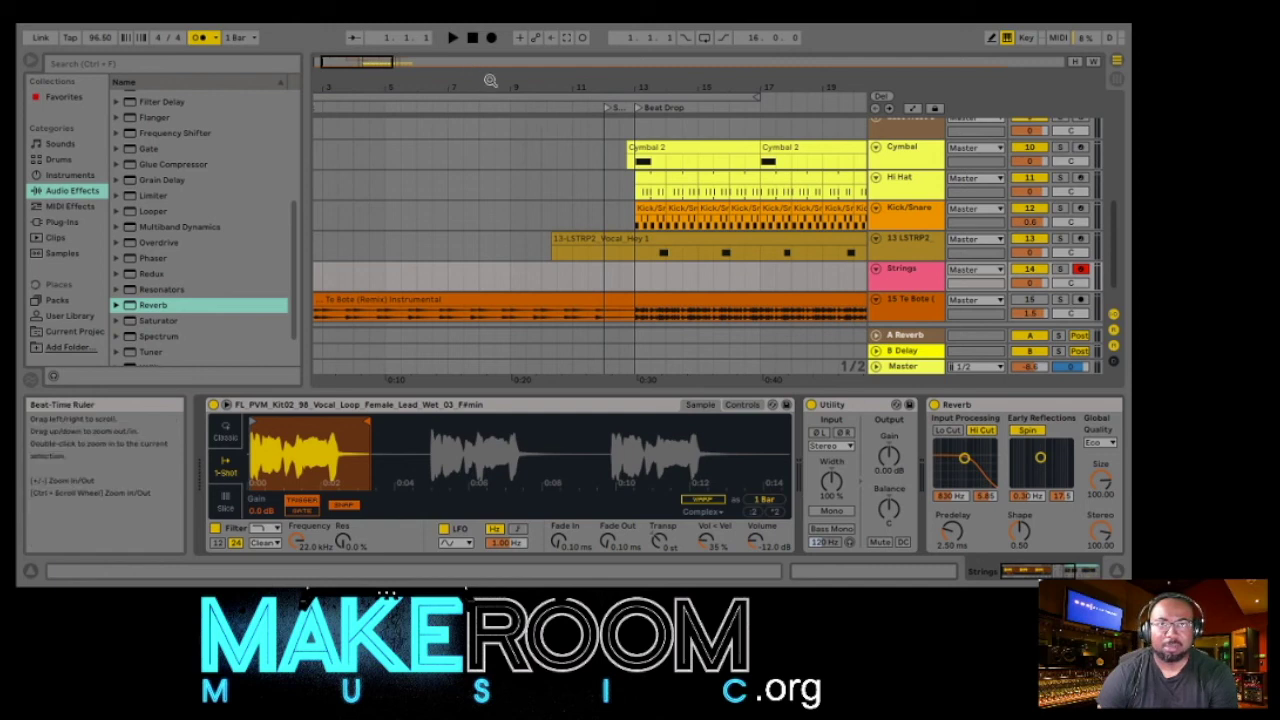
left_click(527, 106)
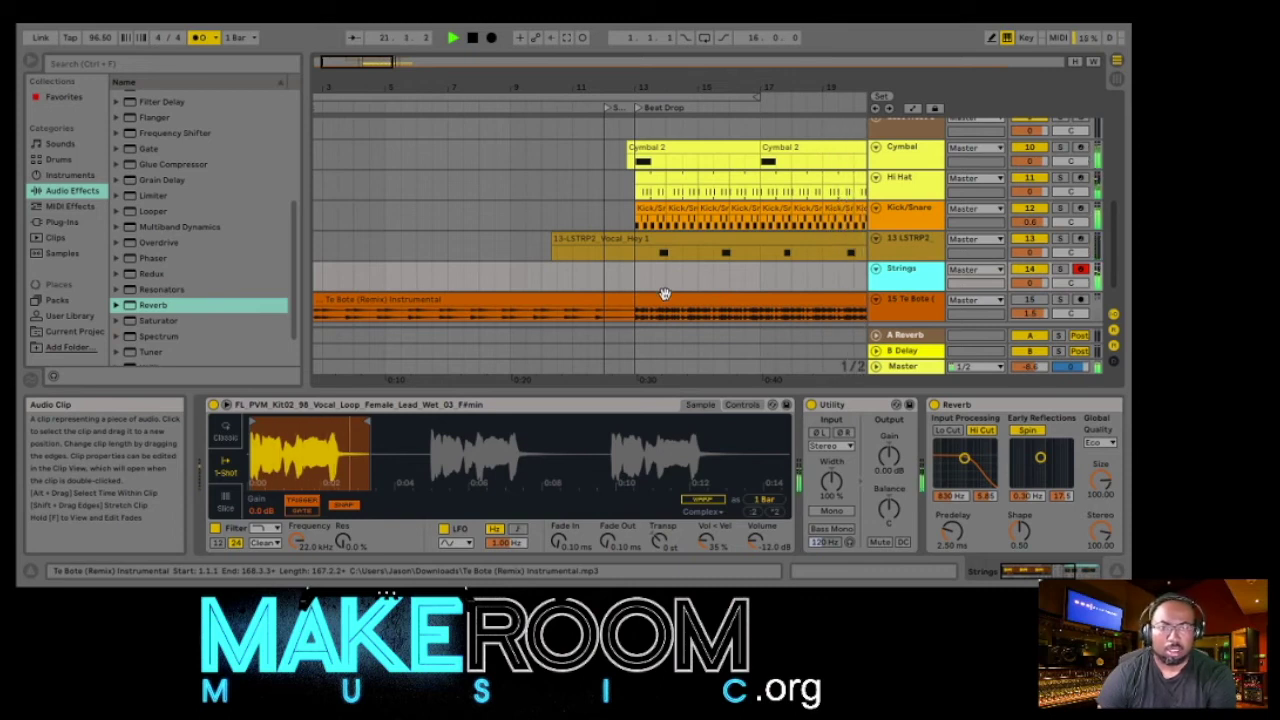
left_click(471, 37)
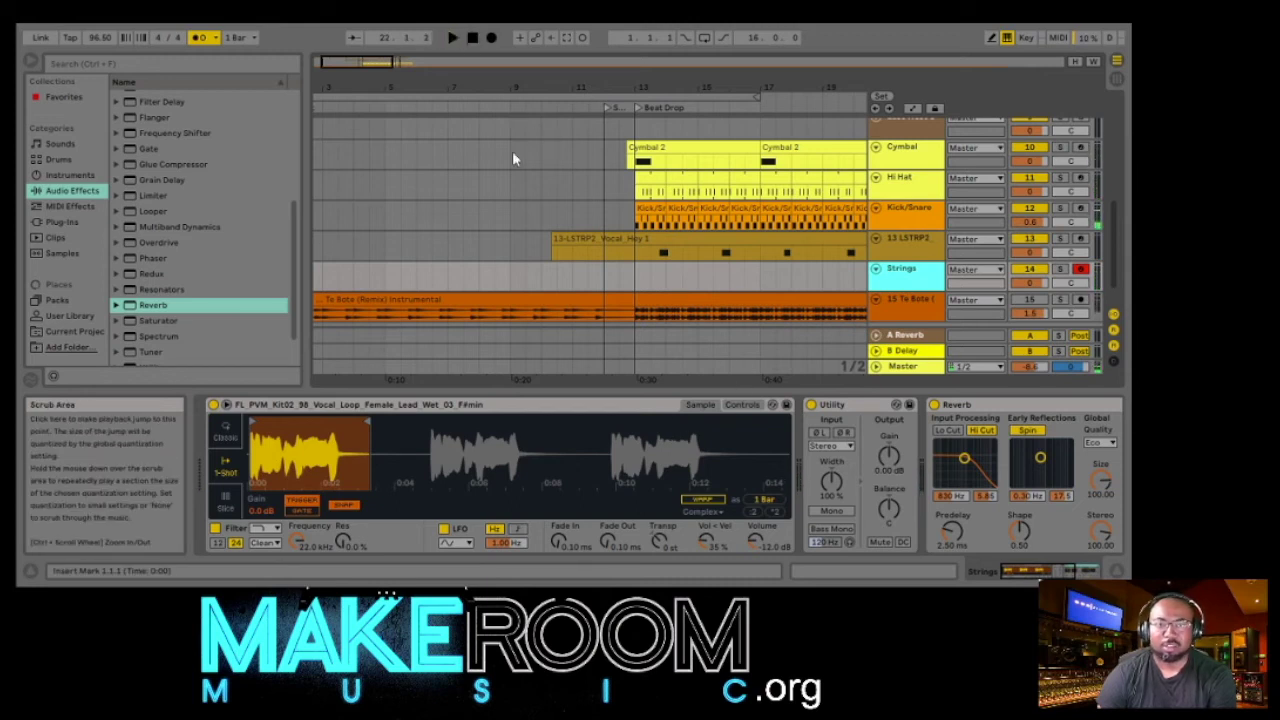
- Switch the Strings track's Simpler to Slice mode and audition the vocal slices during playback from around bar 10
left_click(227, 500)
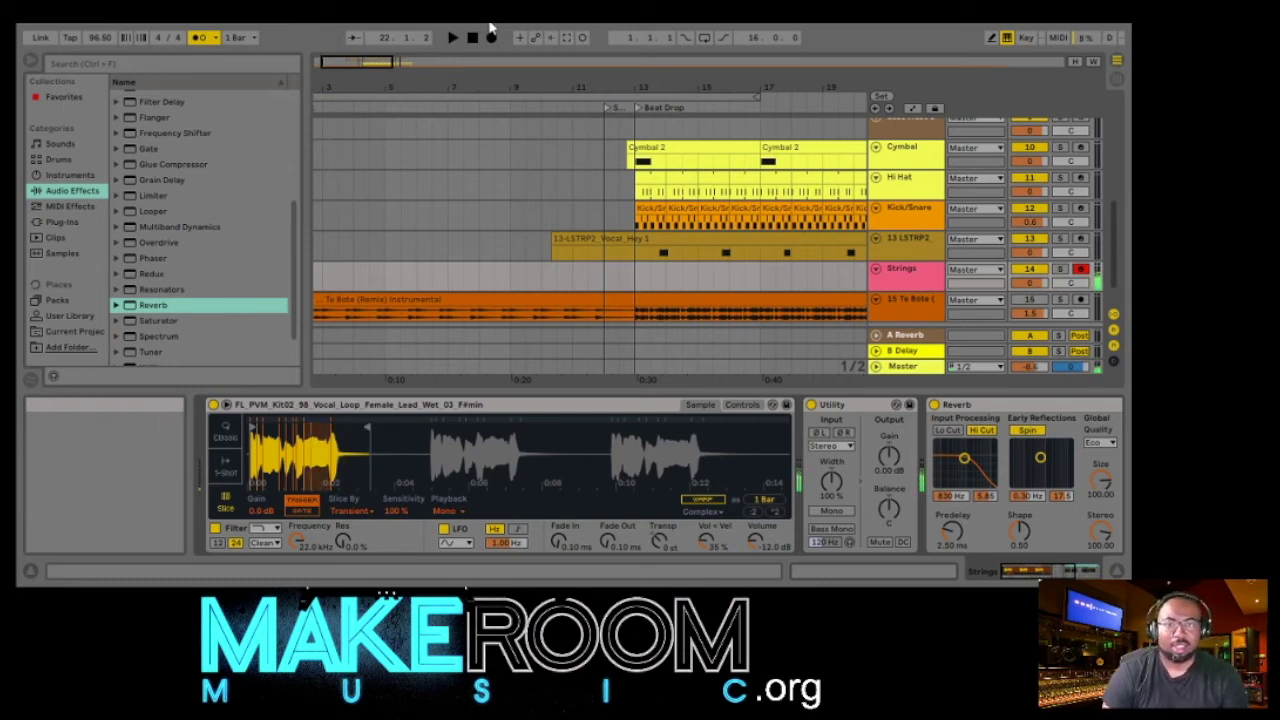
left_click(563, 106)
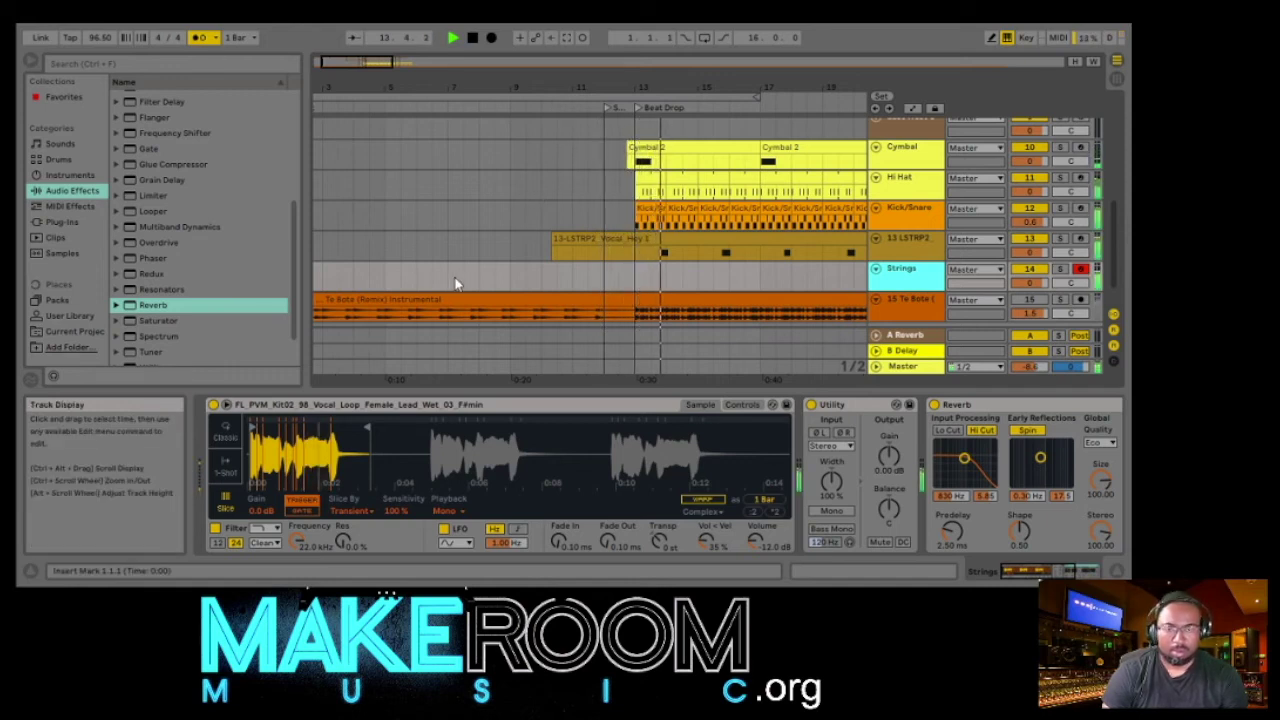
left_click(474, 37)
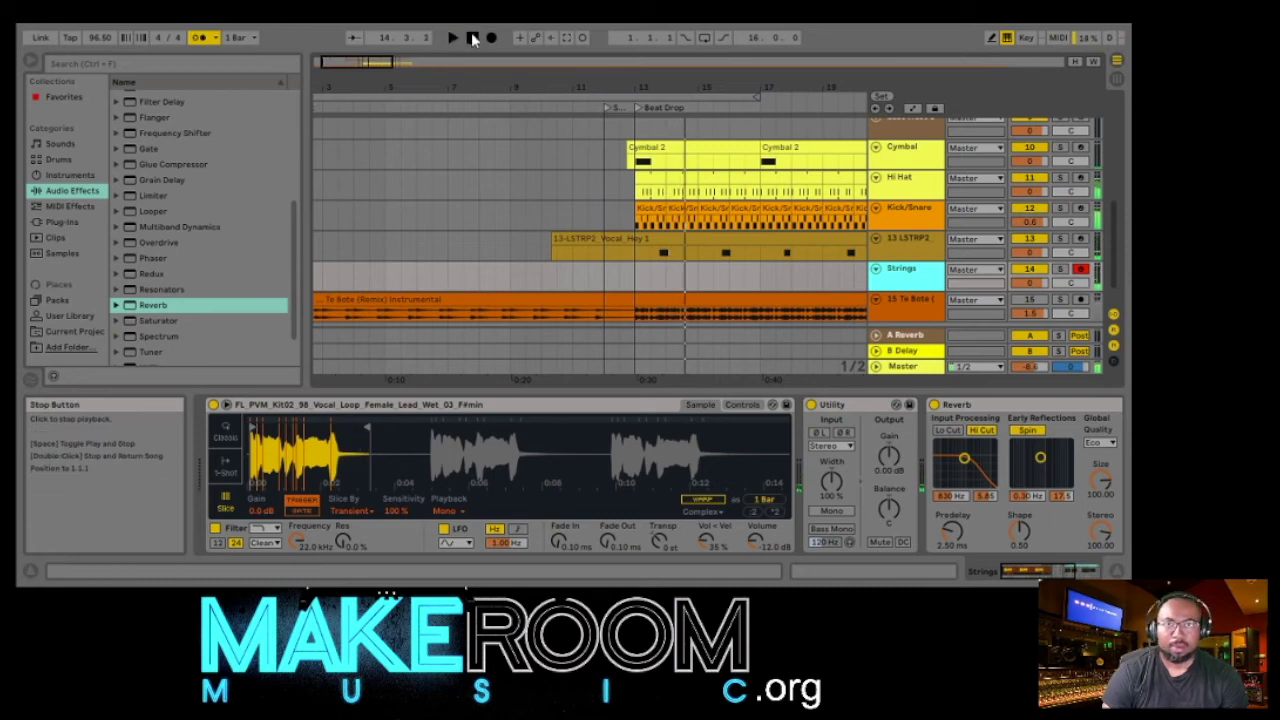
- Transpose the female vocal sample in the Strings track's Simpler to +1 st and audition it with the Reverb during playback
left_click(660, 540)
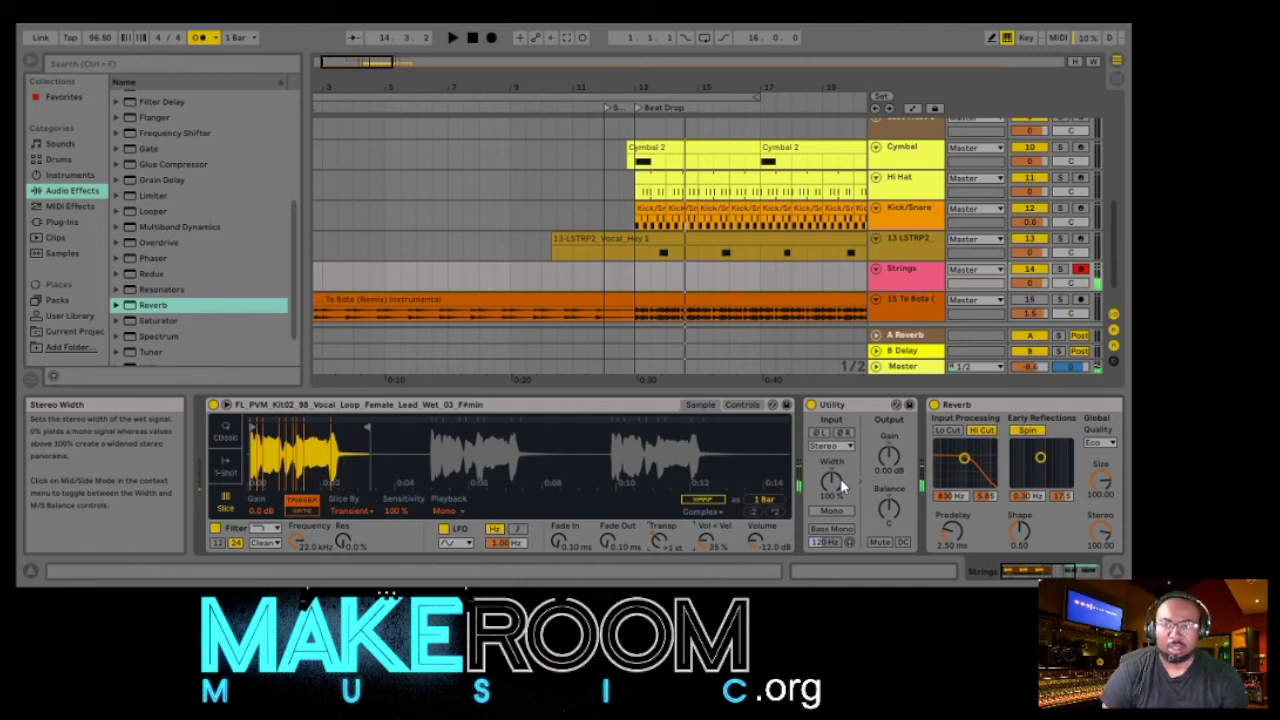
left_click(482, 104)
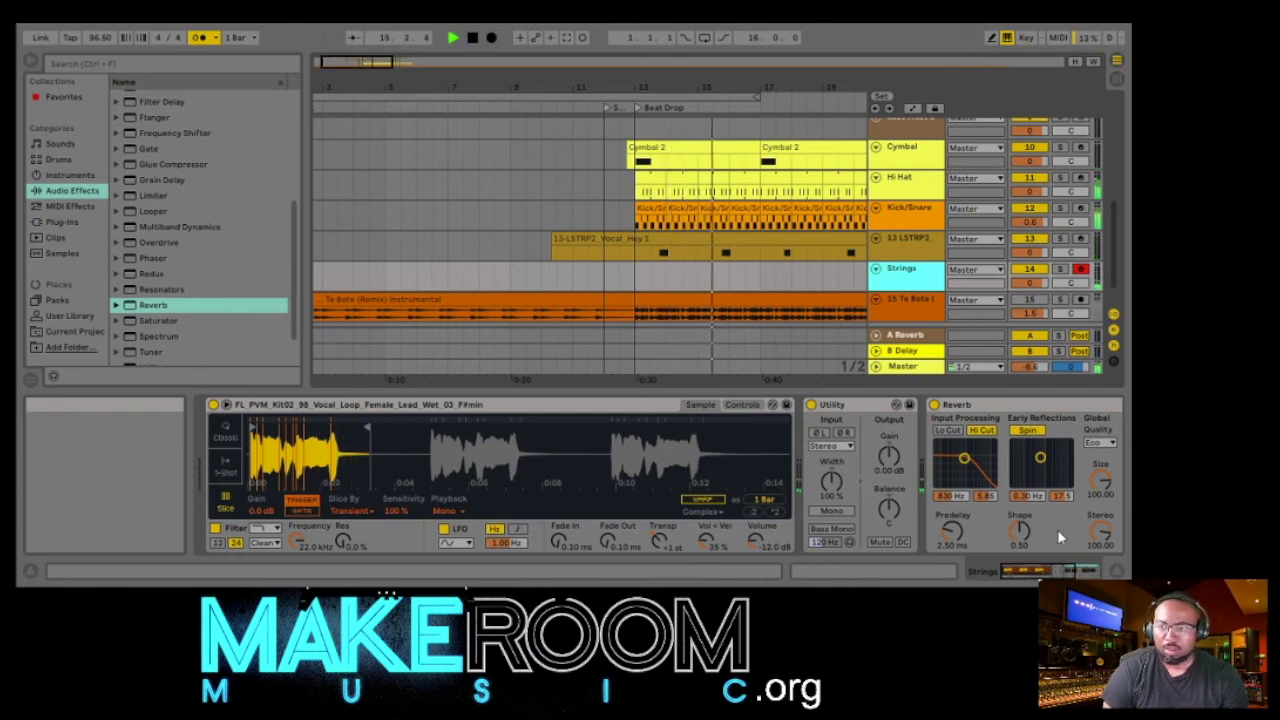
left_click(1040, 572)
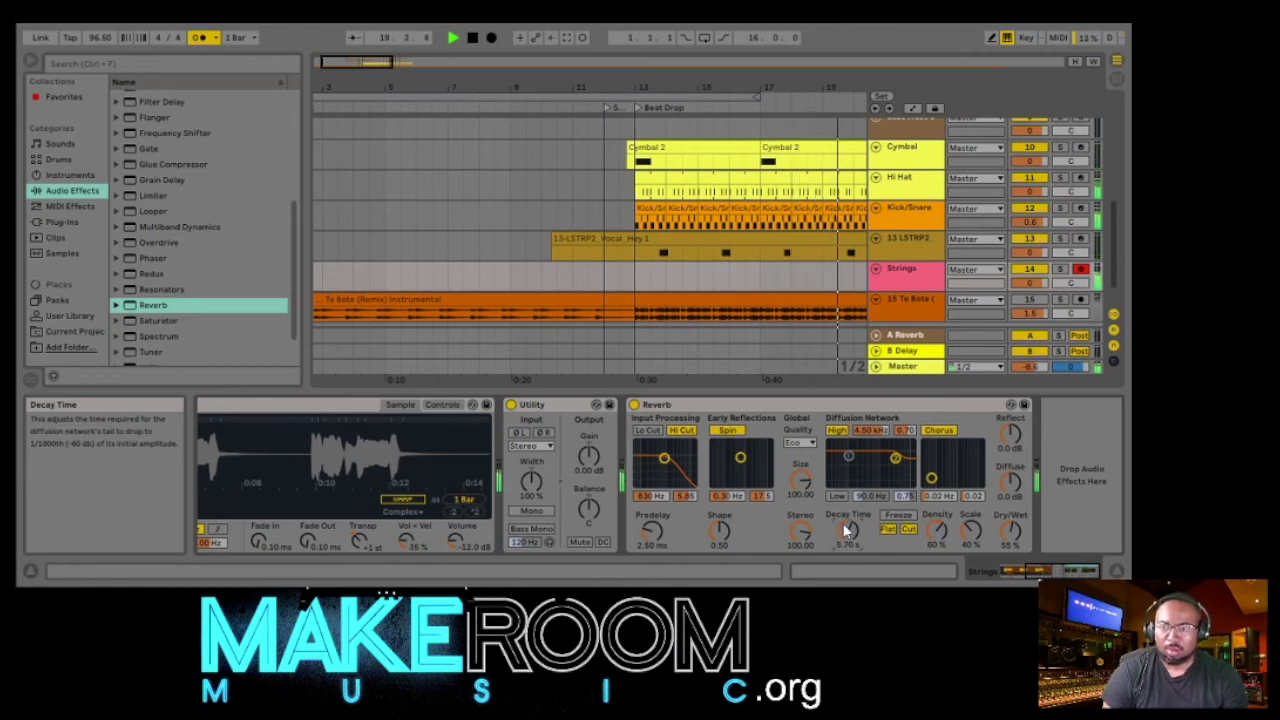
left_click(1018, 570)
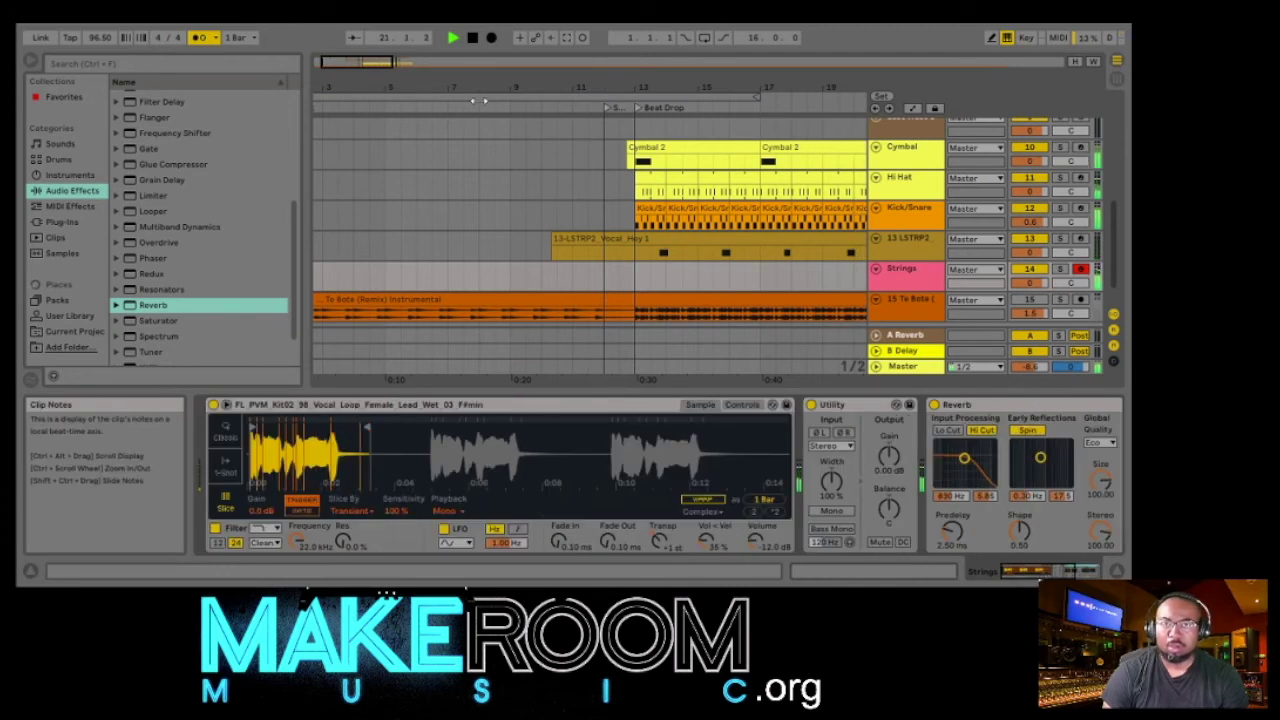
- Try the vocal sample's transpose at +2 st during playback from around bar 9, and restore it to +1 st
left_click(476, 37)
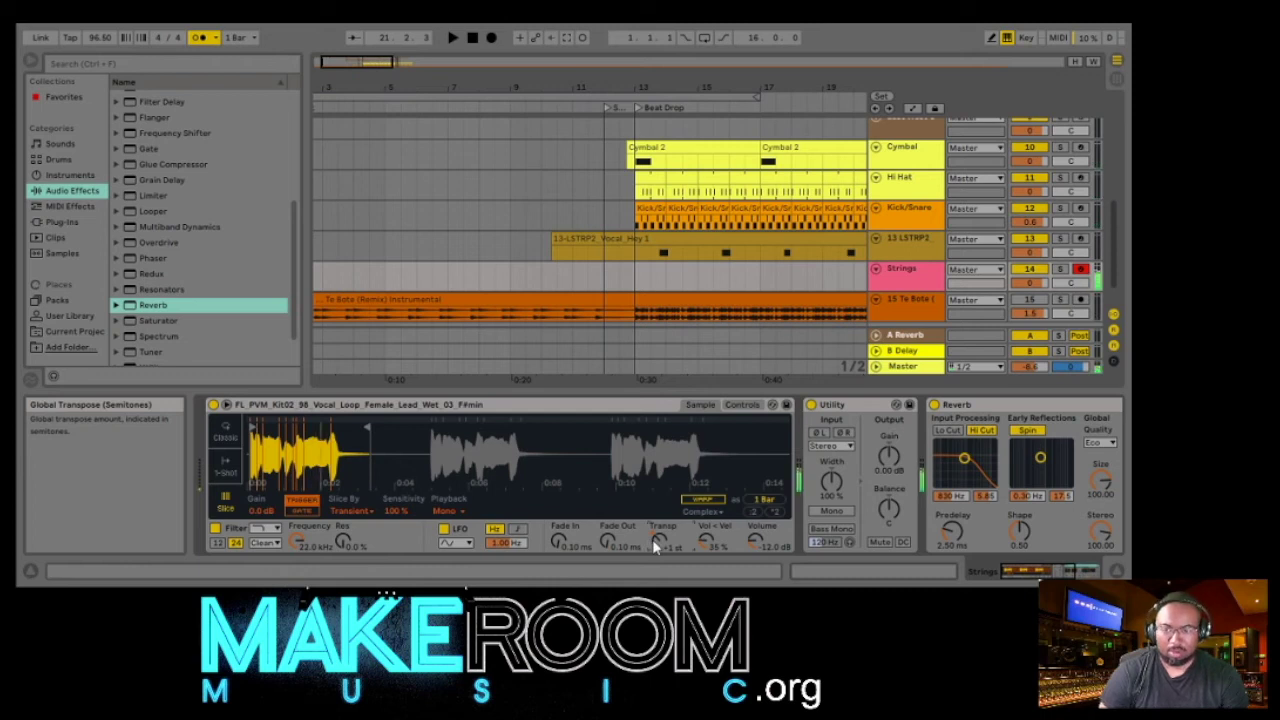
left_click_drag(652, 539, 652, 530)
left_click(506, 107)
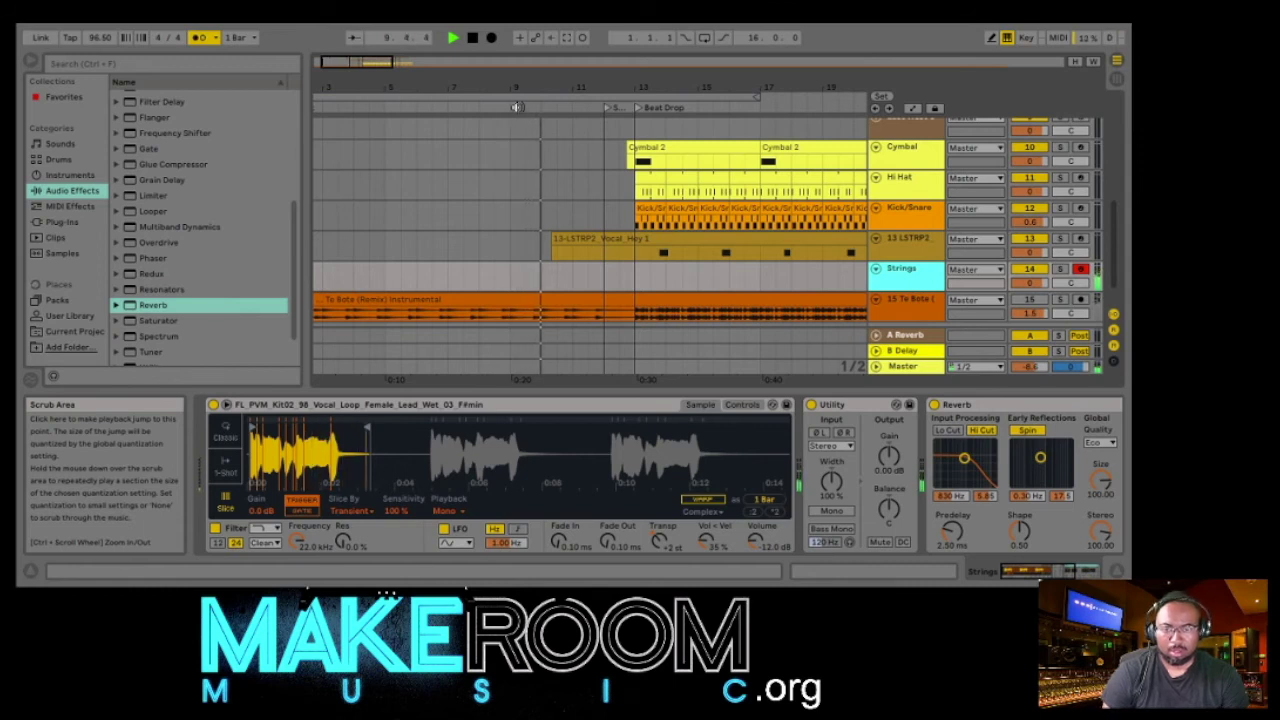
left_click(658, 539)
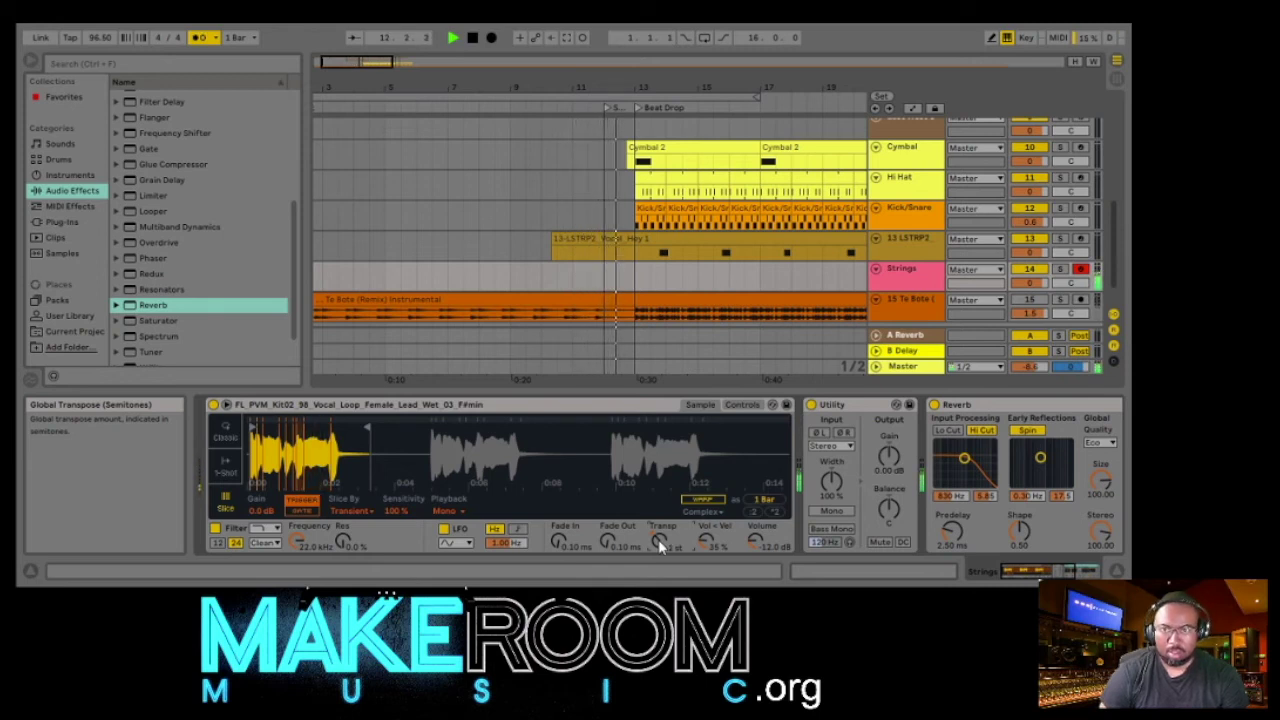
- Record a pattern of vocal slices on the Strings track from bar 13 to bar 21 and open the recorded clip's notes
left_click(491, 37)
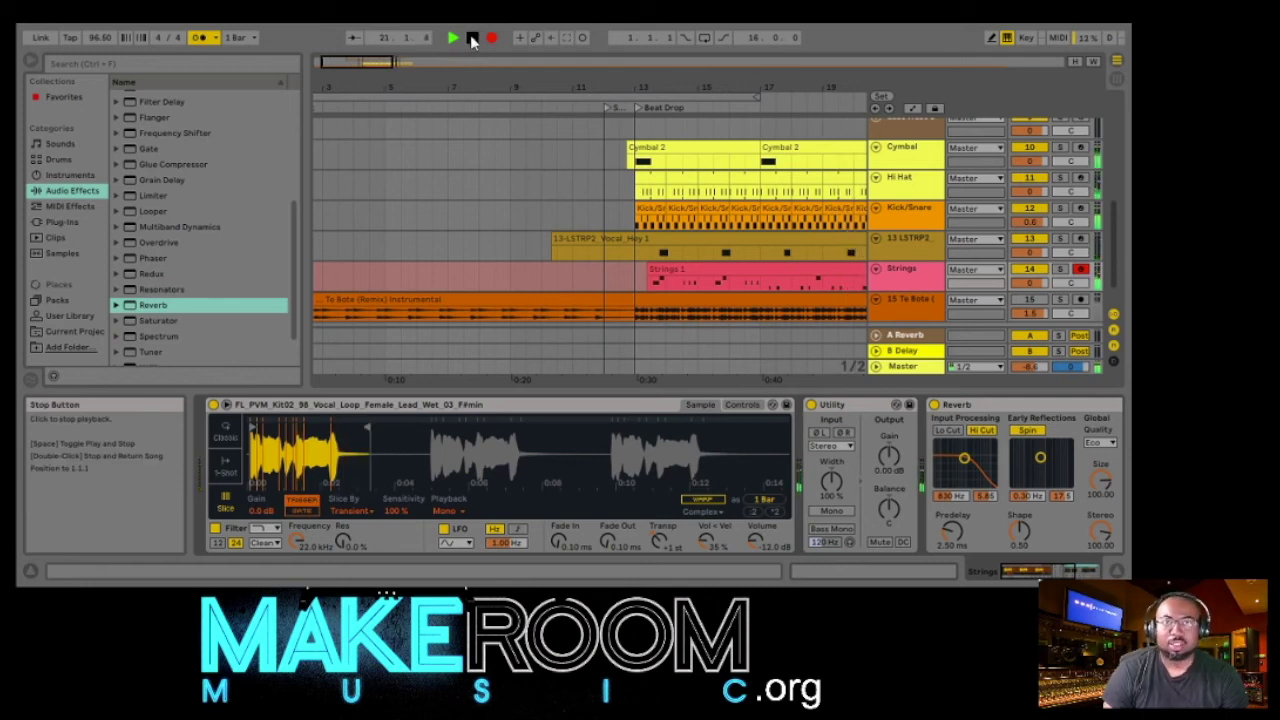
left_click(473, 38)
left_click(704, 268)
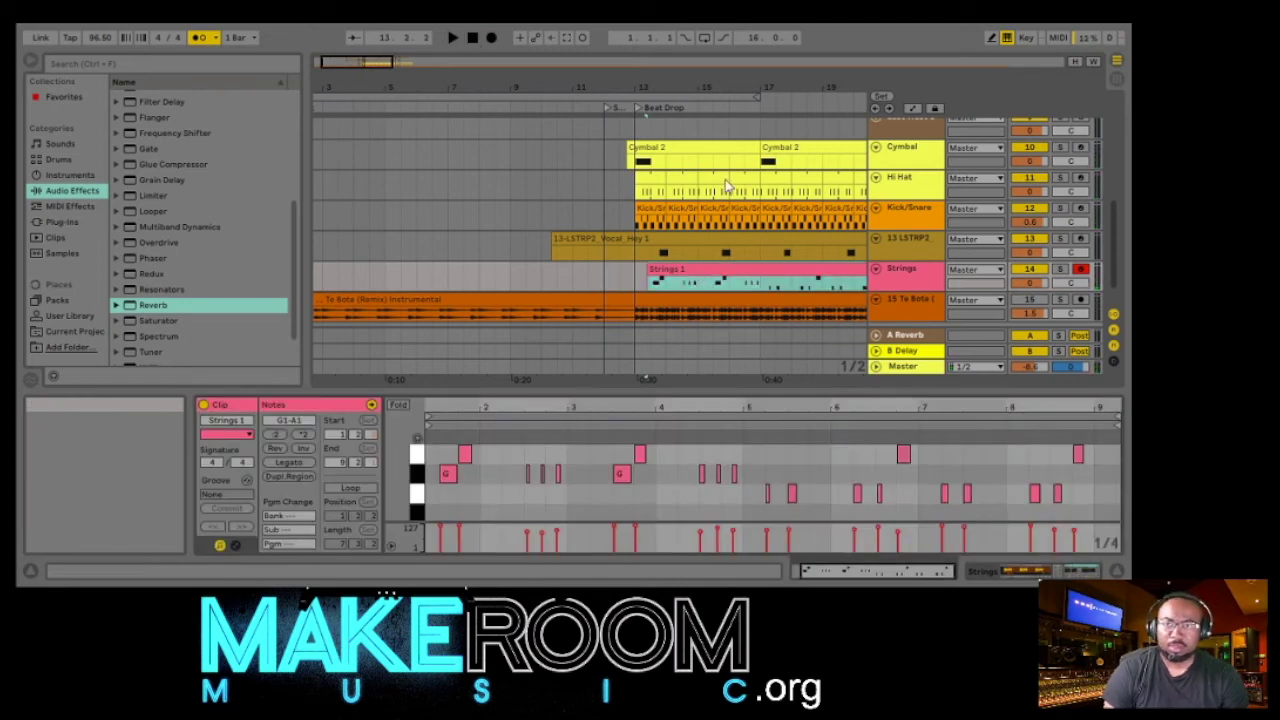
- Add a Reverb effect to the LSTRP2_Vocal_Hey track with a 3.16 s decay time and audition it in the arrangement
left_click(656, 248)
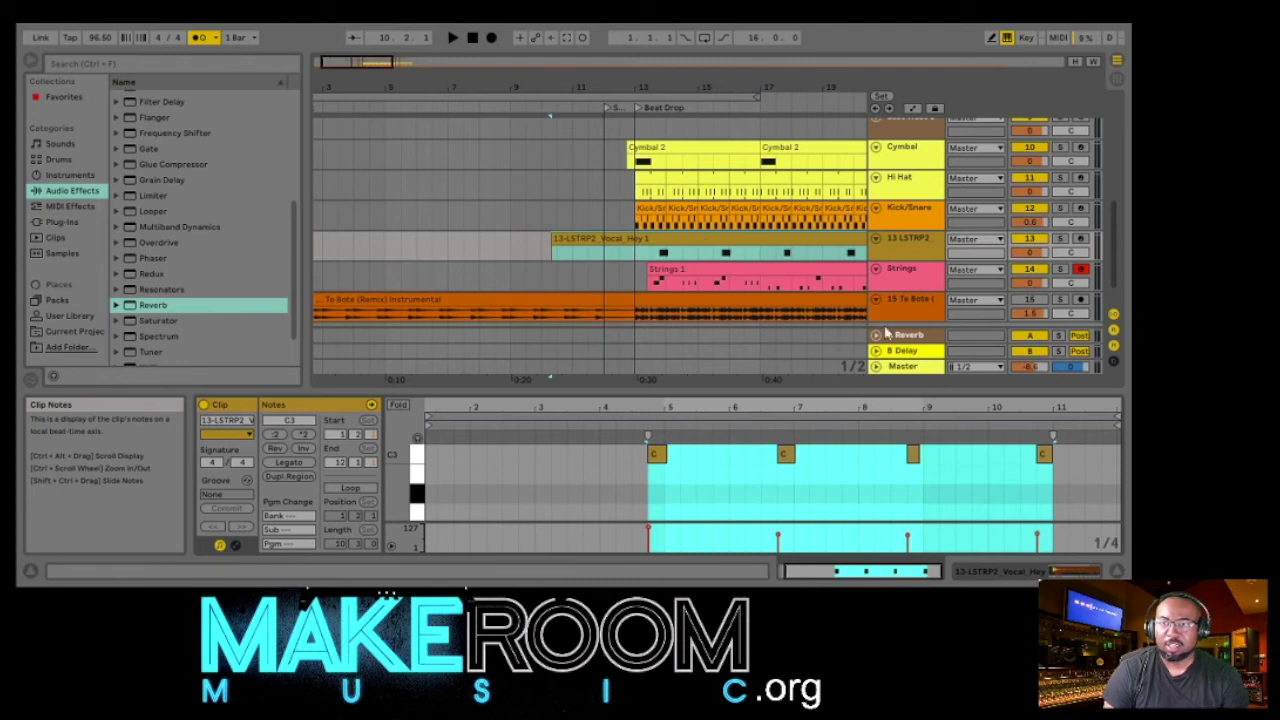
left_click(895, 258)
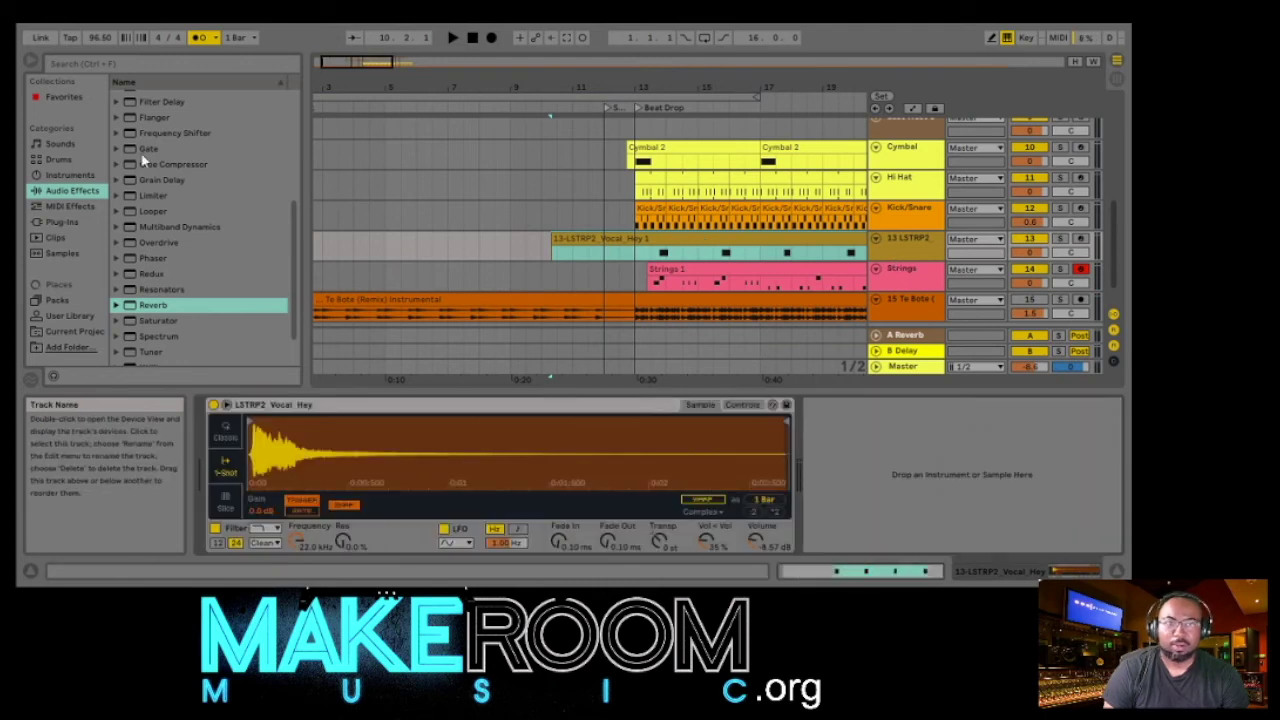
left_click_drag(146, 305, 342, 338)
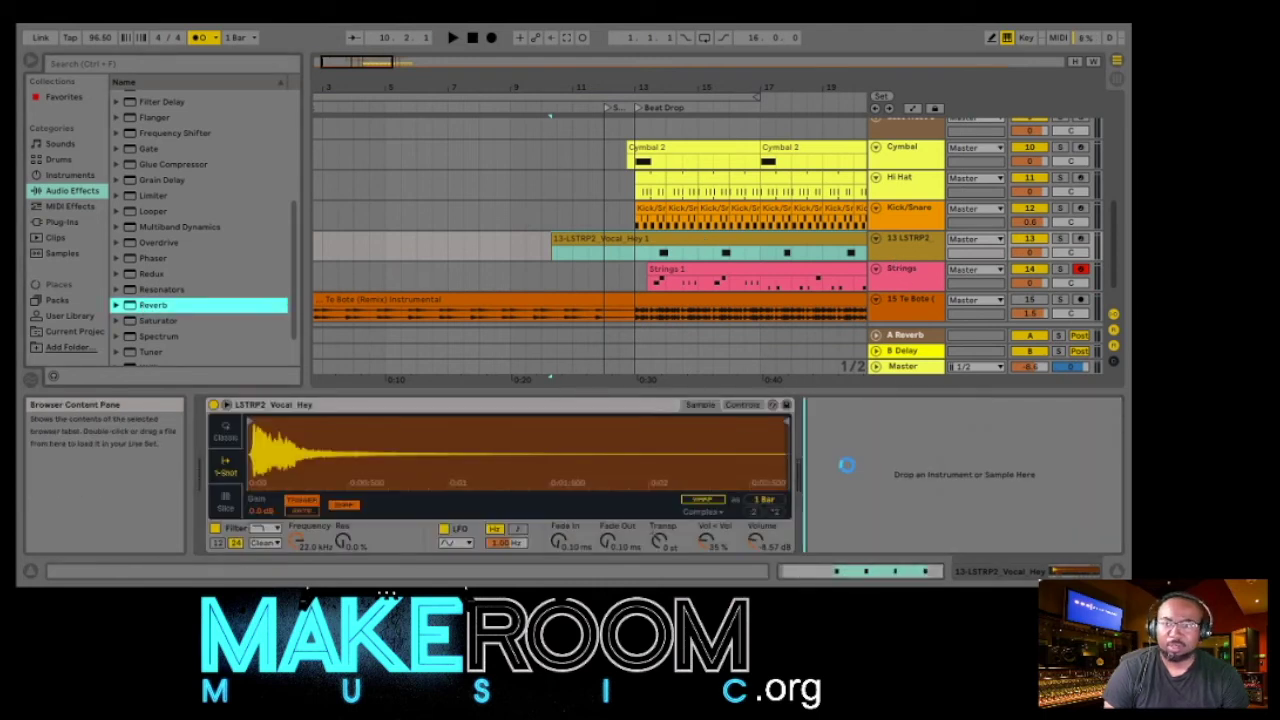
left_click_drag(929, 531, 929, 490)
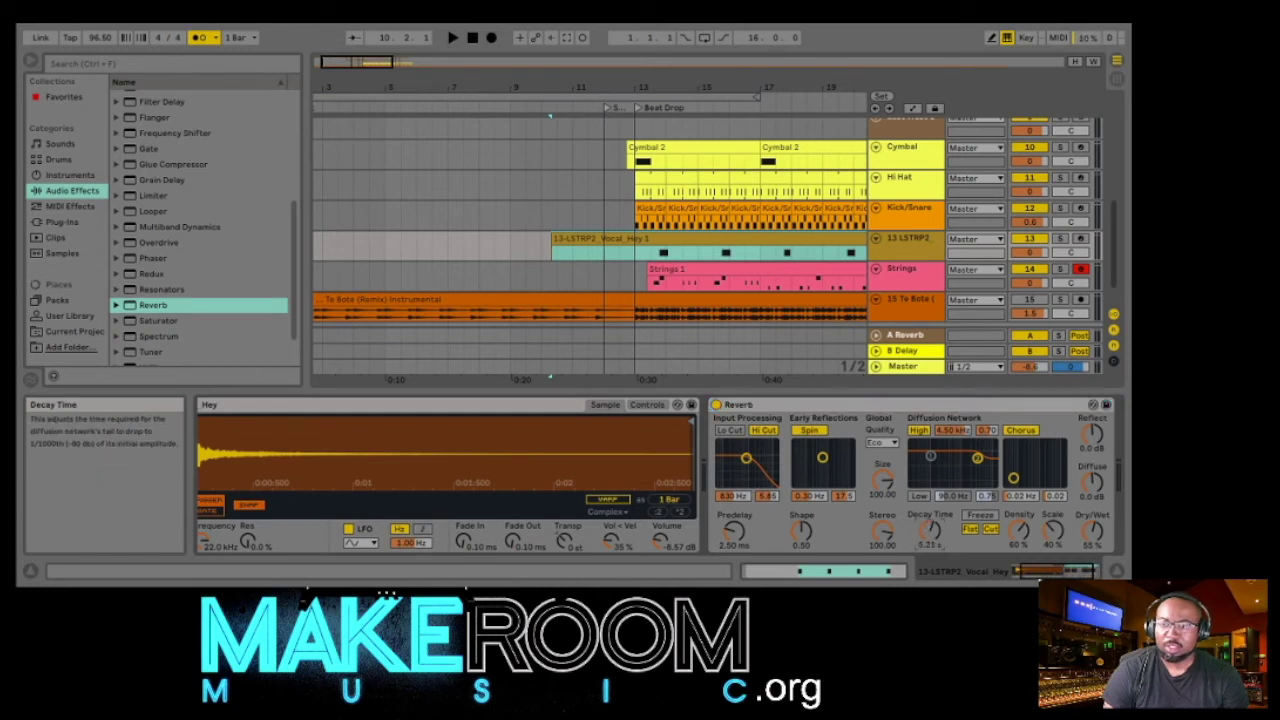
left_click(584, 92)
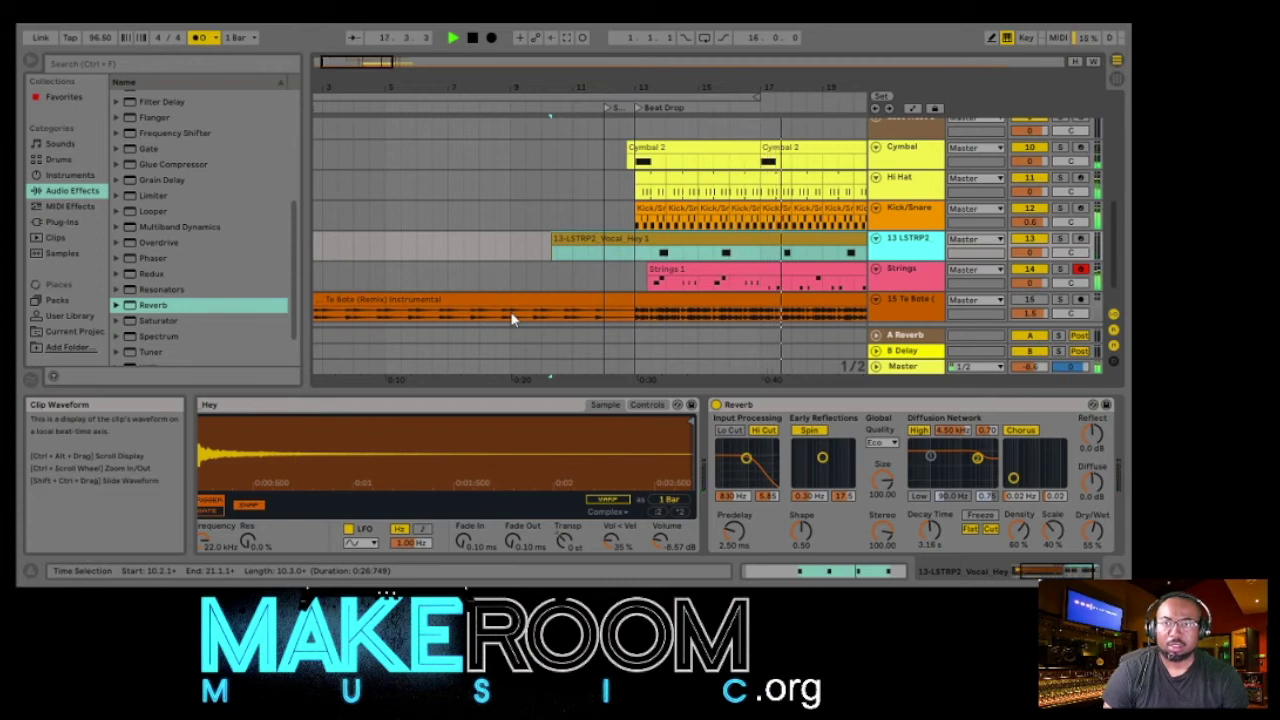
- Try renaming the recorded clip on the Strings track to Vocal, and undo the rename together with the preceding edits
left_click(748, 268)
double_click(748, 268)
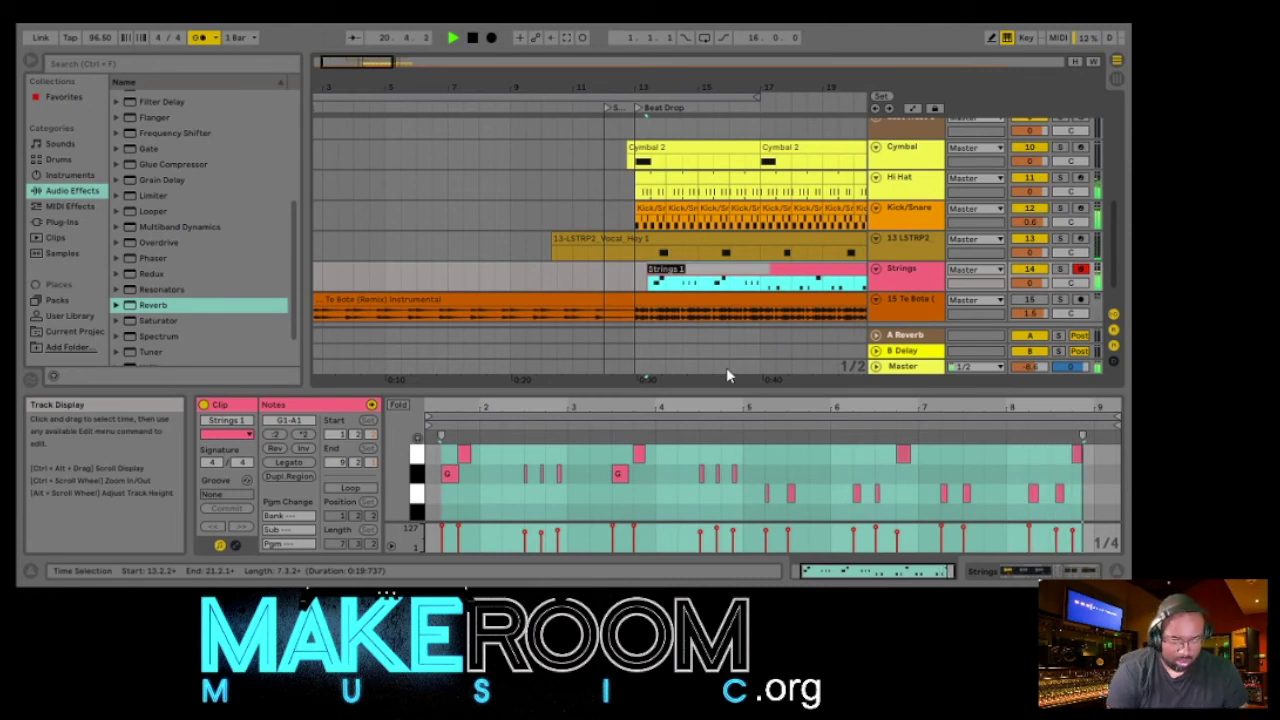
key("ctrl+r")
type("Vocal")
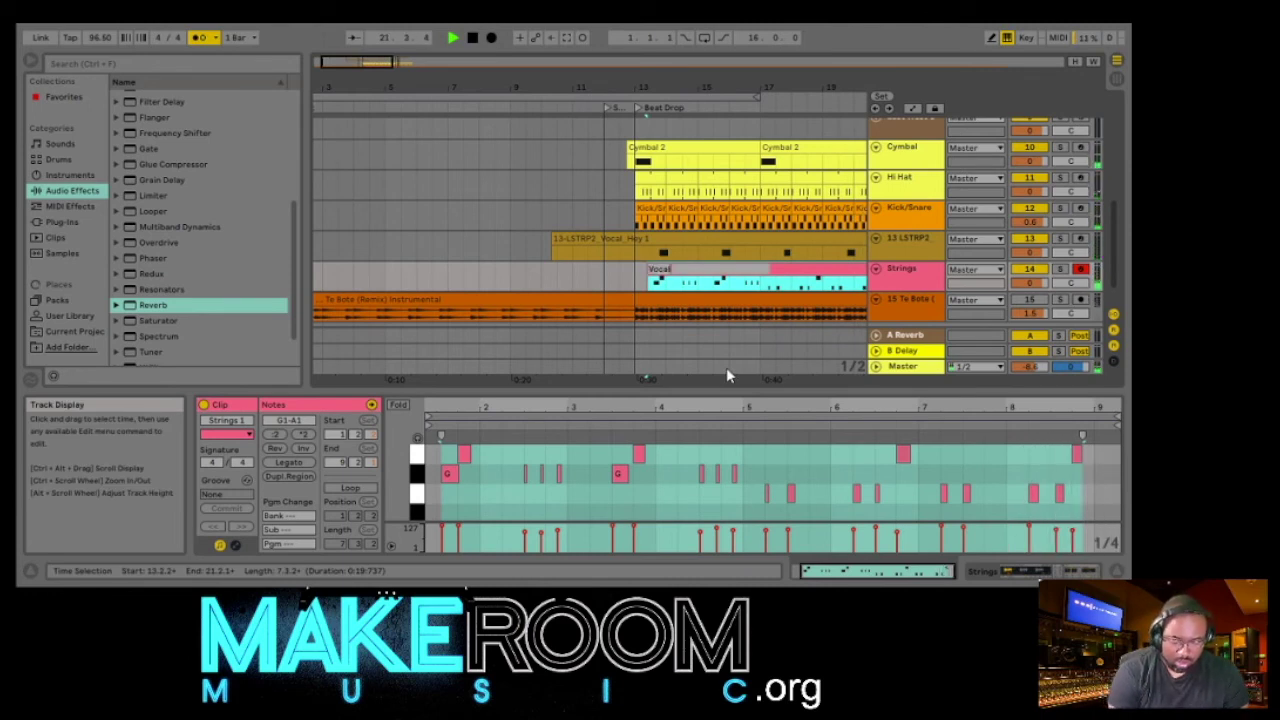
key("Return")
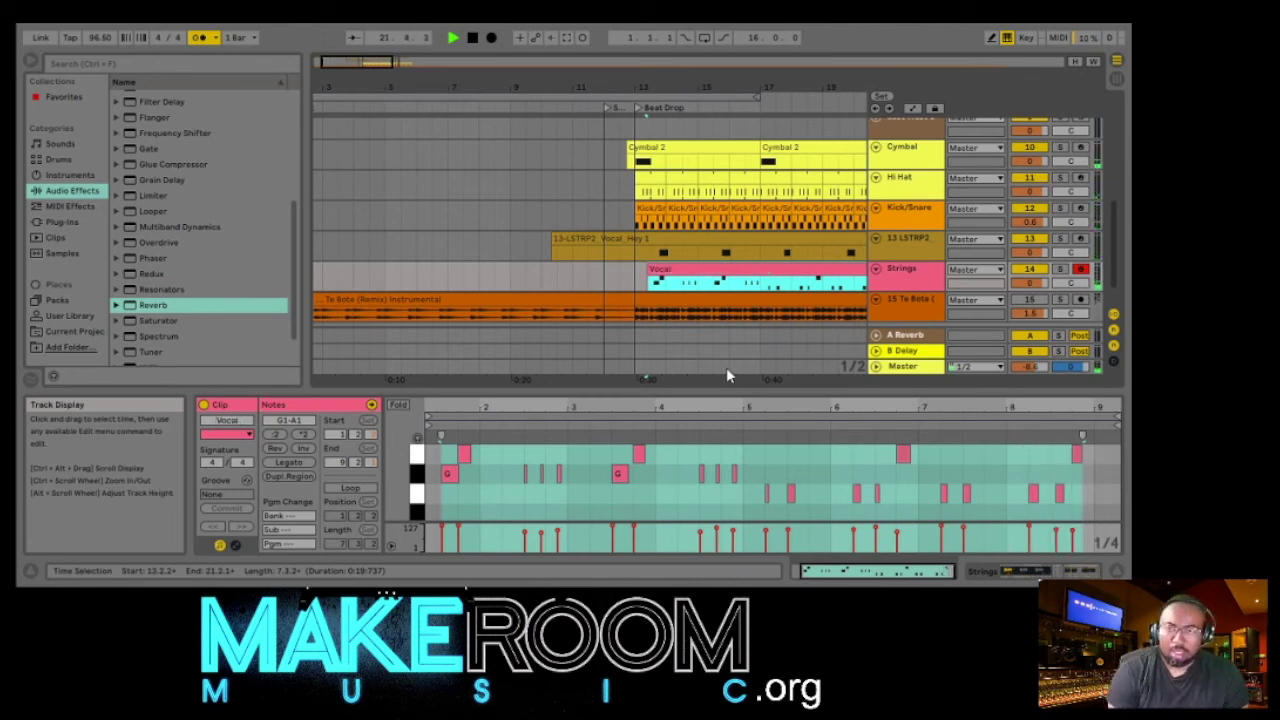
left_click(472, 38)
key("ctrl+z")
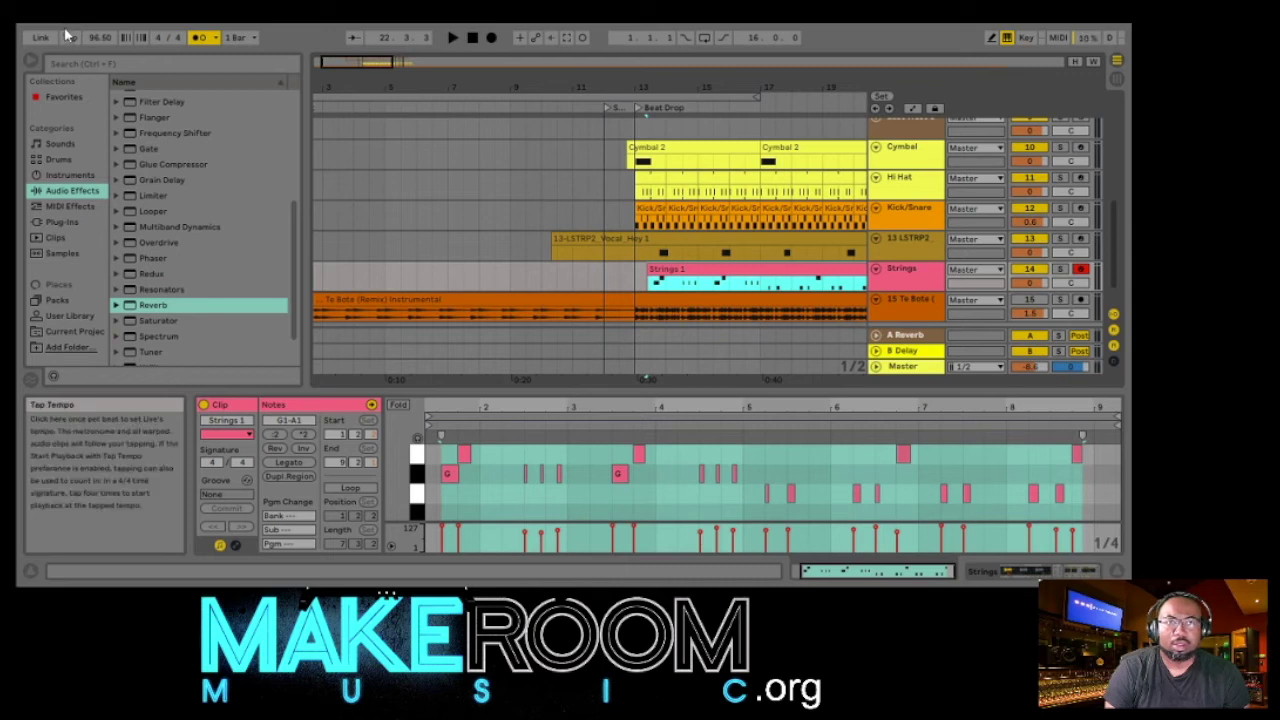
key("ctrl+z")
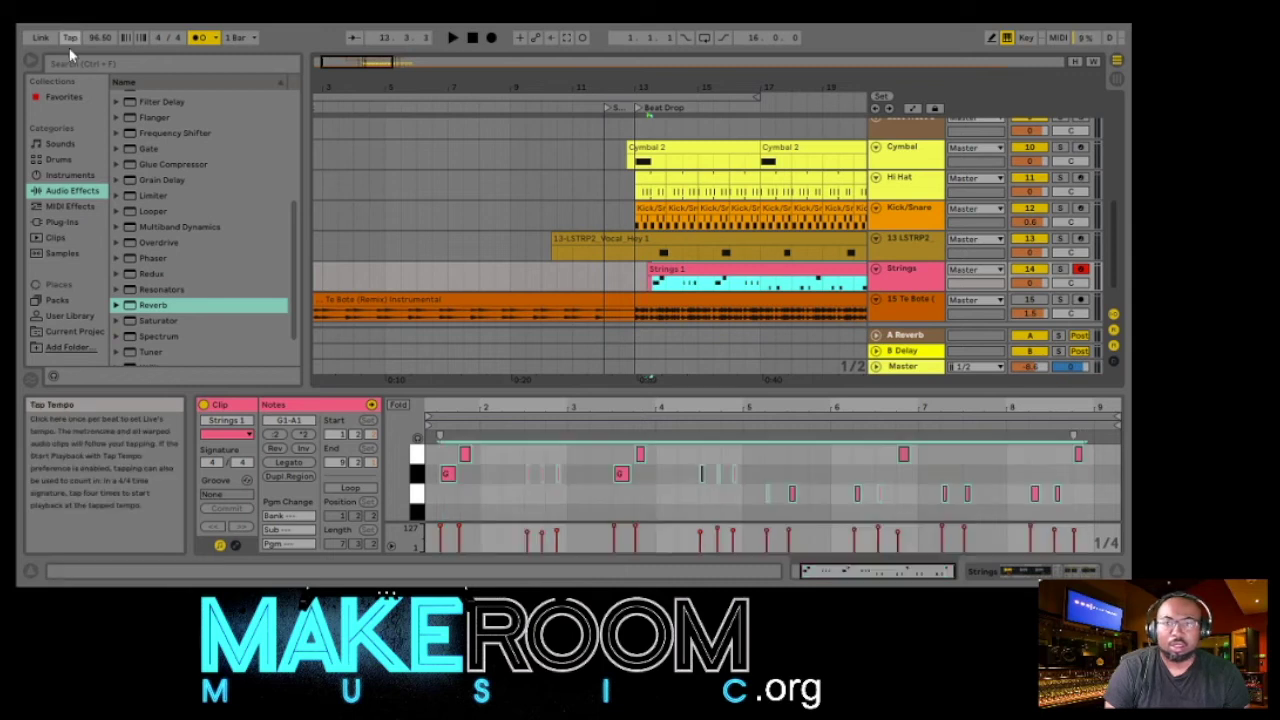
- Try shifting all notes of the Strings 1 clip slightly earlier to start at 1.3.1, listening during playback
left_click(591, 105)
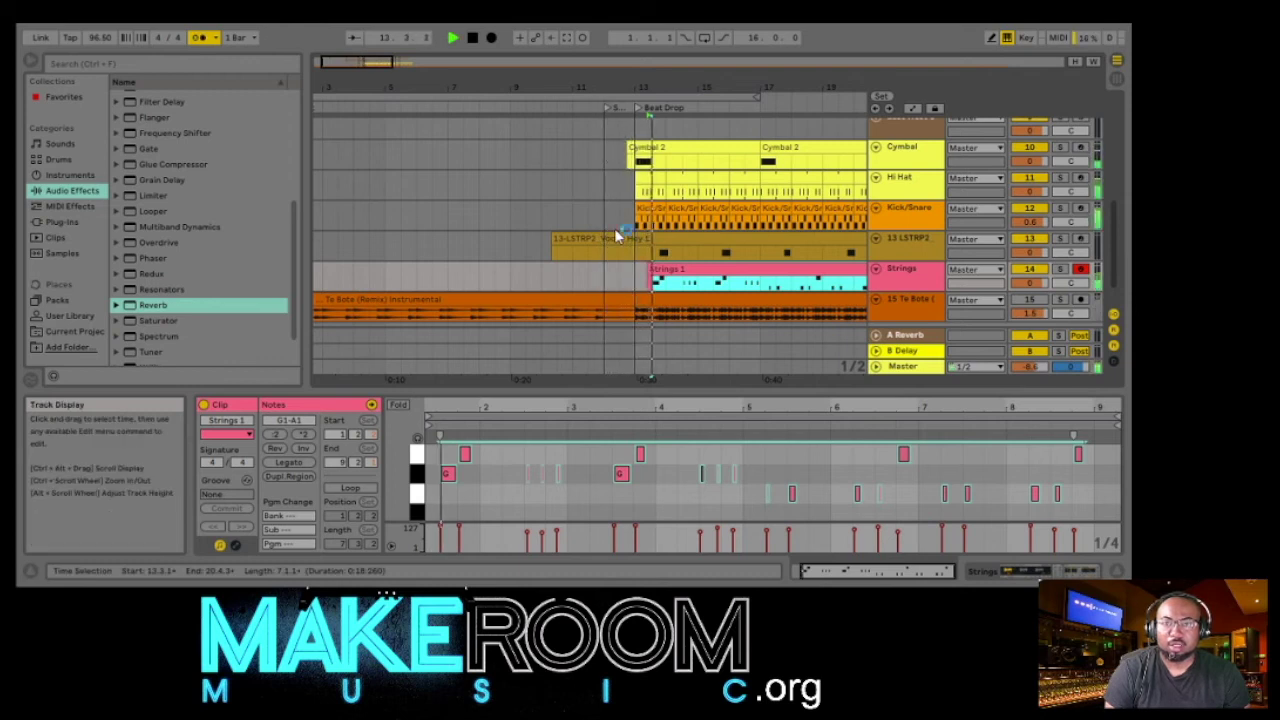
left_click(443, 479)
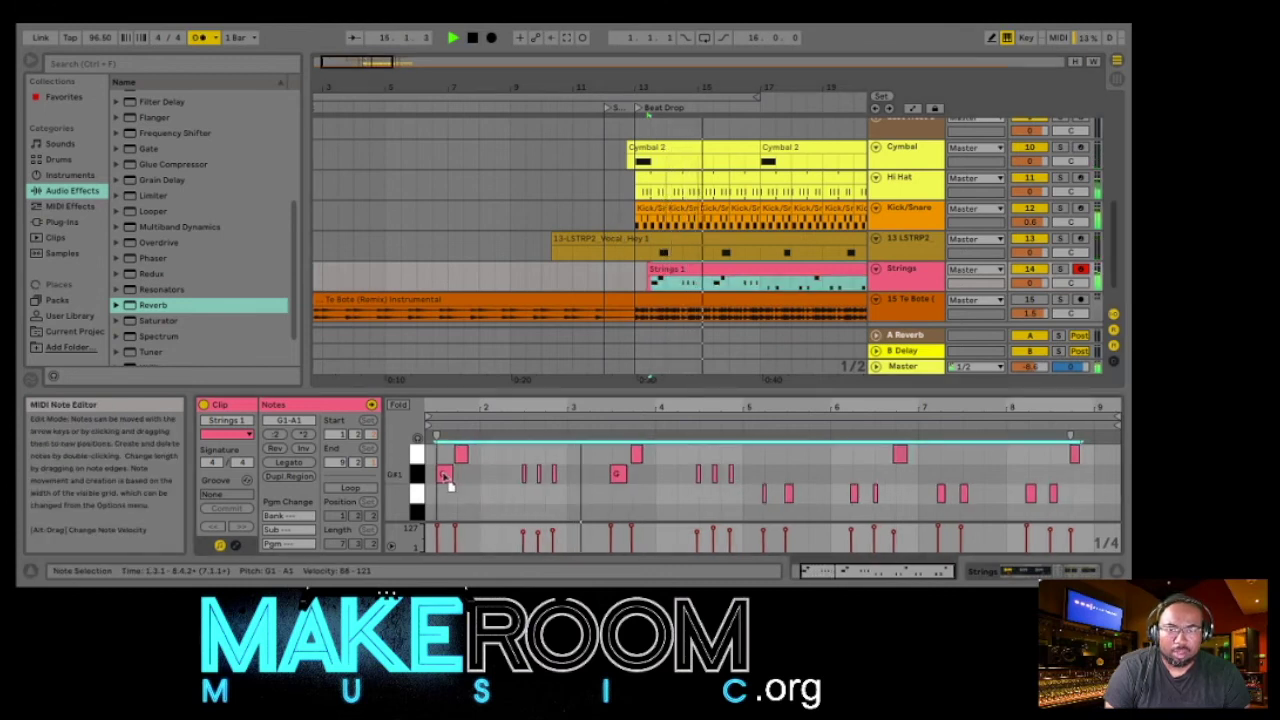
left_click(449, 484)
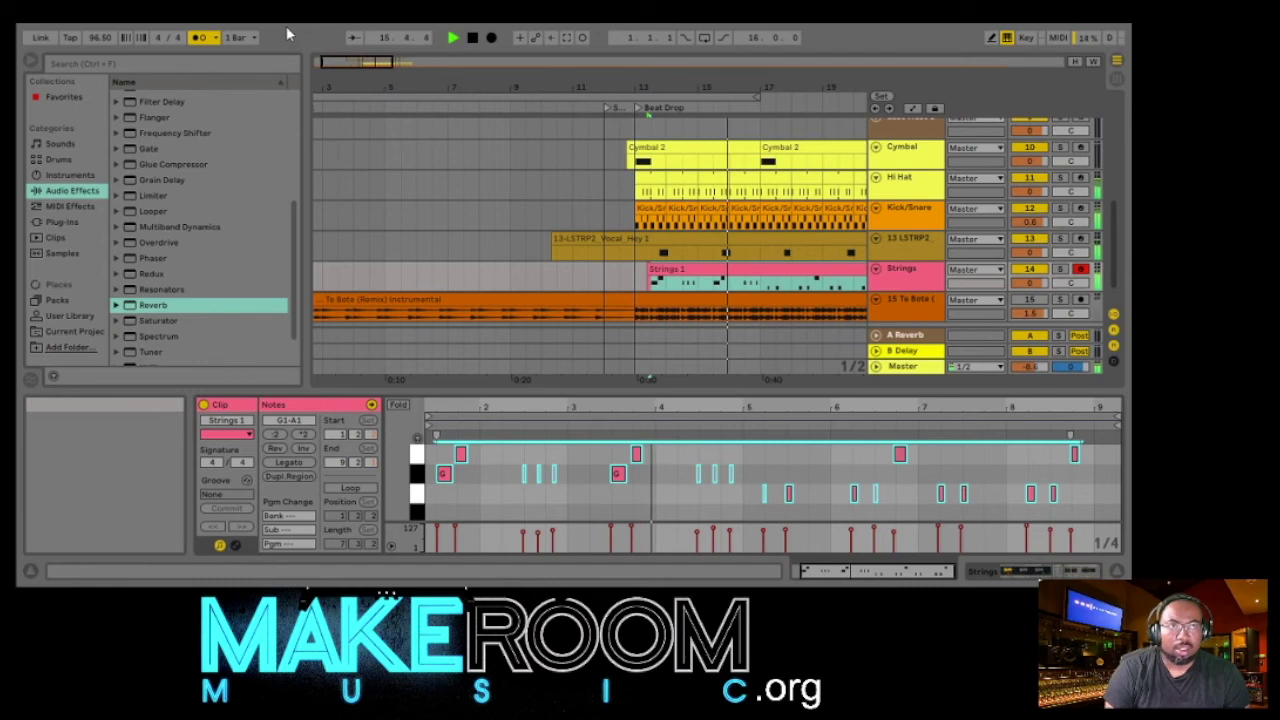
left_click(472, 37)
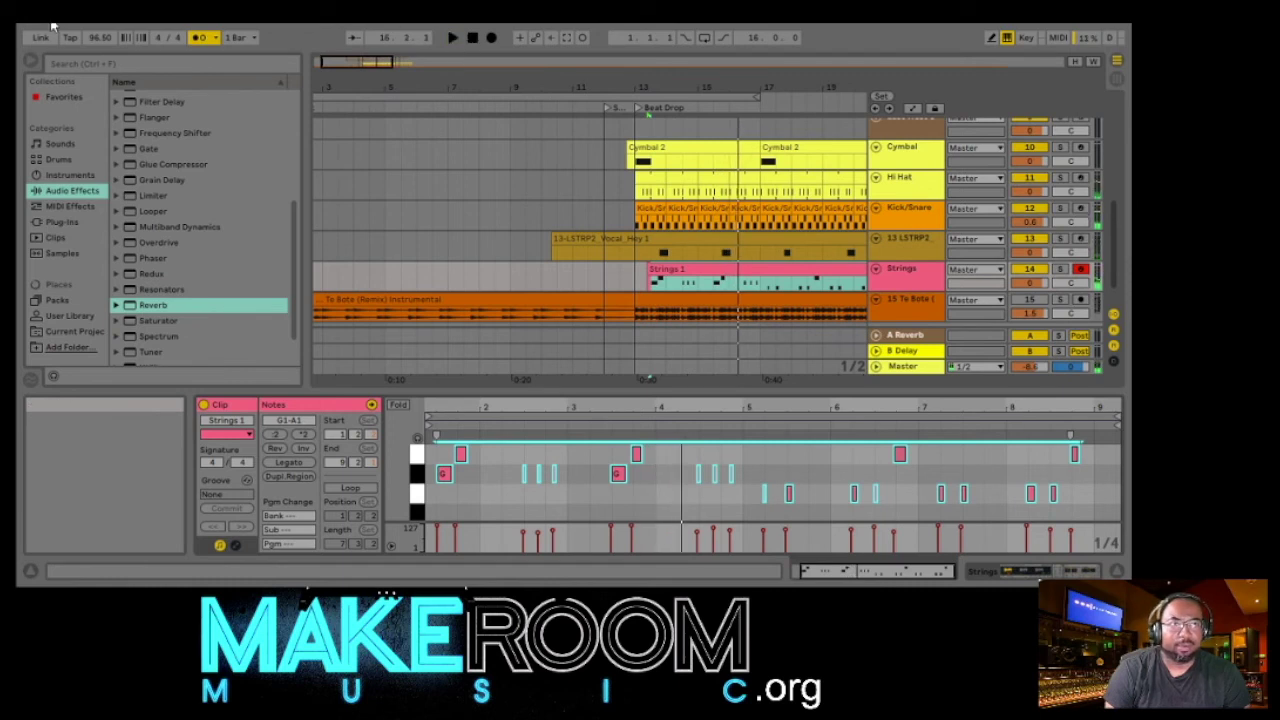
- Align only the clip's first G#1 note to 1.3.1 and the first G#1 note in bar 2 to 2.3.1, auditioning the result
left_click(502, 490)
left_click(450, 473)
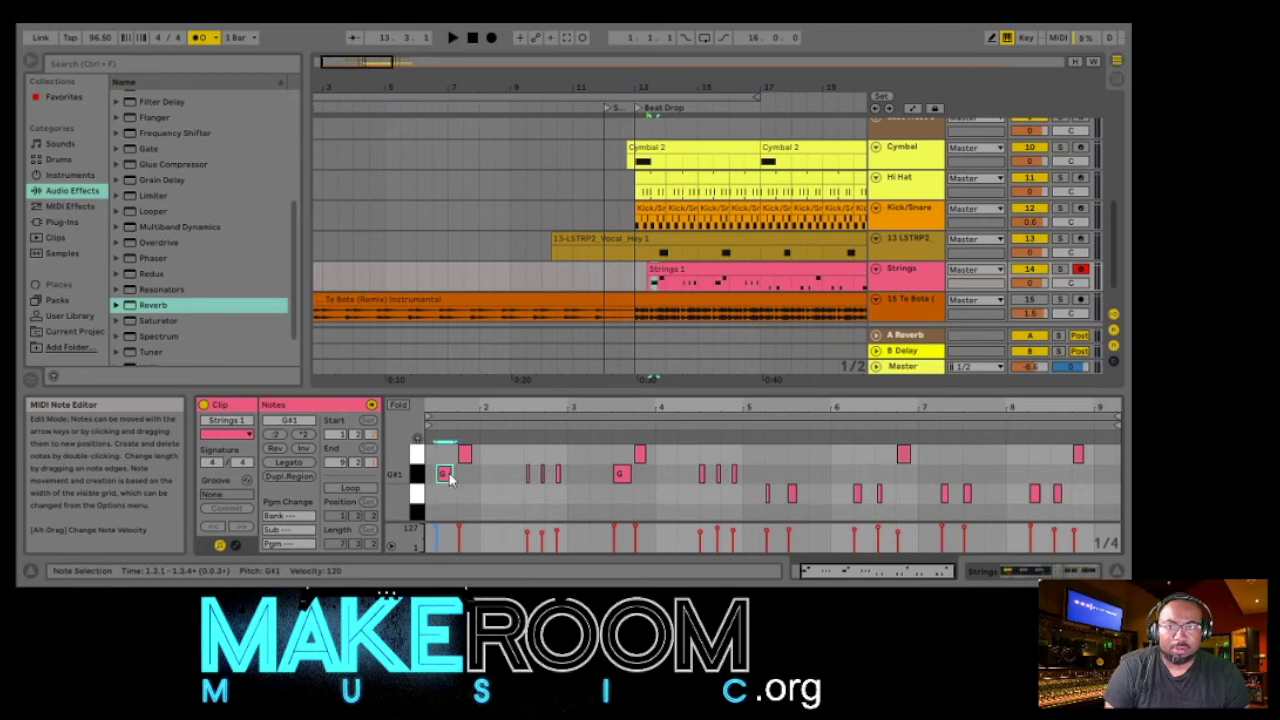
left_click(585, 108)
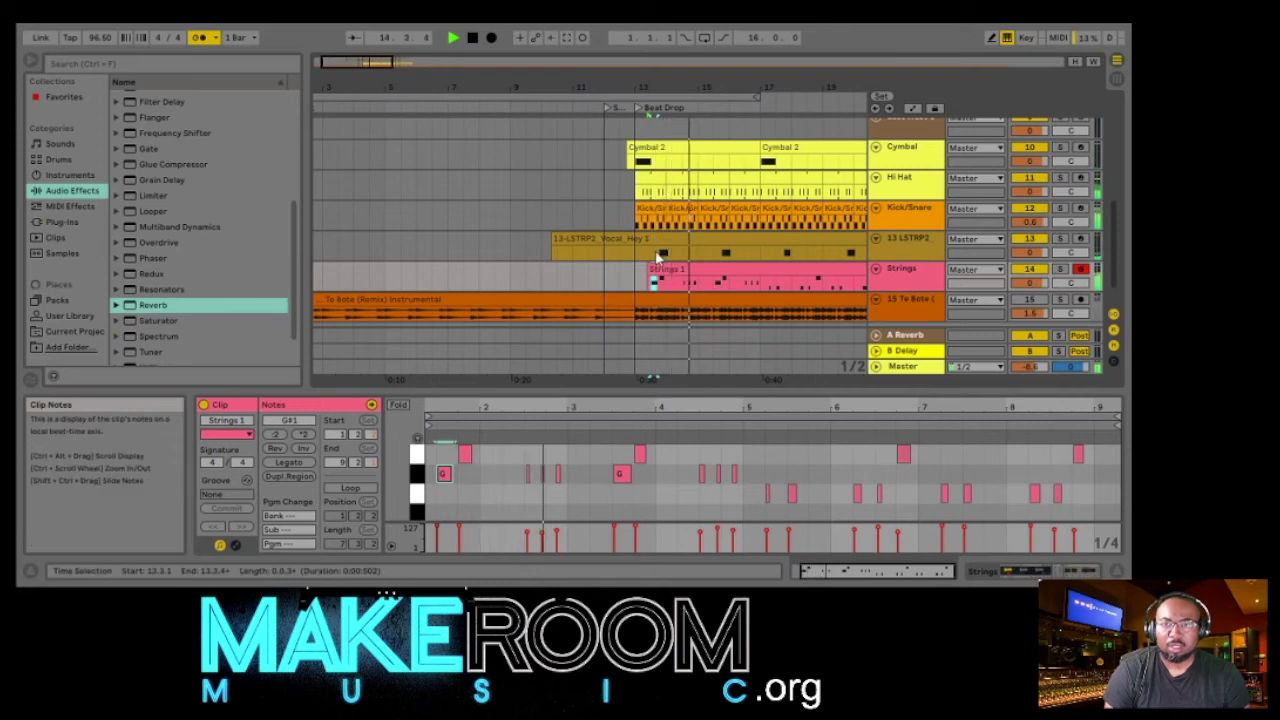
left_click(541, 476)
left_click(527, 476)
left_click(526, 475)
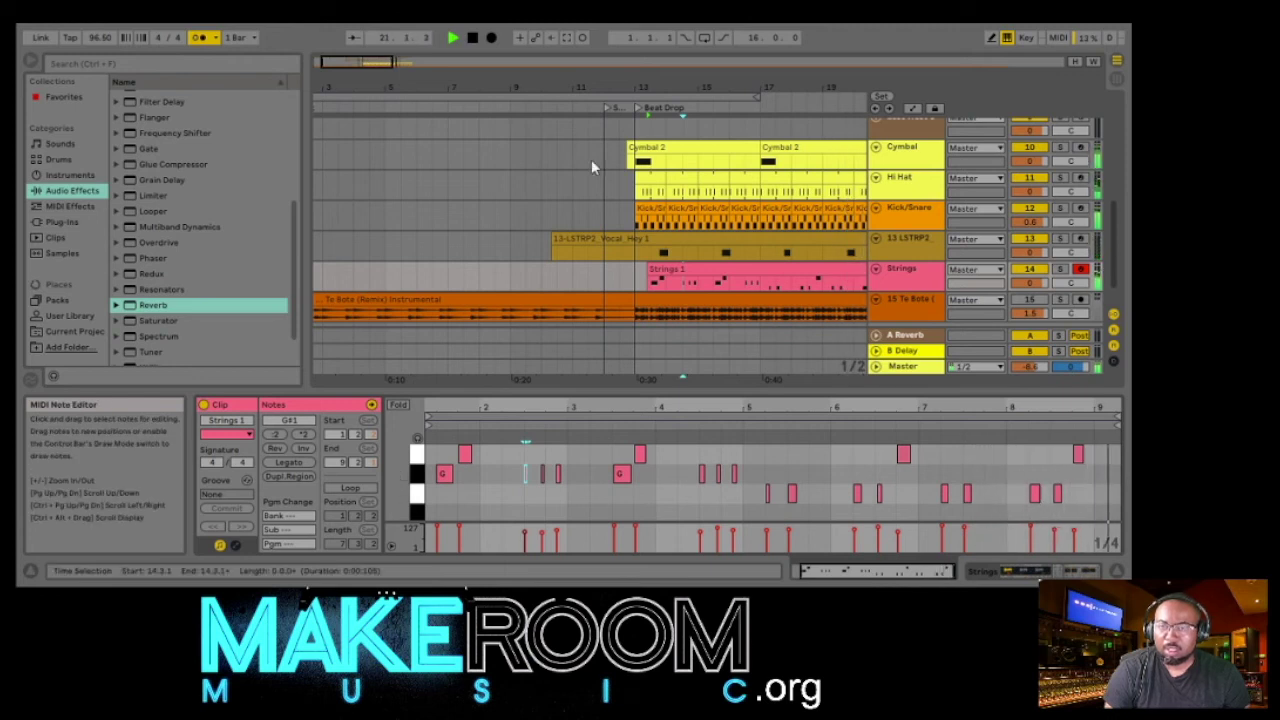
left_click(472, 37)
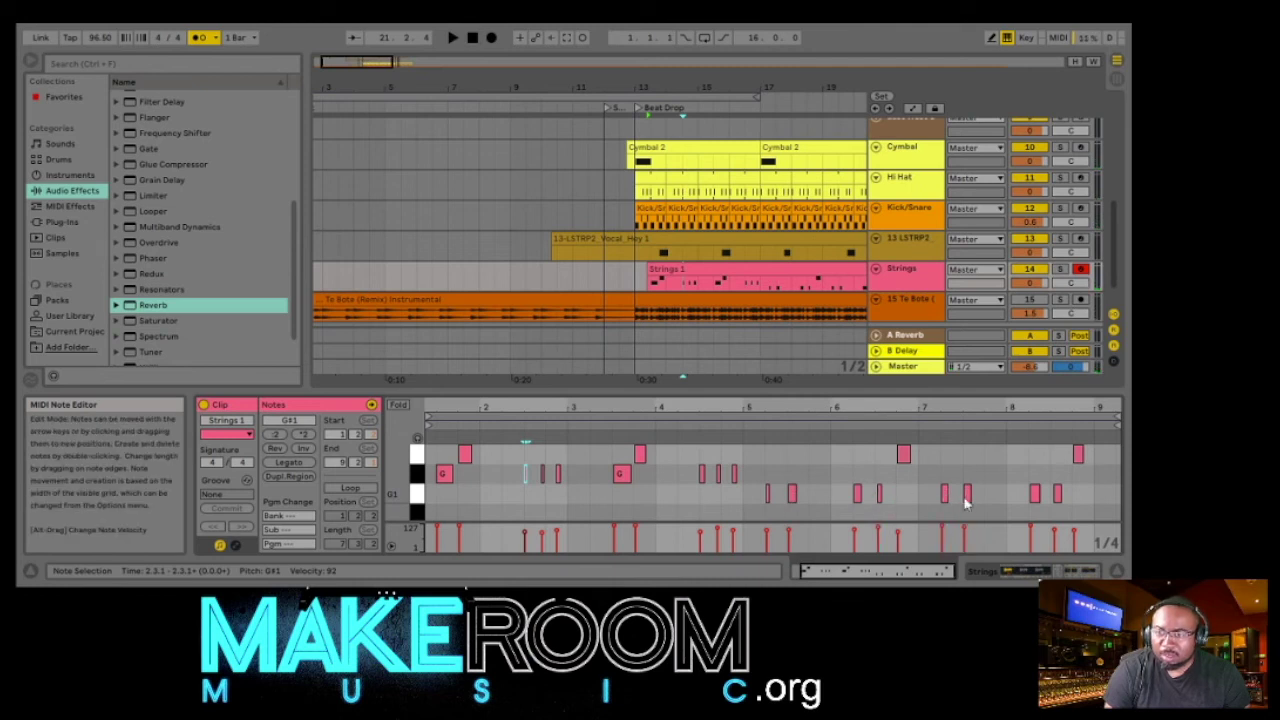
- Align the bar 8 G1 notes to 8.2.1 and 8.3.1, and tighten the clip's last note and the bar 6 G1 notes to the grid
left_click(1035, 495)
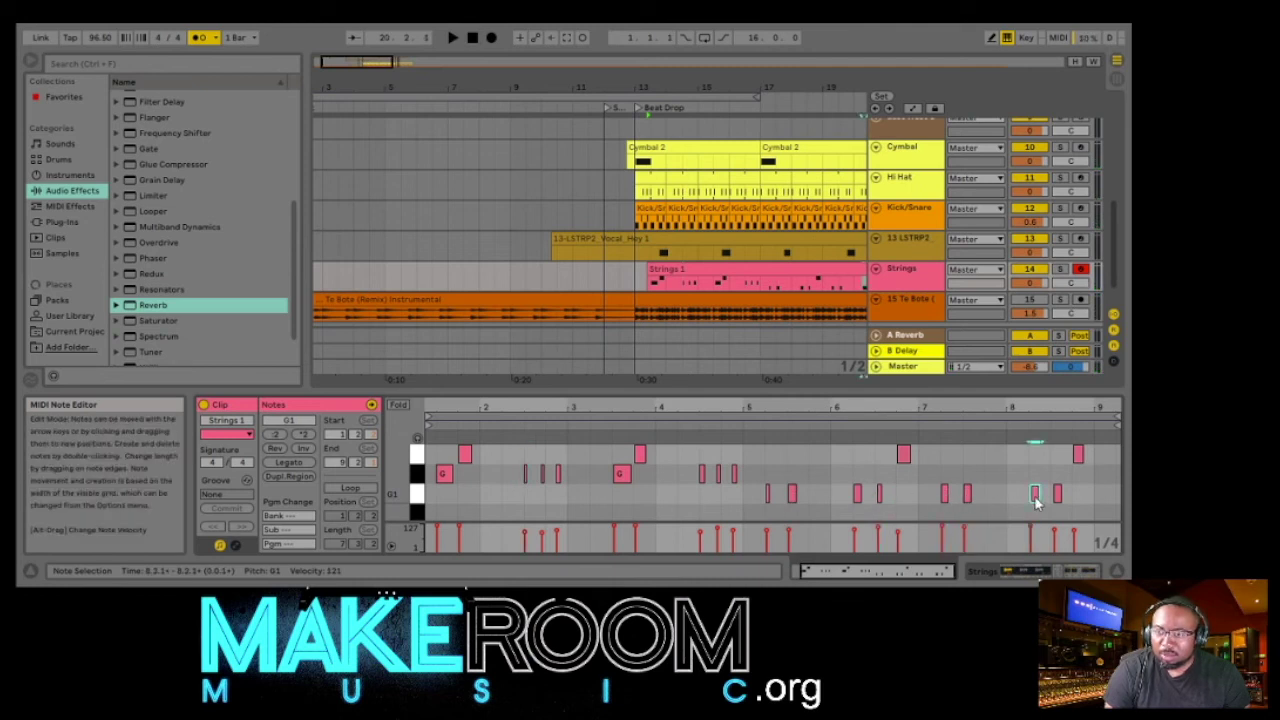
left_click(1057, 495)
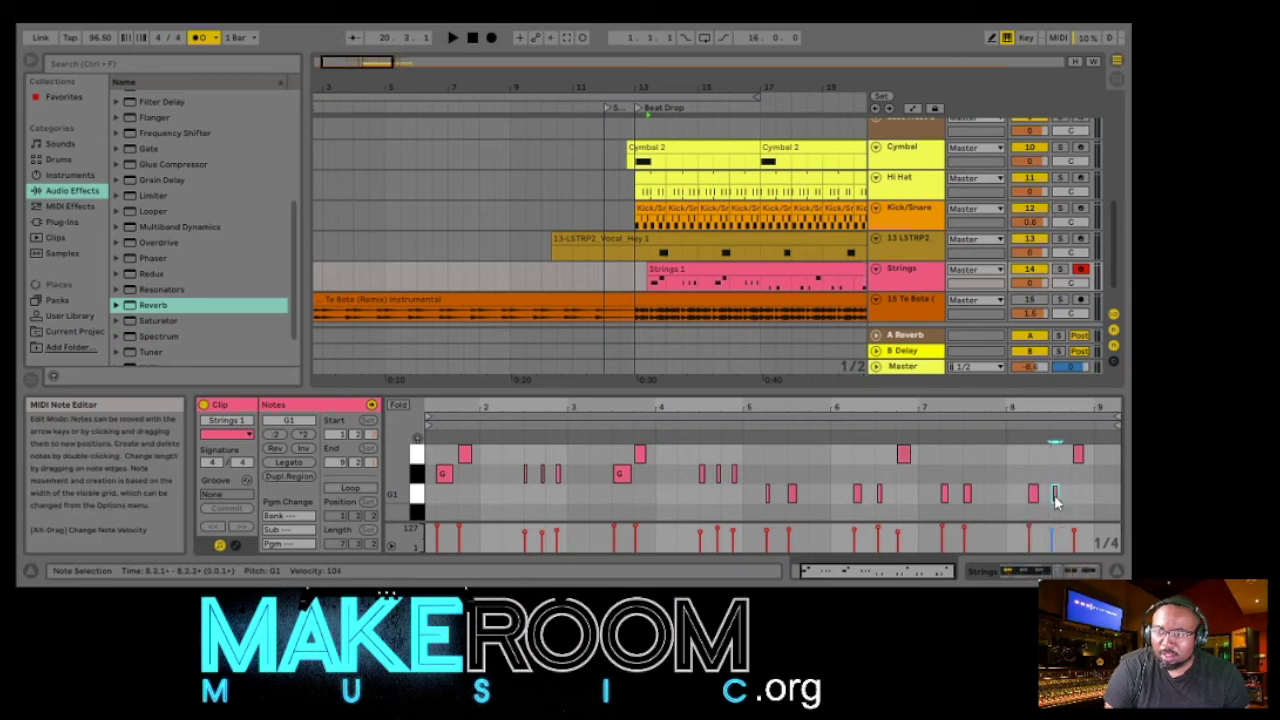
left_click(1079, 455)
left_click(881, 493)
left_click(857, 493)
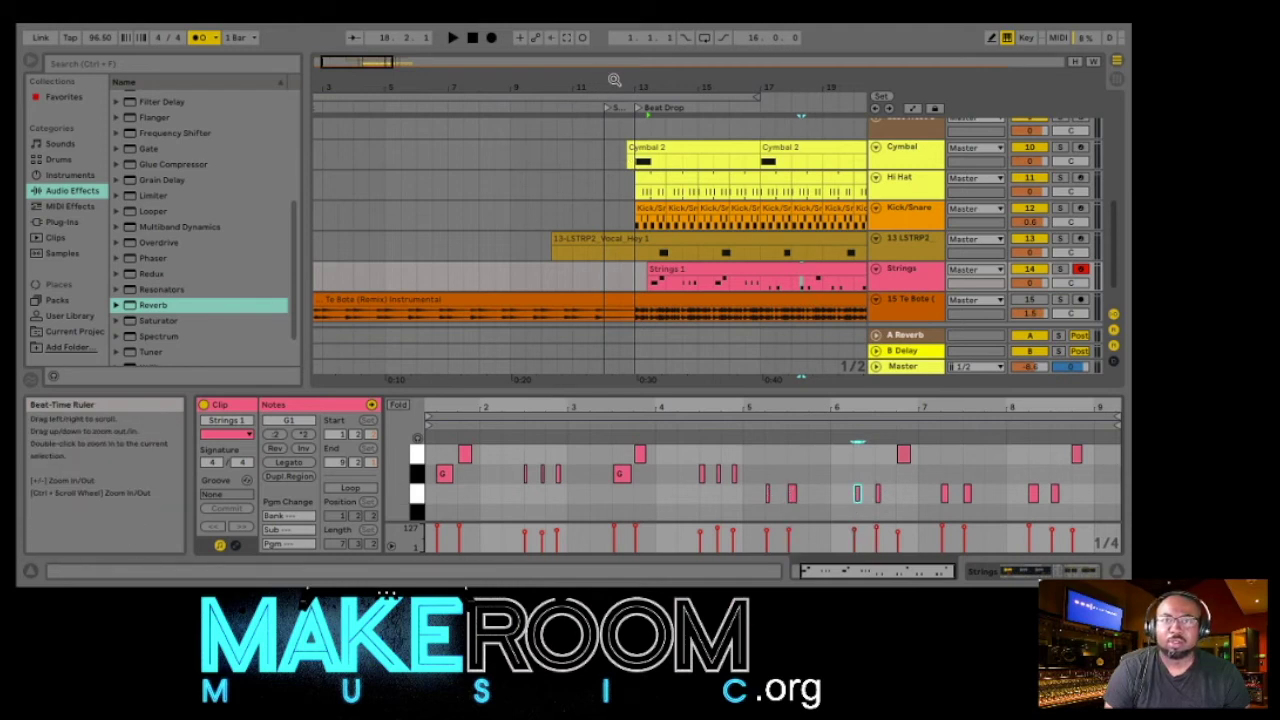
- Play the wider arrangement from around bar 9 with the metronome turned off
left_click_drag(614, 79, 614, 60)
left_click(607, 165)
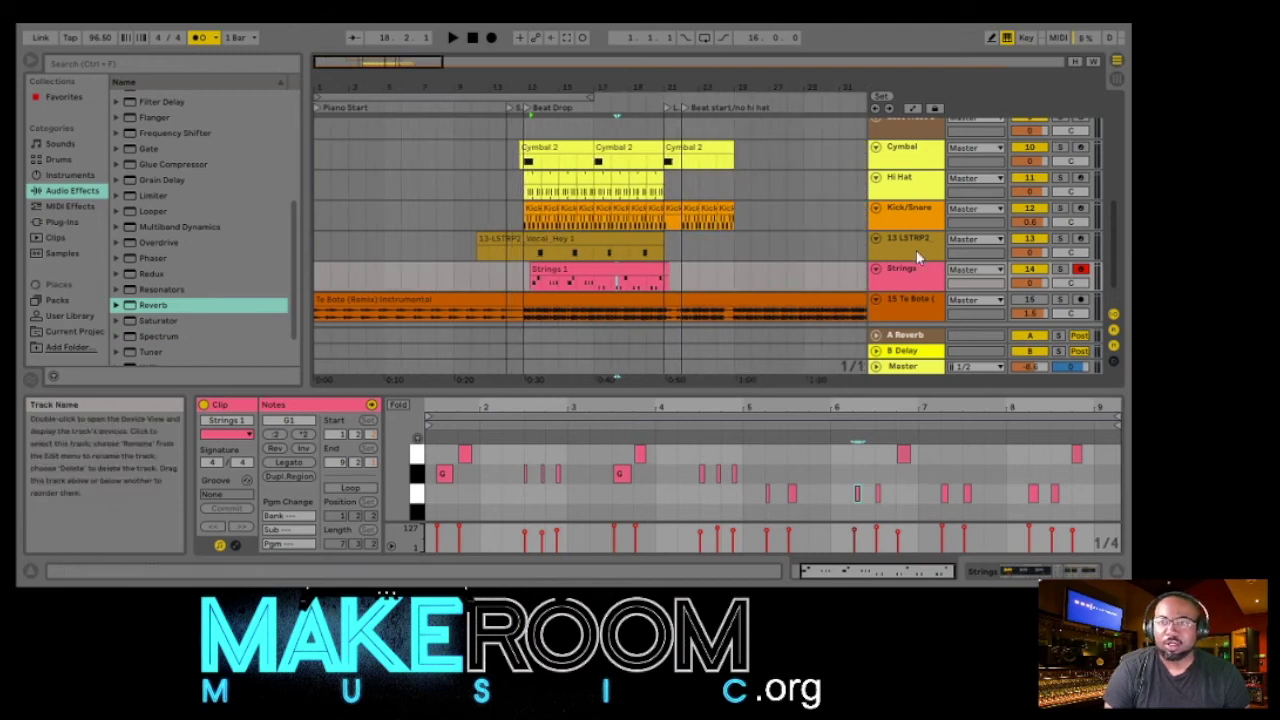
scroll(840, 292, "down", 1)
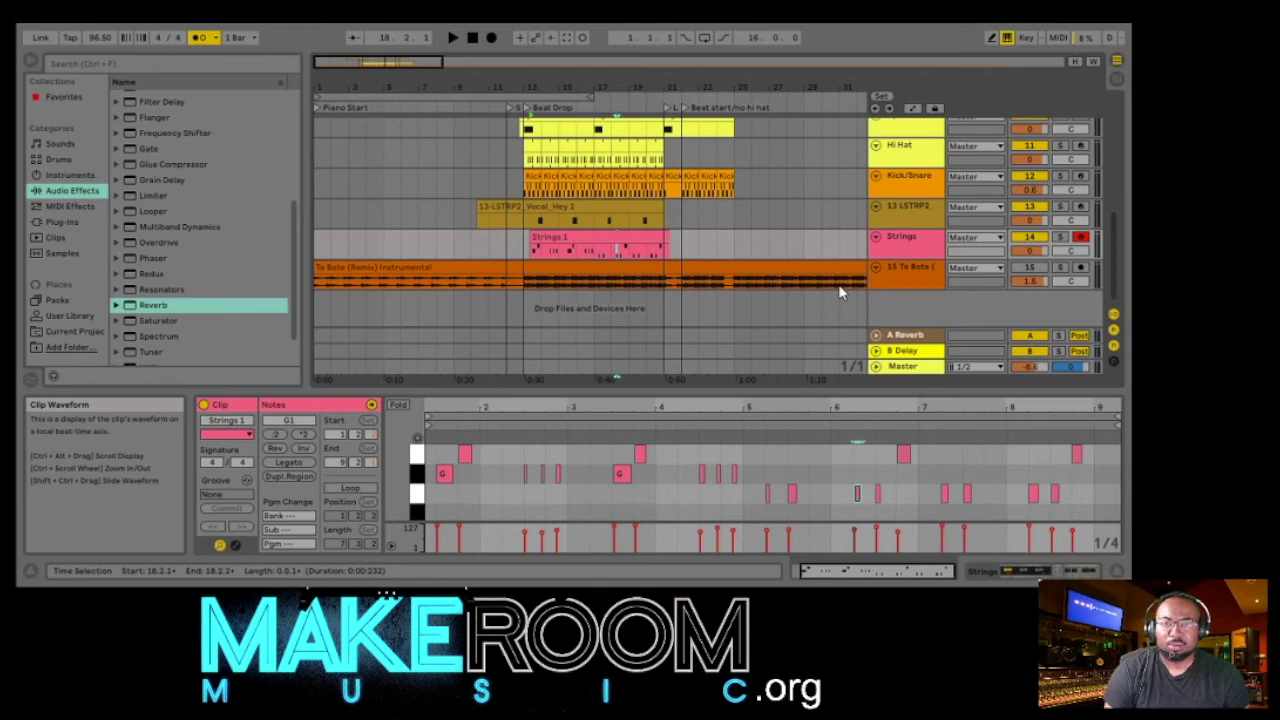
left_click(426, 104)
left_click(200, 38)
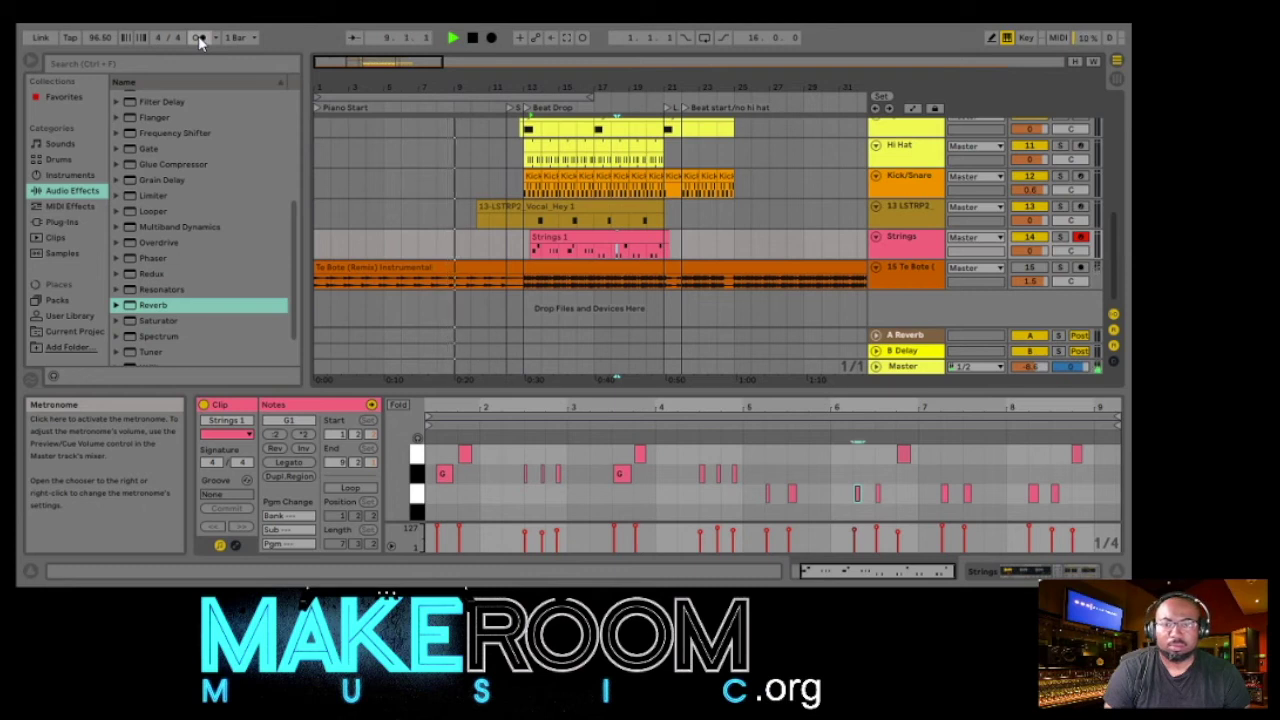
- Open the Strings 1 clip during playback and move the long G#1 note in bar 3 slightly earlier
left_click(920, 211)
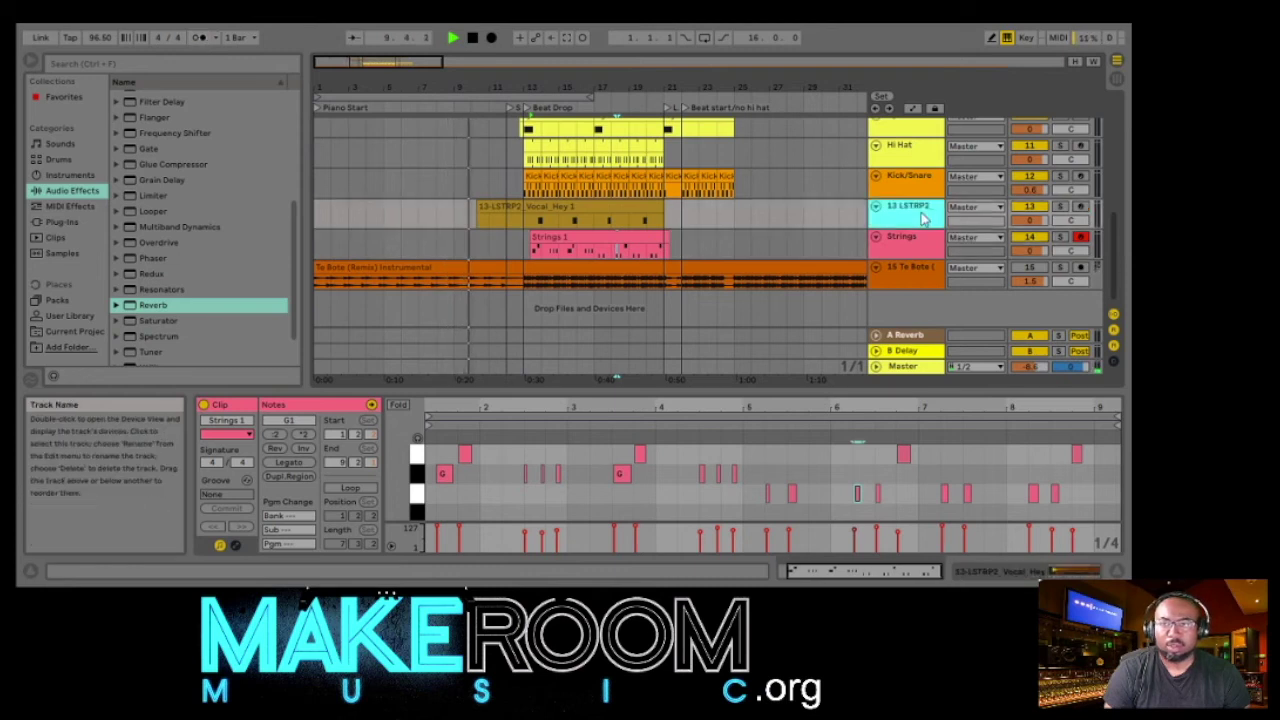
left_click(195, 302)
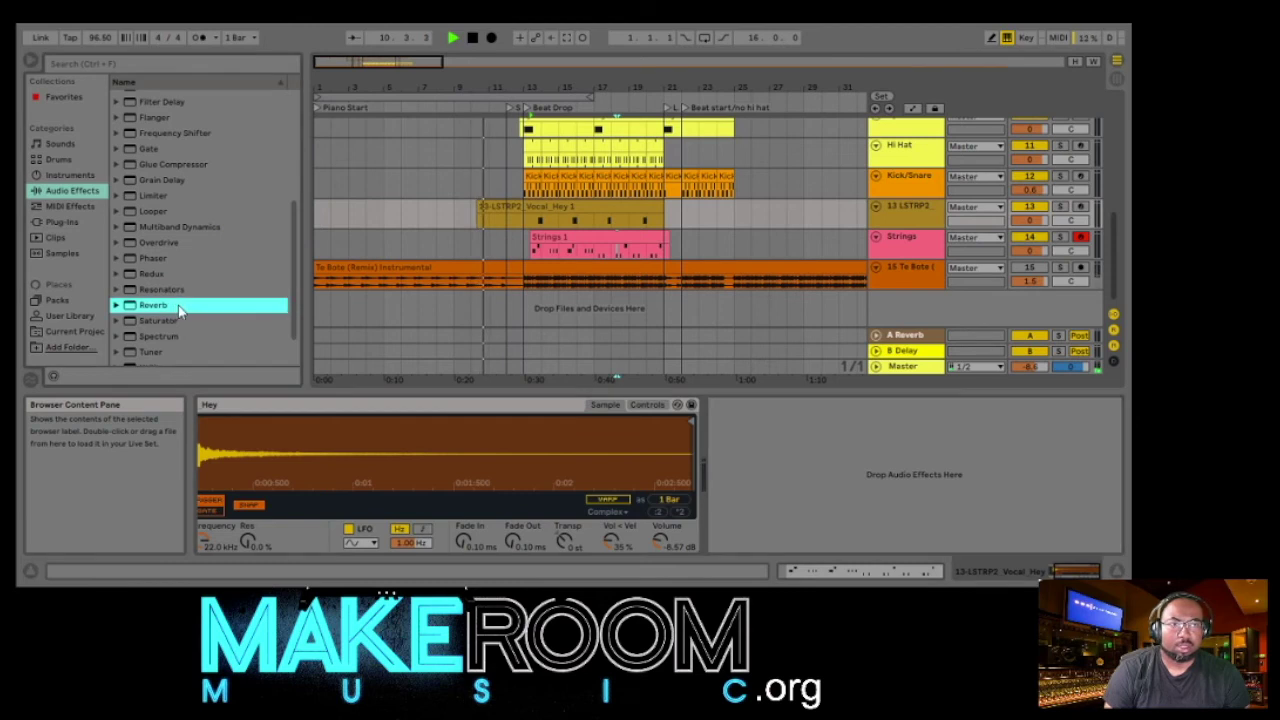
scroll(200, 230, "down", 1)
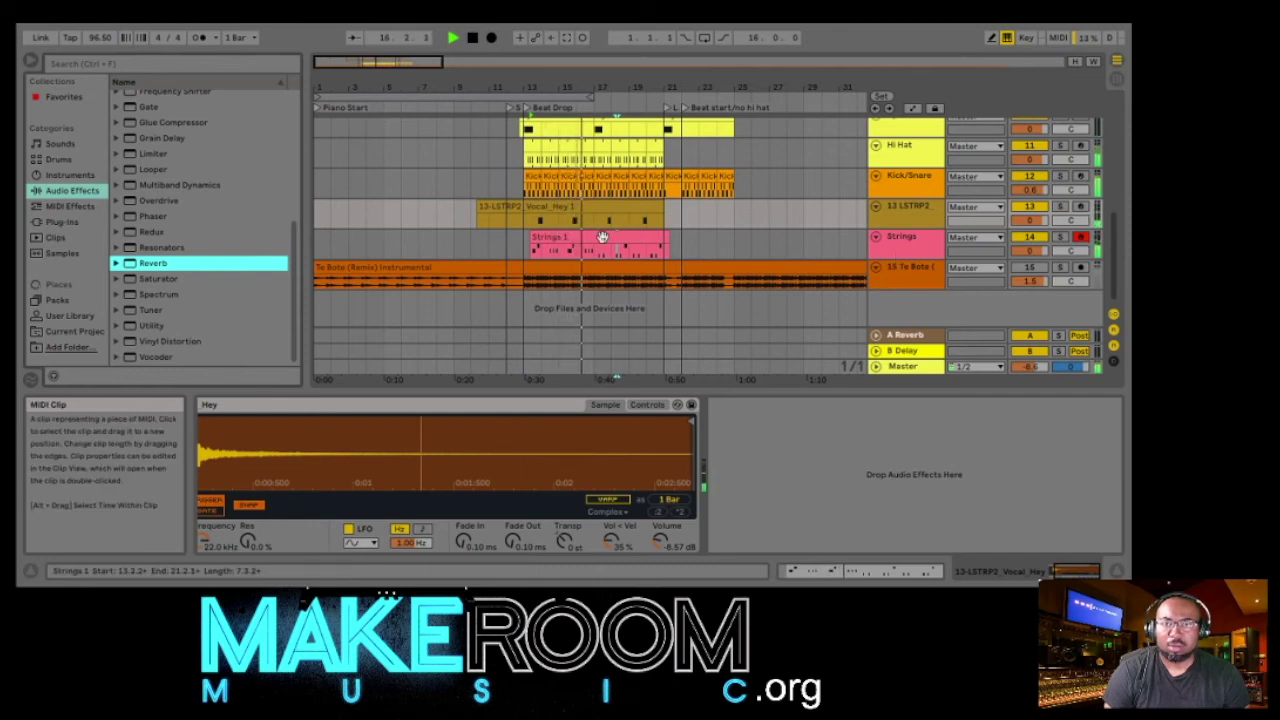
left_click(640, 237)
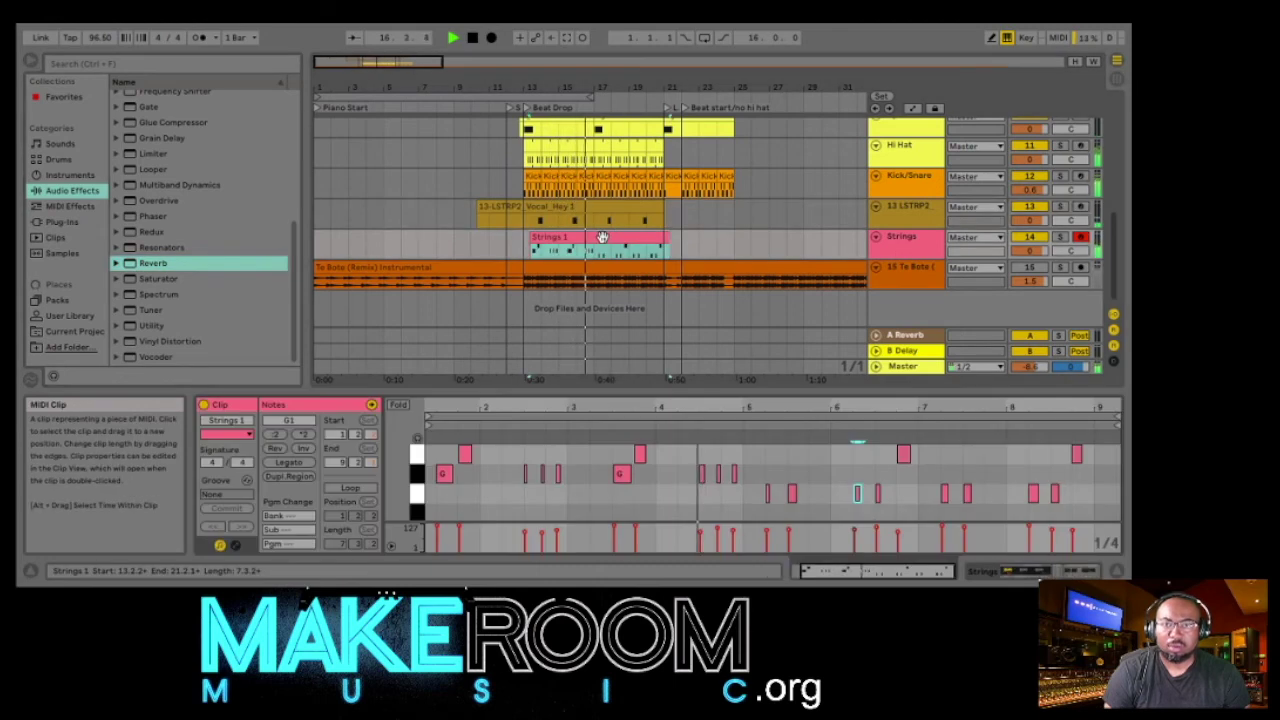
left_click(619, 474)
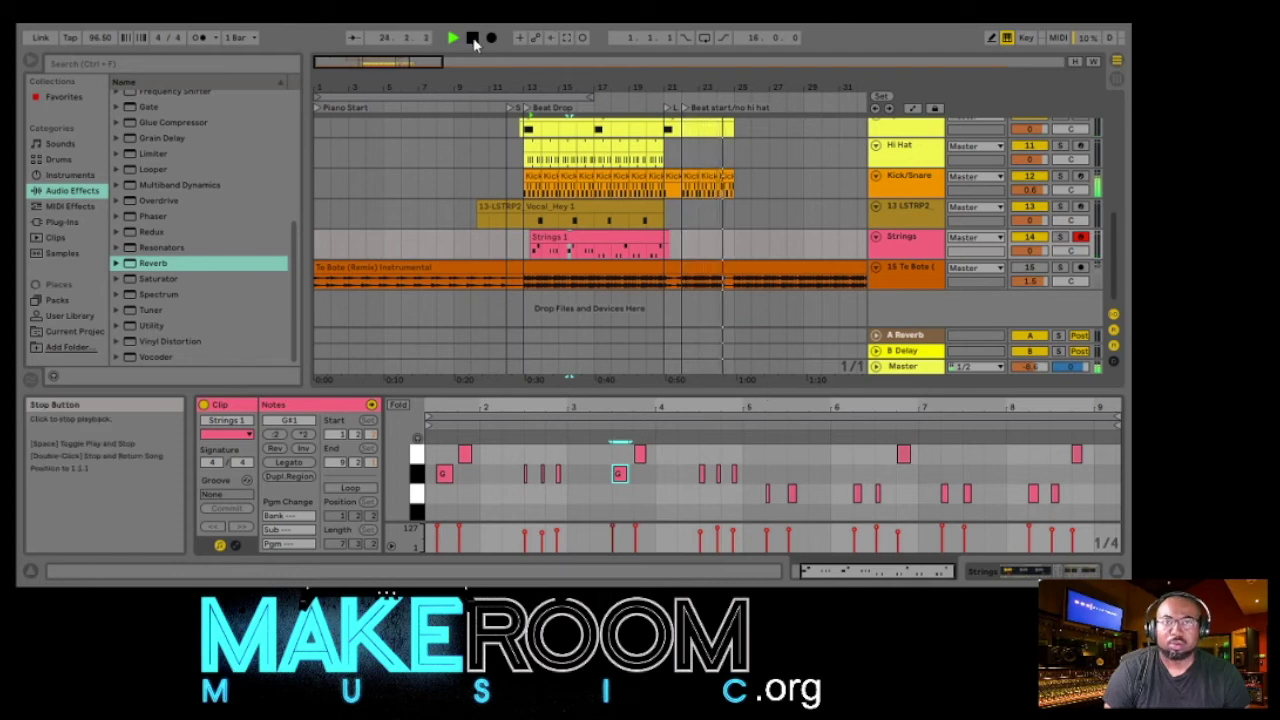
- Set the arrangement loop to start at 13.1.1 with a length of 12 bars, and hide the detail view
left_click_drag(488, 96, 686, 126)
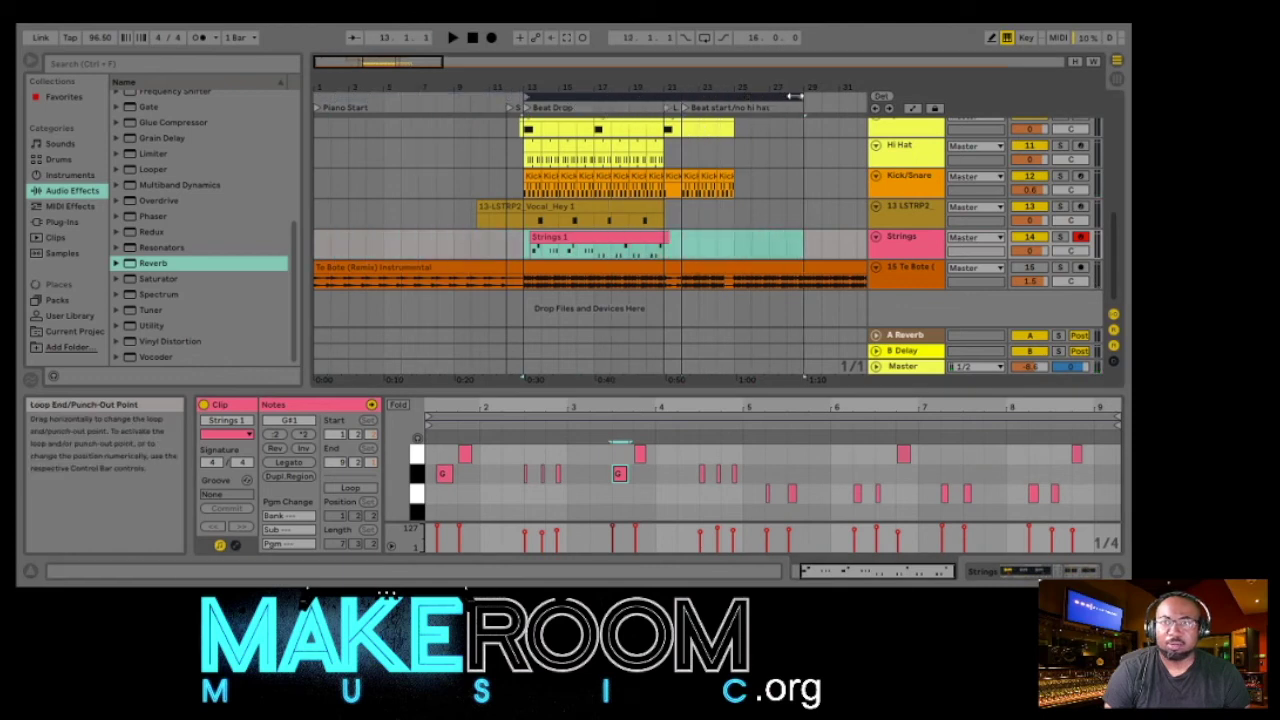
left_click_drag(798, 96, 731, 98)
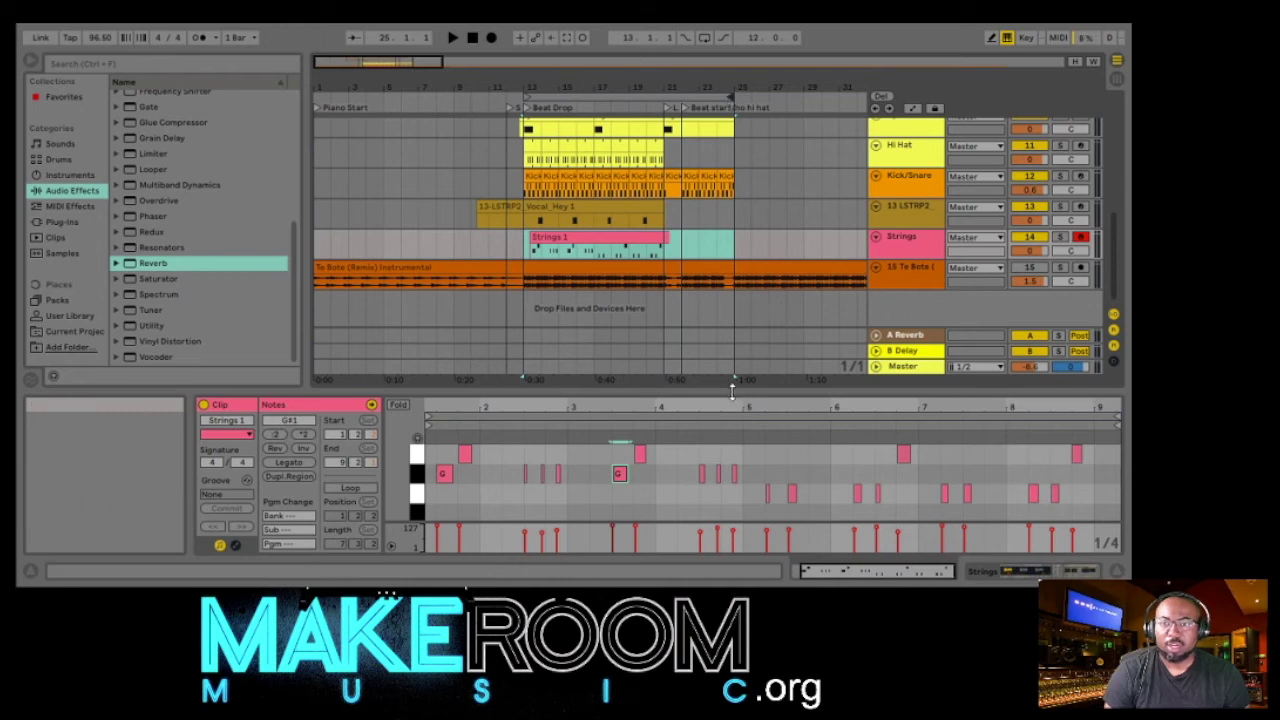
key("ctrl+alt+l")
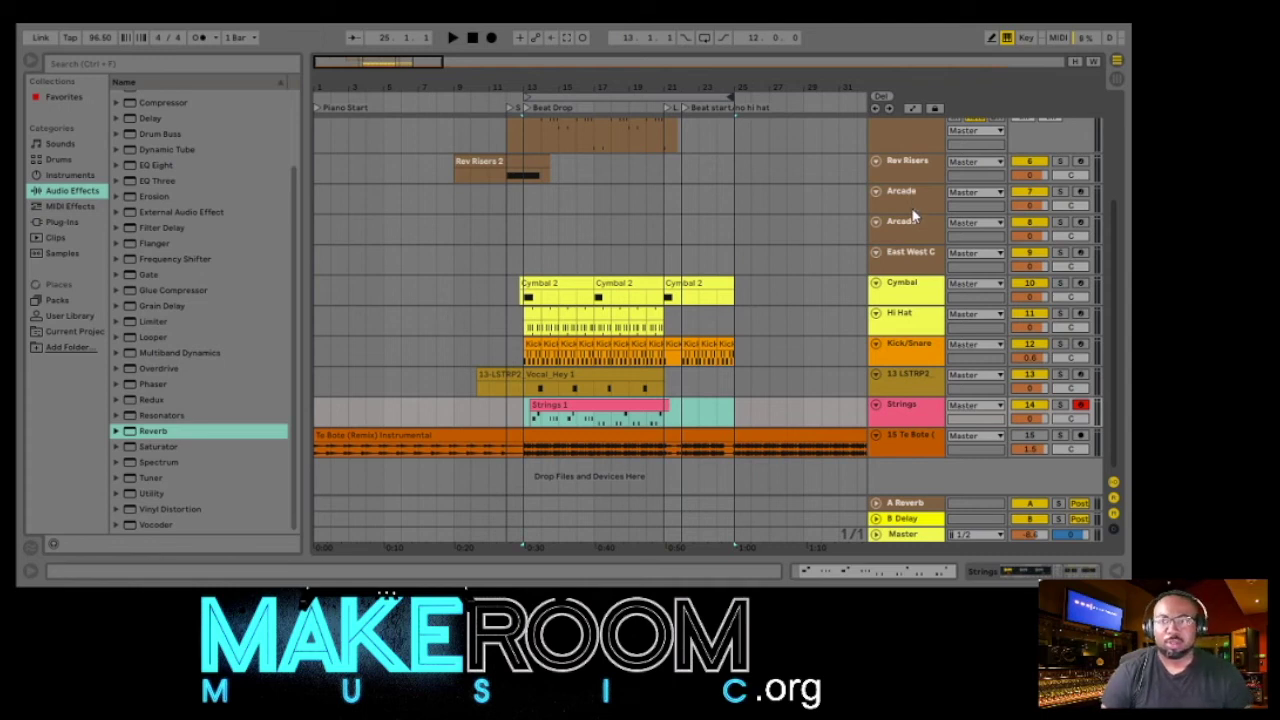
- Add a copy of the Strings track without its clip below the Te Bote reference track
scroll(918, 195, "up", 3)
scroll(918, 195, "down", 3)
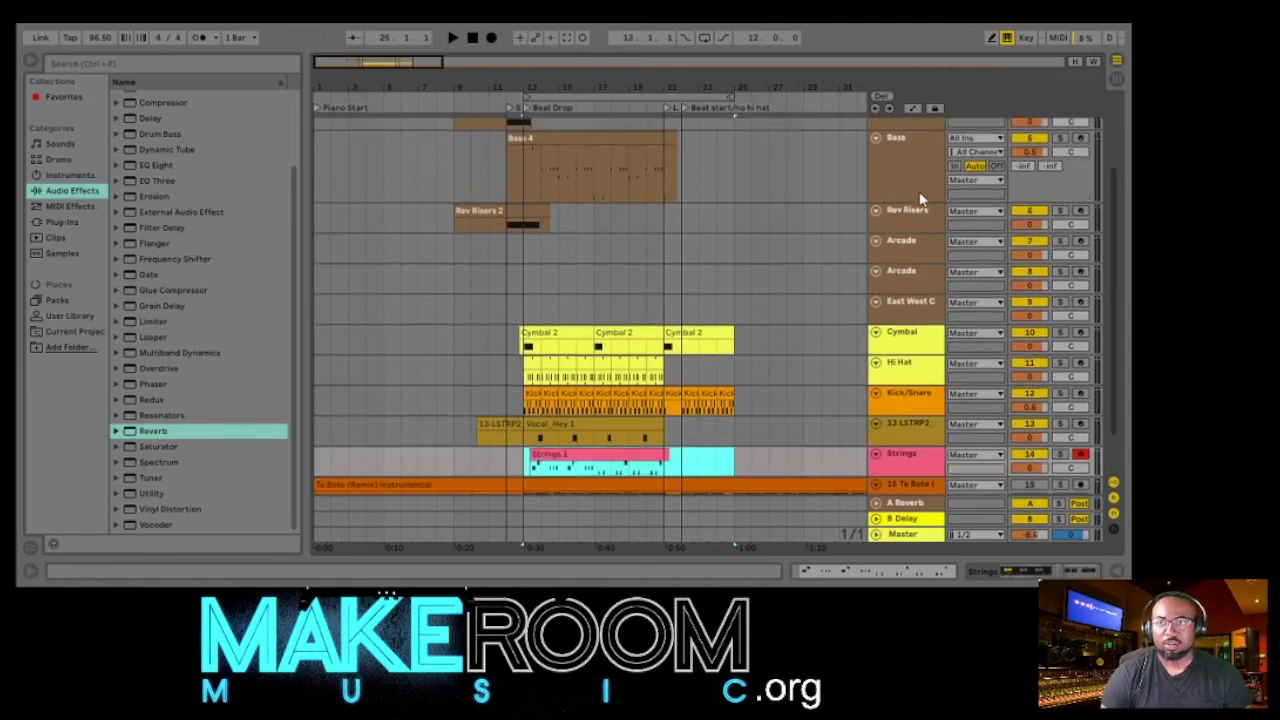
key("Down")
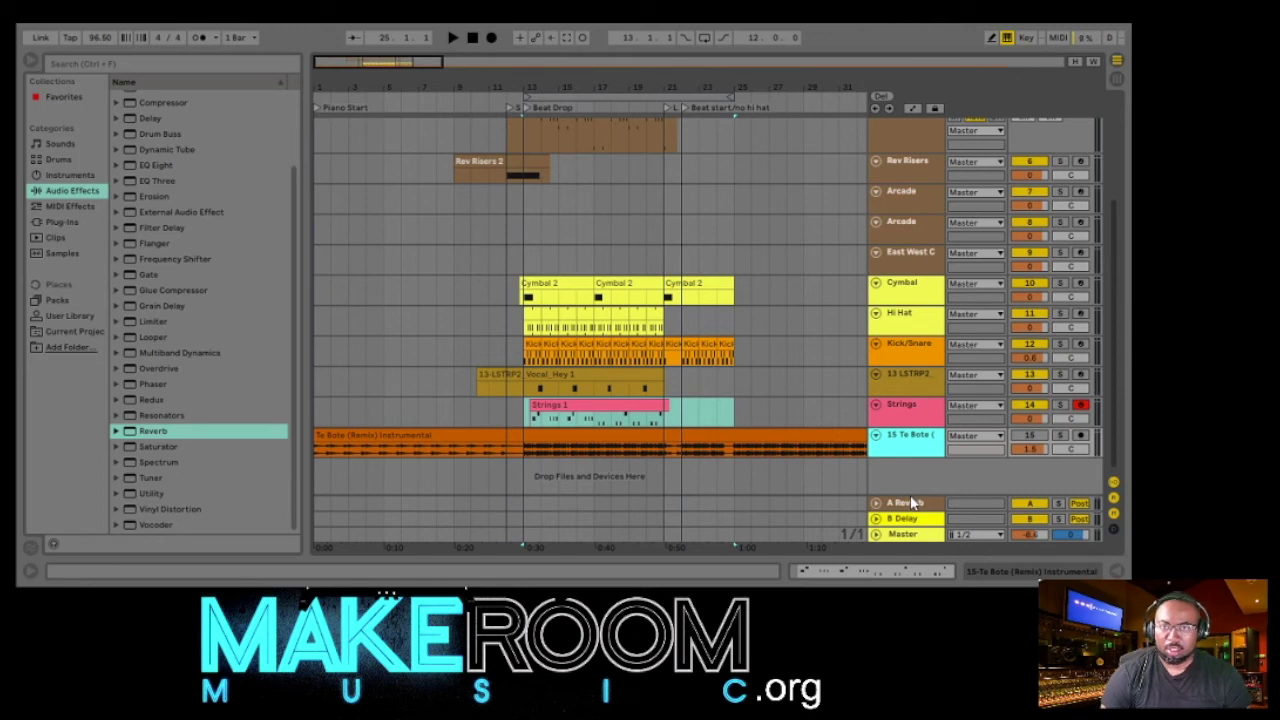
key("ctrl+d")
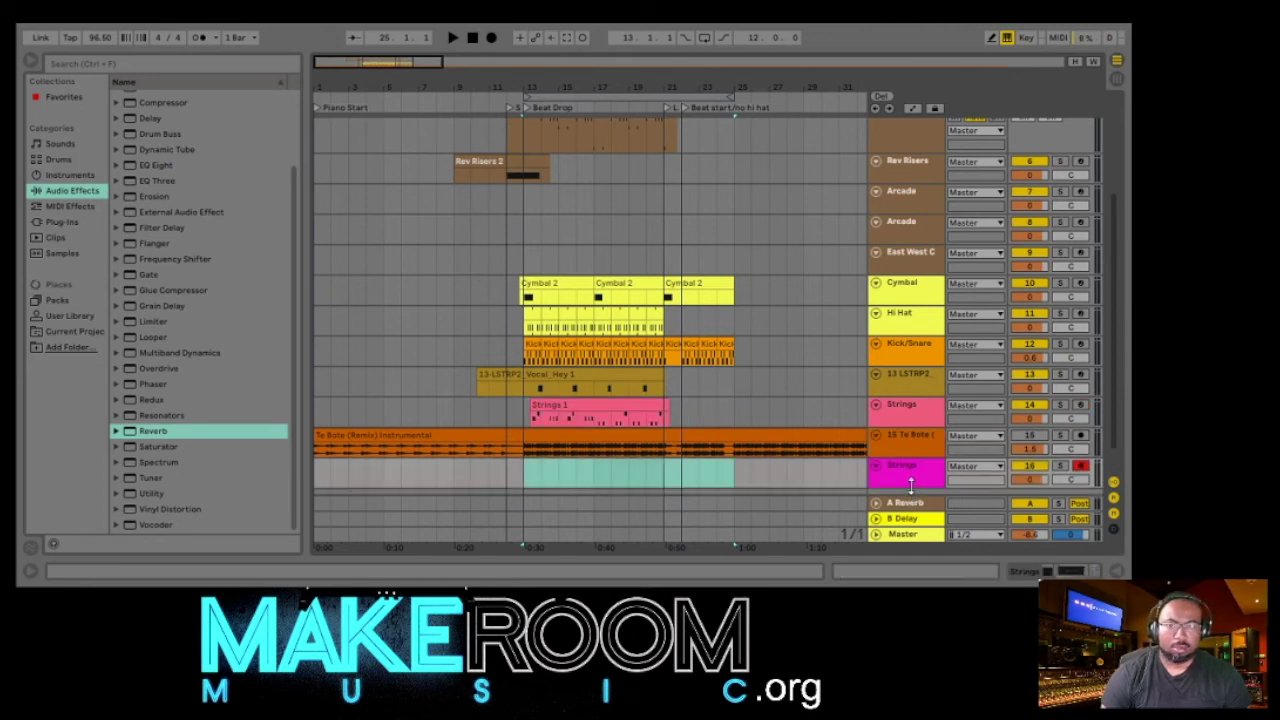
- Load the Komplete Kontrol VST plug-in onto the new Strings track below the reference track
left_click(66, 222)
left_click(118, 113)
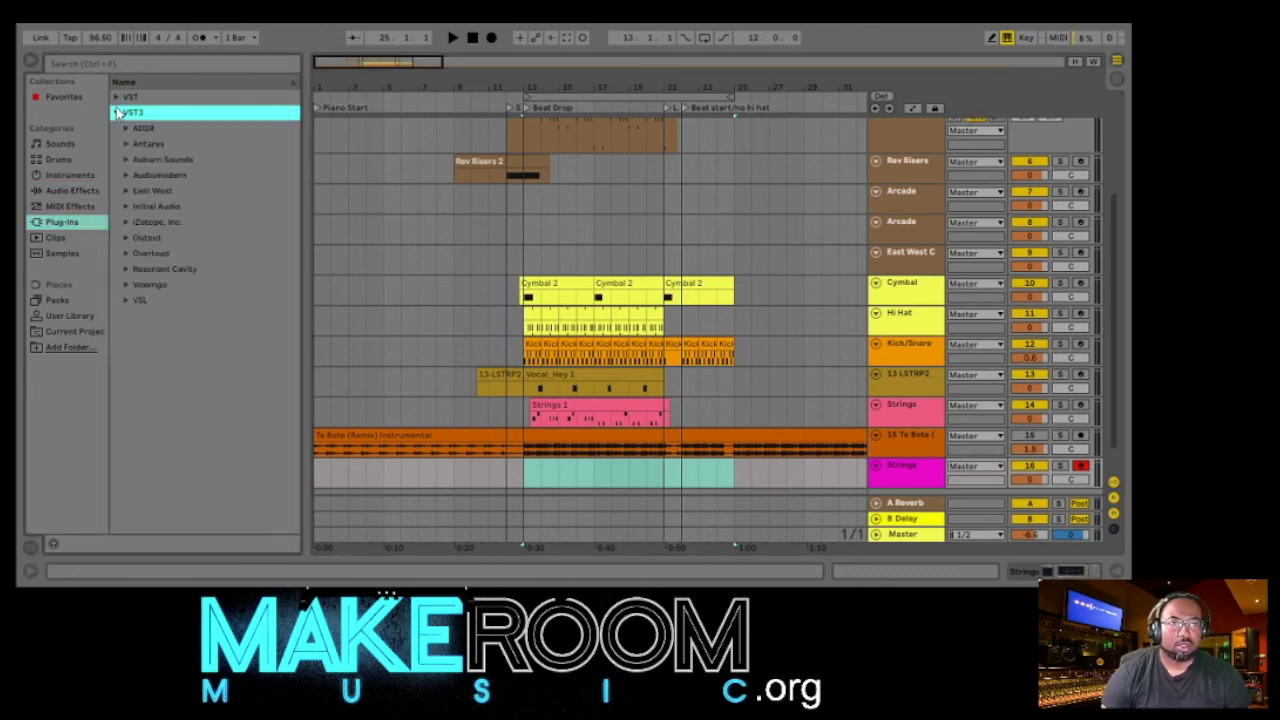
left_click(116, 98)
scroll(153, 312, "down", 5)
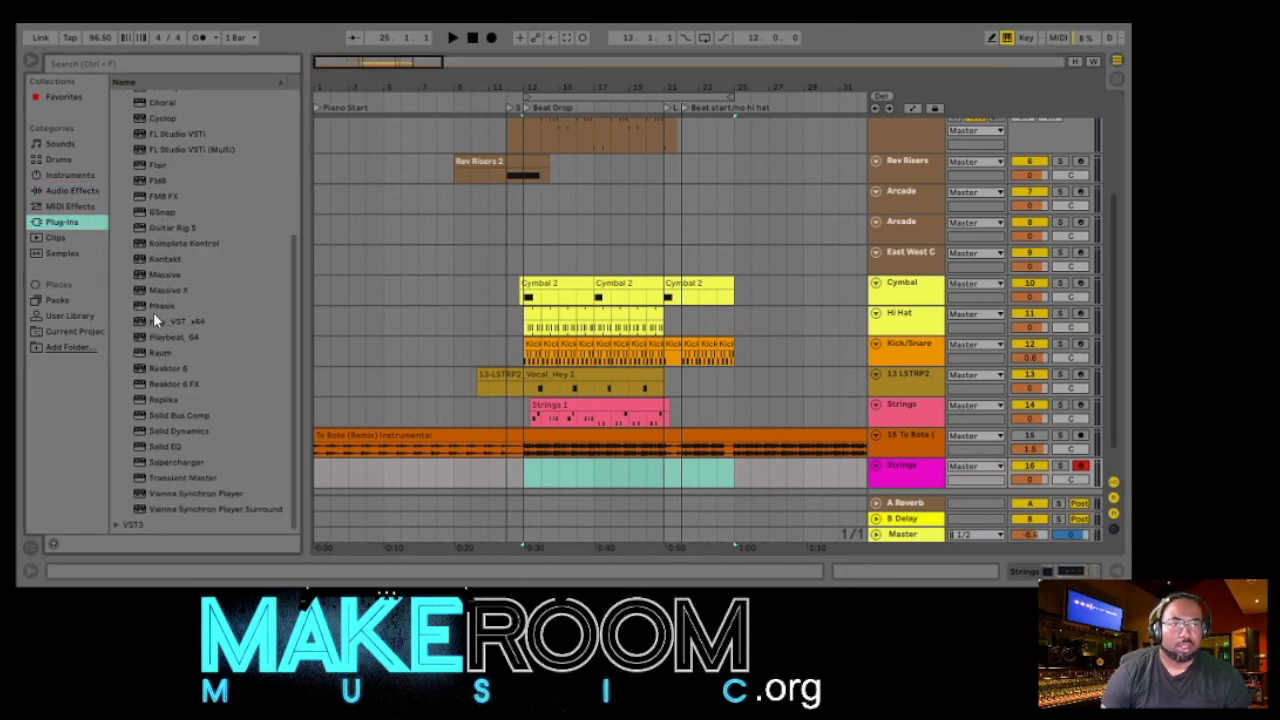
left_click_drag(175, 243, 899, 480)
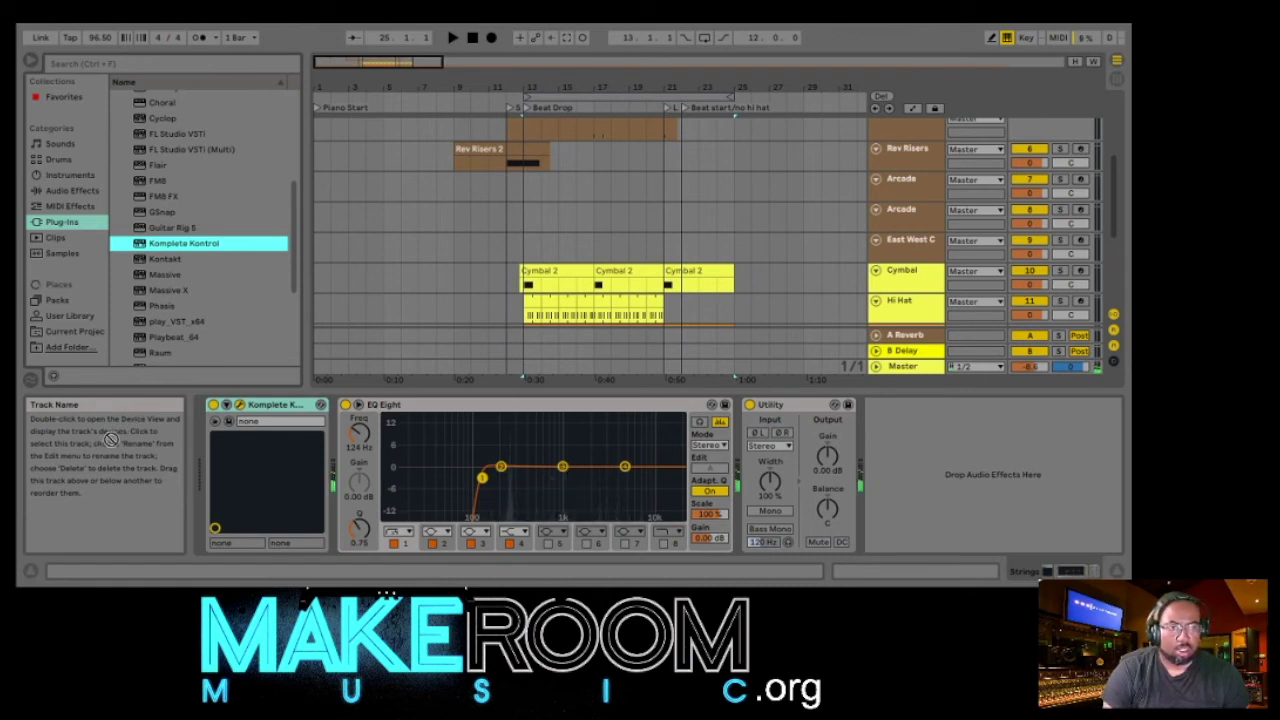
left_click(430, 386)
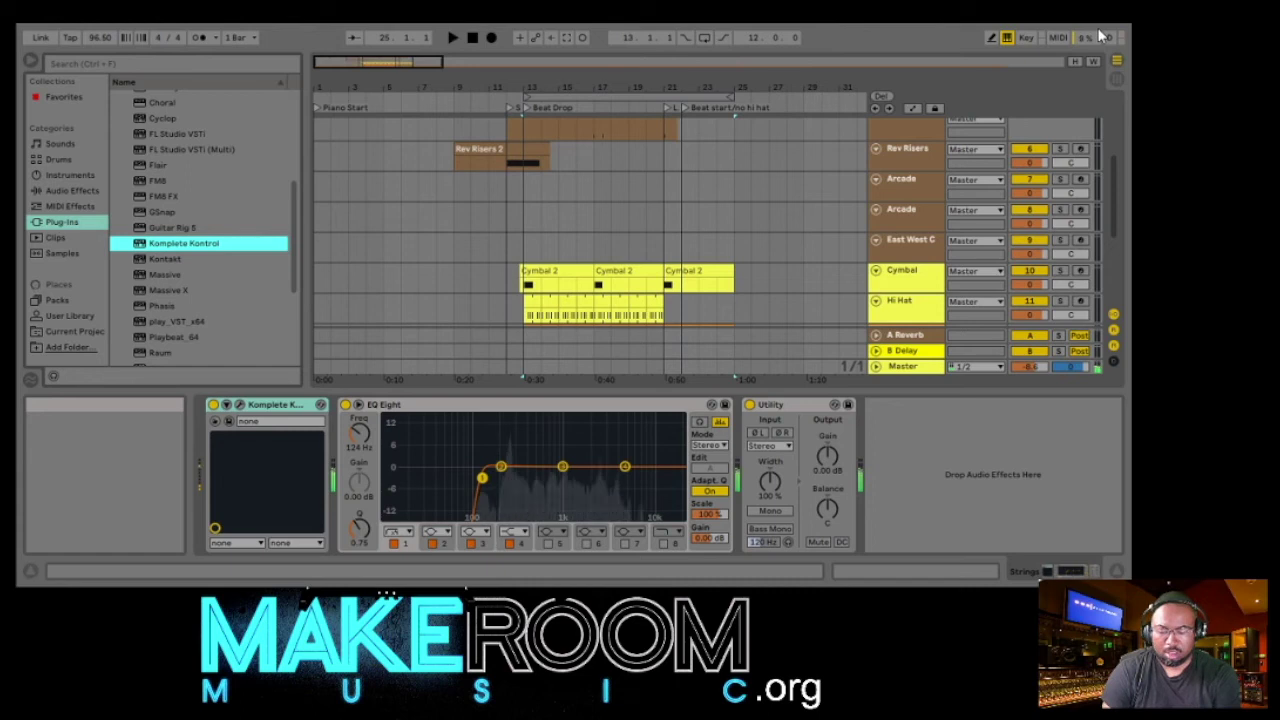
- Record a part on the new Strings track from around bar 12 to bar 21, turning the metronome on
left_click(481, 88)
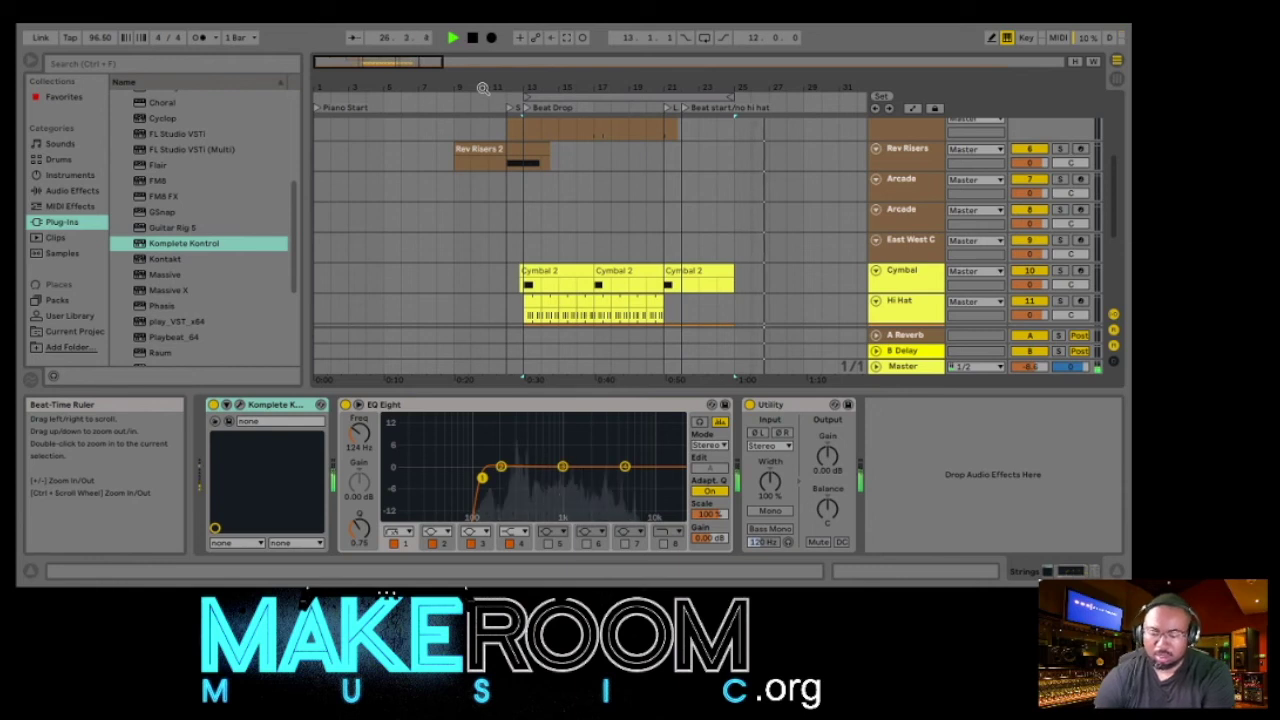
left_click(494, 104)
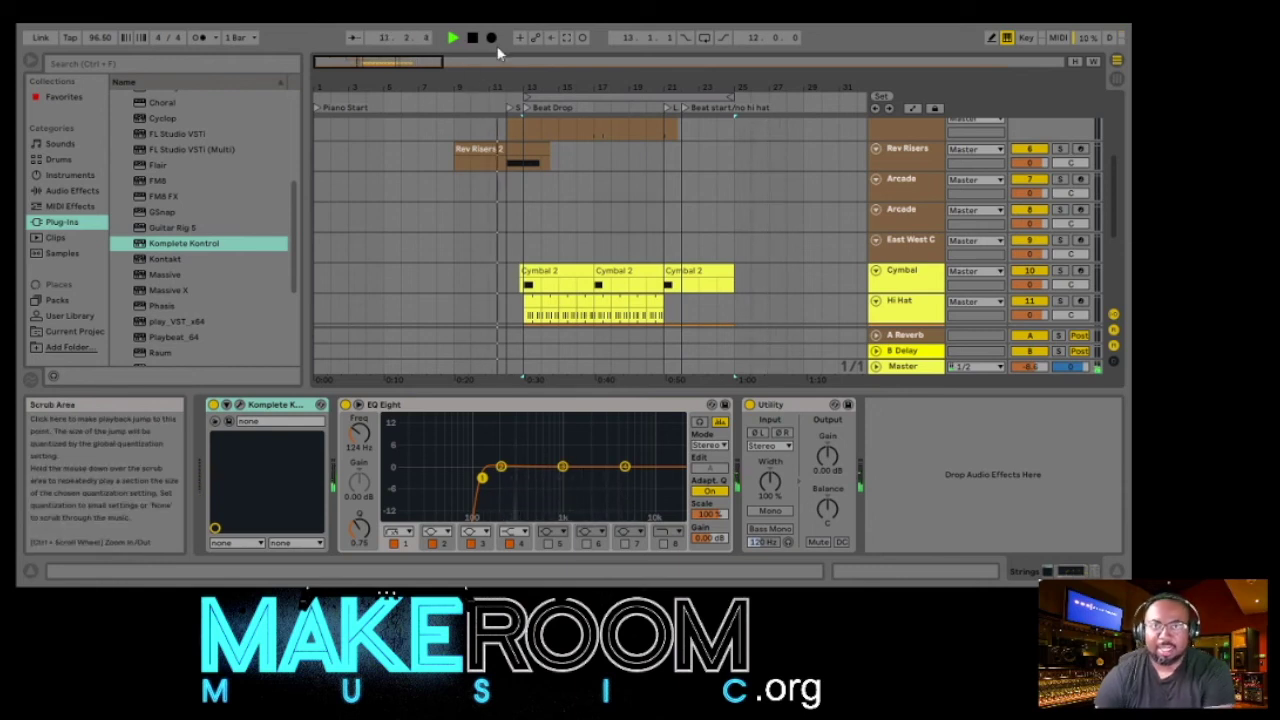
left_click(491, 37)
left_click(198, 37)
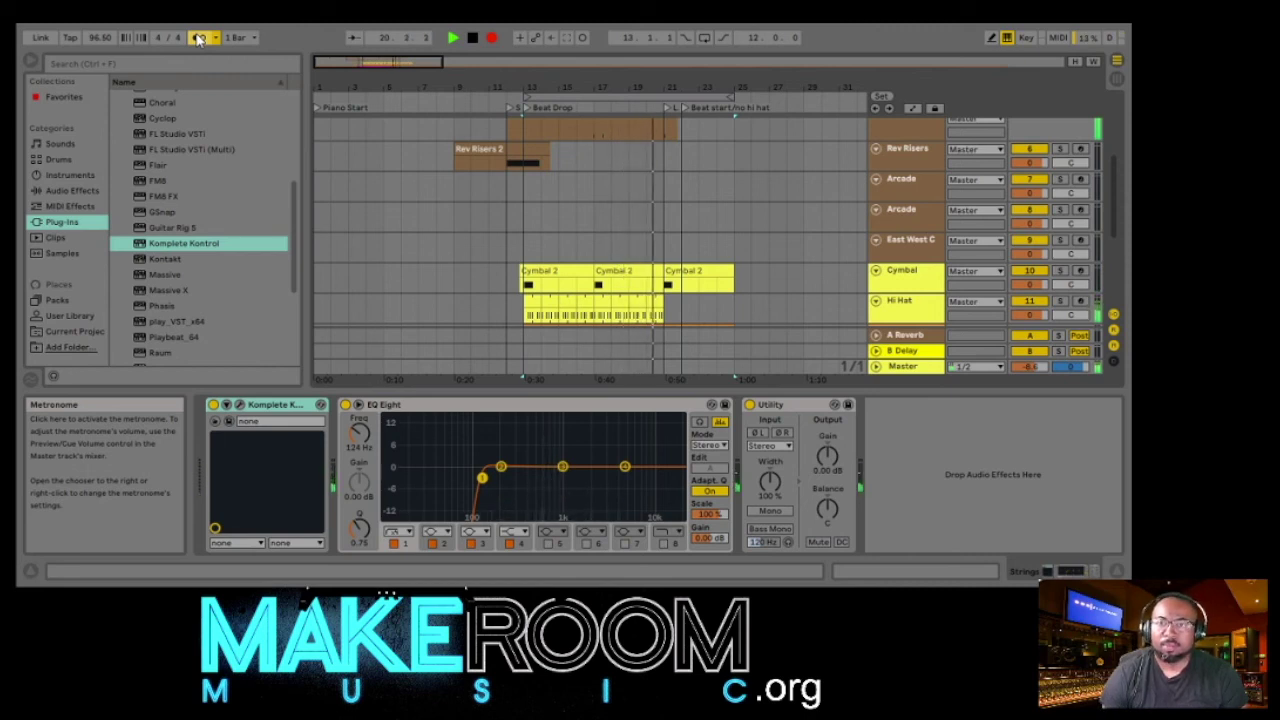
left_click(476, 37)
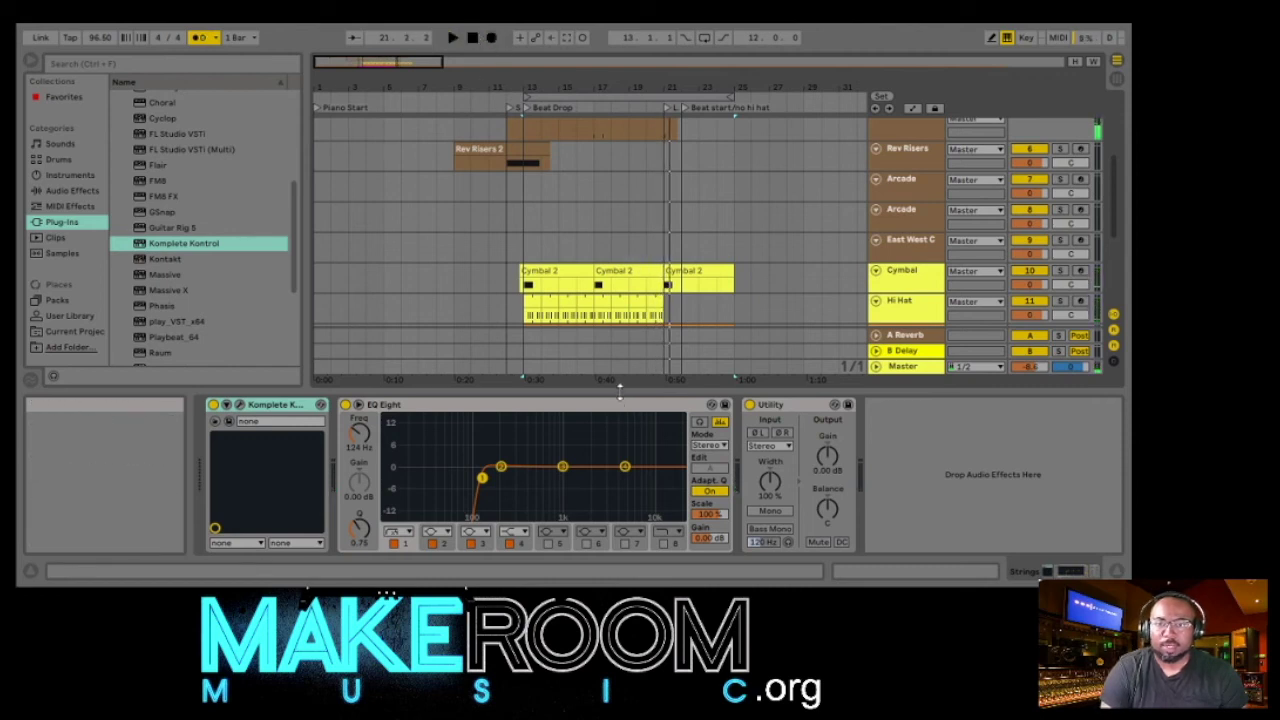
- Hide the device view and rename the newly recorded track Marimba
left_click_drag(622, 395, 651, 520)
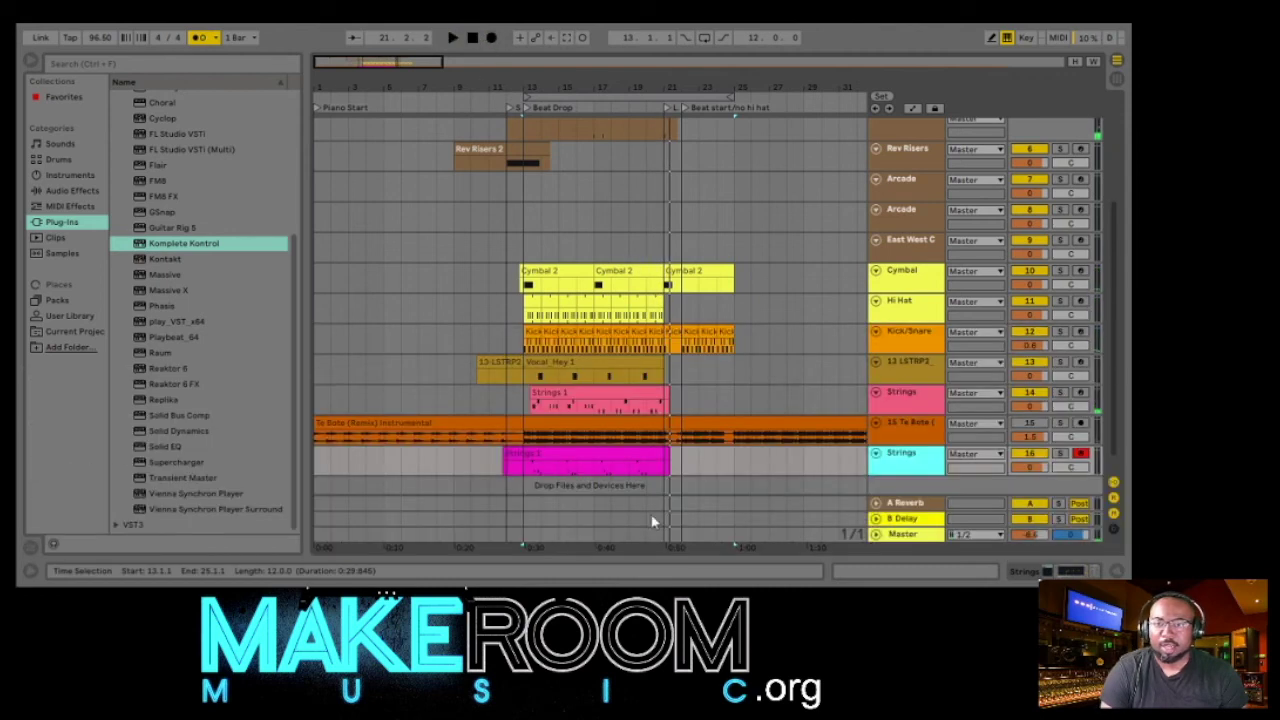
left_click(586, 454)
key("ctrl+r")
type("Marimba")
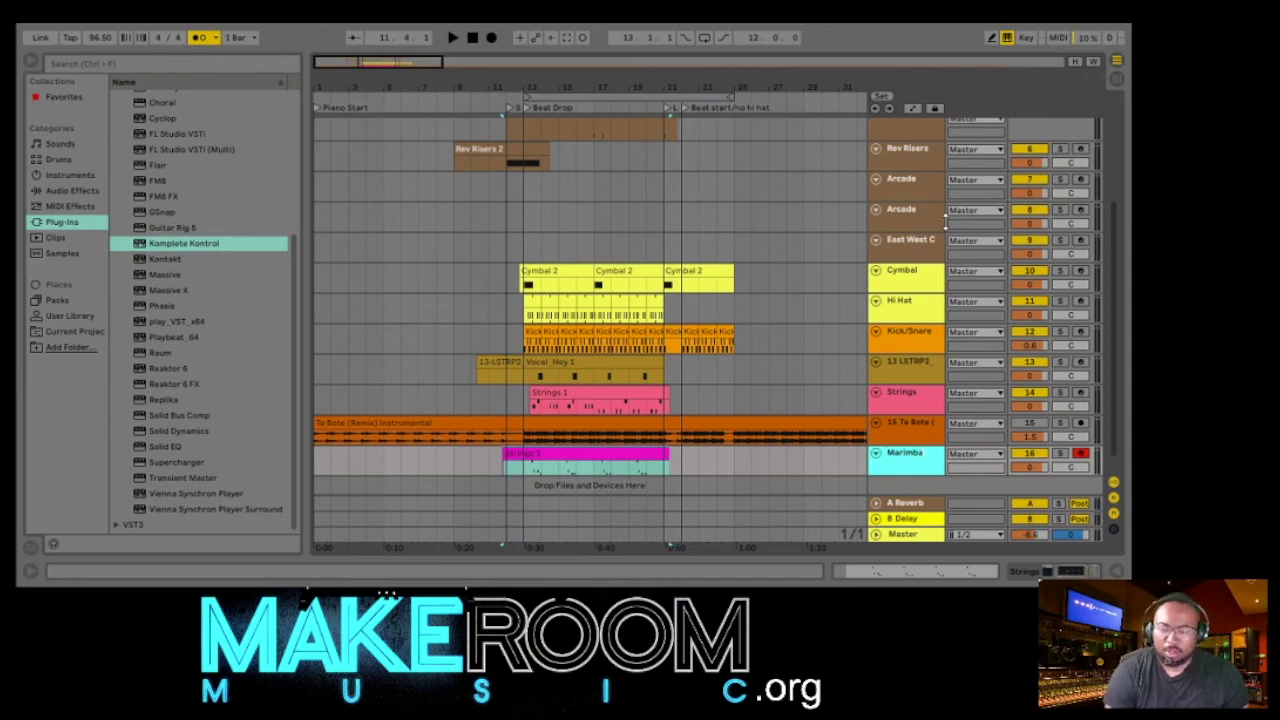
key("Return")
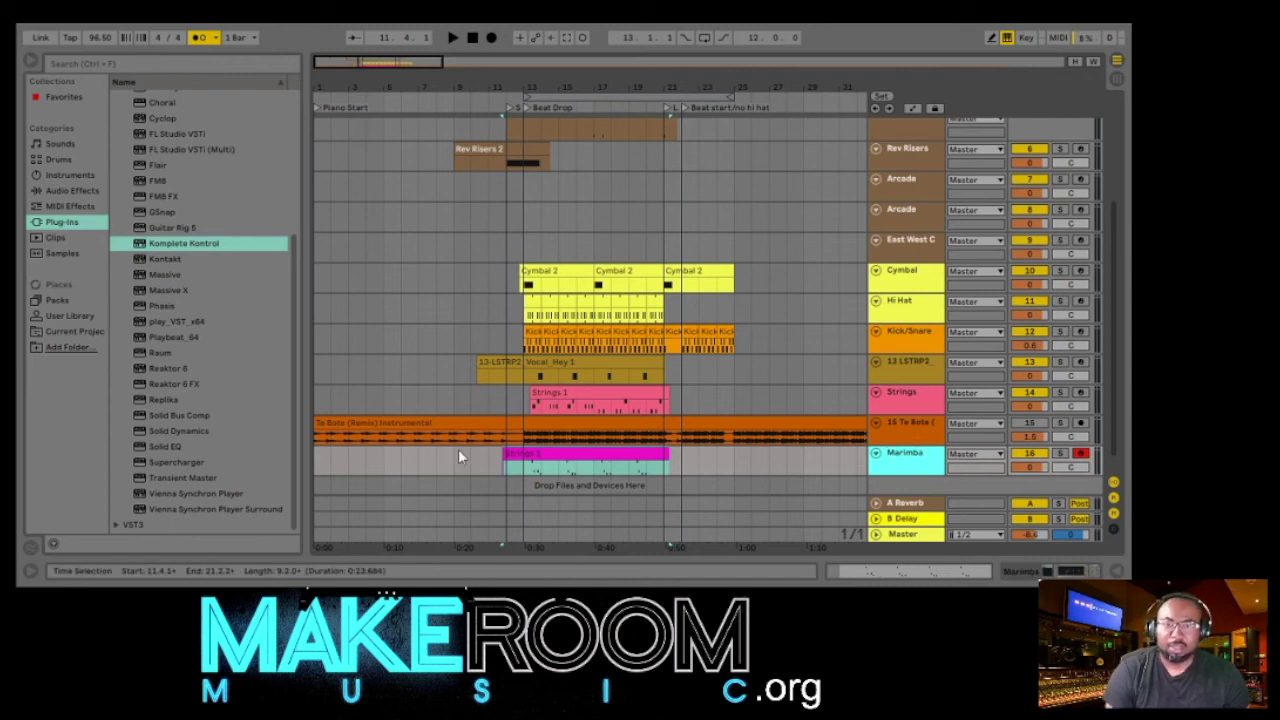
- Trim the start of the recorded clip on the Marimba track to 13.1.1 and rename the clip Marimba
left_click(512, 466)
left_click_drag(507, 453, 523, 453)
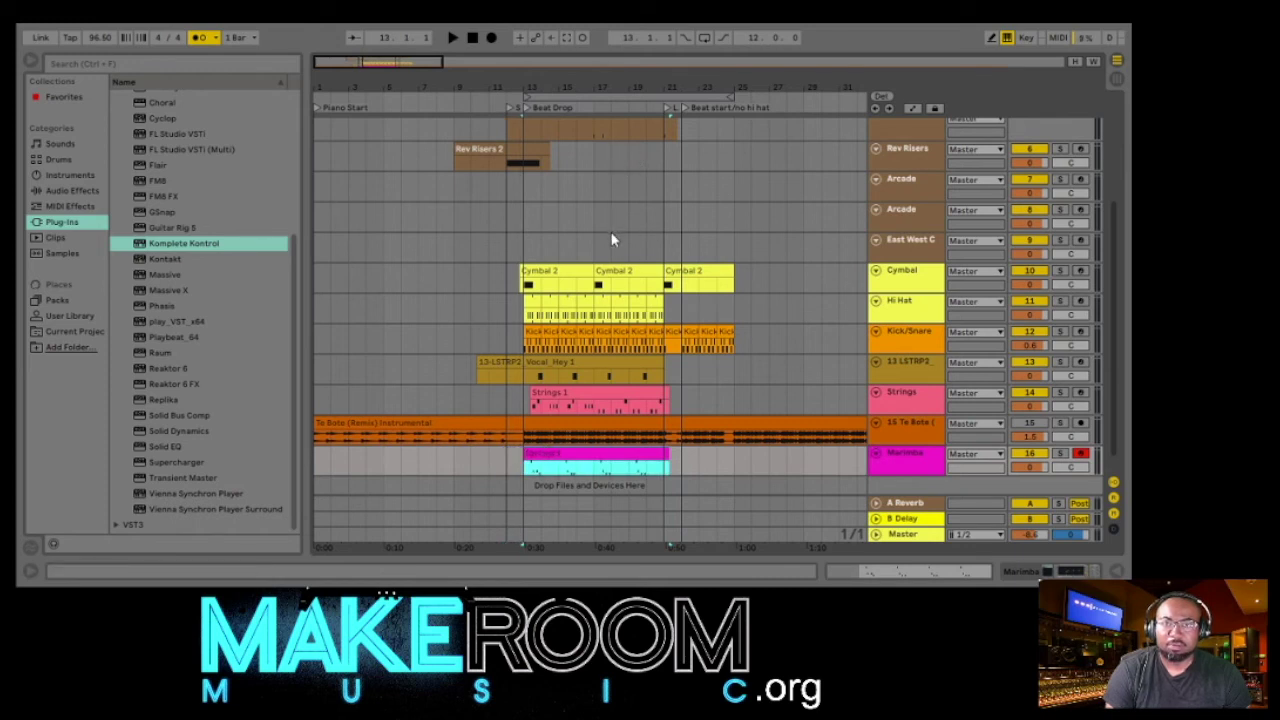
key("ctrl+r")
type("M")
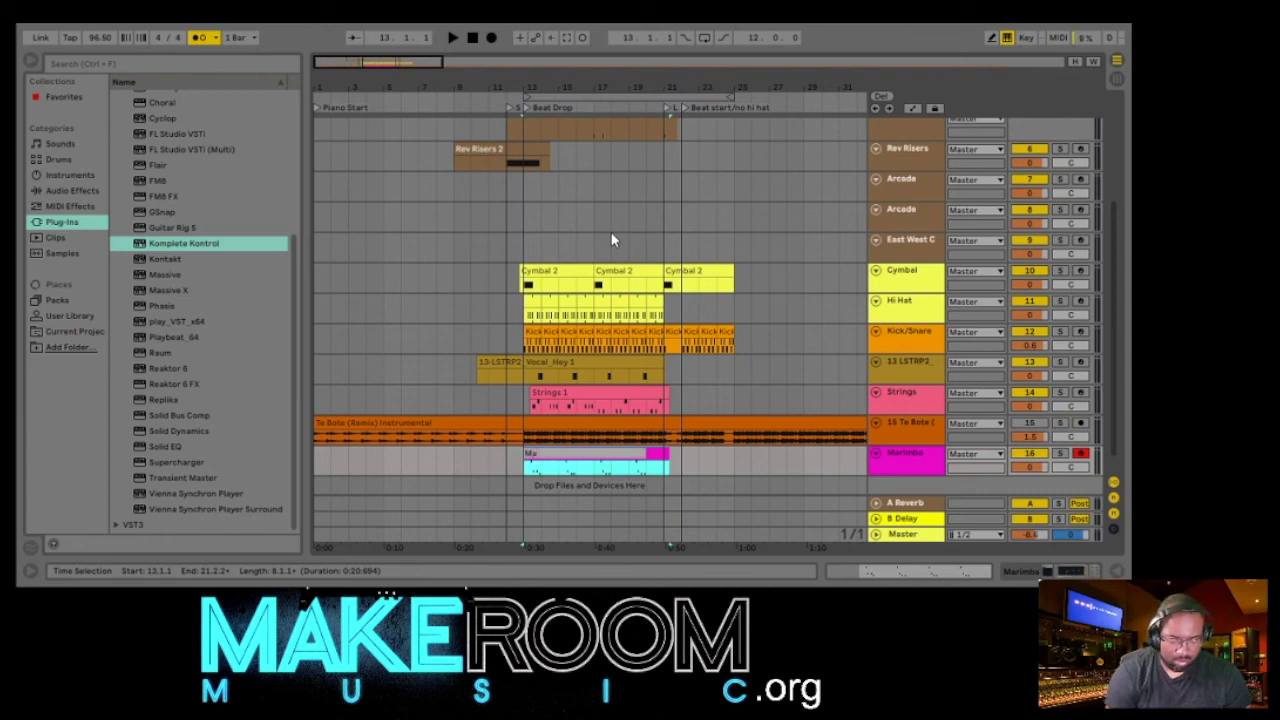
type("arimba")
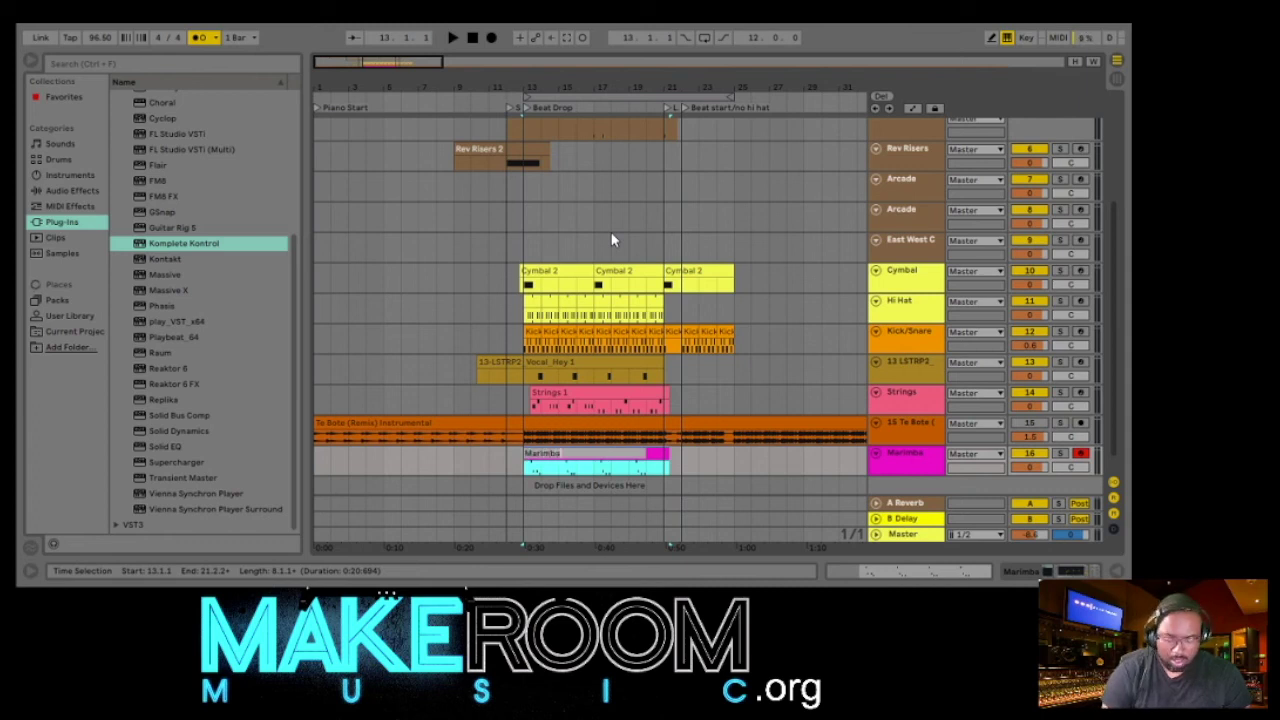
key("Return")
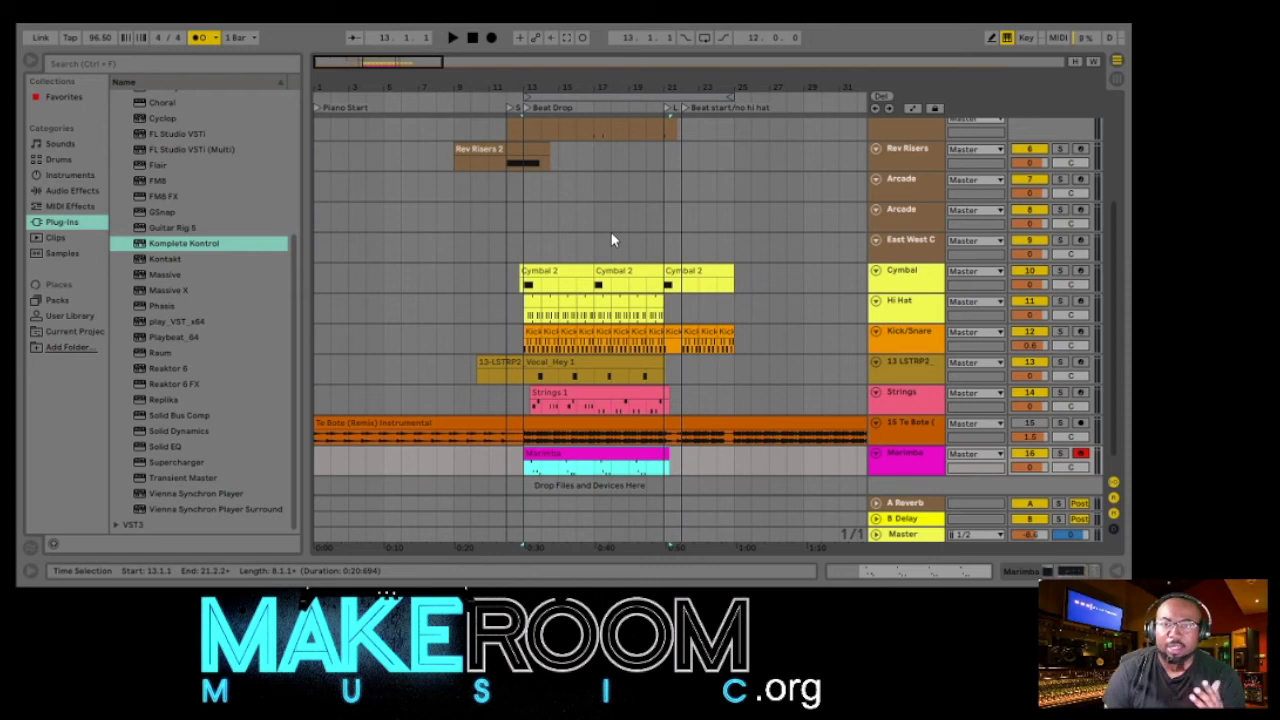
- Add Kontakt on a new track below Marimba with the Straylight instrument loaded
scroll(784, 293, "up", 3)
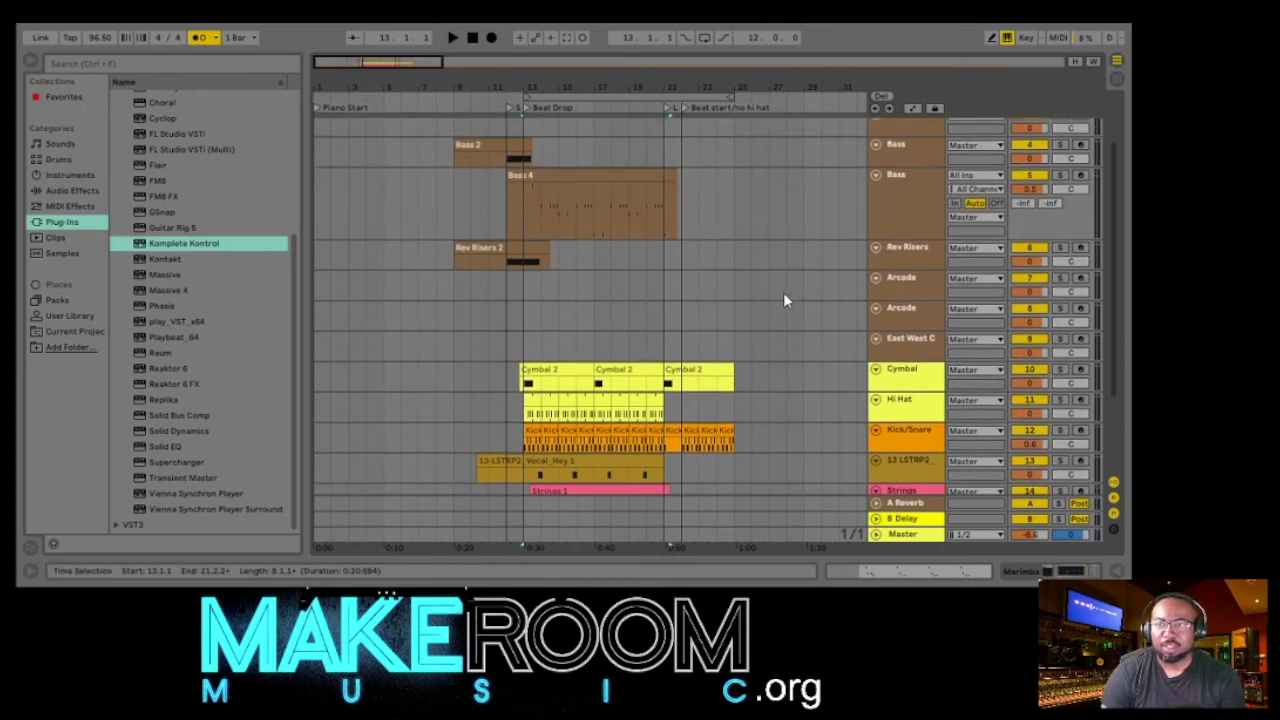
scroll(783, 292, "down", 4)
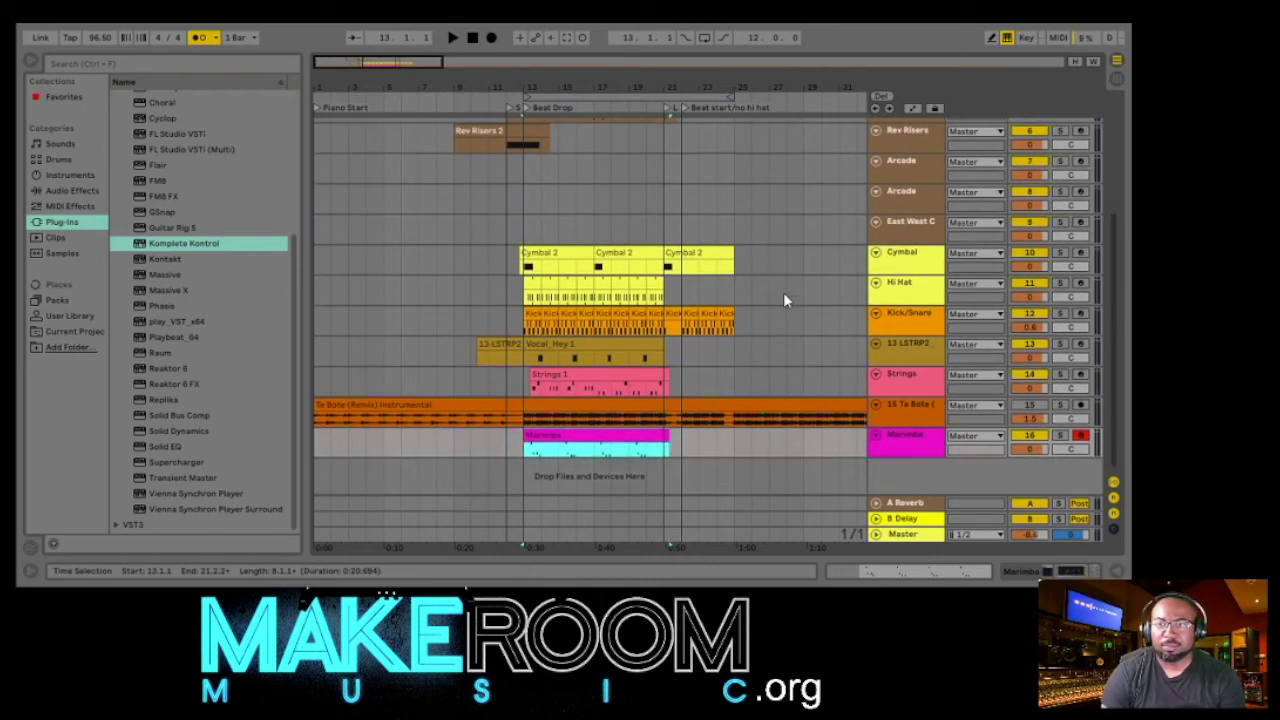
left_click(880, 466)
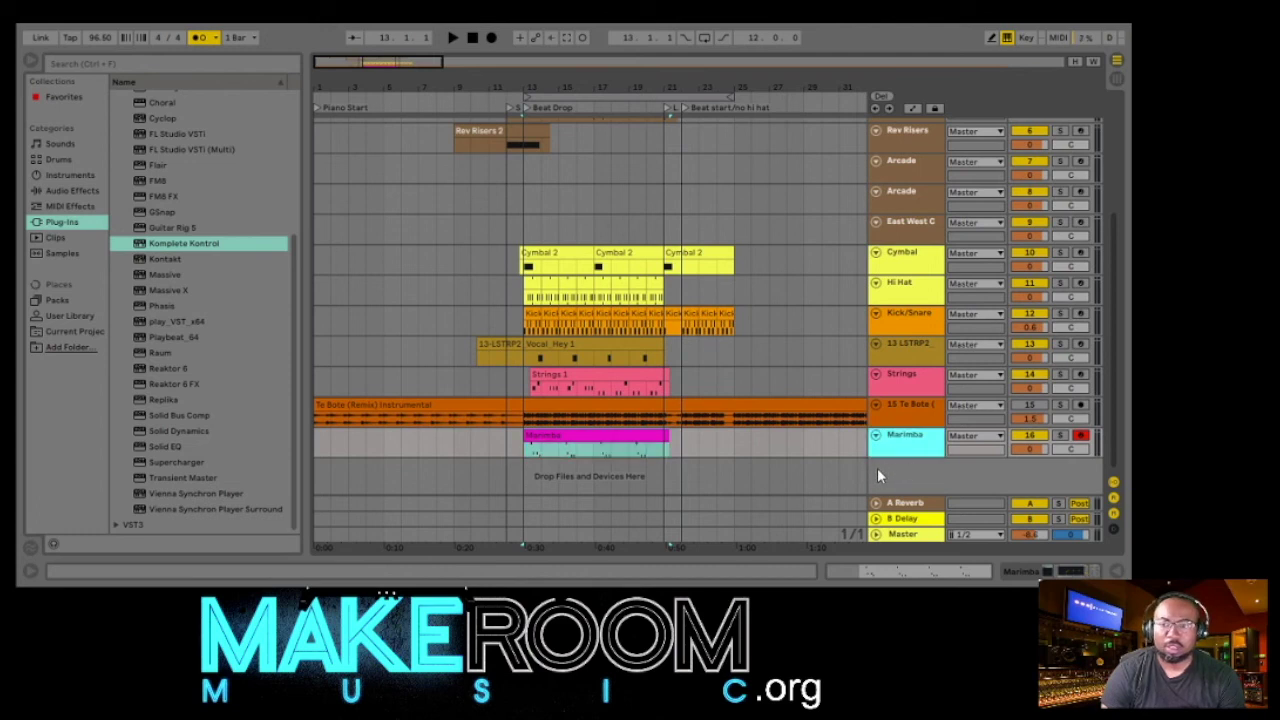
left_click_drag(165, 259, 930, 466)
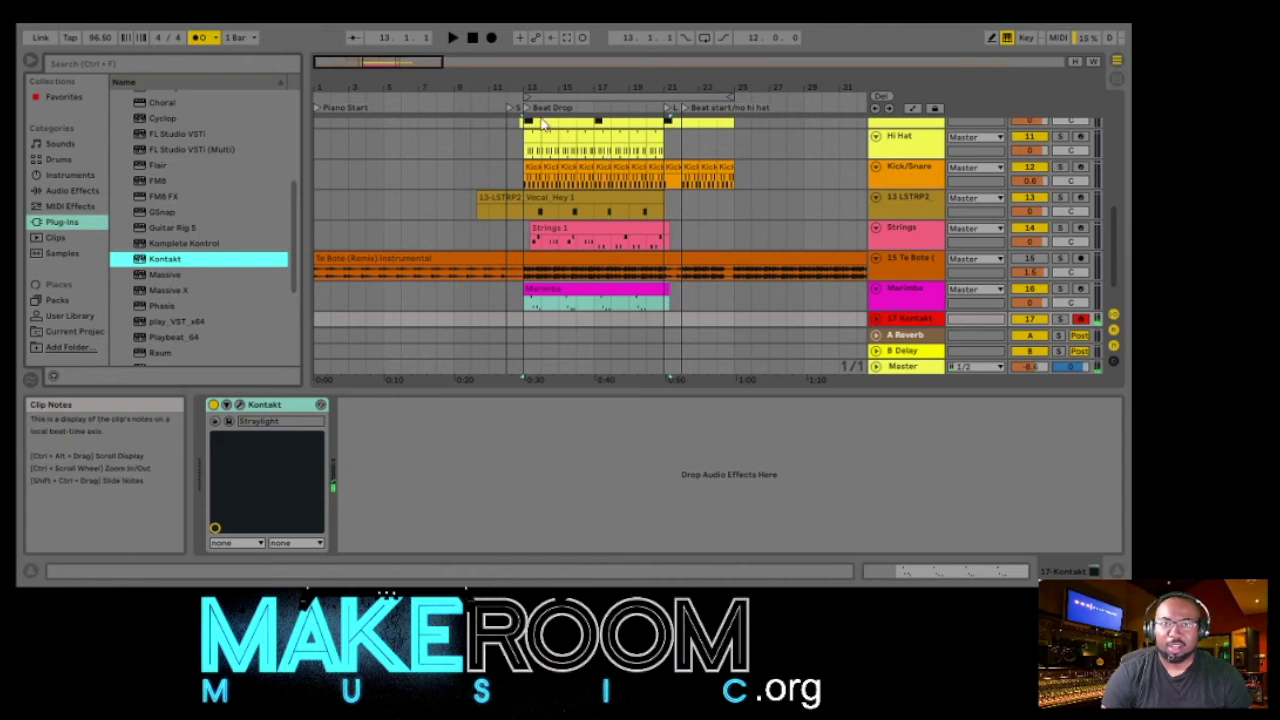
- Record a part on the new Kontakt track from about bar 12 to bar 21
left_click(495, 103)
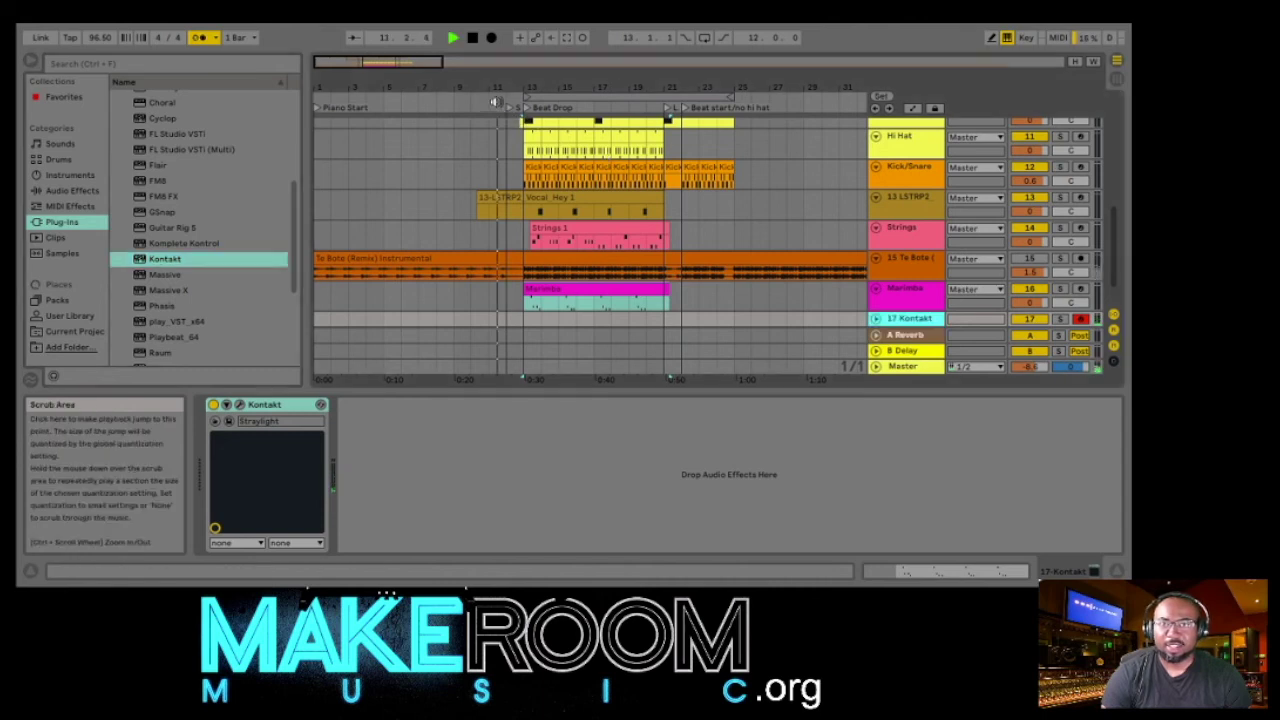
left_click(492, 38)
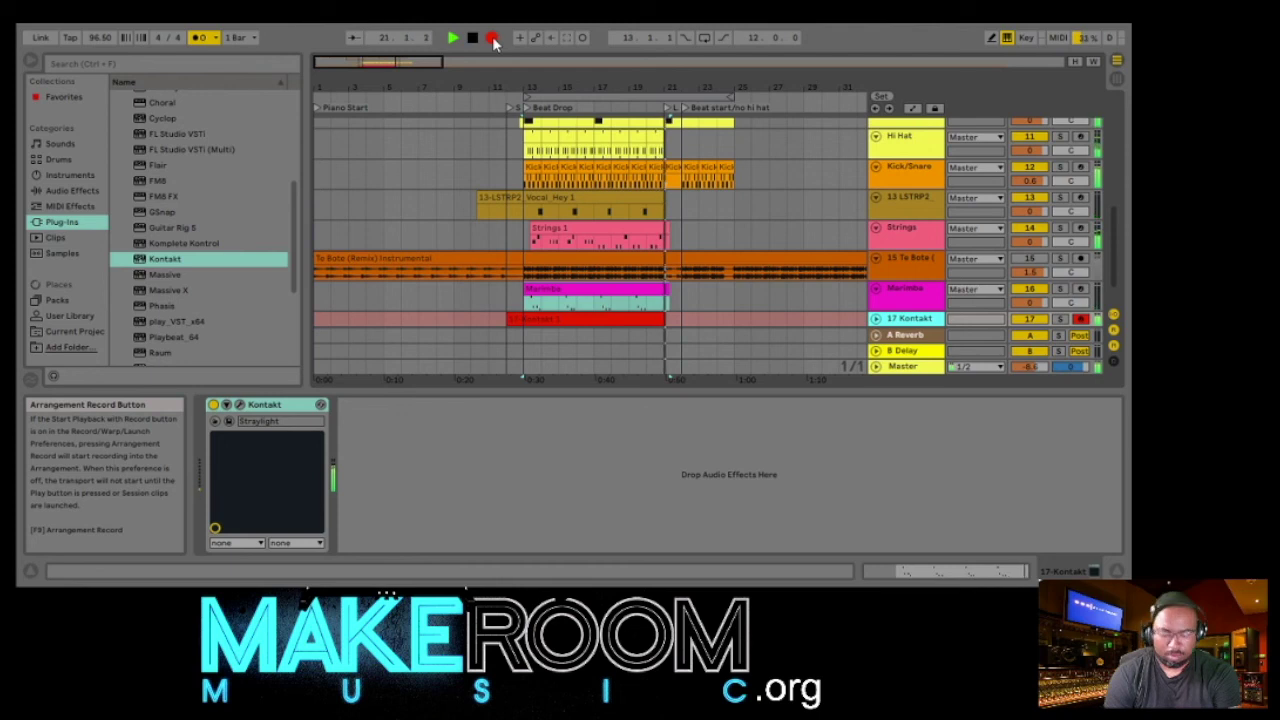
key("space")
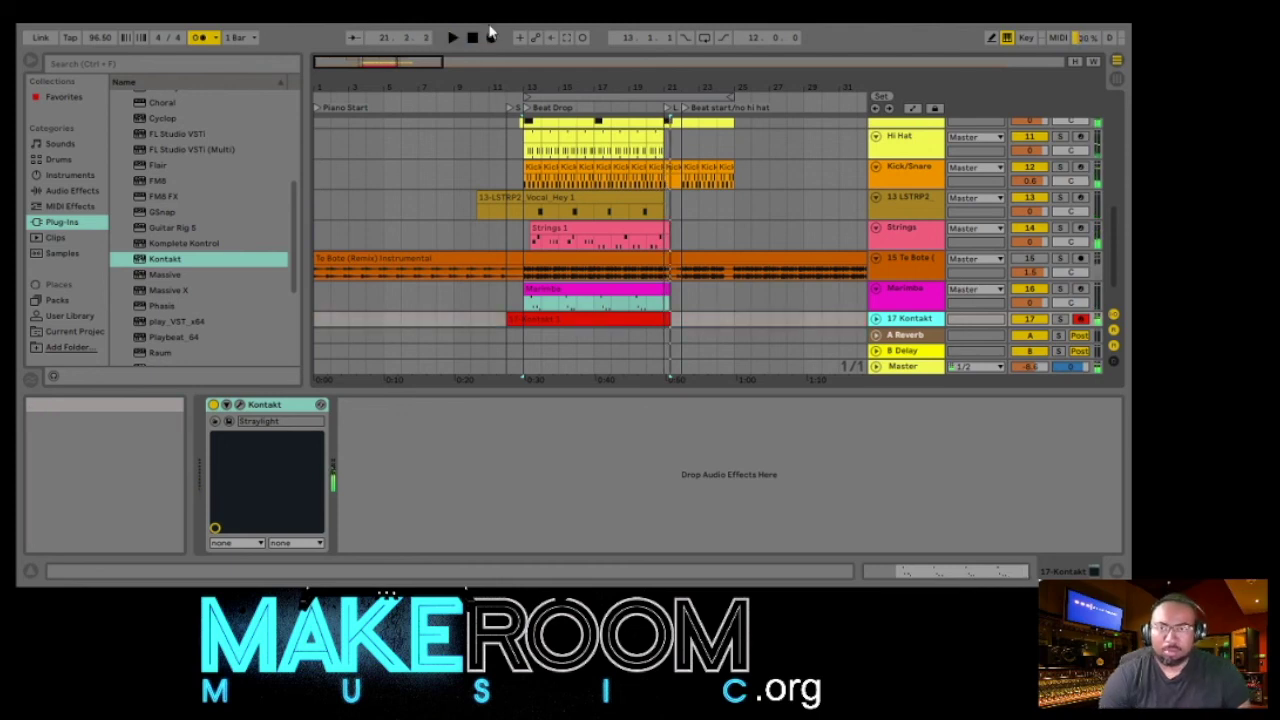
- Unfold the Kontakt track to show its recorded notes and rename the track Pad
left_click(878, 320)
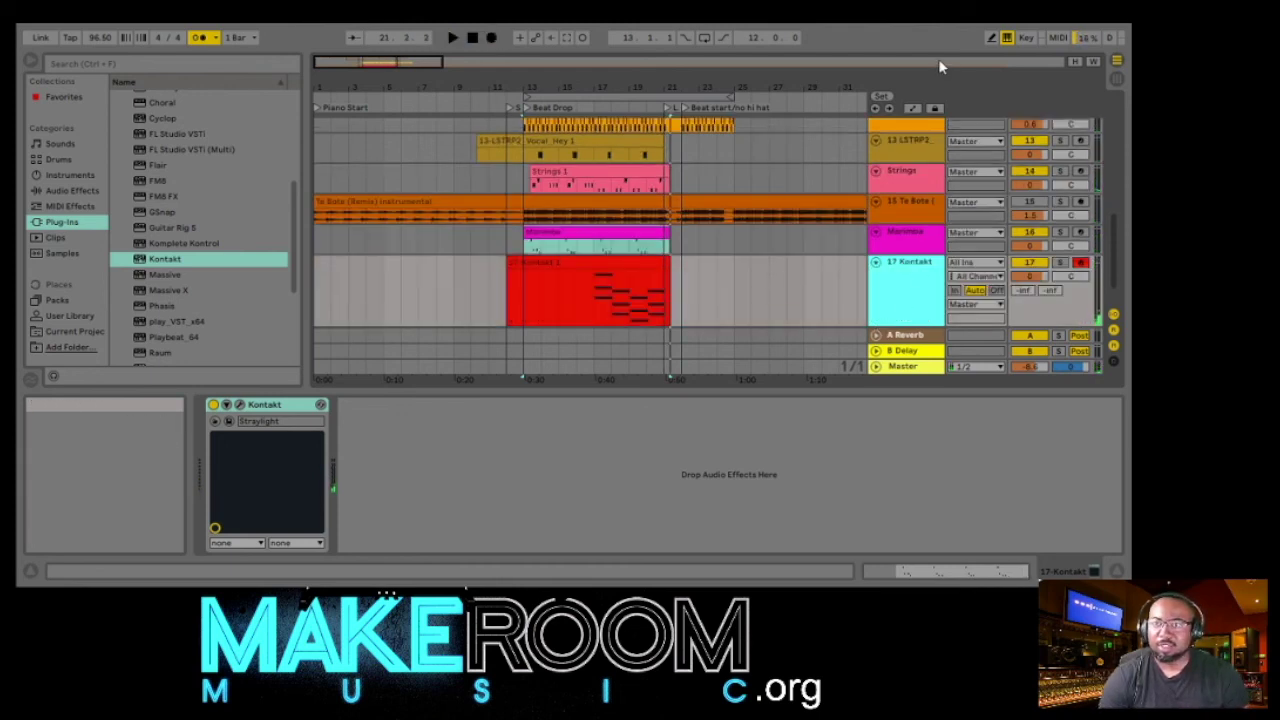
key("ctrl+r")
type("Pad")
key("Return")
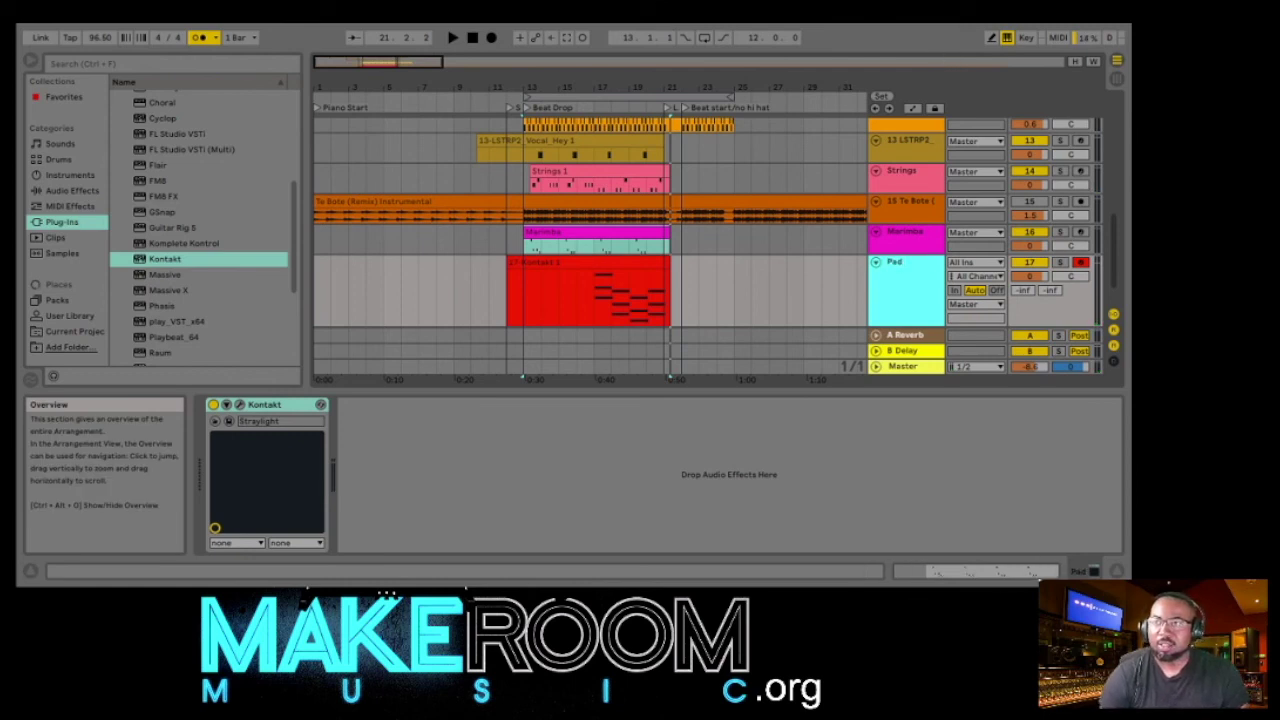
- Trim the clip on the Pad track to run from 13.1.1 to 21.1.1 and open its notes
left_click_drag(508, 262, 524, 262)
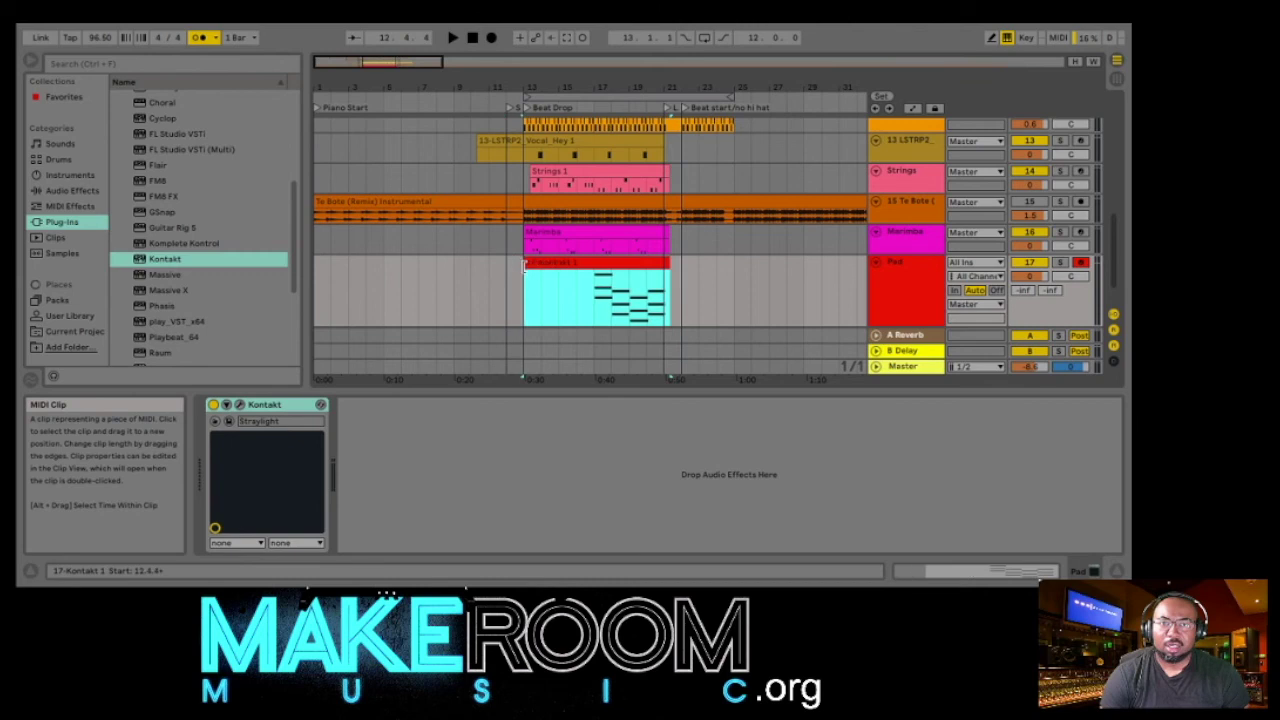
left_click_drag(670, 264, 663, 264)
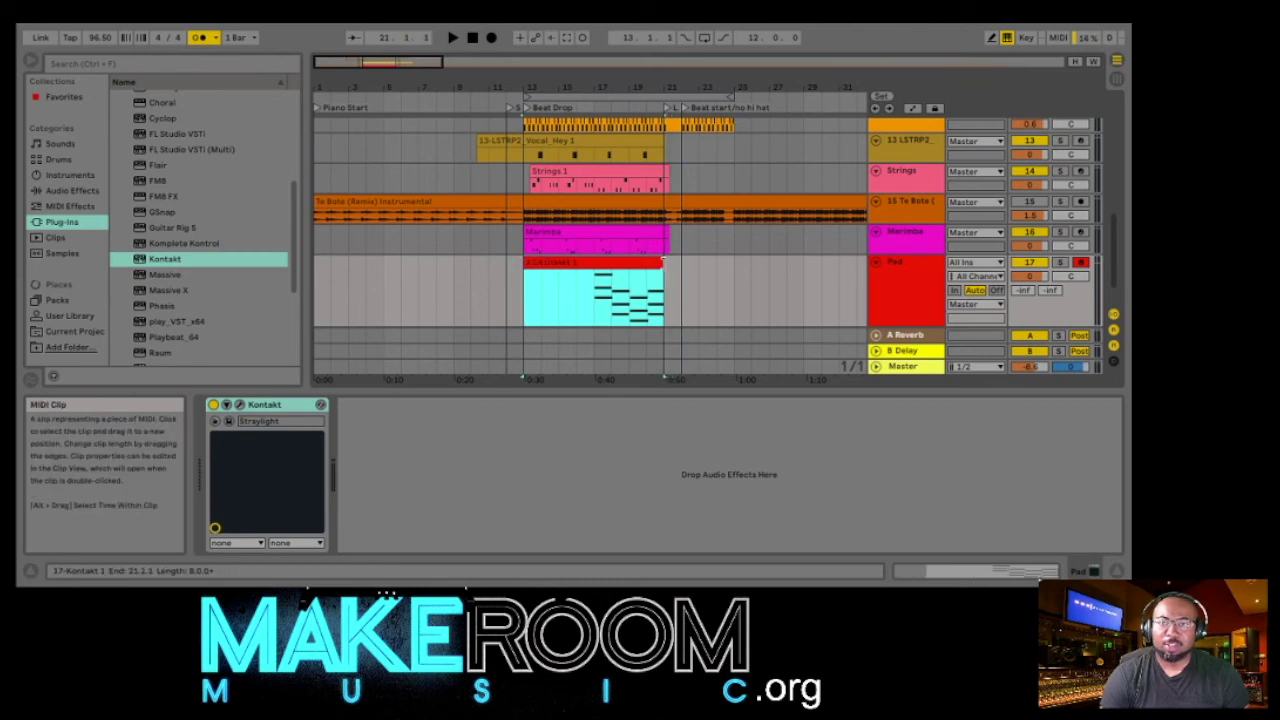
double_click(616, 277)
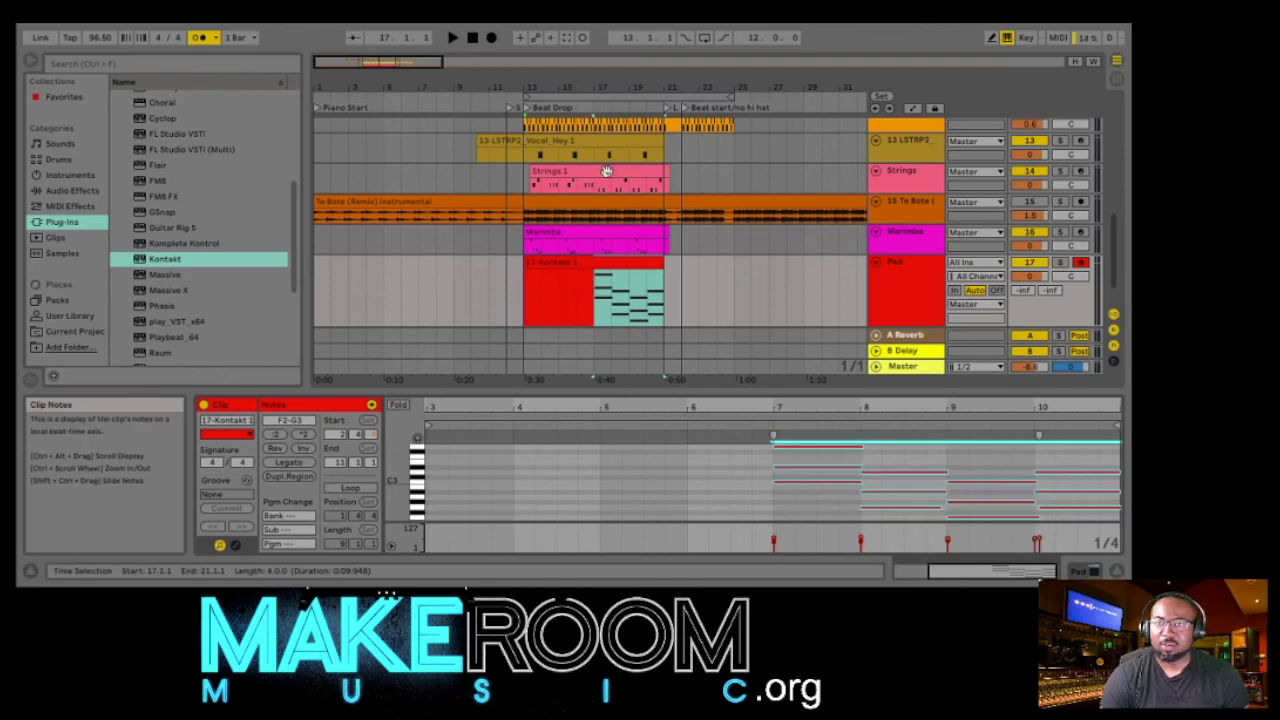
- Collapse the clip detail view and freeze the Cymbal, Hi Hat, Kick/Snare and 13-LSTRP2 vocal tracks
scroll(644, 226, "up", 3)
scroll(644, 226, "up", 3)
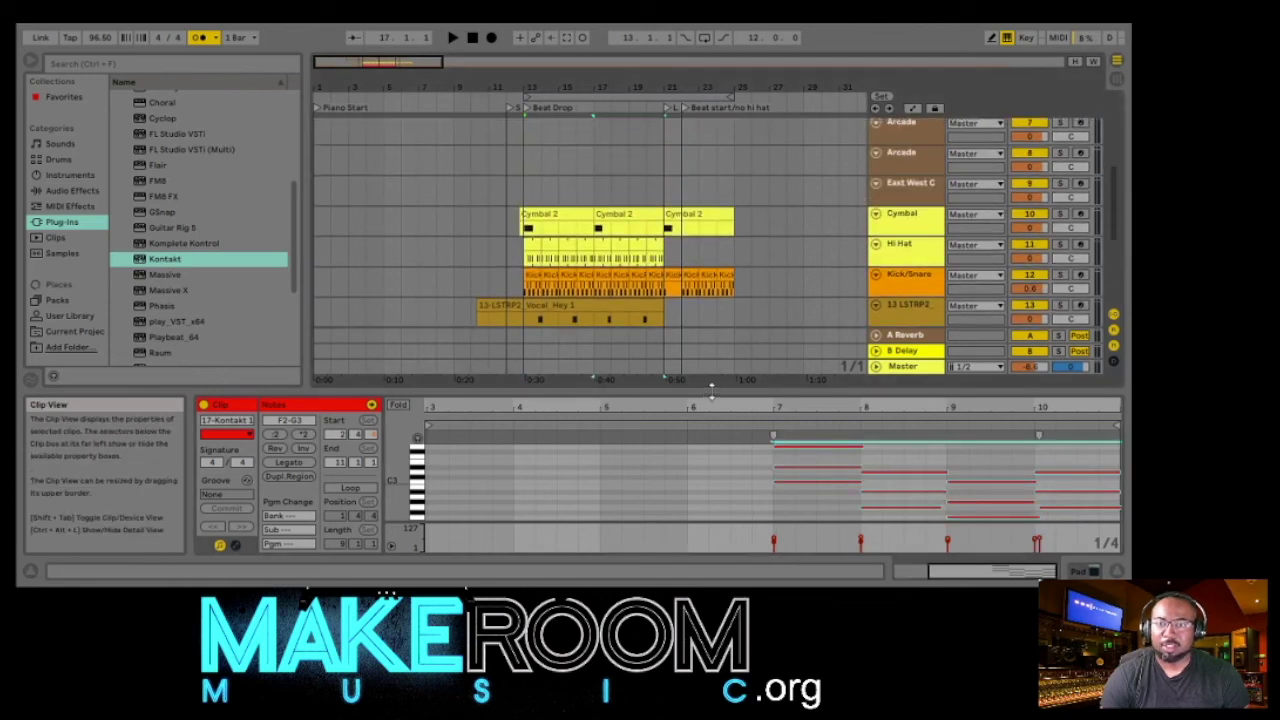
left_click_drag(714, 393, 714, 565)
scroll(776, 283, "up", 5)
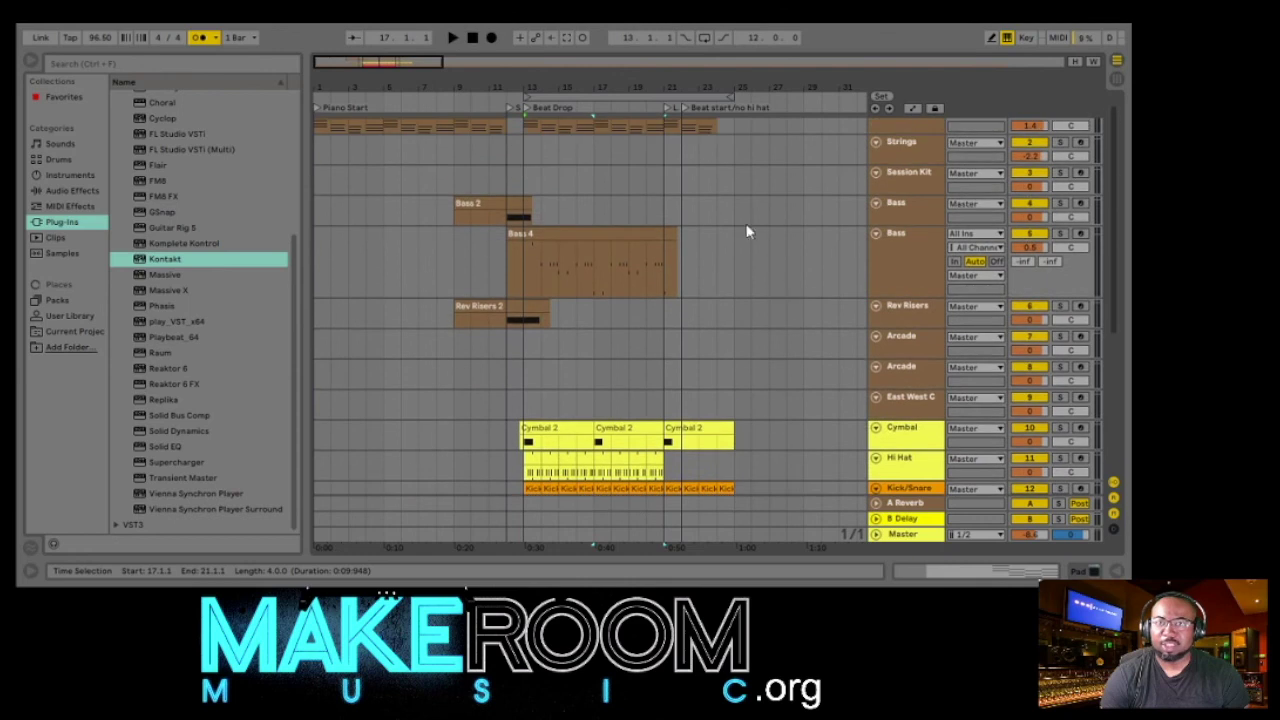
scroll(730, 300, "down", 3)
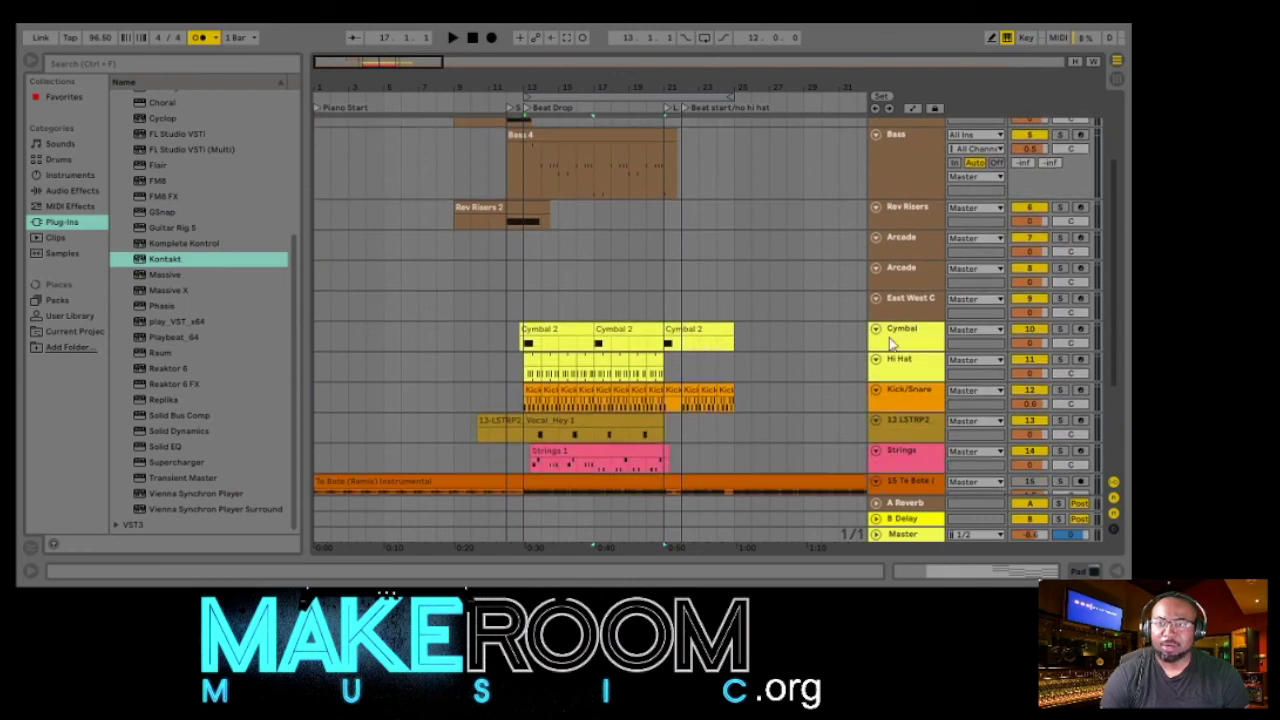
scroll(897, 345, "down", 3)
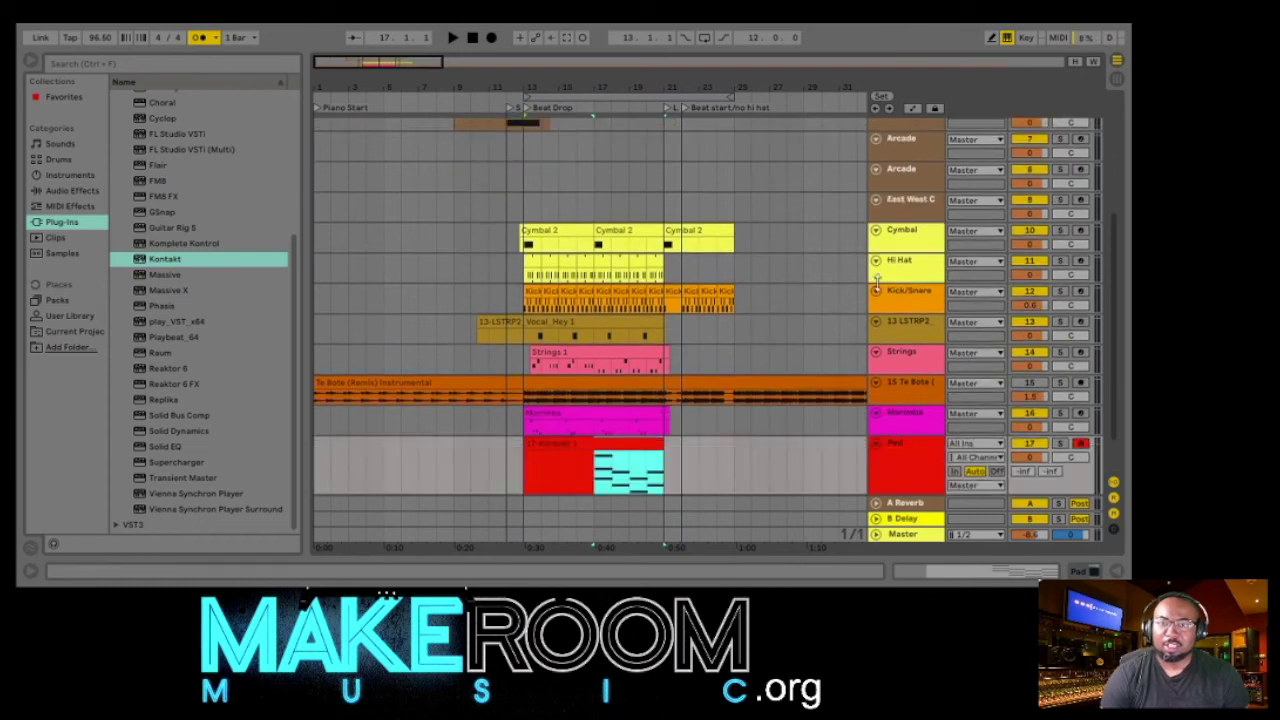
left_click(897, 248)
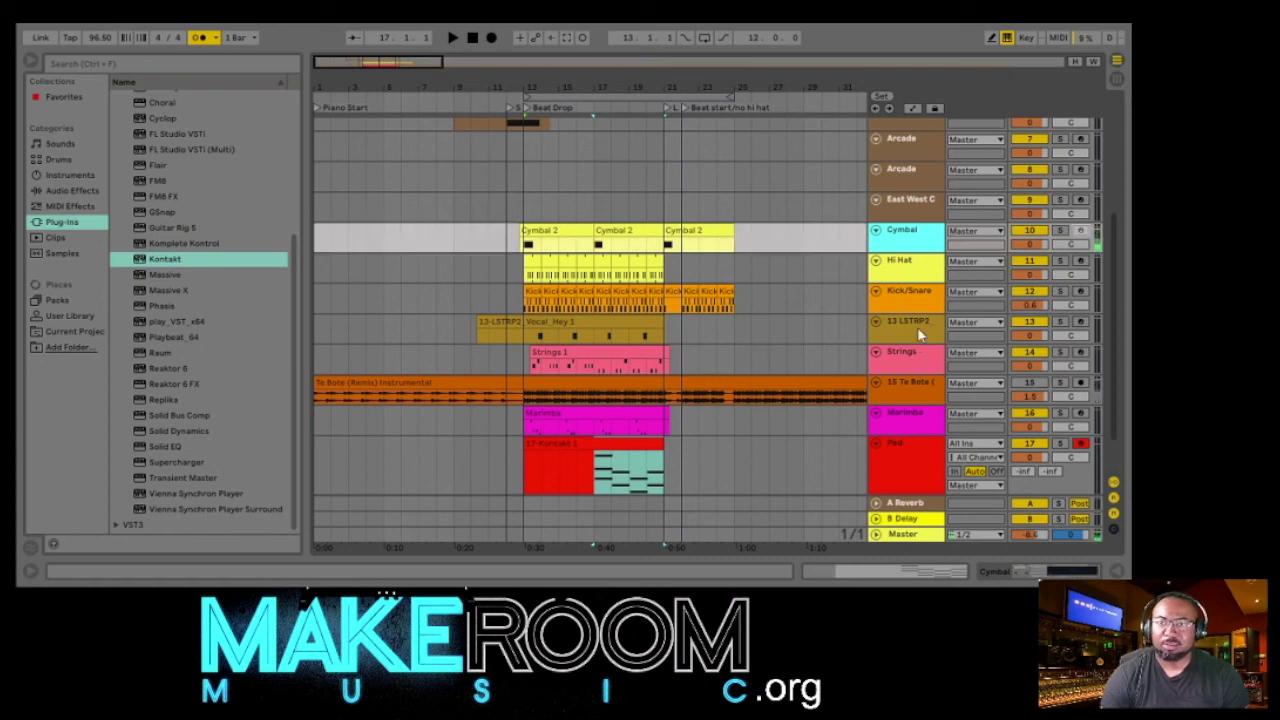
left_click(915, 280, "shift")
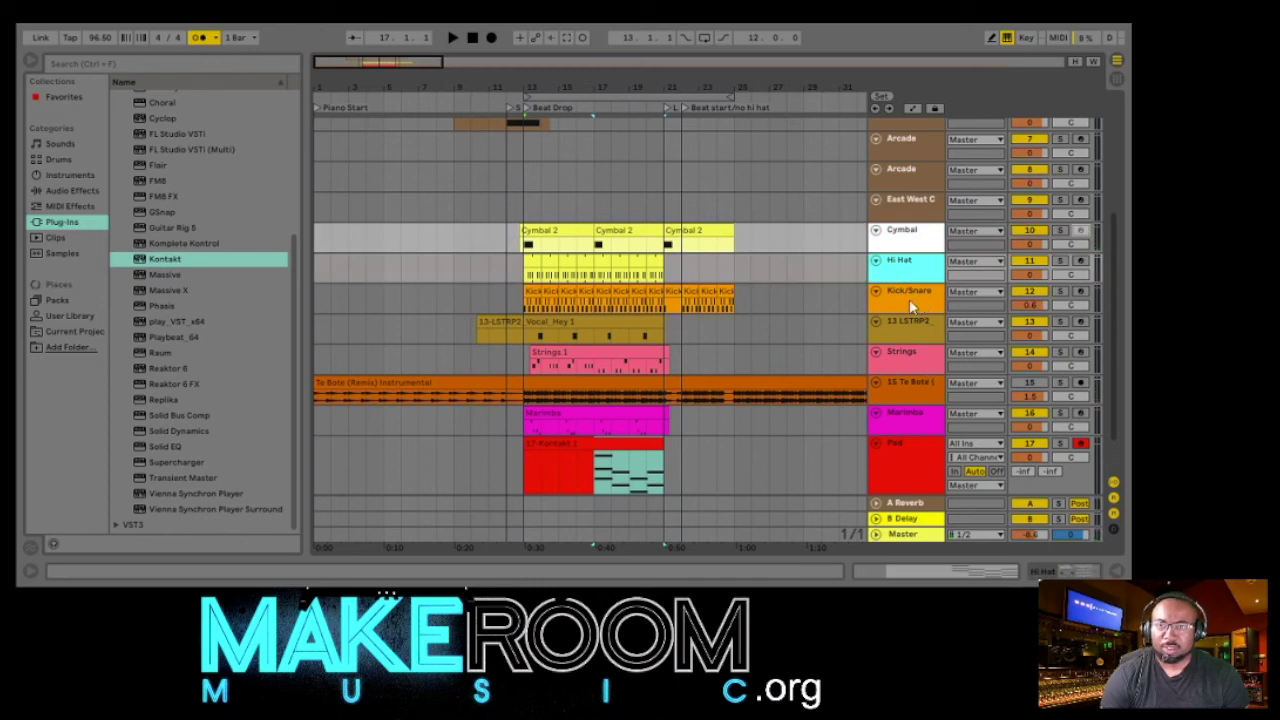
left_click(910, 290, "shift")
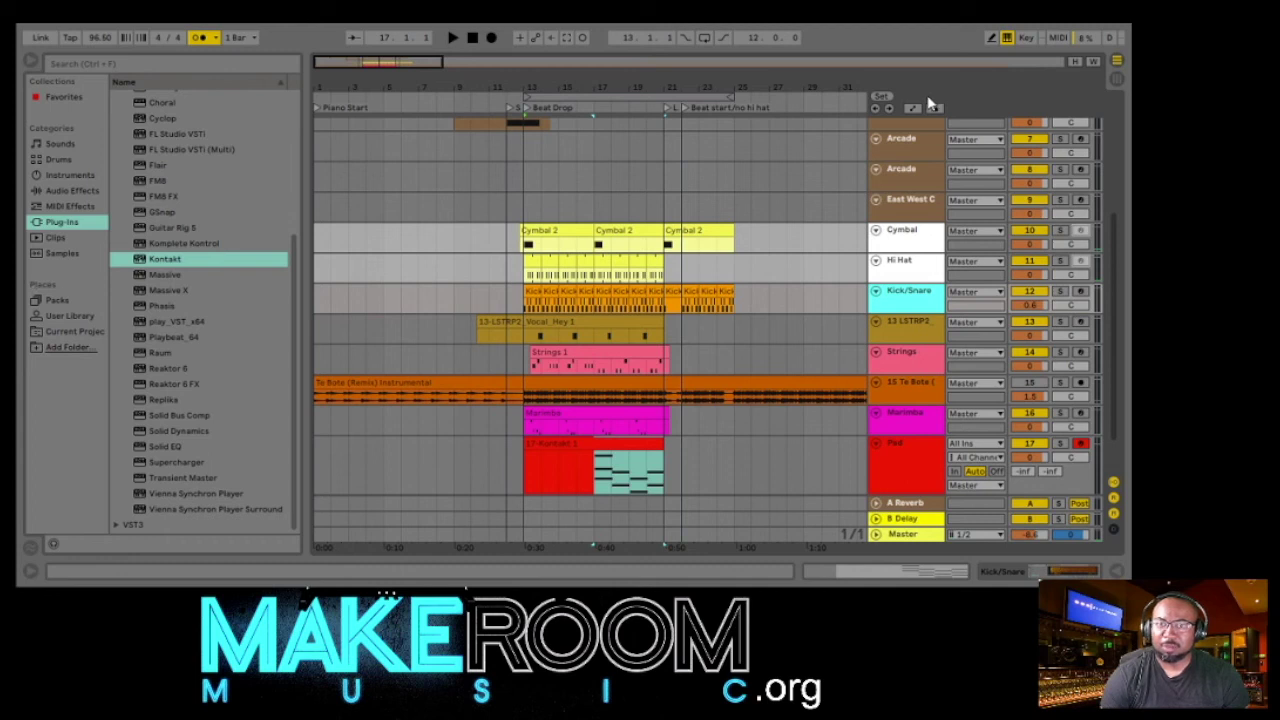
left_click(895, 334)
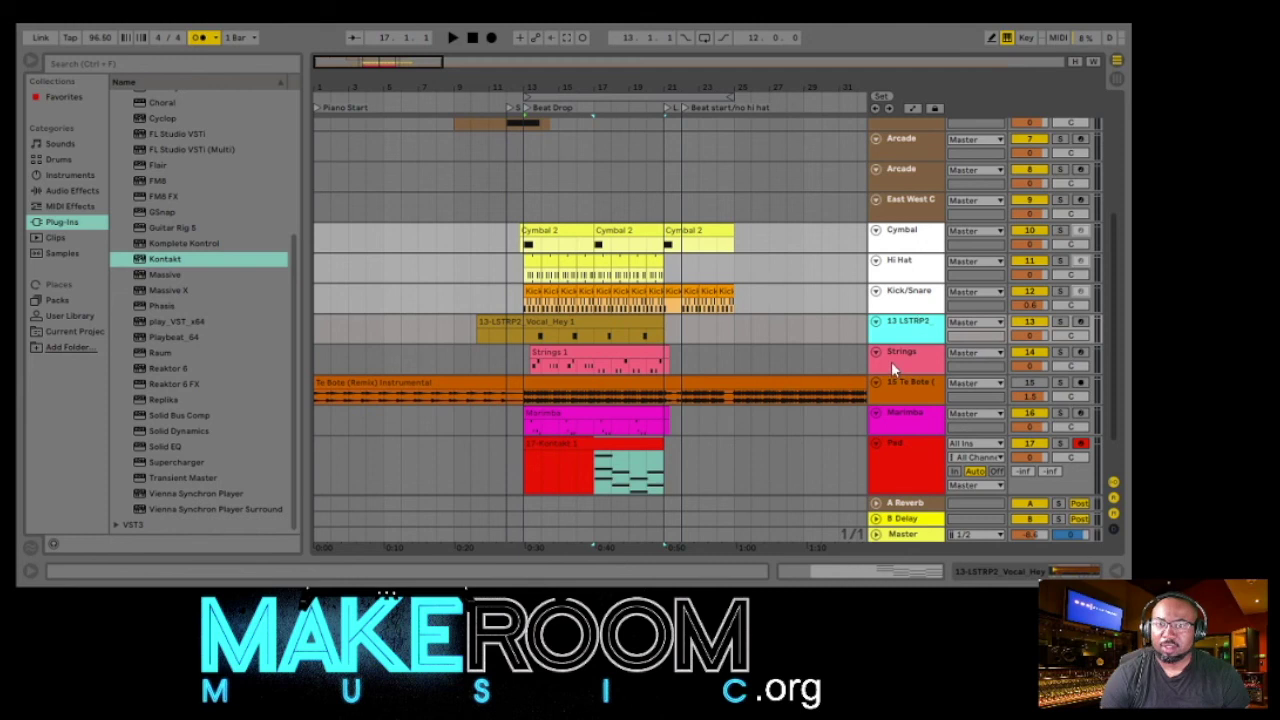
- Rename the Strings 1 clip and its track 14 as Marimba
left_click(566, 355)
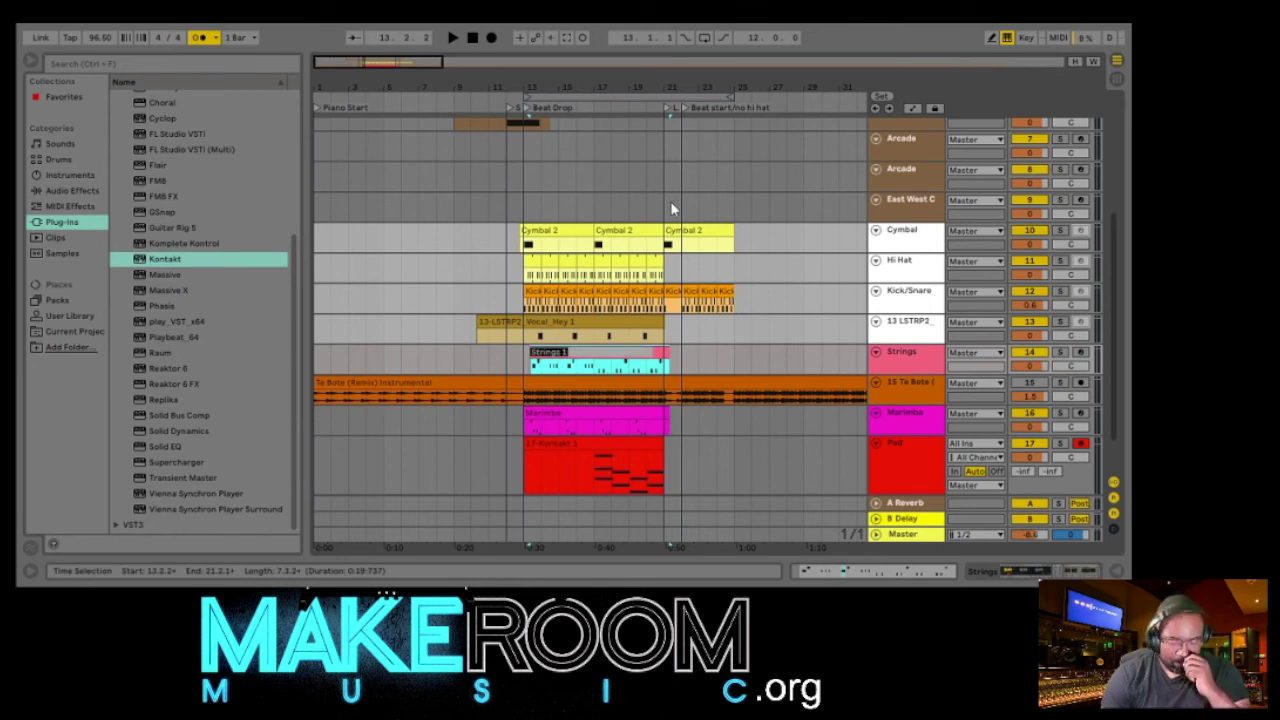
type("Mar")
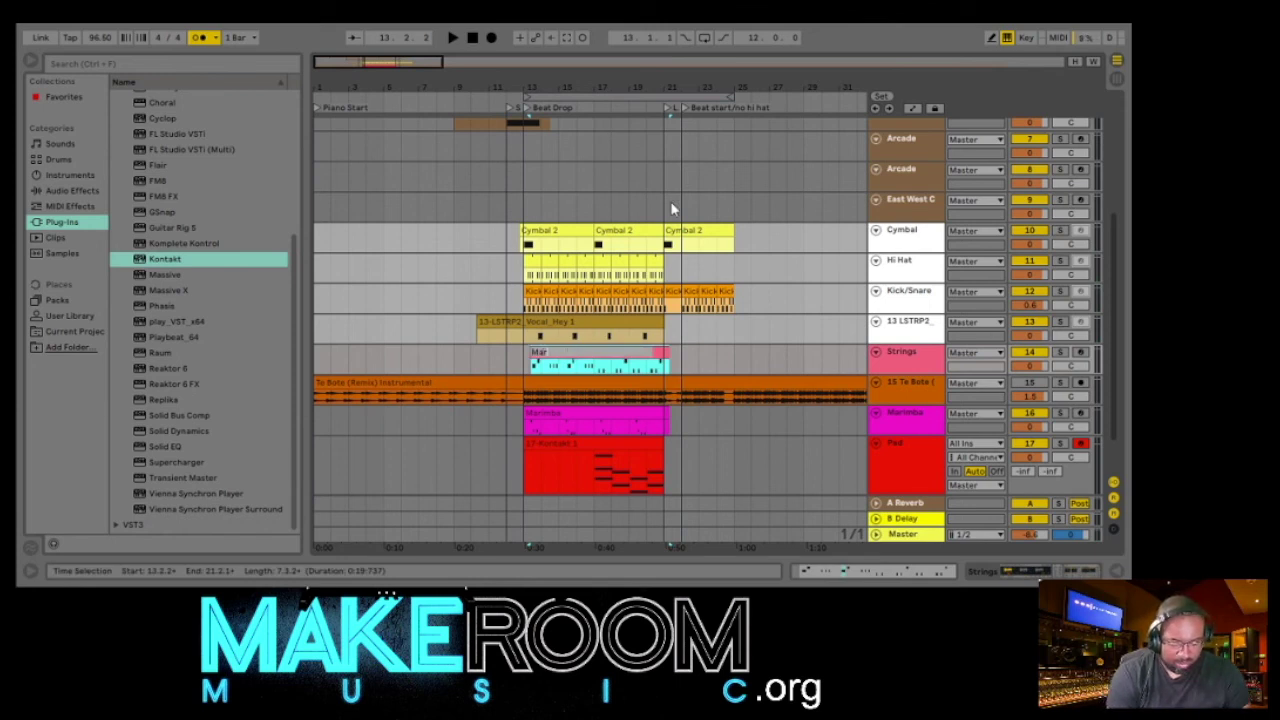
type("imba")
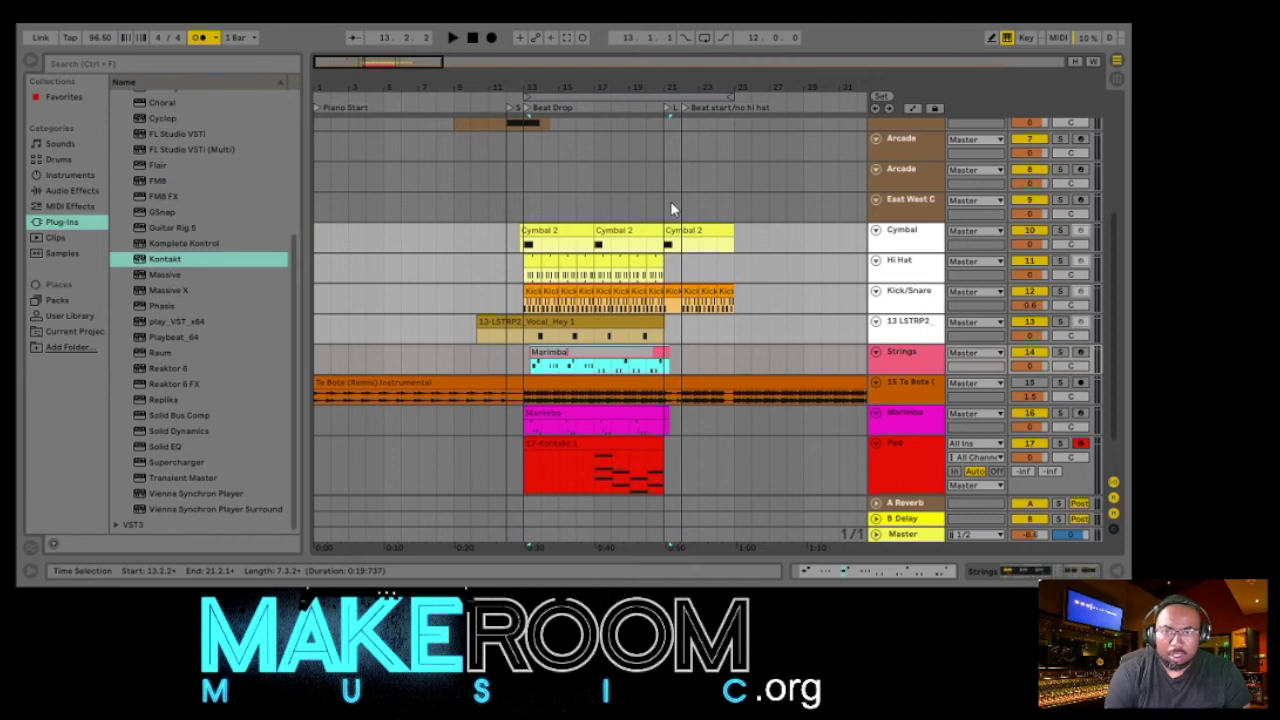
key("Return")
left_click(900, 362)
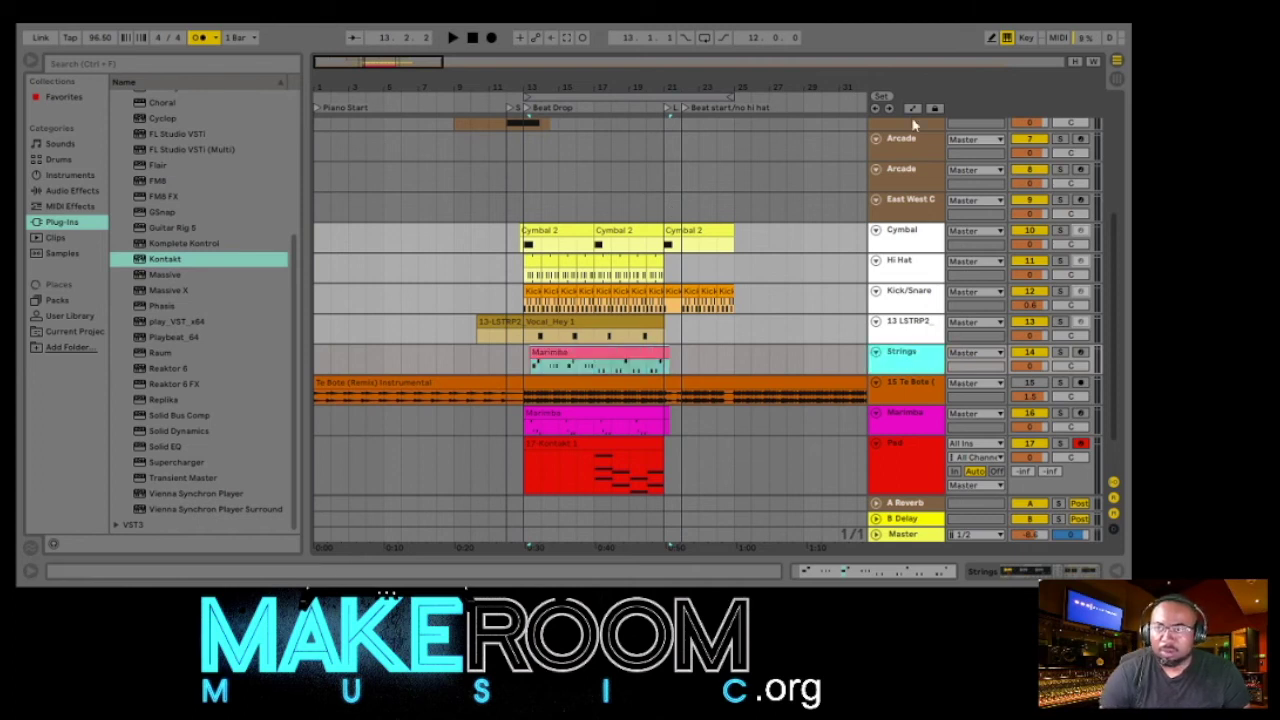
key("ctrl+r")
type("Ma")
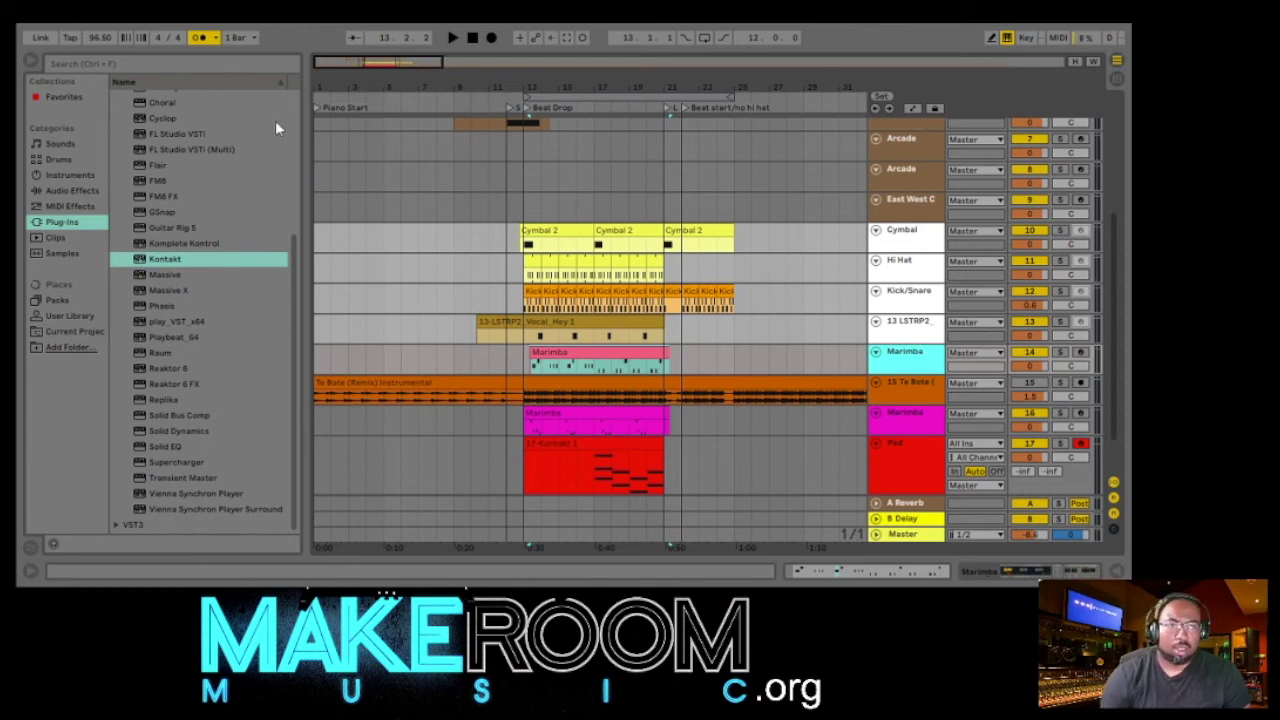
- Add another Reverb audio effect to track 14 and delete that extra device from the chain
left_click(72, 190)
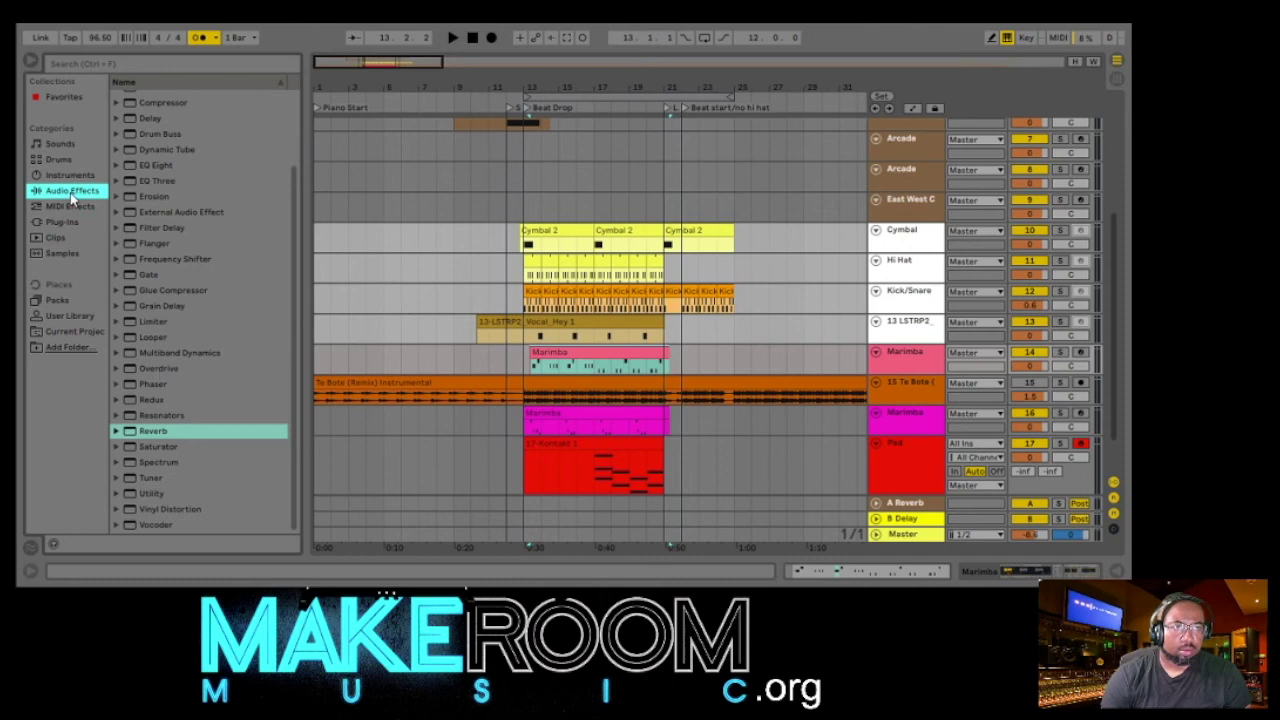
left_click(153, 430)
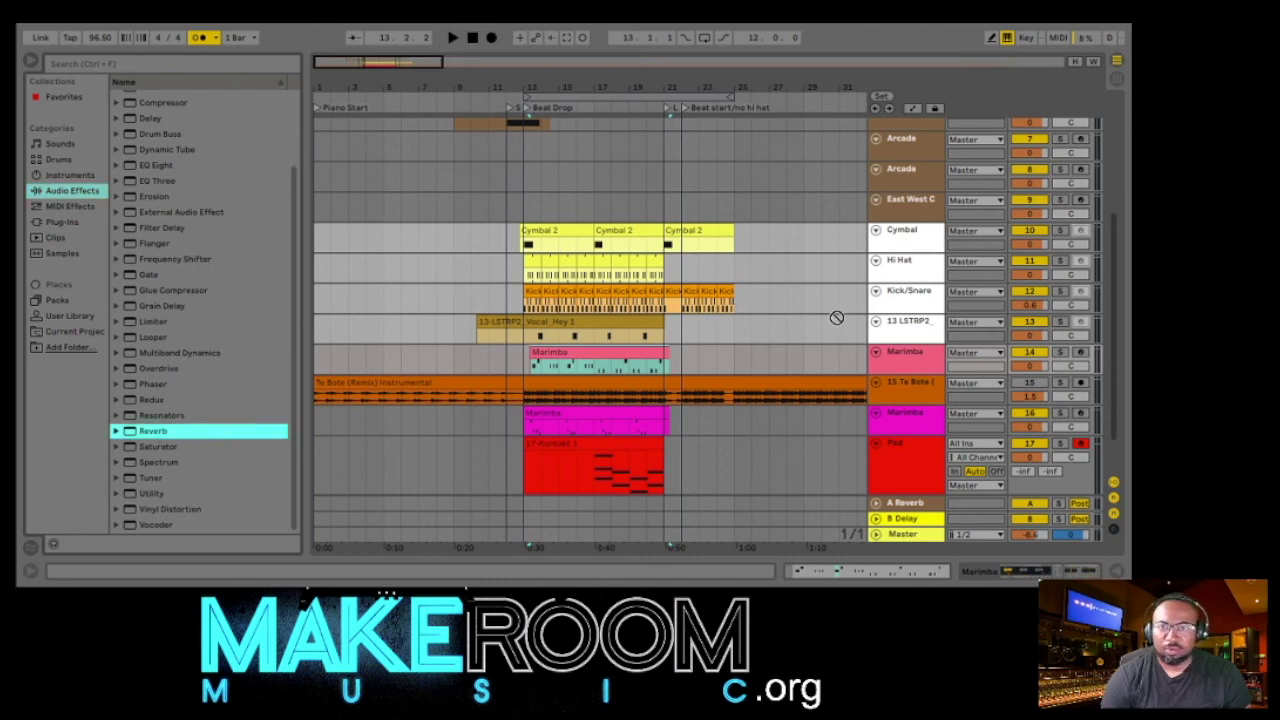
double_click(895, 362)
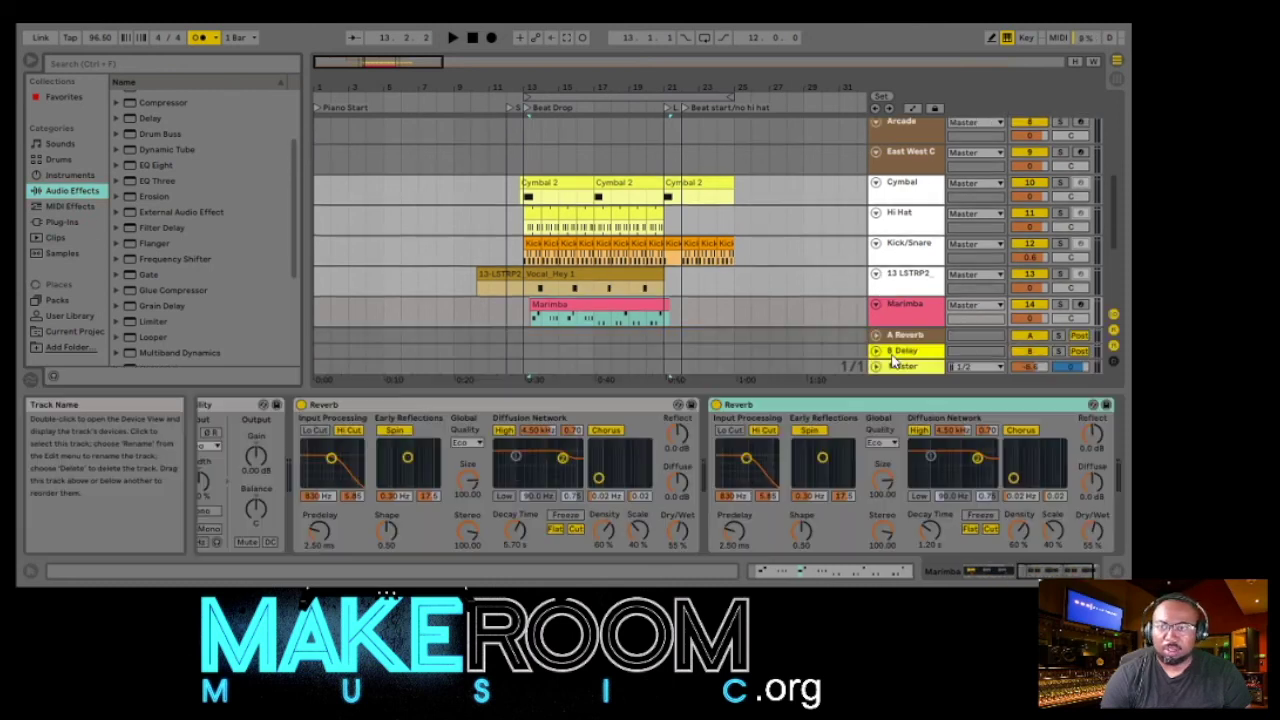
left_click(851, 408)
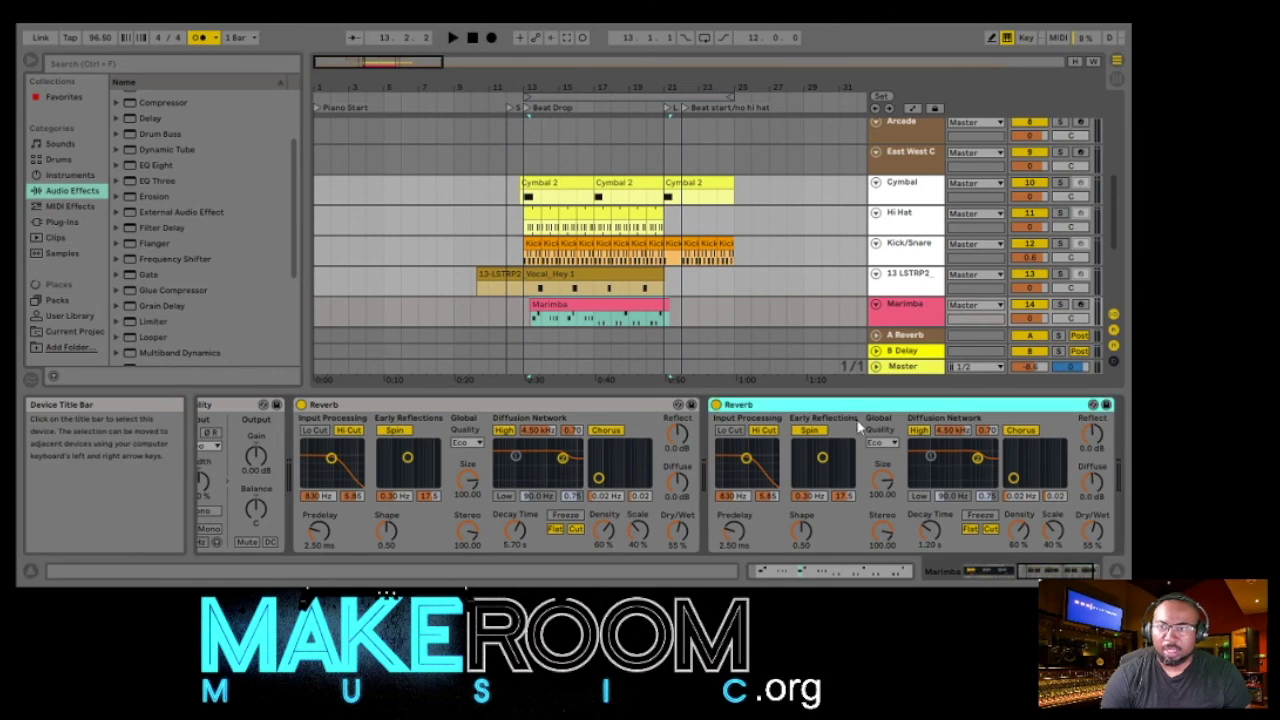
key("Delete")
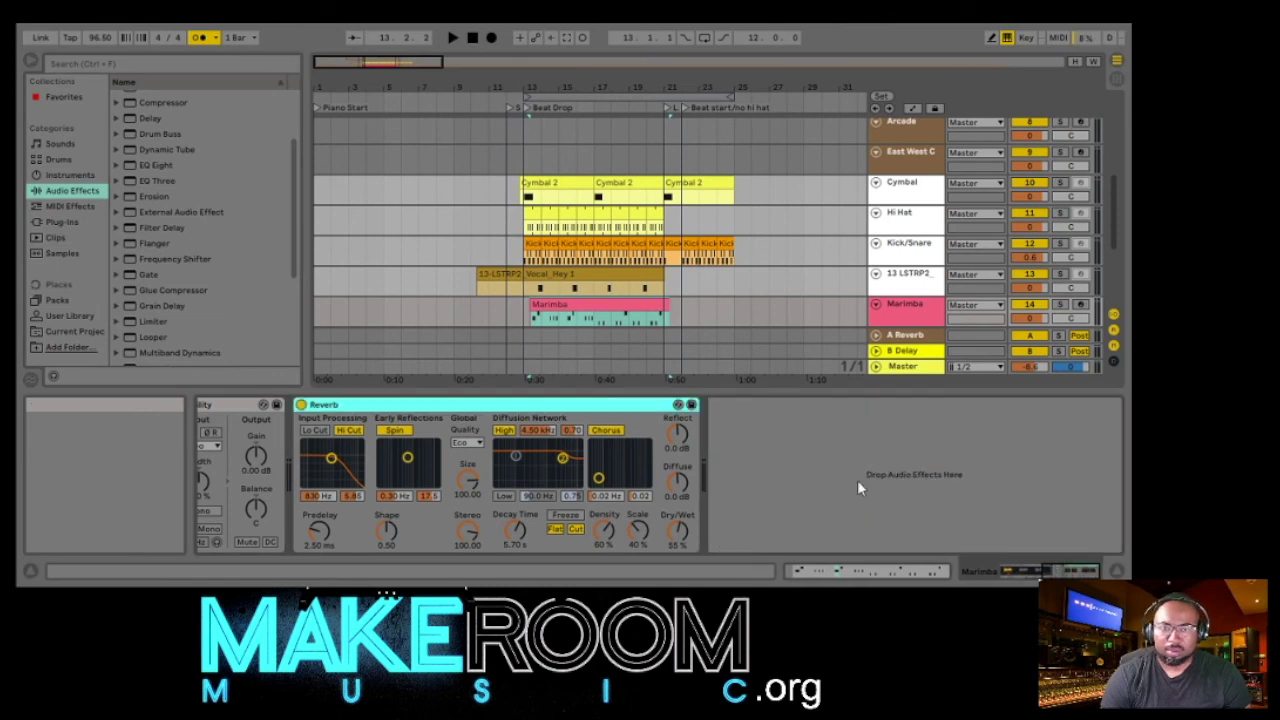
- Raise the Dry/Wet mix of the original Reverb on track 14, collapse the device view and freeze the track
left_click(912, 316)
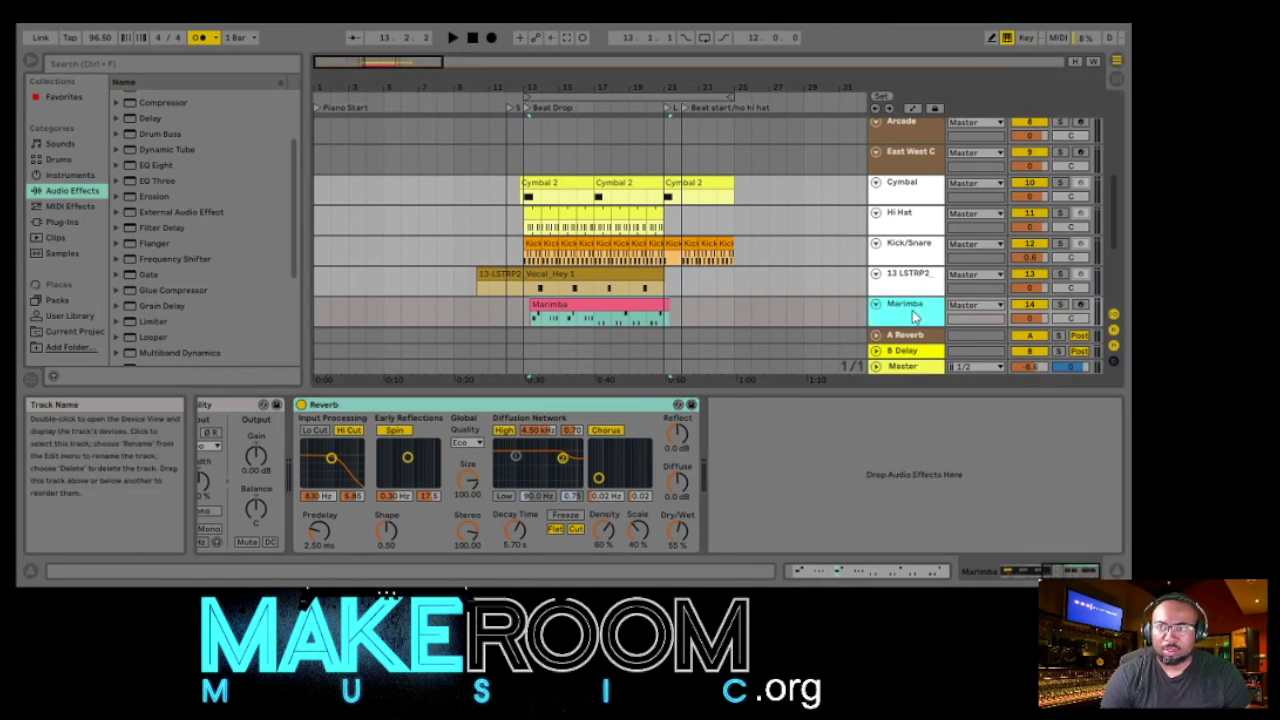
left_click(680, 532)
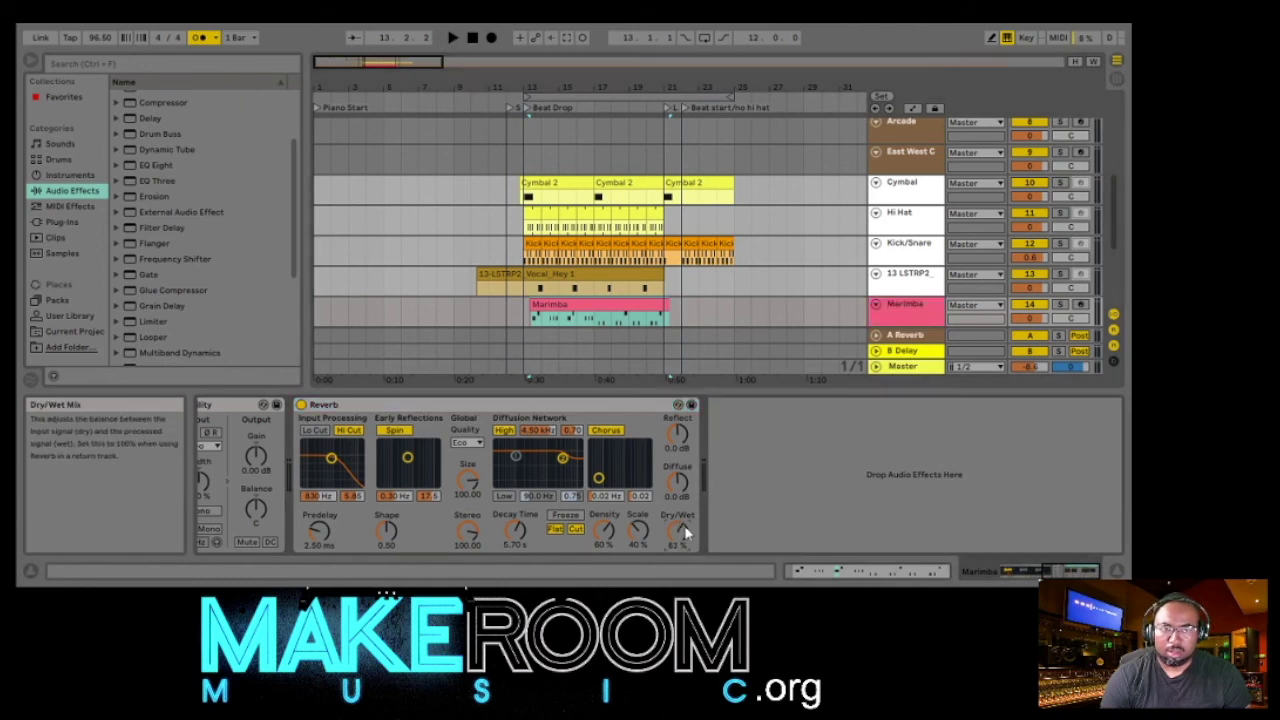
left_click_drag(754, 386, 773, 555)
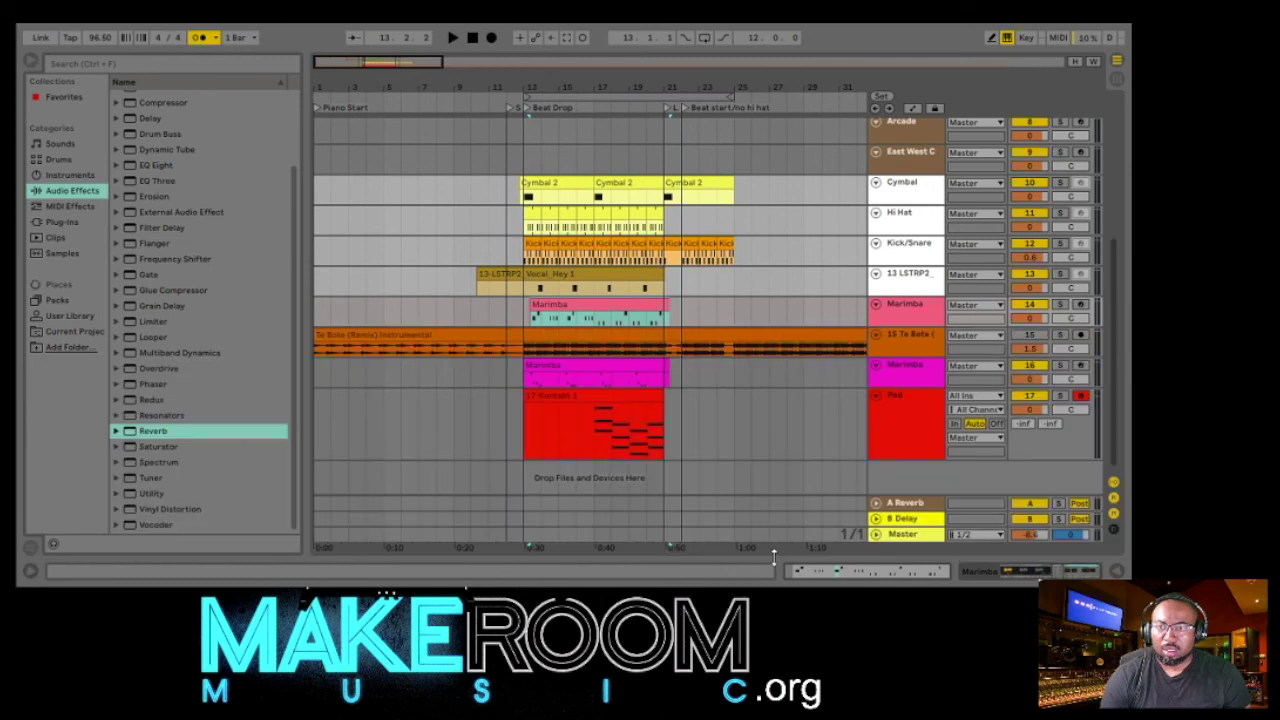
left_click(897, 320)
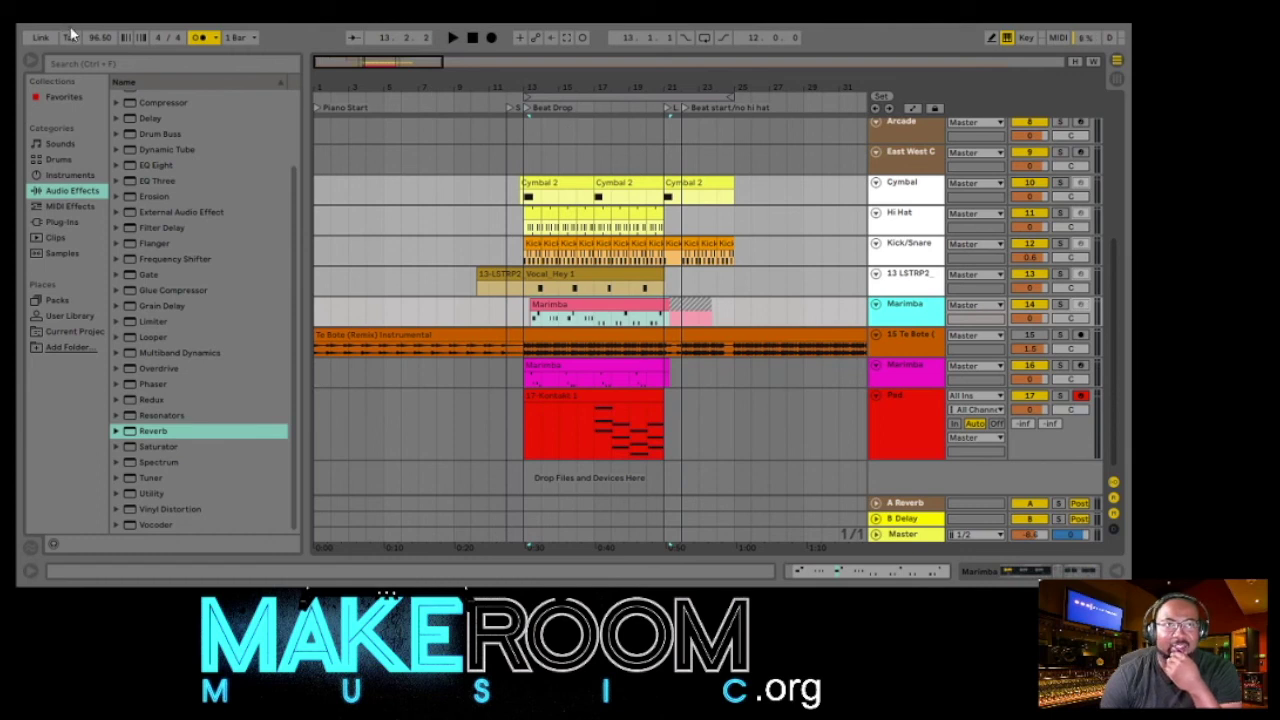
- Undo the freeze, the Reverb changes and the Marimba renaming on track 14, and hide the device view
key("ctrl+z")
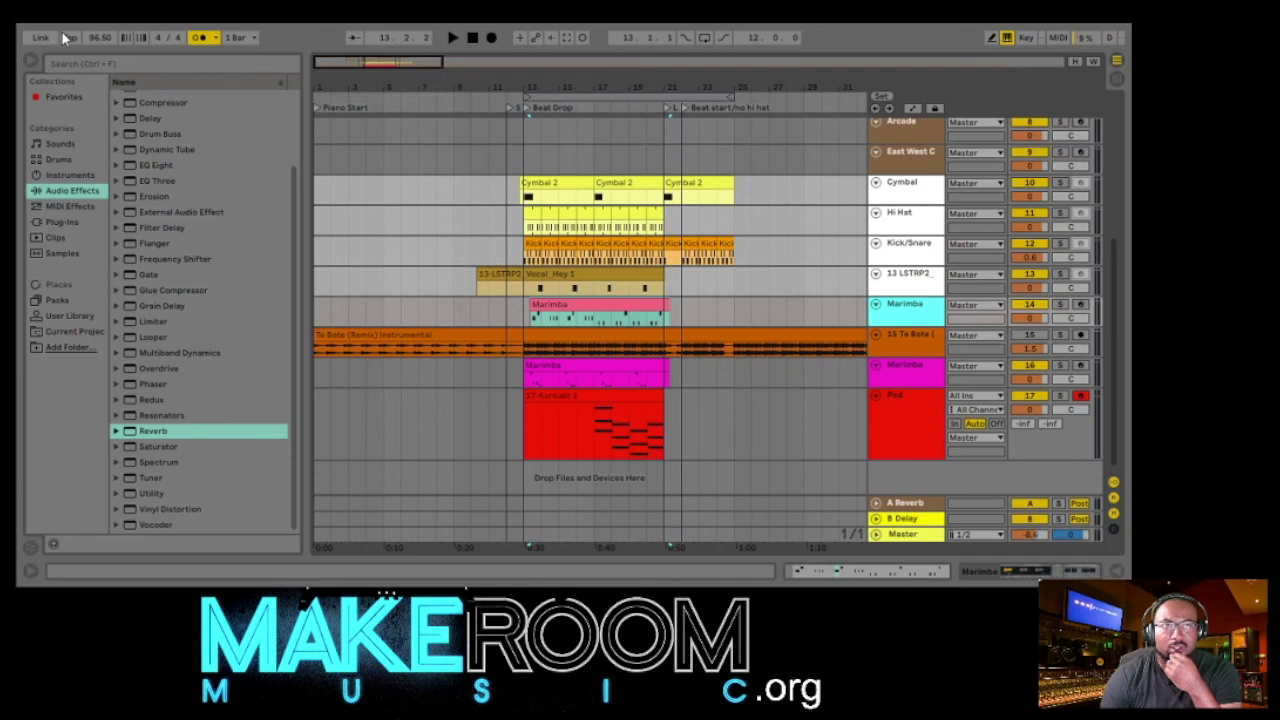
key("ctrl+alt+l")
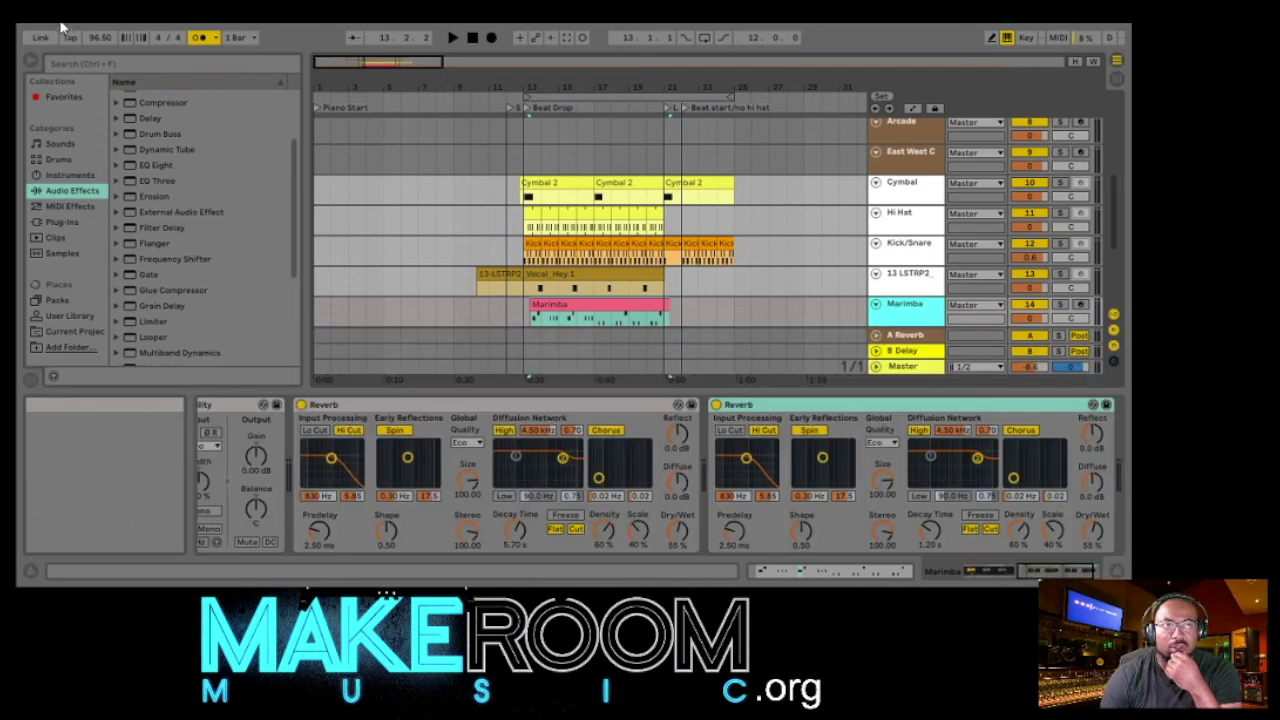
key("Delete")
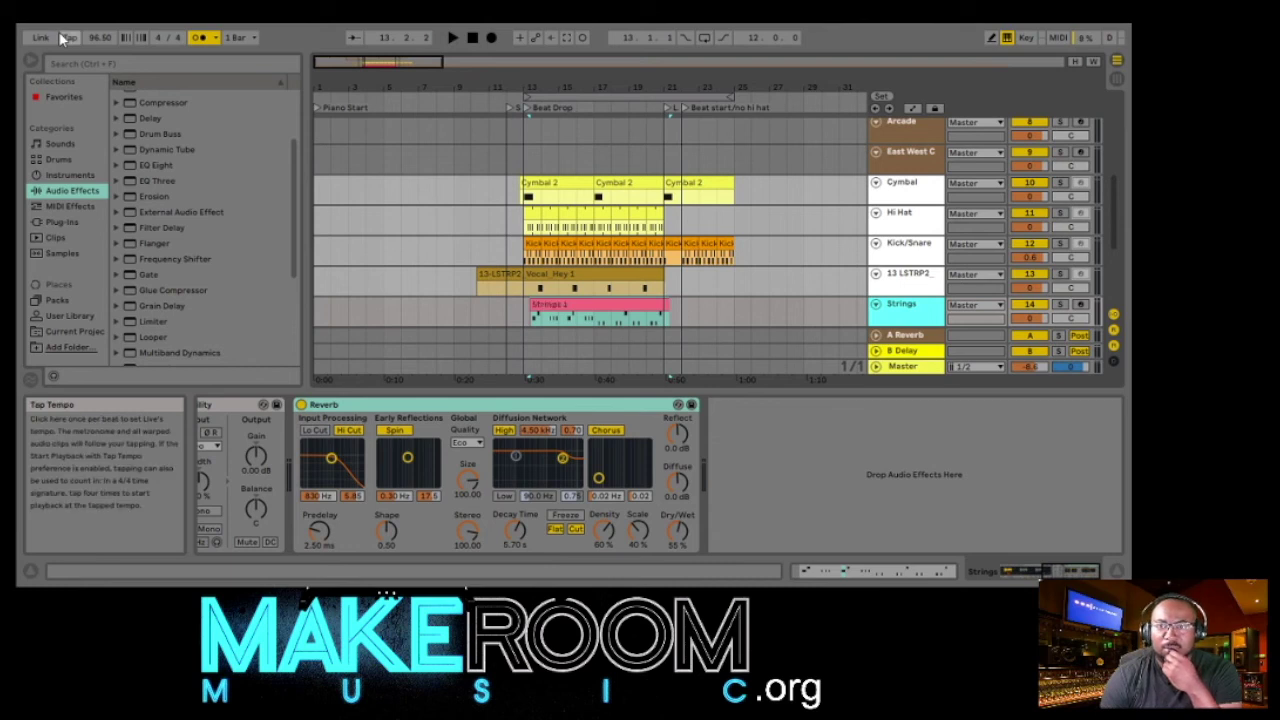
key("ctrl+alt+l")
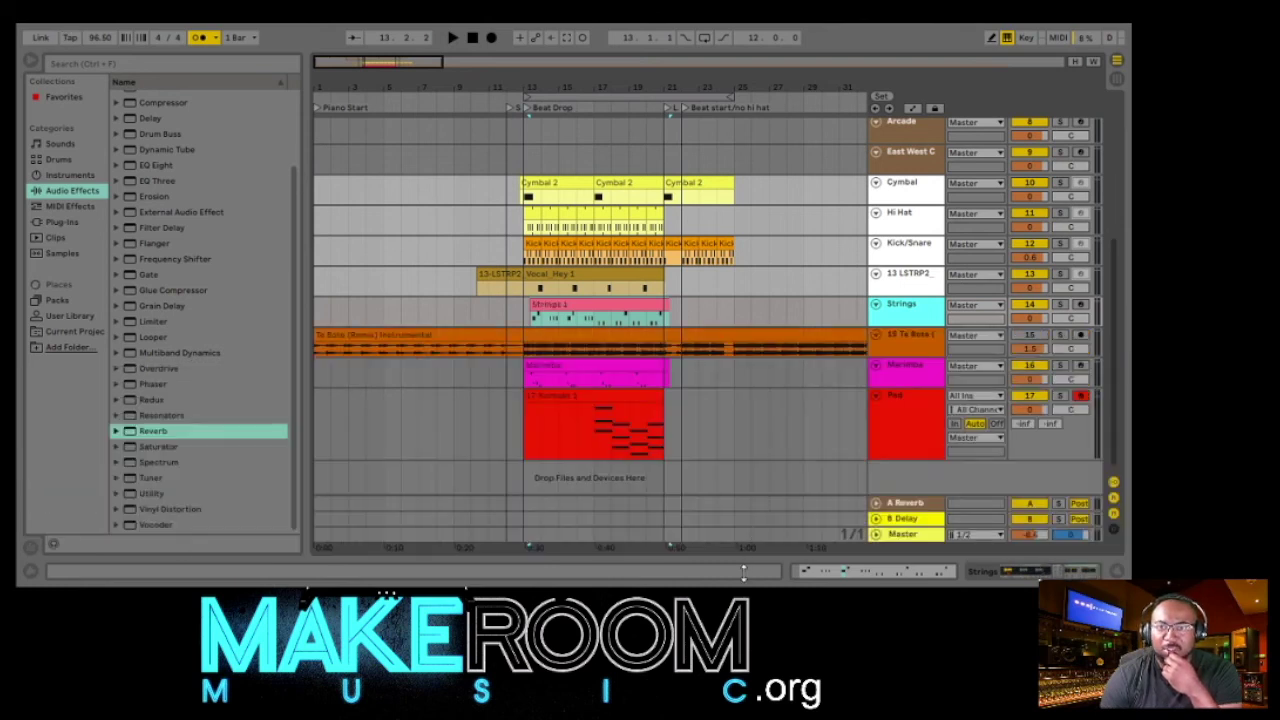
- Arm and solo the Strings track, listen to it around the beat drop, and turn the solo off
left_click(1080, 305)
left_click(1060, 305)
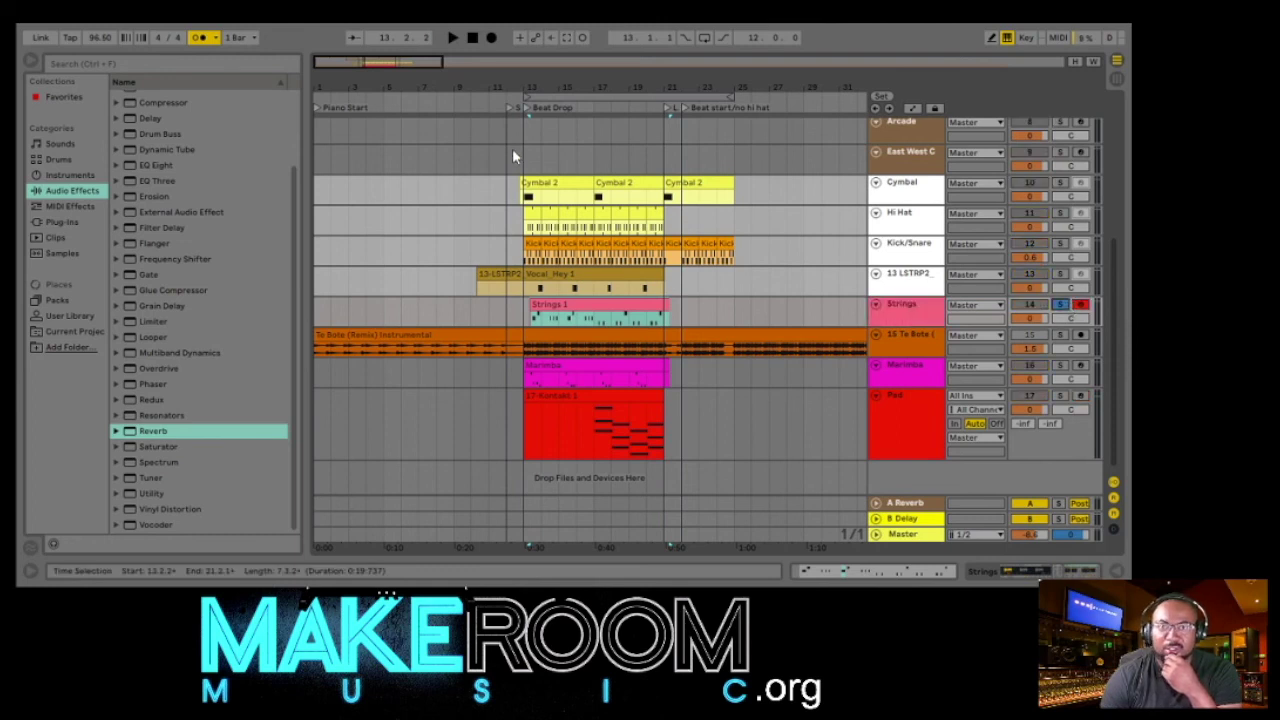
left_click(498, 97)
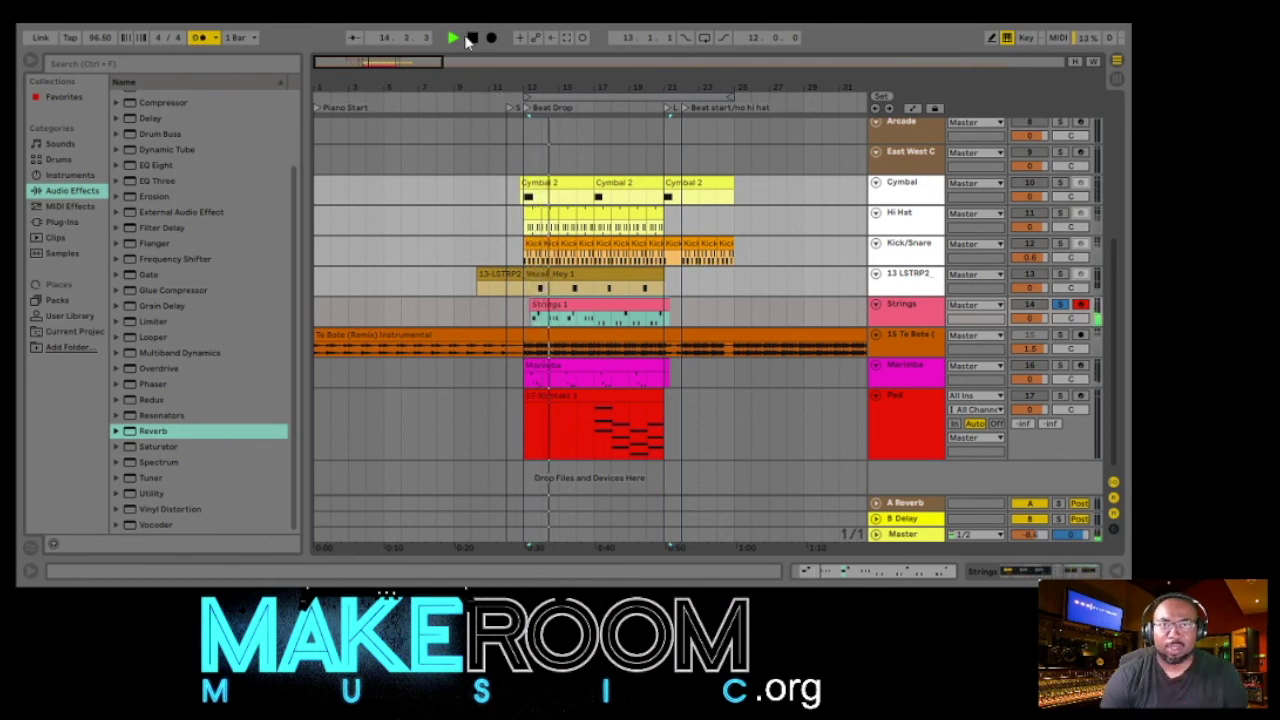
key("space")
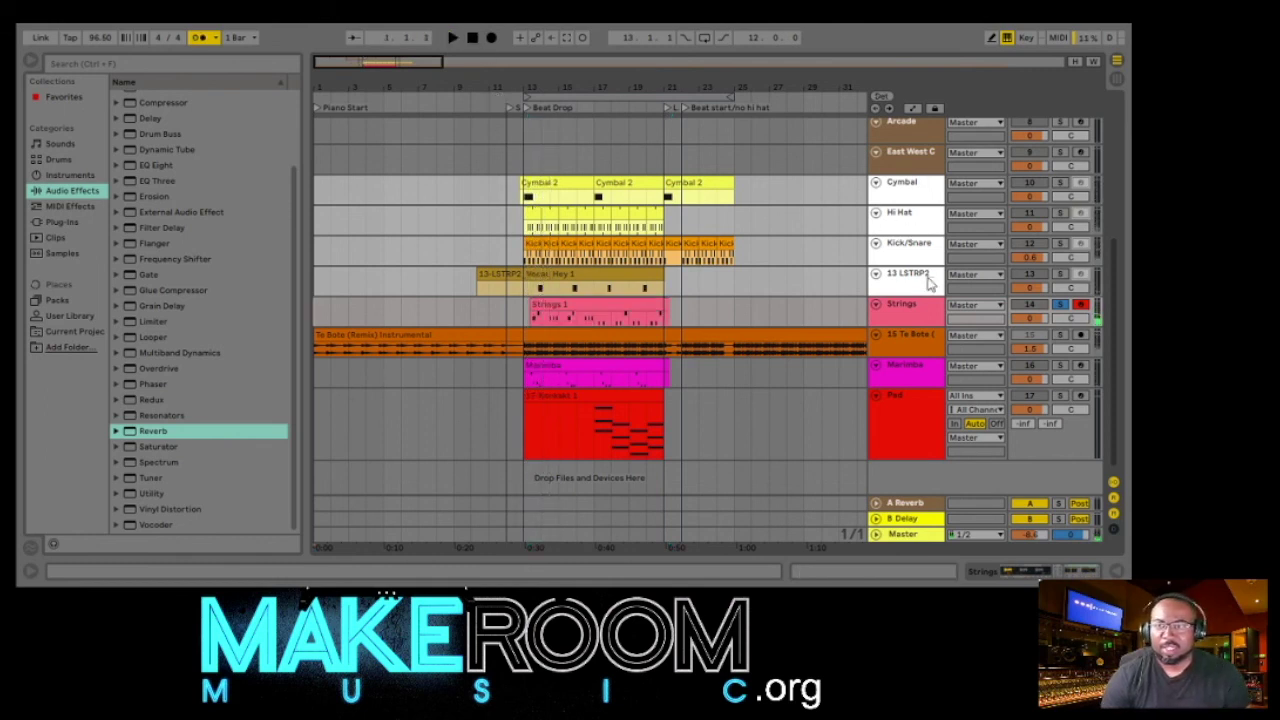
left_click(1059, 307)
- Rename the Strings track as Vocal and select its clip
left_click(908, 316)
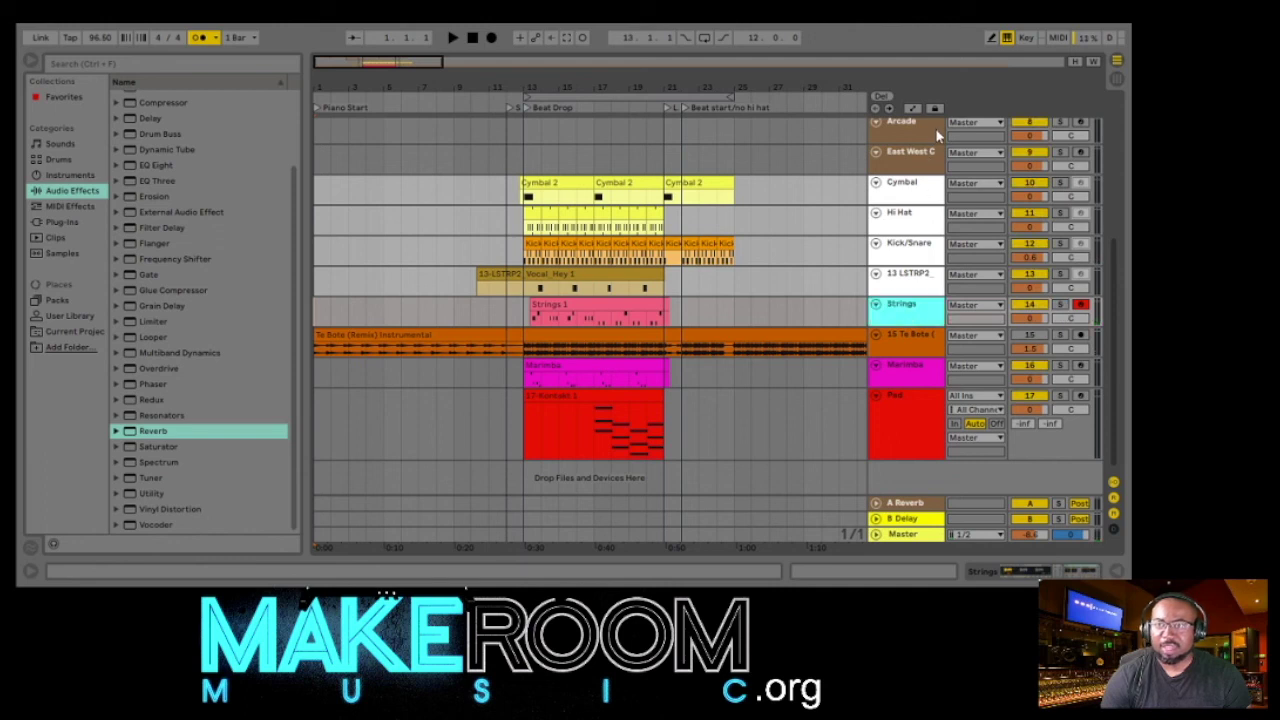
key("ctrl+r")
type("Vo")
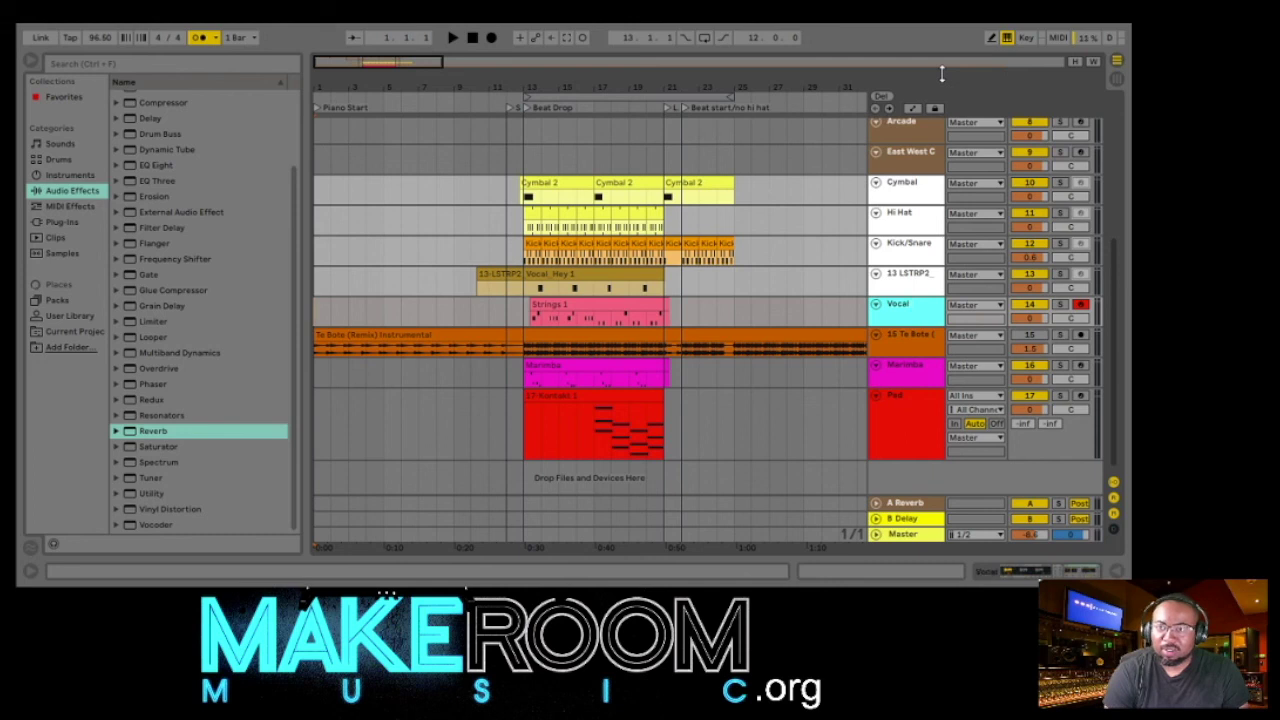
left_click(569, 306)
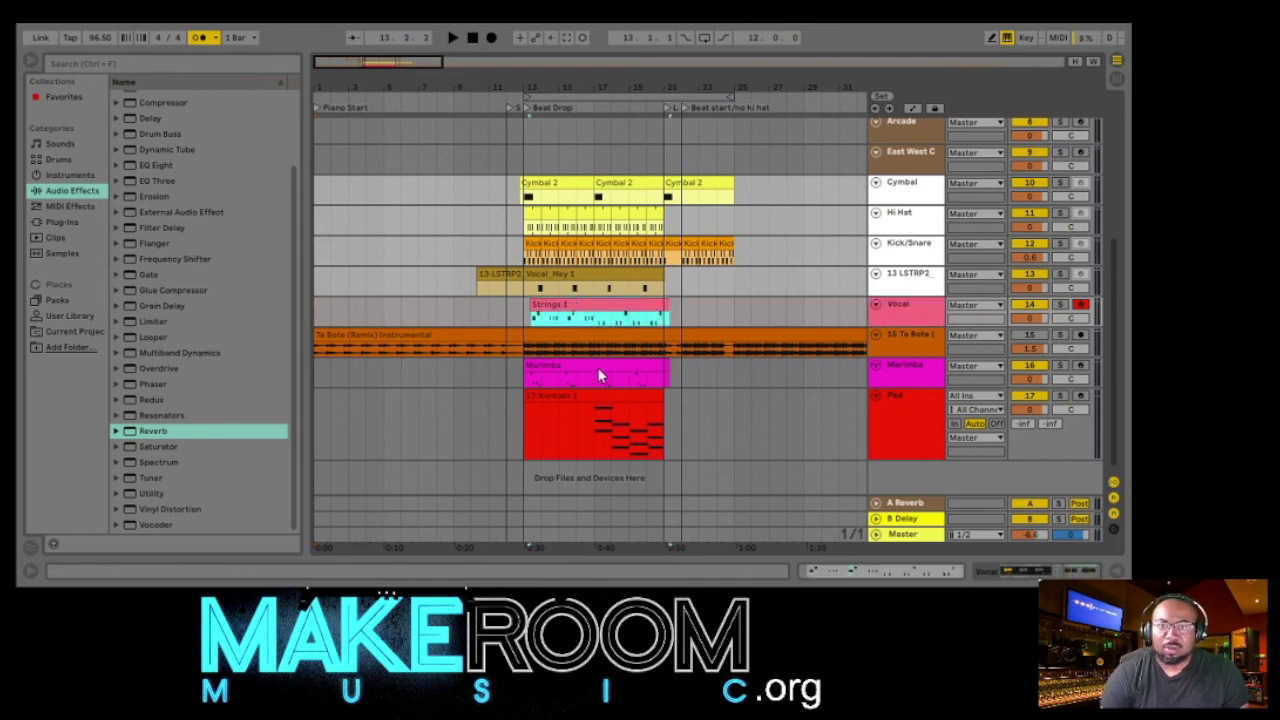
- Rename the Strings clip on track 14 as Vocal and rename track 13 as Vocal
type("Vocal")
key("Return")
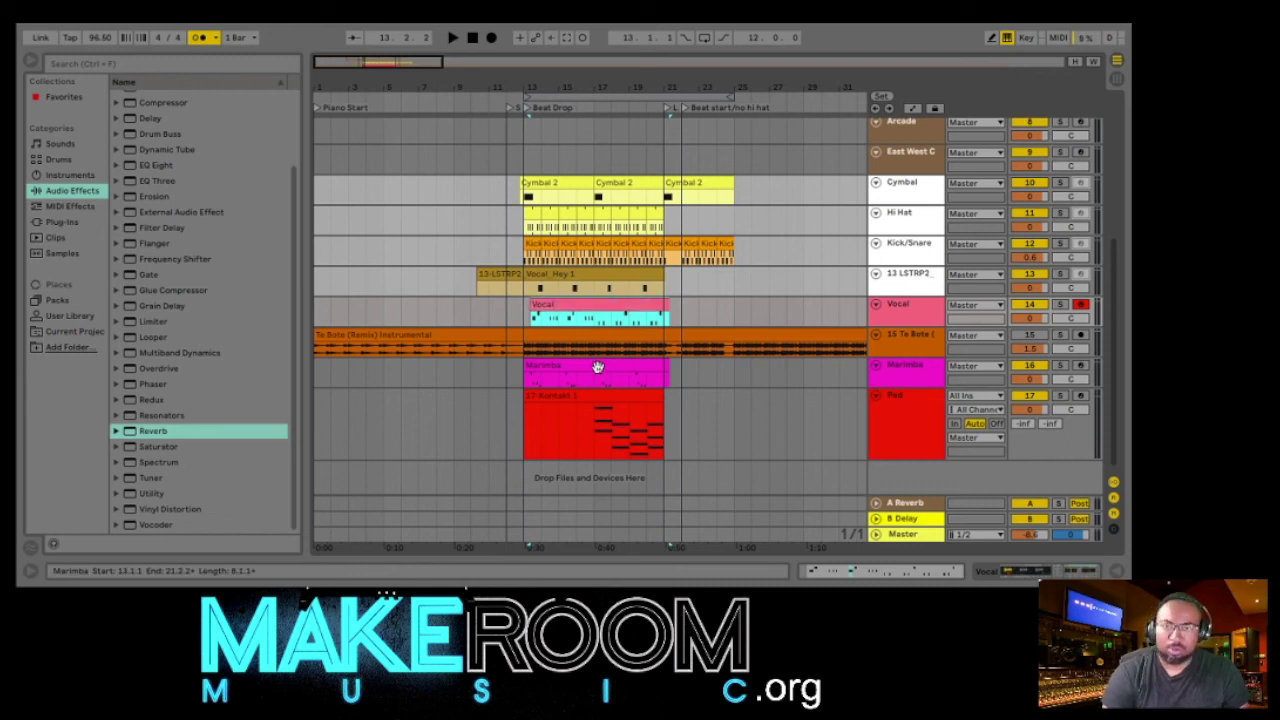
left_click(932, 290)
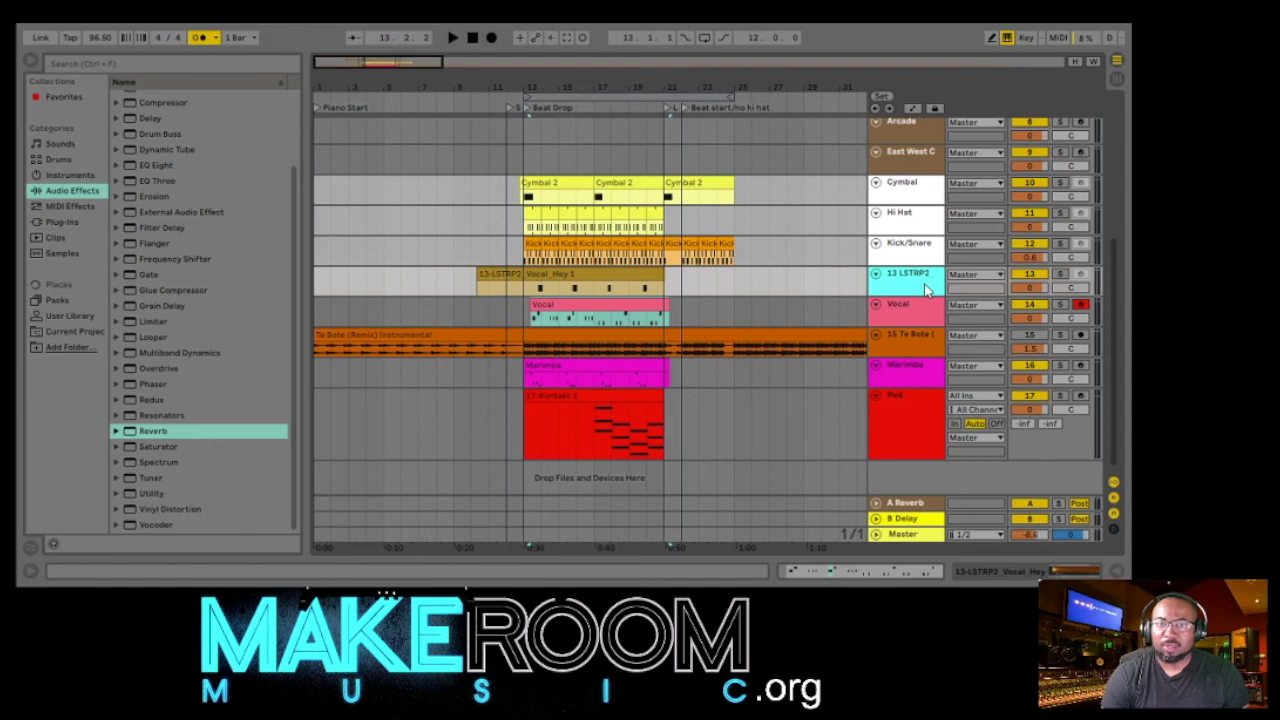
key("ctrl+r")
type("Vo")
key("Return")
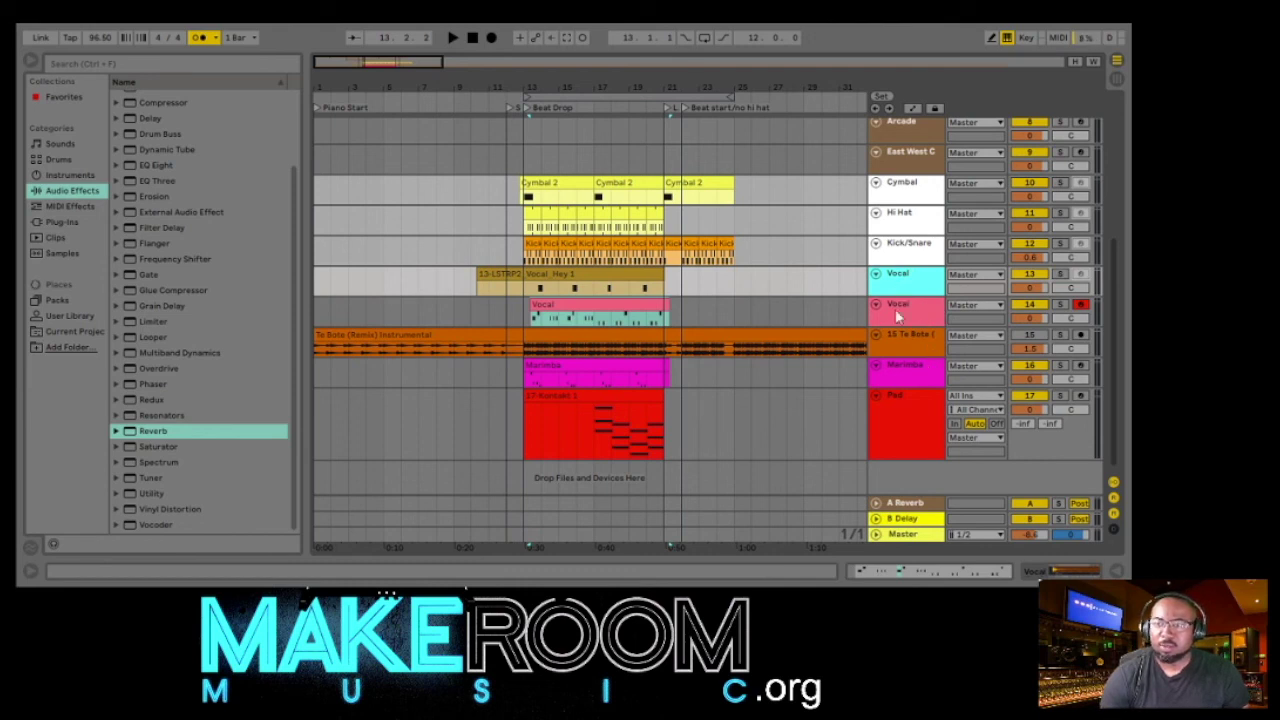
- Freeze the Vocal track 14
left_click(896, 320)
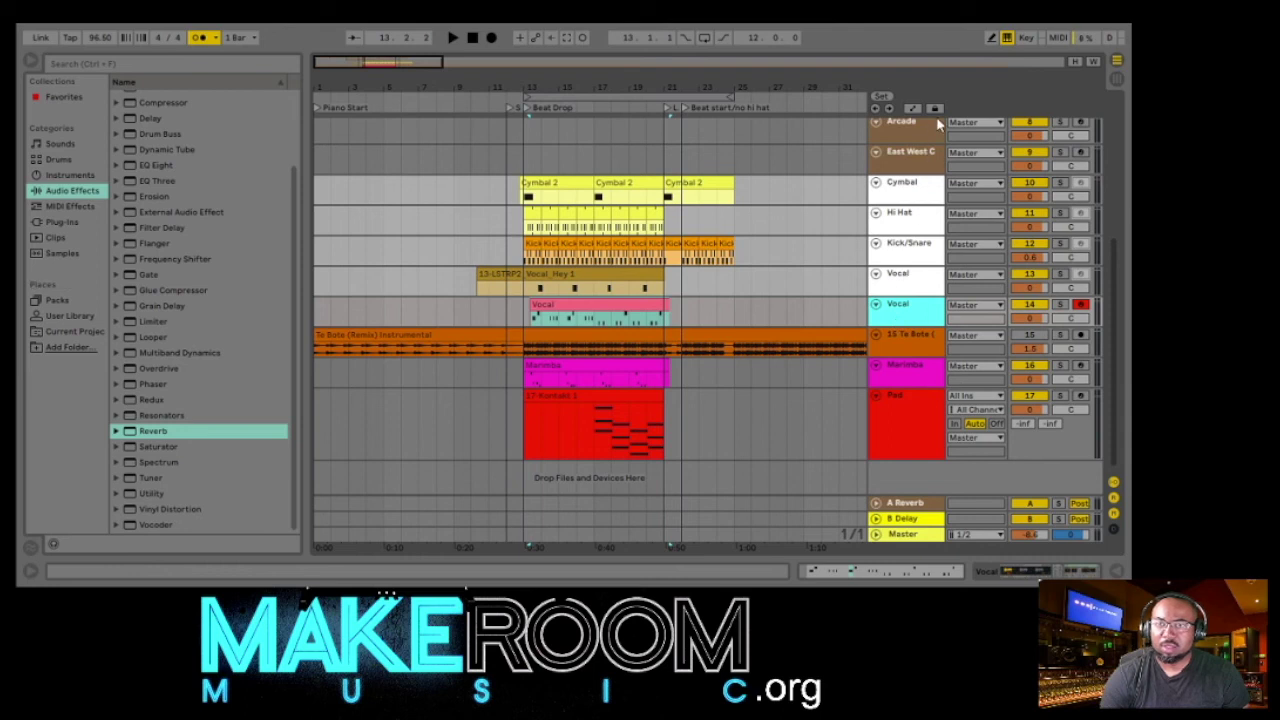
left_click_drag(668, 312, 712, 312)
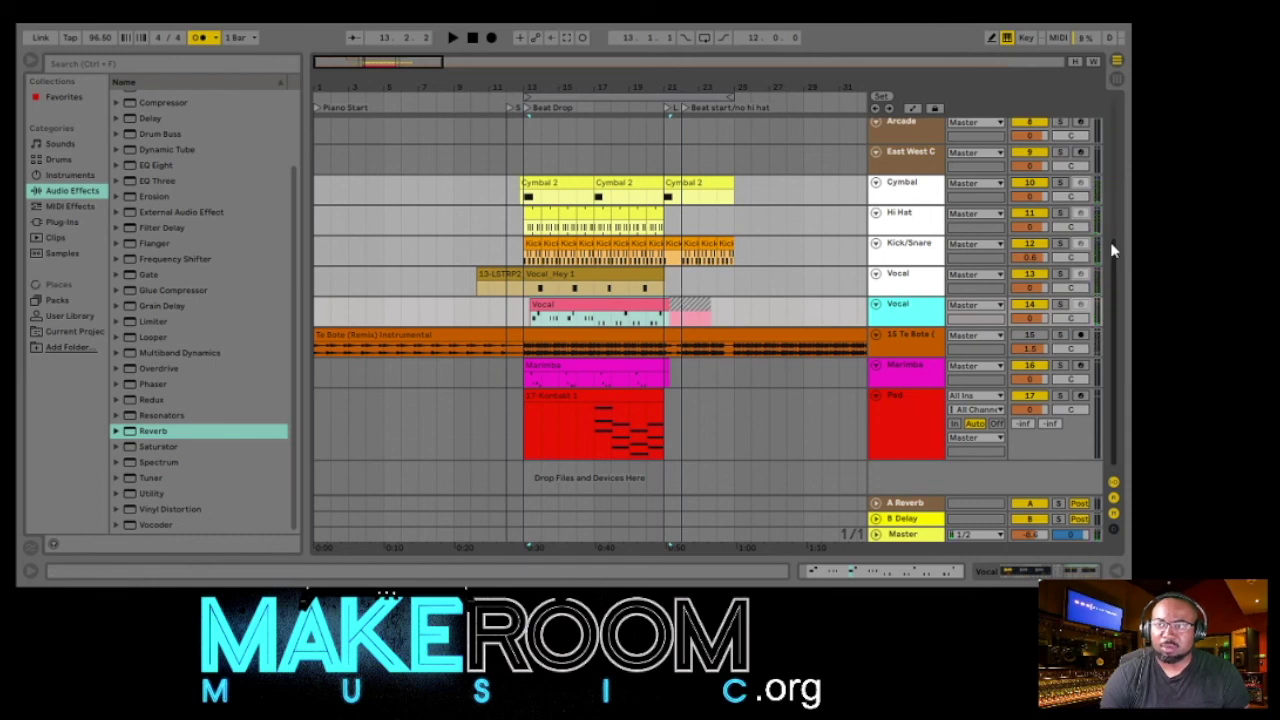
scroll(1110, 251, "down", 1)
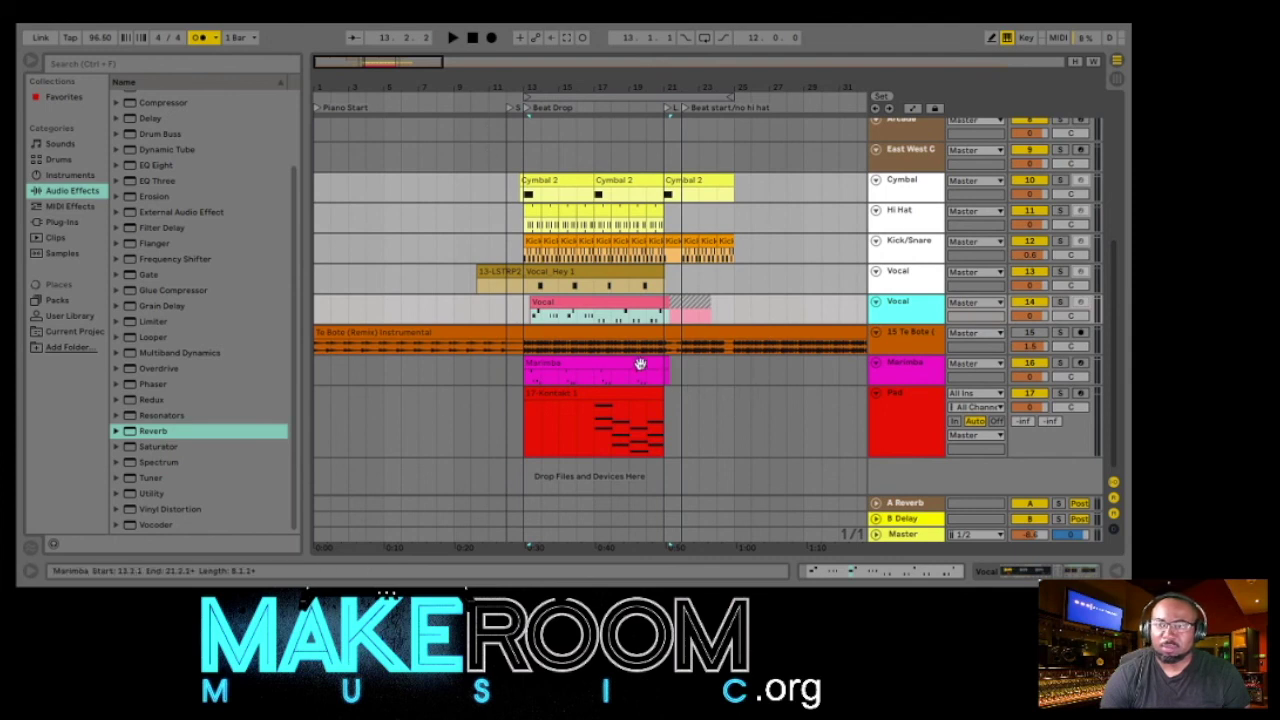
- Show the Marimba track's devices and add a Reverb effect to the end of its chain
left_click(896, 374)
double_click(896, 374)
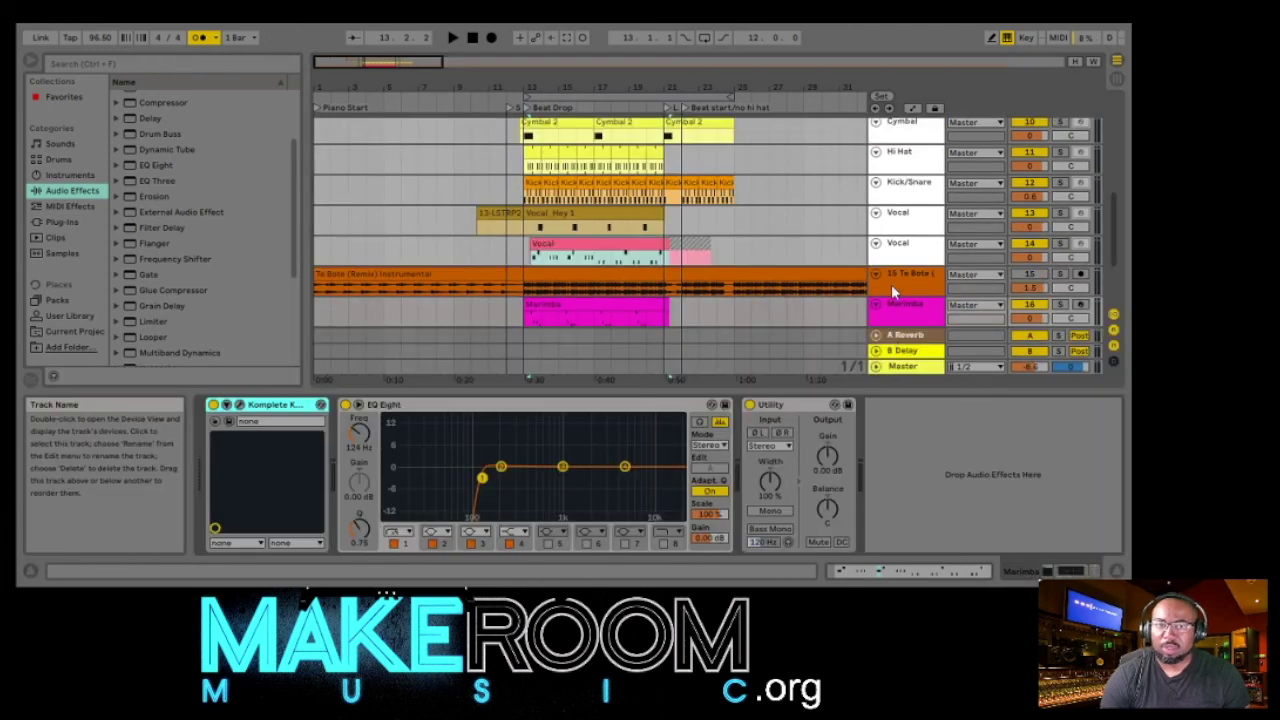
left_click(876, 305)
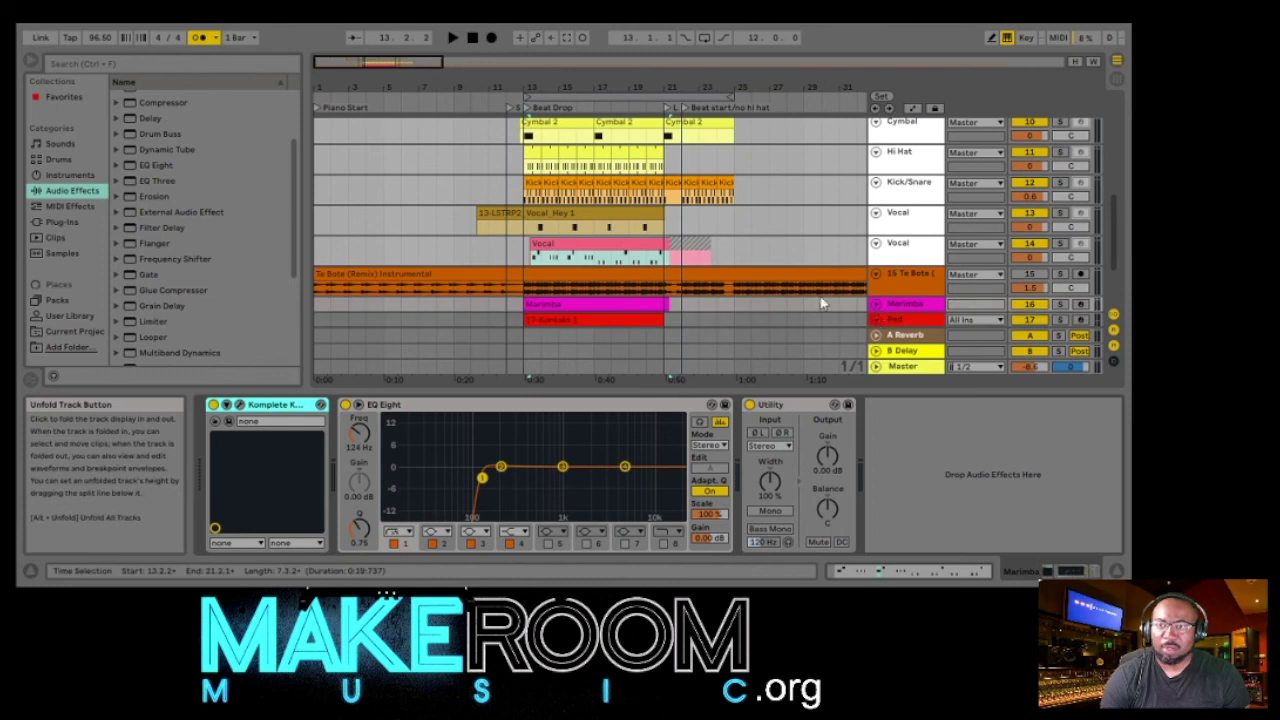
left_click(894, 305)
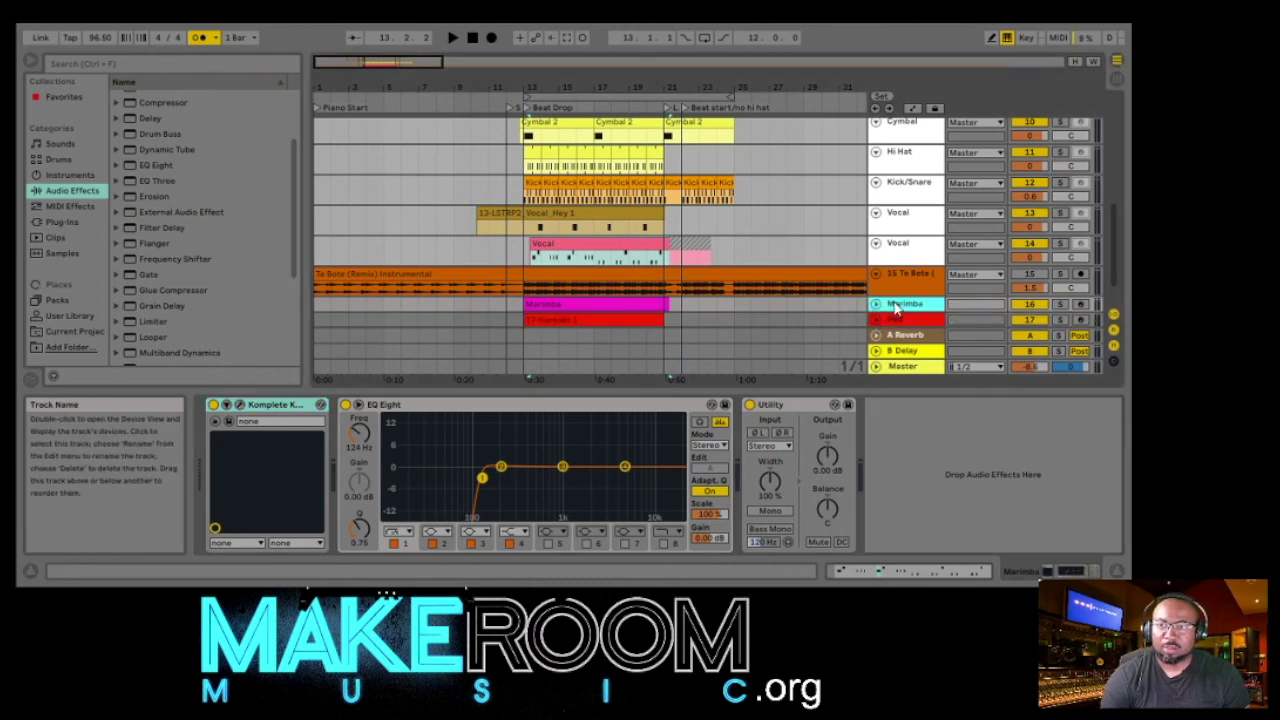
left_click(876, 305)
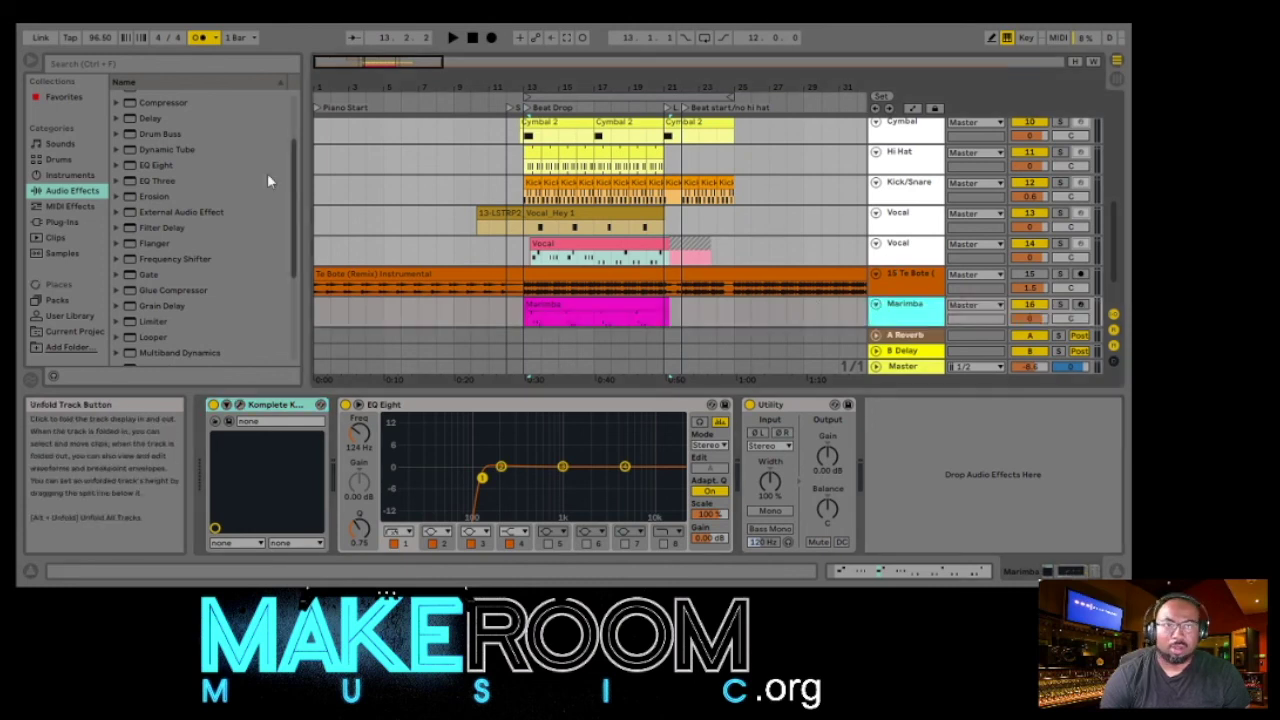
scroll(165, 300, "down", 4)
left_click(158, 317)
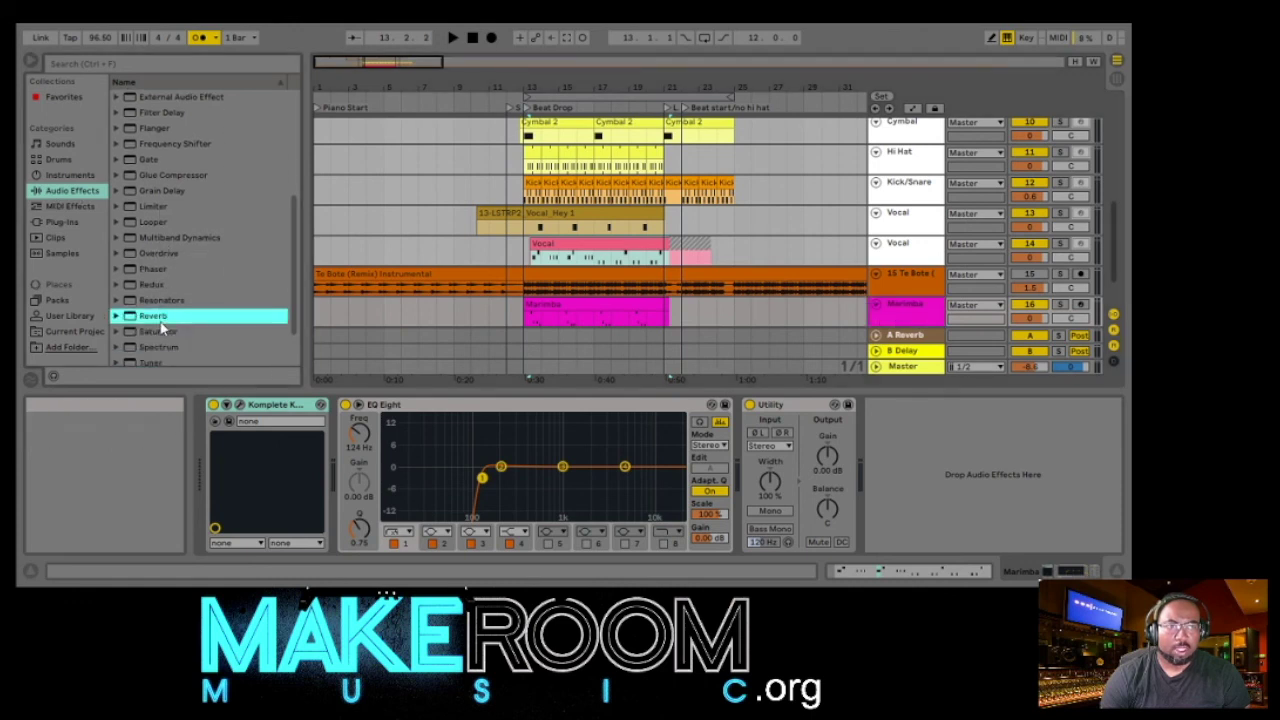
left_click_drag(162, 322, 906, 294)
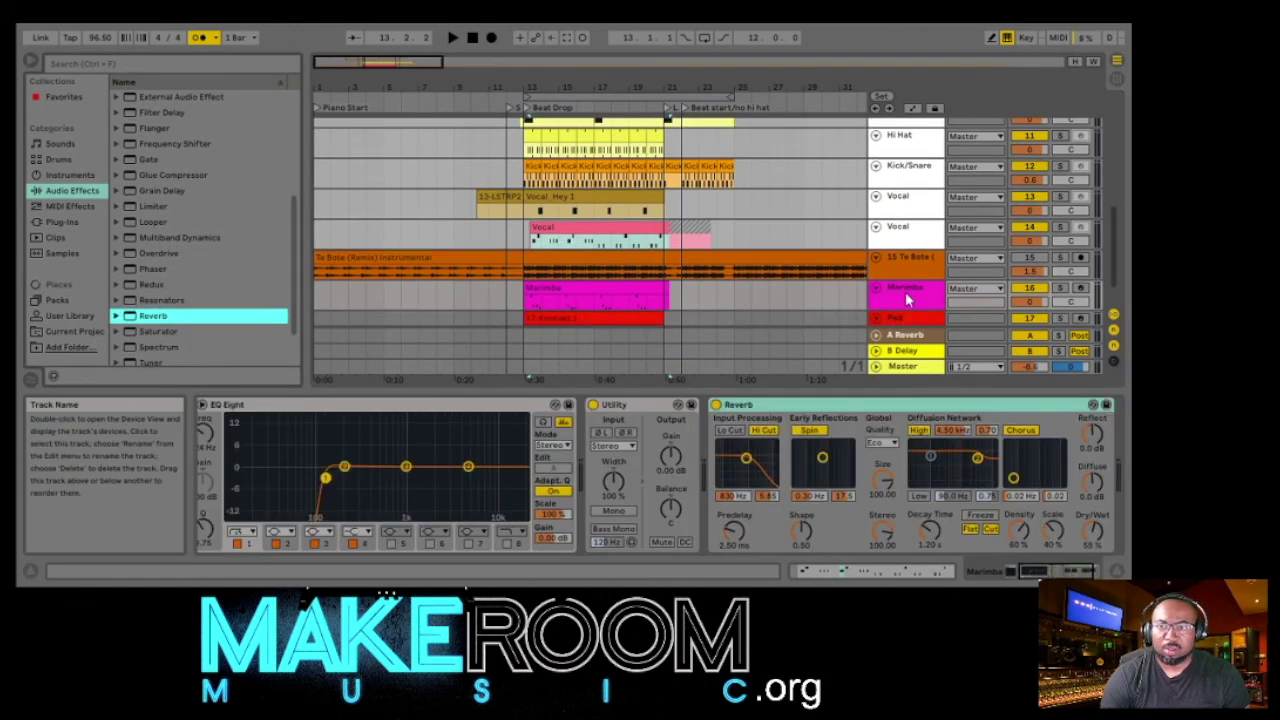
- Solo the Marimba track, play it from just before the beat drop and set its Reverb's Decay Time to 5.96 s
left_click(1060, 288)
left_click(505, 98)
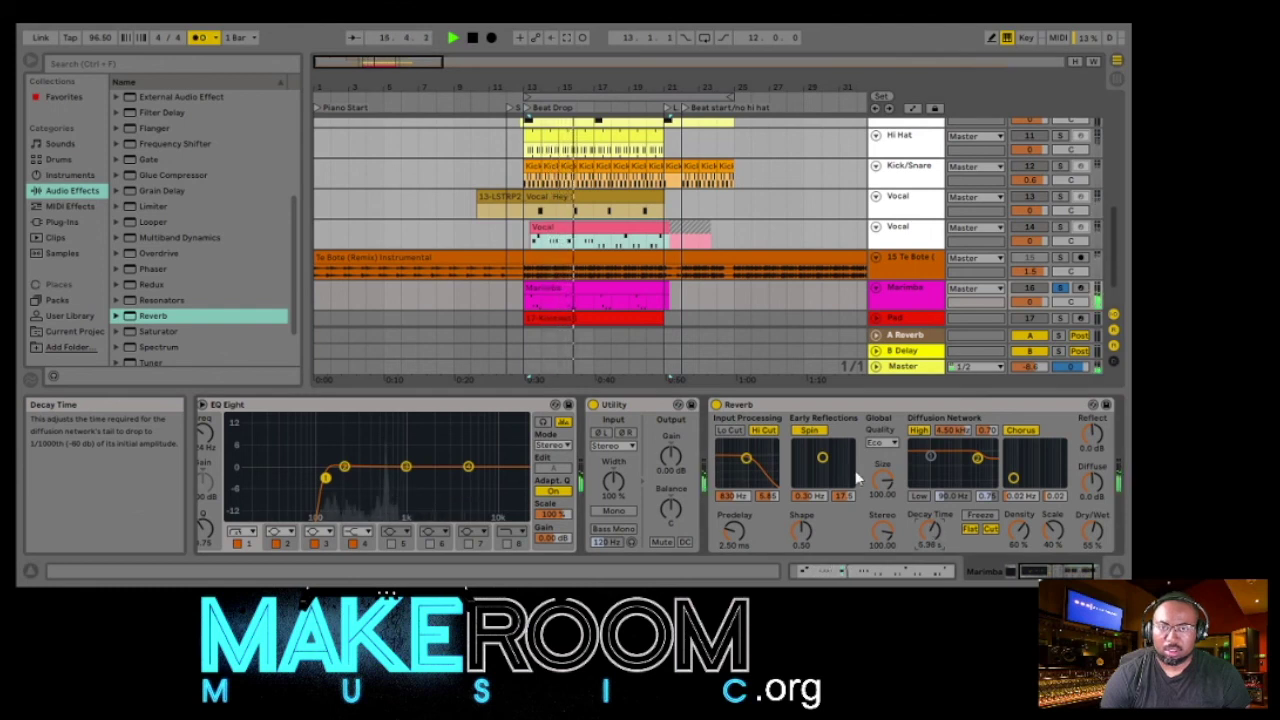
- Trim the end of the Marimba clip to bar 21, stop playback and collapse the device view
left_click(662, 288)
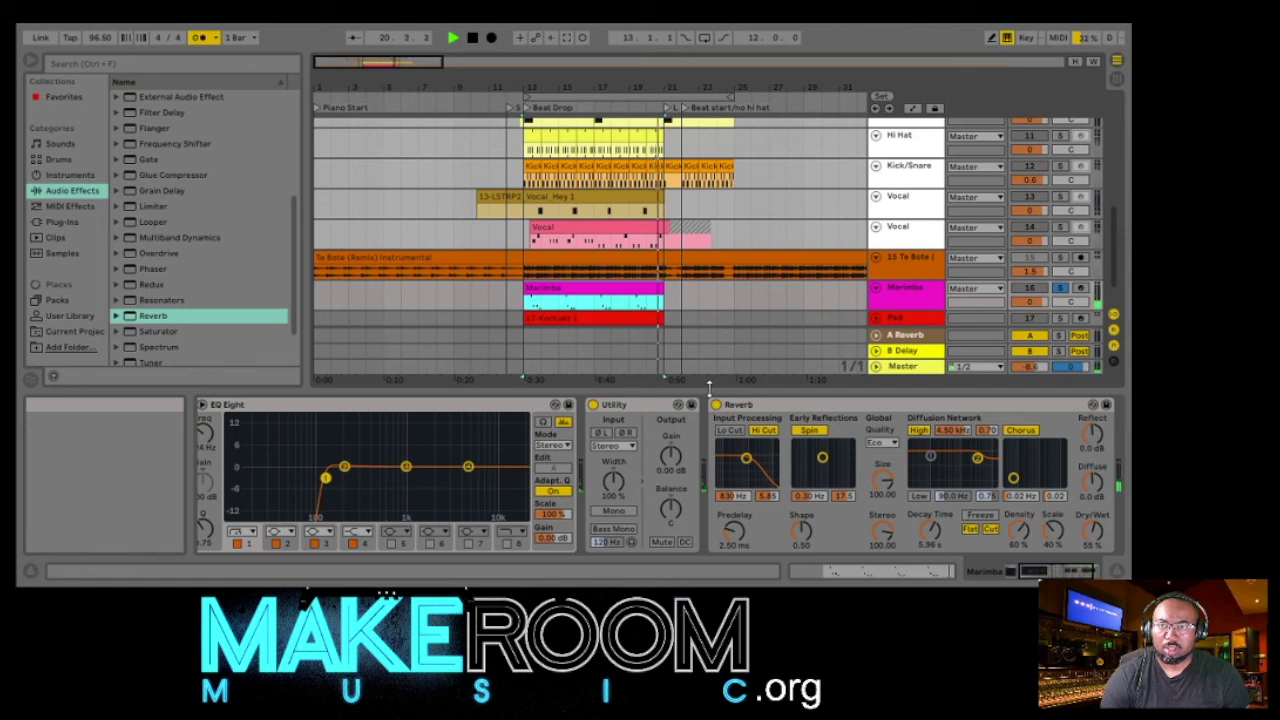
left_click(472, 37)
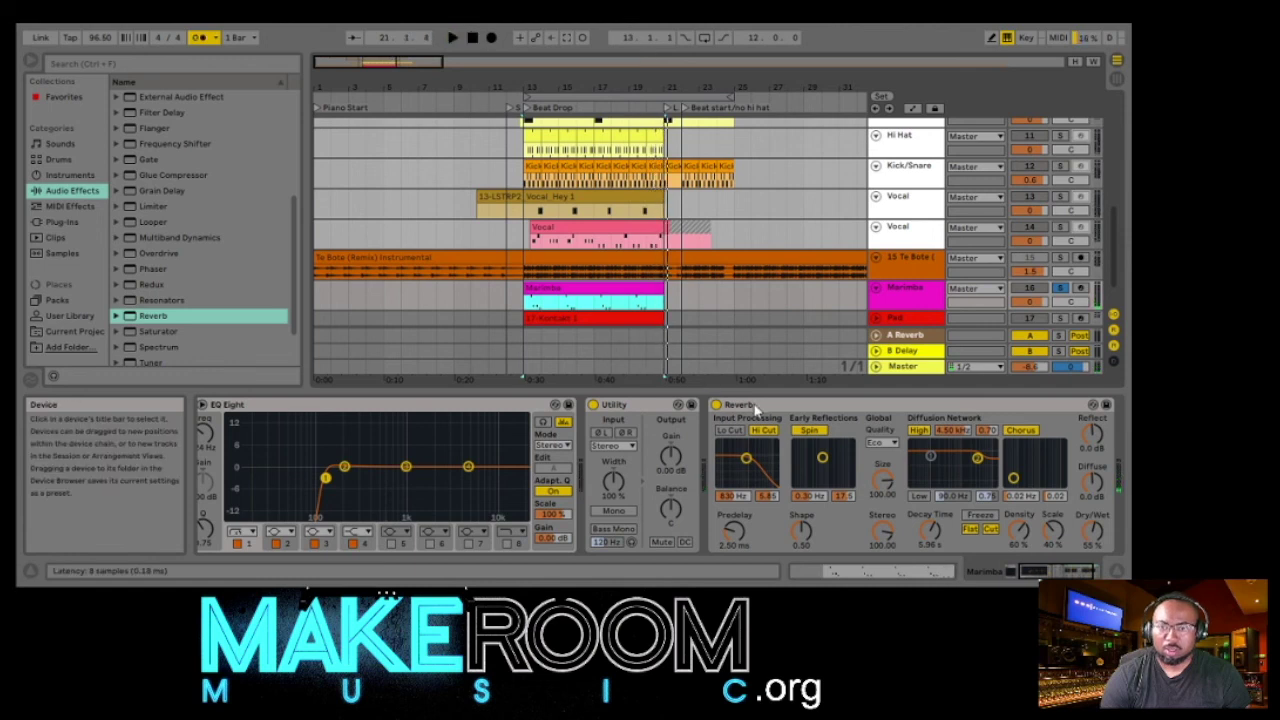
key("ctrl+alt+l")
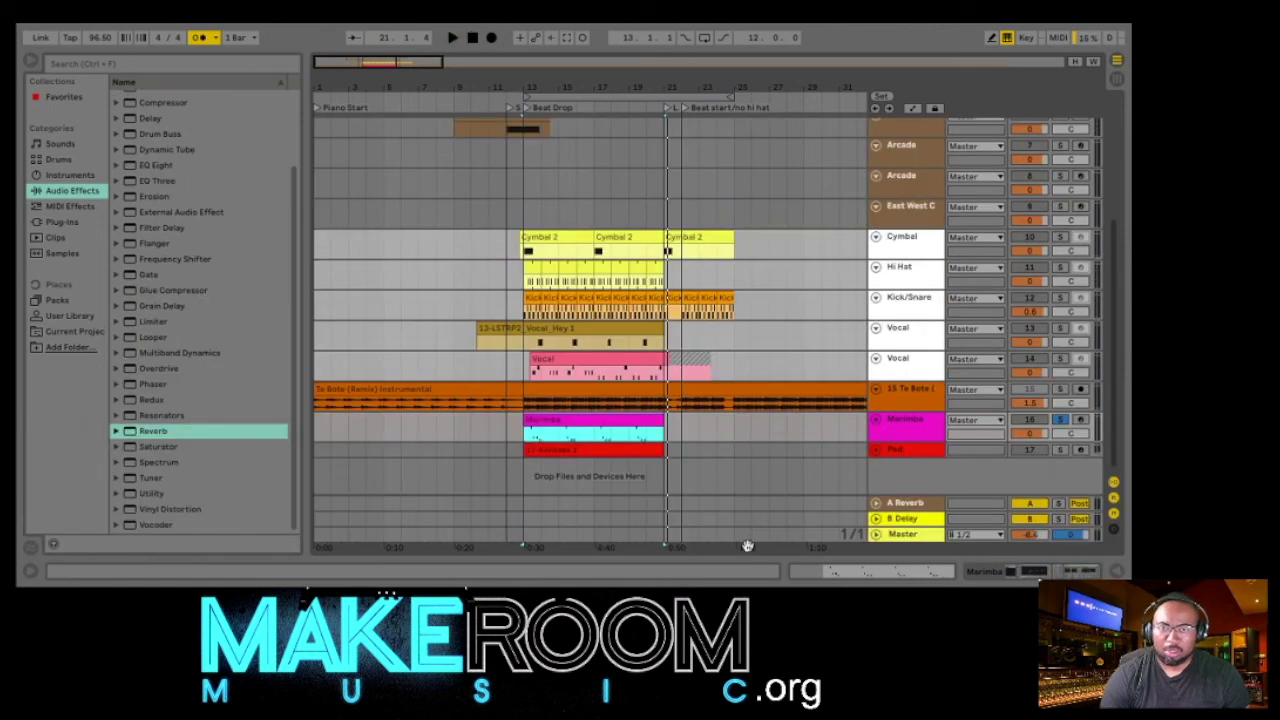
- Check the Marimba clip's notes, freeze the Marimba track and collapse the clip view
double_click(611, 423)
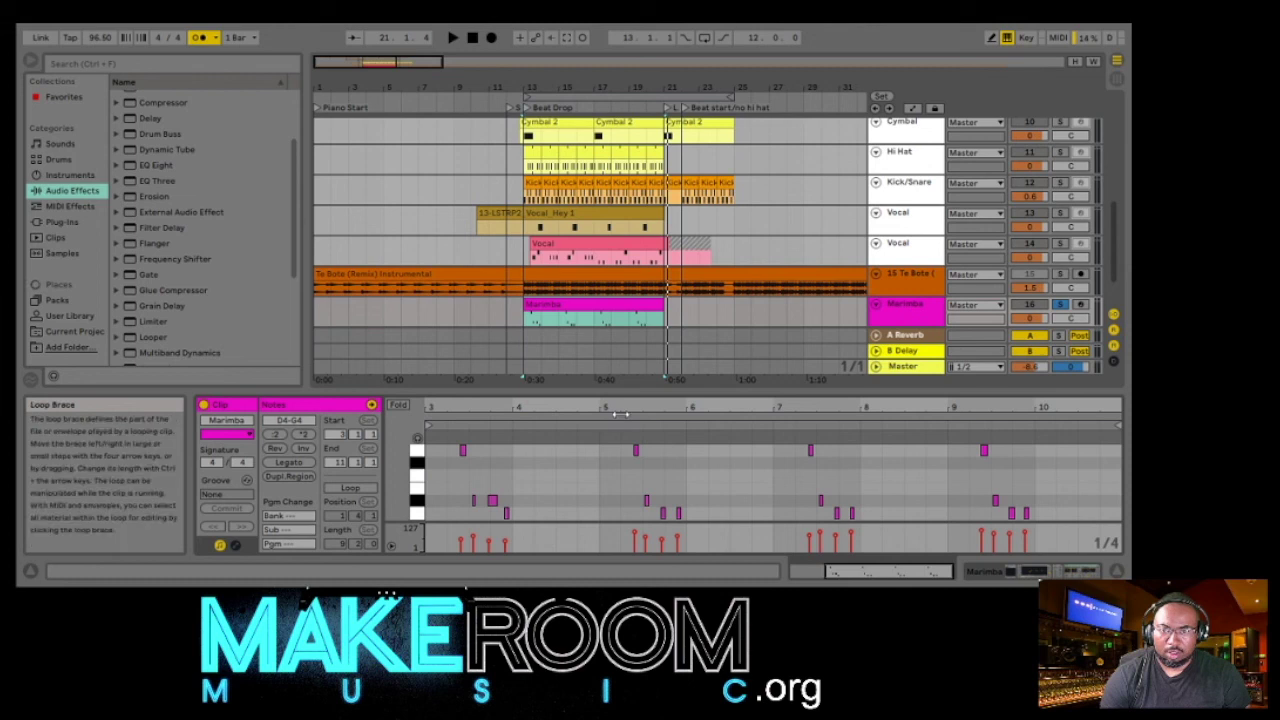
left_click(551, 305)
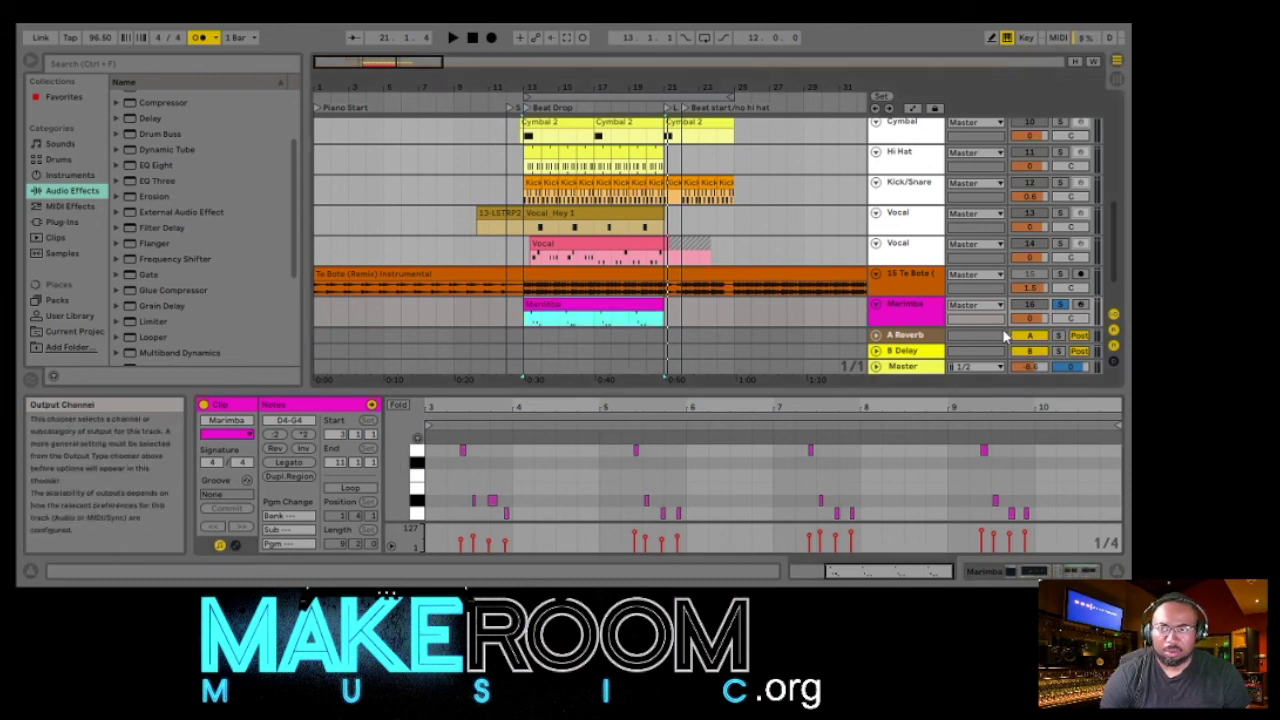
left_click(900, 308)
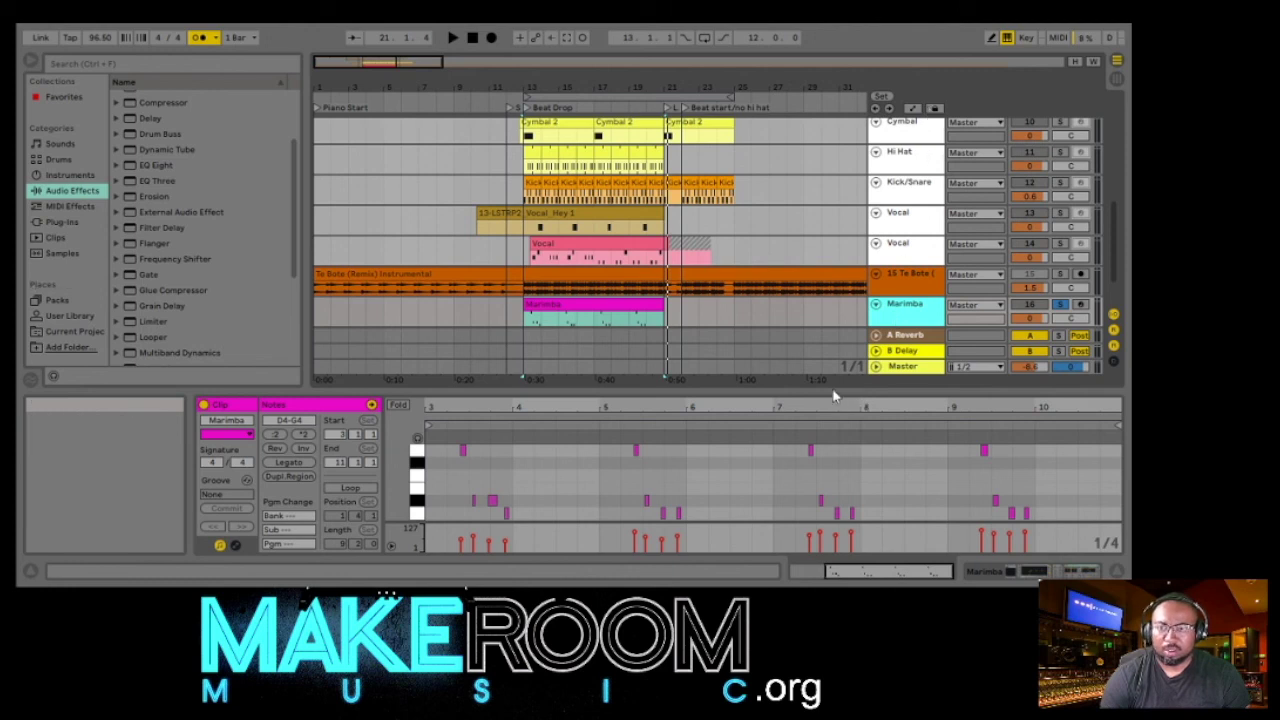
key("F9")
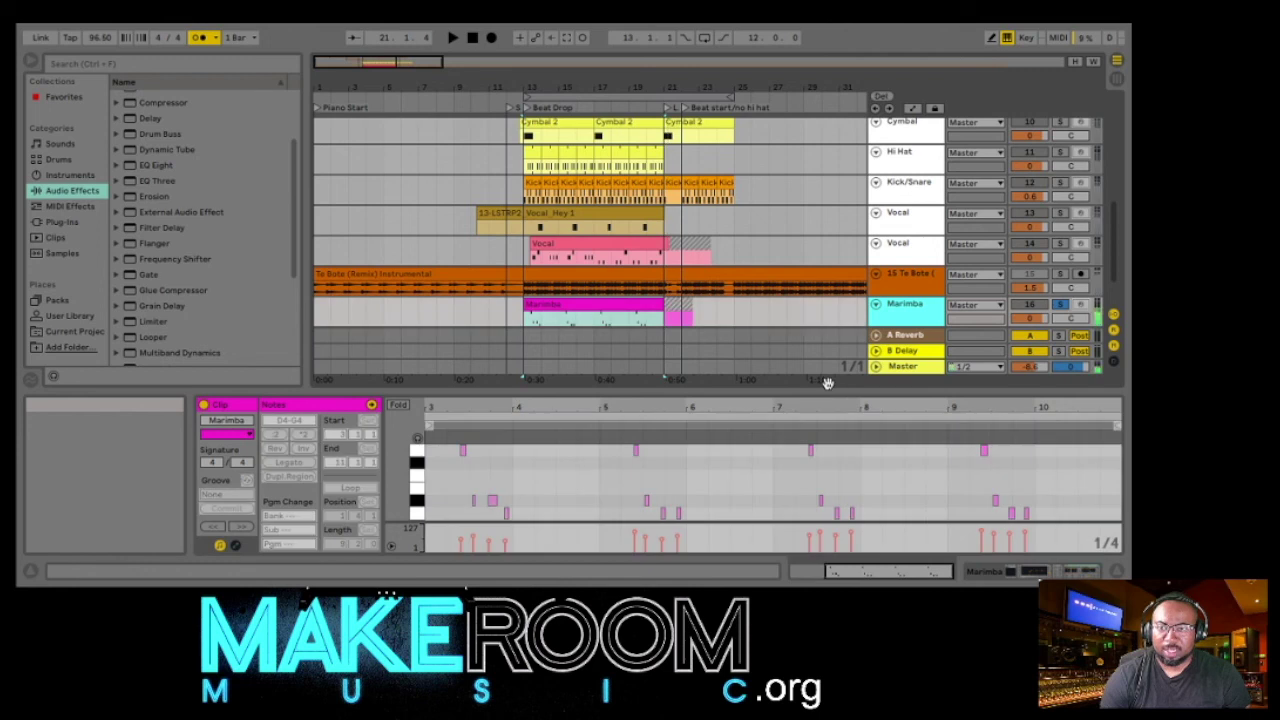
left_click_drag(824, 392, 816, 520)
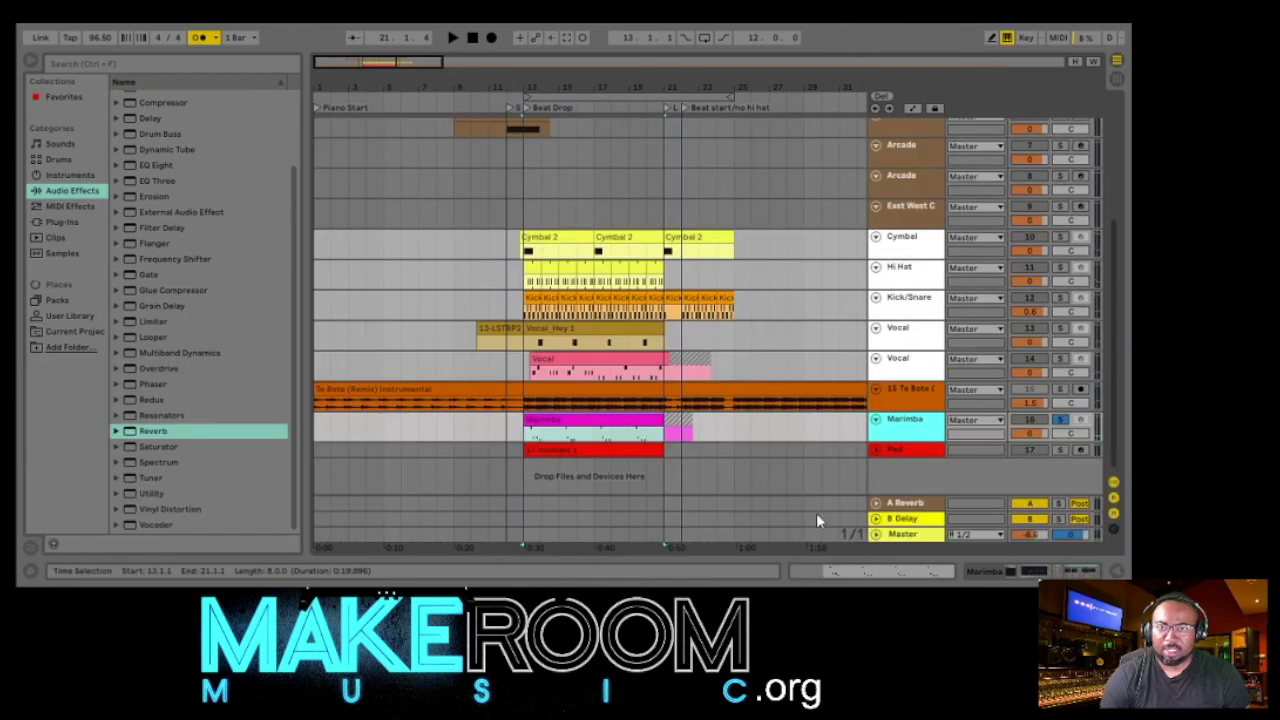
- Unfold the Pad track, turn off the Marimba solo and trim the start of the Pad clip to bar 17
left_click(875, 453)
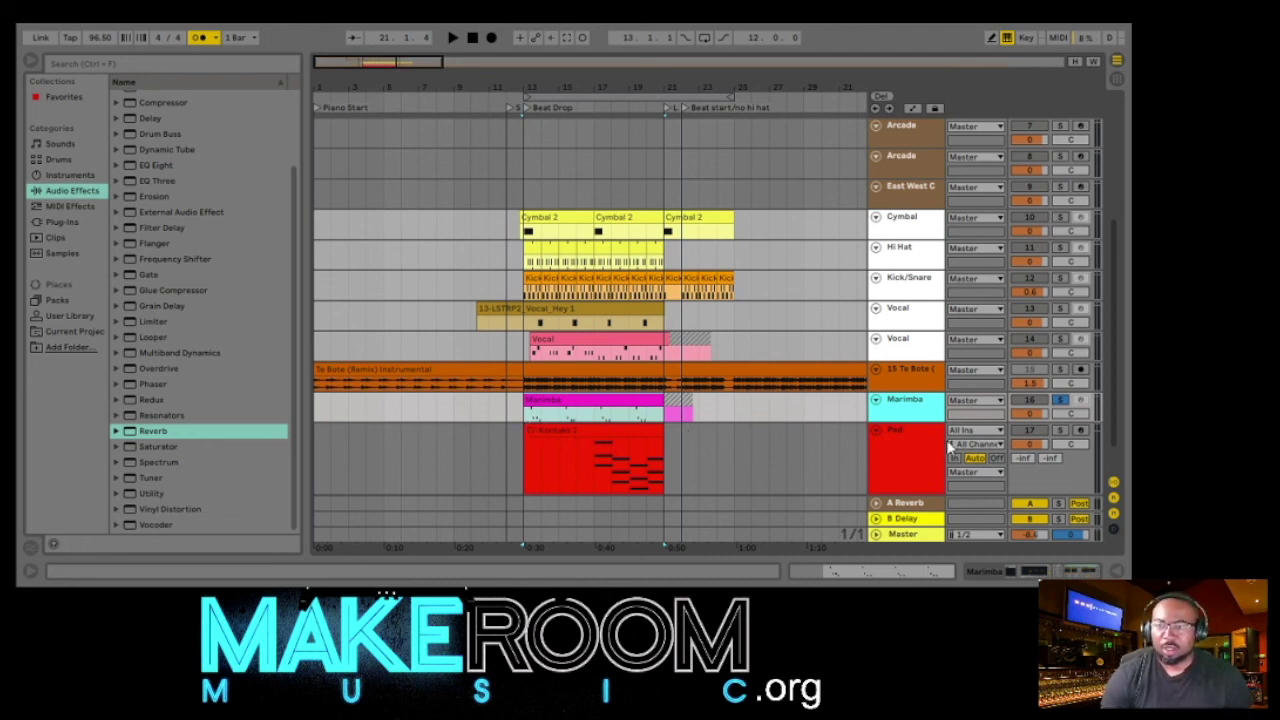
left_click(1062, 400)
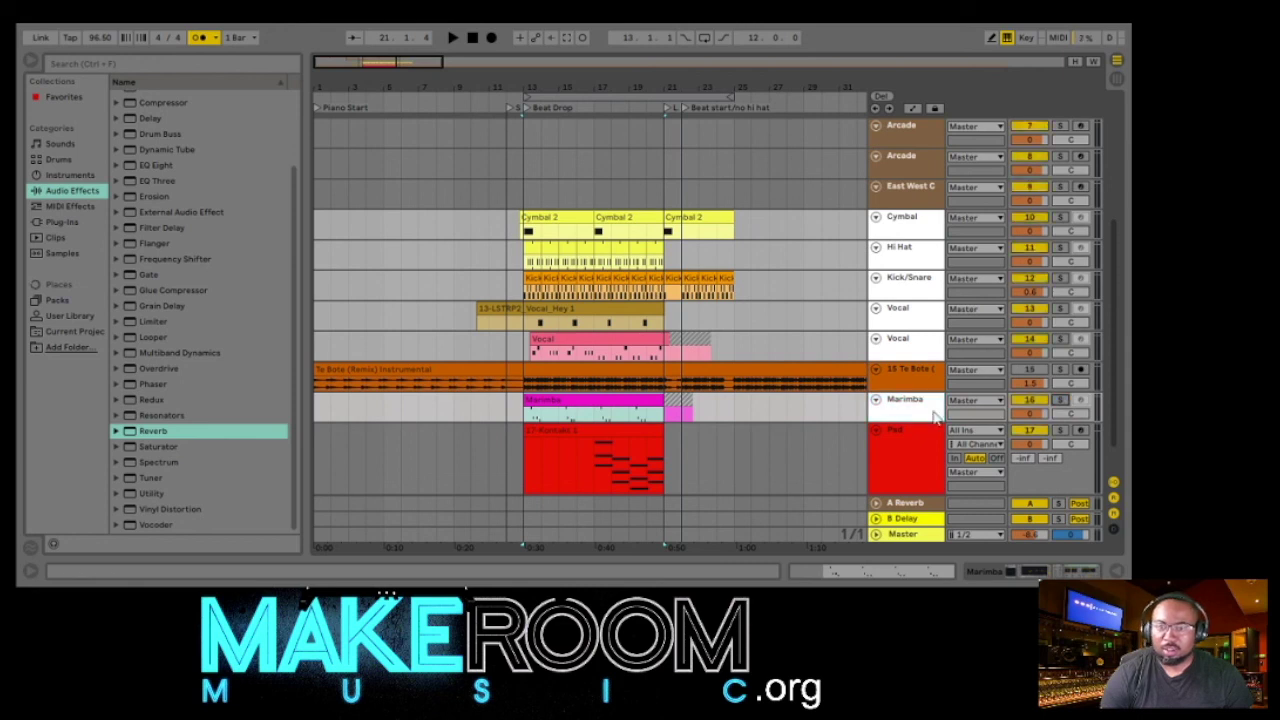
left_click_drag(526, 430, 593, 450)
- Play the full arrangement through the beat drop, turn the metronome off and stop playback
key("space")
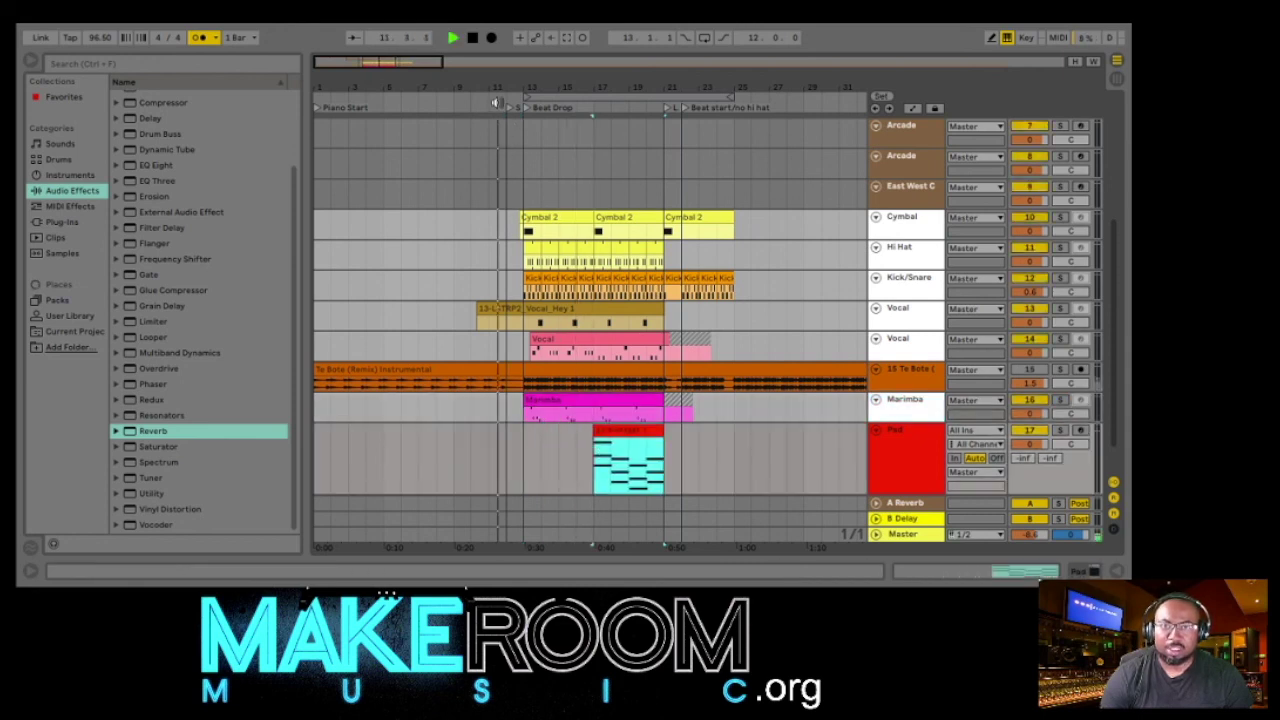
left_click(202, 38)
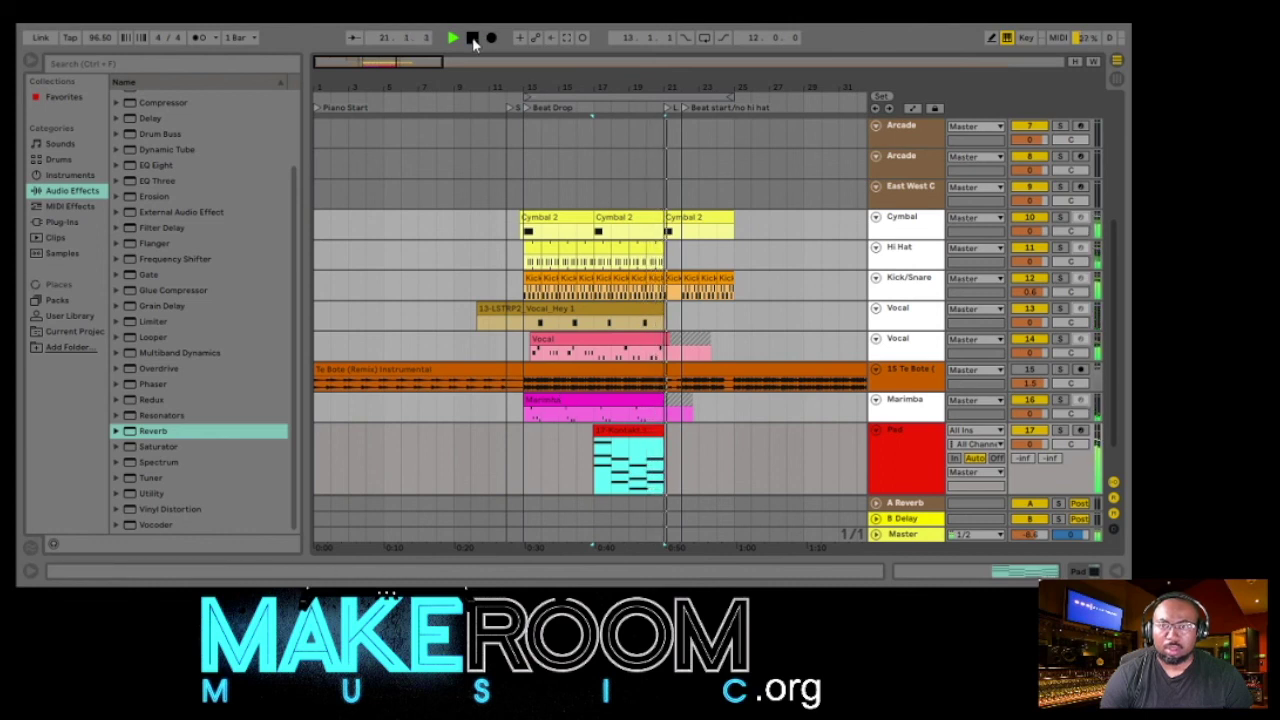
left_click(601, 357)
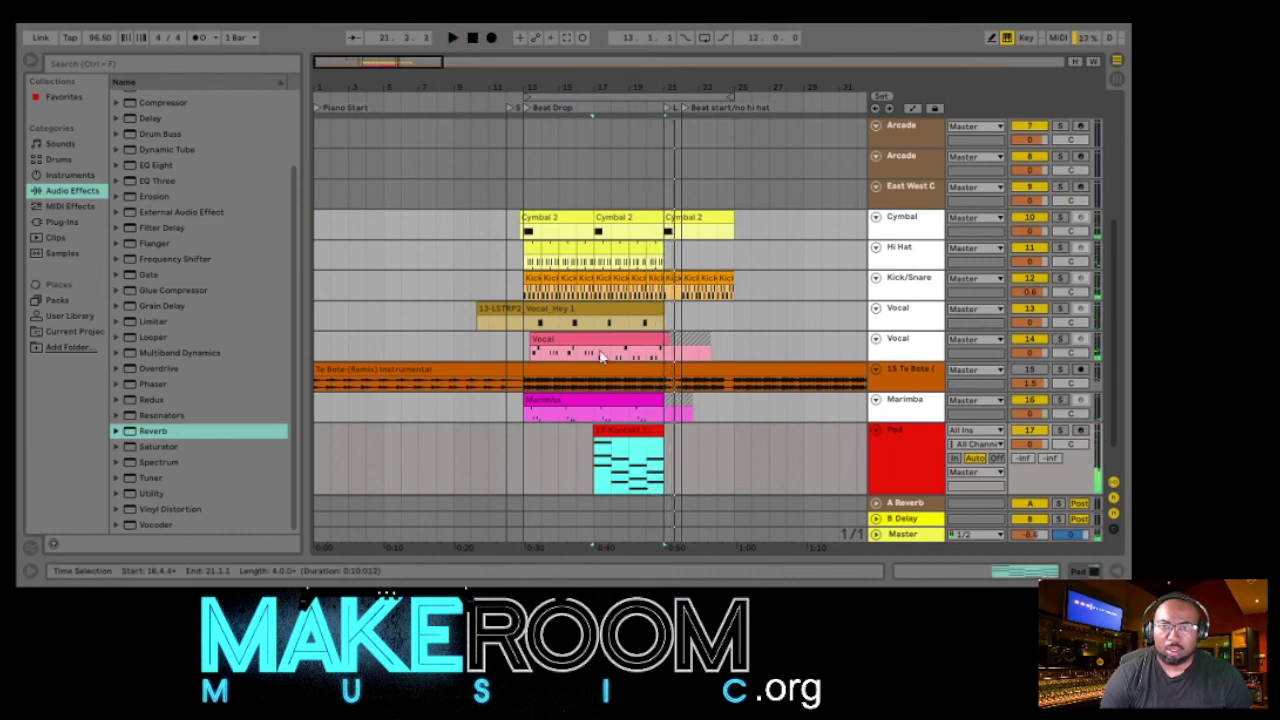
- Unfreeze the Marimba track and move its clip's four G4 notes earlier to beat 2 of bars 3, 5, 7 and 9, soloing the track
double_click(565, 404)
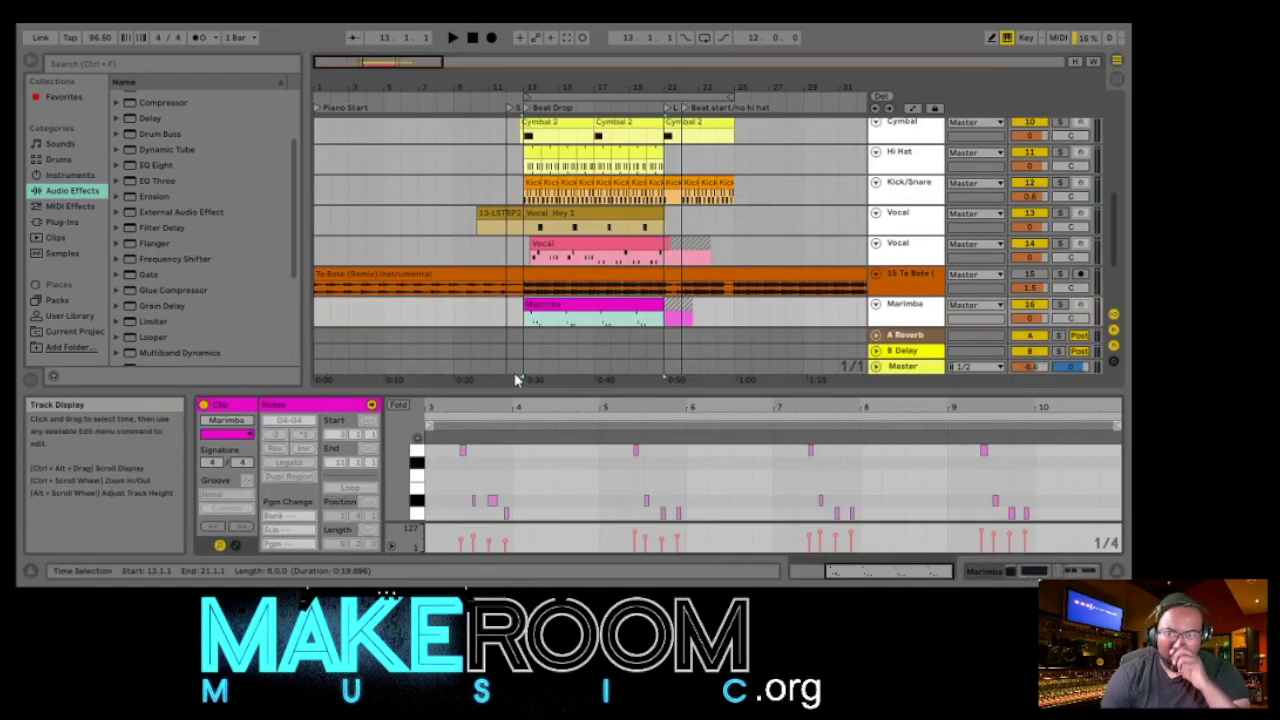
left_click(900, 305)
left_click(462, 451)
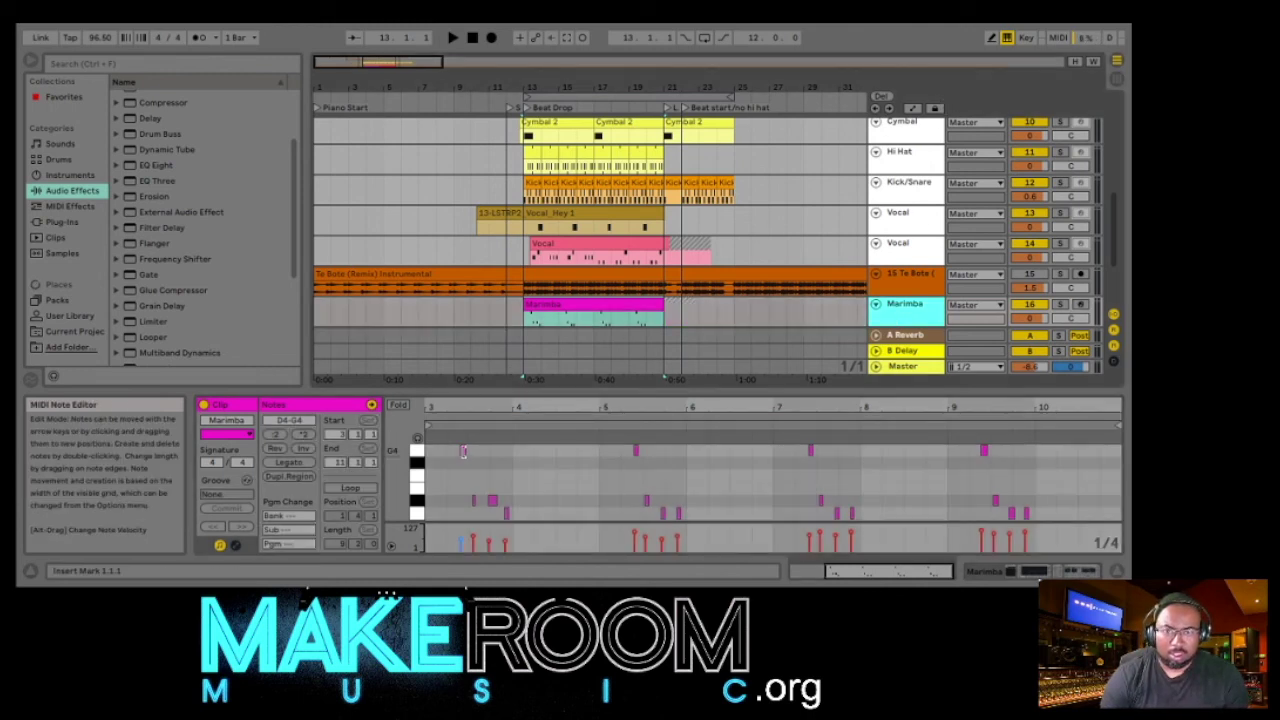
left_click(463, 451)
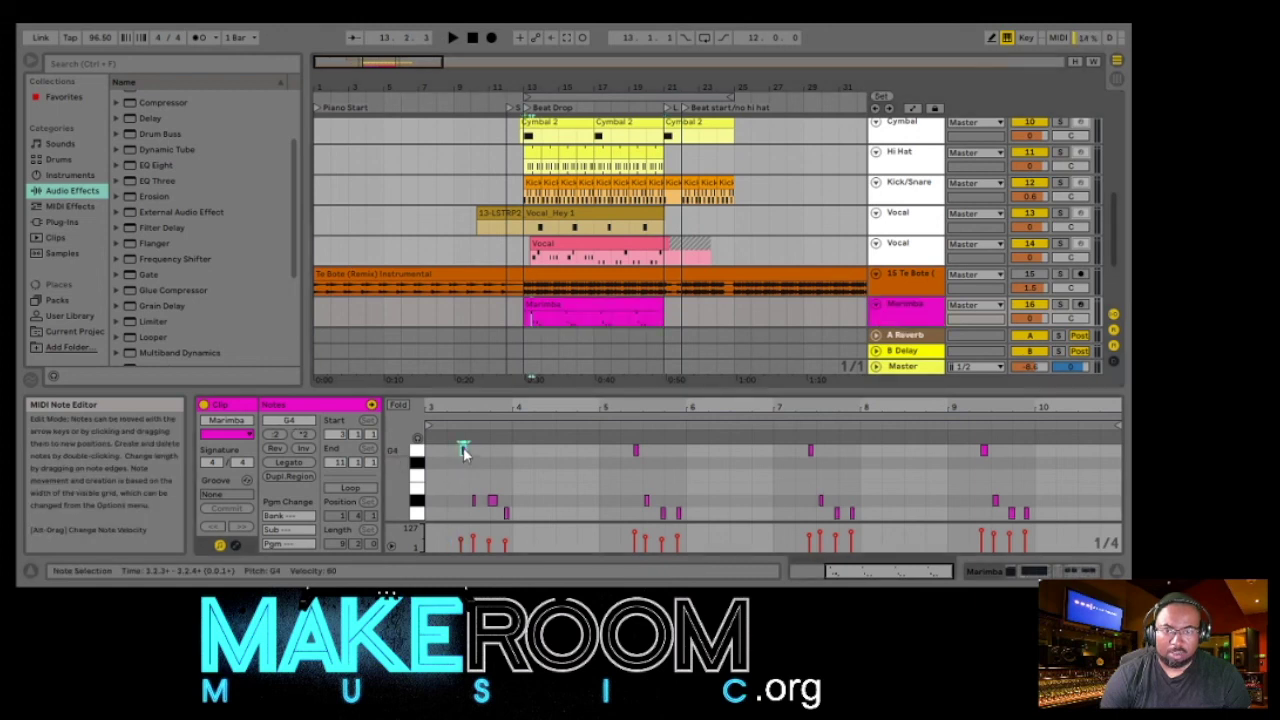
left_click(635, 452)
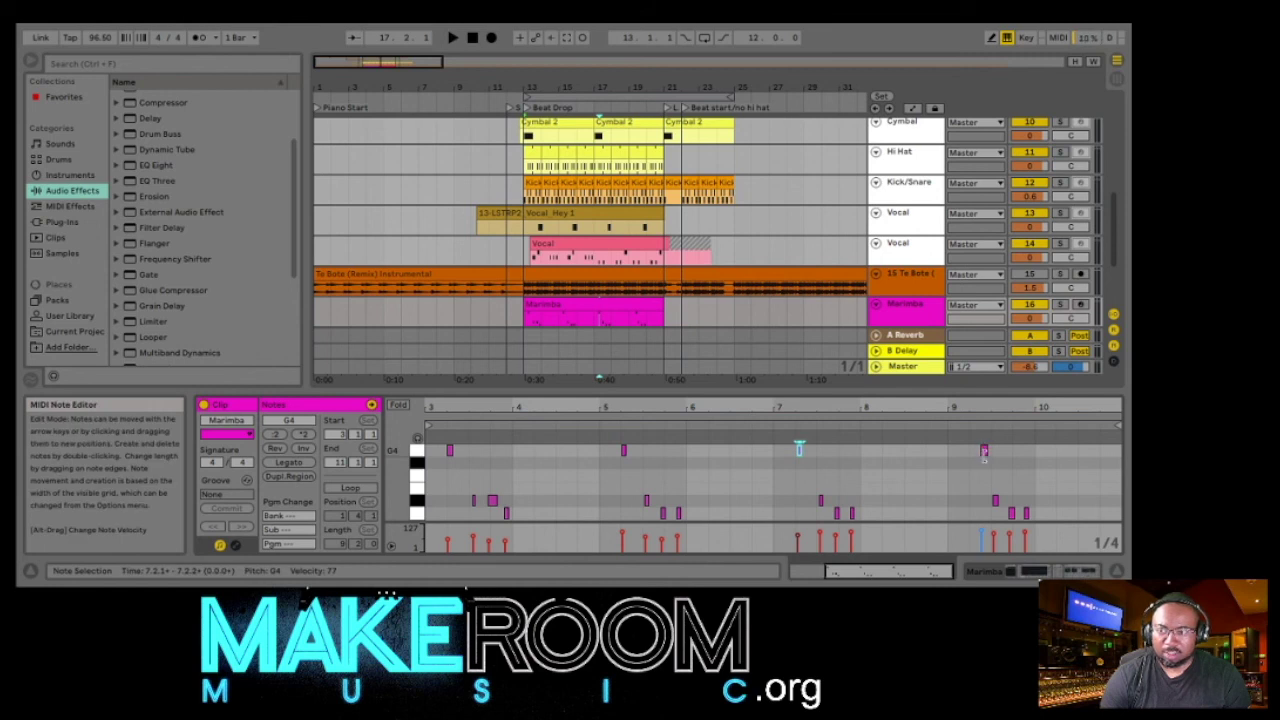
left_click_drag(983, 452, 974, 452)
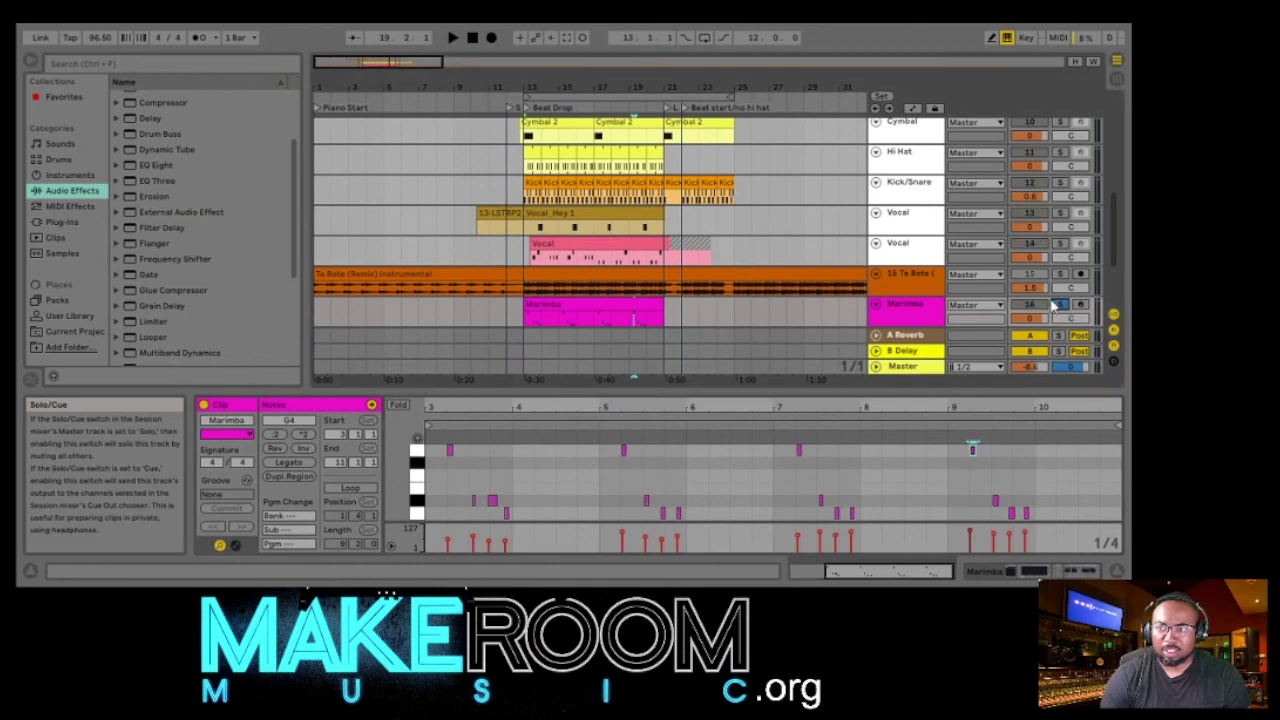
- Listen twice to the soloed Marimba part from just before the beat drop and stop playback
left_click(504, 94)
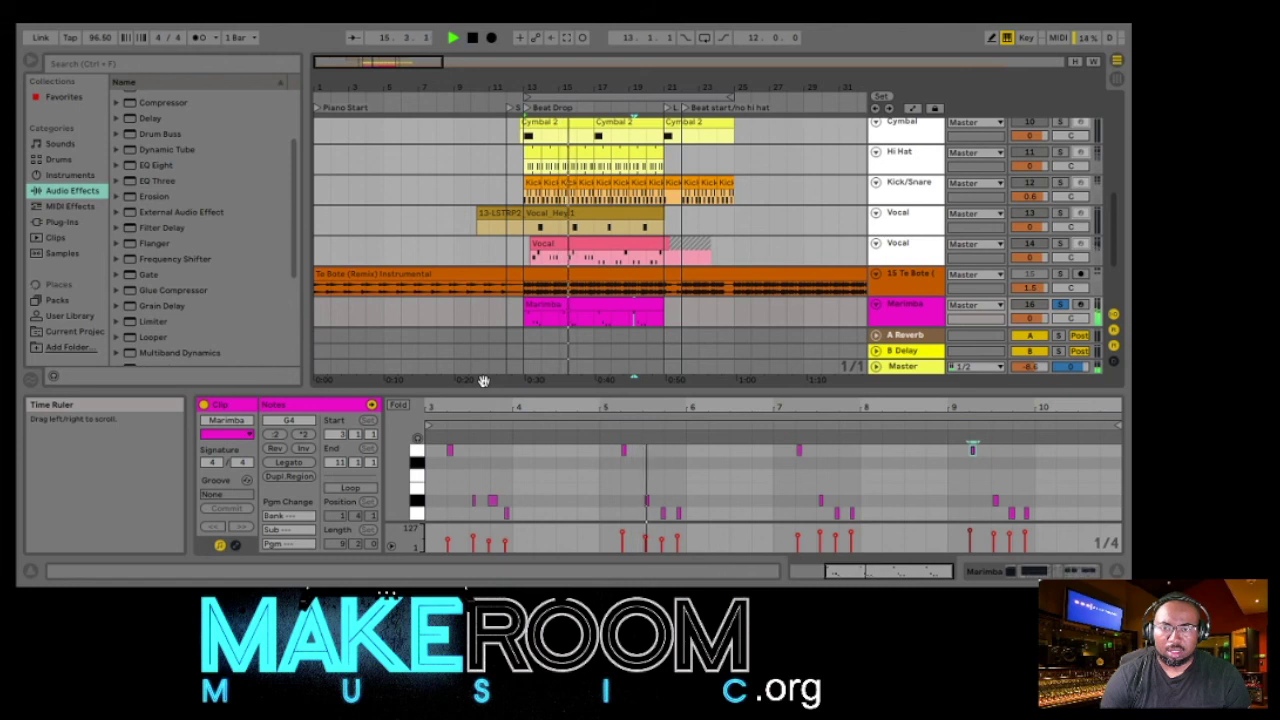
left_click(473, 38)
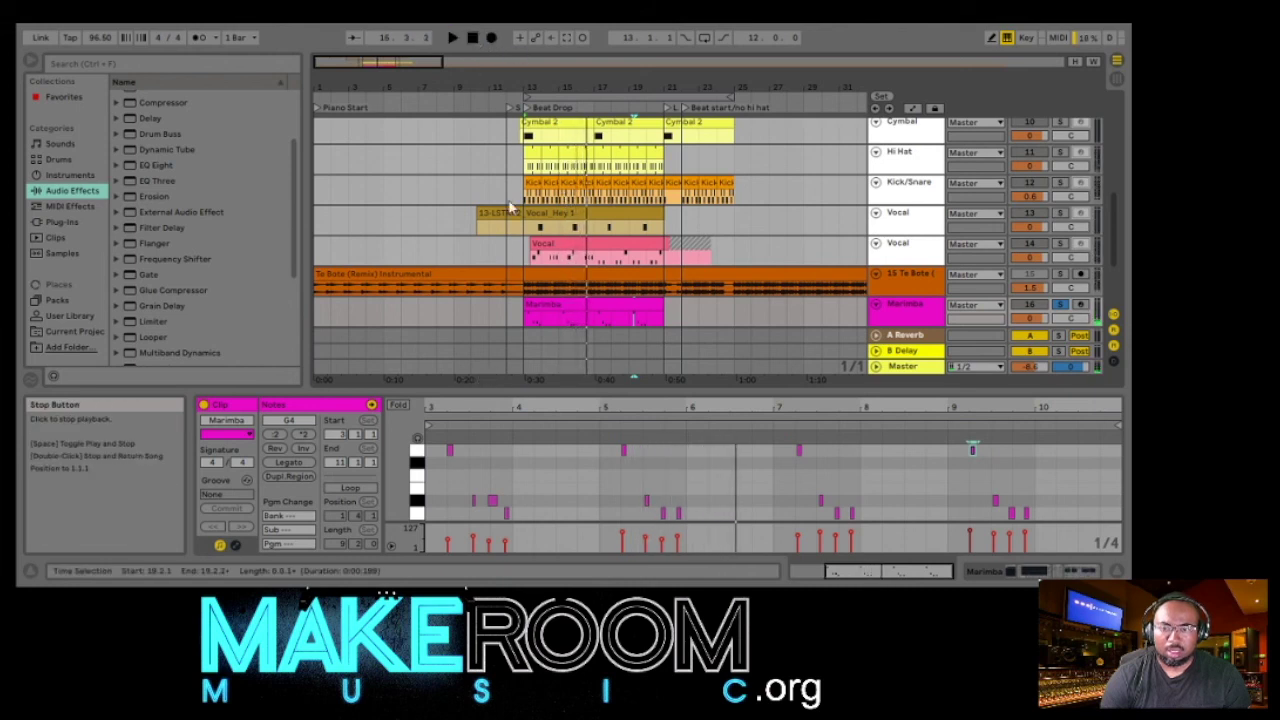
left_click(512, 100)
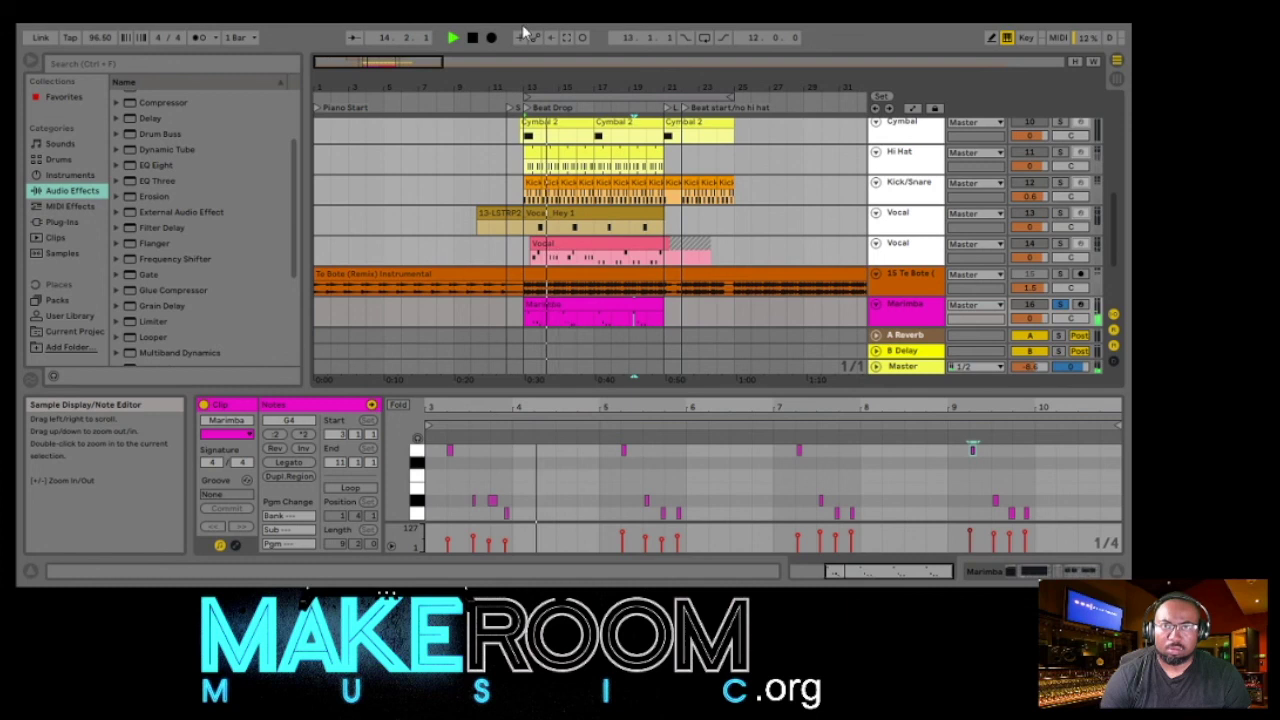
key("space")
- Shift the first D#4 note of the Marimba clip to beat 3 of bar 3 and listen to the soloed part
left_click(476, 505)
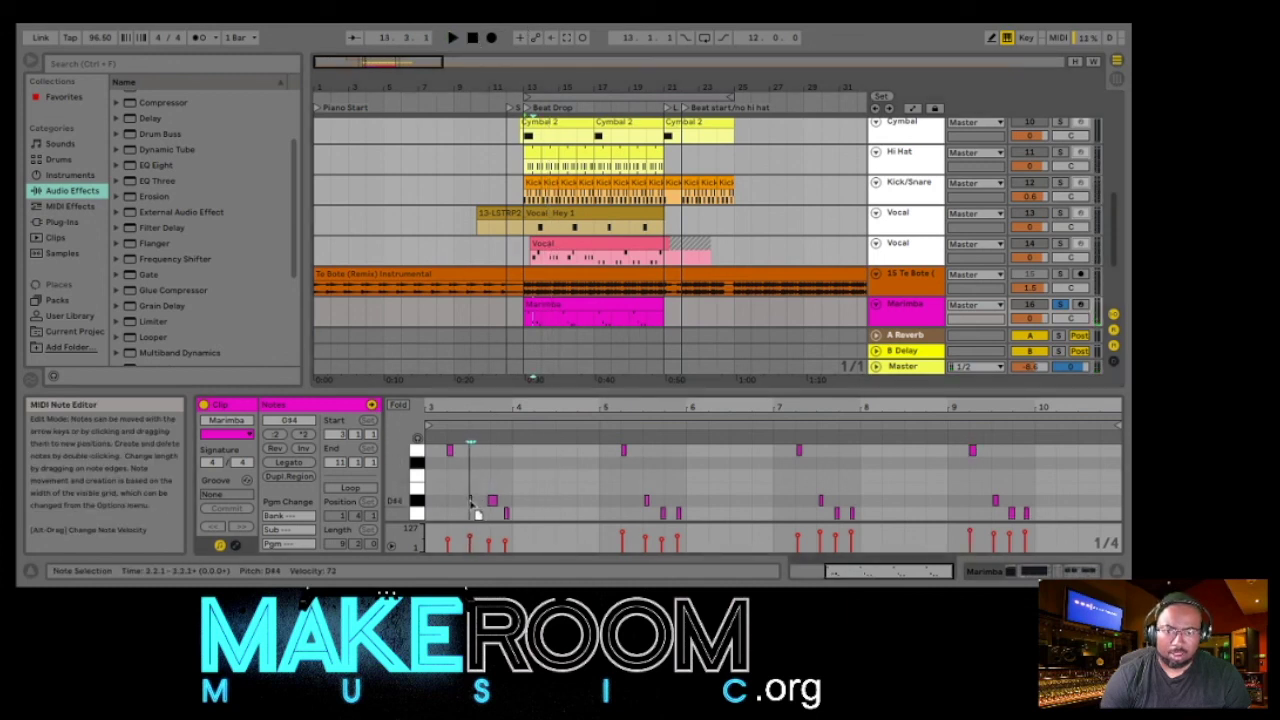
left_click(510, 96)
left_click(532, 378)
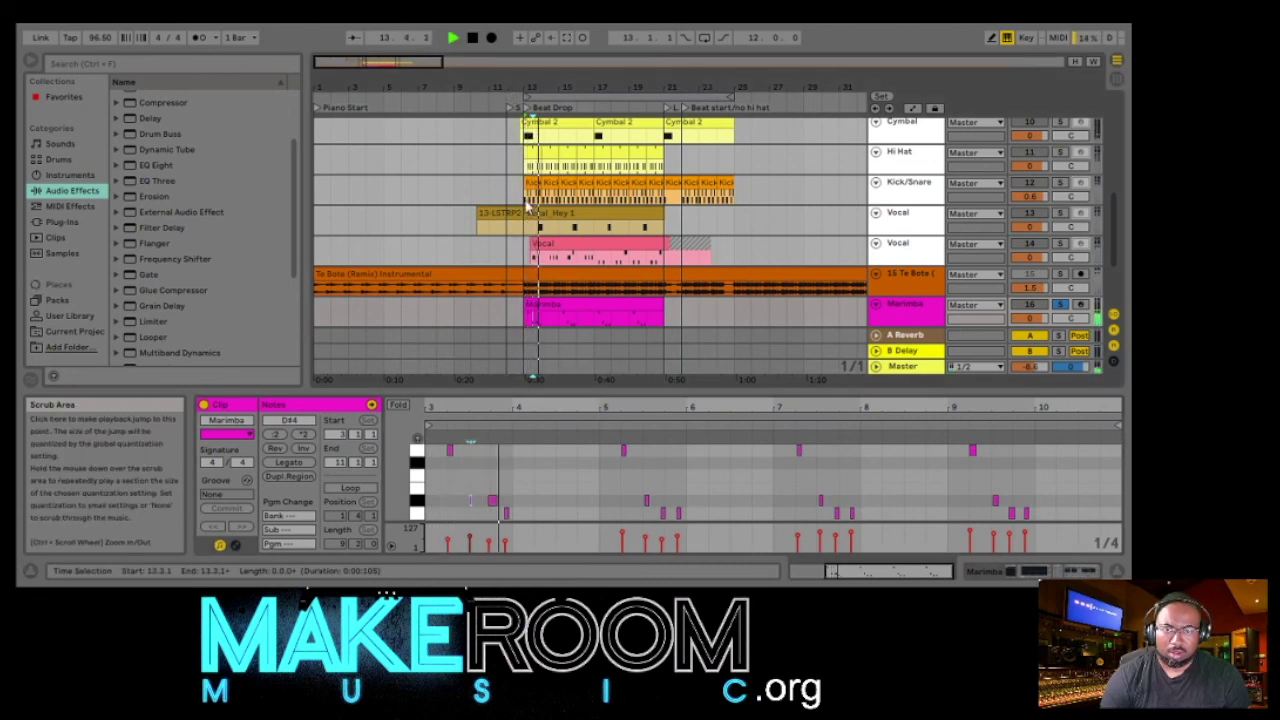
left_click(471, 503)
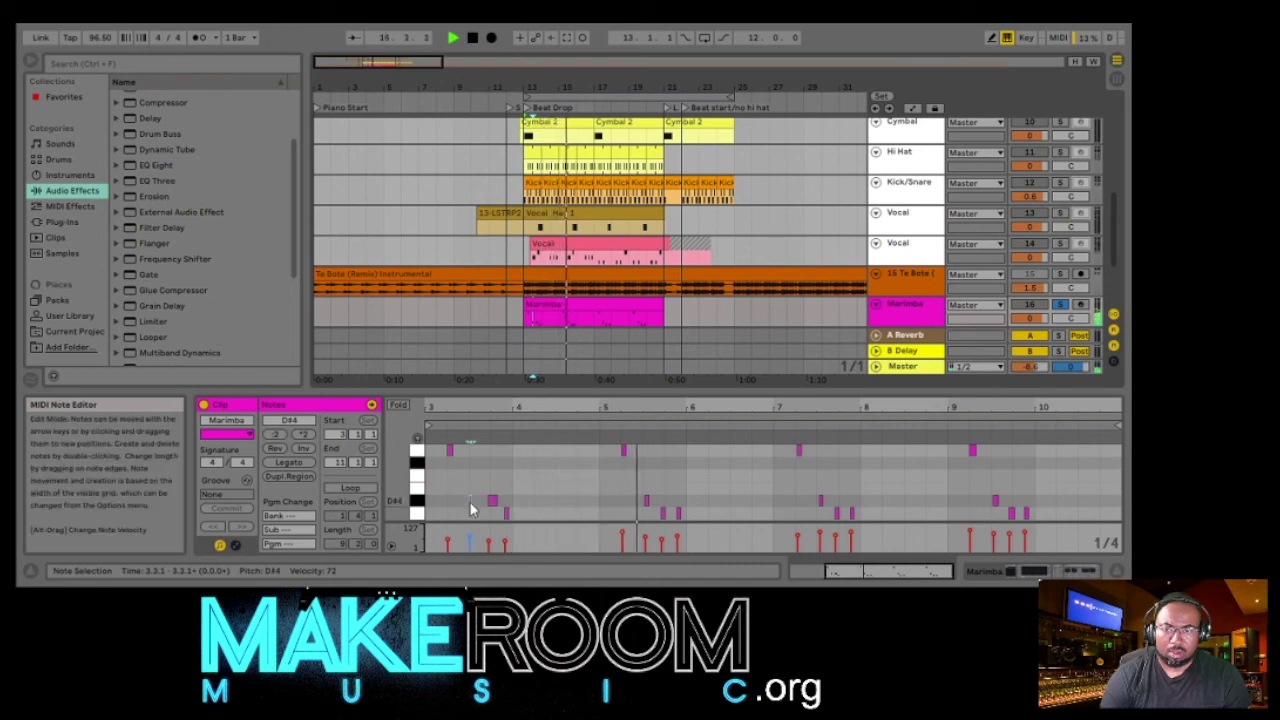
left_click(477, 501)
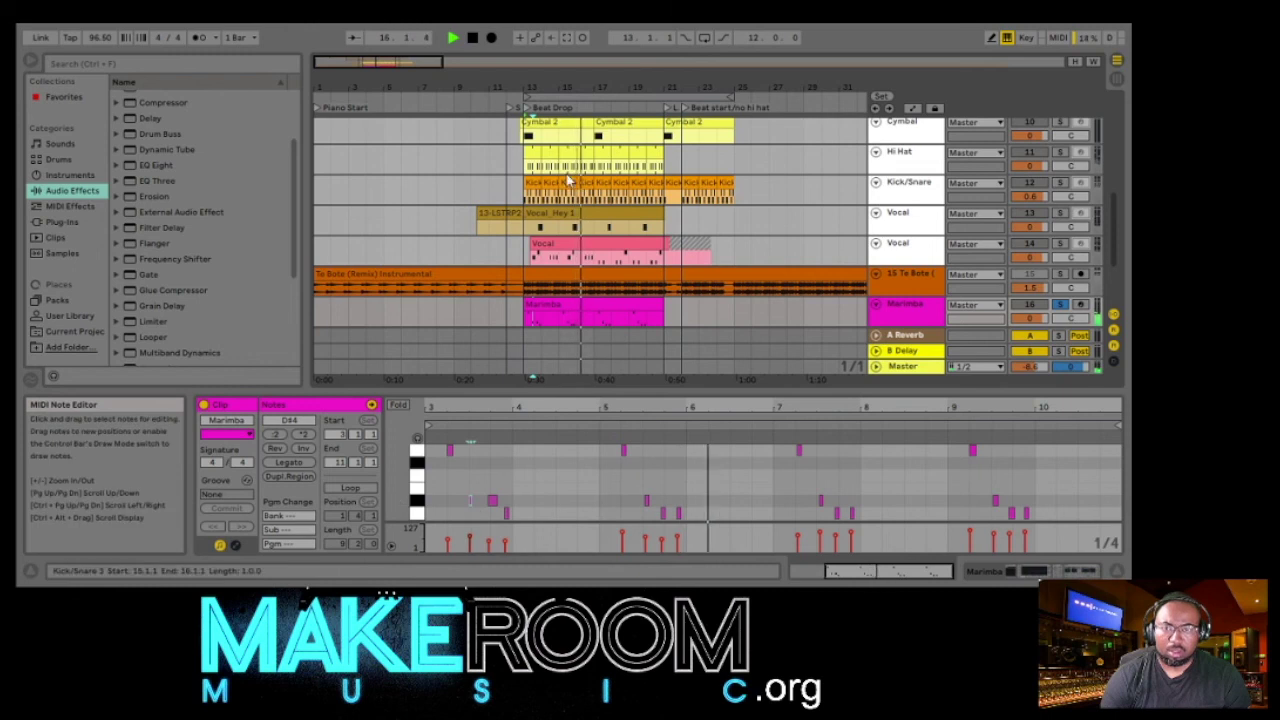
left_click(472, 37)
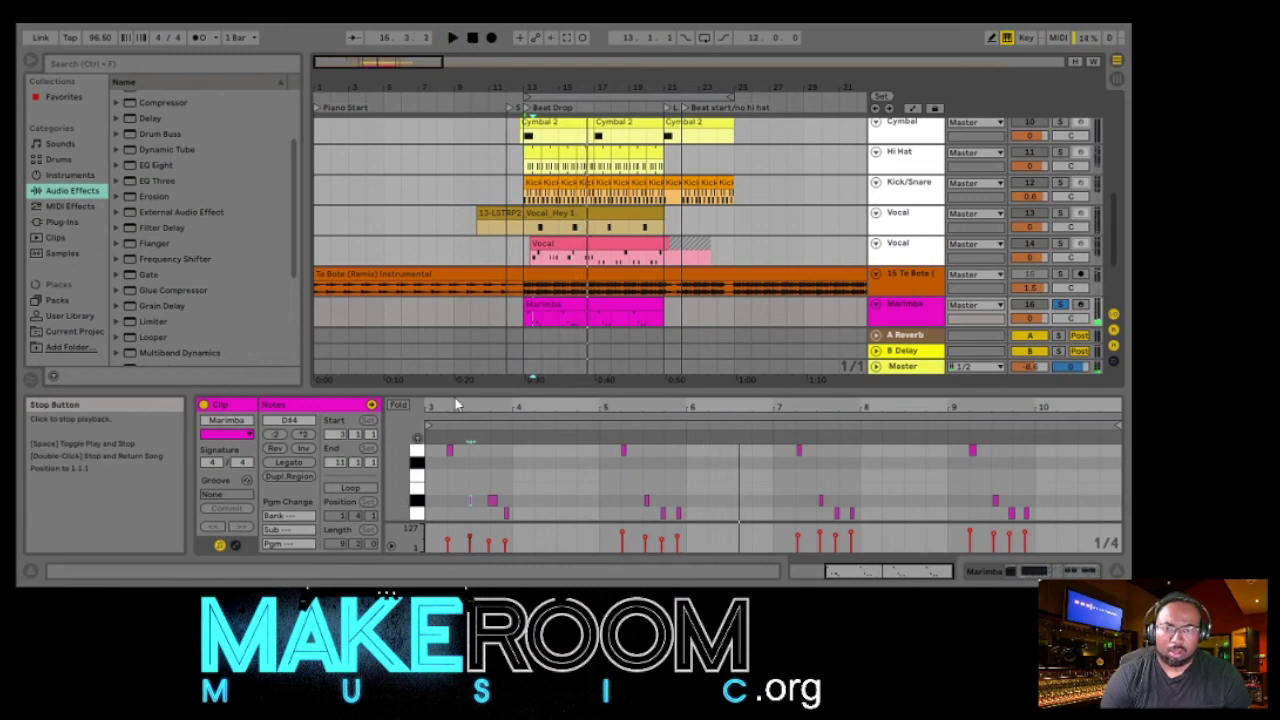
- Reselect the shifted D#4 note, replay the soloed Marimba part through the beat drop and stop playback
left_click(470, 500)
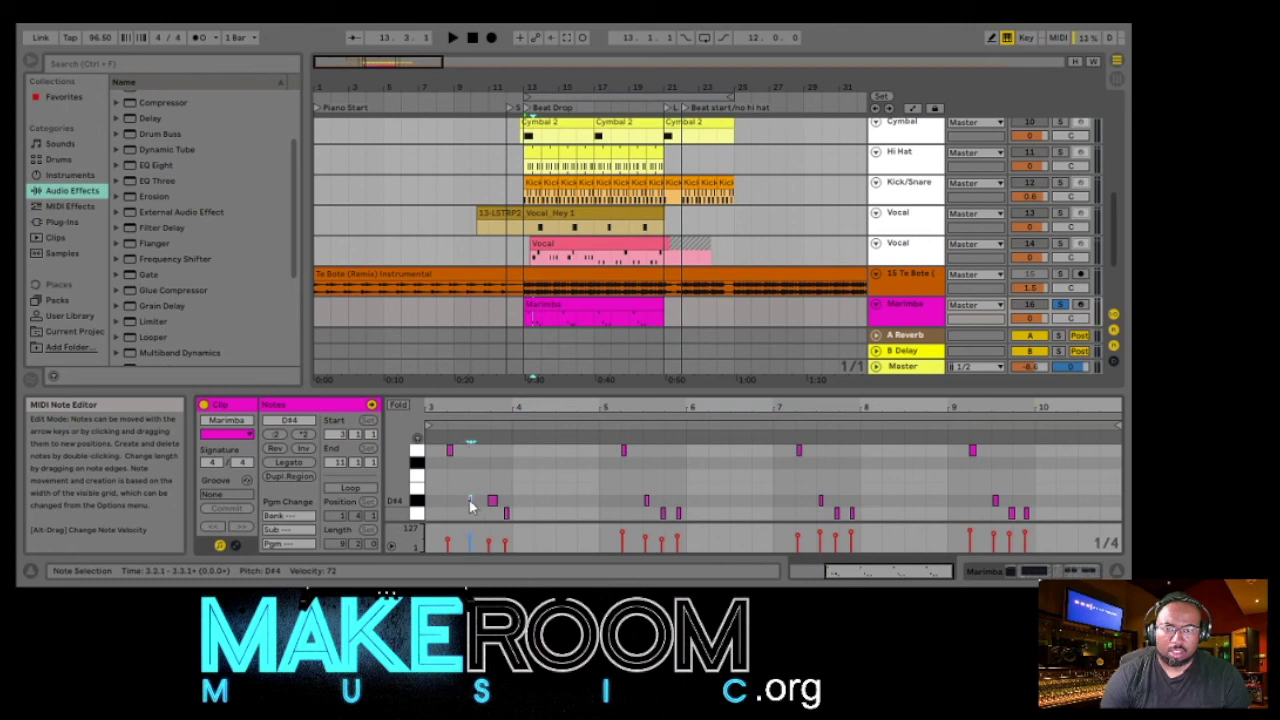
left_click(512, 95)
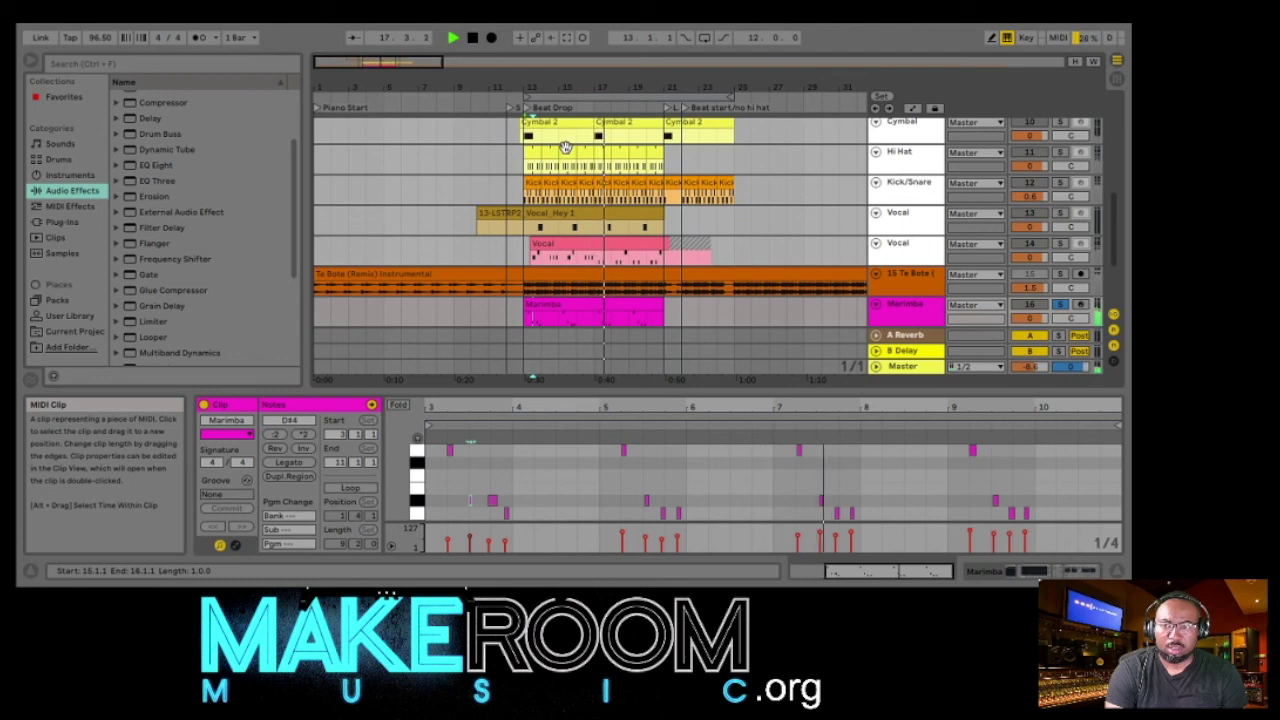
left_click(473, 37)
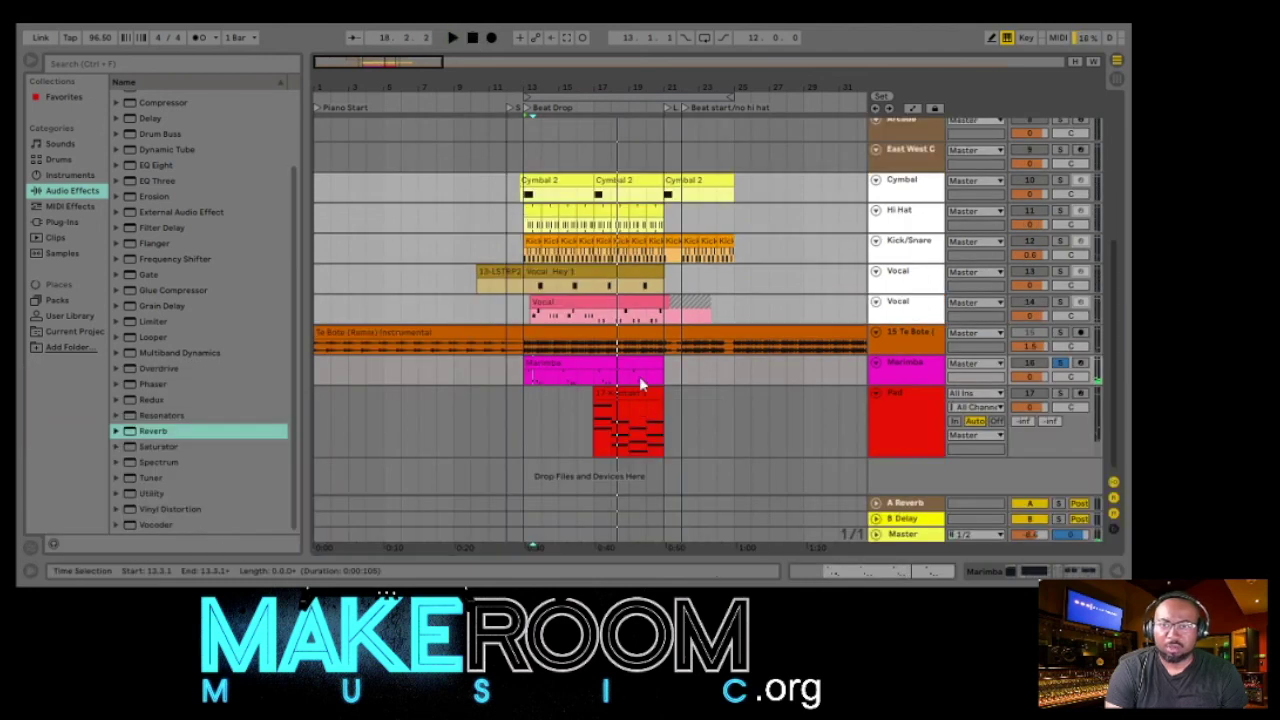
- Delete the Marimba clip, arm its track and record a new take from just before the beat drop with the metronome on
left_click(637, 362)
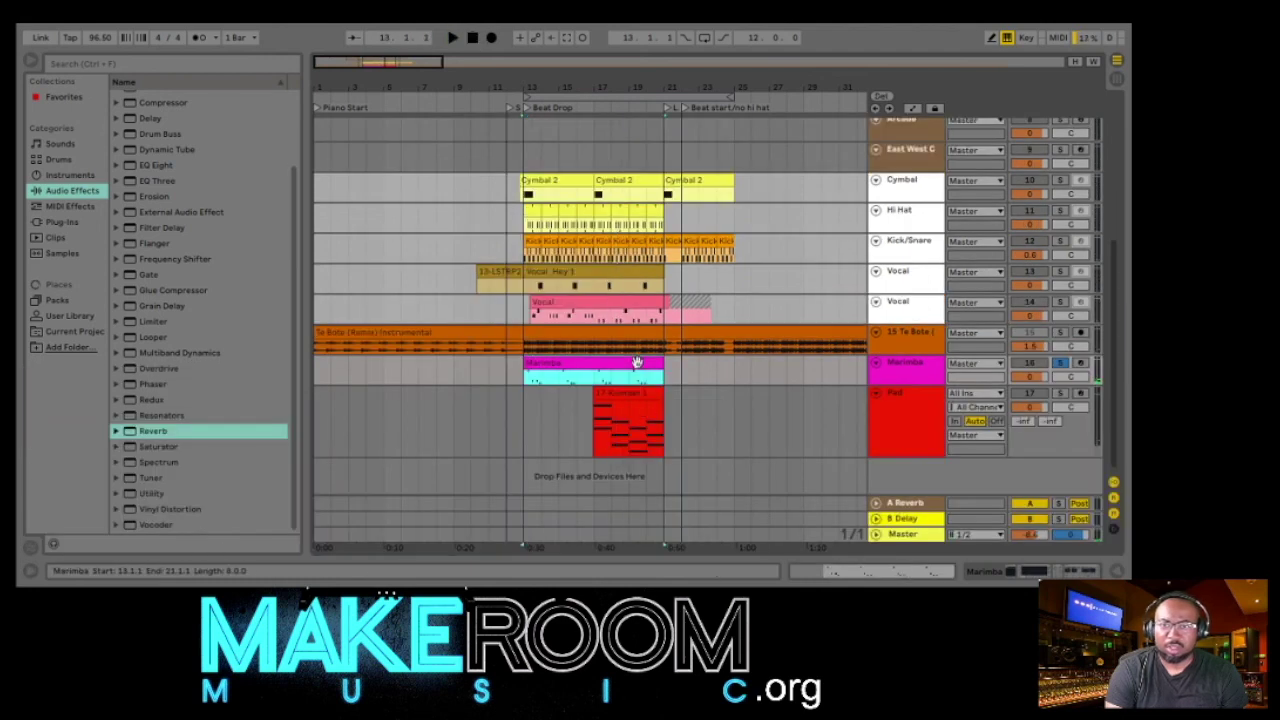
left_click(656, 84)
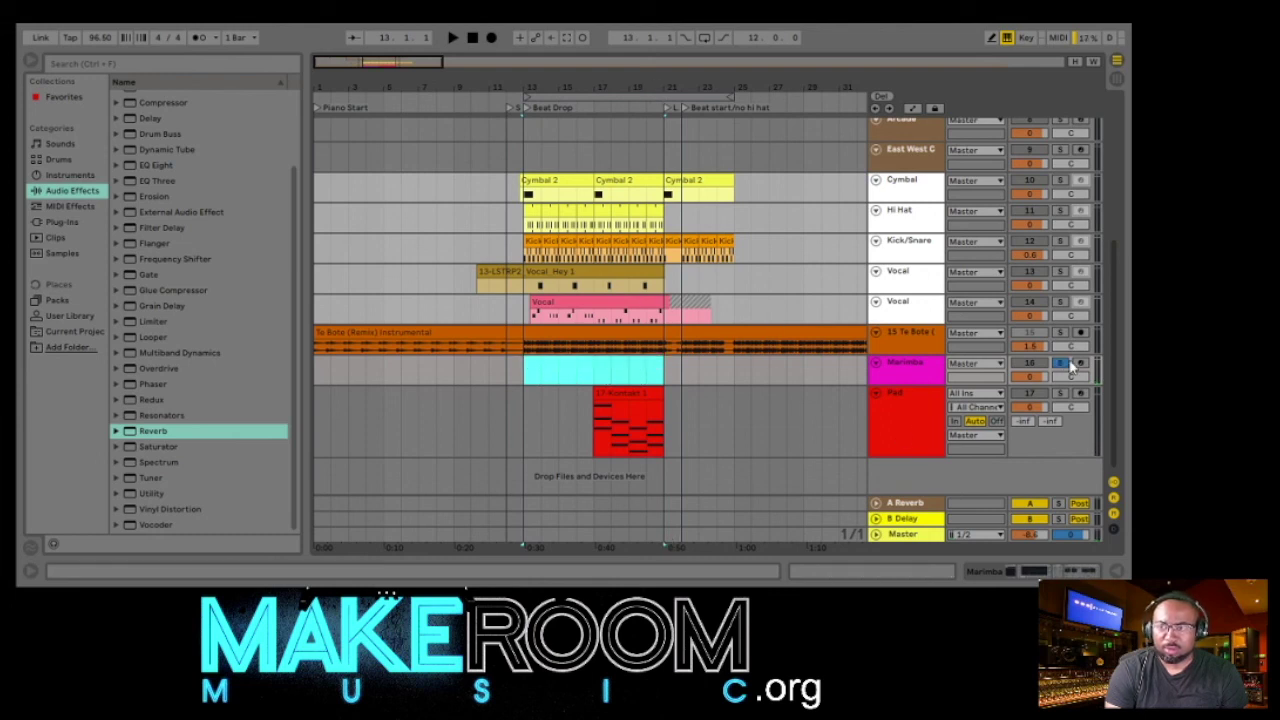
left_click(1080, 363)
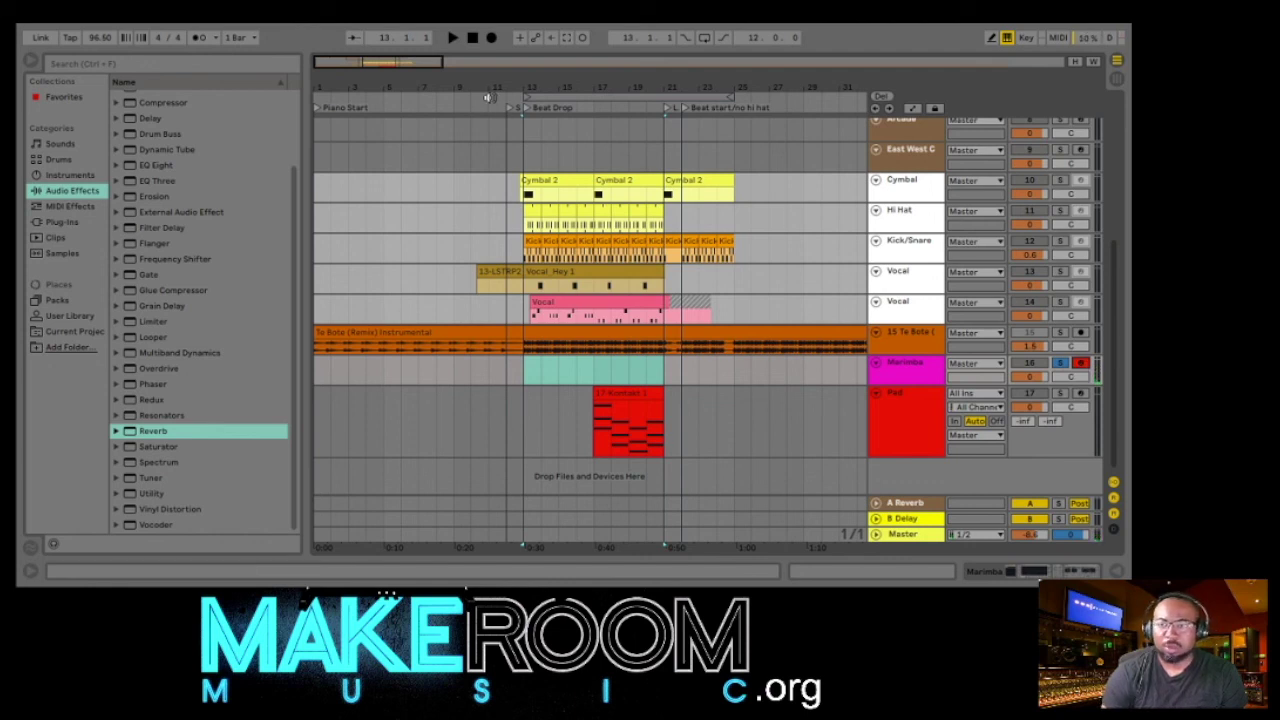
left_click(491, 37)
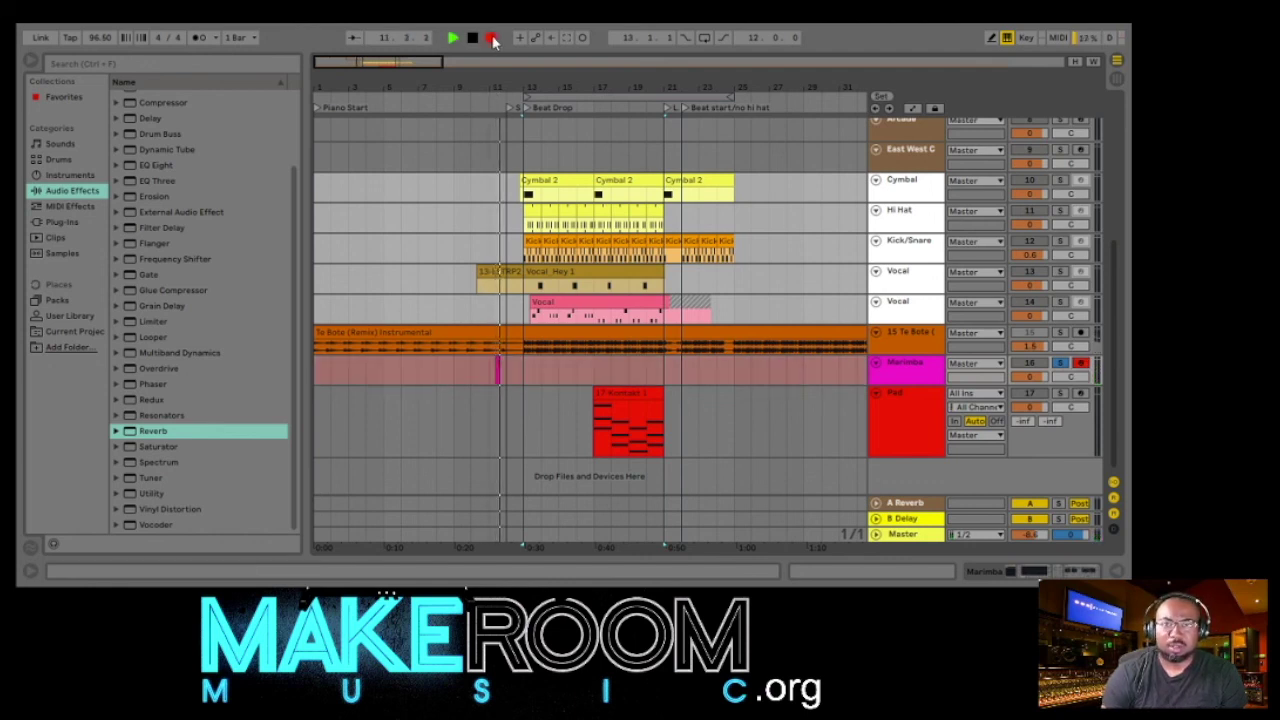
left_click(199, 37)
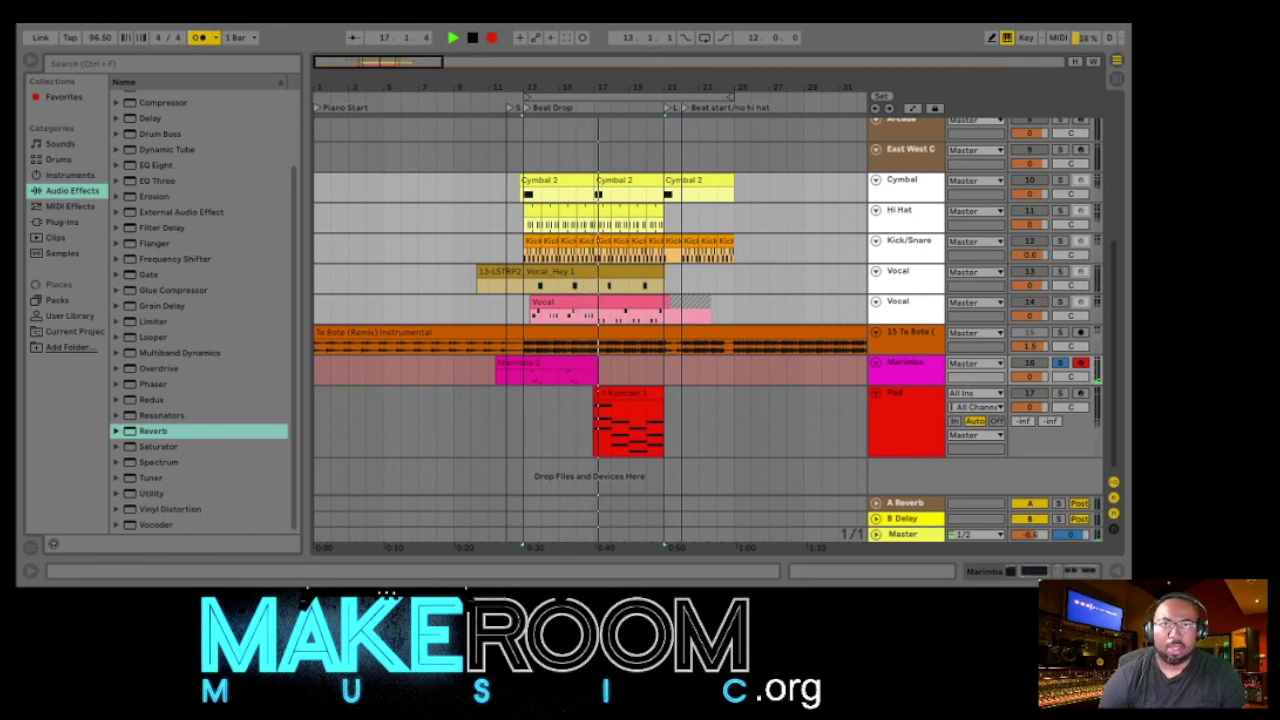
left_click(472, 38)
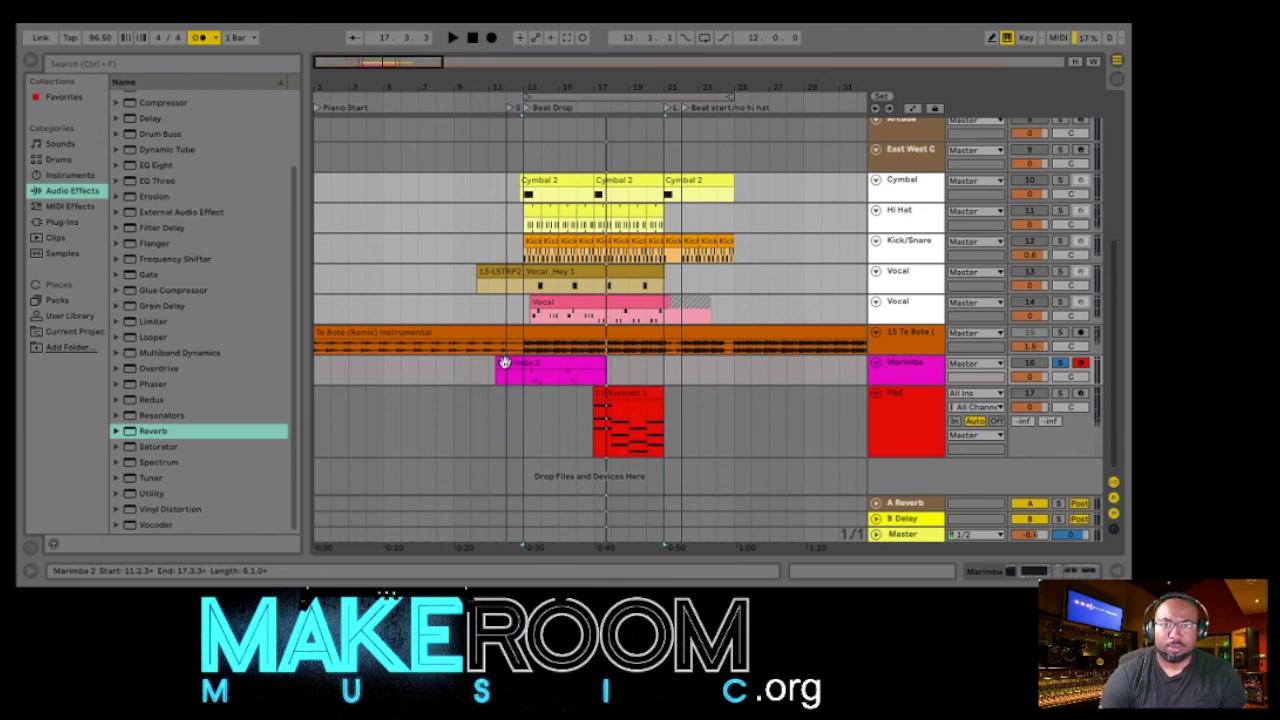
- Trim the new Marimba clip to span bars 13 to 17 and listen to it soloed
left_click_drag(500, 363, 593, 364)
left_click(603, 370)
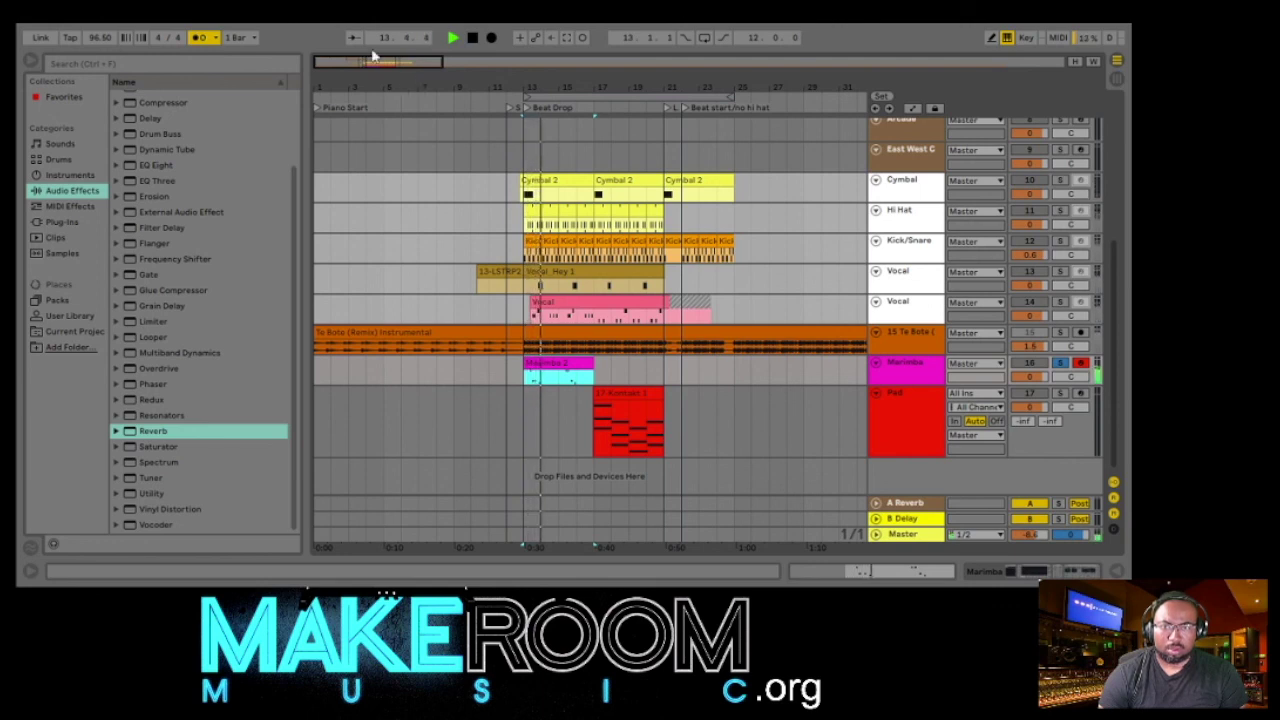
left_click(199, 37)
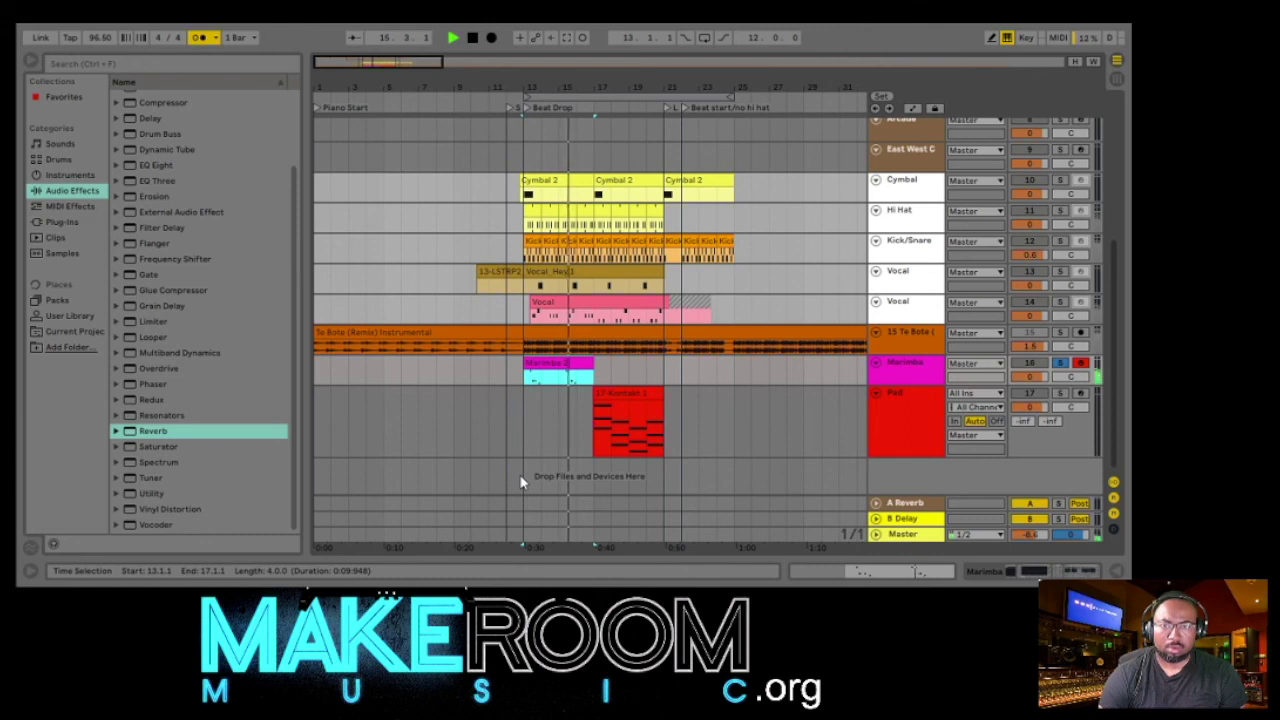
left_click(474, 37)
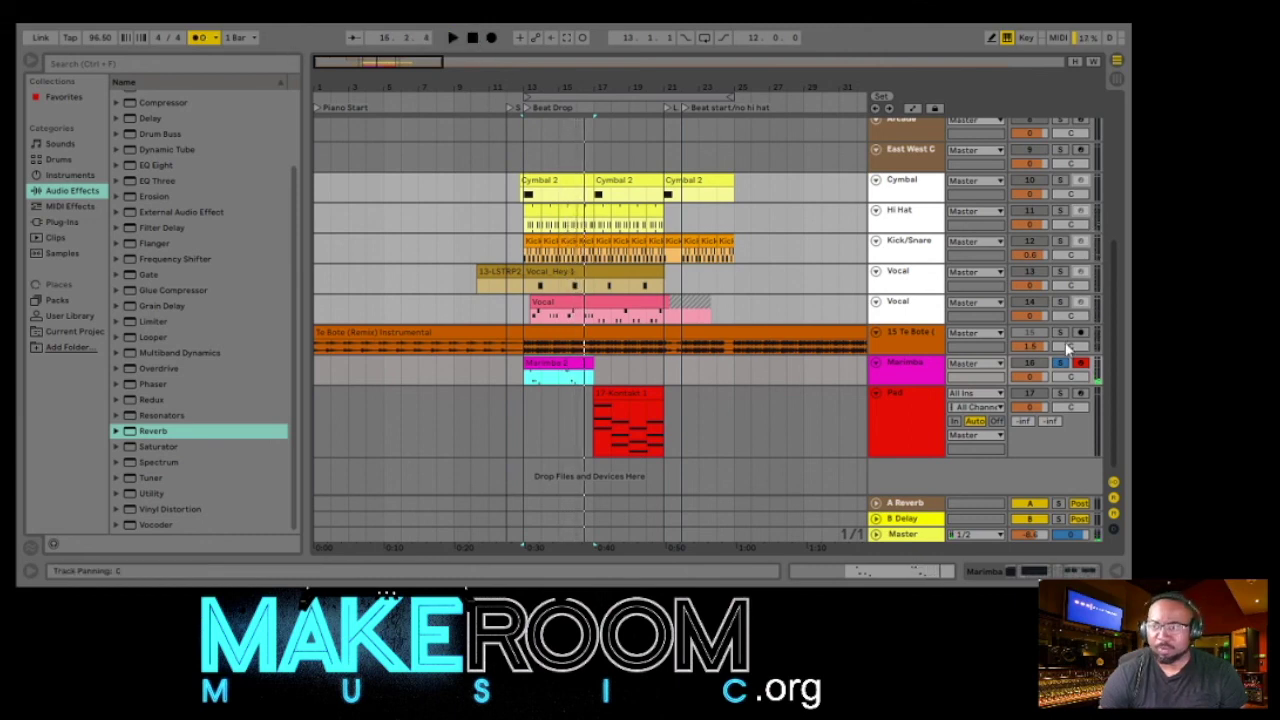
- Turn off the Marimba solo, duplicate the Marimba clip at bar 17 and play the full arrangement
left_click(1059, 363)
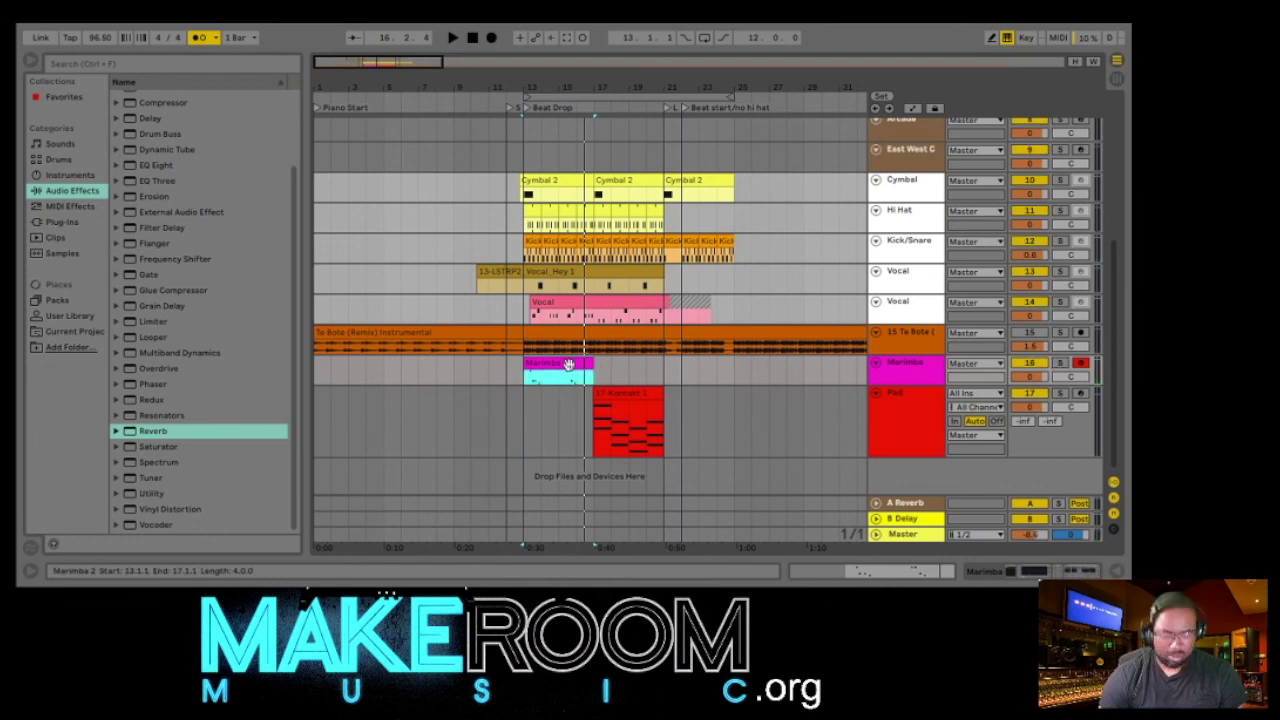
key("ctrl+d")
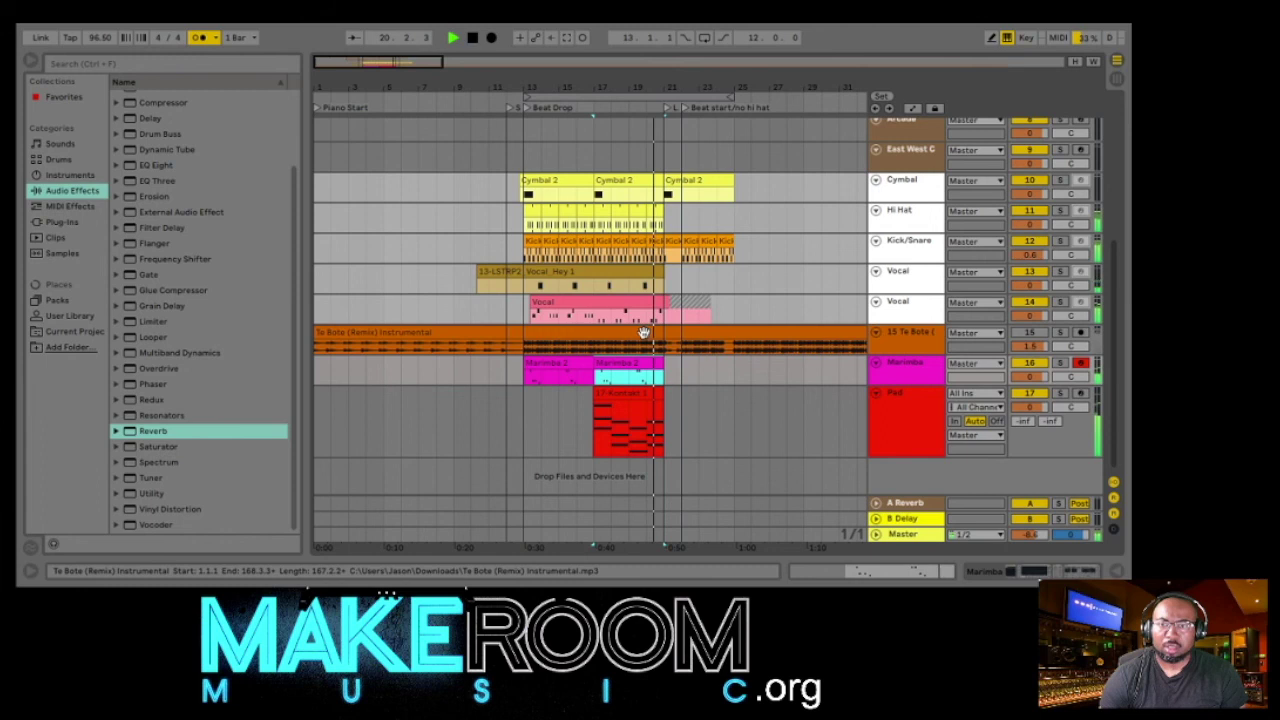
left_click(472, 38)
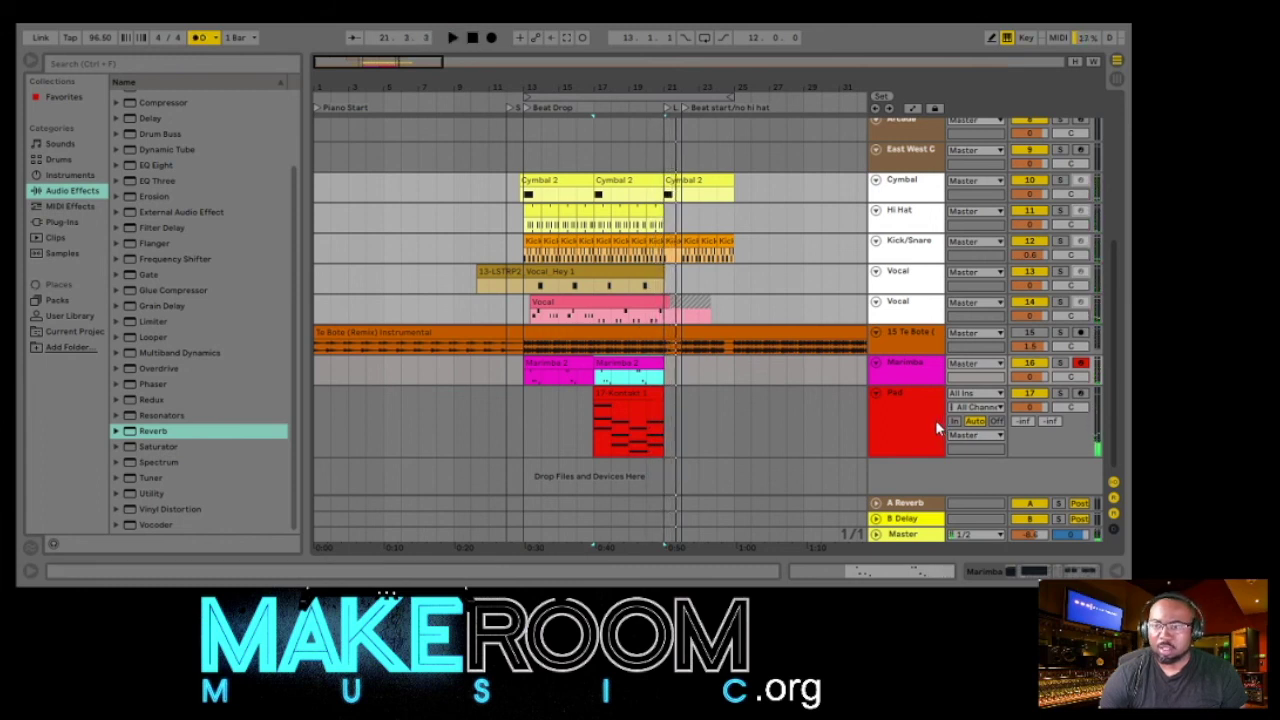
- Arm the Pad track for recording and delete its existing clip
left_click(935, 420)
left_click(1080, 393)
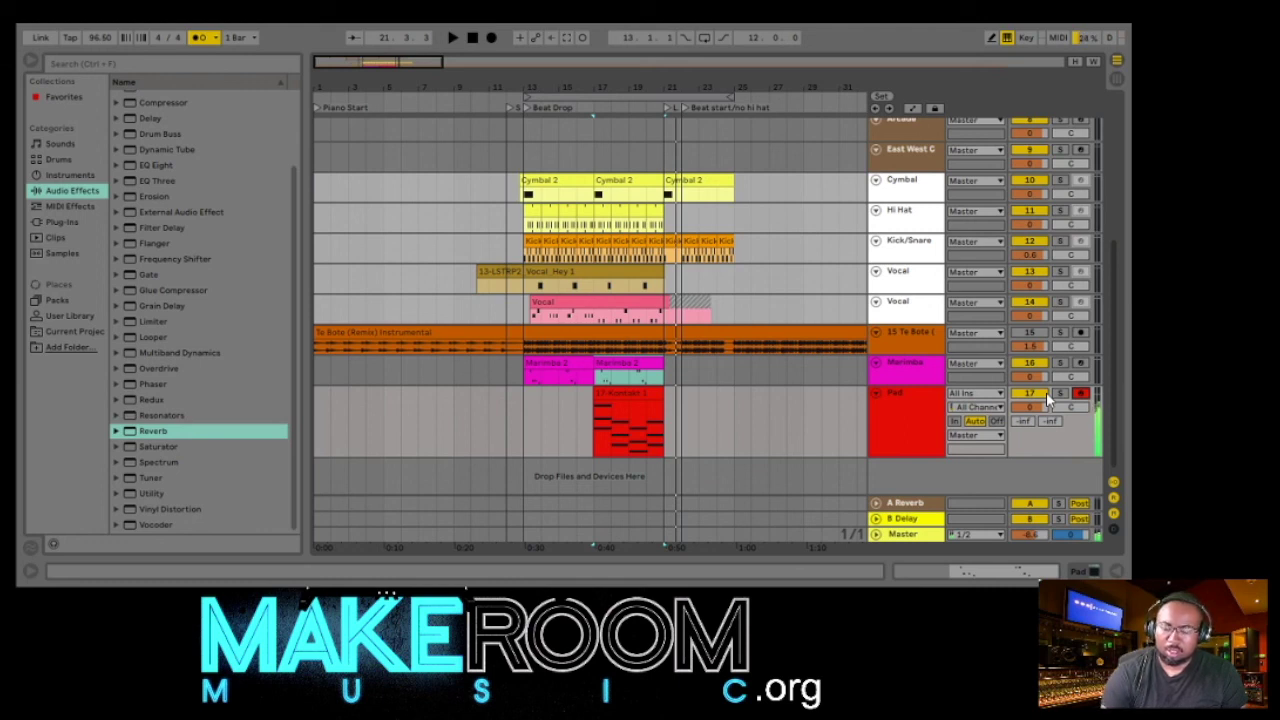
left_click(621, 396)
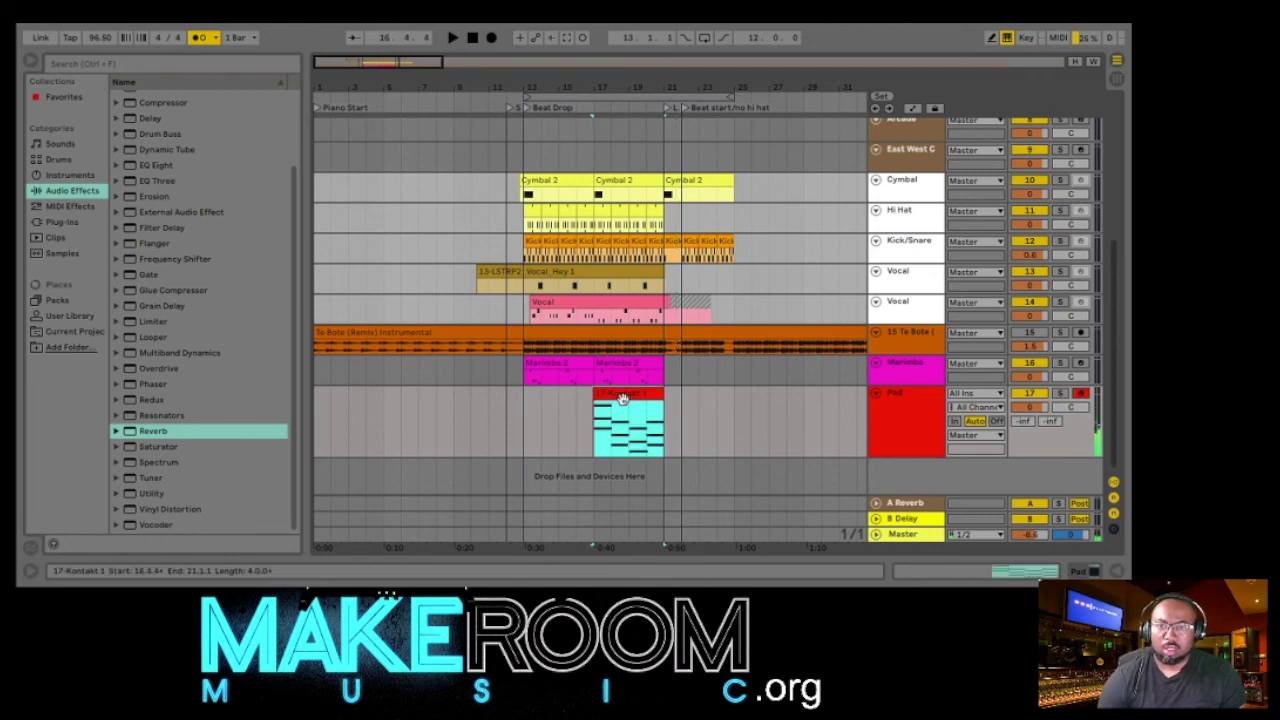
key("Delete")
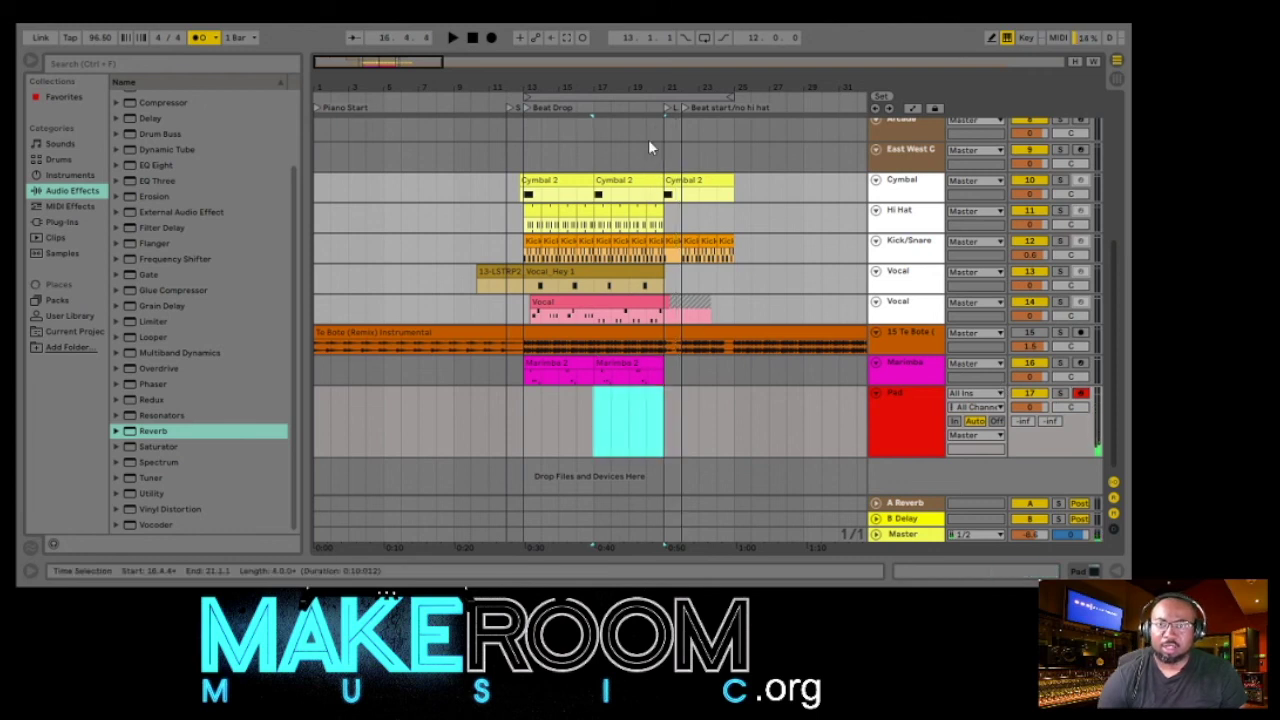
- Record a new Pad take from bar 17, trim its end to bar 21 and look over its notes
left_click(593, 425)
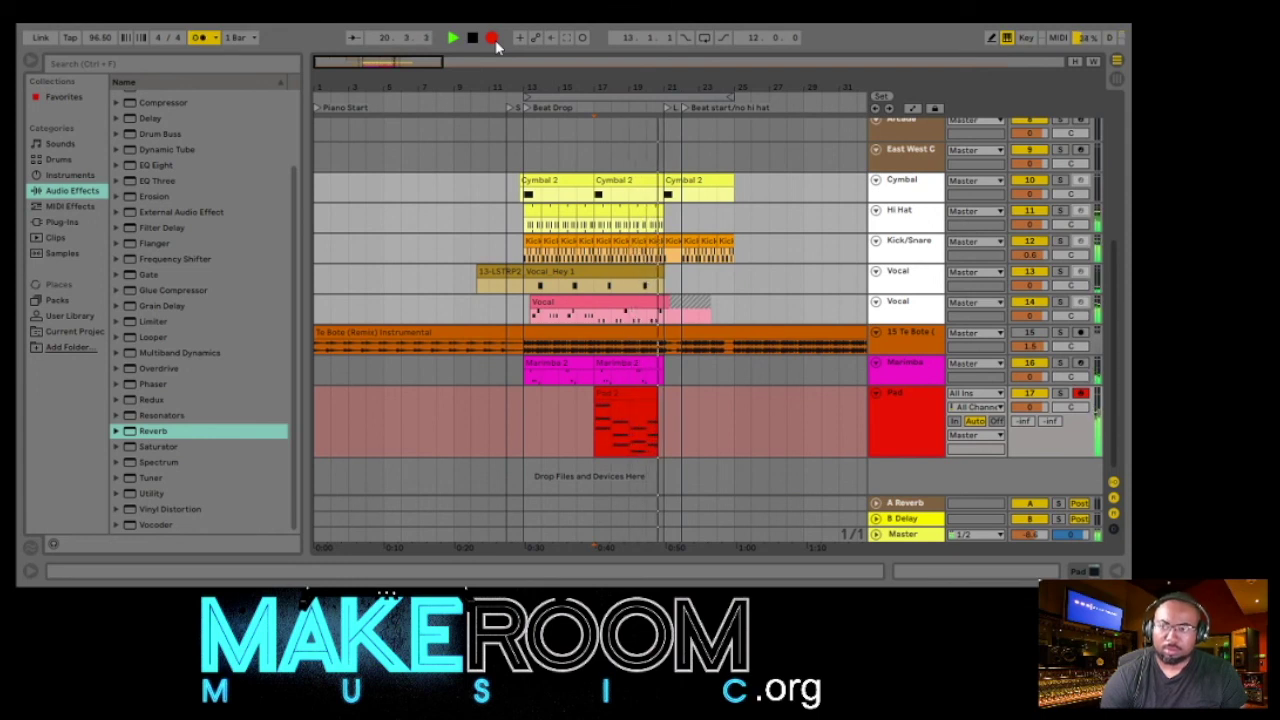
key("space")
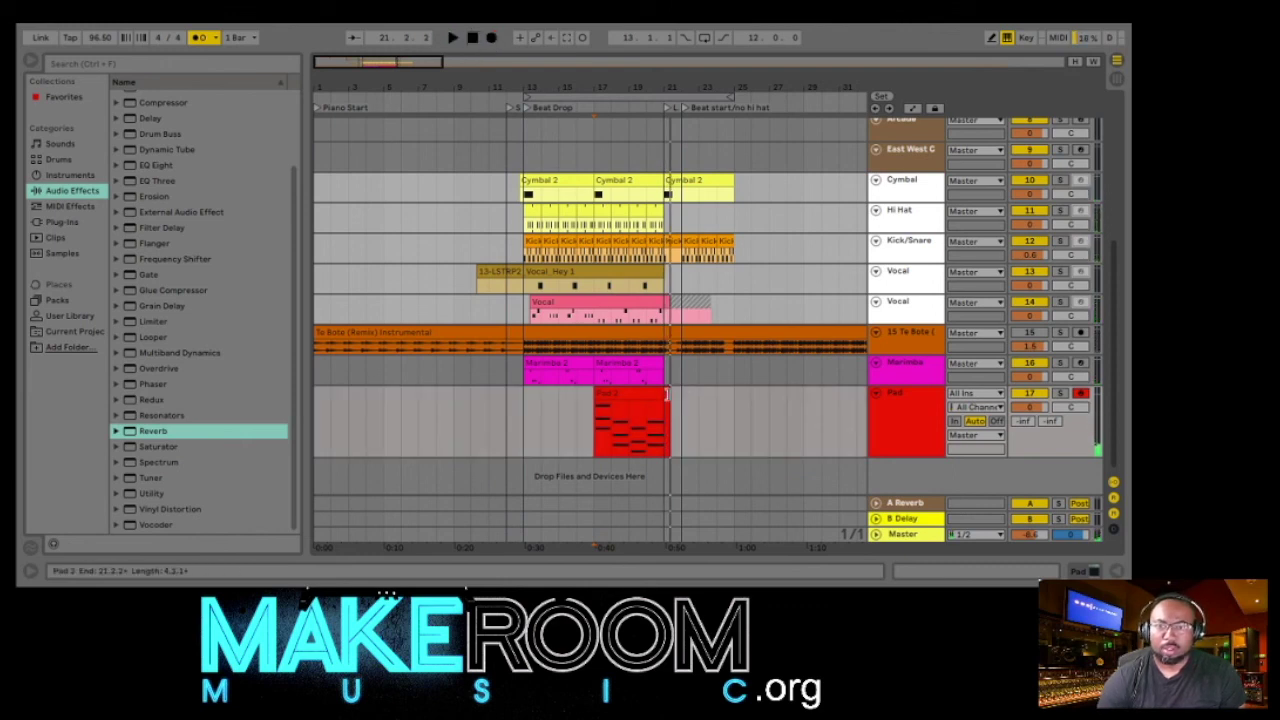
left_click(666, 396)
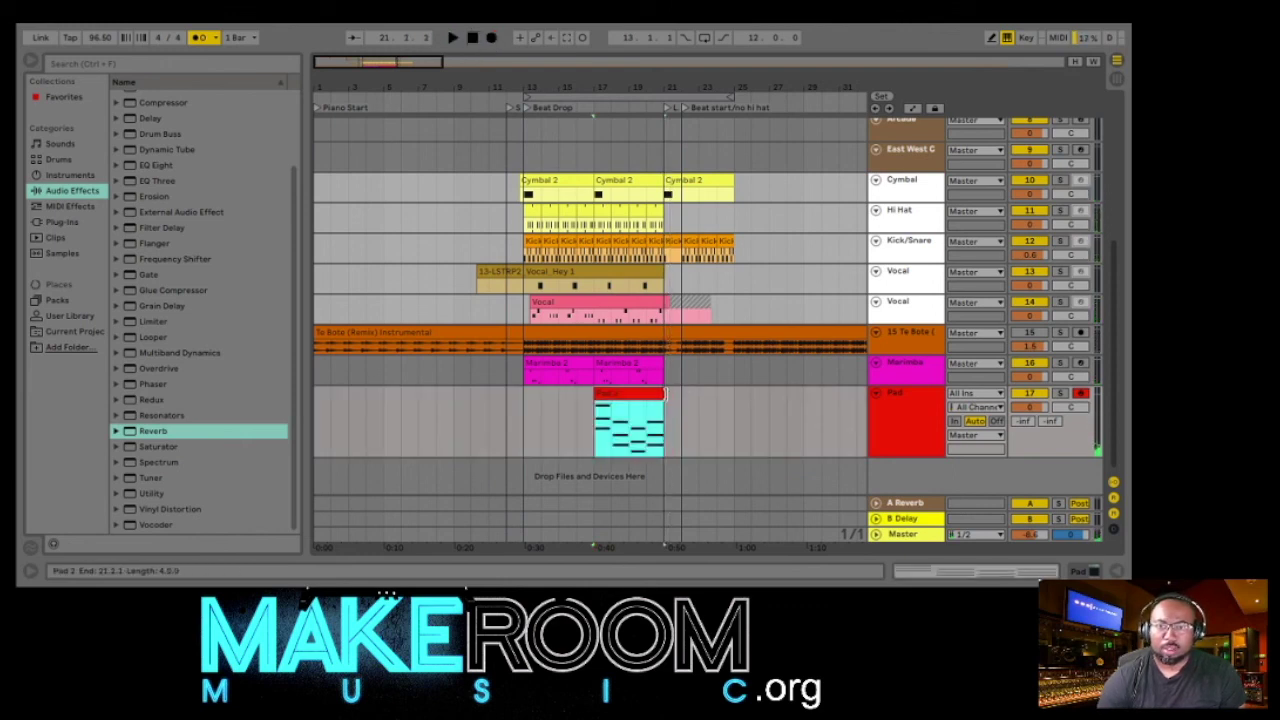
double_click(638, 394)
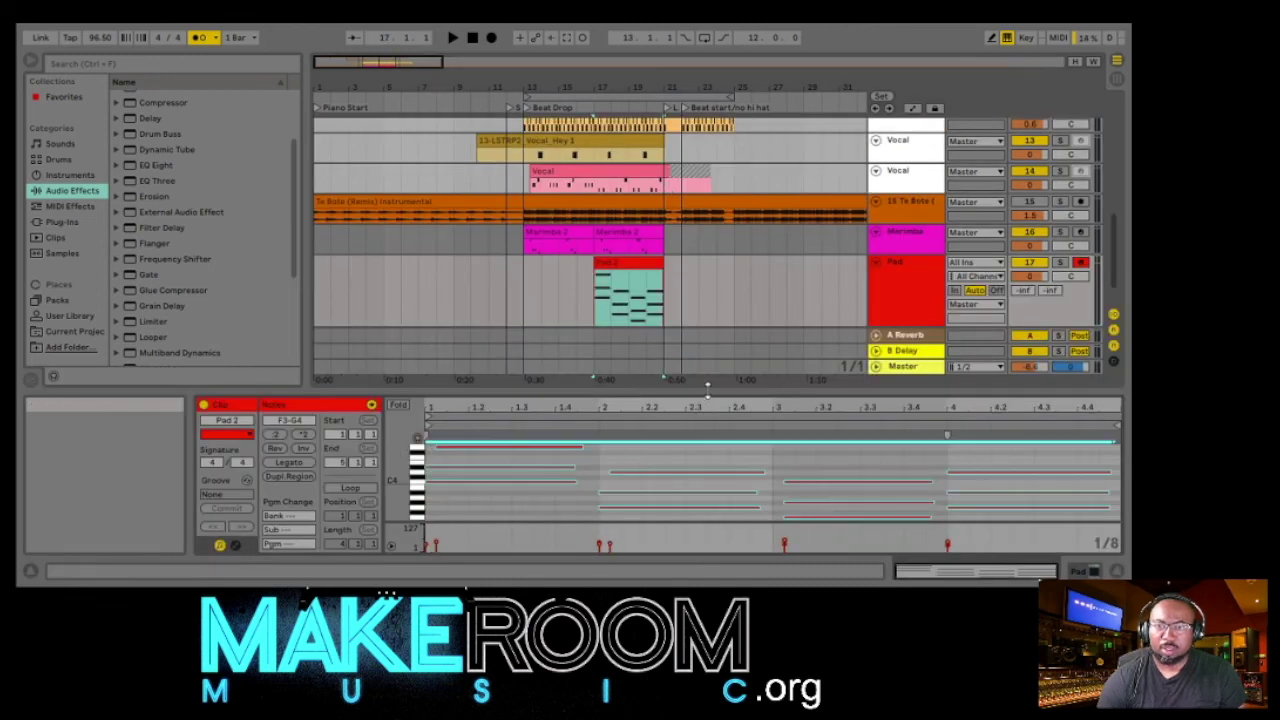
left_click_drag(707, 389, 690, 510)
- Freeze the Pad and Marimba tracks
left_click(899, 420)
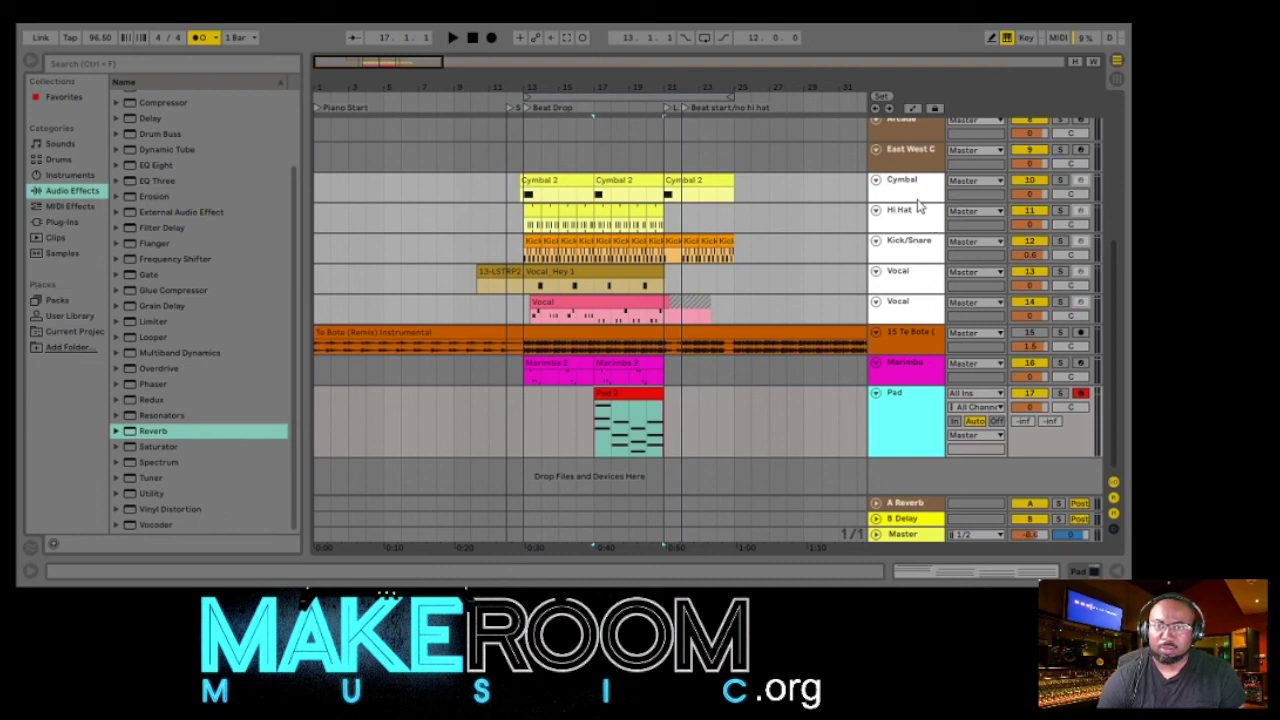
key("F9")
left_click(910, 376)
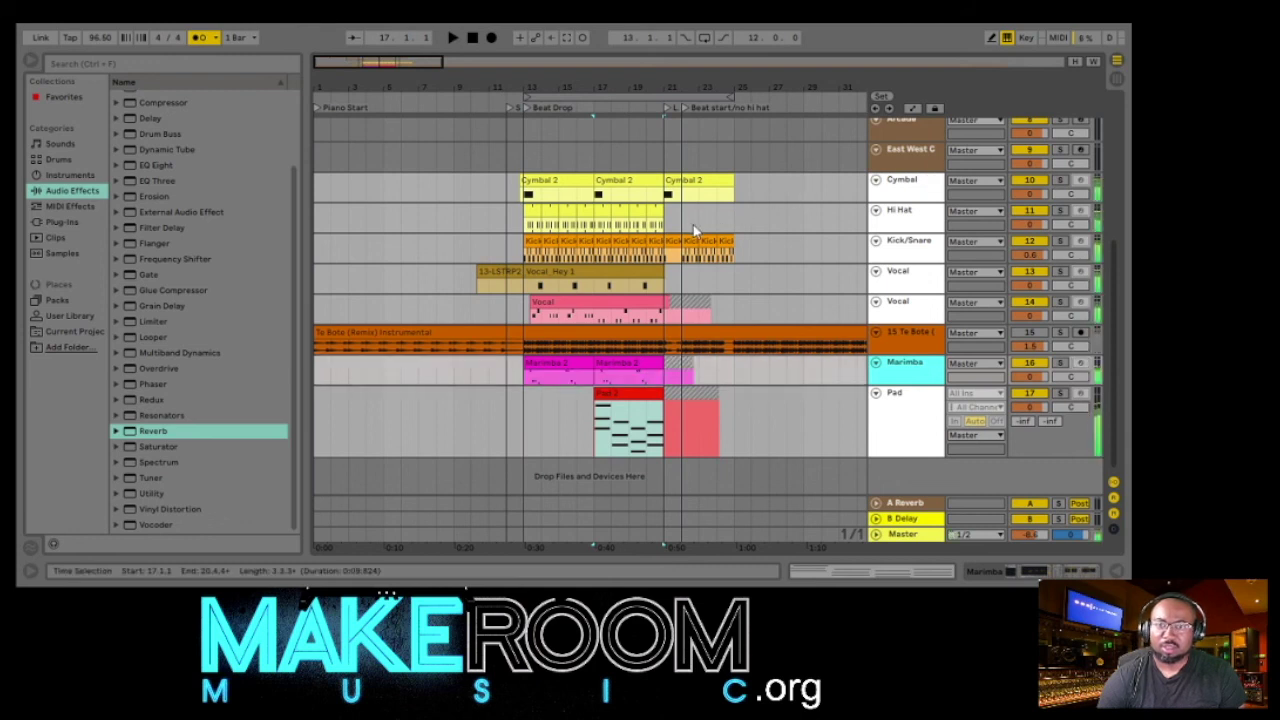
- Play the arrangement from just before the beat drop, turn the metronome off and switch the arrangement loop on
left_click(503, 97)
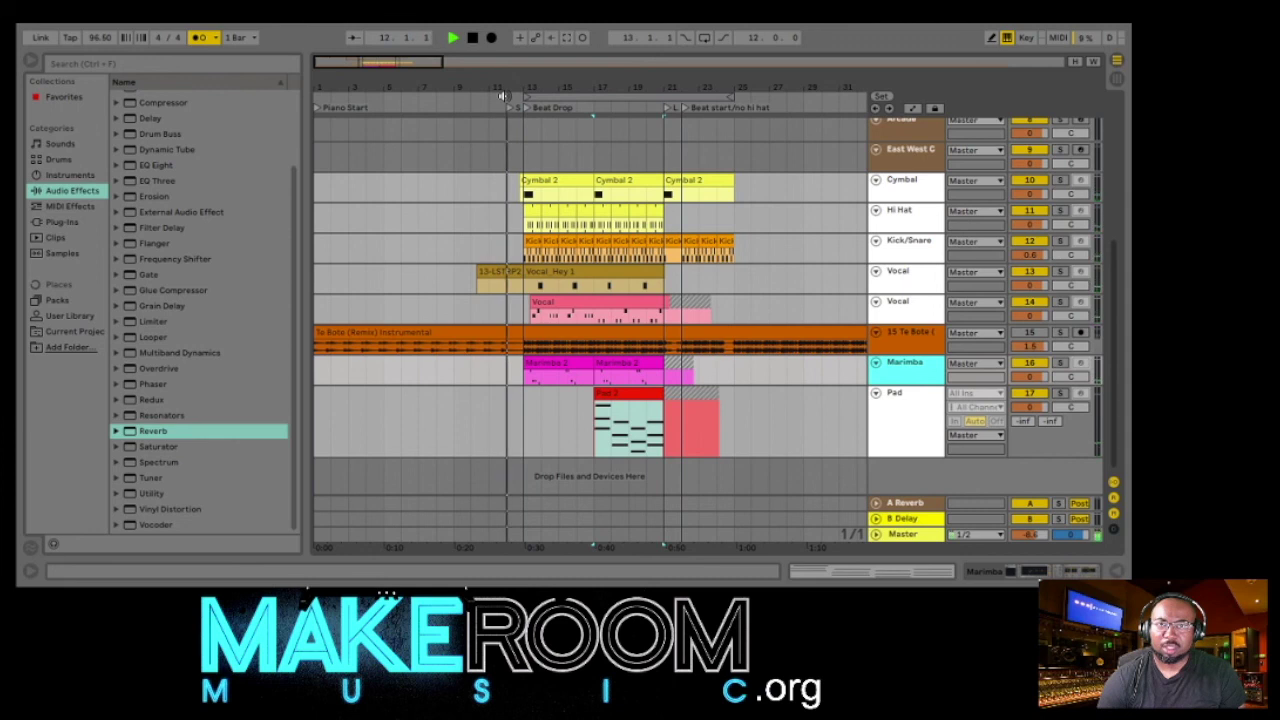
left_click(198, 37)
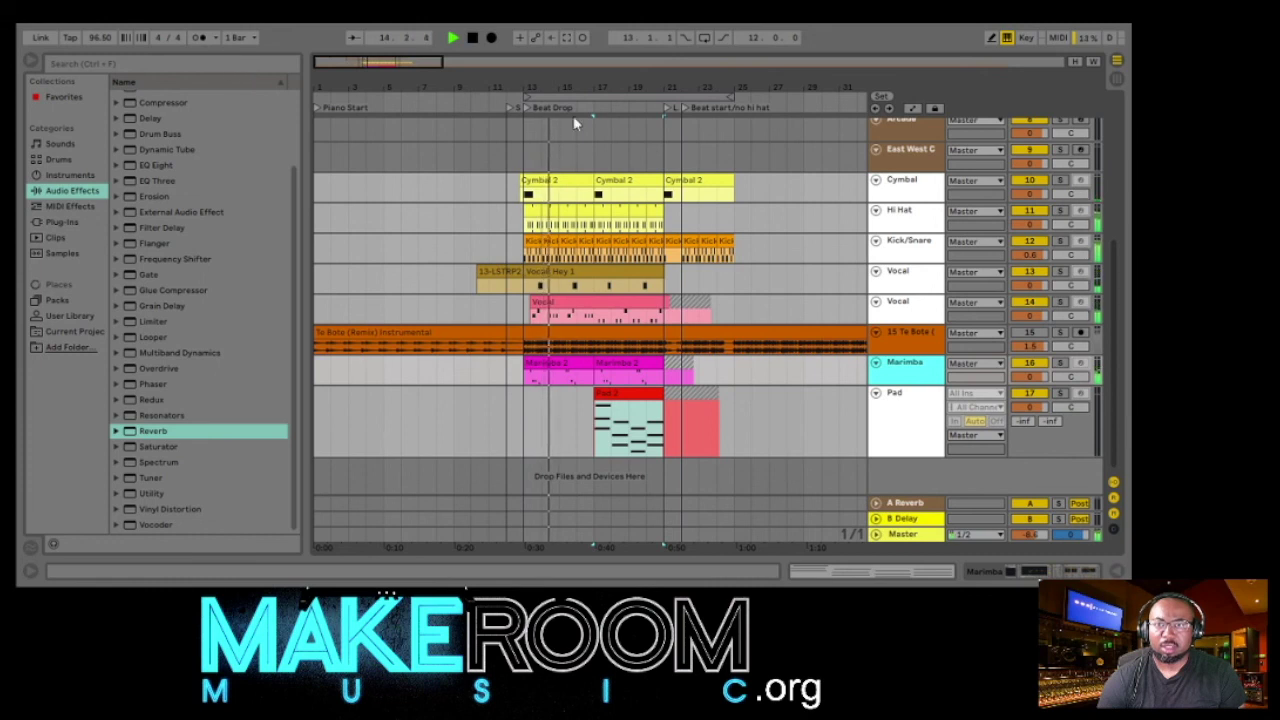
left_click(705, 38)
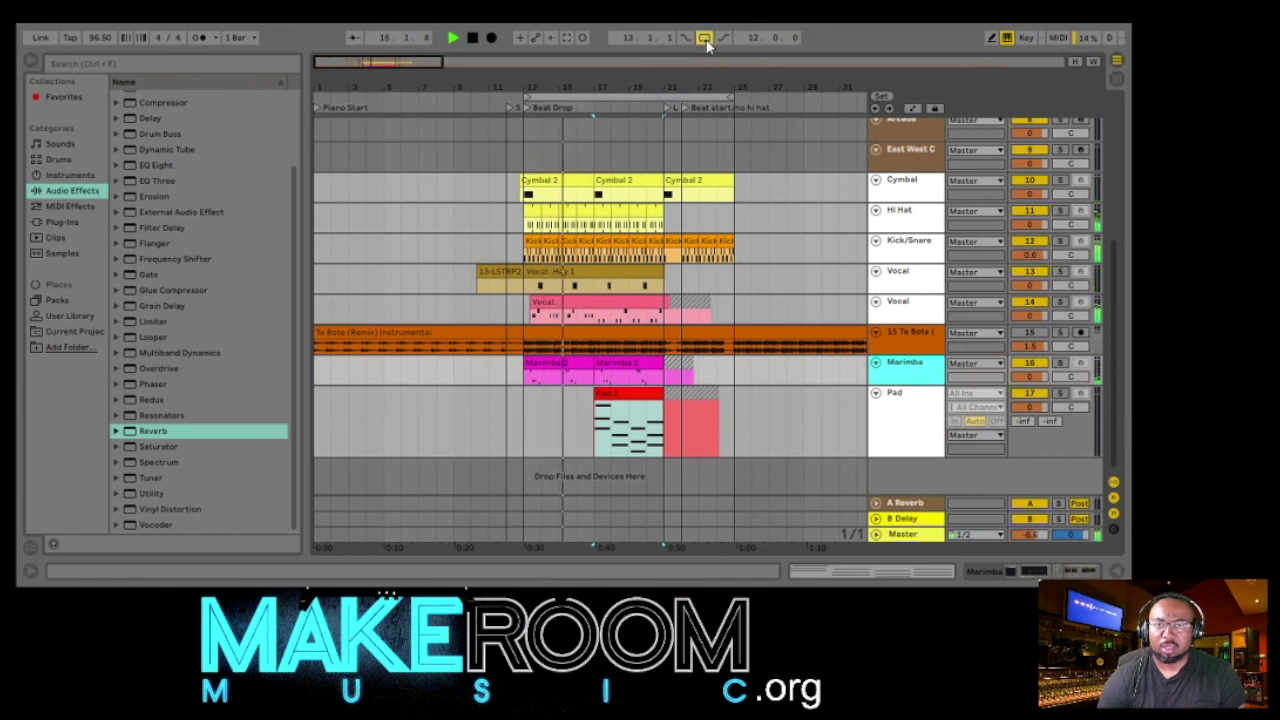